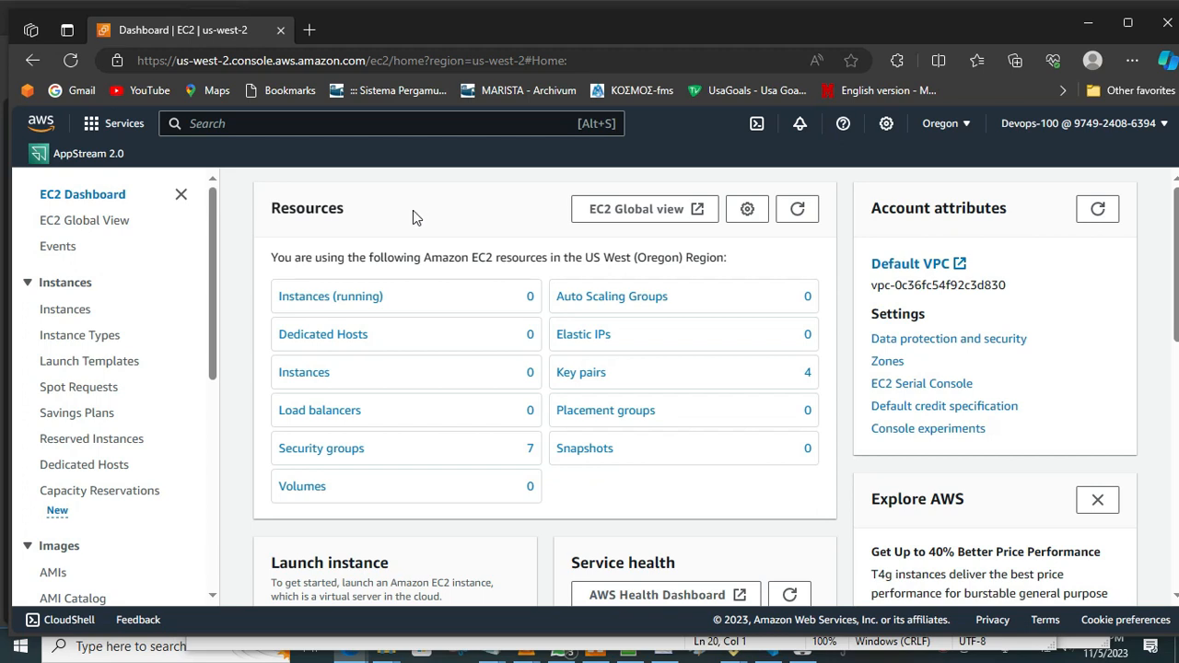
# Maximize the browser window showing the EC2 dashboard.
pyautogui.click(863, 655)
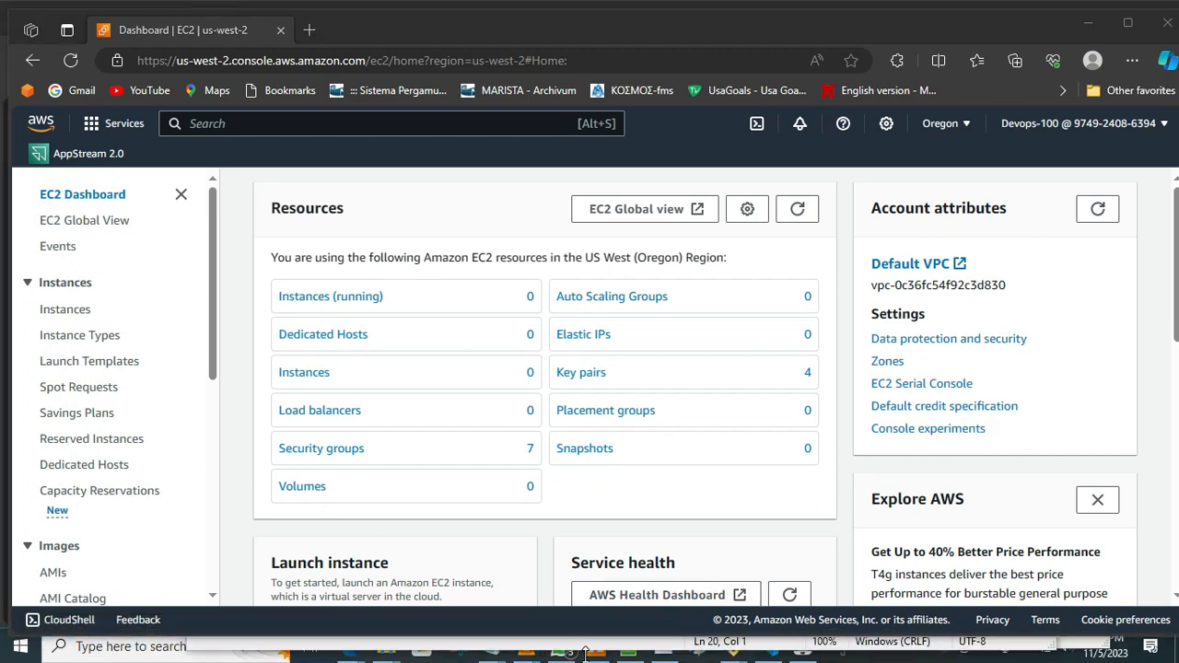
pyautogui.click(903, 28)
pyautogui.moveTo(904, 28); pyautogui.dragTo(910, 3)
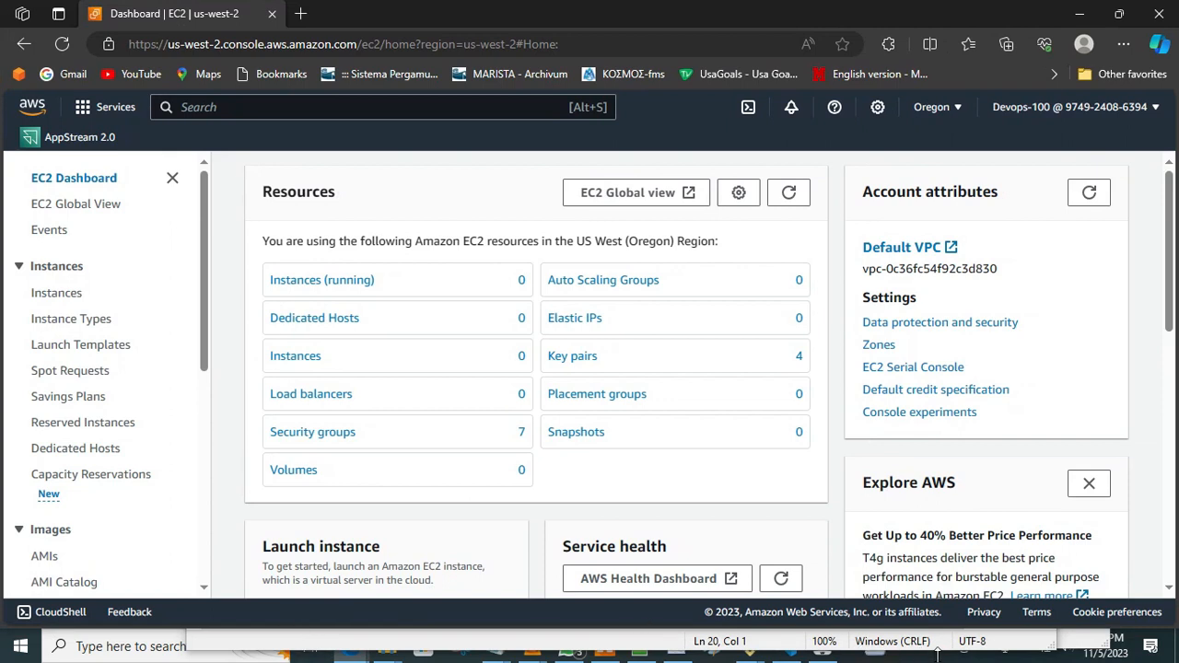
pyautogui.click(966, 654)
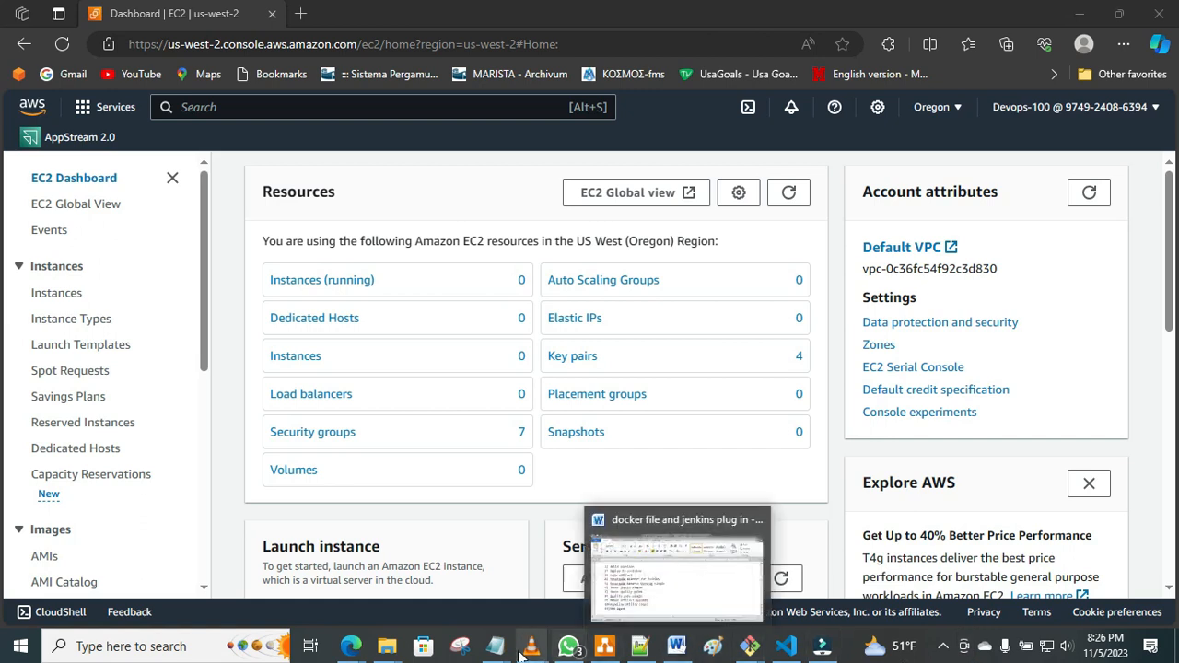
pyautogui.moveTo(495, 654)
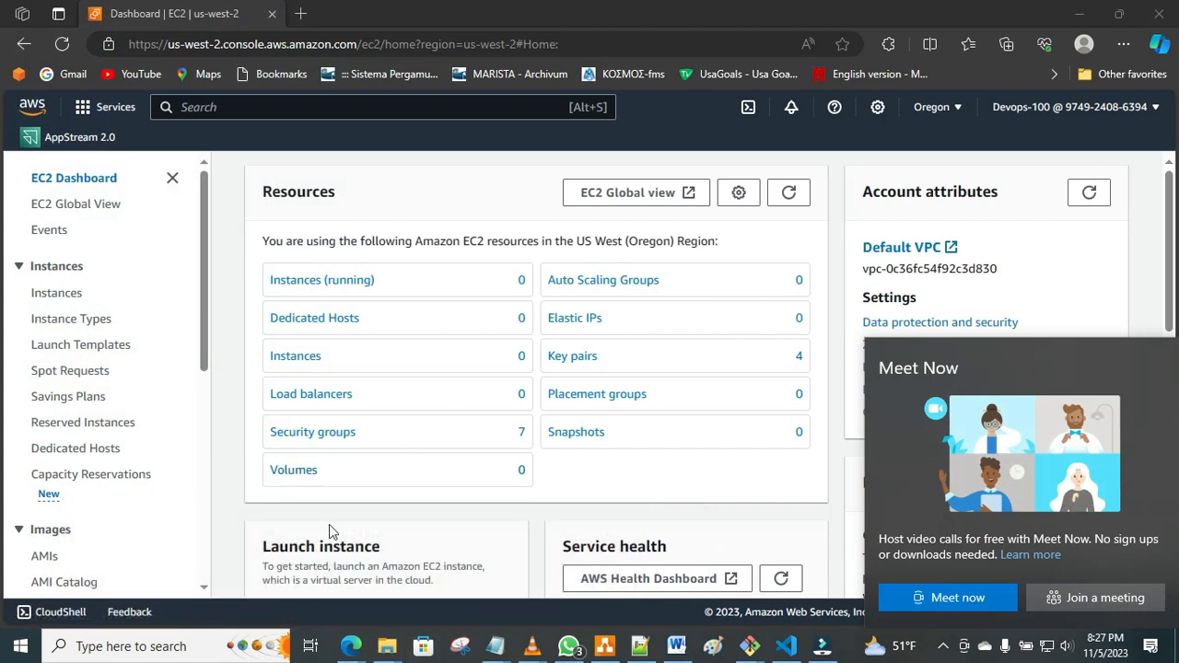
pyautogui.moveTo(352, 647)
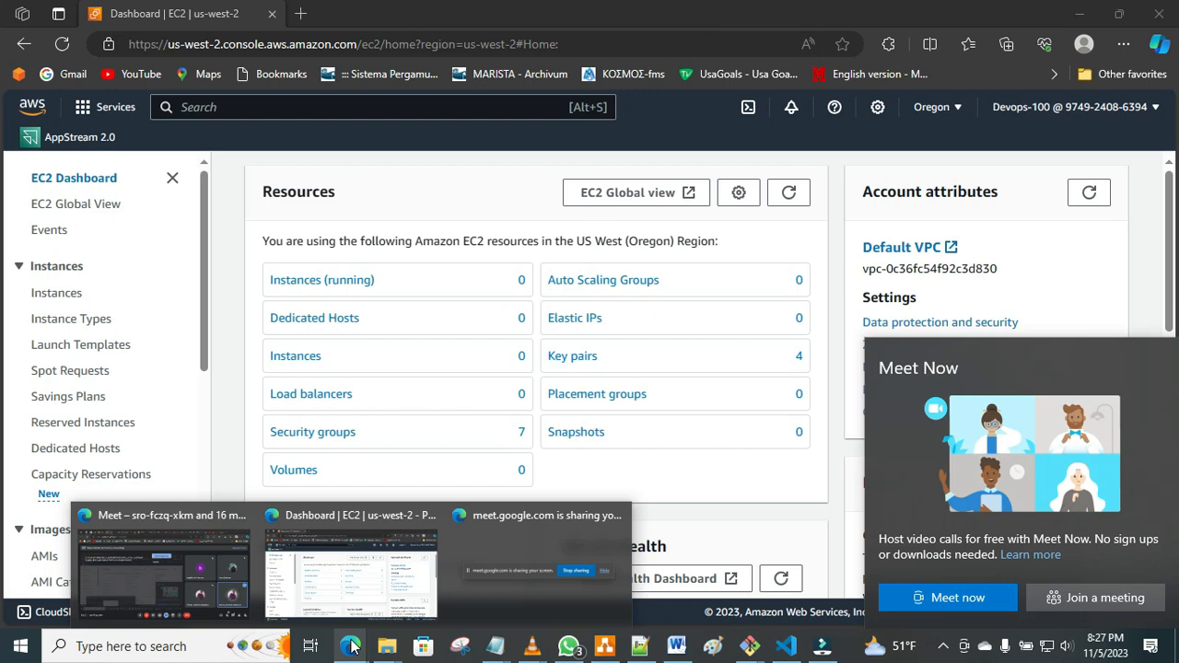
pyautogui.click(460, 649)
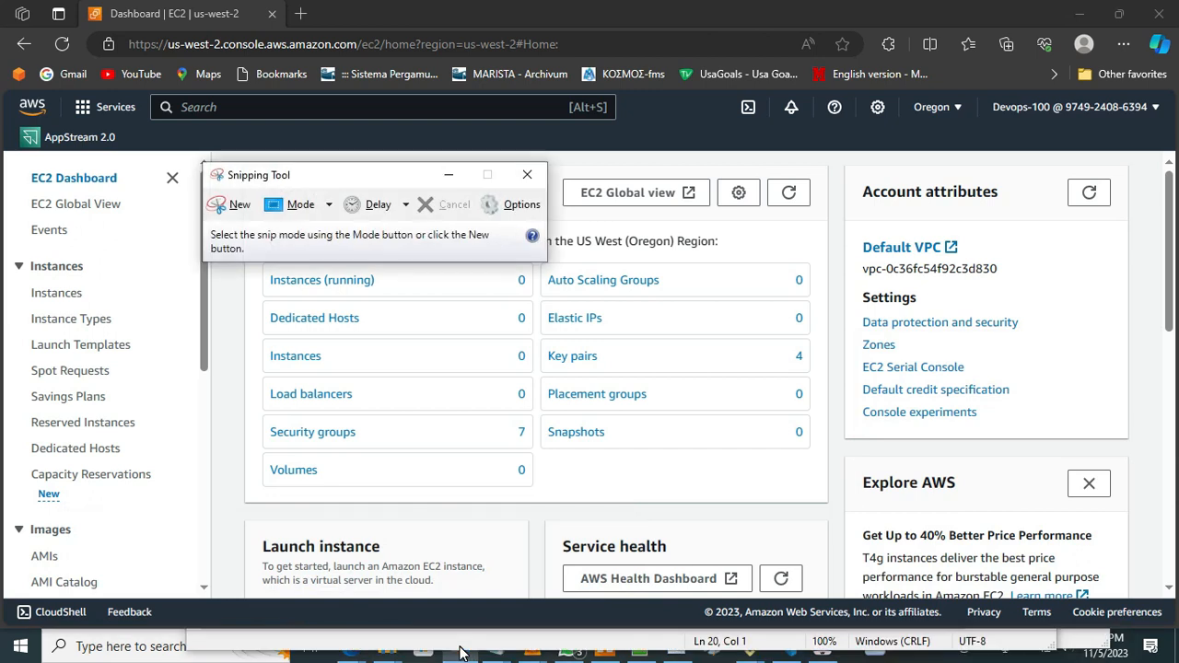
pyautogui.click(529, 175)
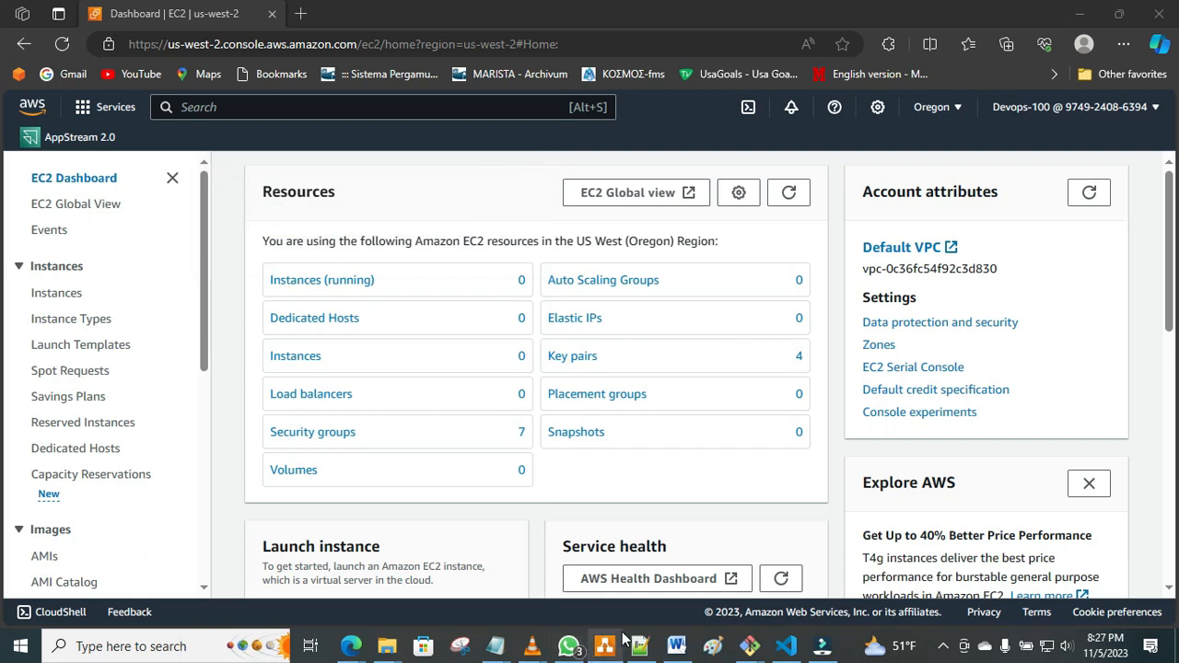
# Switch to Paint and draw a rectangle near the canvas's lower-left corner, with two slanted lines descending from its bottom corners.
pyautogui.moveTo(545, 636)
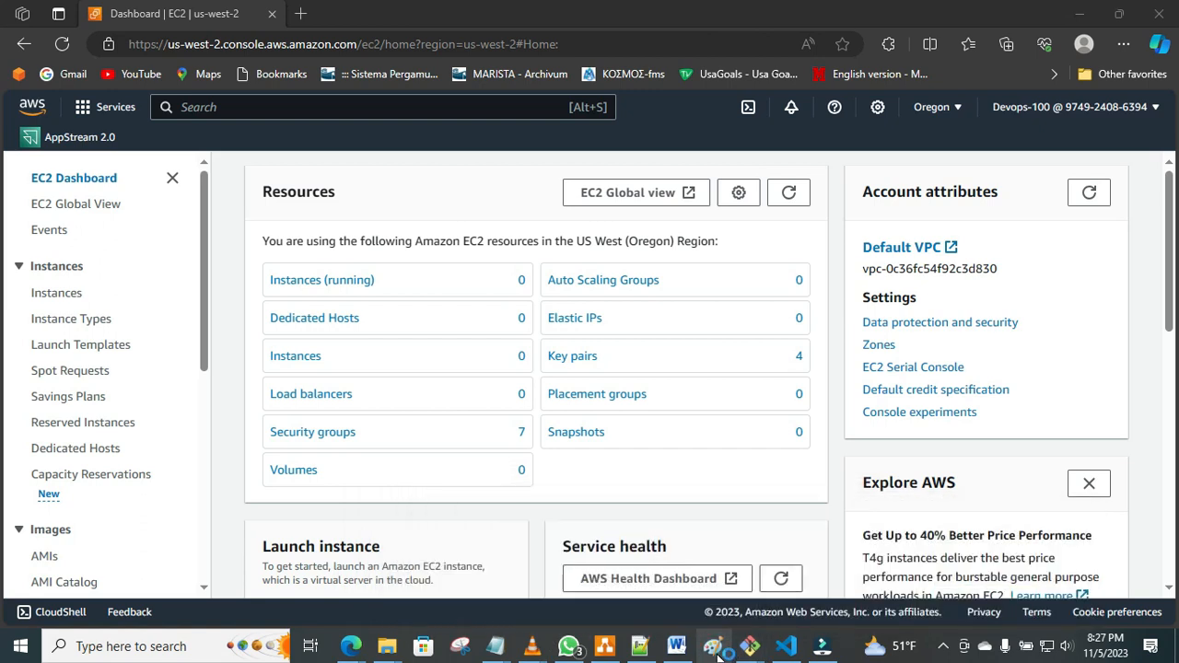
pyautogui.click(714, 647)
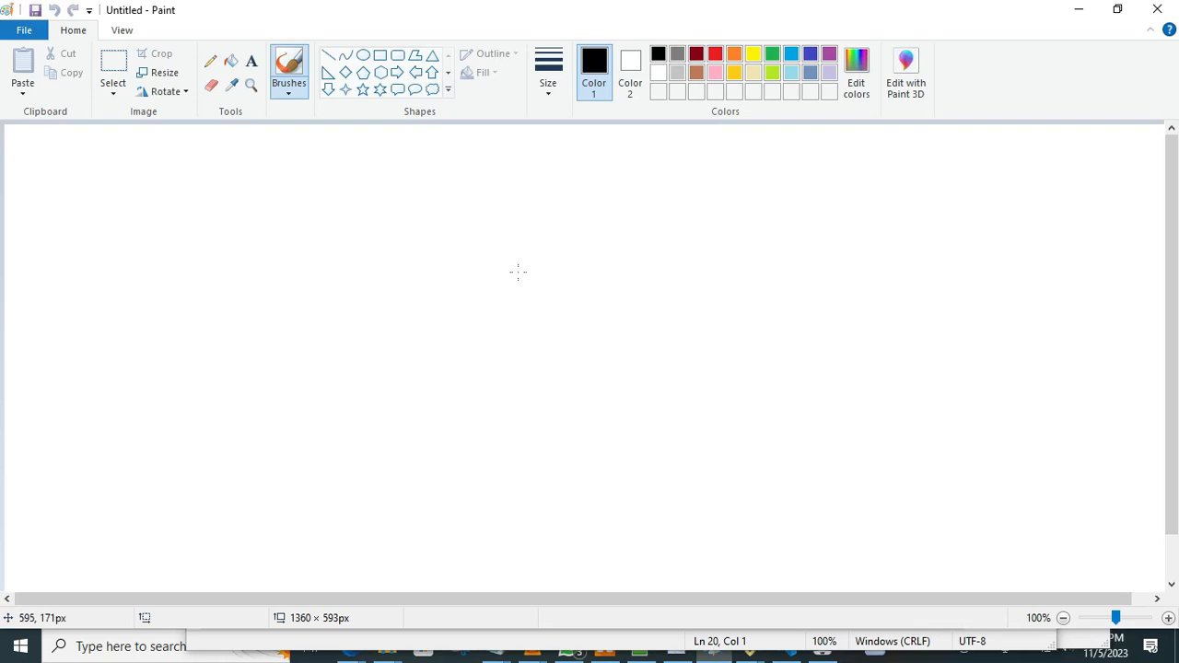
pyautogui.click(385, 57)
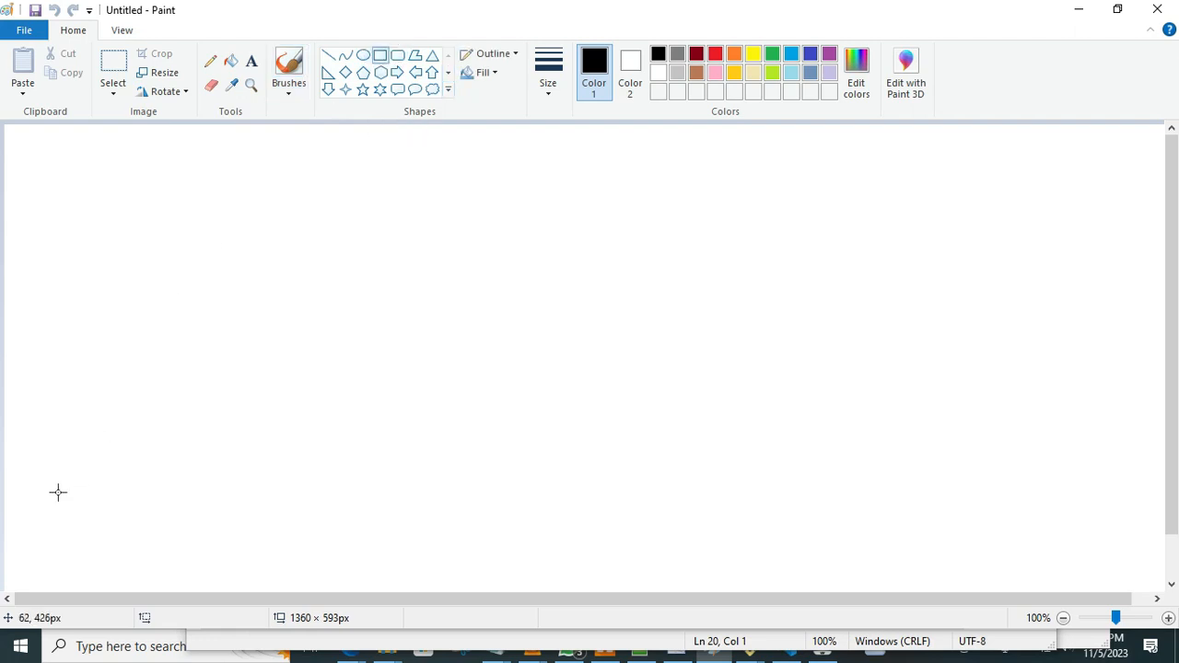
pyautogui.moveTo(63, 498)
pyautogui.mouseDown()
pyautogui.moveTo(131, 534)
pyautogui.moveTo(141, 555)
pyautogui.mouseUp()
pyautogui.click(324, 411)
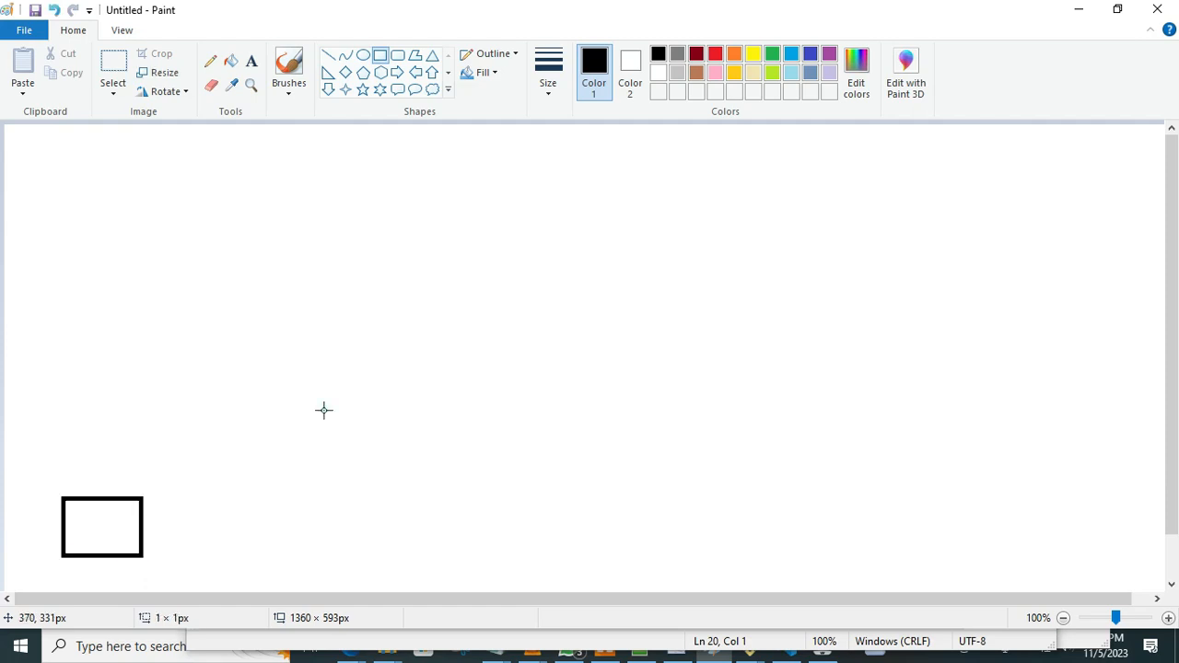
pyautogui.click(328, 55)
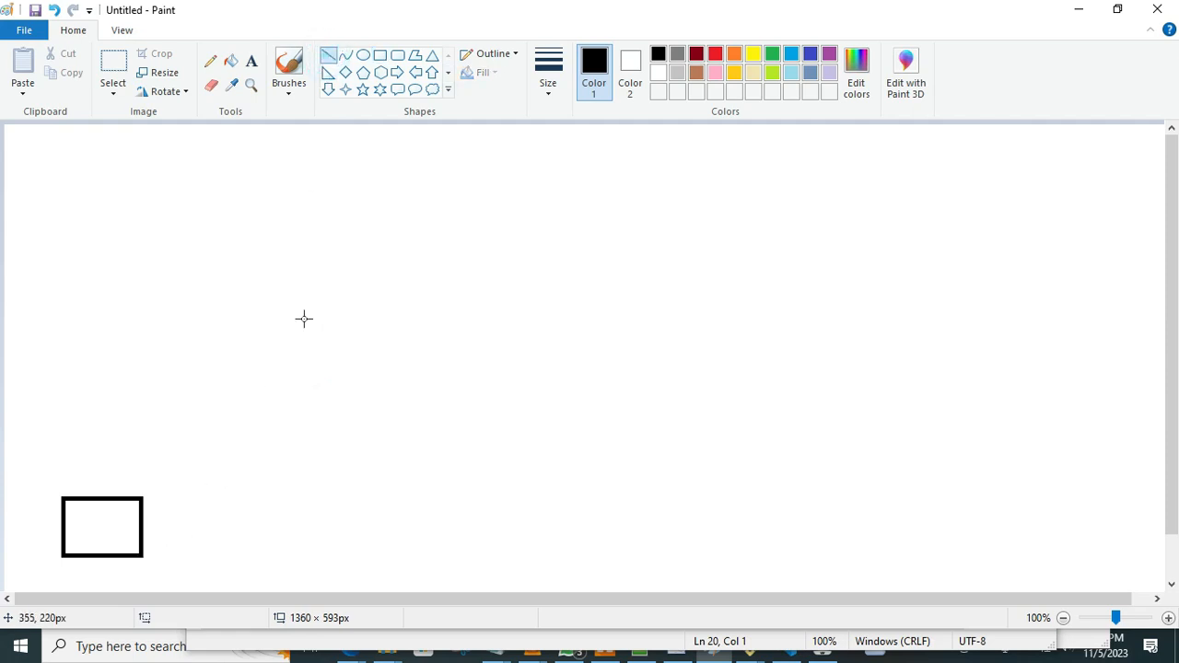
pyautogui.moveTo(143, 558); pyautogui.dragTo(51, 590)
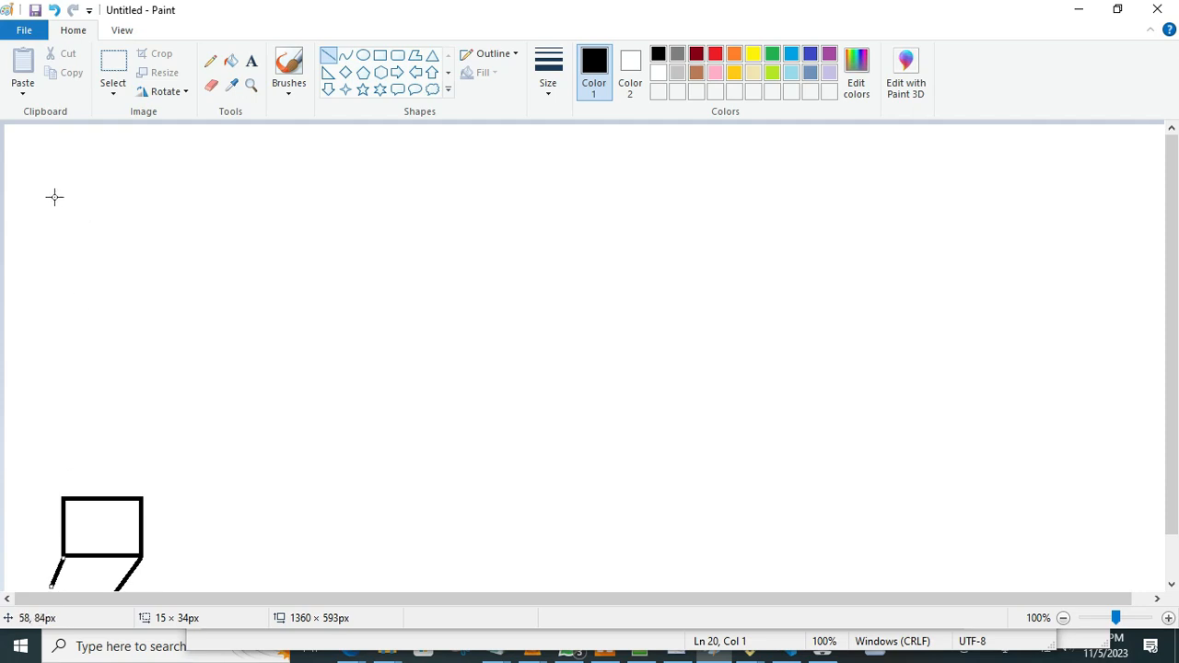
# Draw a rectangle about 164 × 134 px in the canvas's upper-left area and a small square beside the lower rectangle.
pyautogui.click(380, 57)
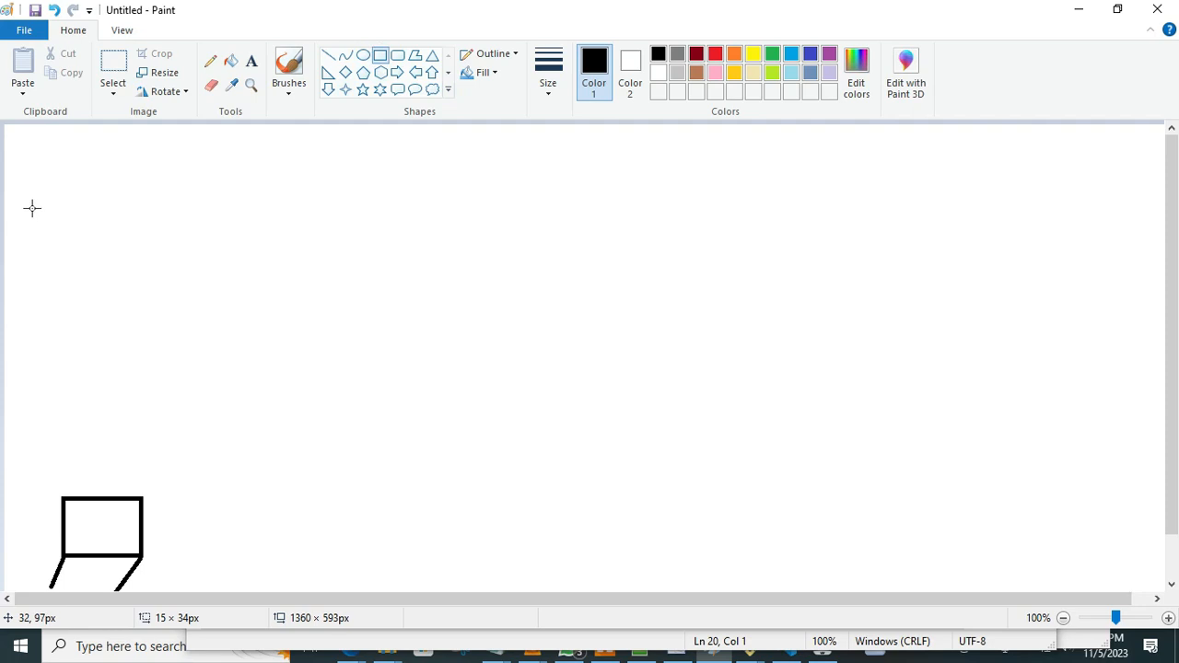
pyautogui.moveTo(24, 207)
pyautogui.mouseDown()
pyautogui.moveTo(92, 267)
pyautogui.moveTo(154, 292)
pyautogui.moveTo(169, 327)
pyautogui.mouseUp()
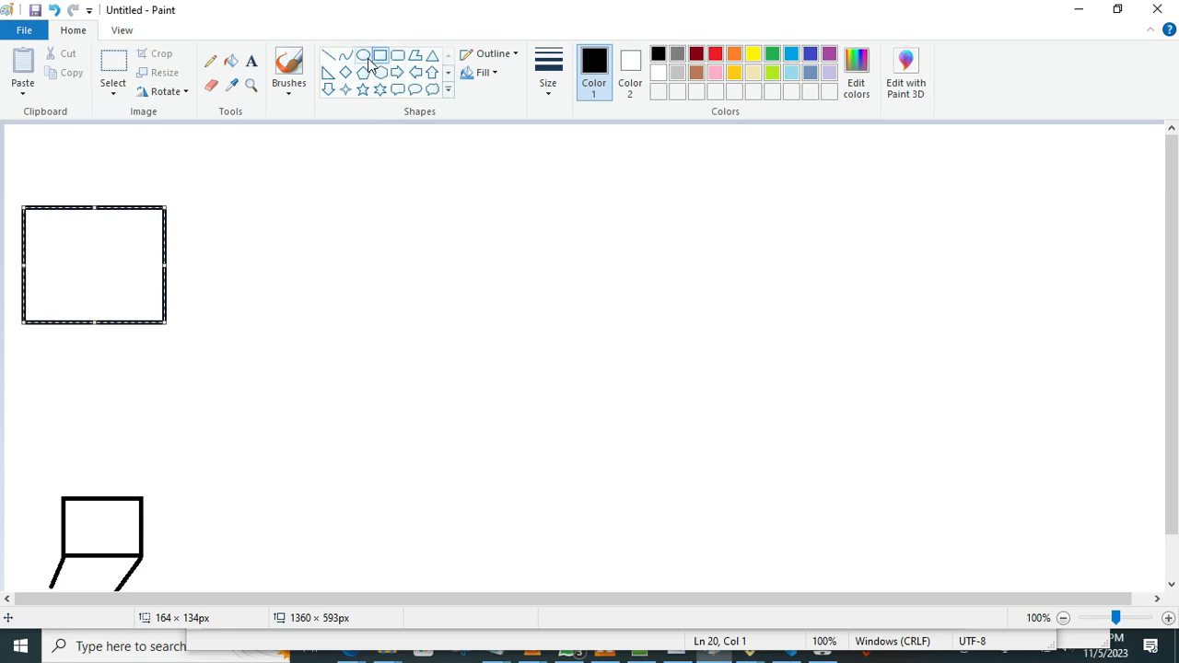
pyautogui.moveTo(181, 523); pyautogui.dragTo(215, 554)
pyautogui.click(247, 544)
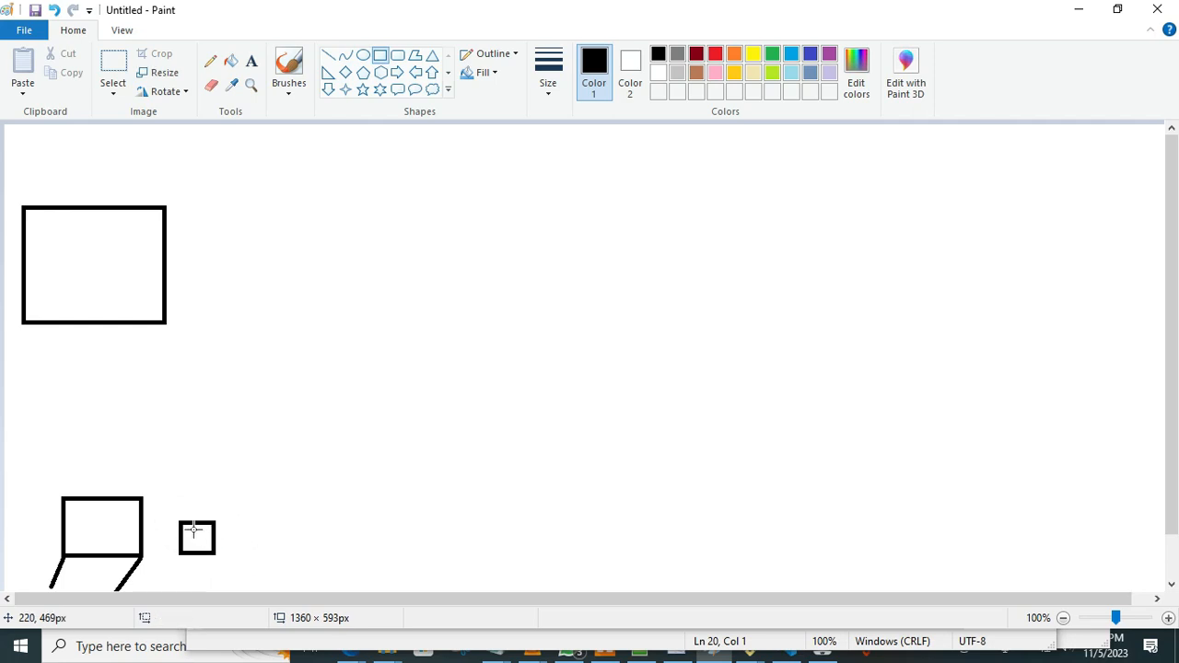
# Draw a left arrow about 49 × 15 px from the small square to the lower rectangle.
pyautogui.click(416, 72)
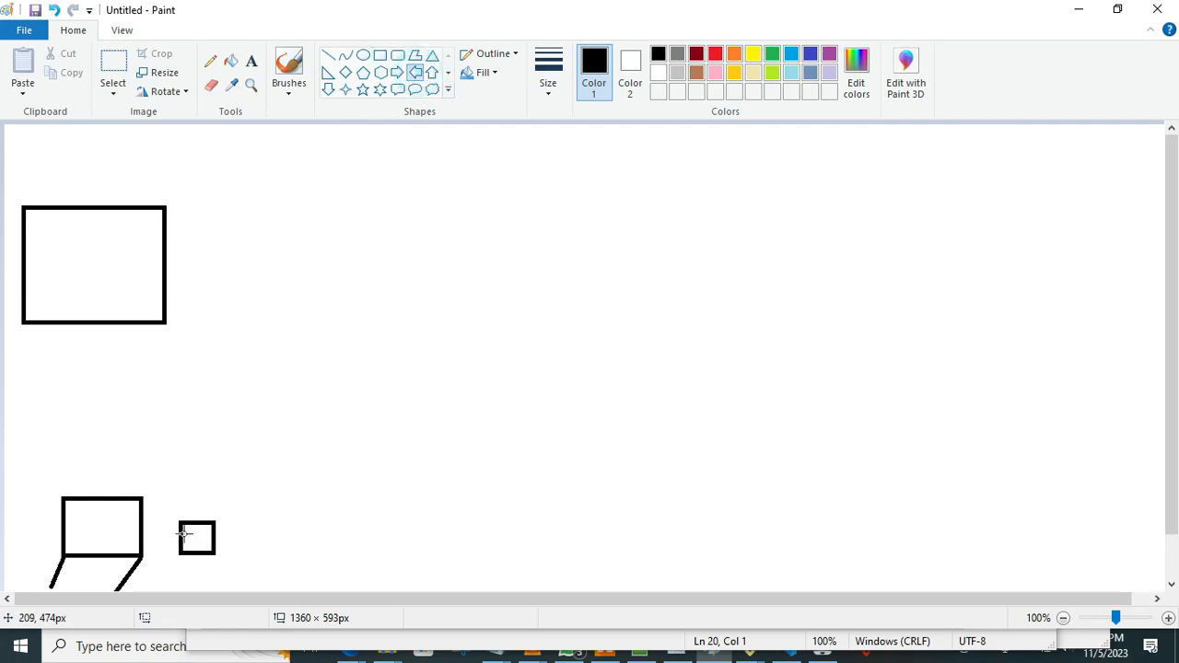
pyautogui.moveTo(178, 535); pyautogui.dragTo(133, 543)
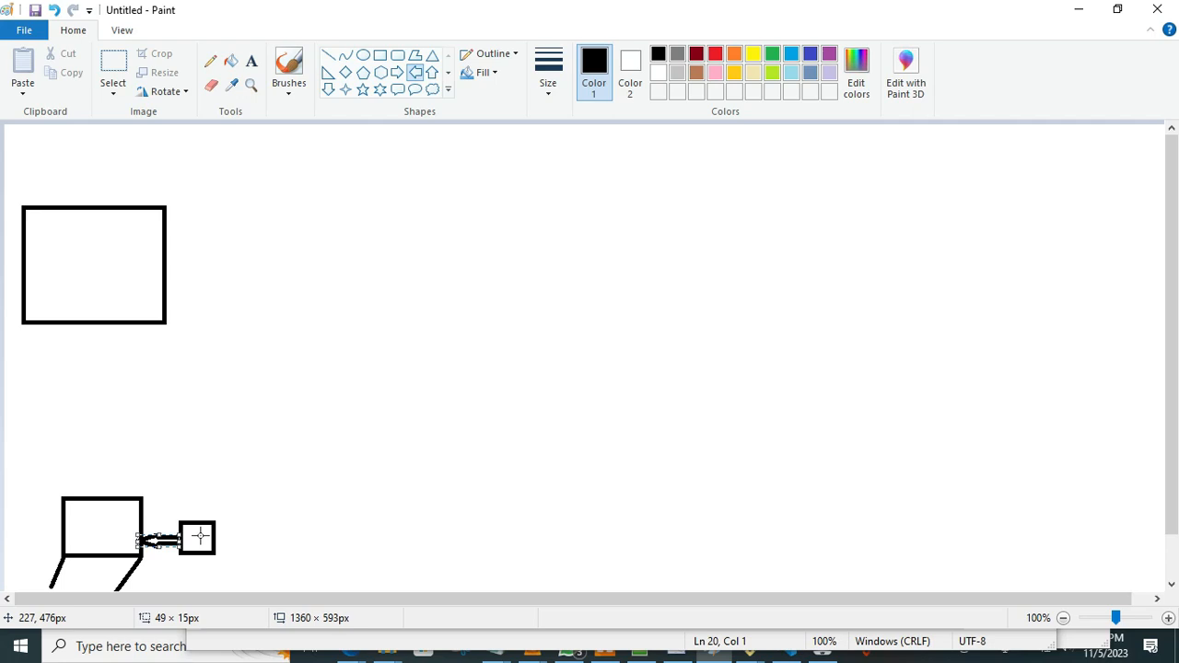
pyautogui.click(274, 537)
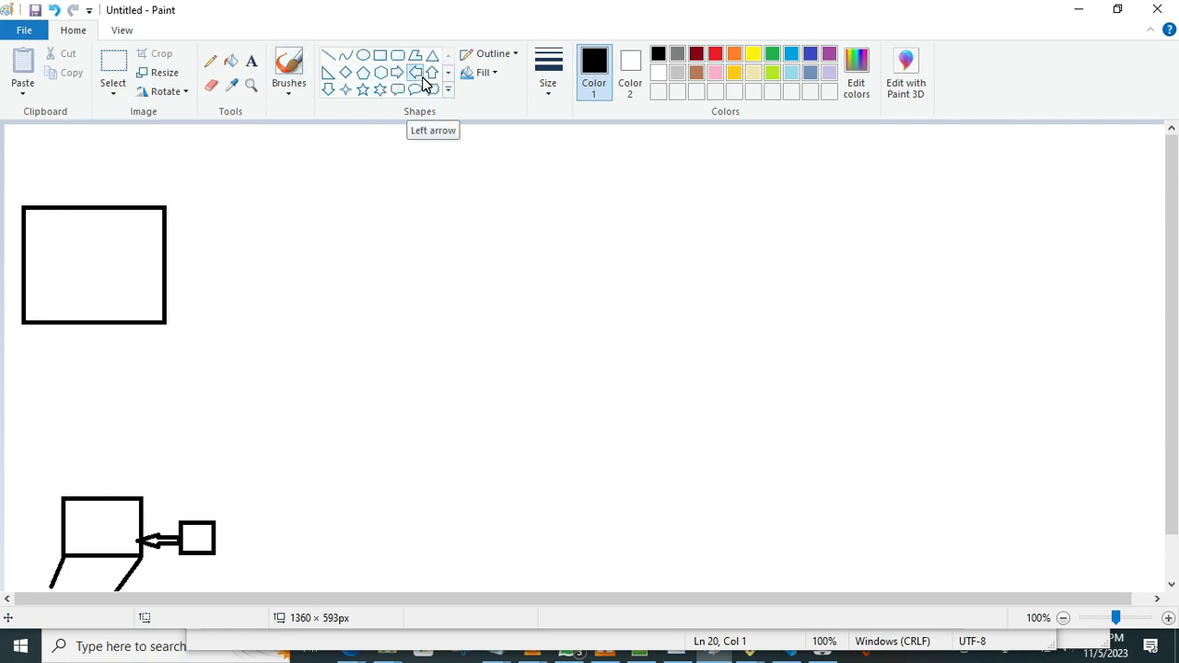
# Draw a down arrow about 32 × 247 px from the large rectangle into the lower rectangle.
pyautogui.click(330, 90)
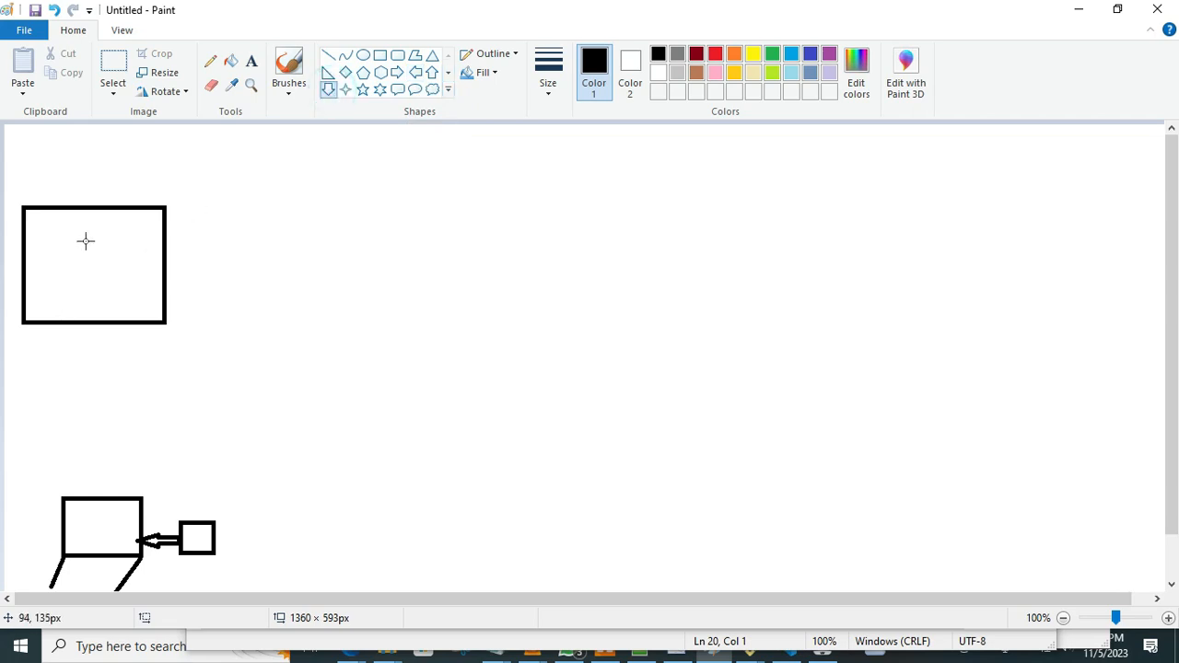
pyautogui.click(42, 316)
pyautogui.moveTo(65, 315); pyautogui.dragTo(82, 518)
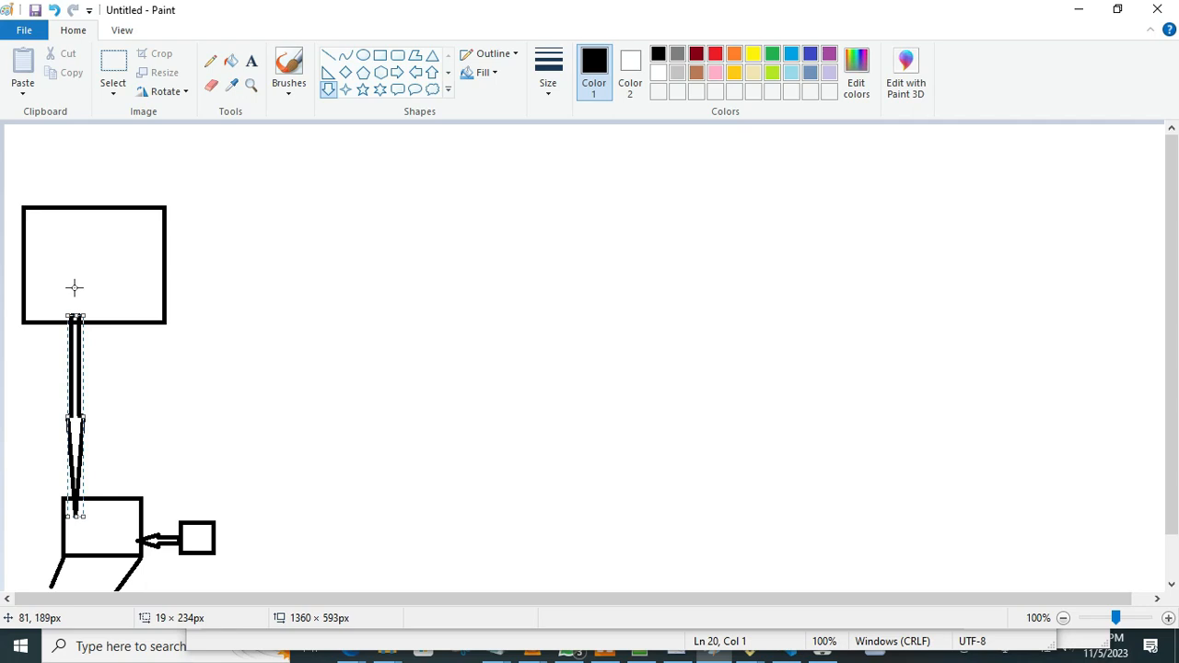
pyautogui.moveTo(83, 518); pyautogui.dragTo(95, 528)
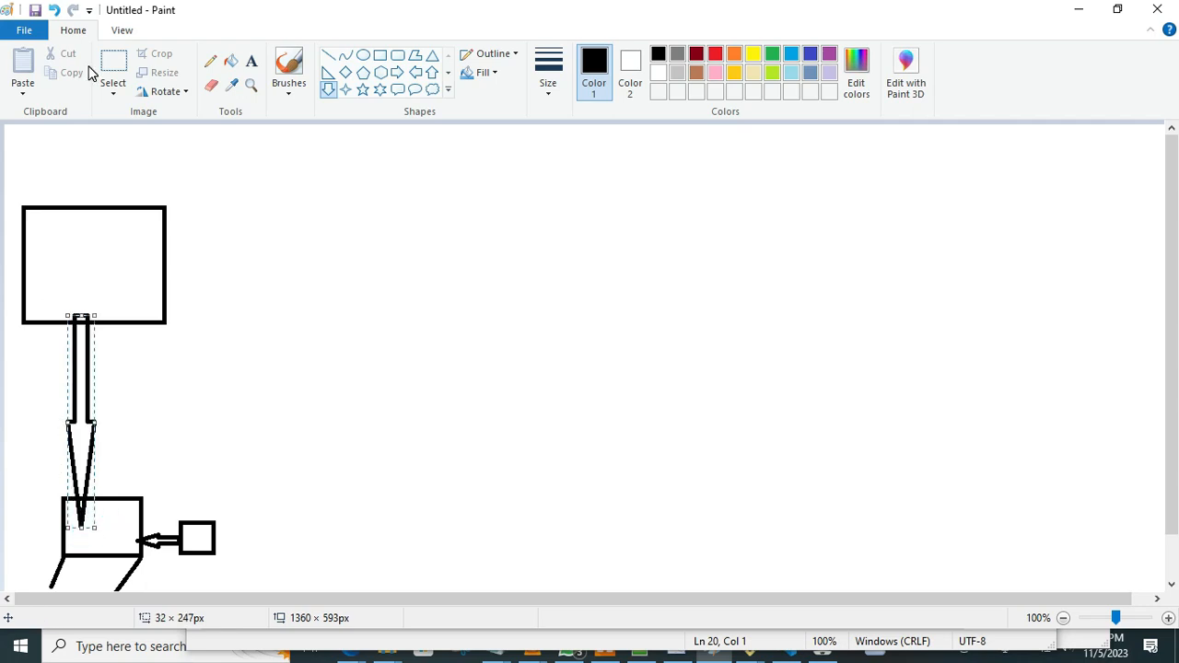
pyautogui.click(55, 10)
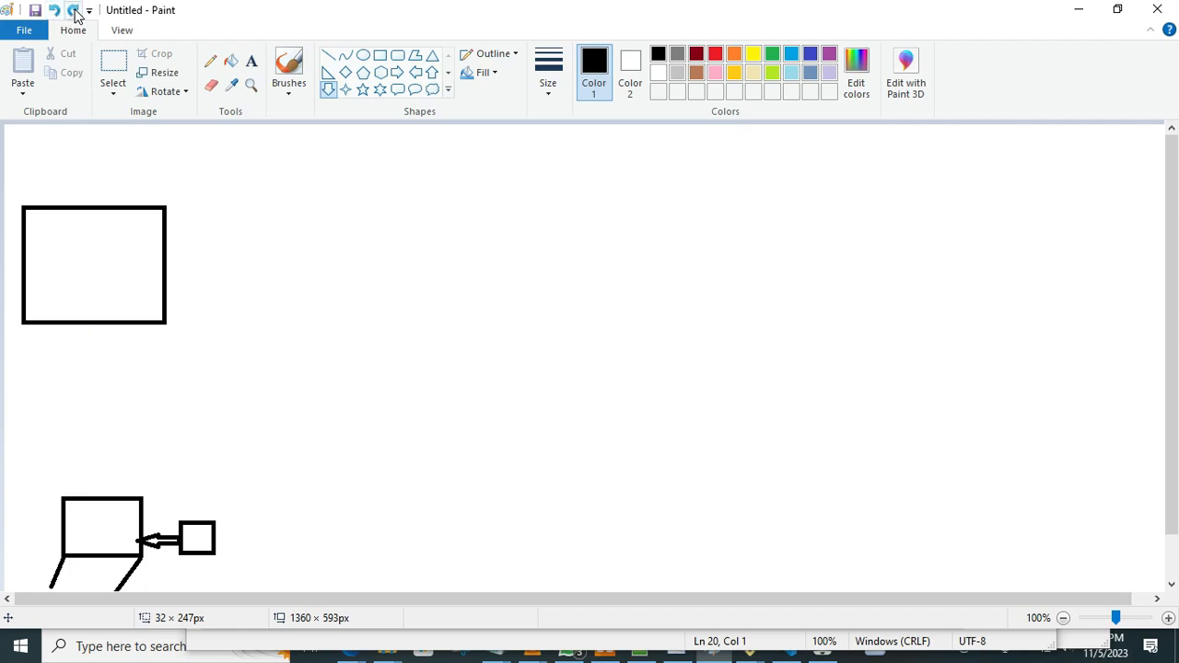
pyautogui.click(74, 10)
pyautogui.click(254, 208)
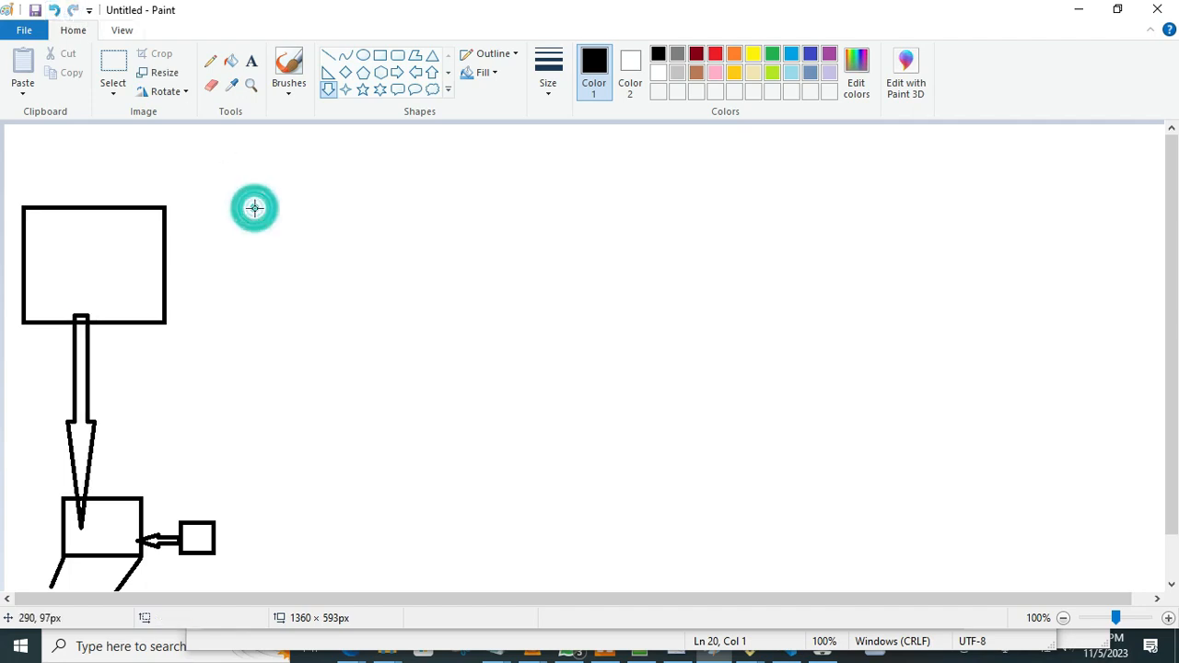
# Draw a rectangle about 34 × 25 px inside the lower rectangle, and pencil short wavy lines in it and in the small square.
pyautogui.click(384, 59)
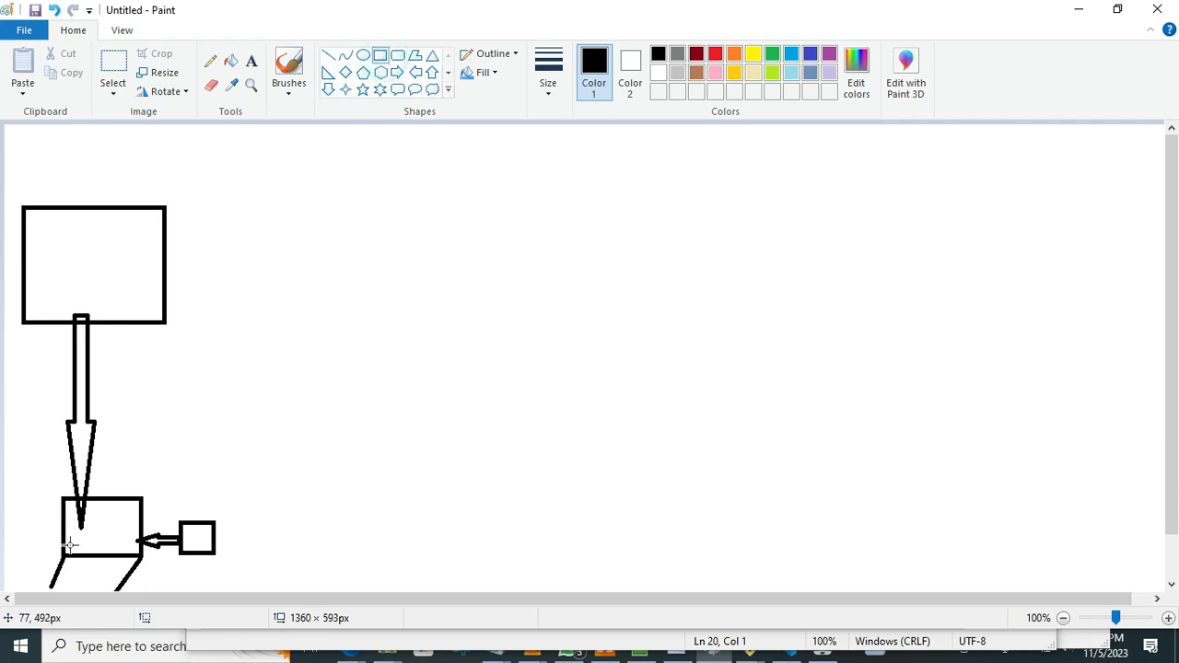
pyautogui.moveTo(70, 526); pyautogui.dragTo(100, 548)
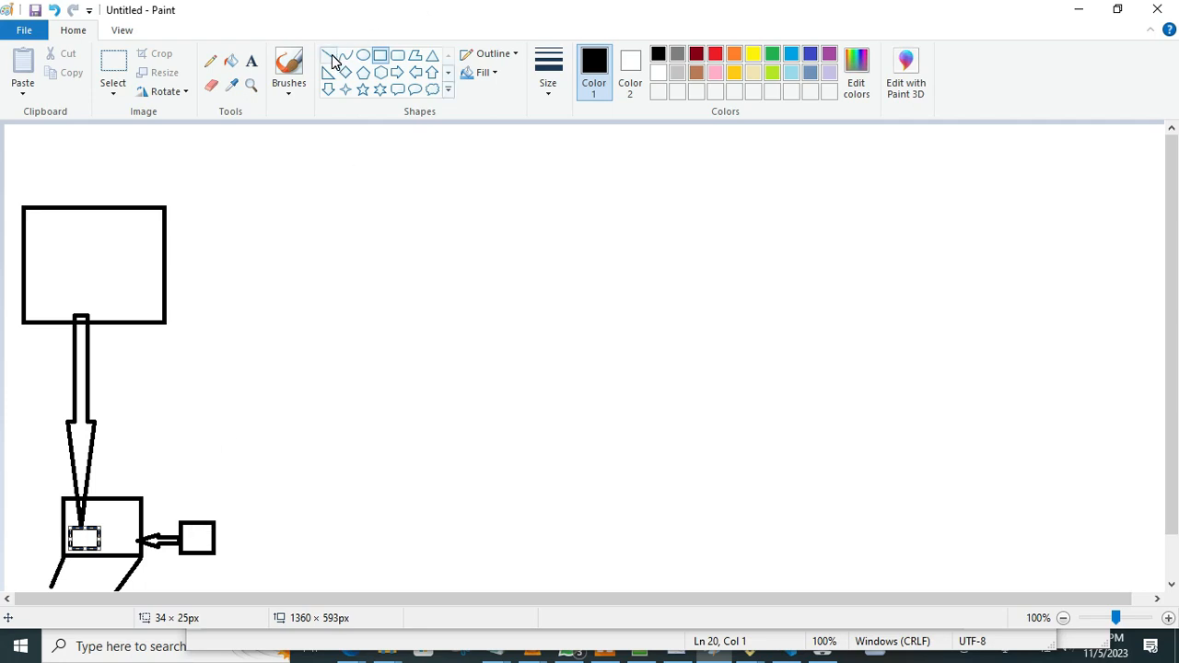
pyautogui.click(211, 64)
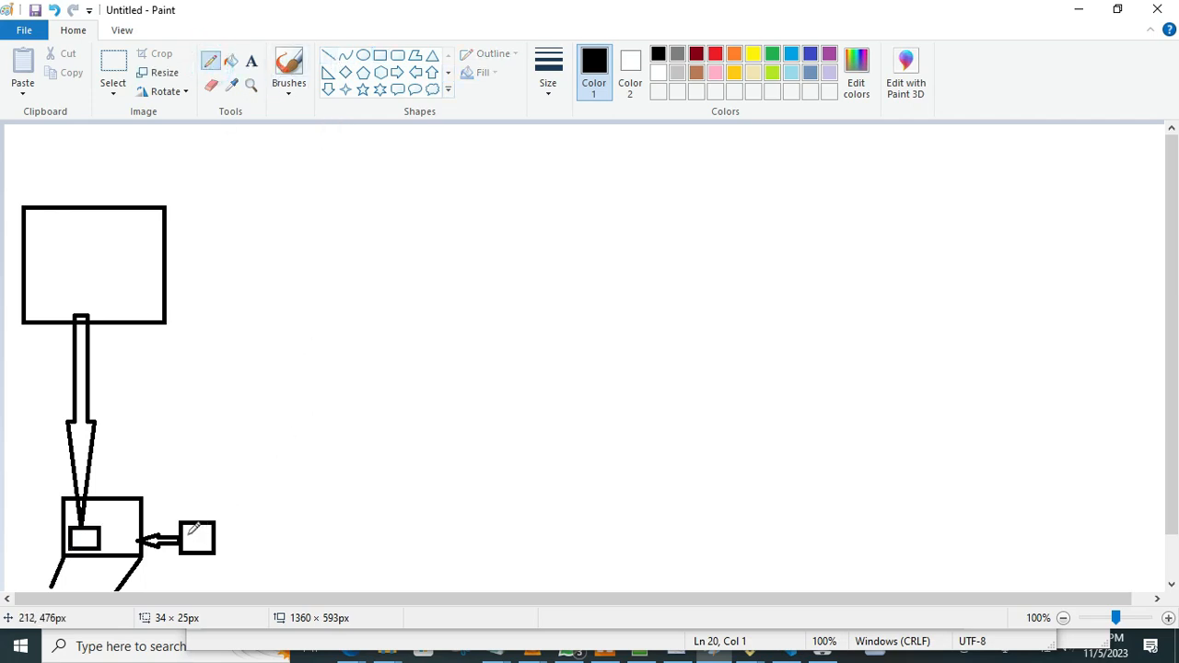
pyautogui.click(189, 527)
pyautogui.click(191, 530)
pyautogui.moveTo(191, 532); pyautogui.dragTo(205, 542)
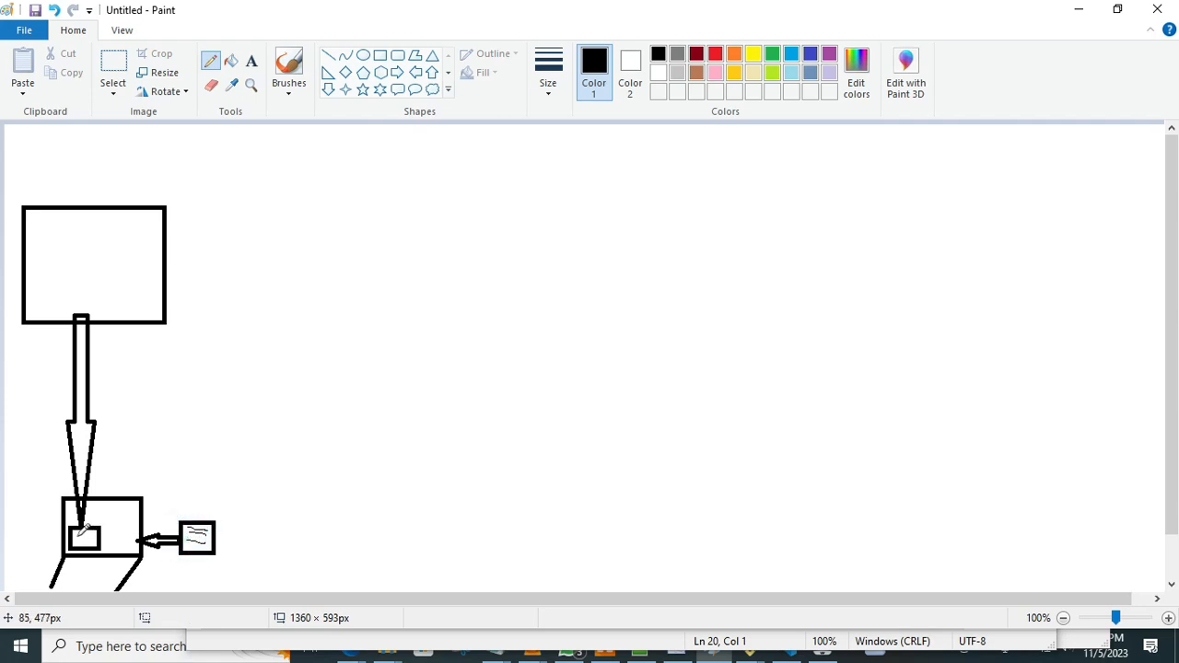
pyautogui.moveTo(77, 529)
pyautogui.mouseDown()
pyautogui.moveTo(93, 527)
pyautogui.moveTo(80, 542)
pyautogui.moveTo(90, 544)
pyautogui.mouseUp()
# Draw two up arrows rising from the large rectangle's top edge and a long up arrow from the lower rectangle into it.
pyautogui.click(432, 72)
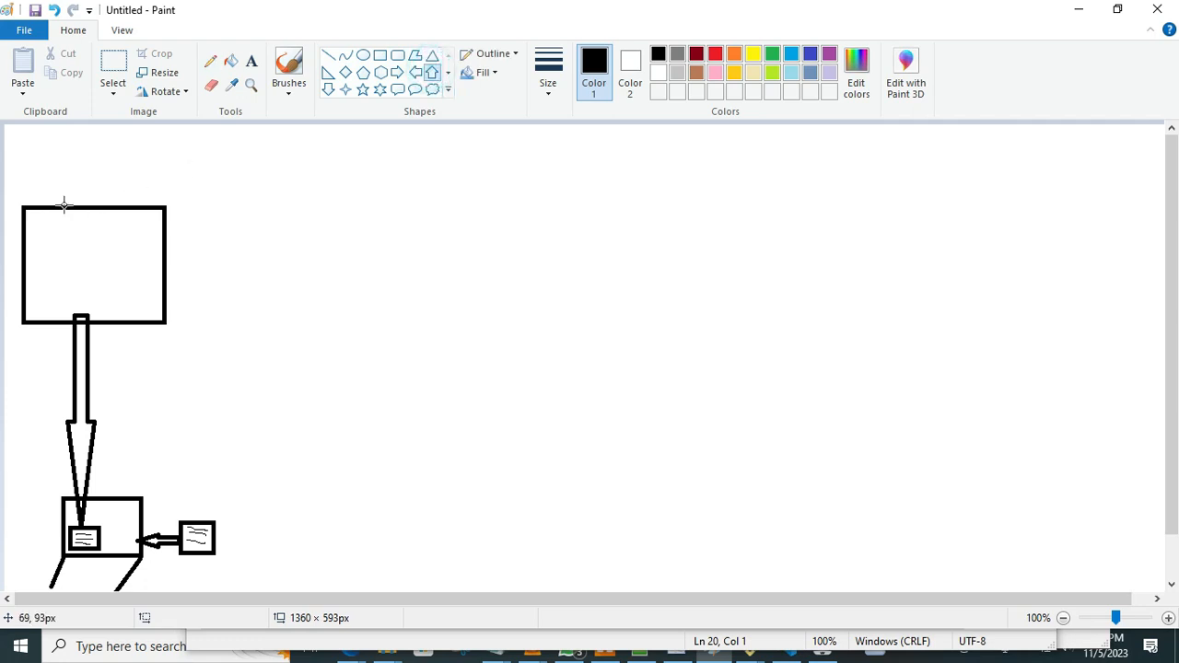
pyautogui.moveTo(62, 207); pyautogui.dragTo(89, 125)
pyautogui.click(125, 189)
pyautogui.moveTo(120, 205); pyautogui.dragTo(141, 123)
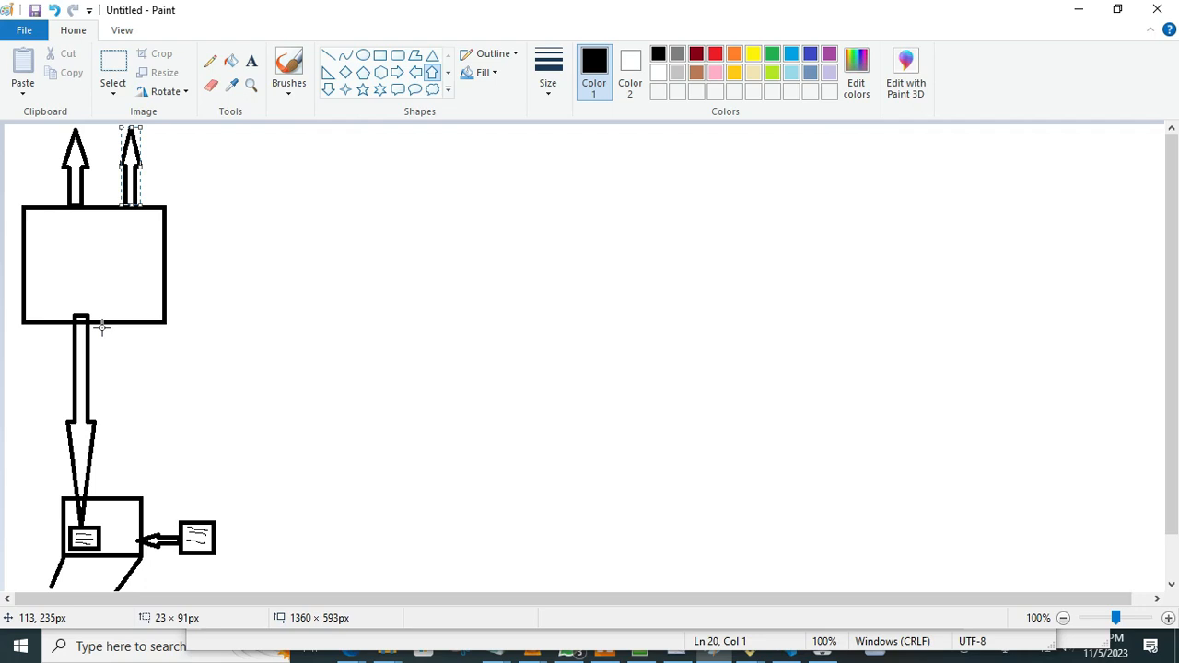
pyautogui.click(218, 191)
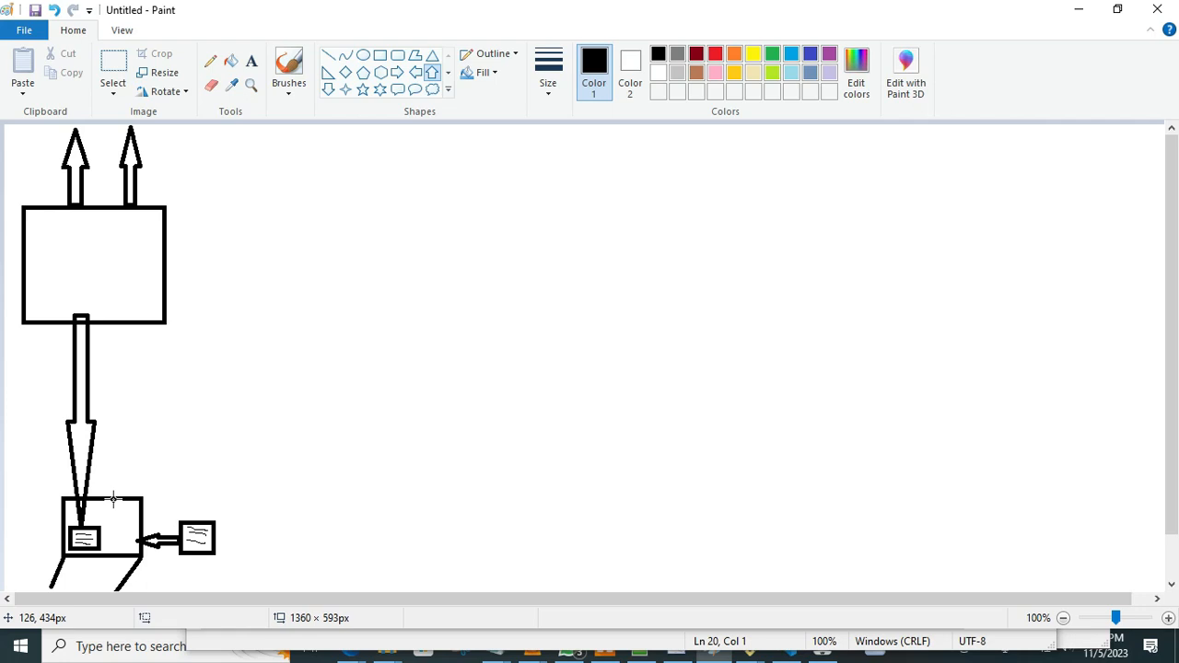
pyautogui.moveTo(119, 497); pyautogui.dragTo(105, 294)
pyautogui.click(118, 231)
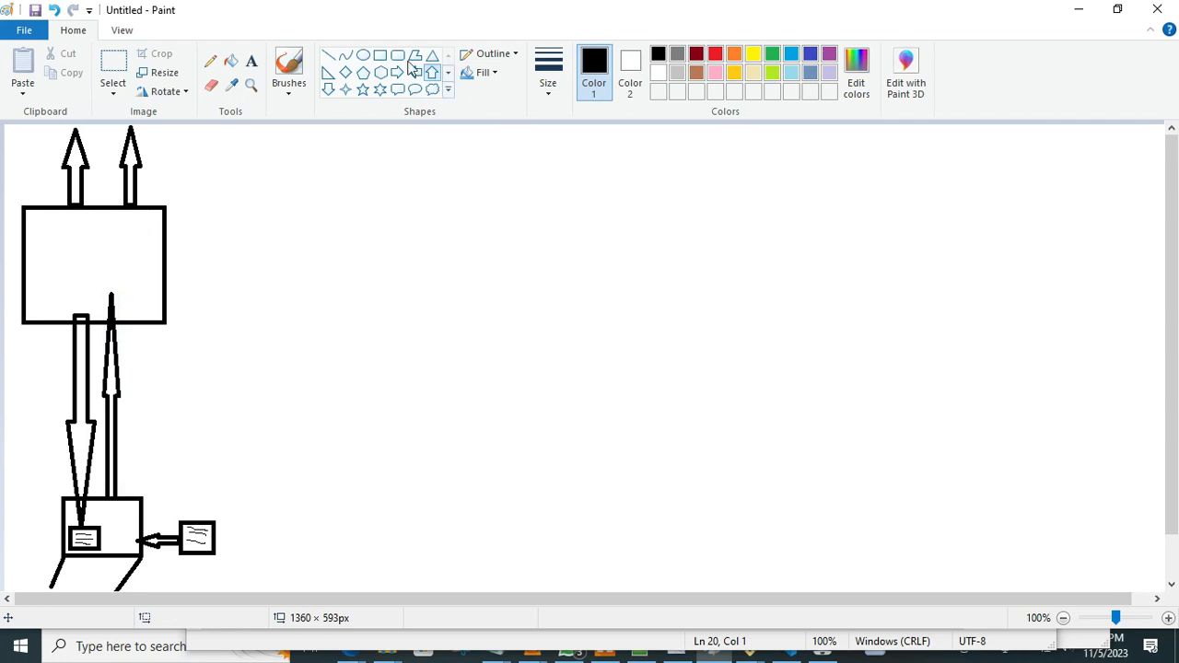
# Draw three nested rectangles inside the large rectangle, working from the smallest outward.
pyautogui.click(380, 55)
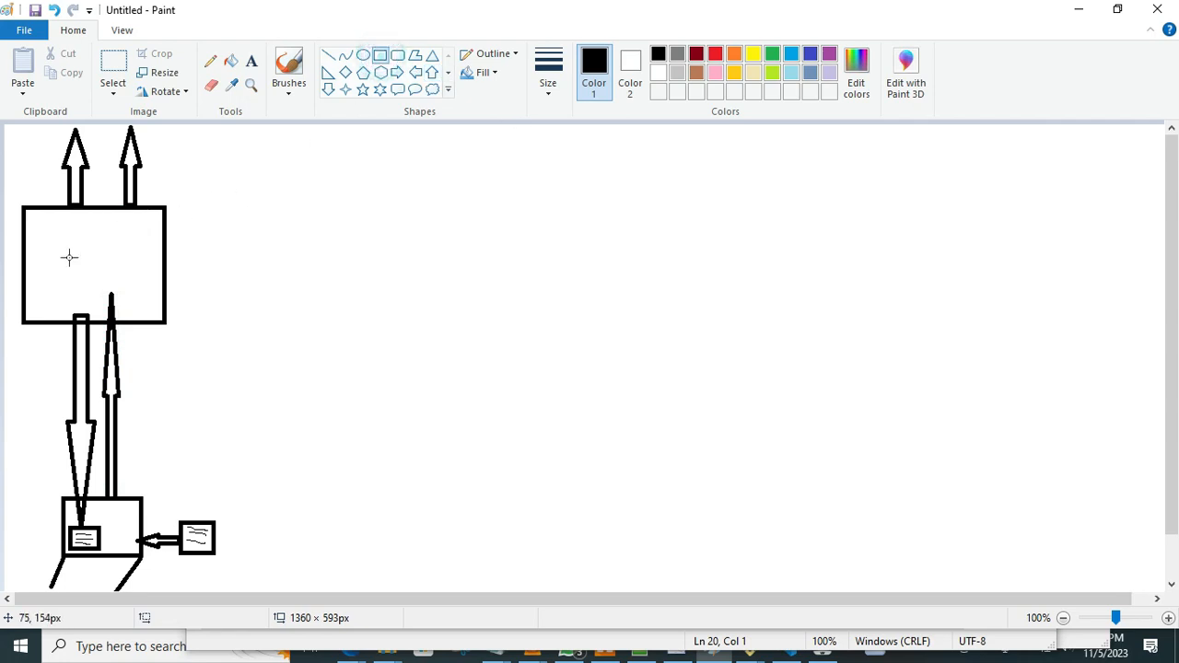
pyautogui.moveTo(77, 250); pyautogui.dragTo(92, 261)
pyautogui.click(124, 239)
pyautogui.moveTo(65, 239); pyautogui.dragTo(113, 272)
pyautogui.click(50, 242)
pyautogui.moveTo(55, 230); pyautogui.dragTo(126, 283)
pyautogui.click(152, 267)
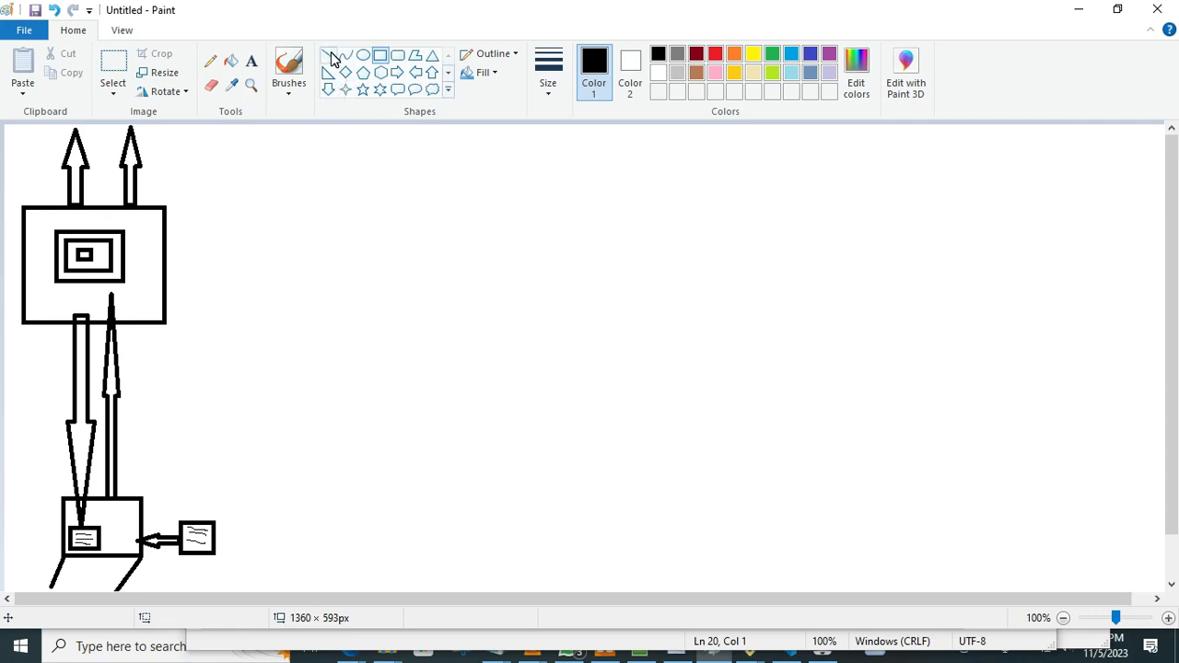
# Draw a right arrow from the nested rectangles out of the large rectangle, and a rectangle about 191 × 216 px at its tip.
pyautogui.click(398, 74)
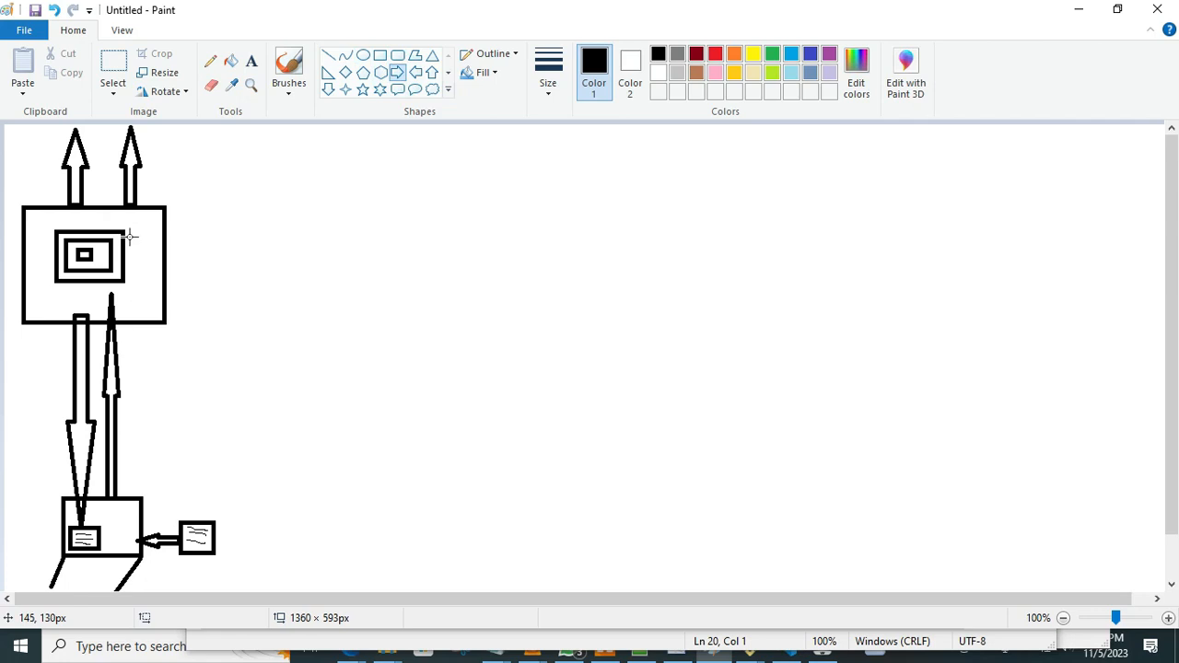
pyautogui.click(129, 237)
pyautogui.moveTo(129, 237); pyautogui.dragTo(293, 216)
pyautogui.click(360, 188)
pyautogui.click(379, 55)
pyautogui.moveTo(297, 182); pyautogui.dragTo(465, 369)
pyautogui.click(384, 238)
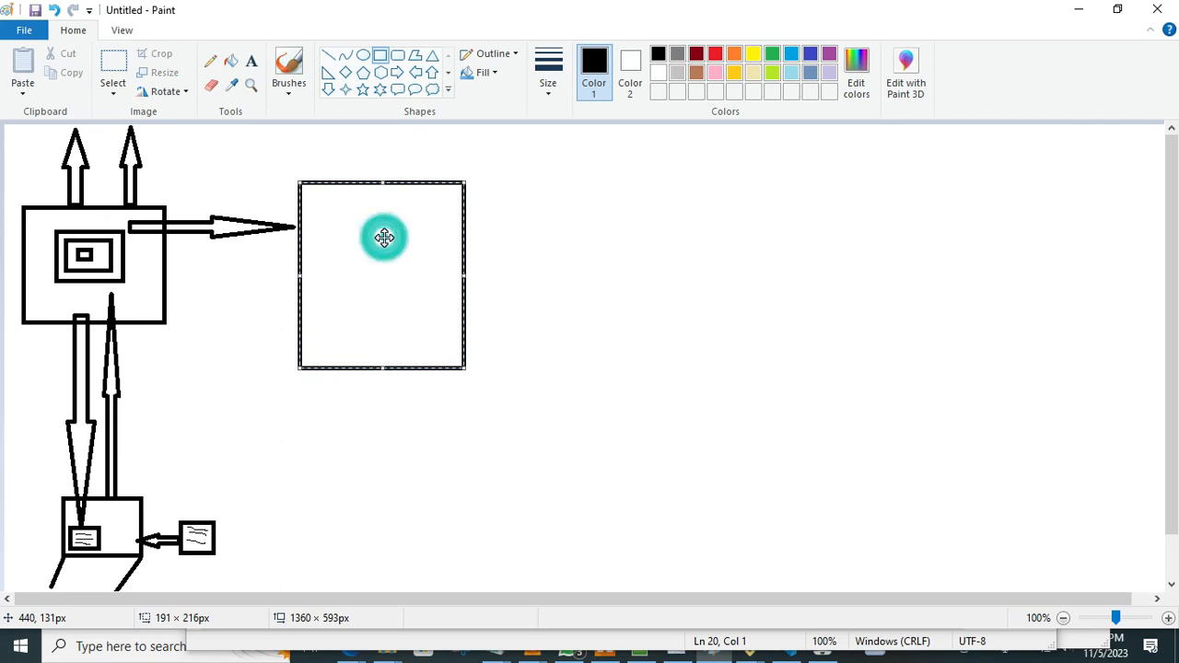
# Add the text "INTEGRATTION TESTING" on two lines near the upper edge inside the new rectangle.
pyautogui.click(250, 61)
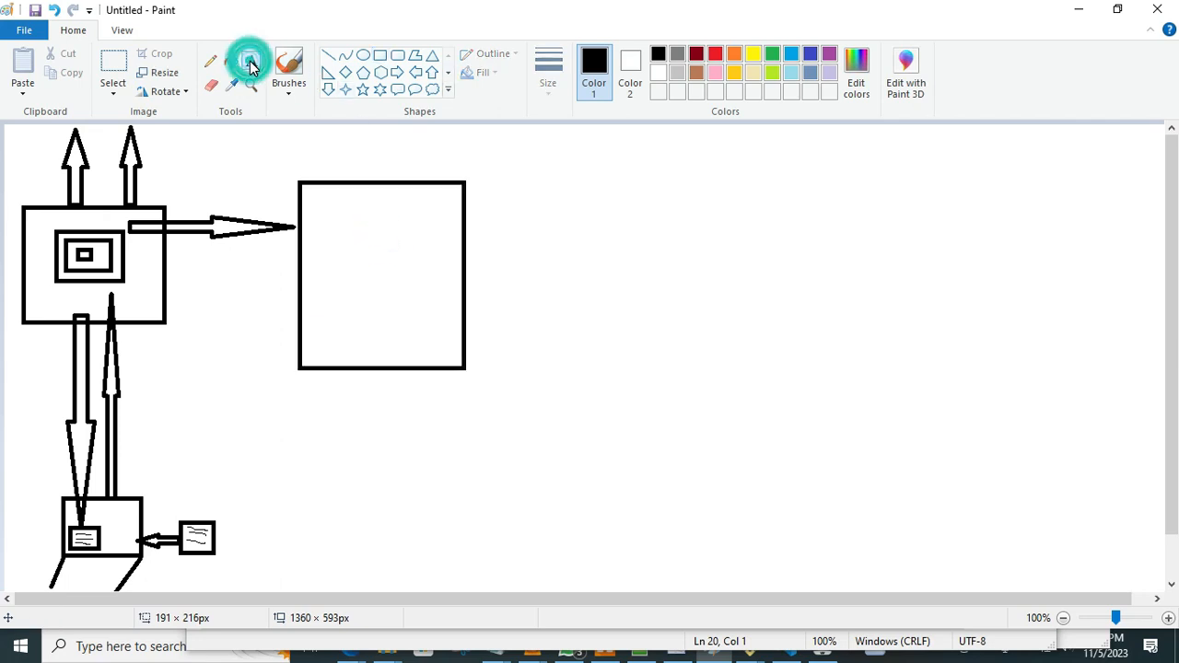
pyautogui.click(313, 210)
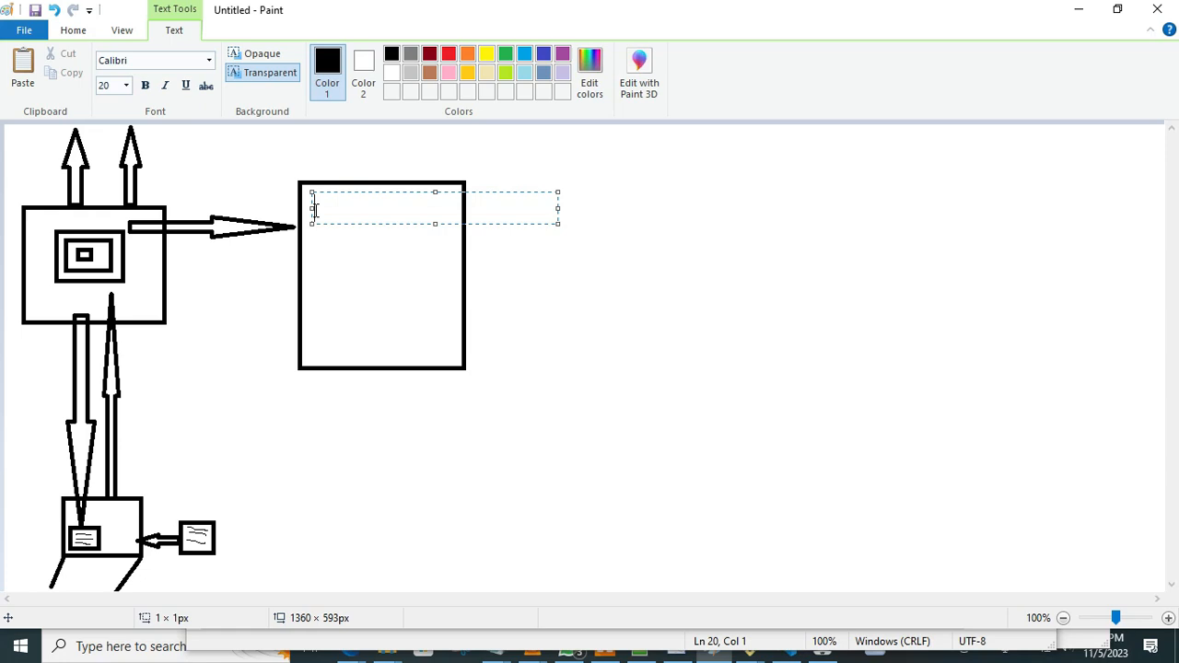
pyautogui.write('INTEGRAT')
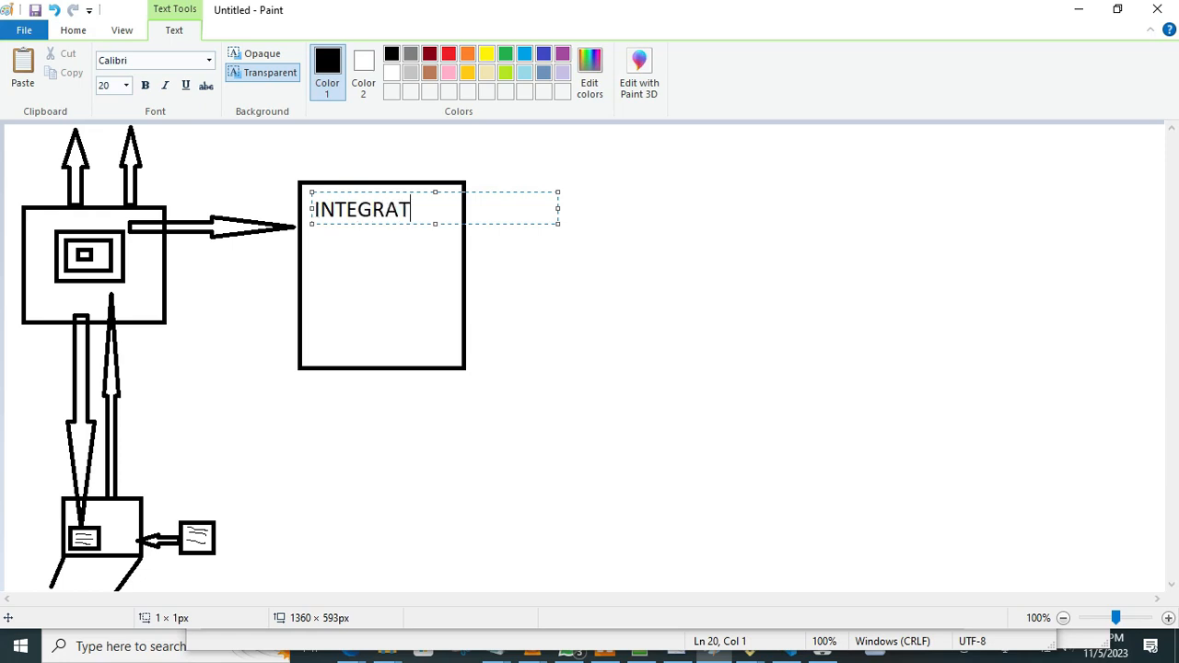
pyautogui.write('TION')
pyautogui.press('Return')
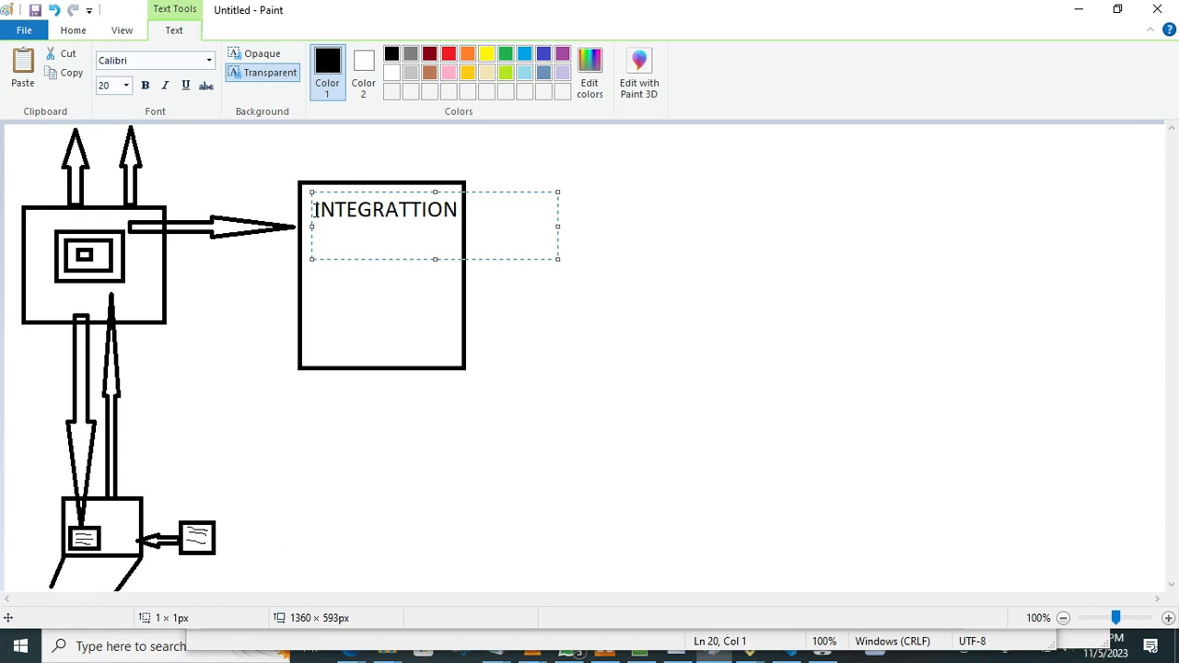
pyautogui.write('TESTING')
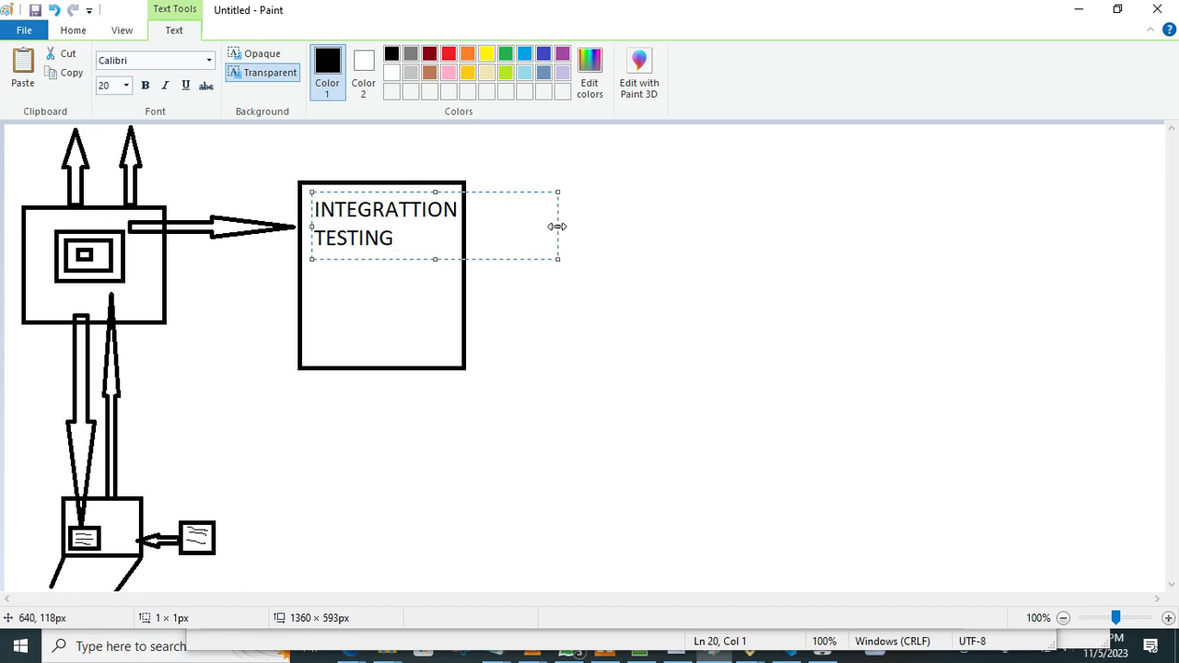
# Widen the text box to about 365 px and set the font size of its whole text to 14.
pyautogui.moveTo(556, 226); pyautogui.dragTo(622, 234)
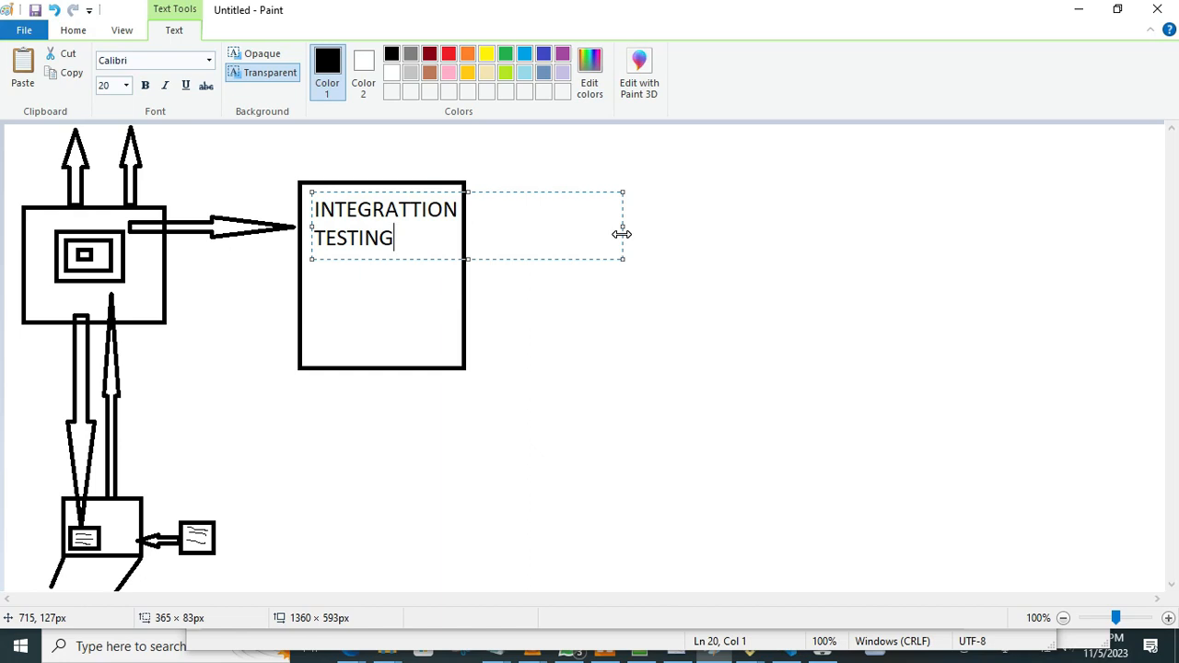
pyautogui.moveTo(396, 238); pyautogui.dragTo(316, 210)
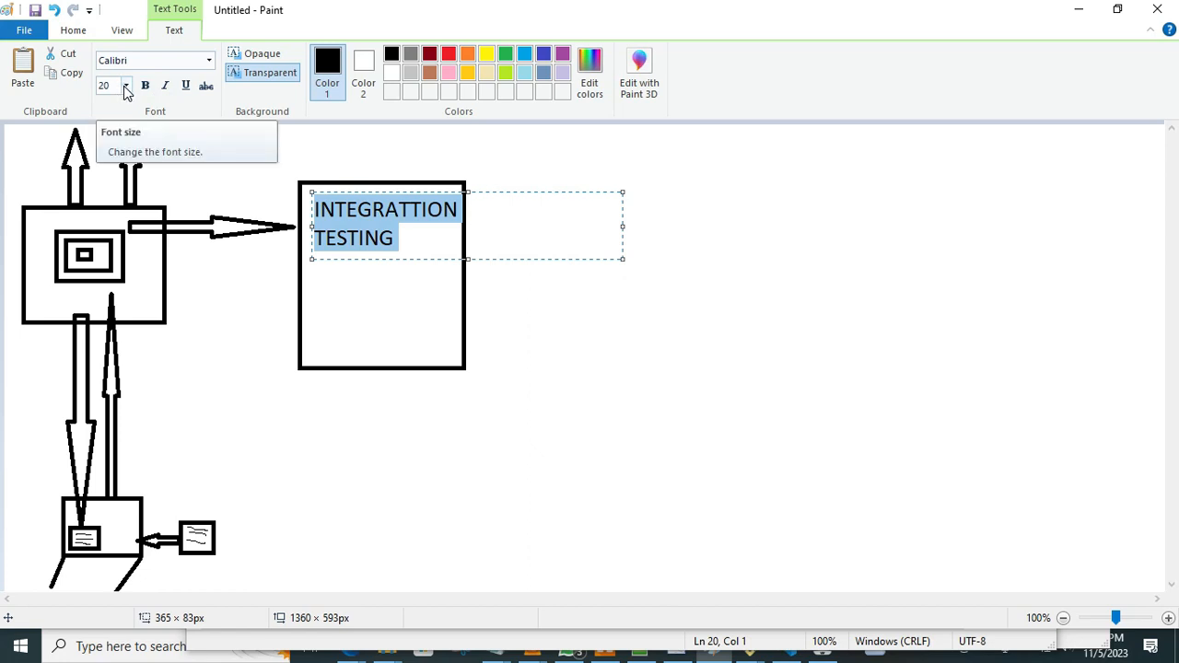
pyautogui.click(125, 85)
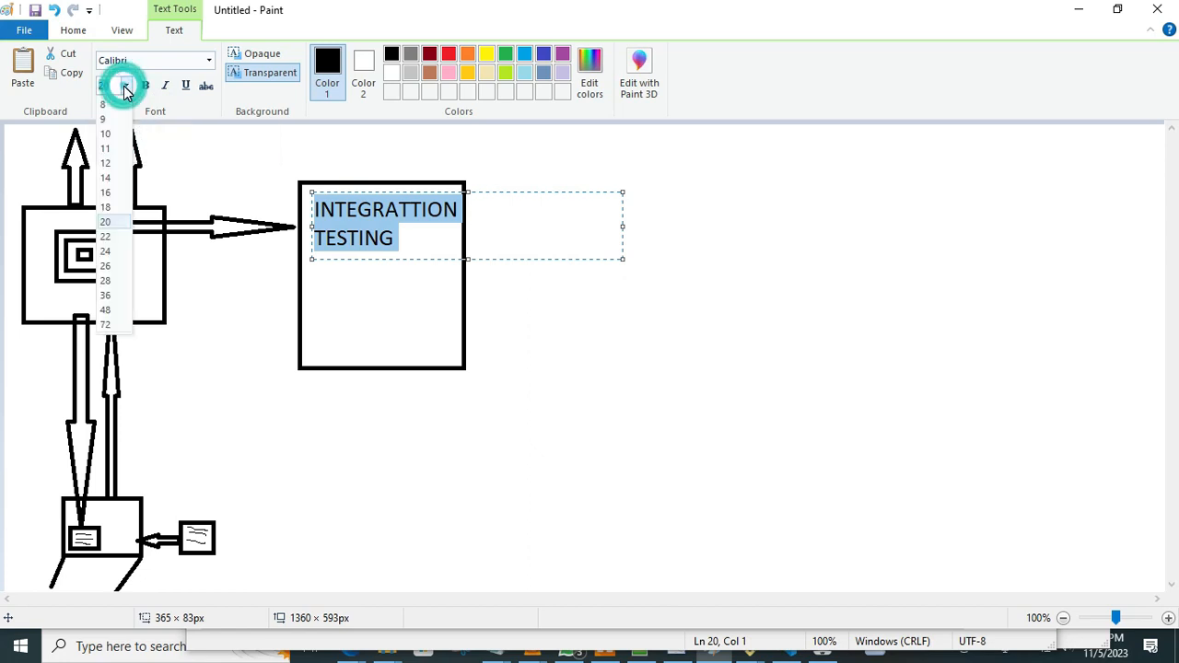
pyautogui.click(114, 179)
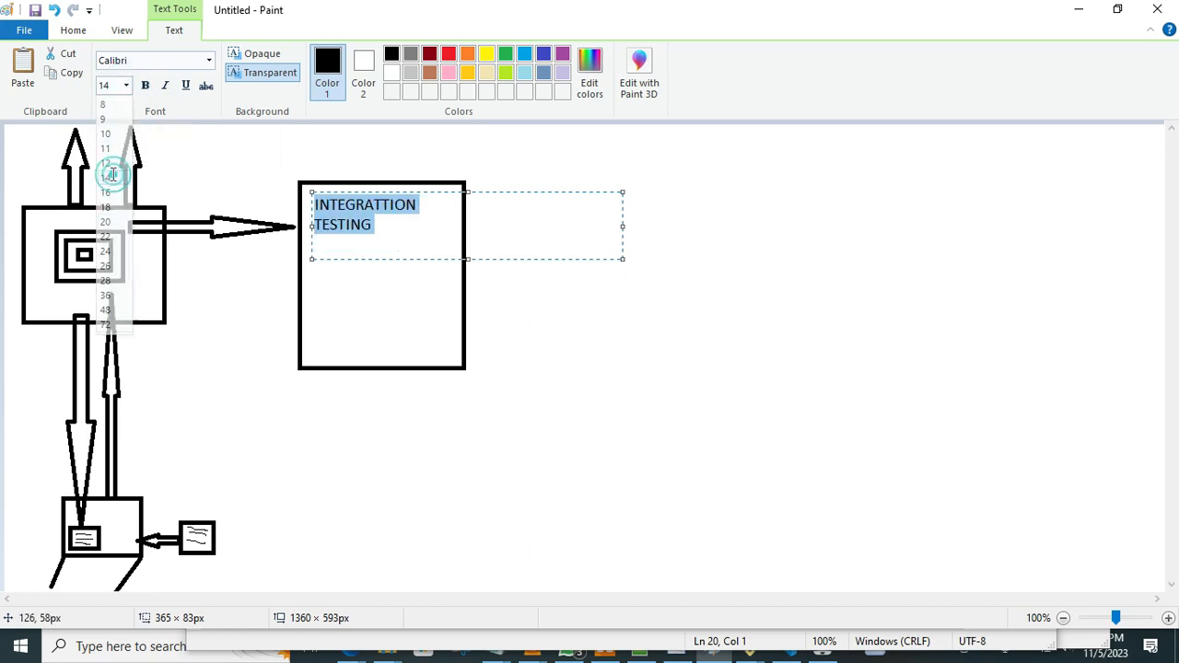
pyautogui.click(465, 229)
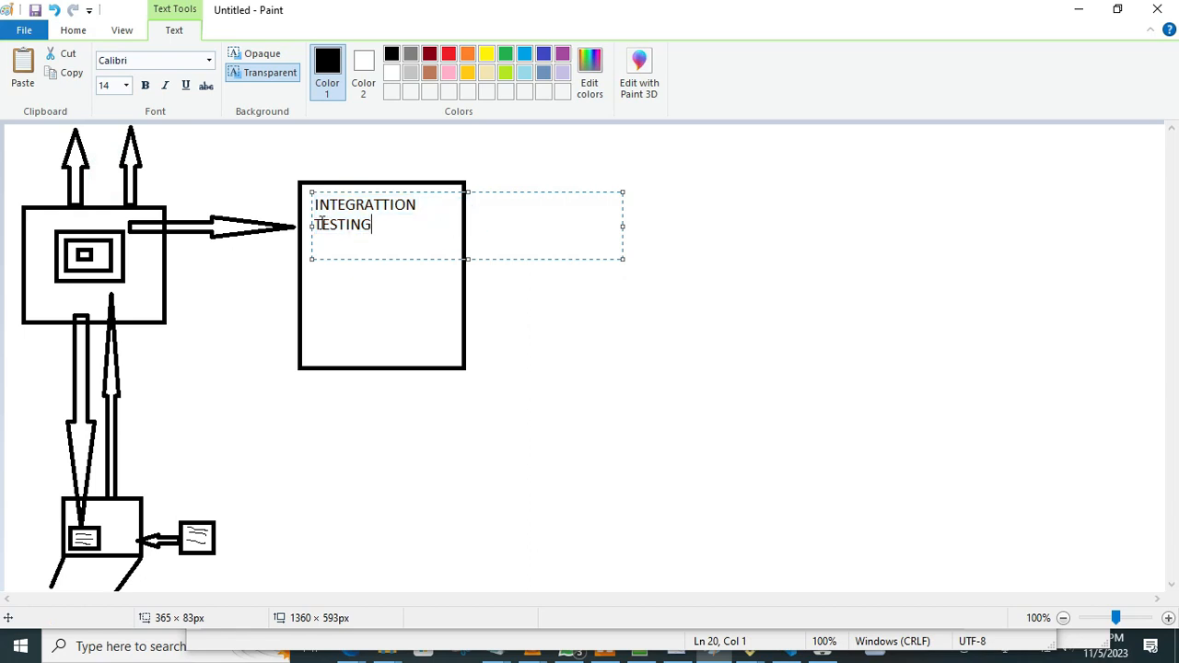
# Join the two words onto one line and shrink the text box to about 209 × 44 px around them.
pyautogui.click(320, 223)
pyautogui.press('Left')
pyautogui.press('BackSpace')
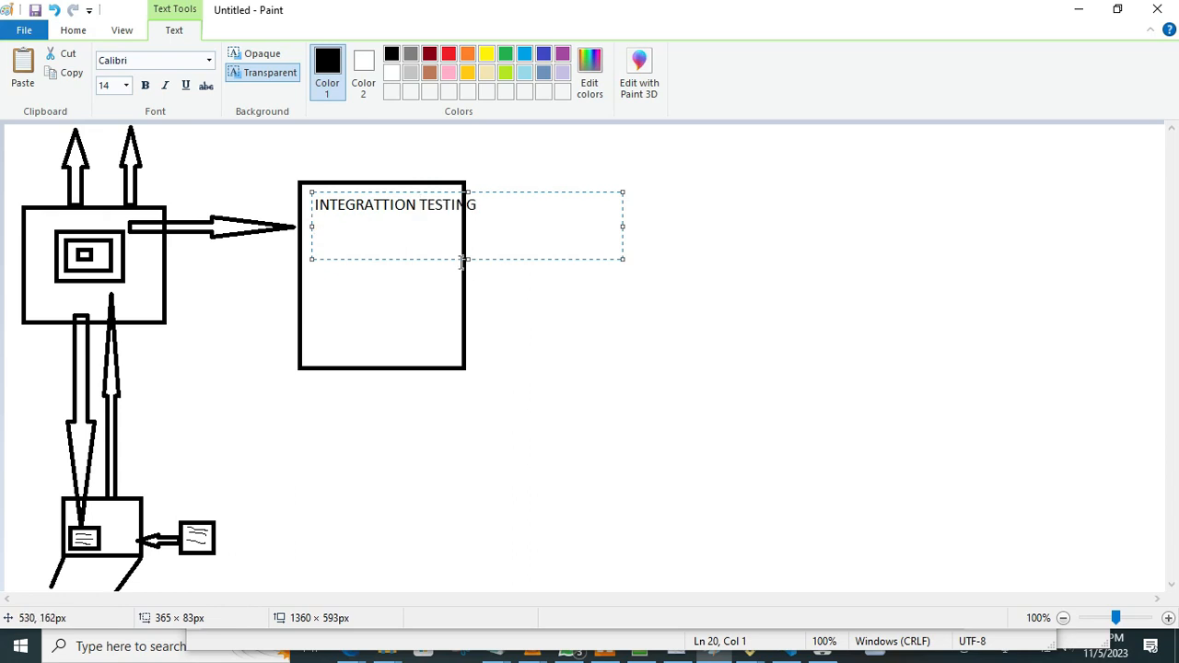
pyautogui.moveTo(465, 261); pyautogui.dragTo(465, 228)
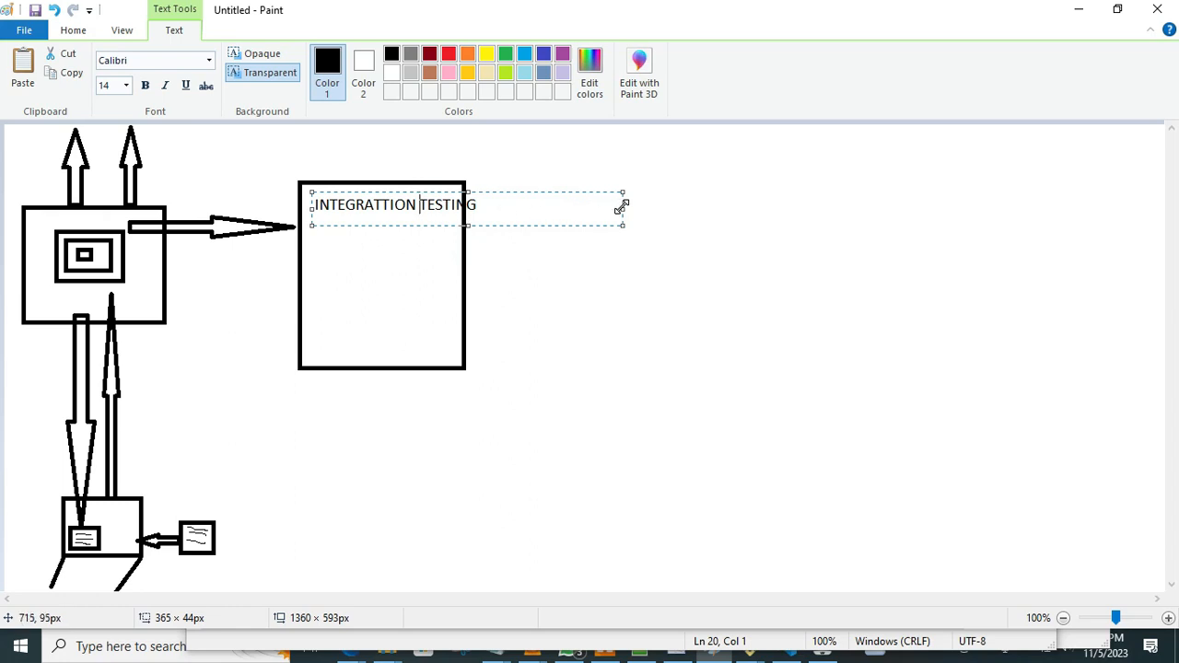
pyautogui.moveTo(623, 206); pyautogui.dragTo(489, 211)
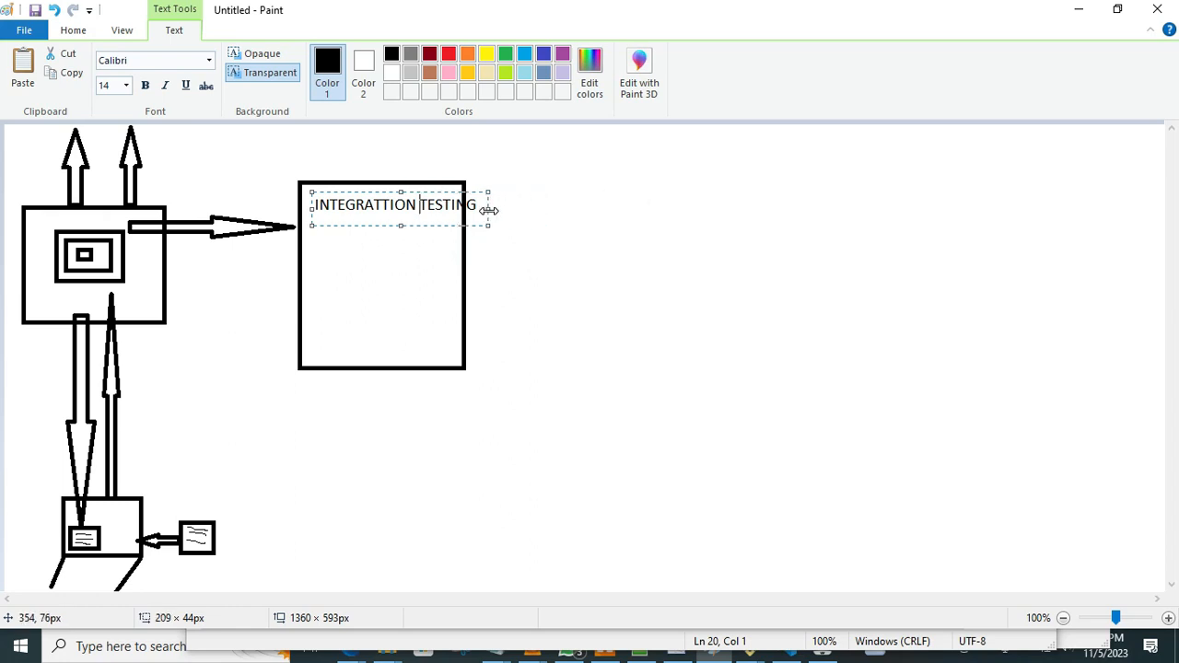
pyautogui.click(525, 202)
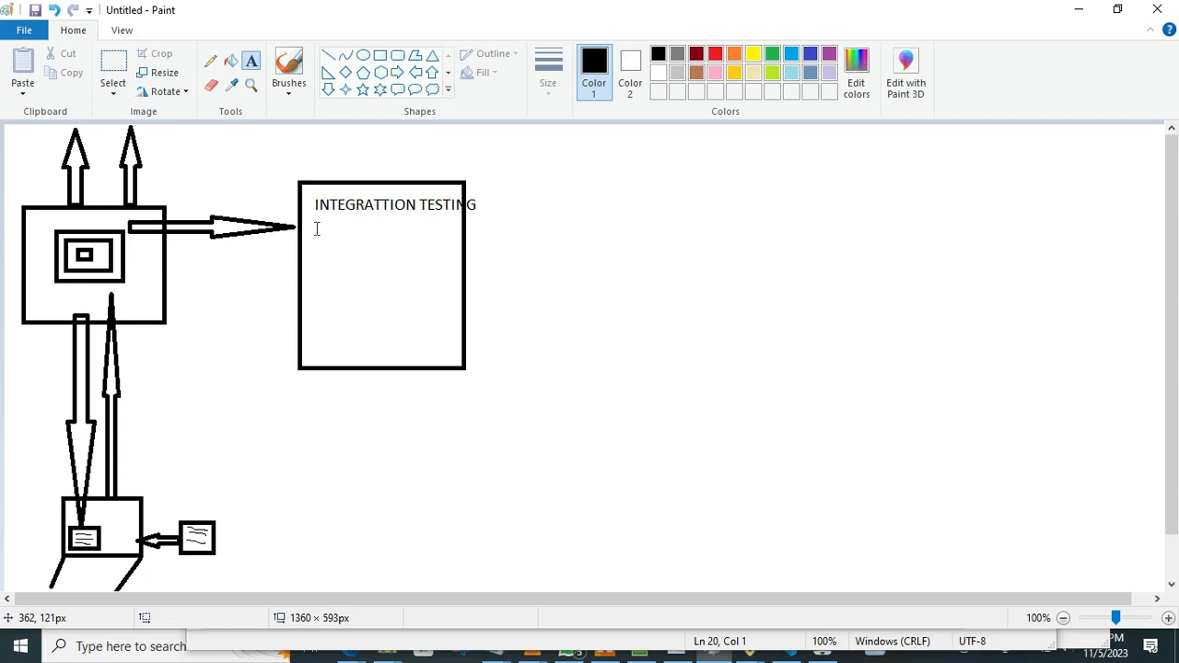
# Add the text "UNIT TEST" below the integration testing line inside the rectangle.
pyautogui.click(316, 228)
pyautogui.write('UNIT TEST')
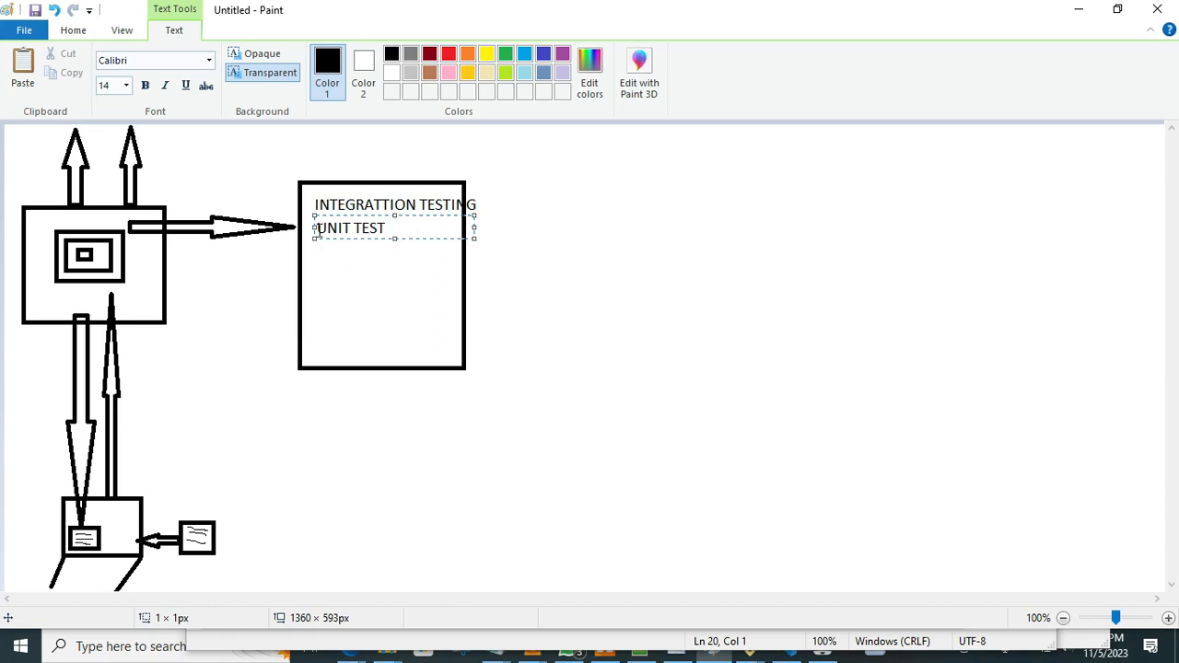
pyautogui.click(342, 265)
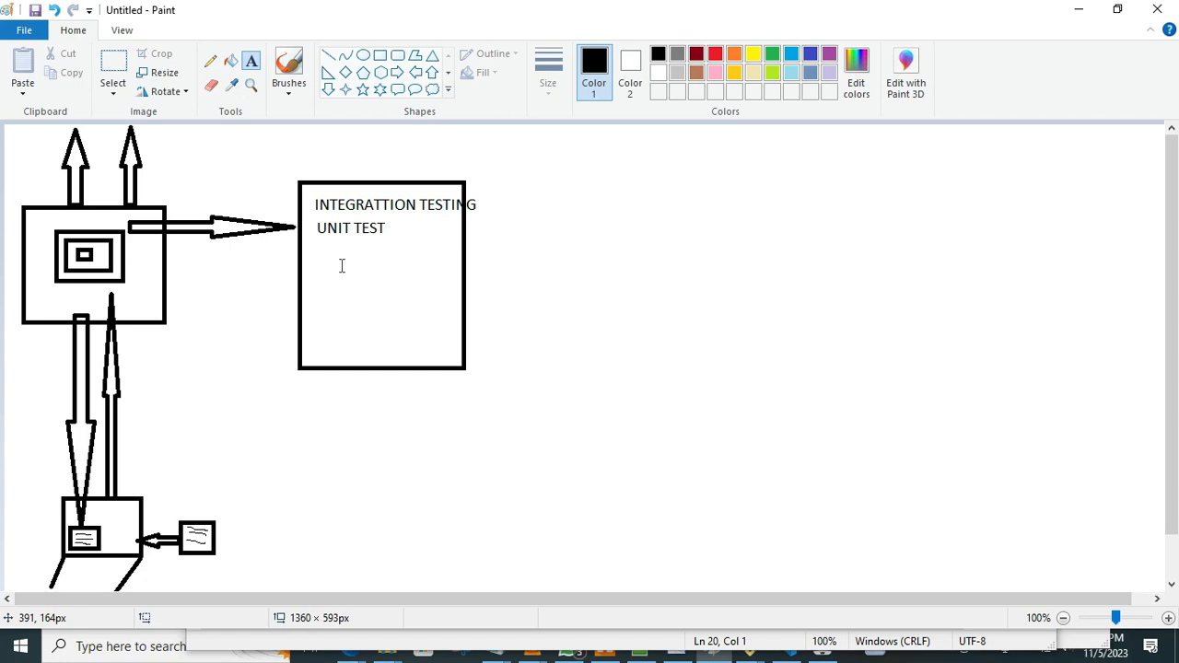
pyautogui.click(389, 231)
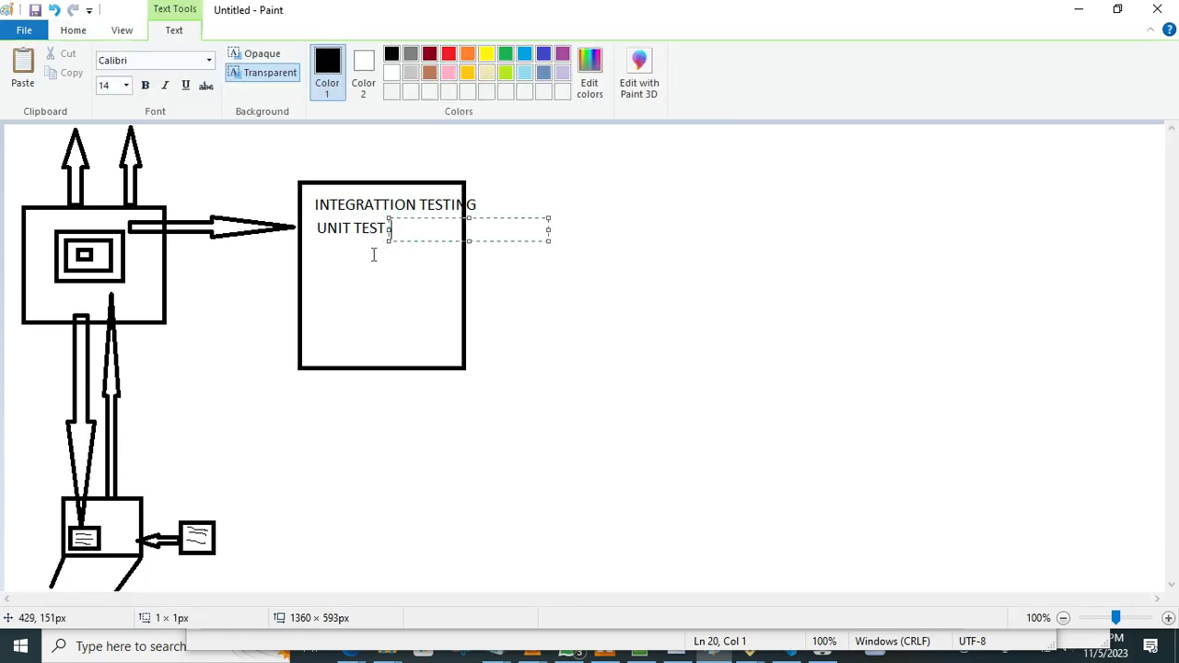
pyautogui.click(374, 255)
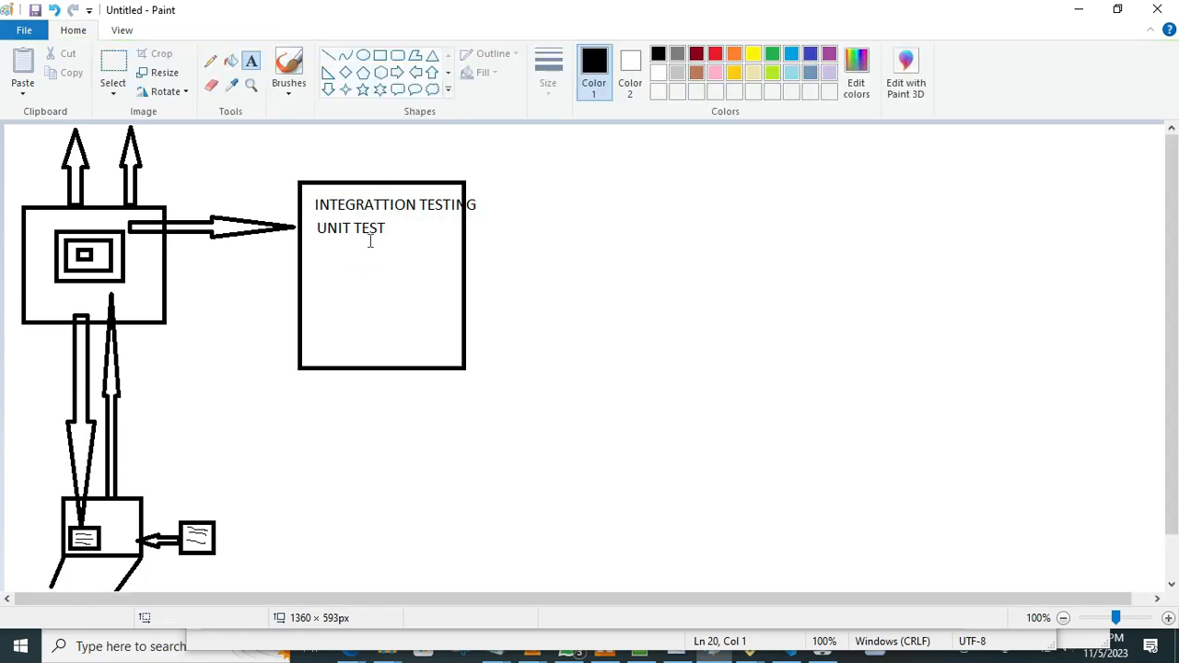
# Add the text "CODE BUILD" directly below the "UNIT TEST" line inside the rectangle.
pyautogui.click(318, 247)
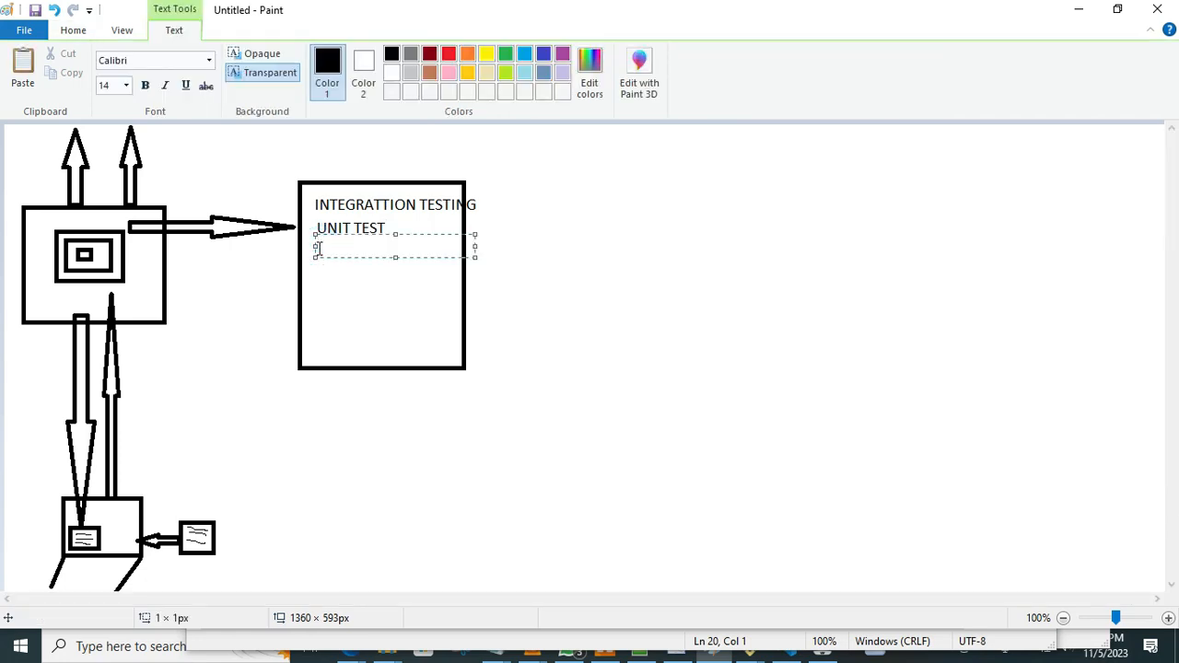
pyautogui.write('CODE BUILD')
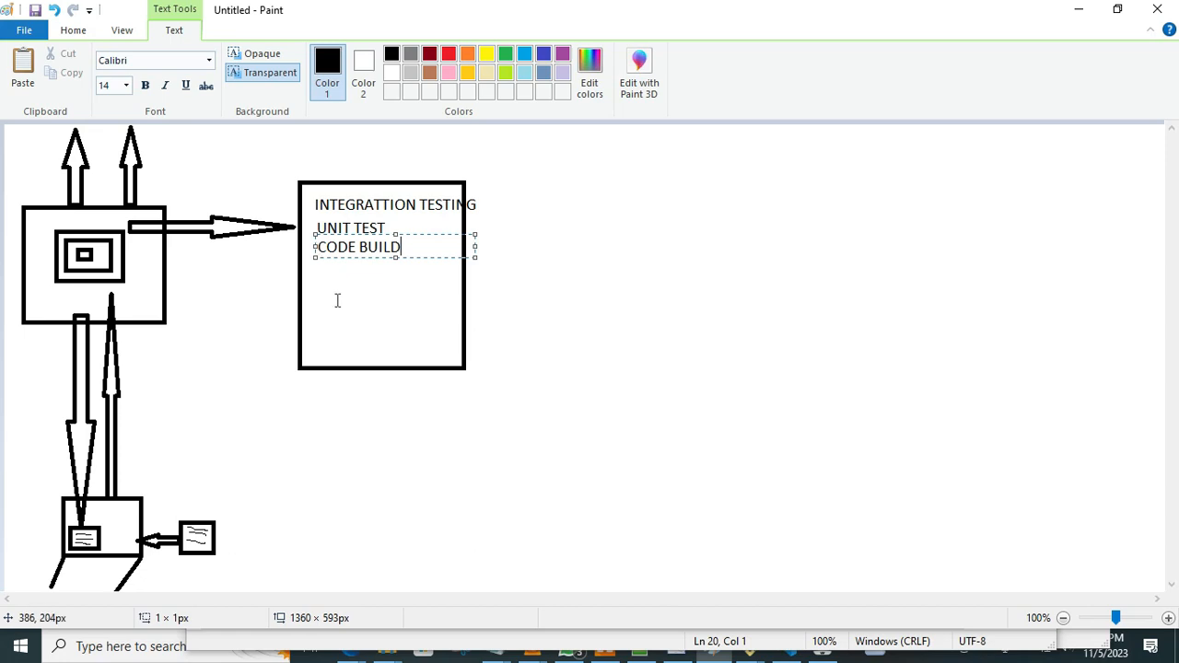
pyautogui.click(338, 300)
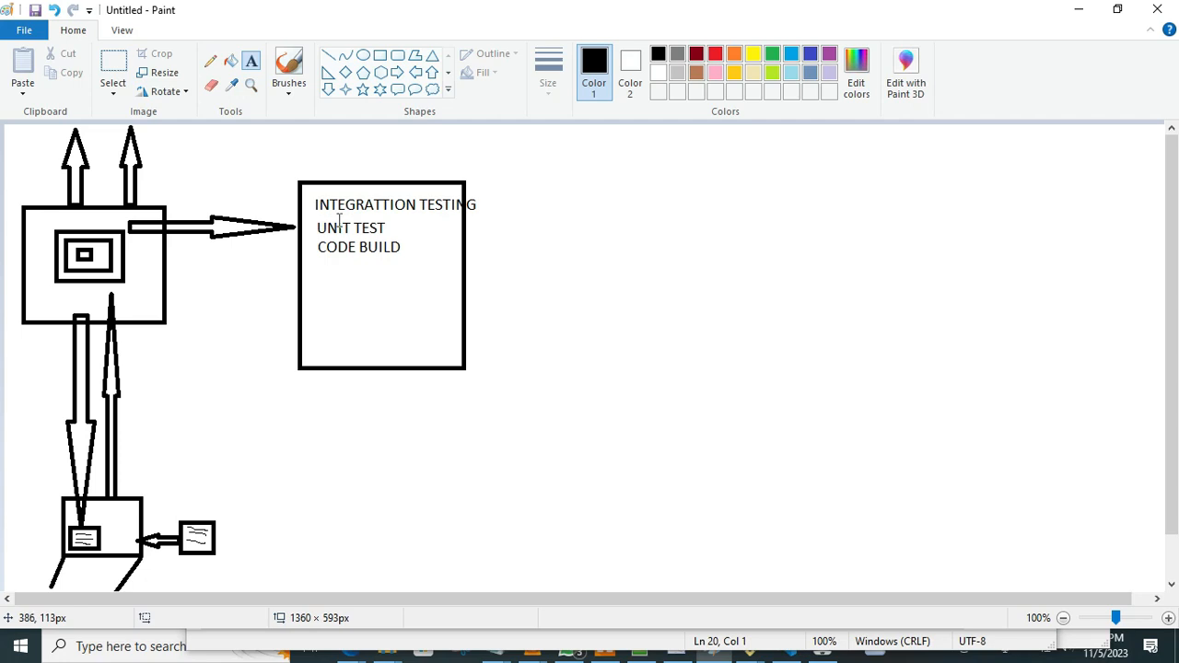
pyautogui.click(406, 243)
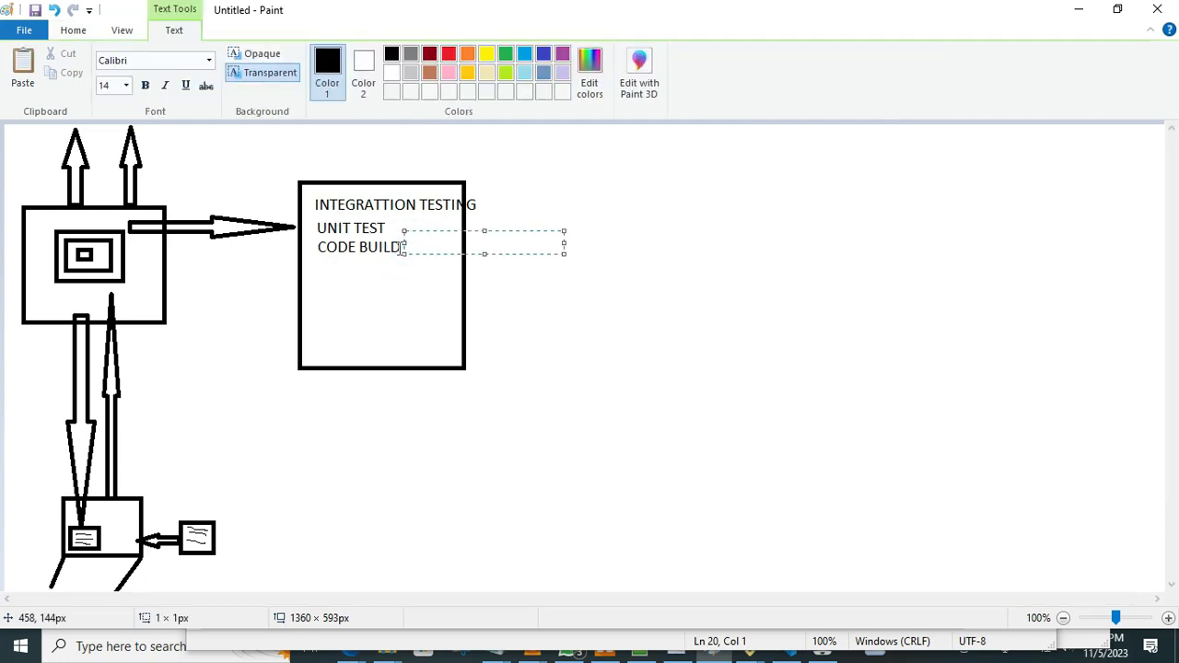
pyautogui.click(403, 262)
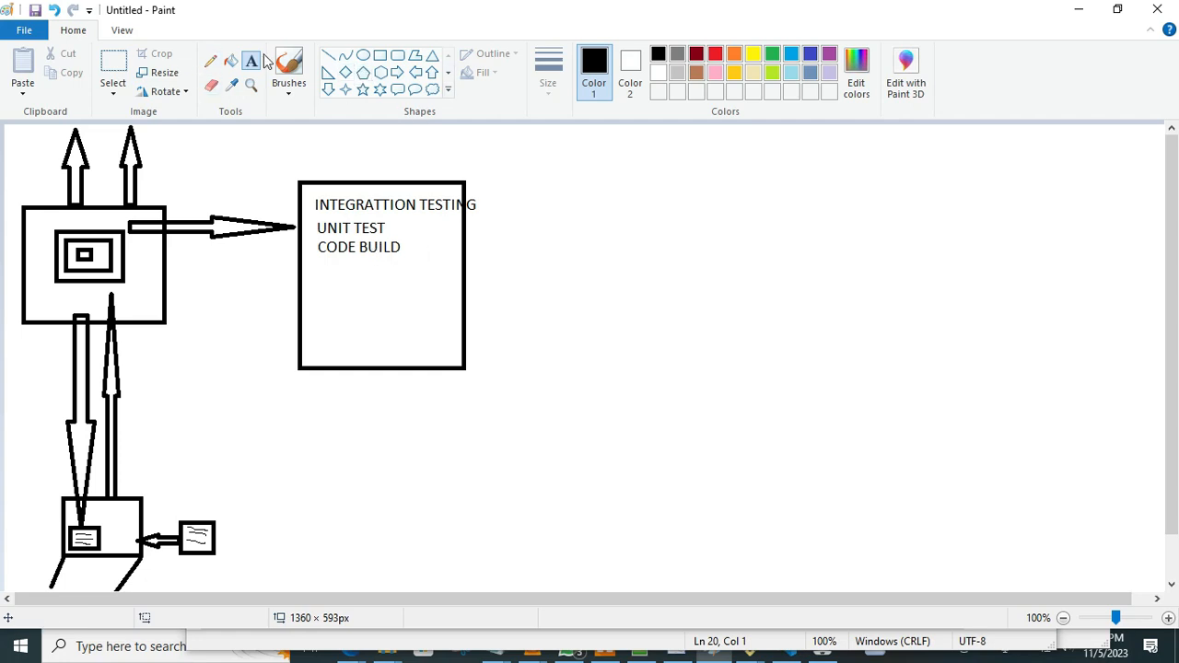
# Draw a second rectangle of similar size to the right of the one containing the text.
pyautogui.click(380, 57)
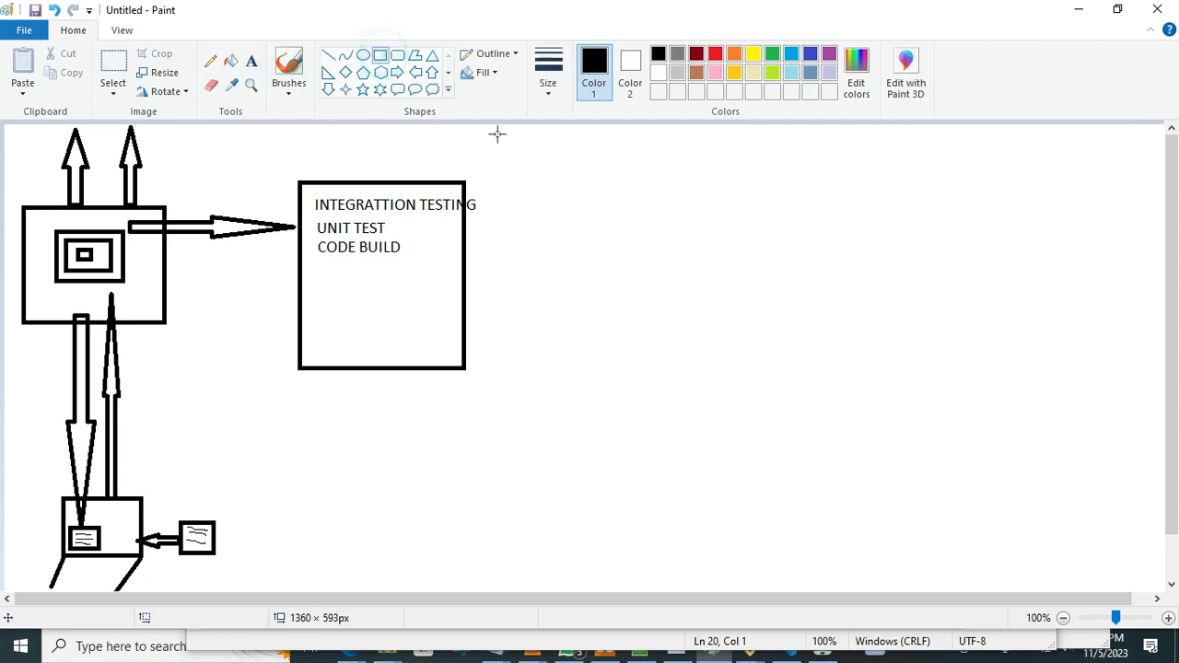
pyautogui.moveTo(516, 179)
pyautogui.mouseDown()
pyautogui.moveTo(544, 248)
pyautogui.moveTo(639, 308)
pyautogui.moveTo(704, 383)
pyautogui.moveTo(704, 372)
pyautogui.mouseUp()
pyautogui.click(764, 297)
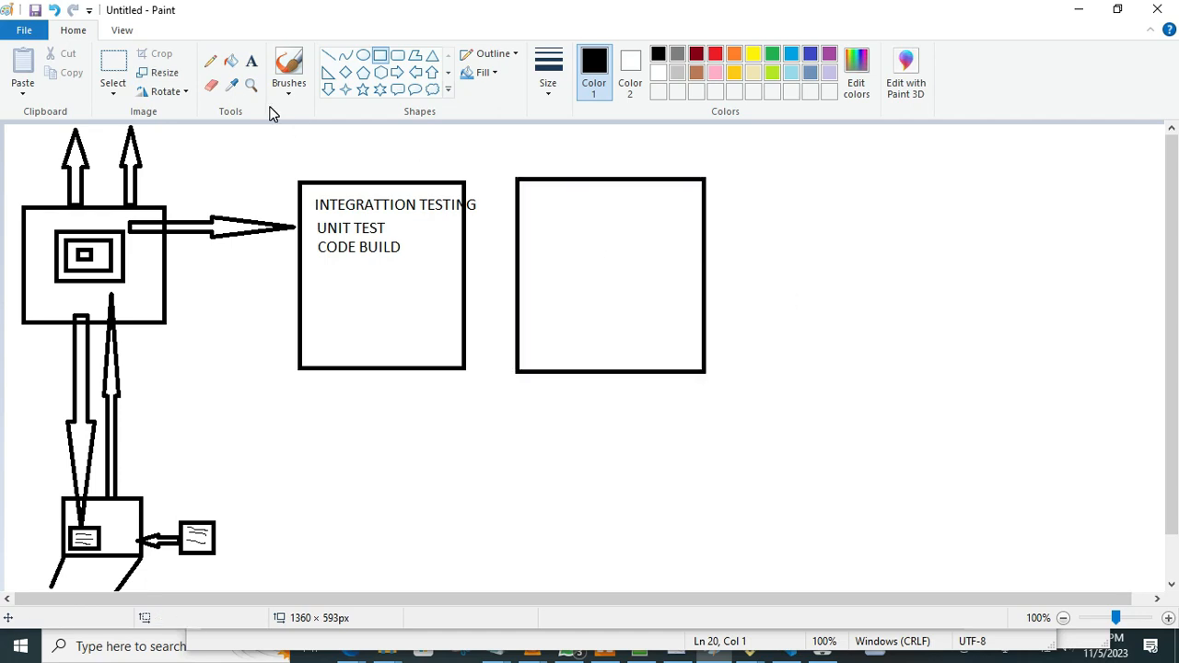
# Add the label "JENKINS-SERVER" just above the rectangle that lists the testing and build stages.
pyautogui.click(249, 60)
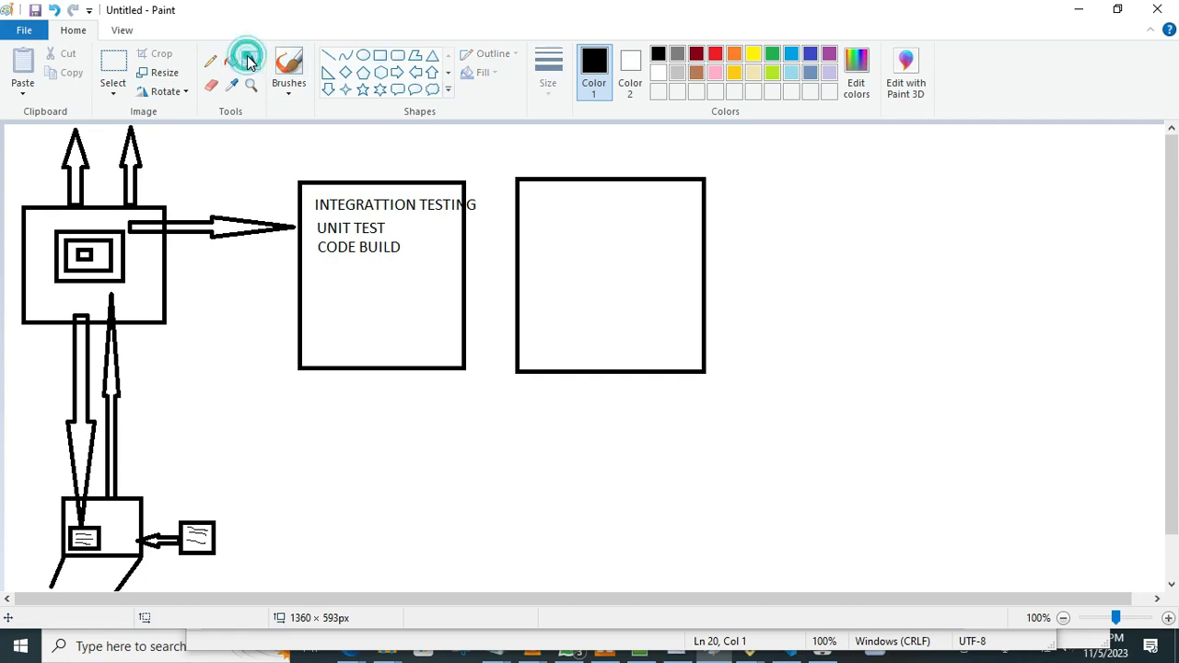
pyautogui.click(304, 171)
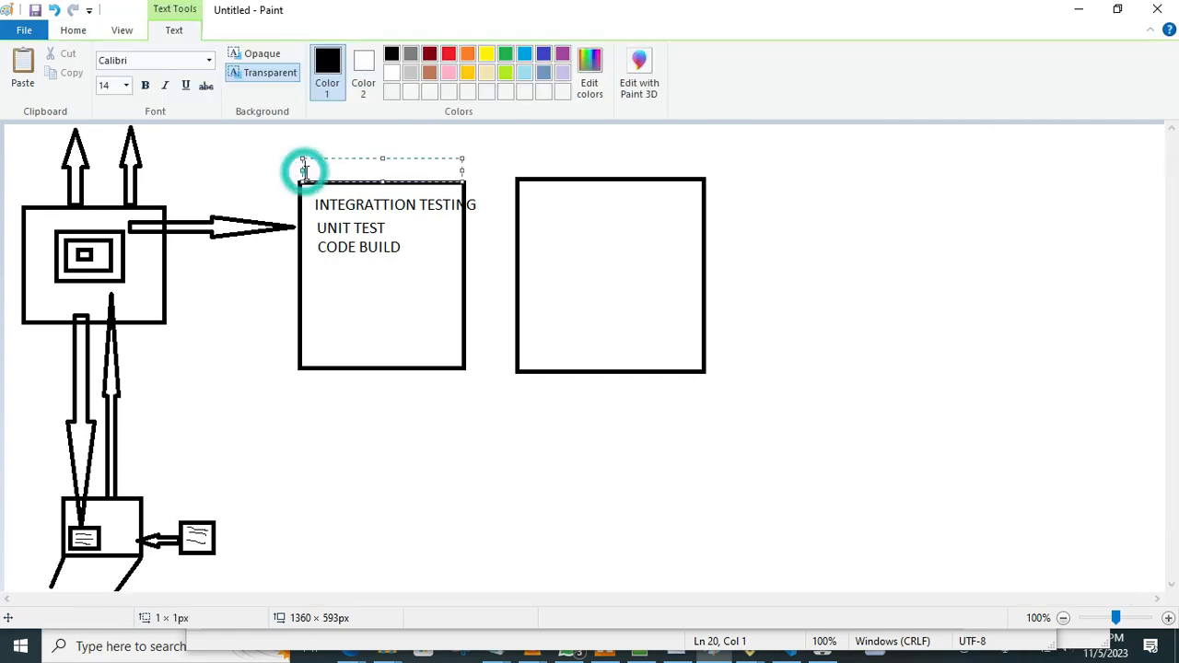
pyautogui.write('JENKINS-SERVER')
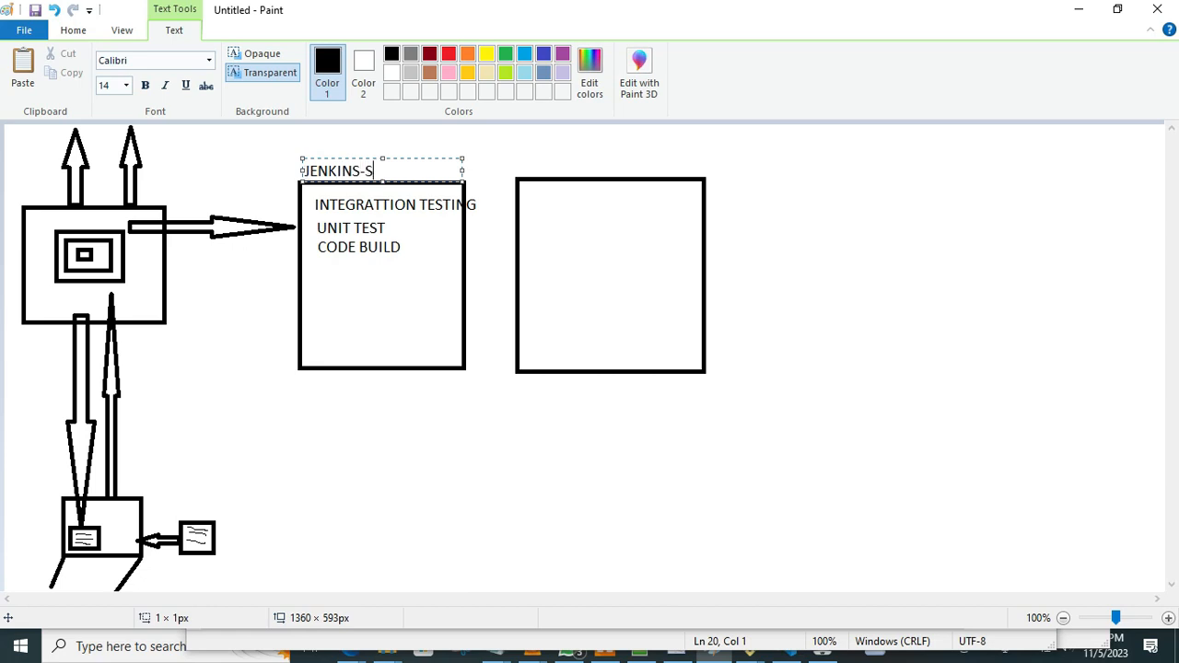
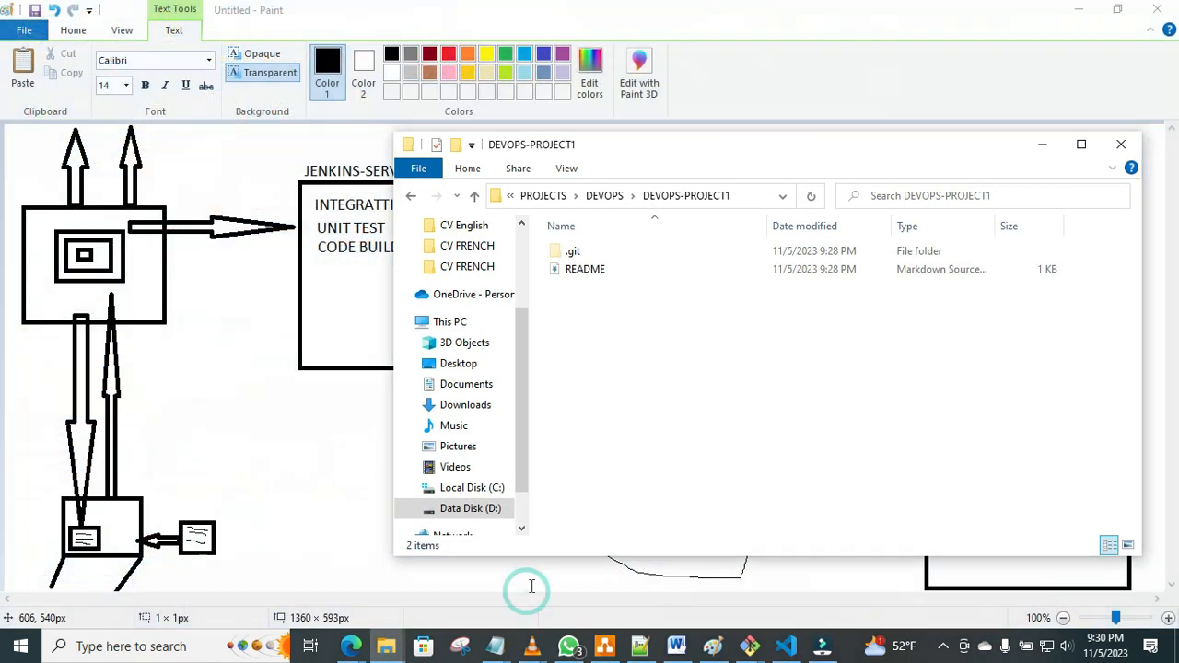
# Copy the src folder, both mvnw files and the pom file from the inner DEVOPS folder.
pyautogui.click(411, 197)
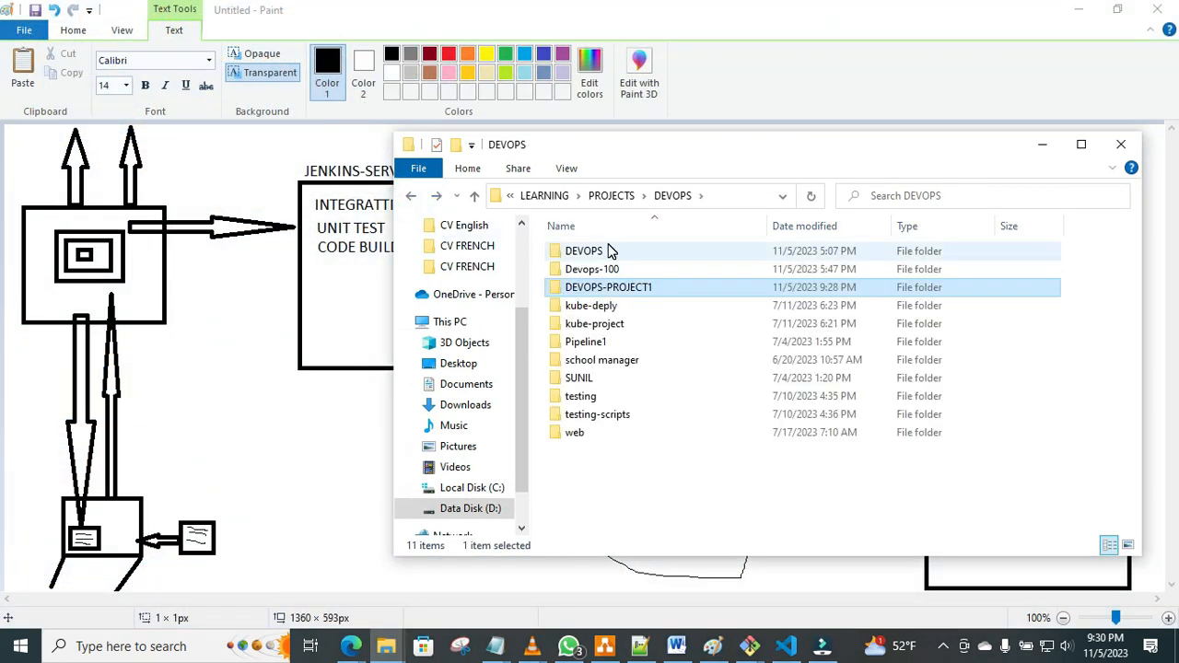
pyautogui.moveTo(608, 252)
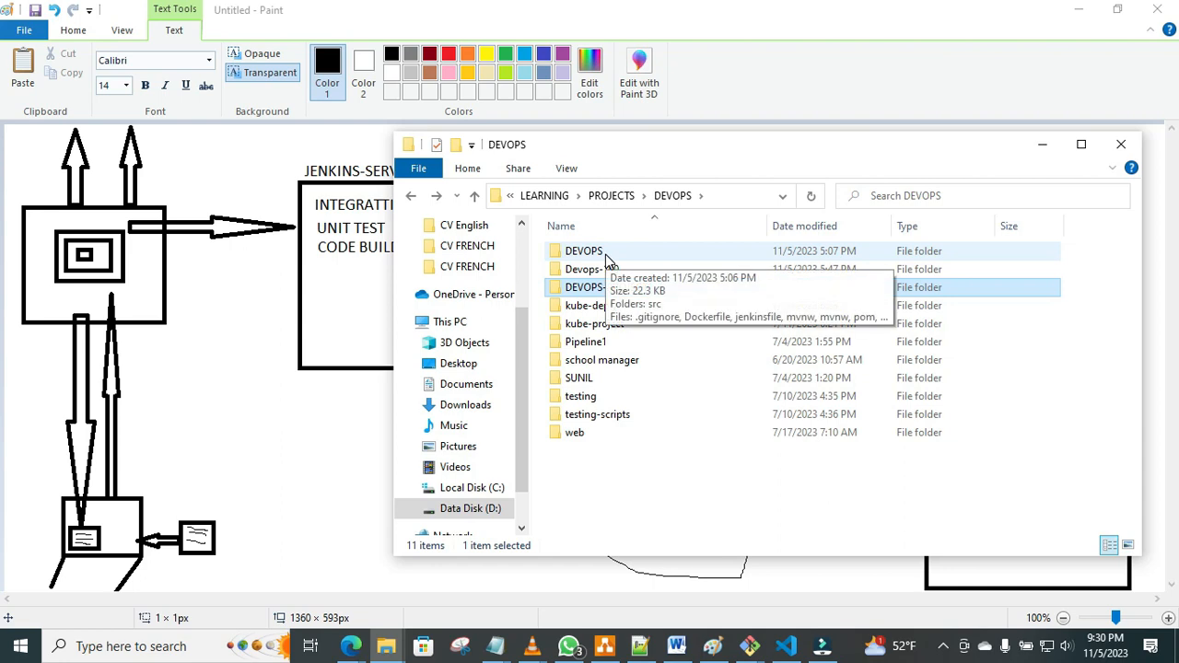
pyautogui.doubleClick(605, 254)
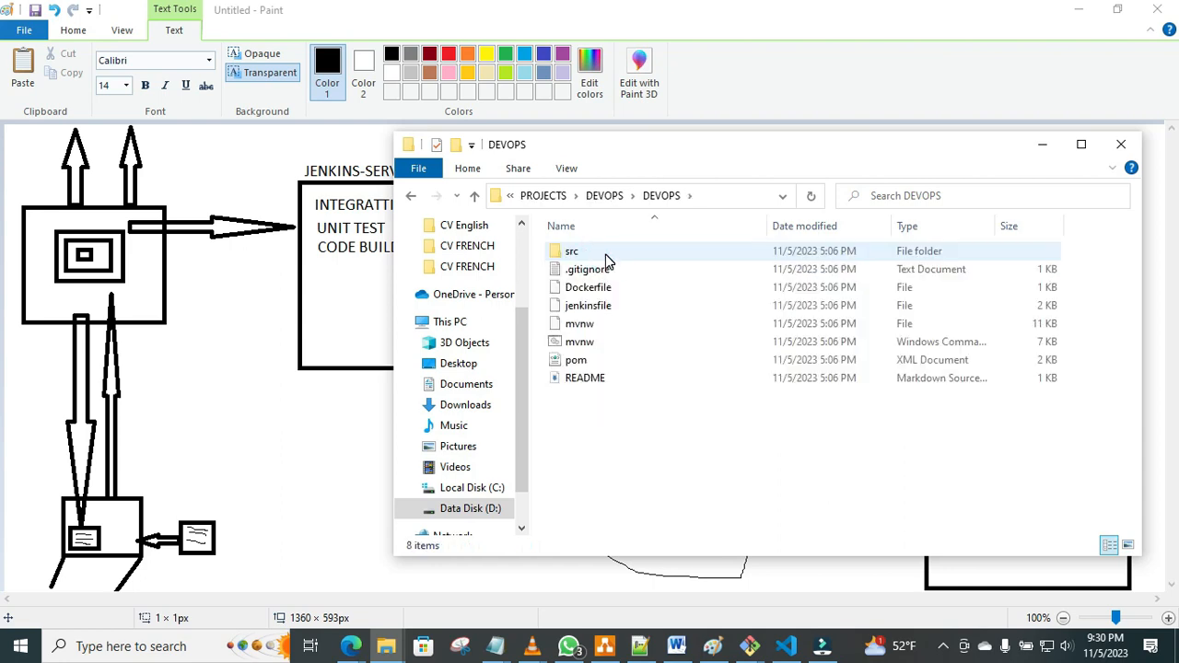
pyautogui.click(595, 269)
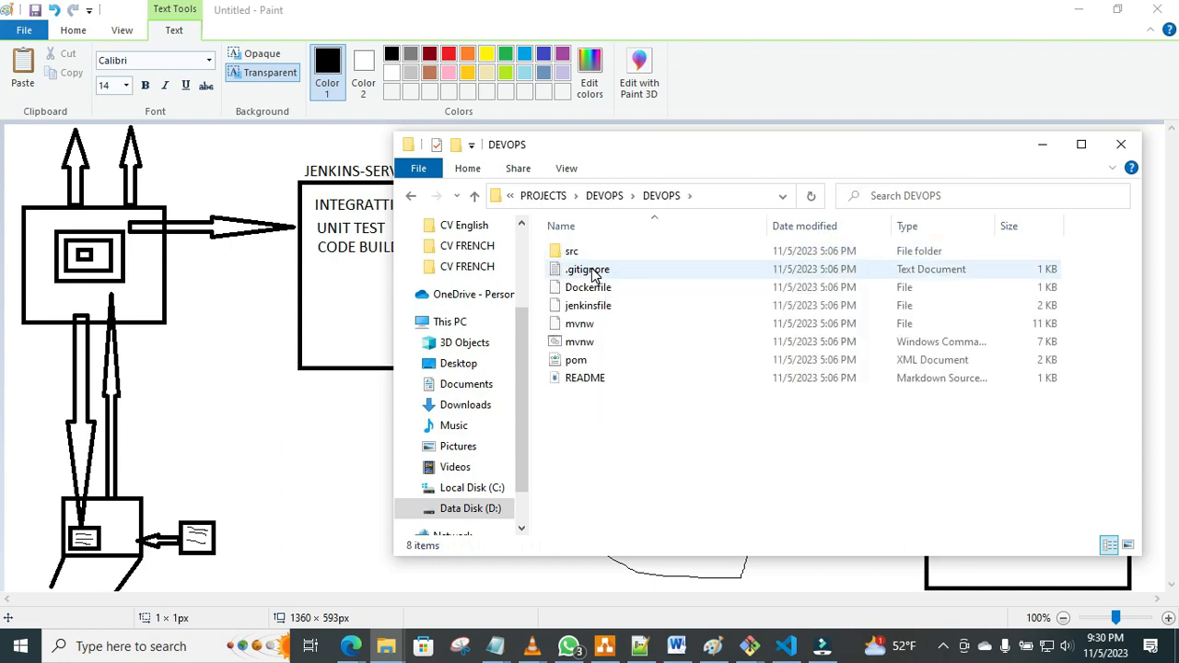
pyautogui.click(573, 254)
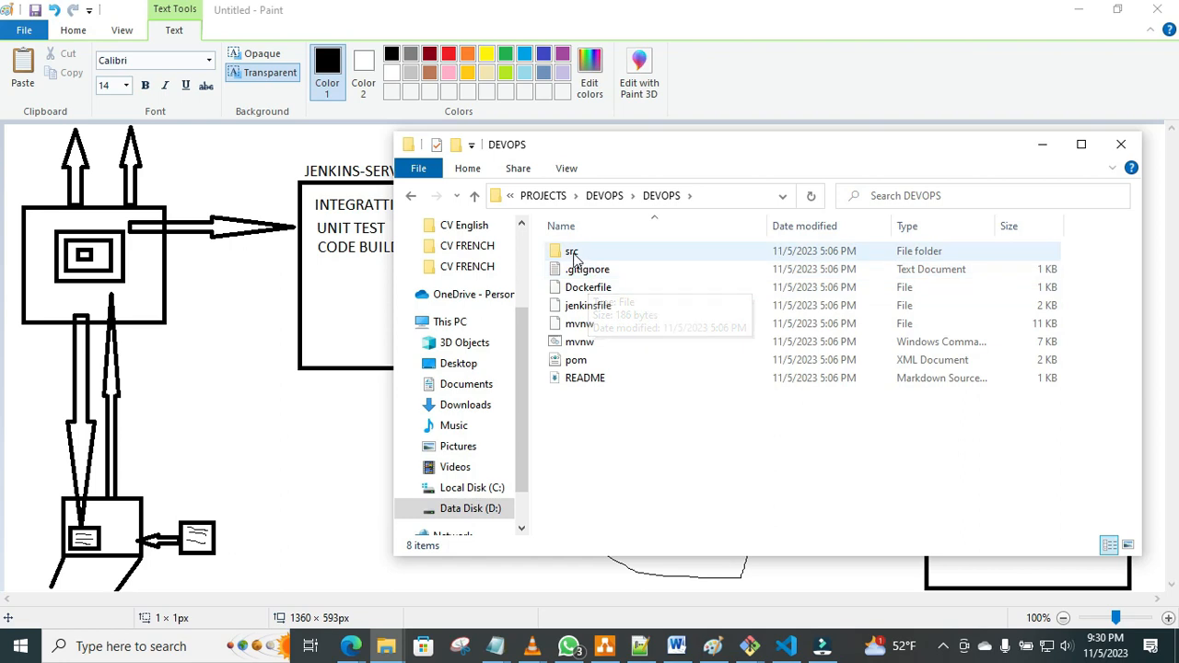
pyautogui.click(573, 254)
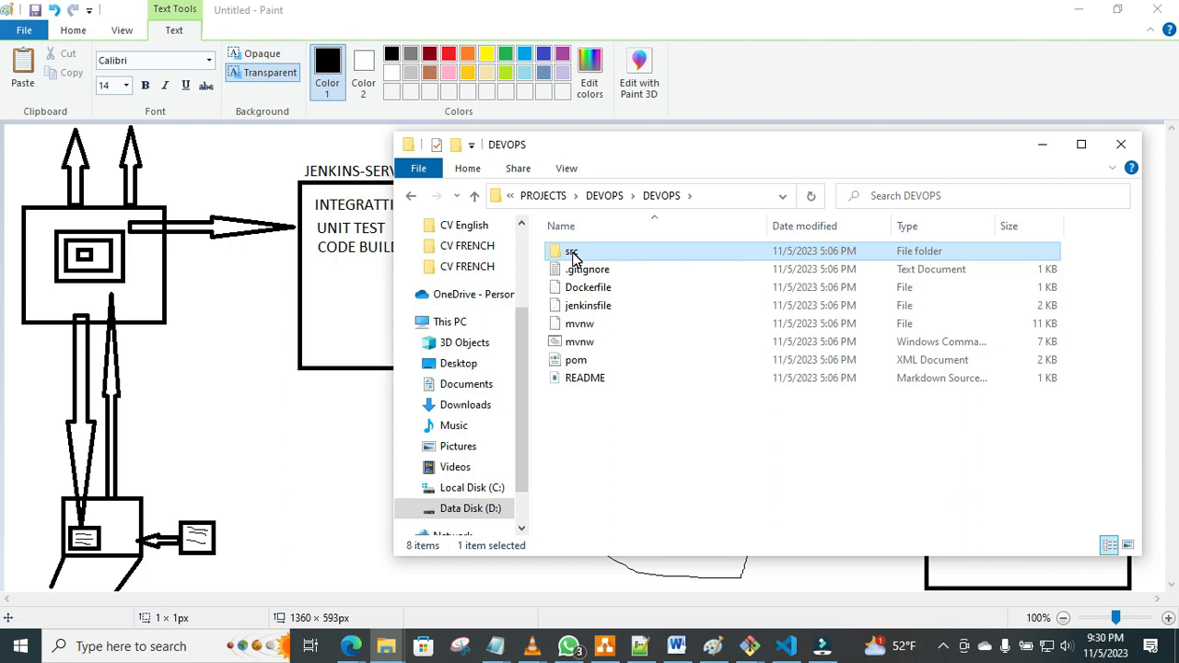
pyautogui.keyDown('ctrl'); pyautogui.click(580, 328); pyautogui.keyUp('ctrl')
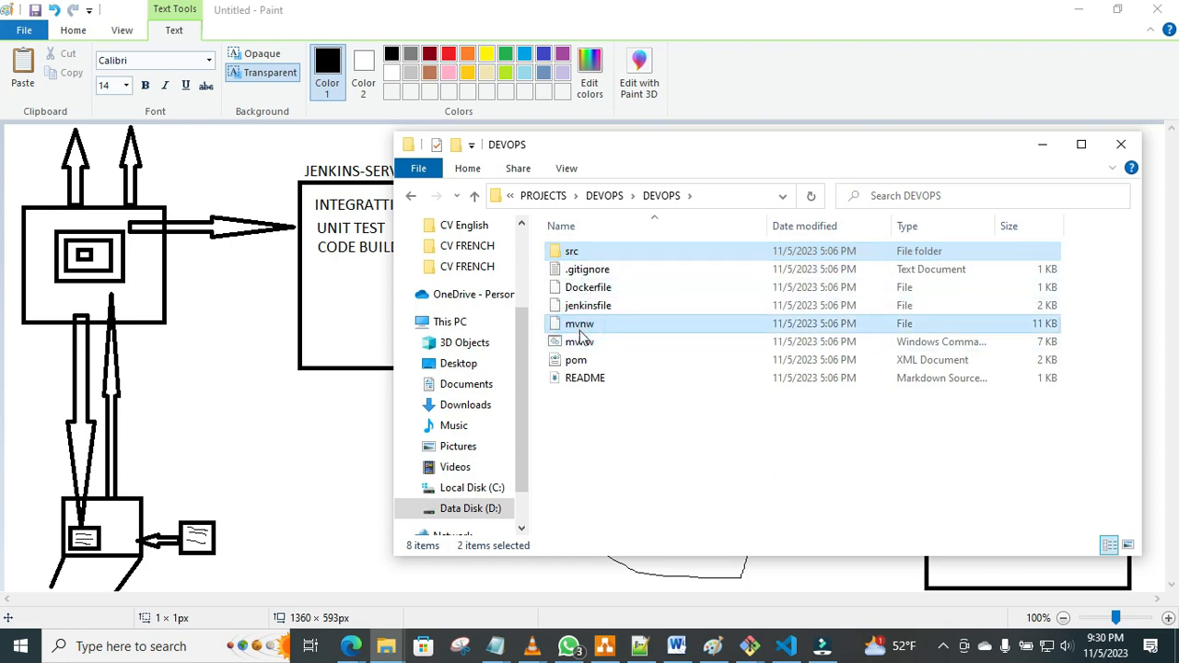
pyautogui.keyDown('ctrl'); pyautogui.click(580, 341); pyautogui.keyUp('ctrl')
pyautogui.keyDown('ctrl'); pyautogui.click(579, 362); pyautogui.keyUp('ctrl')
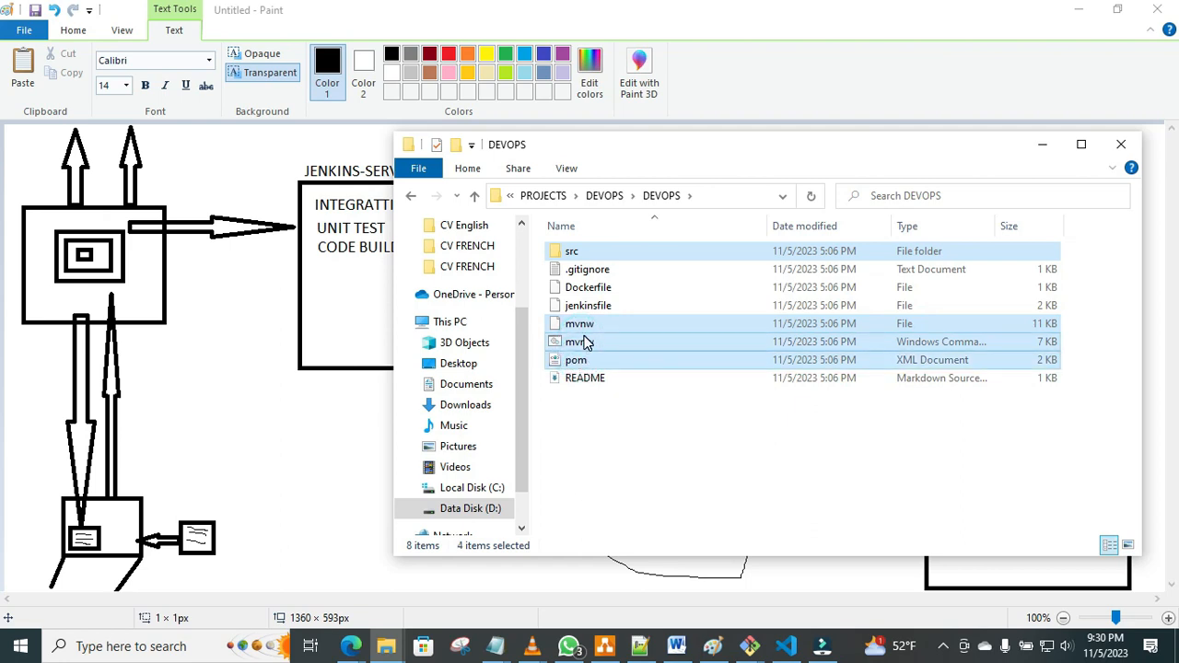
pyautogui.rightClick(580, 339)
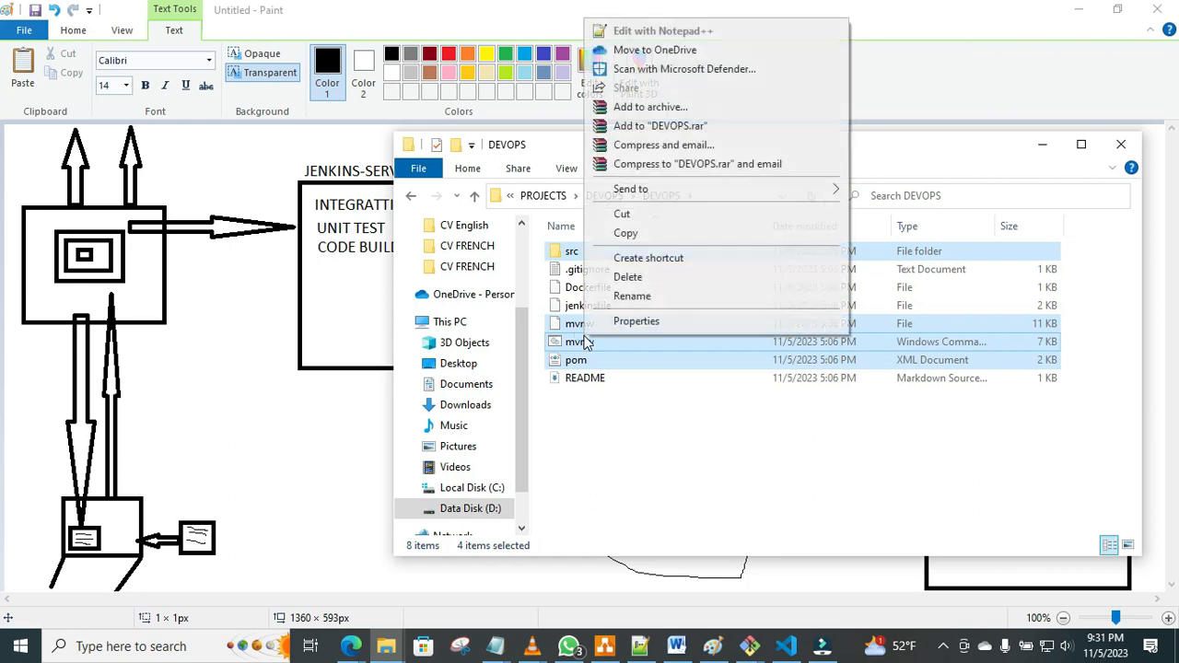
pyautogui.click(660, 234)
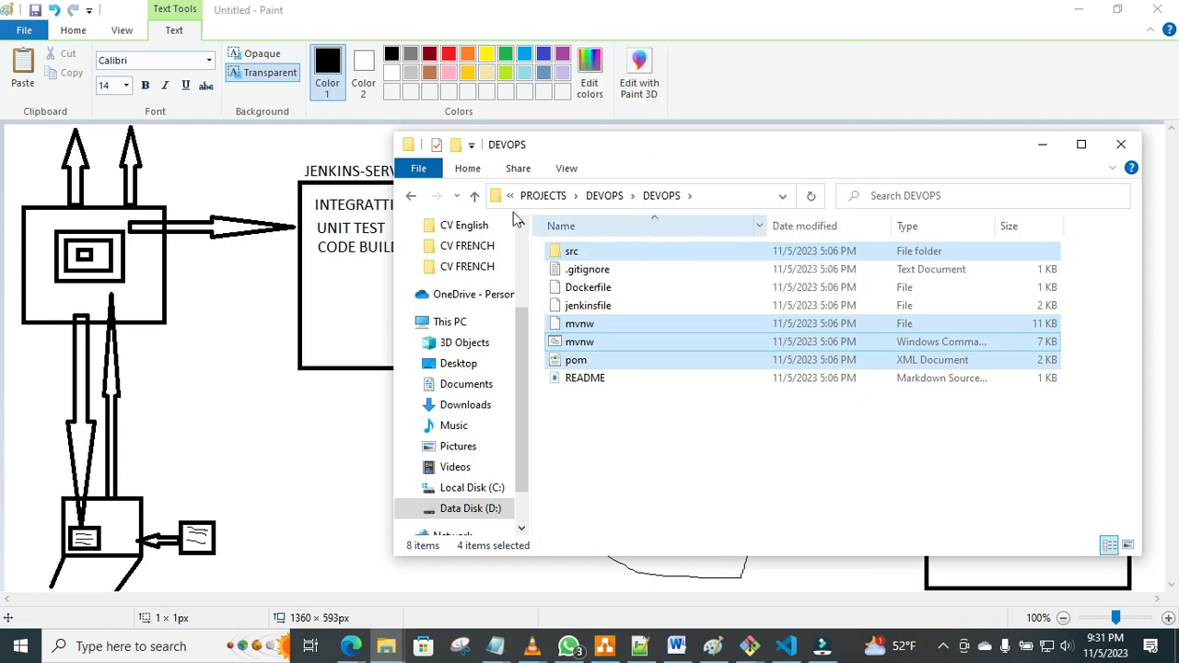
# Paste the copied src folder, mvnw files and pom file into the DEVOPS-PROJECT1 folder.
pyautogui.click(411, 197)
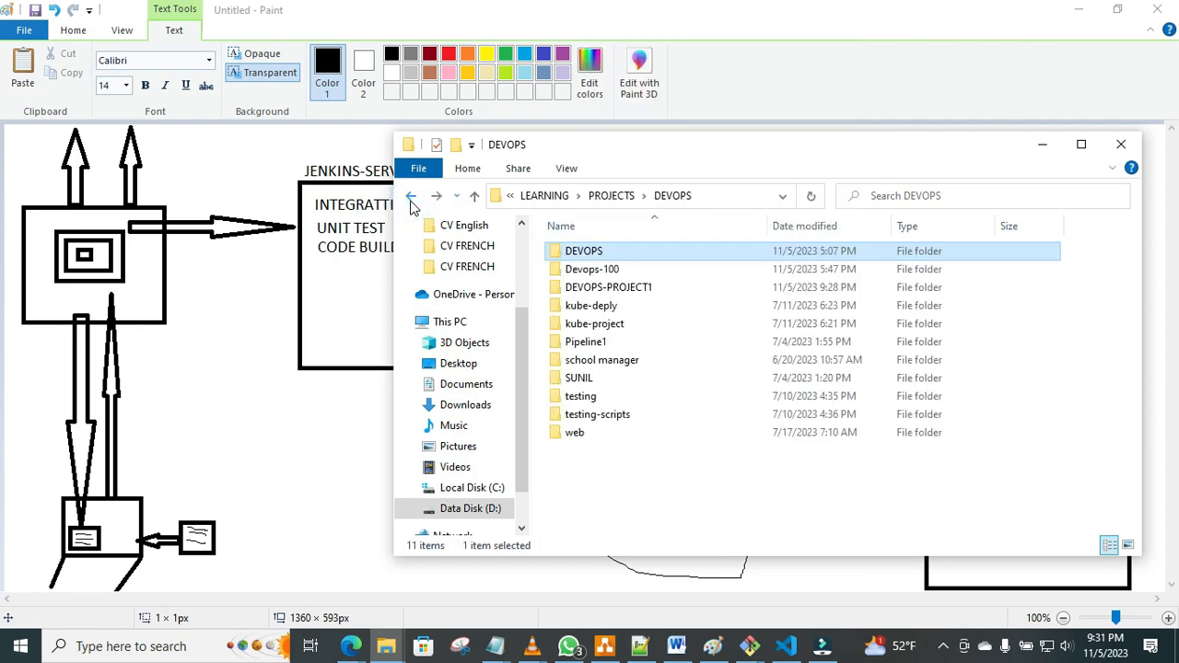
pyautogui.click(600, 288)
pyautogui.doubleClick(600, 289)
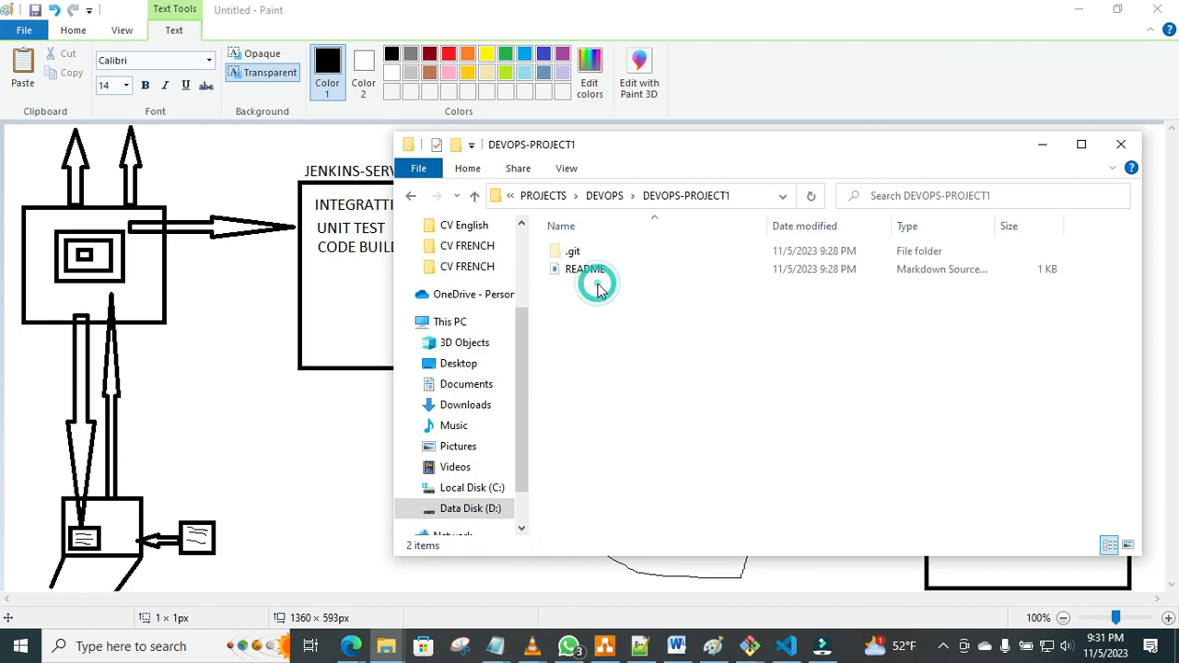
pyautogui.rightClick(583, 313)
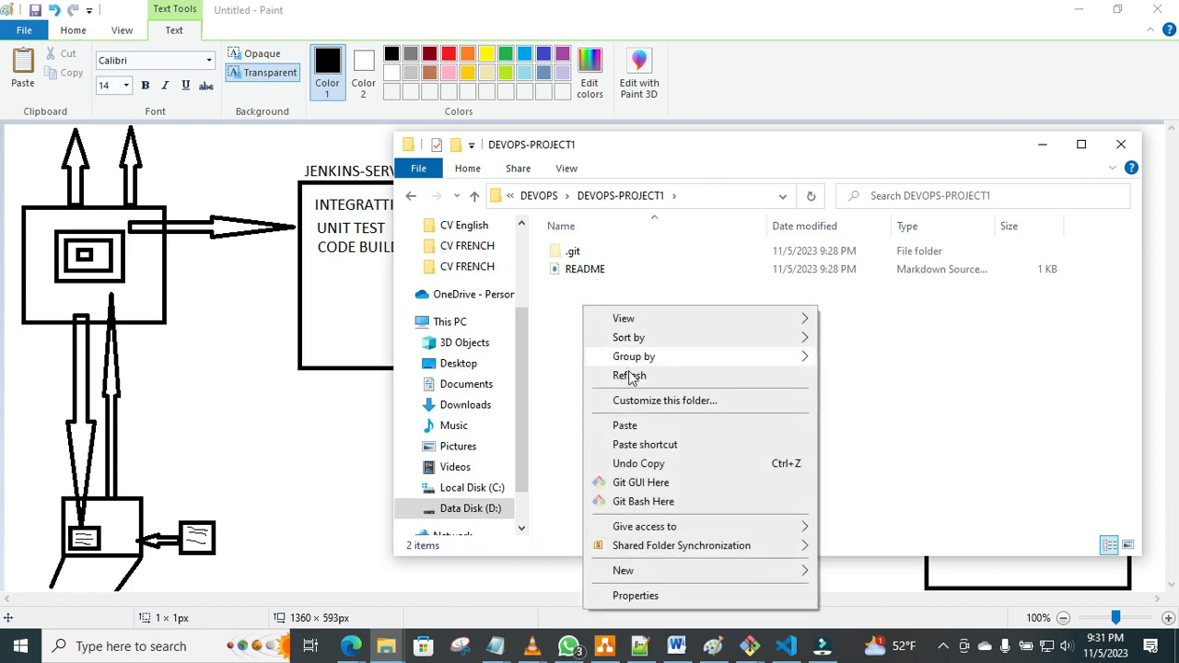
pyautogui.click(624, 426)
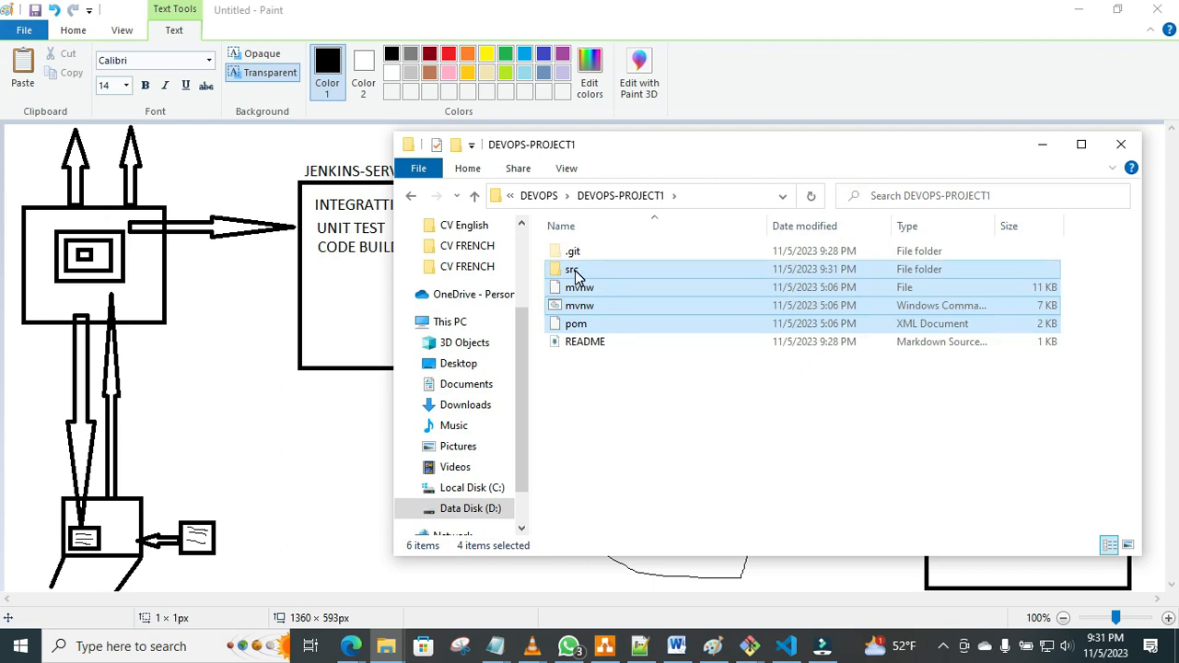
# Check the contents of the pasted src folder and return to DEVOPS-PROJECT1.
pyautogui.click(574, 270)
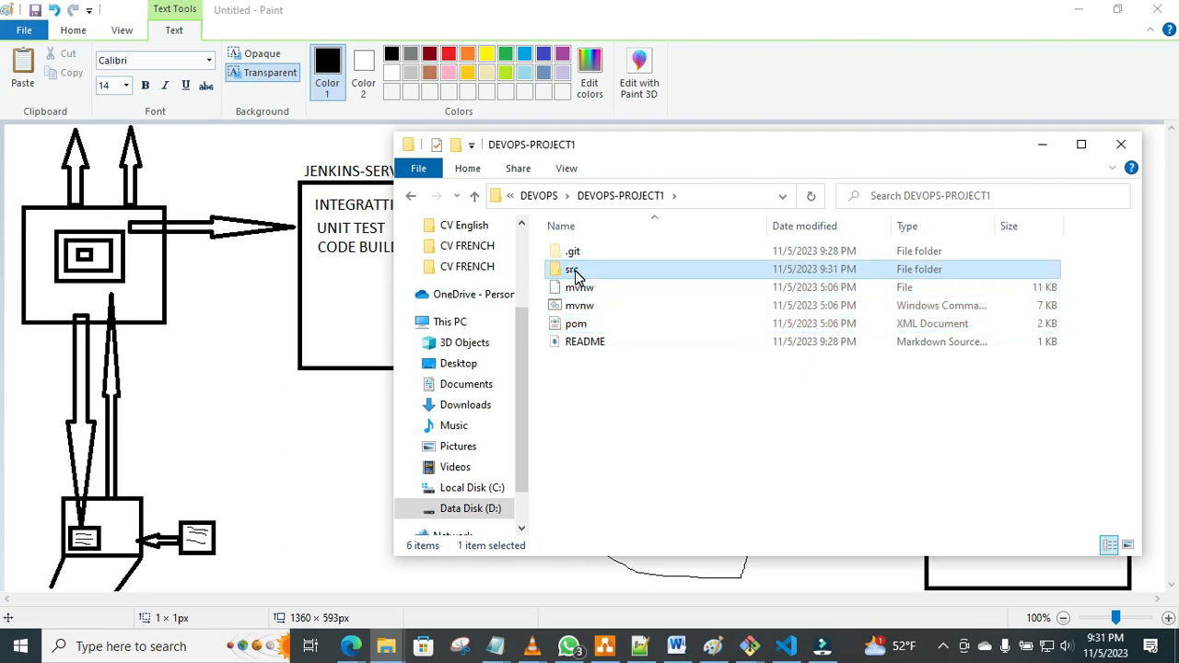
pyautogui.doubleClick(575, 270)
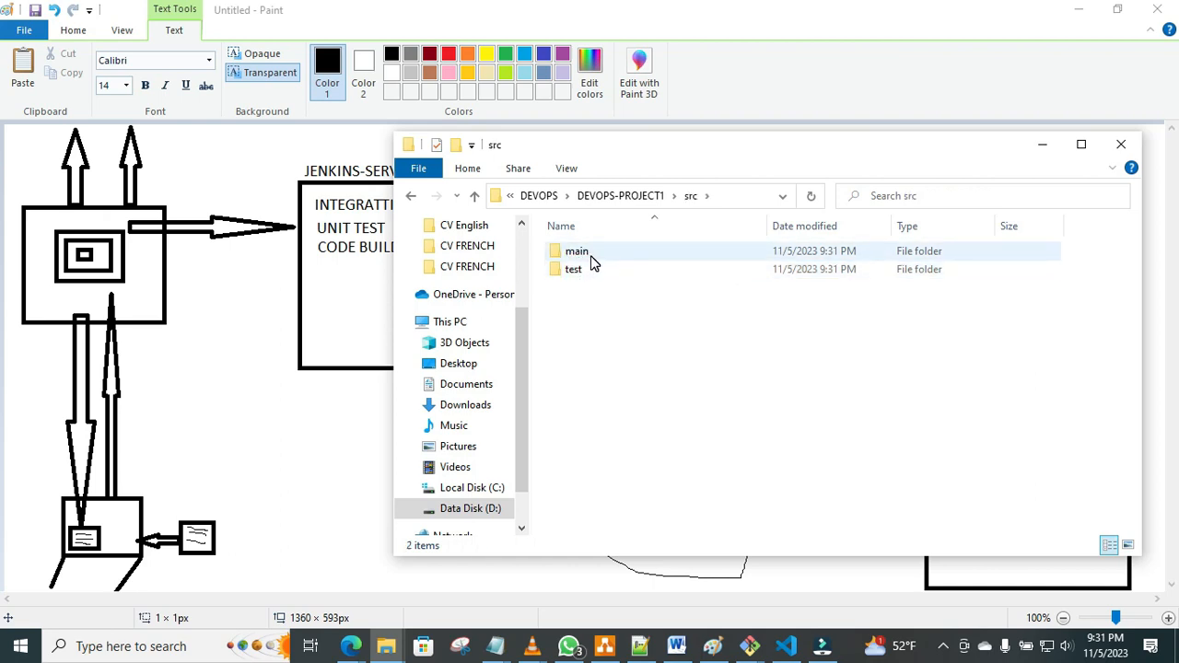
pyautogui.click(412, 204)
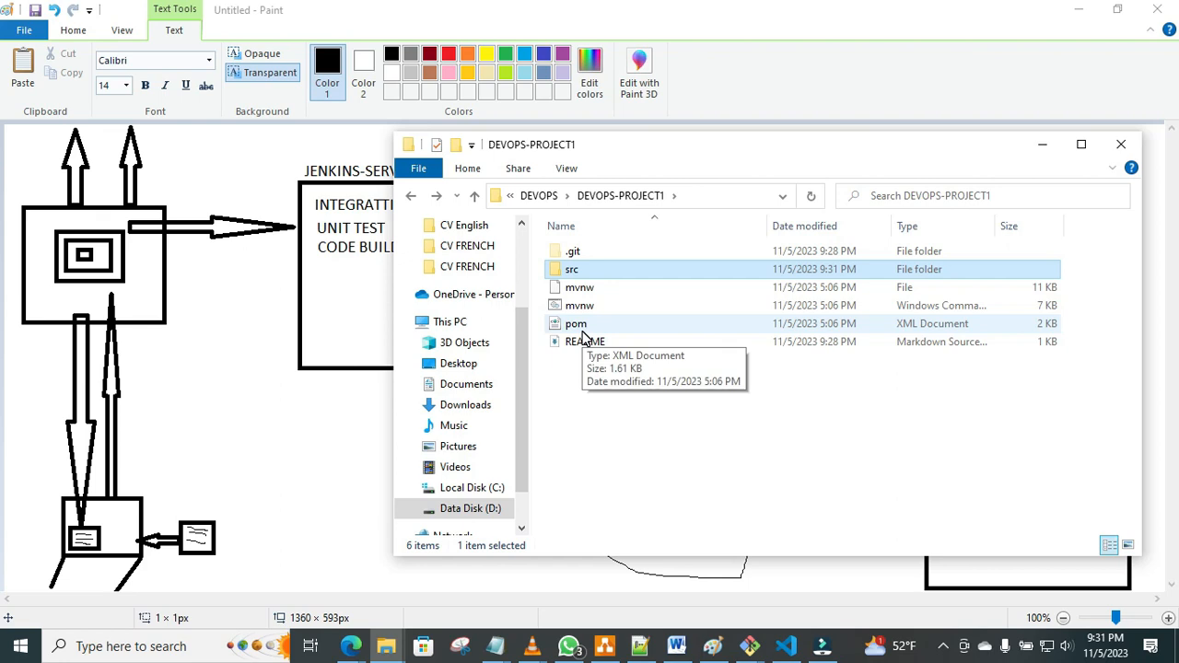
# Browse the source tree through src, main, java, com and example to the springboot folder and examine its application files.
pyautogui.doubleClick(575, 275)
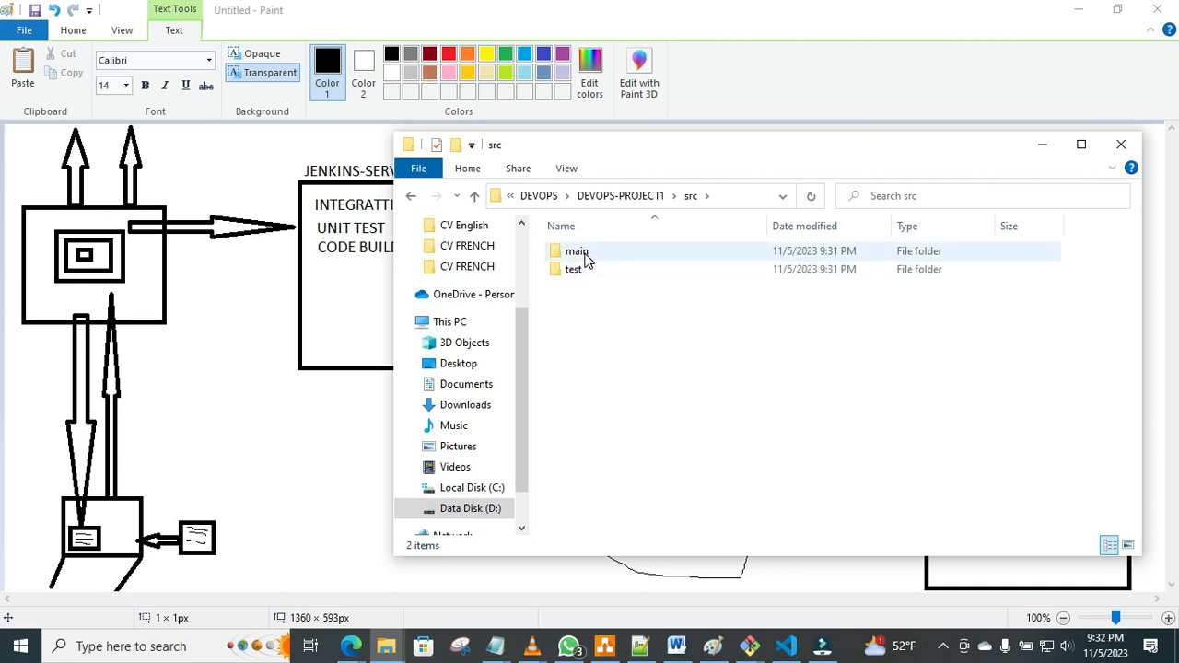
pyautogui.moveTo(586, 259)
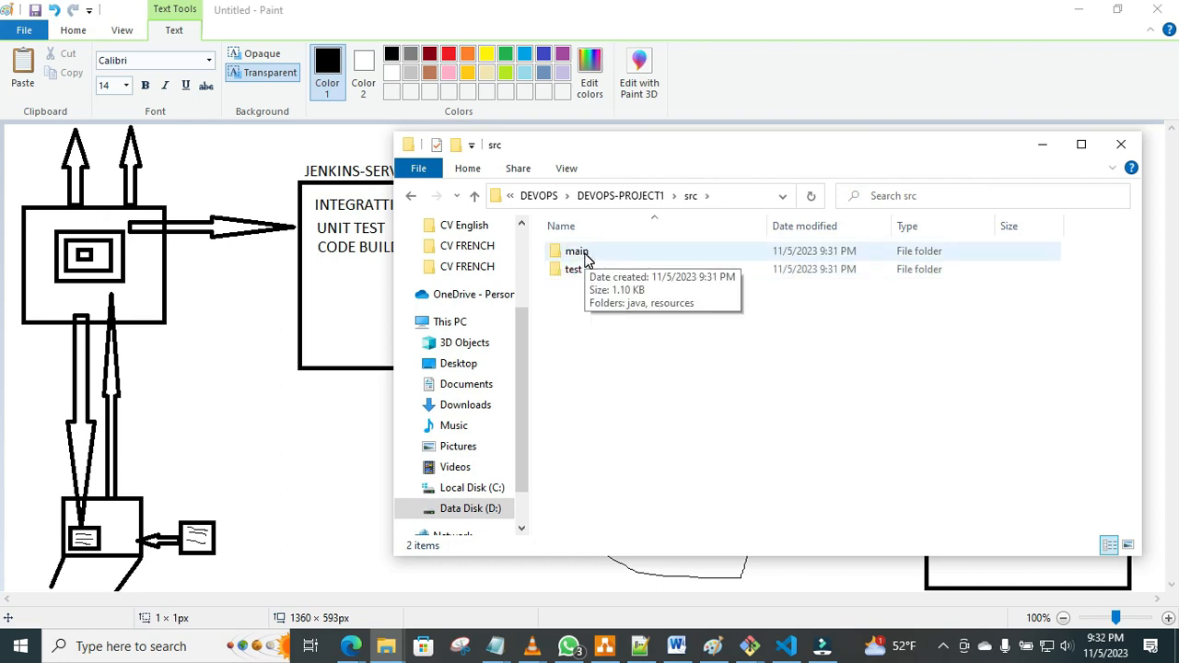
pyautogui.doubleClick(586, 257)
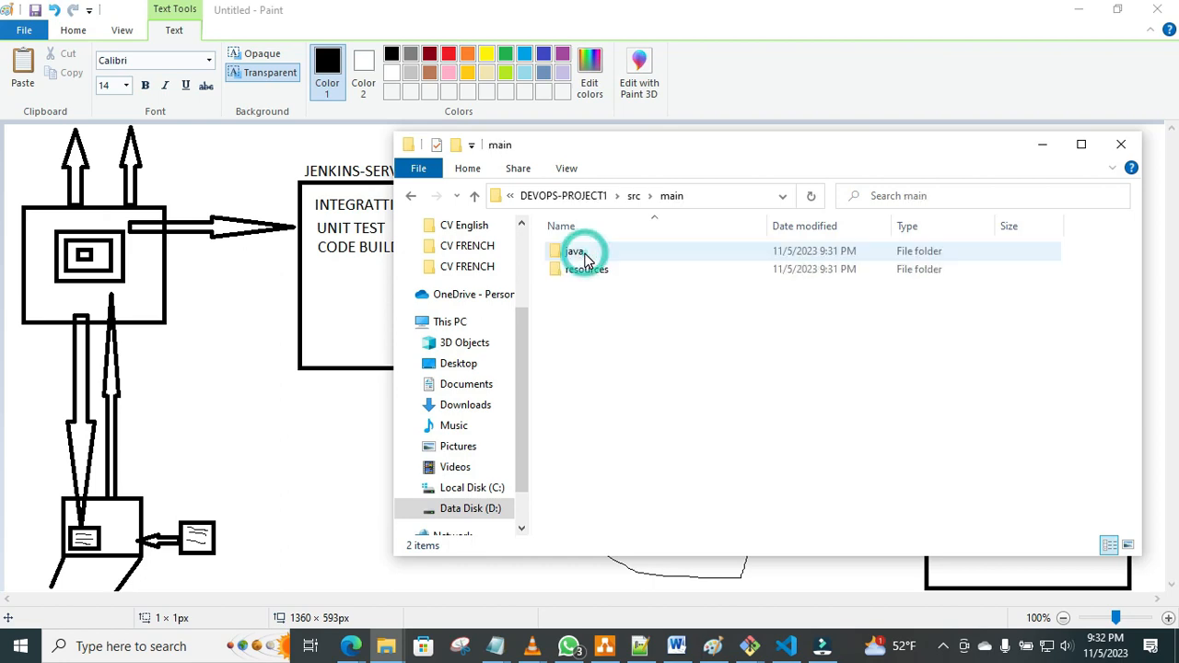
pyautogui.click(584, 254)
pyautogui.doubleClick(584, 254)
pyautogui.doubleClick(584, 255)
pyautogui.doubleClick(584, 255)
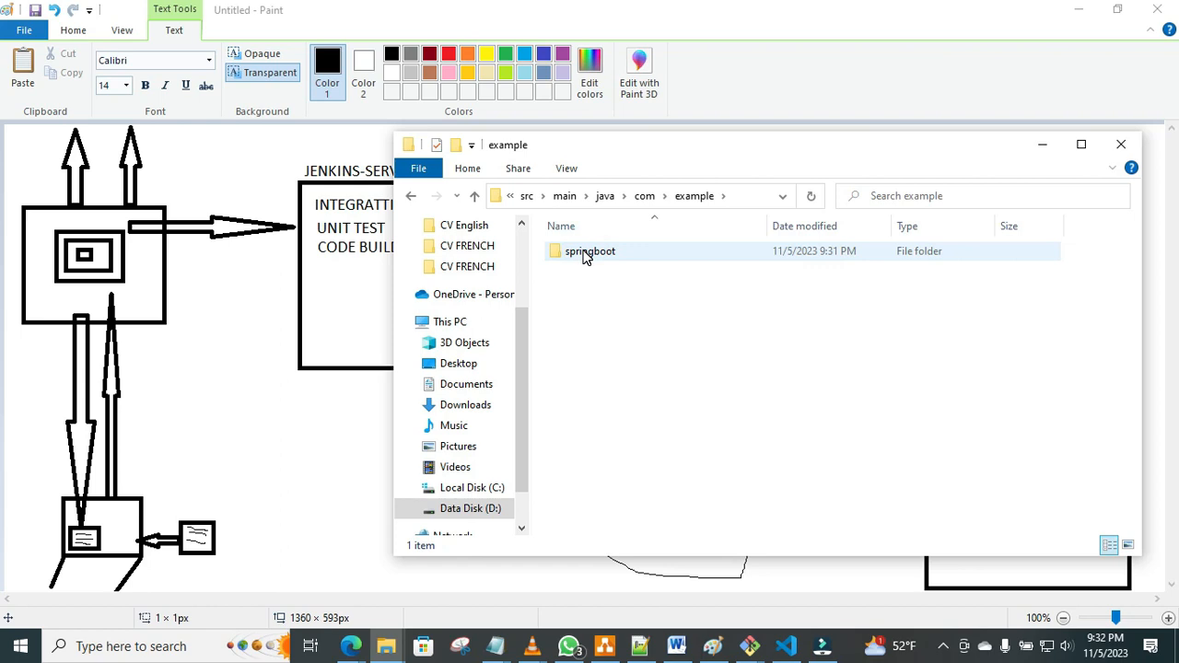
pyautogui.doubleClick(584, 255)
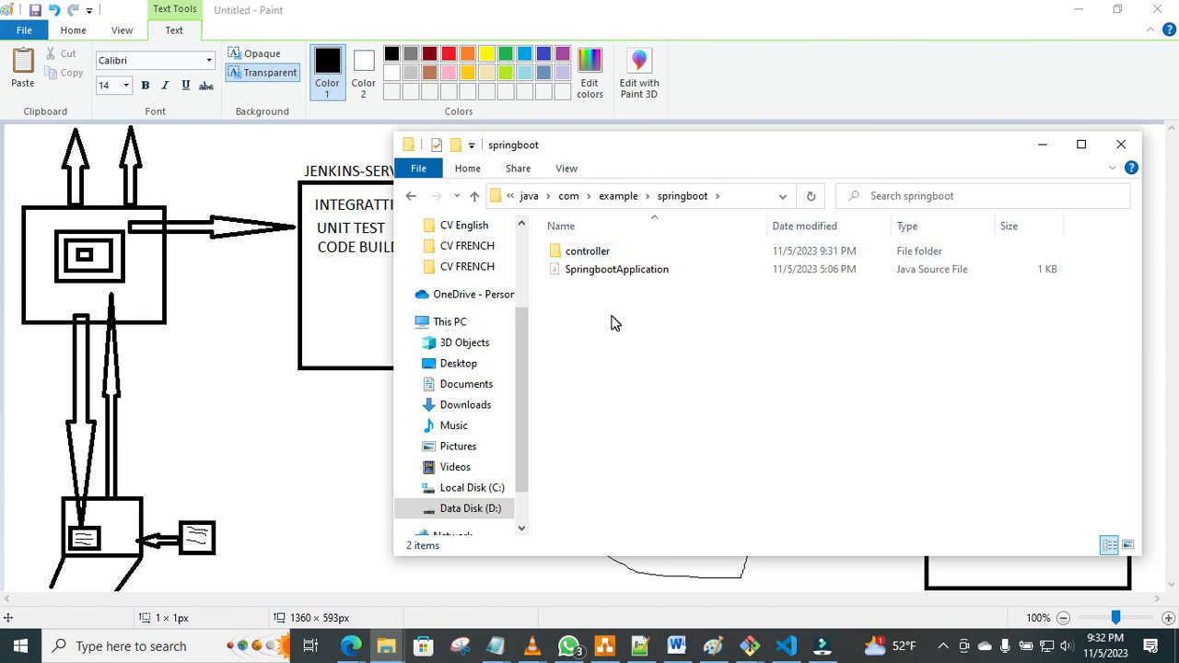
pyautogui.click(611, 269)
# Return to the DEVOPS-PROJECT1 root folder and review the project files.
pyautogui.click(411, 196)
pyautogui.click(411, 197)
pyautogui.click(411, 197)
pyautogui.click(410, 199)
pyautogui.click(411, 199)
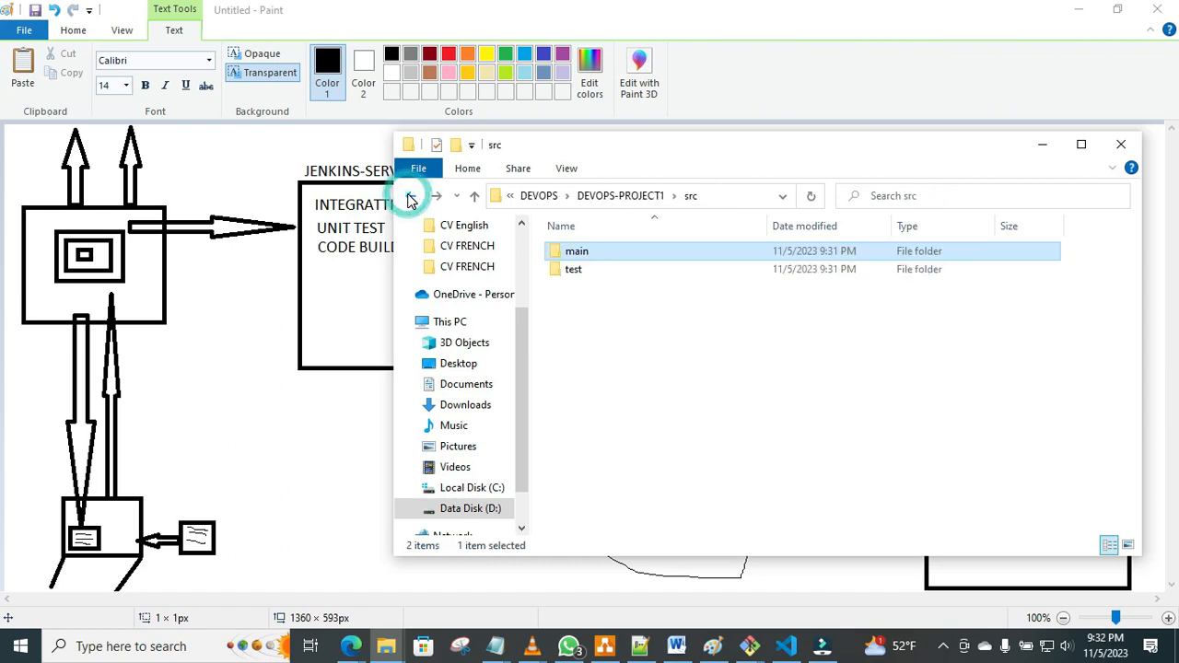
pyautogui.click(410, 199)
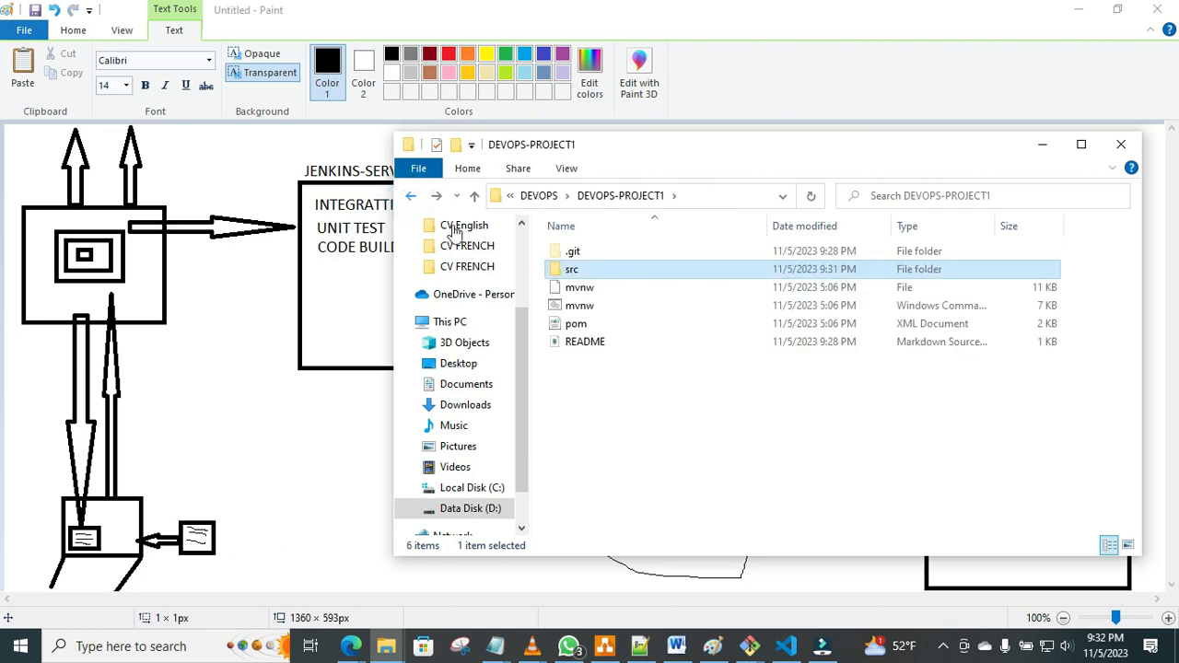
pyautogui.click(606, 375)
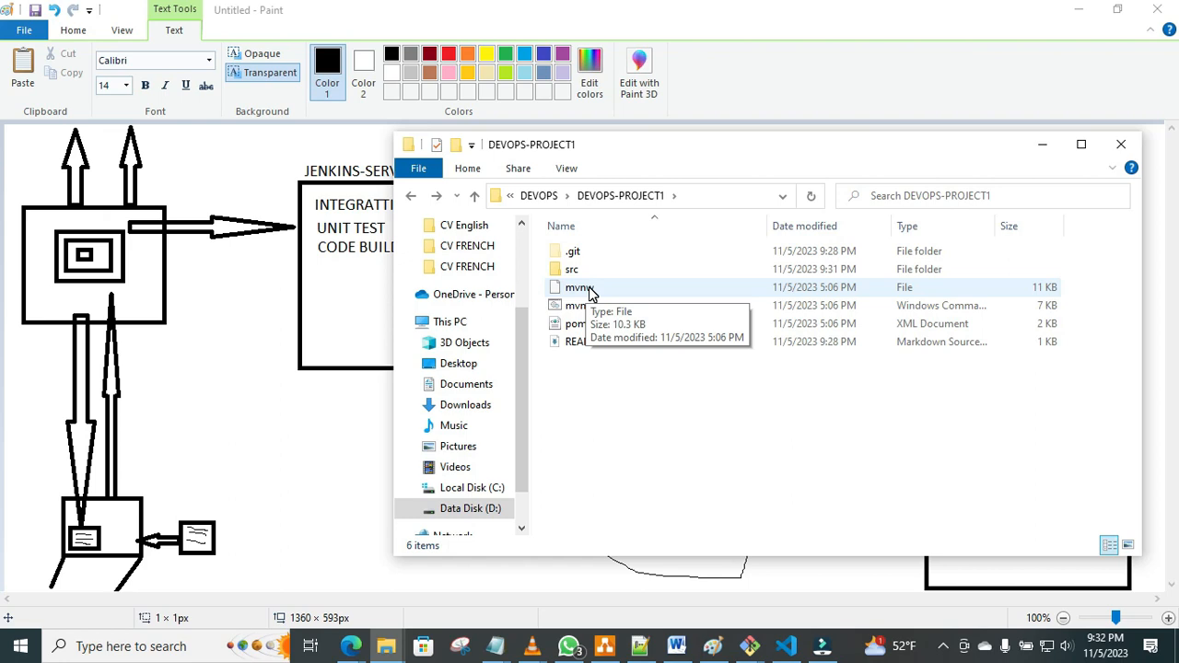
pyautogui.click(605, 407)
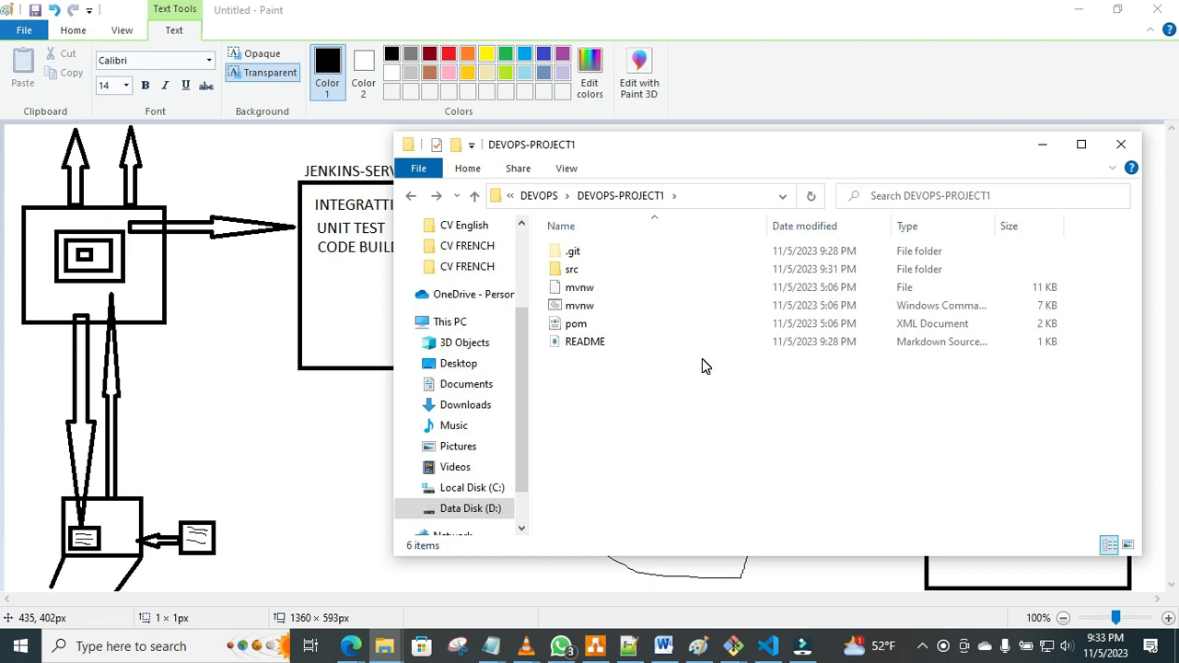
# Search Windows for Visual Studio Code and launch the app.
pyautogui.click(310, 452)
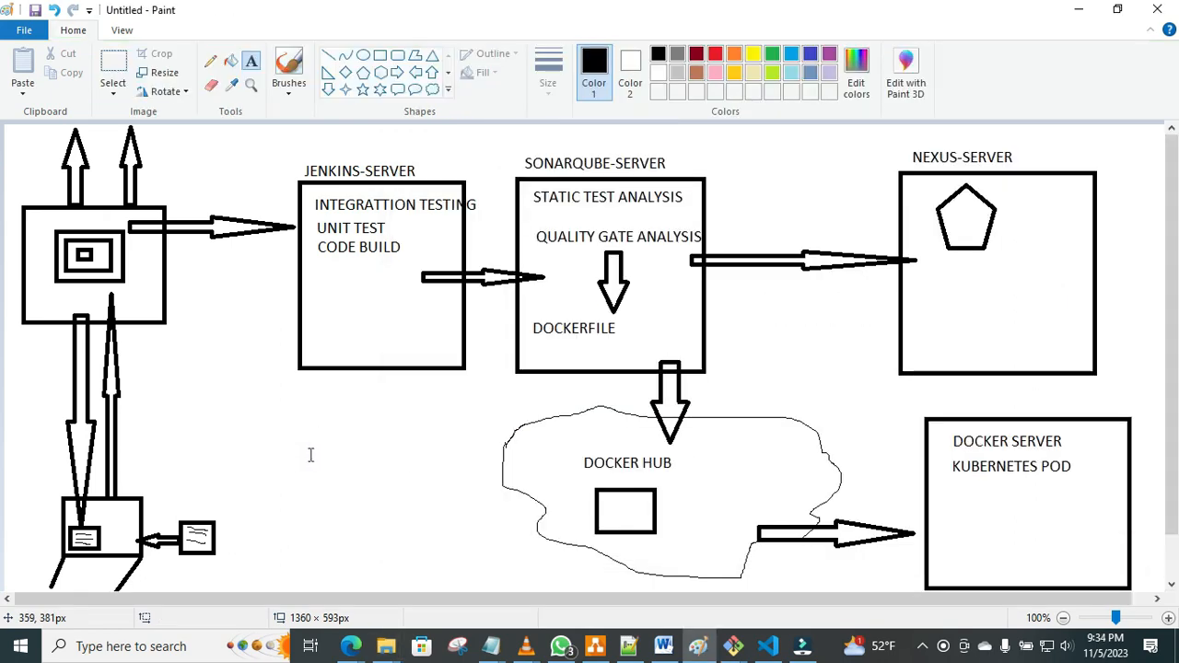
pyautogui.click(12, 656)
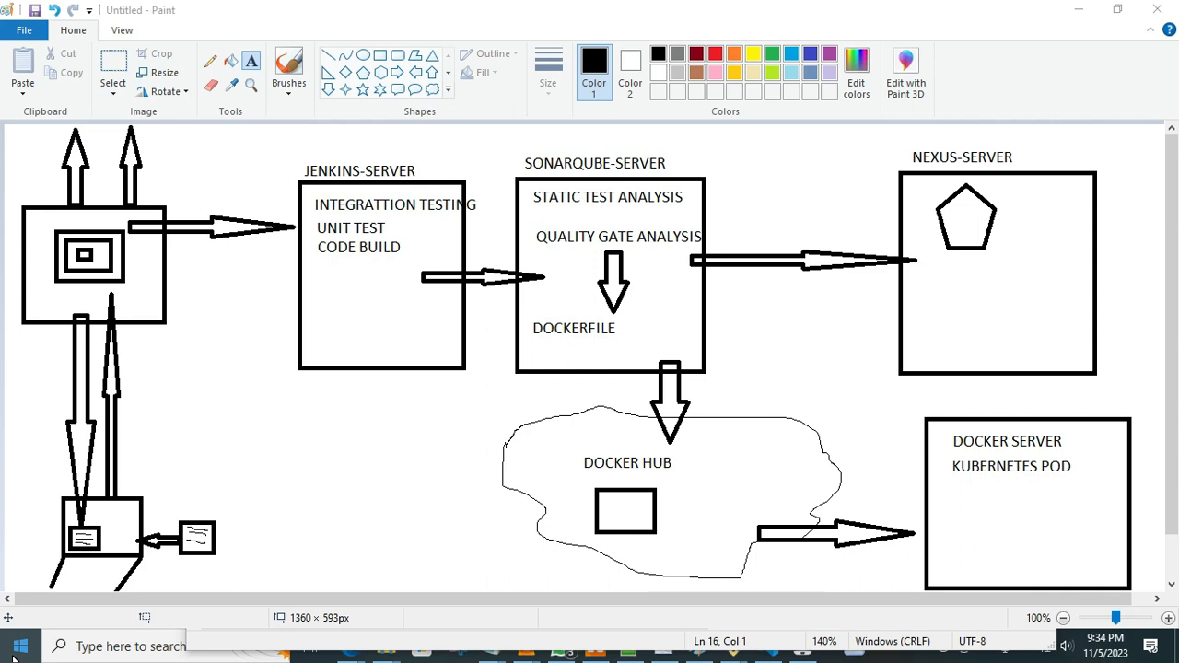
pyautogui.click(13, 656)
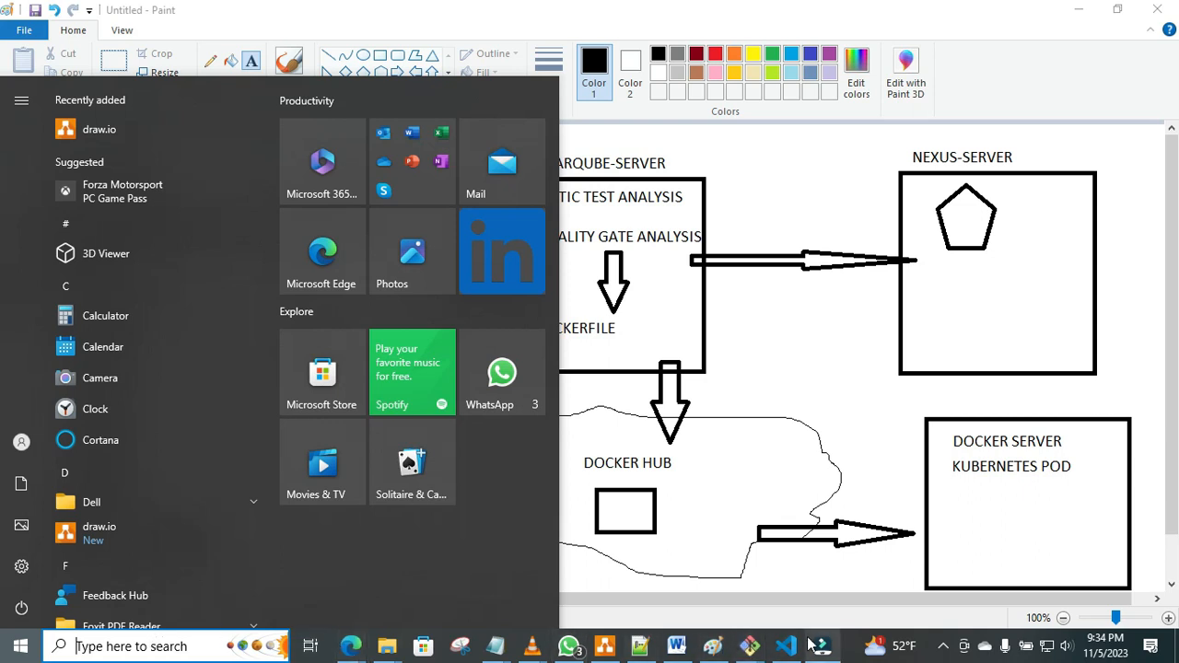
pyautogui.moveTo(786, 649)
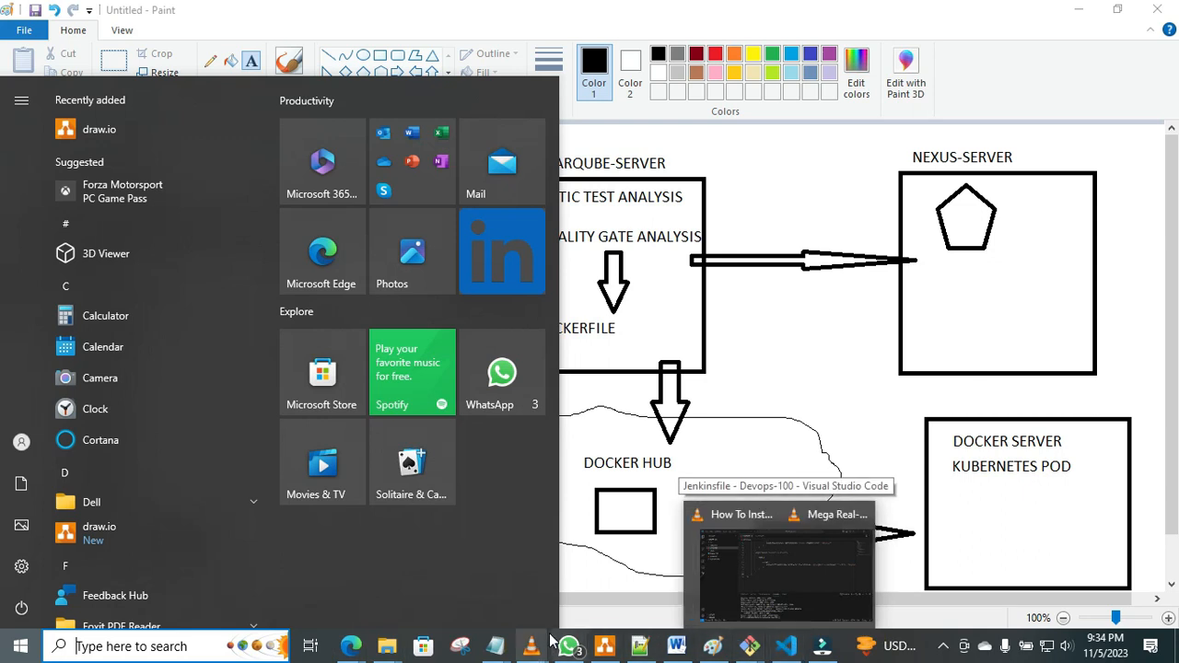
pyautogui.click(188, 642)
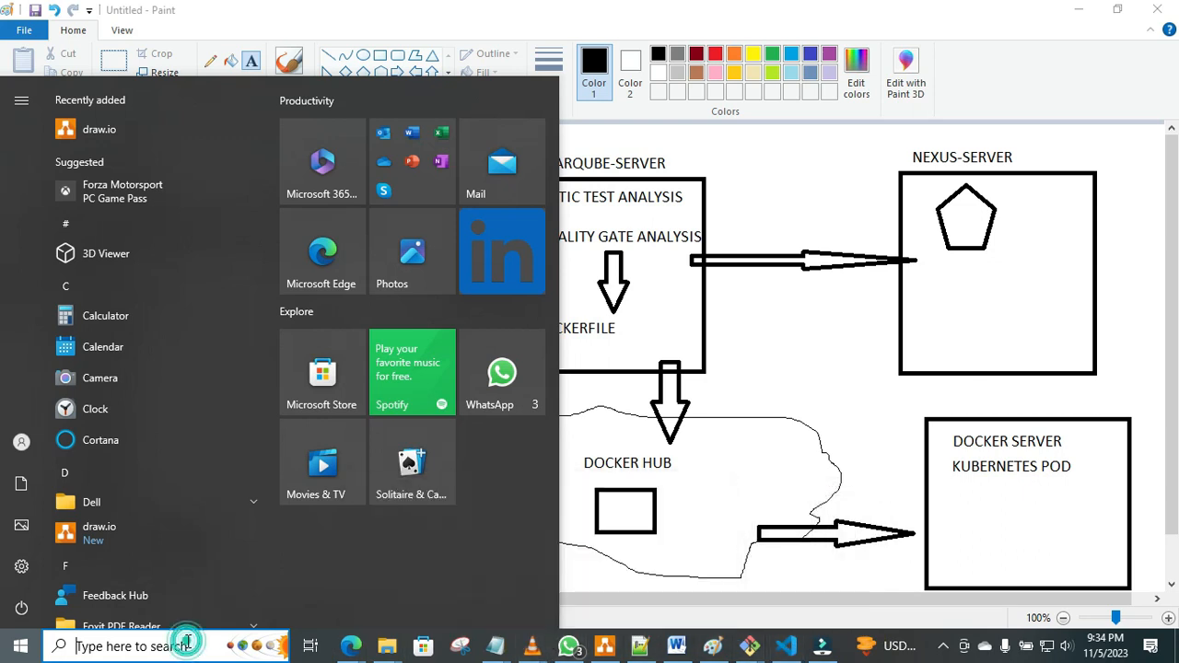
pyautogui.write('v')
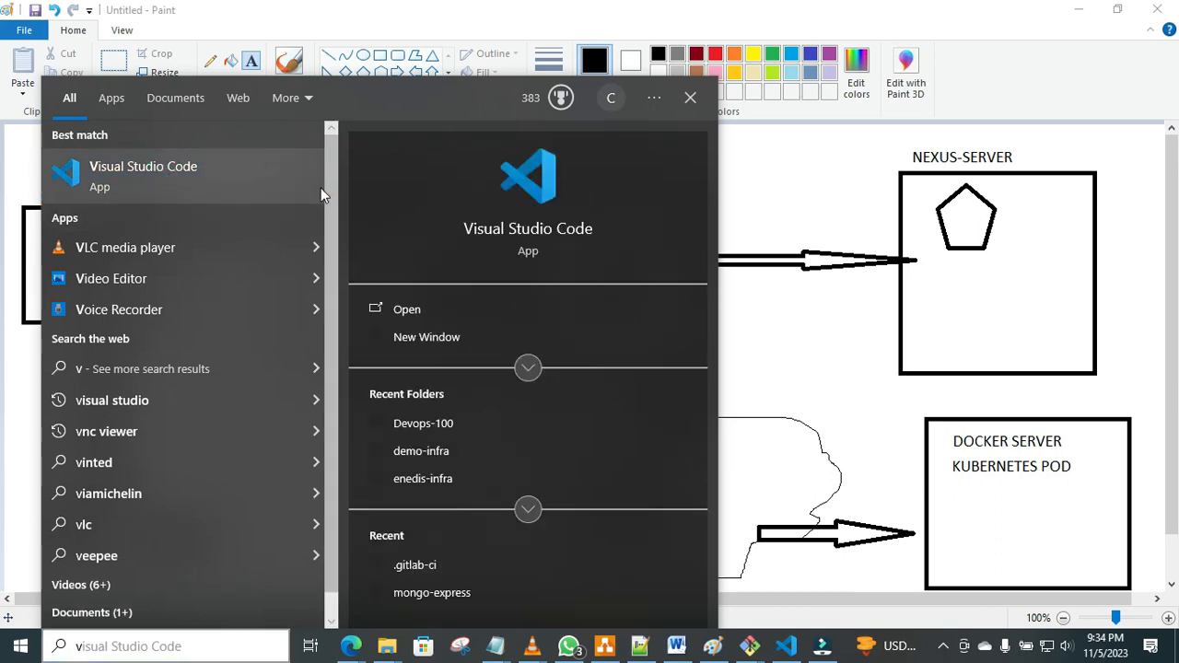
pyautogui.click(544, 233)
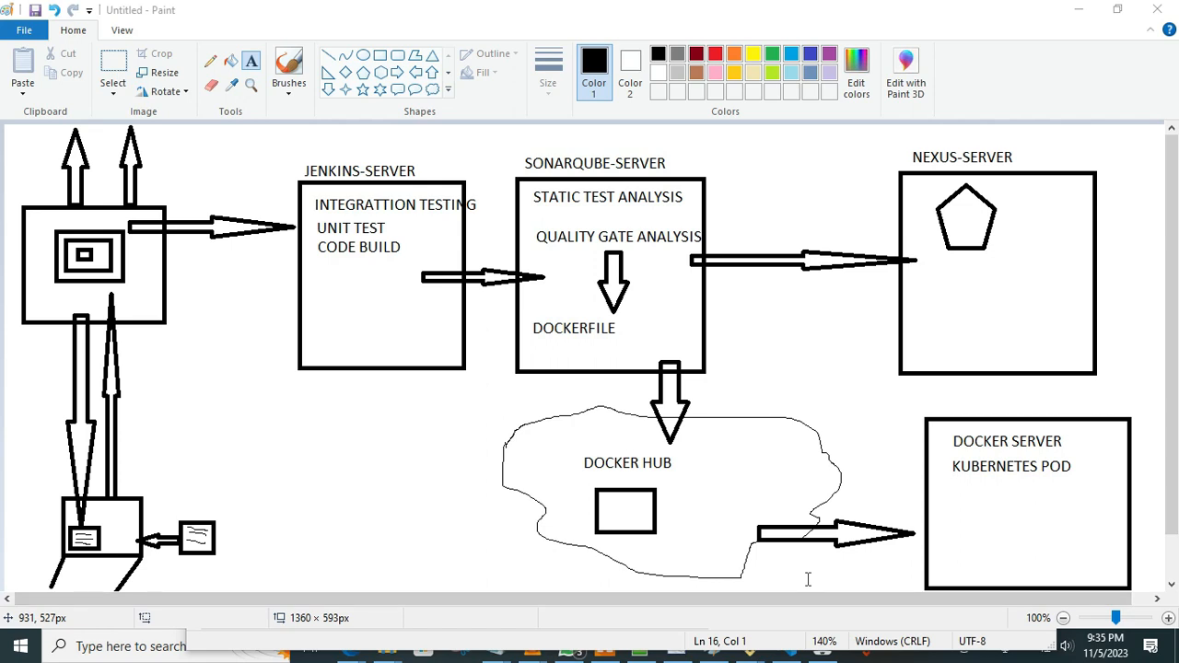
# Dismiss the Visual Studio Code instance warning and switch to the newly launched Visual Studio Code window.
pyautogui.click(784, 653)
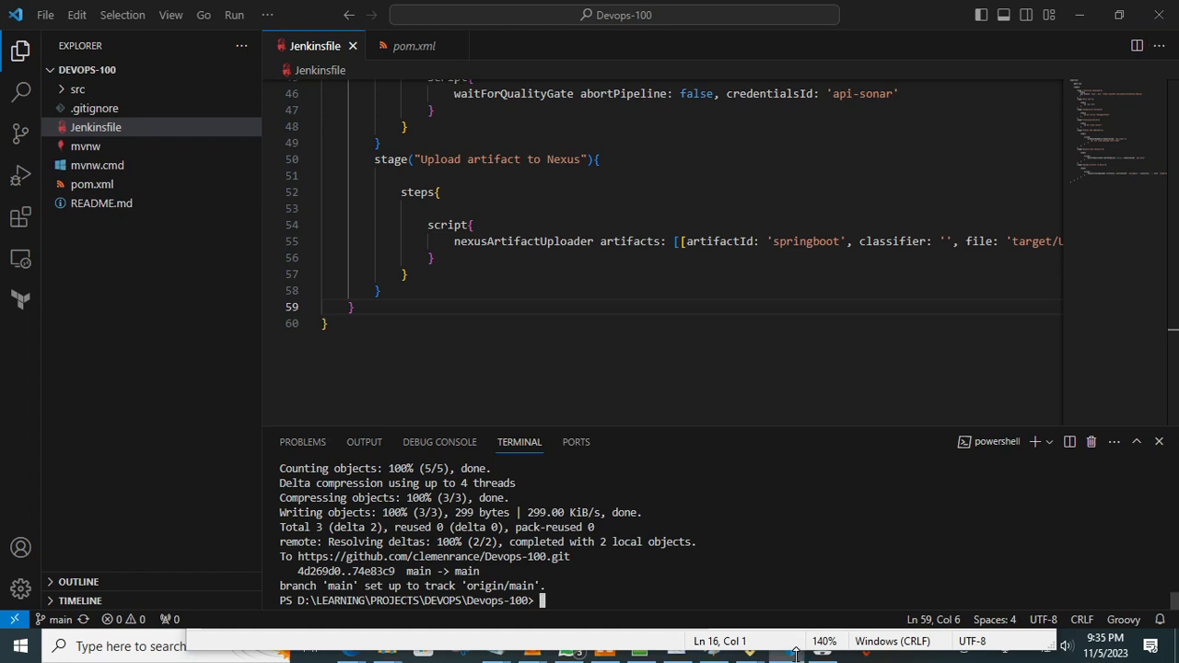
pyautogui.moveTo(789, 654)
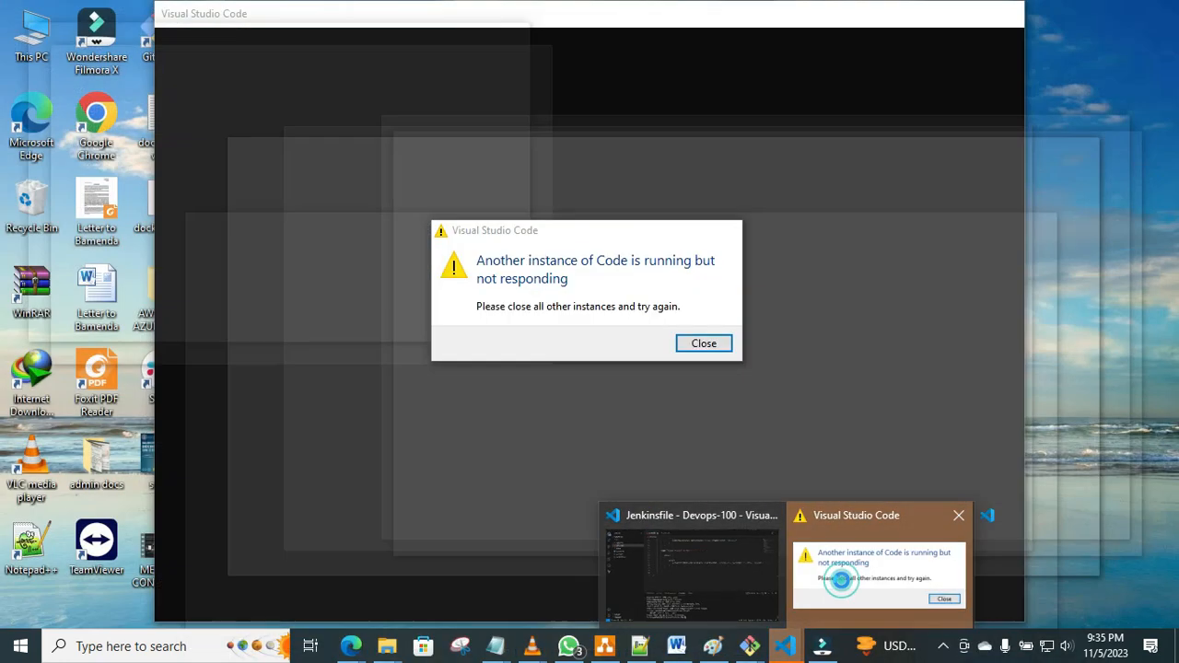
pyautogui.click(839, 582)
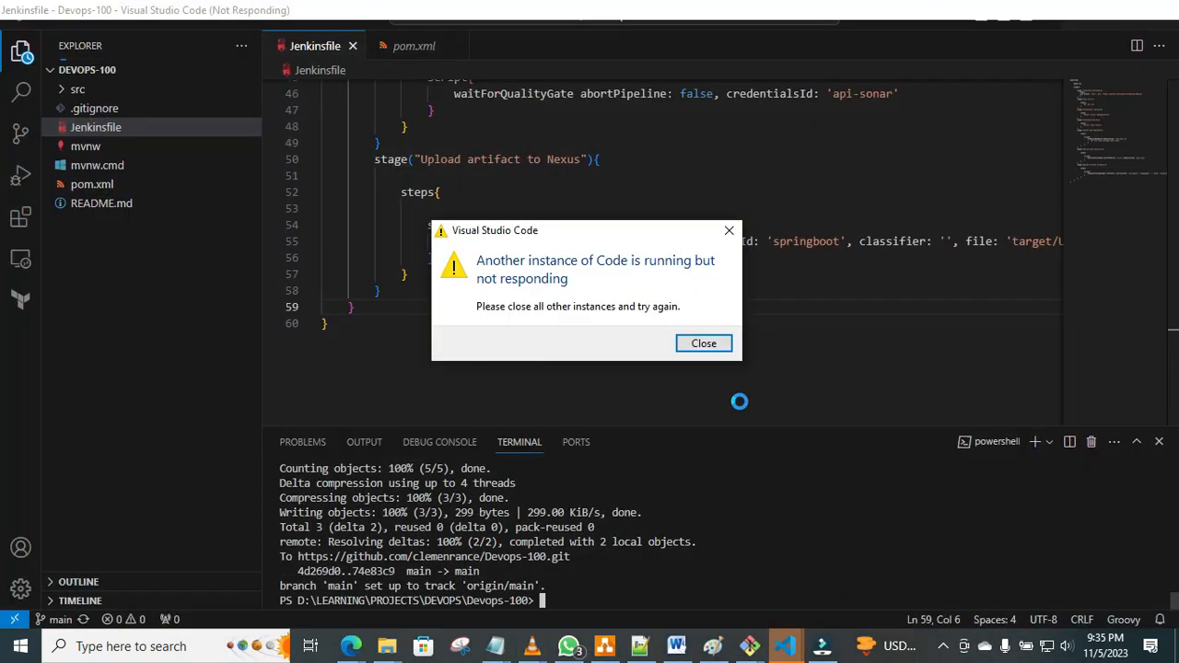
pyautogui.click(707, 349)
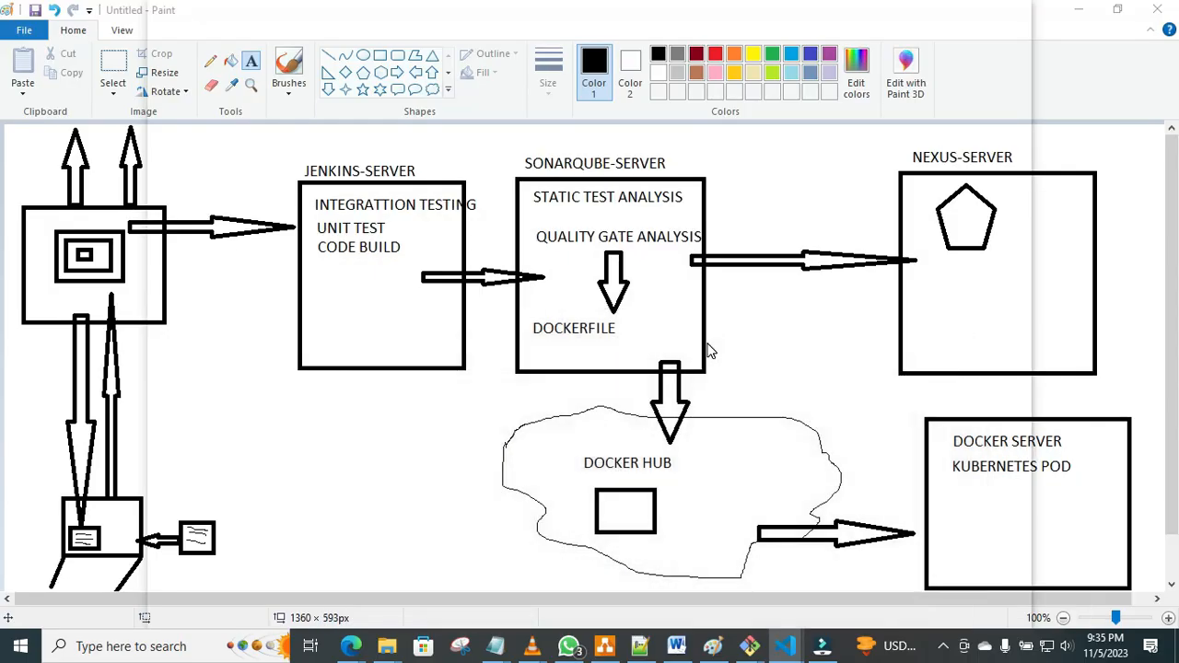
pyautogui.moveTo(785, 650)
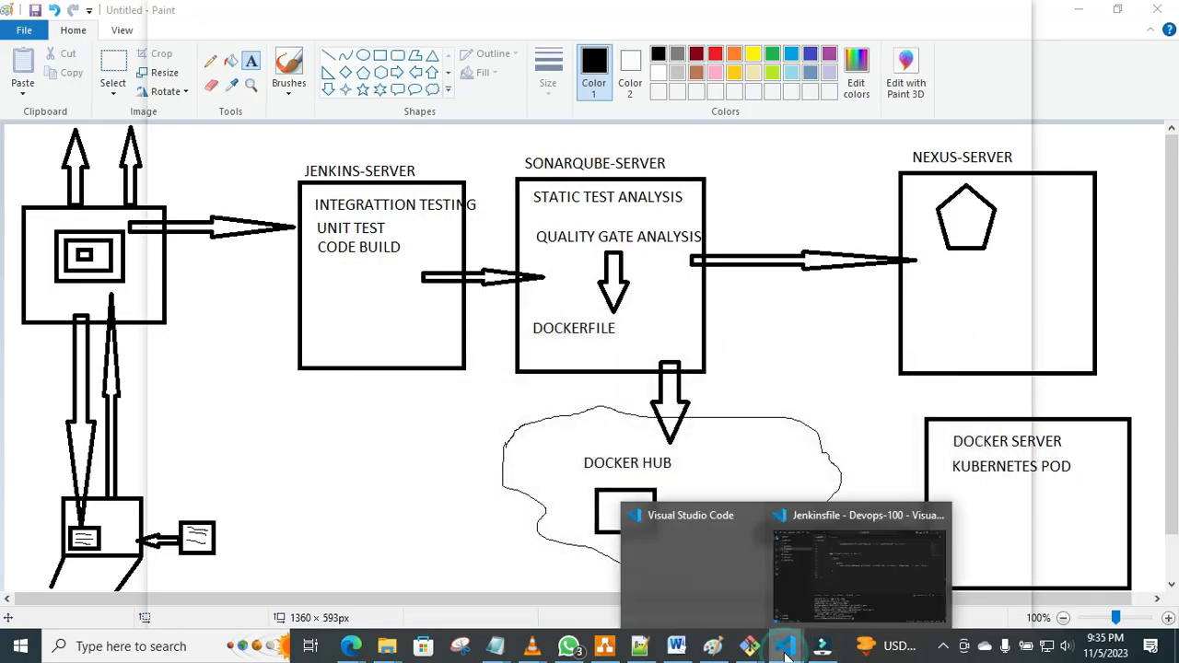
pyautogui.click(682, 576)
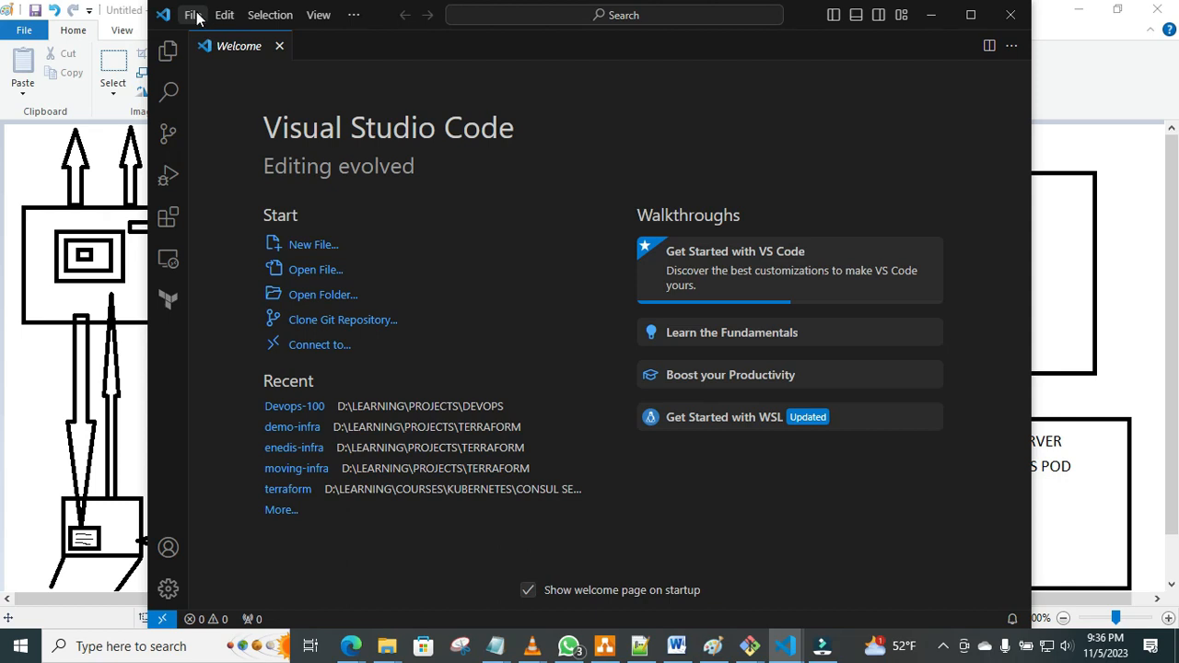
# Open the folder D:\LEARNING\PROJECTS\DEVOPS\DEVOPS-PROJECT1 in the new window and trust its authors.
pyautogui.click(192, 15)
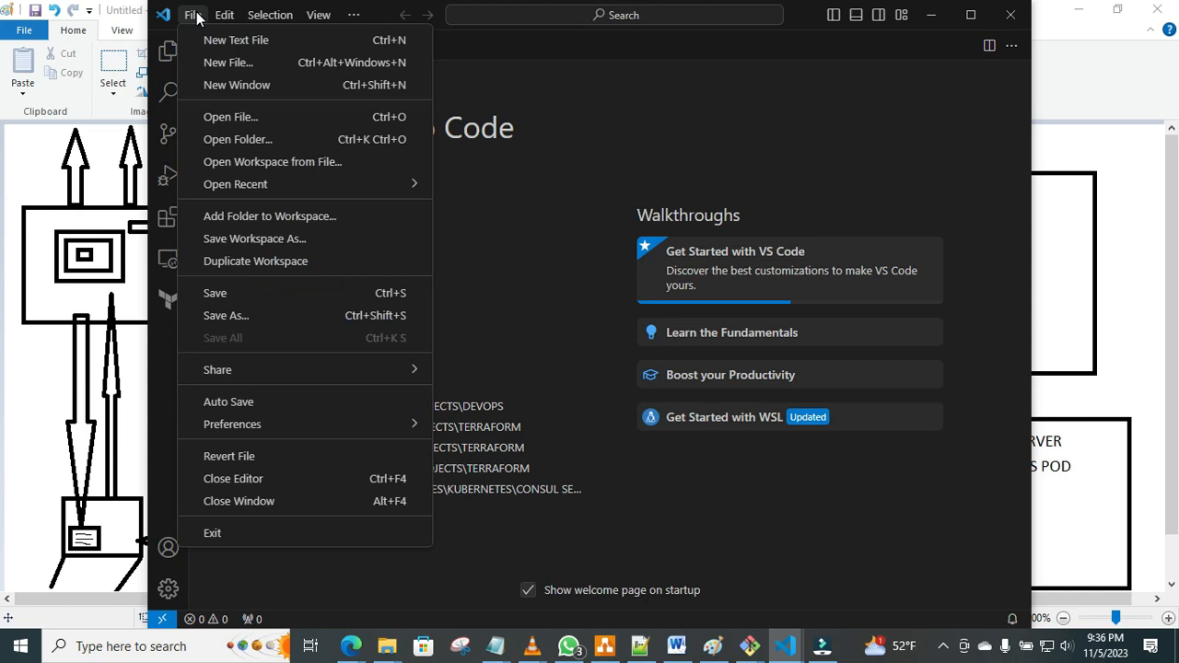
pyautogui.click(246, 140)
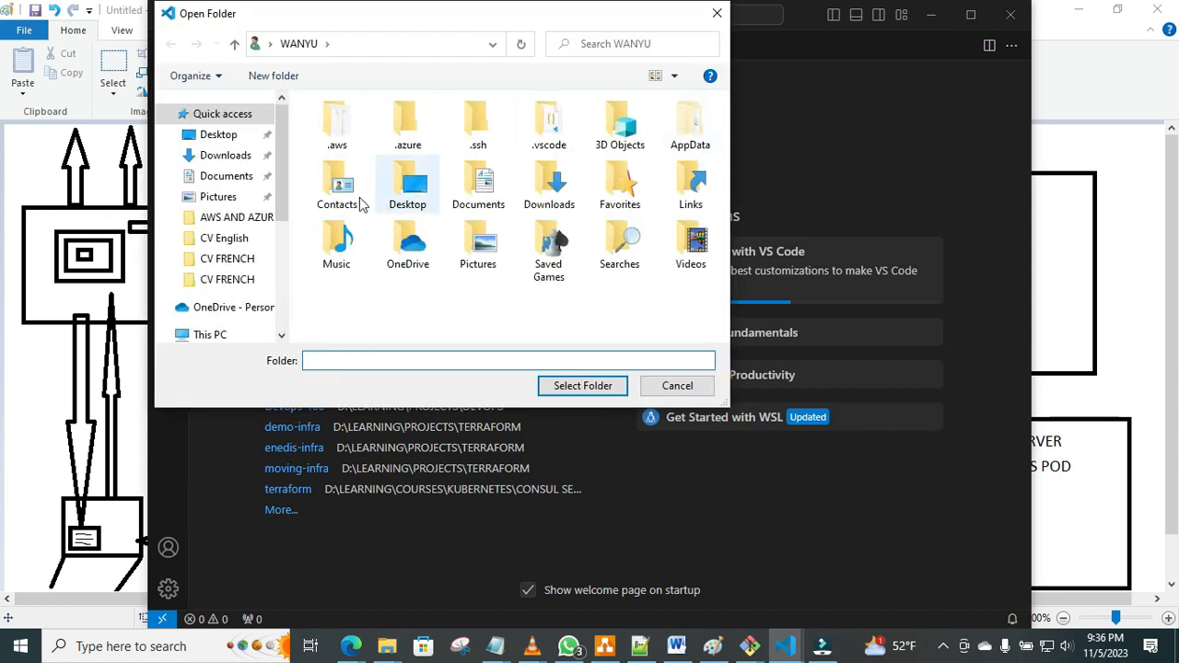
pyautogui.moveTo(284, 184); pyautogui.dragTo(282, 271)
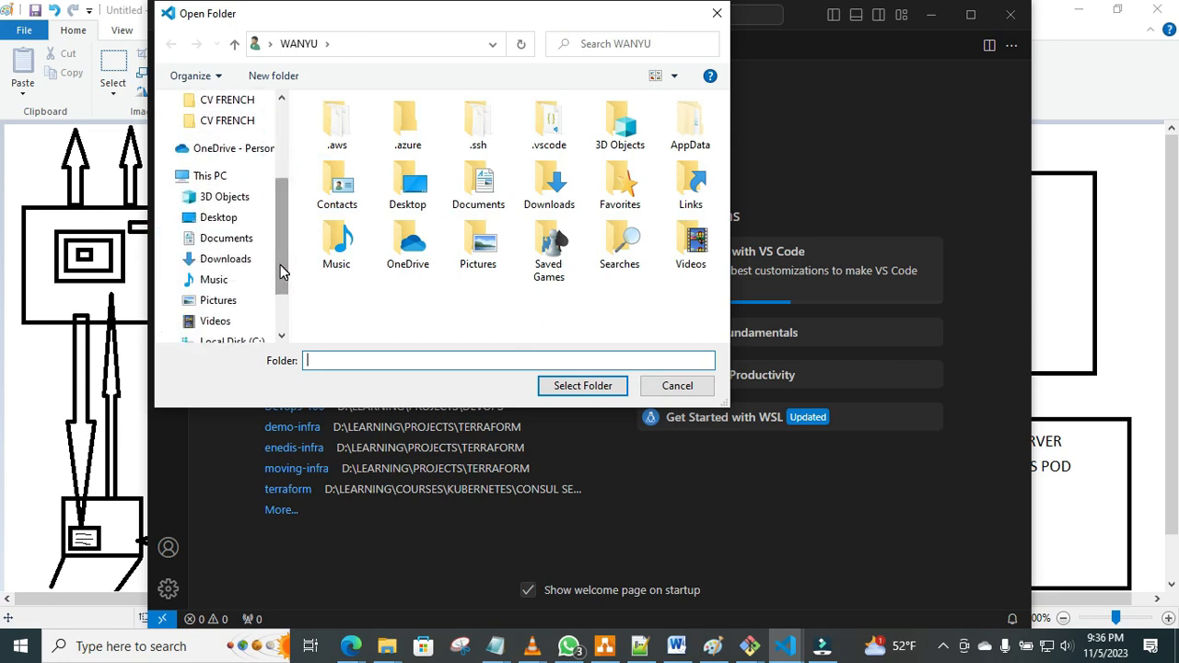
pyautogui.moveTo(280, 264); pyautogui.dragTo(282, 295)
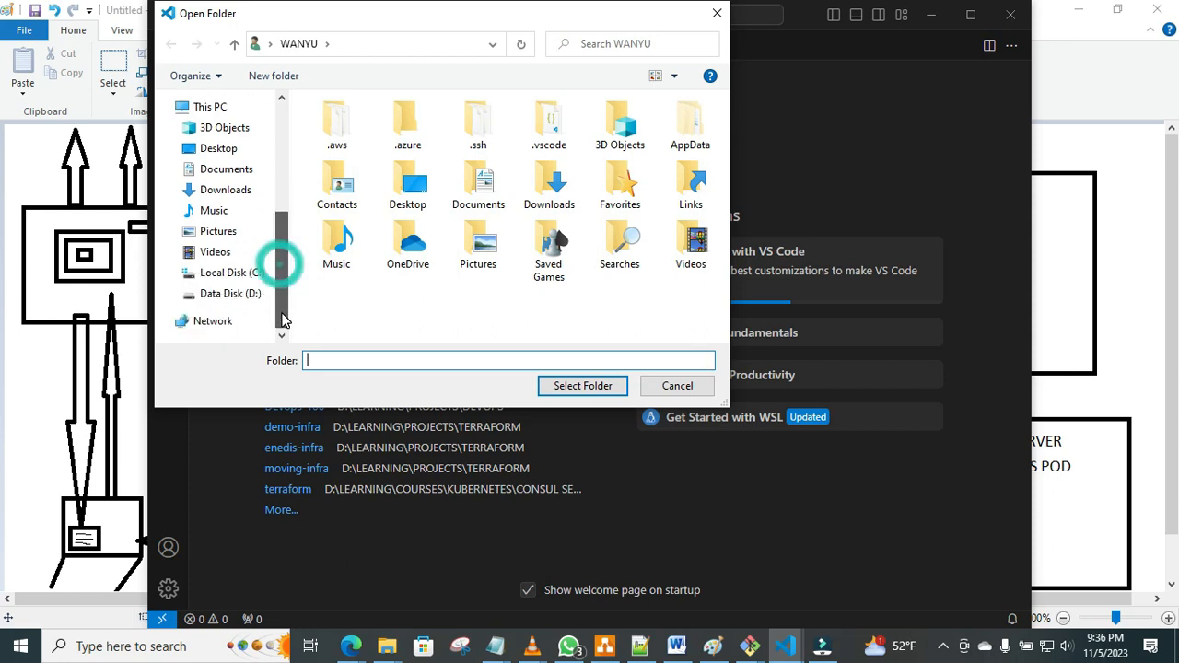
pyautogui.click(232, 294)
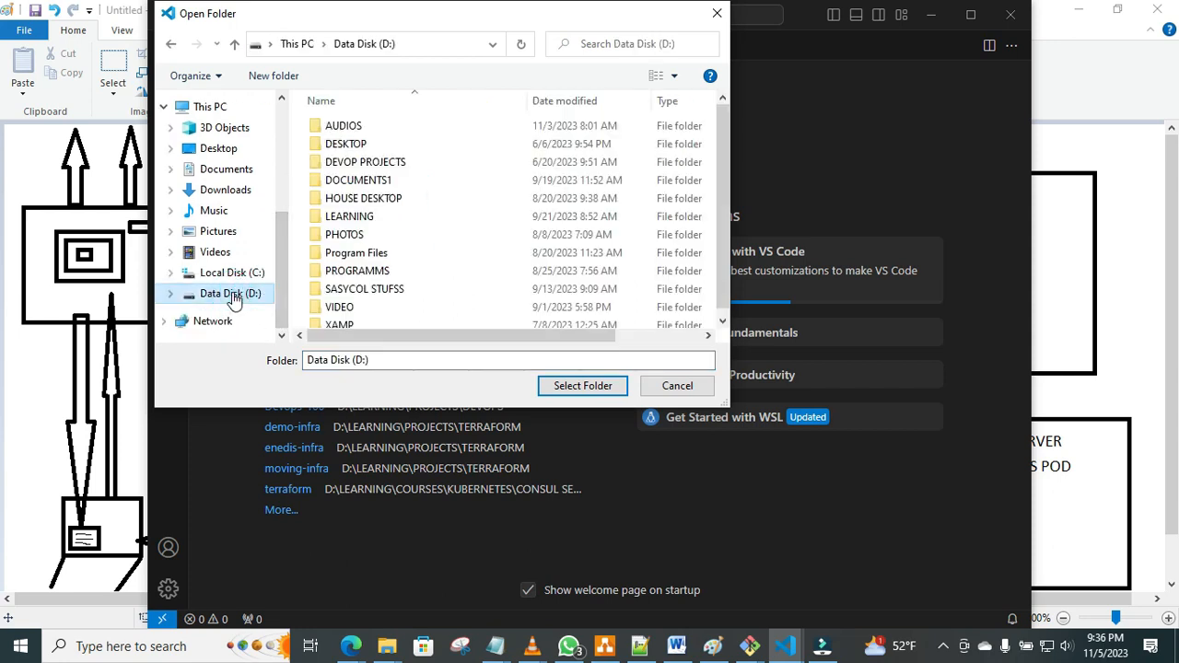
pyautogui.doubleClick(365, 219)
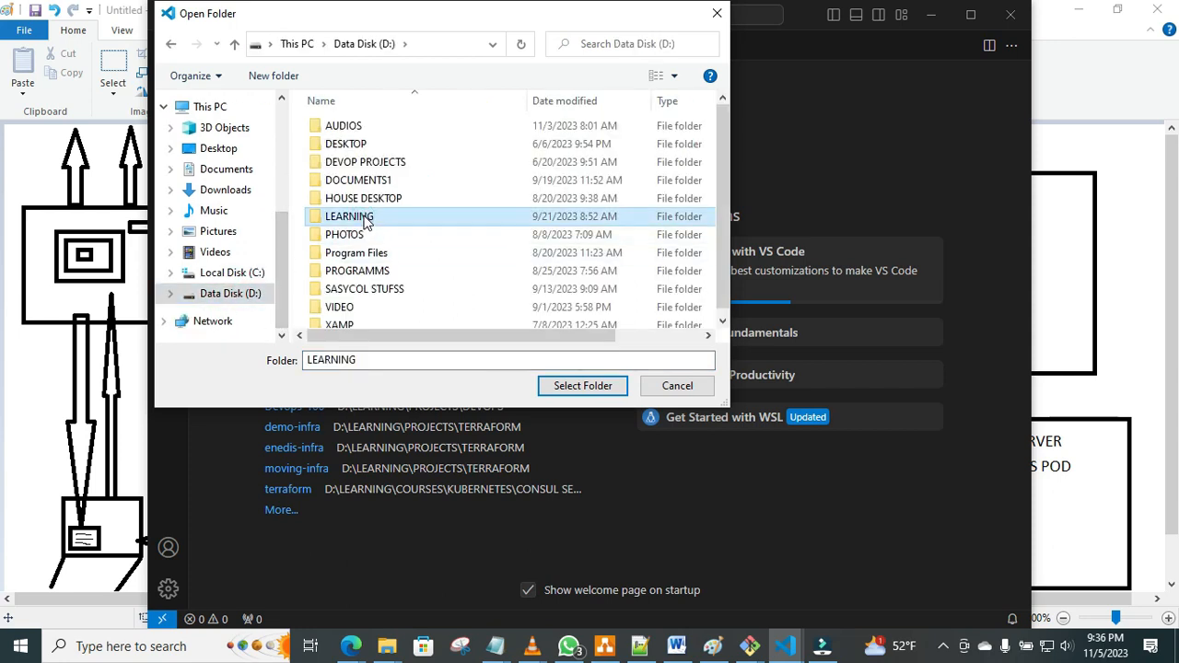
pyautogui.click(366, 200)
pyautogui.doubleClick(367, 200)
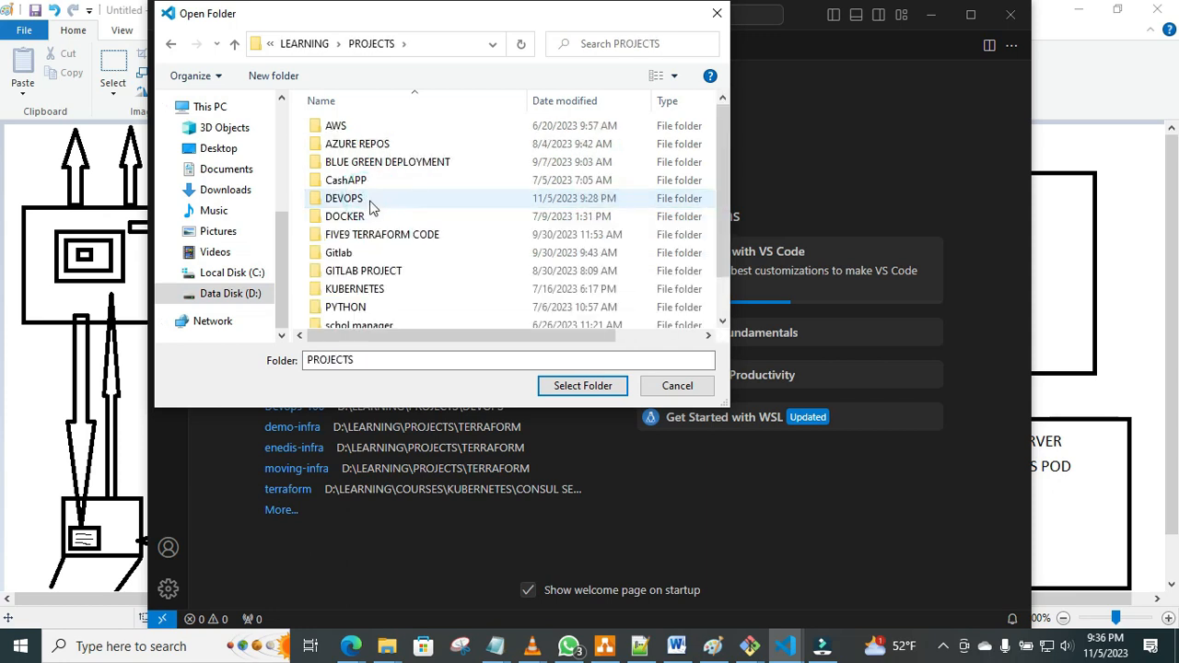
pyautogui.doubleClick(389, 202)
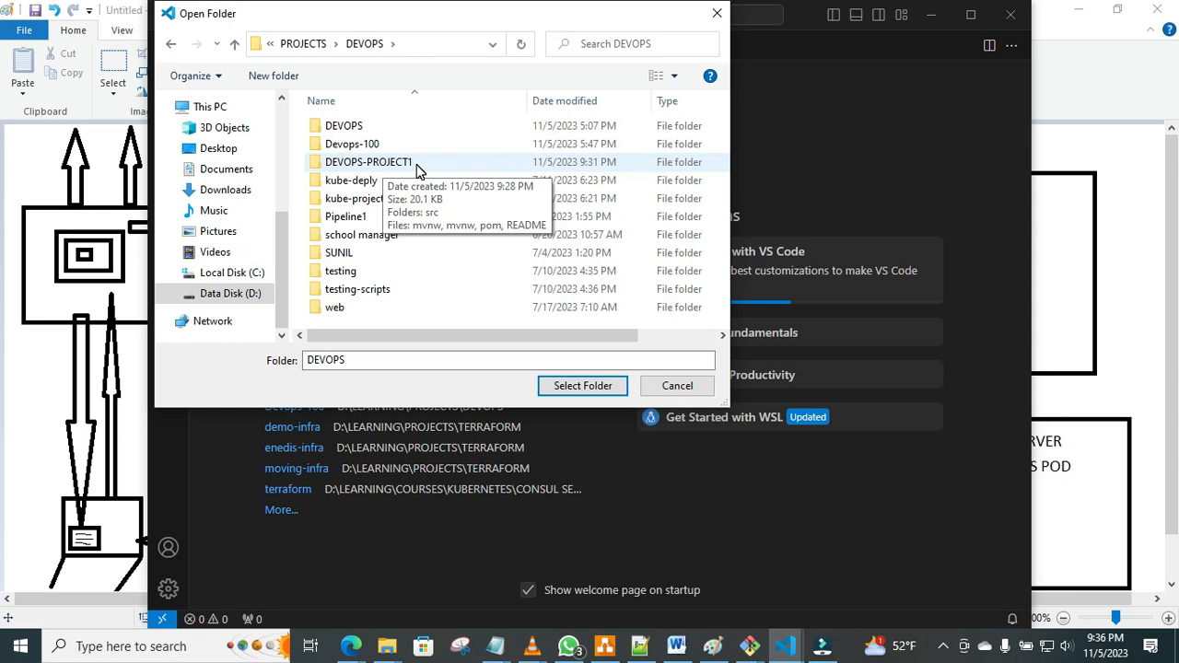
pyautogui.click(415, 166)
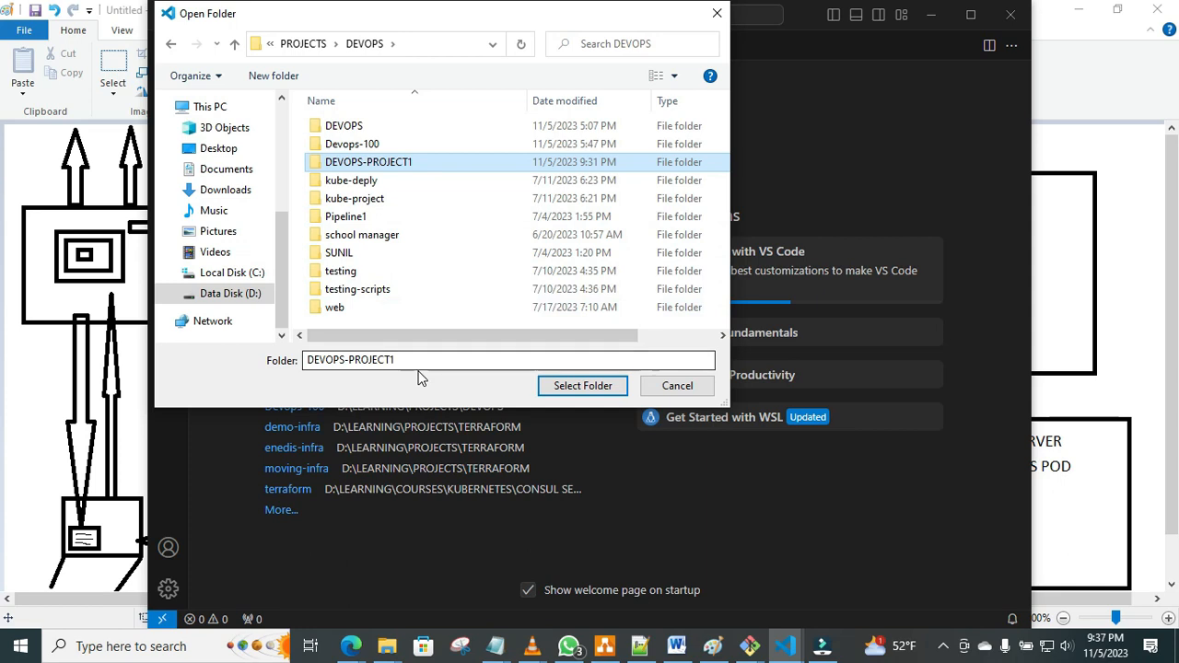
pyautogui.click(576, 387)
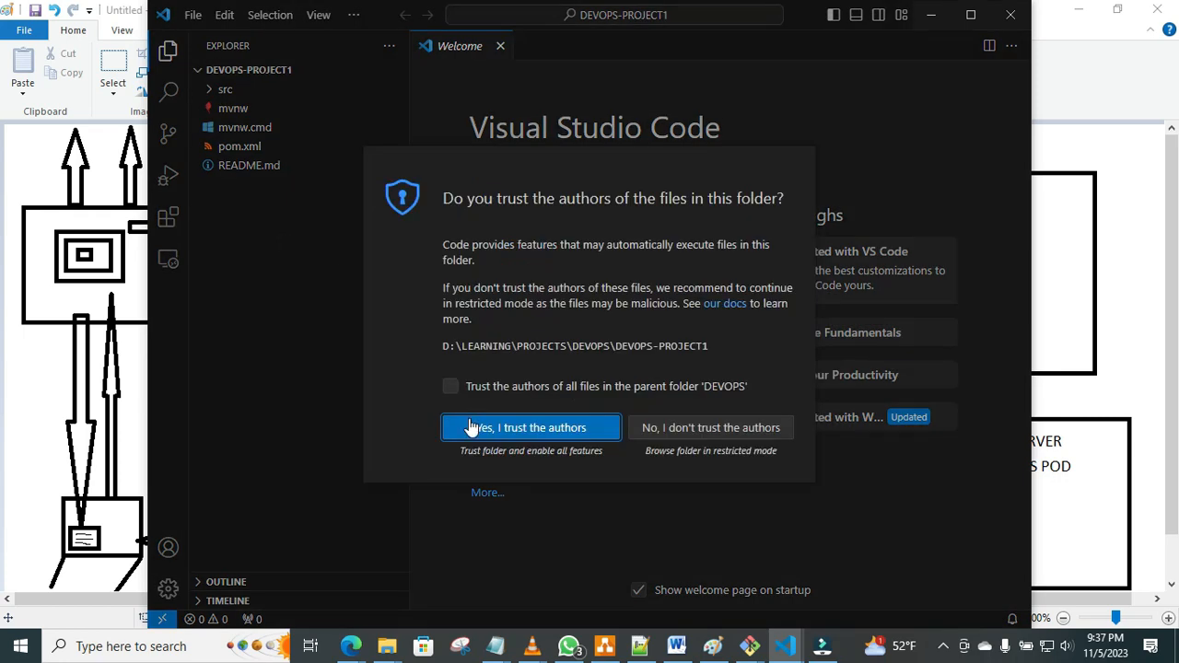
pyautogui.click(471, 427)
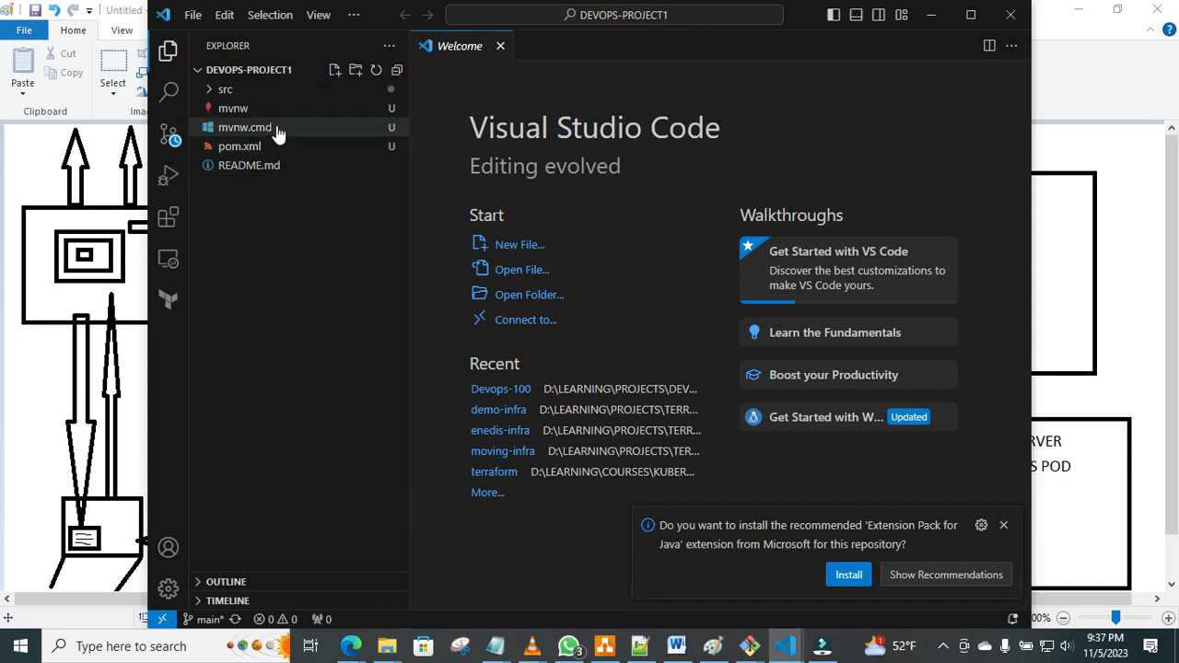
# Maximize the editor window and examine the contents of mvnw, pom.xml and README.md in DEVOPS-PROJECT1.
pyautogui.click(261, 112)
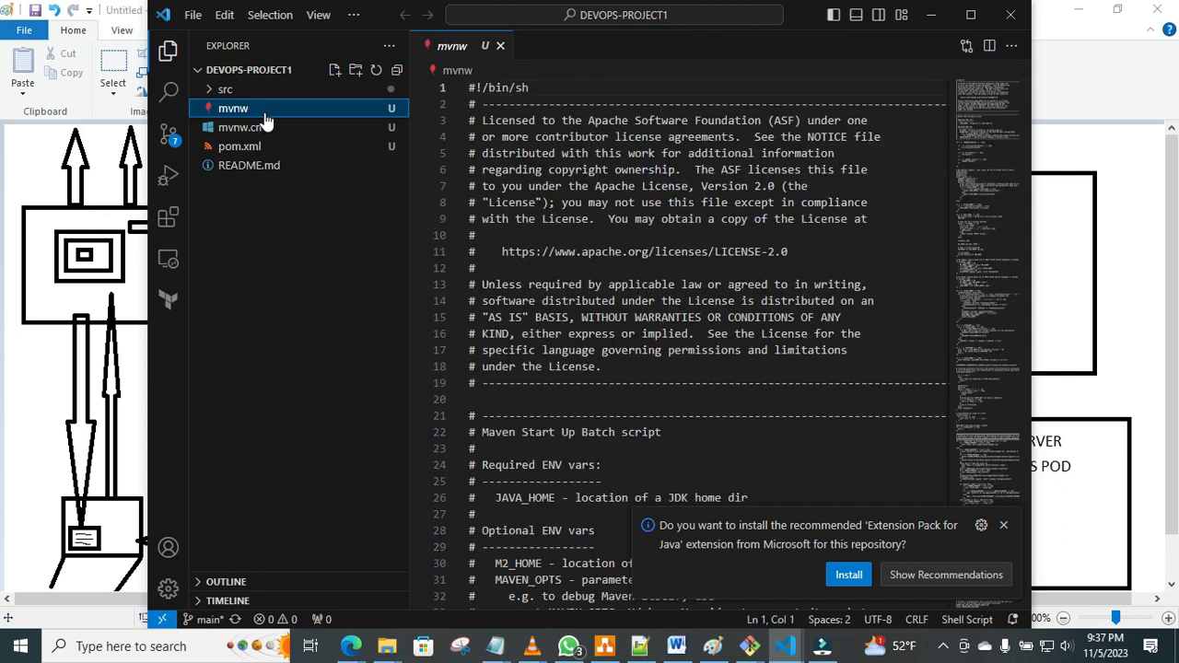
pyautogui.click(975, 20)
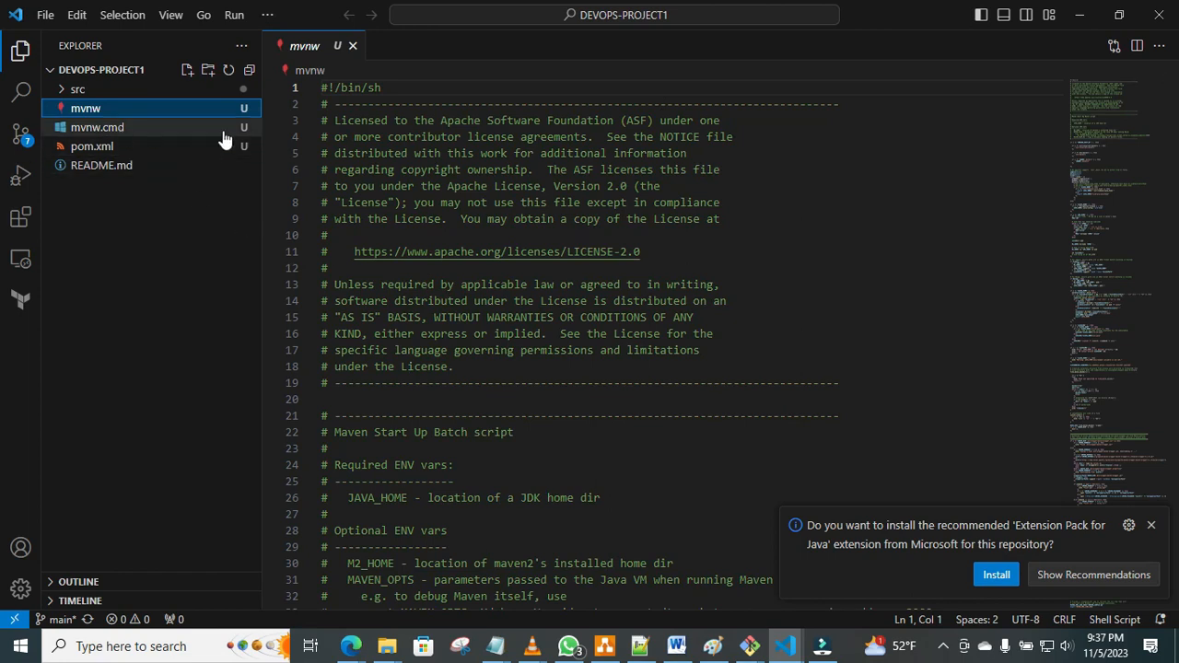
pyautogui.moveTo(1171, 113)
pyautogui.mouseDown()
pyautogui.moveTo(1175, 536)
pyautogui.moveTo(1158, 285)
pyautogui.mouseUp()
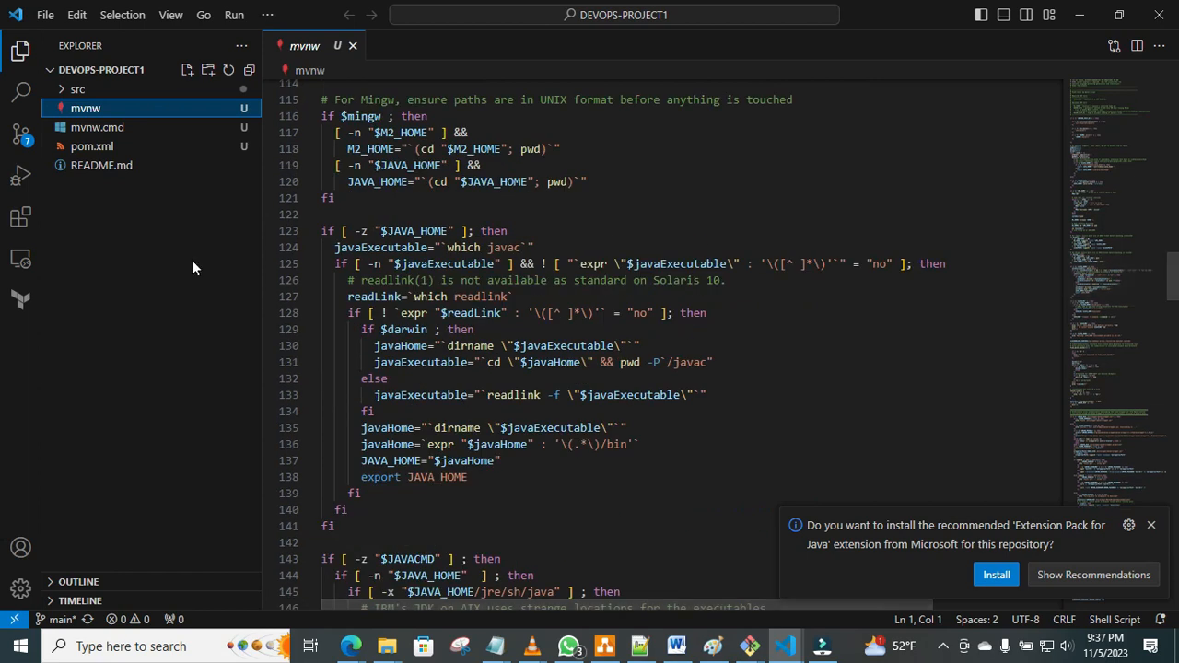
pyautogui.click(102, 148)
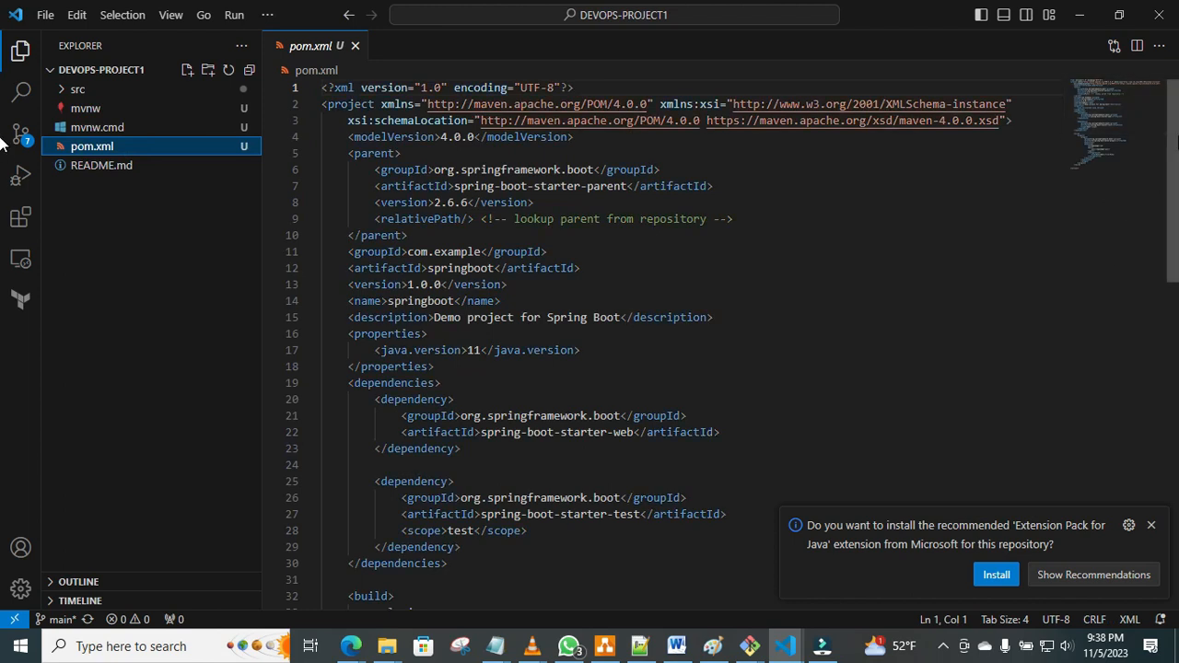
pyautogui.scroll(-1, 1176, 219)
pyautogui.moveTo(1176, 216); pyautogui.dragTo(1171, 107)
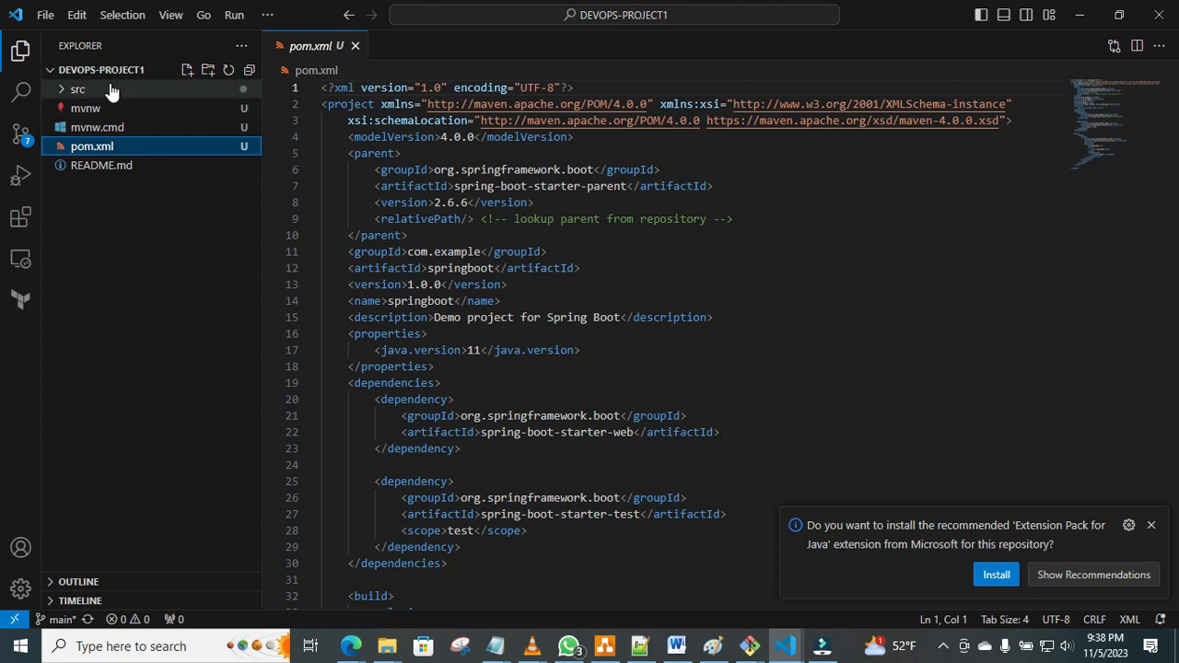
pyautogui.click(111, 166)
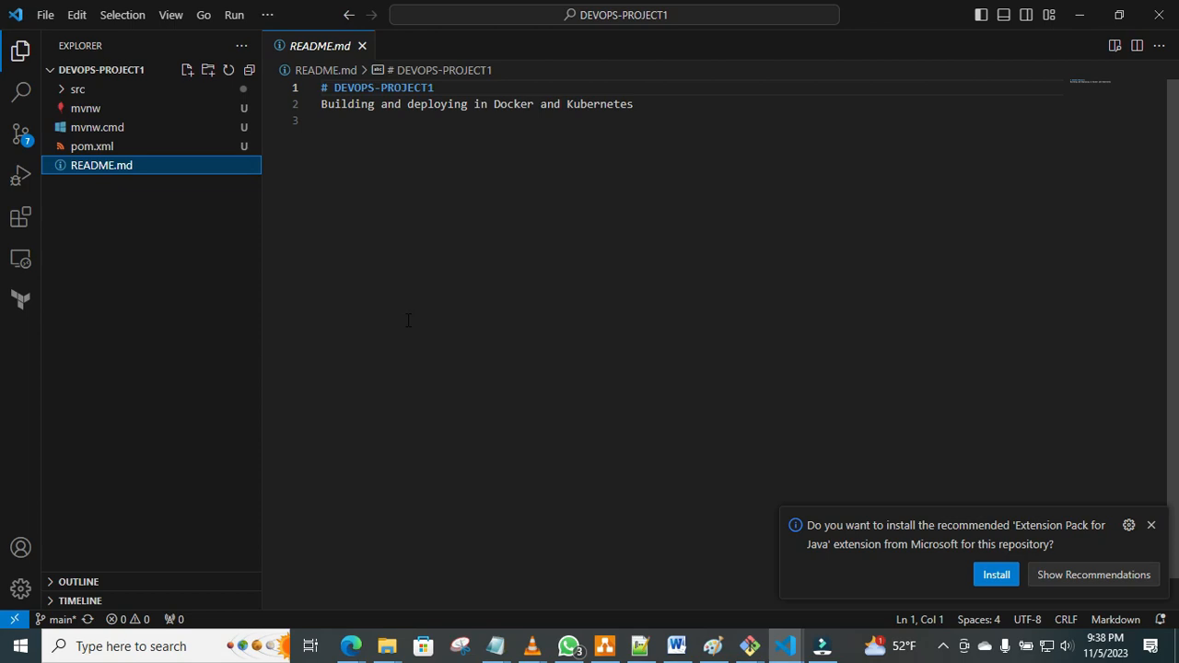
pyautogui.click(198, 200)
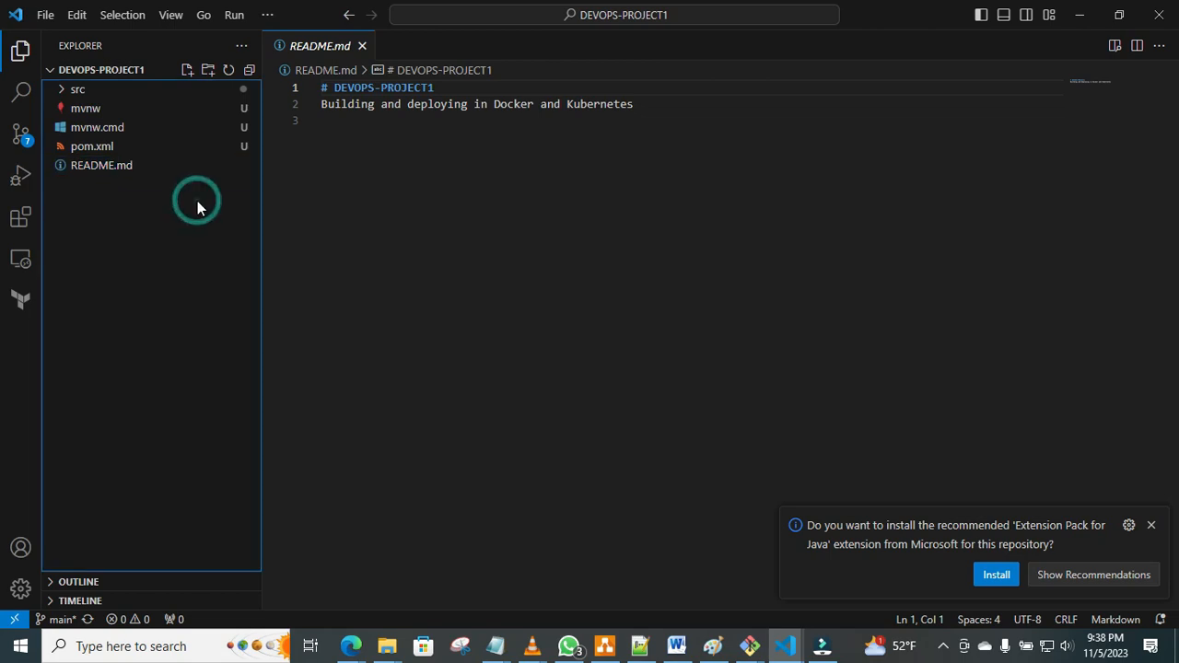
pyautogui.click(443, 159)
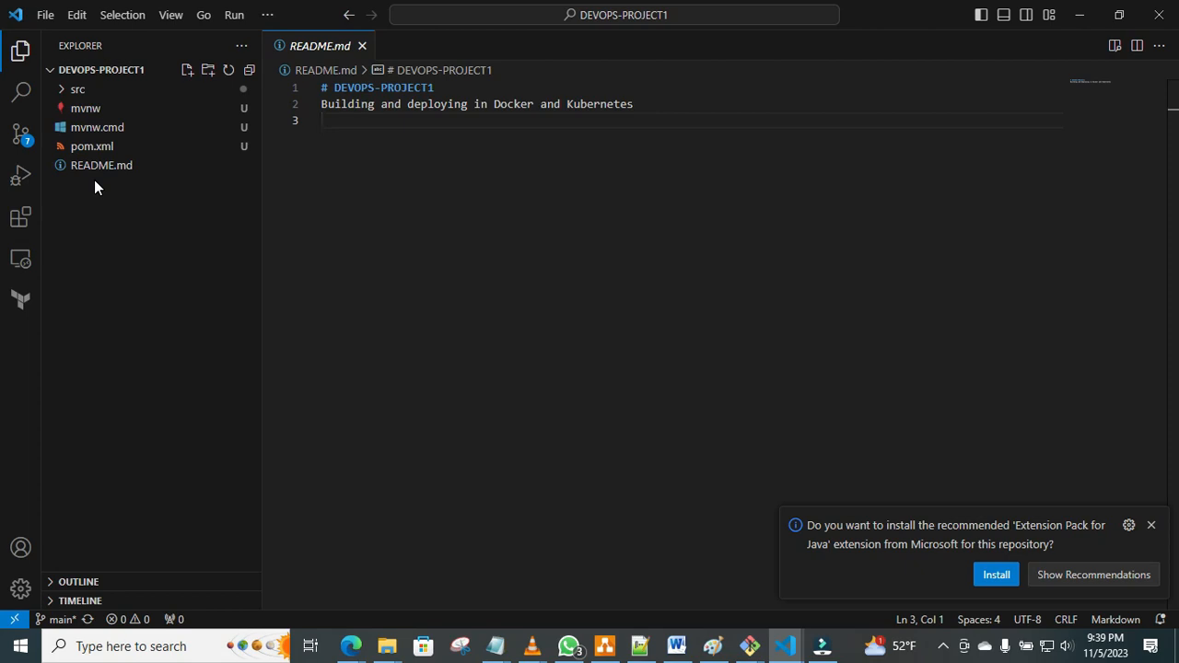
# Create a new file named Jenkinsfile in the DEVOPS-PROJECT1 folder and select it in the file tree.
pyautogui.click(53, 21)
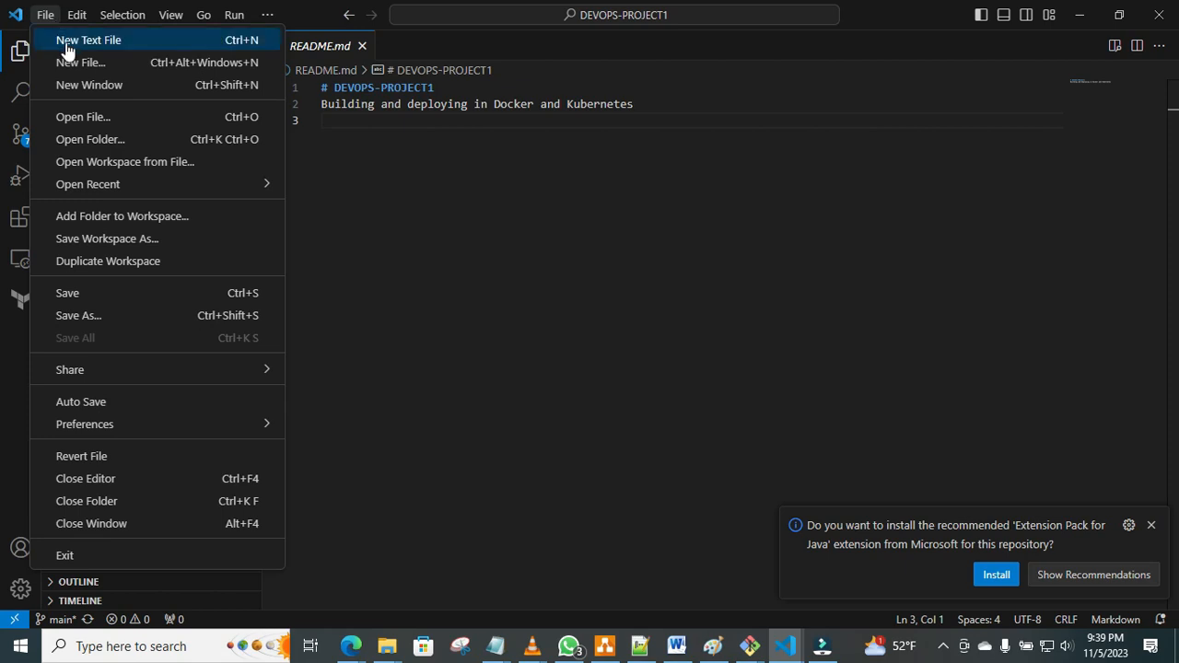
pyautogui.click(73, 63)
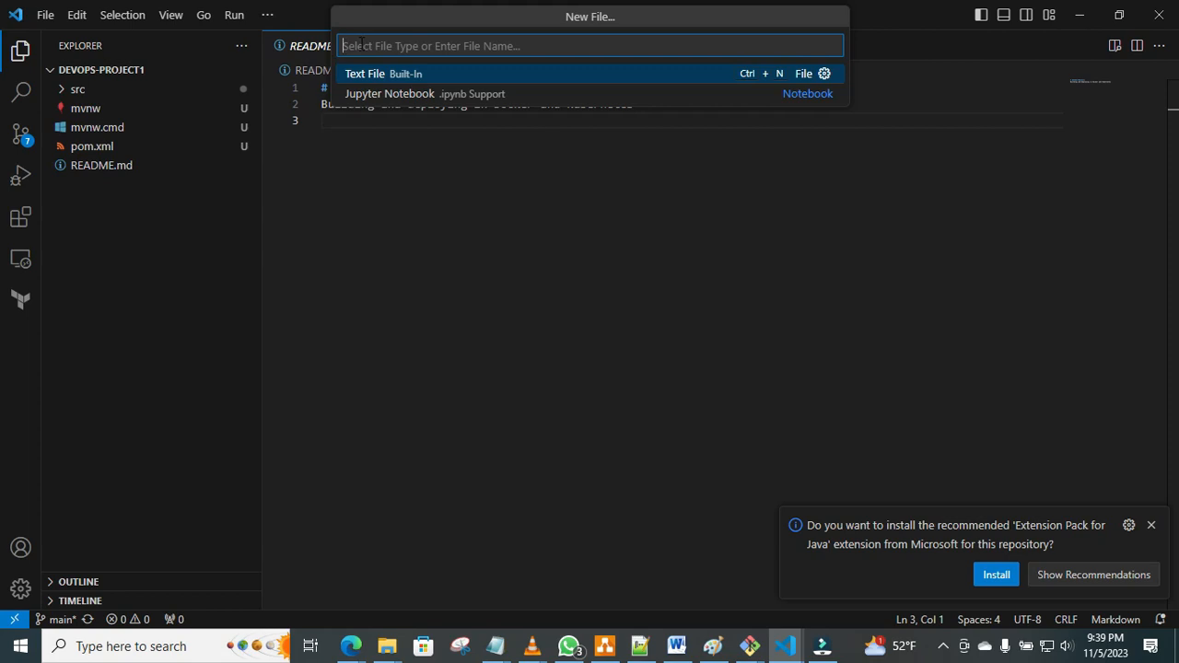
pyautogui.write('Jenkinsfile')
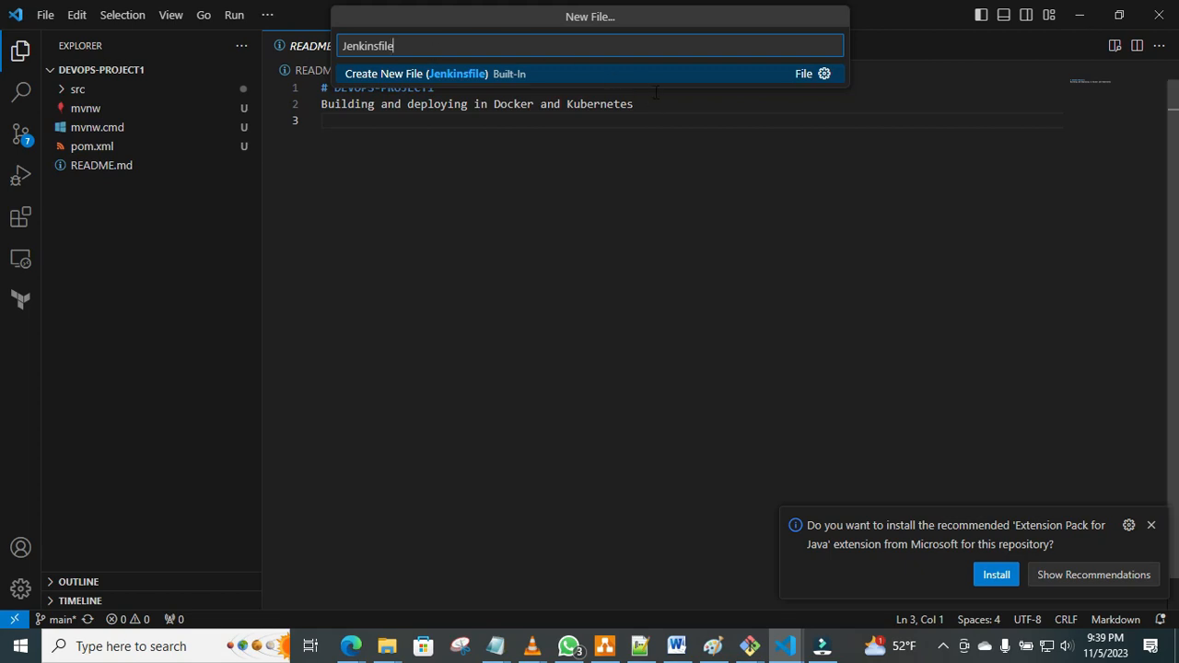
pyautogui.click(399, 74)
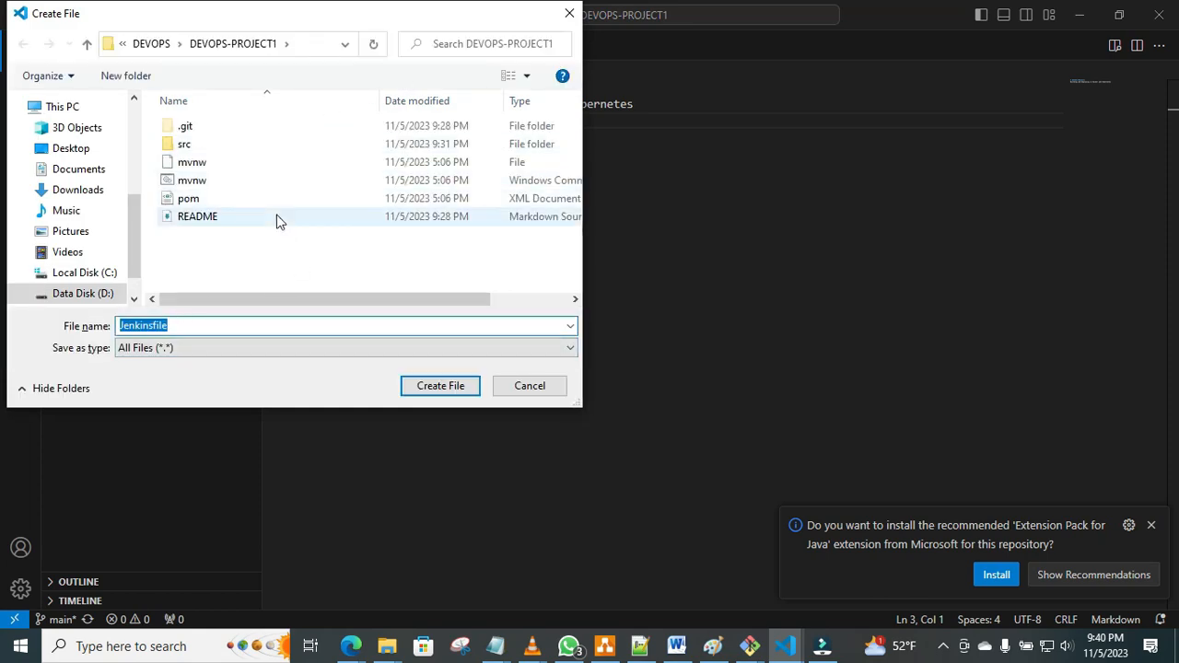
pyautogui.click(439, 387)
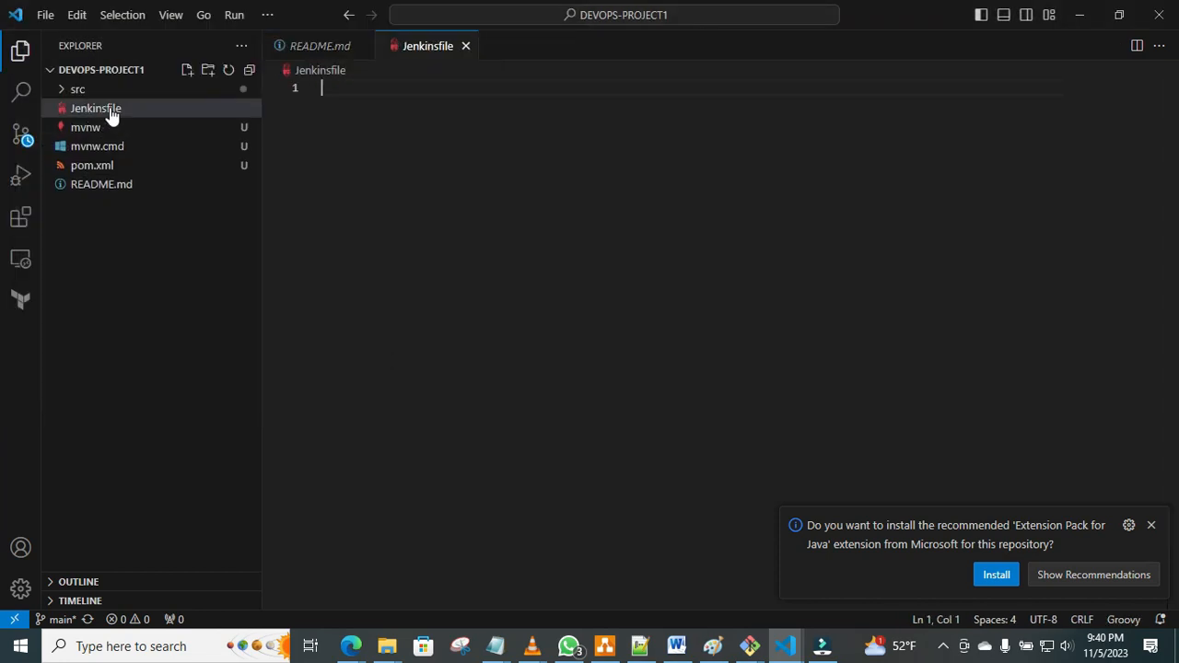
pyautogui.click(103, 112)
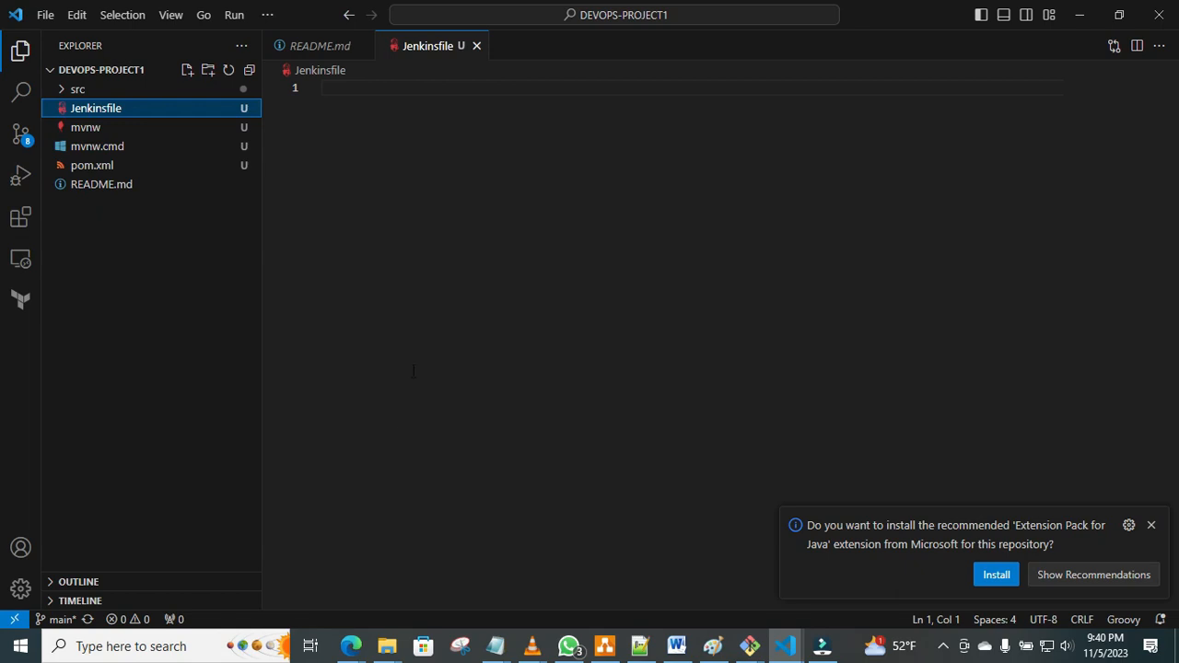
# Switch to the Edge window with the GitHub repository and bring up the Jenkins dashboard.
pyautogui.moveTo(355, 647)
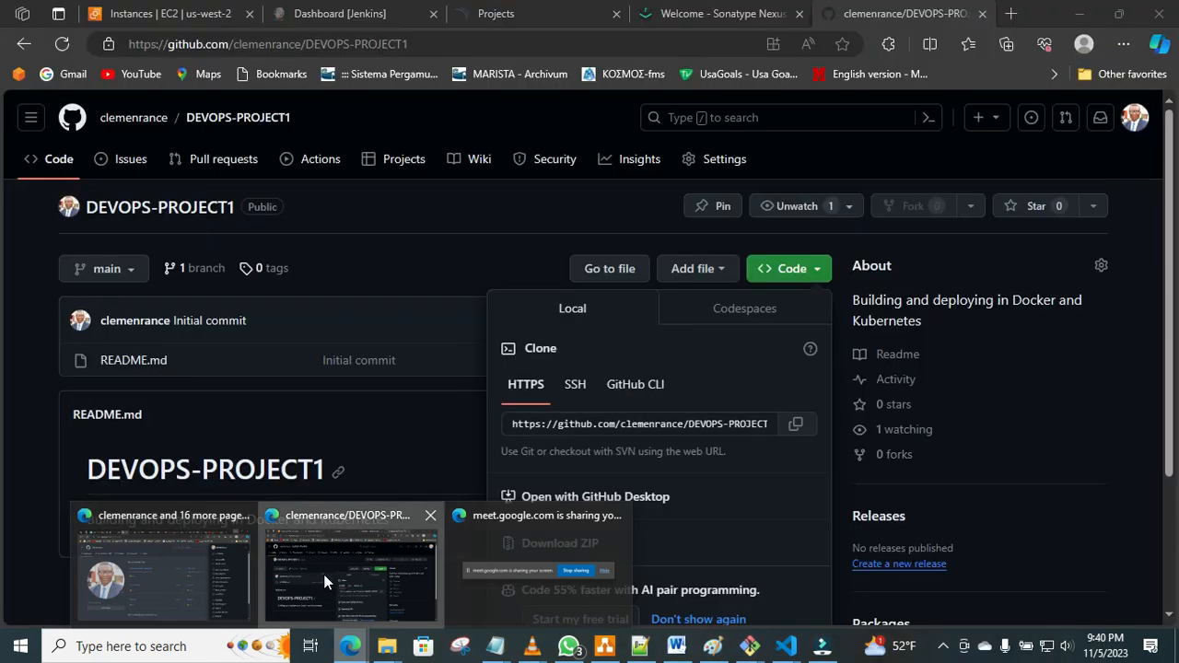
pyautogui.click(323, 574)
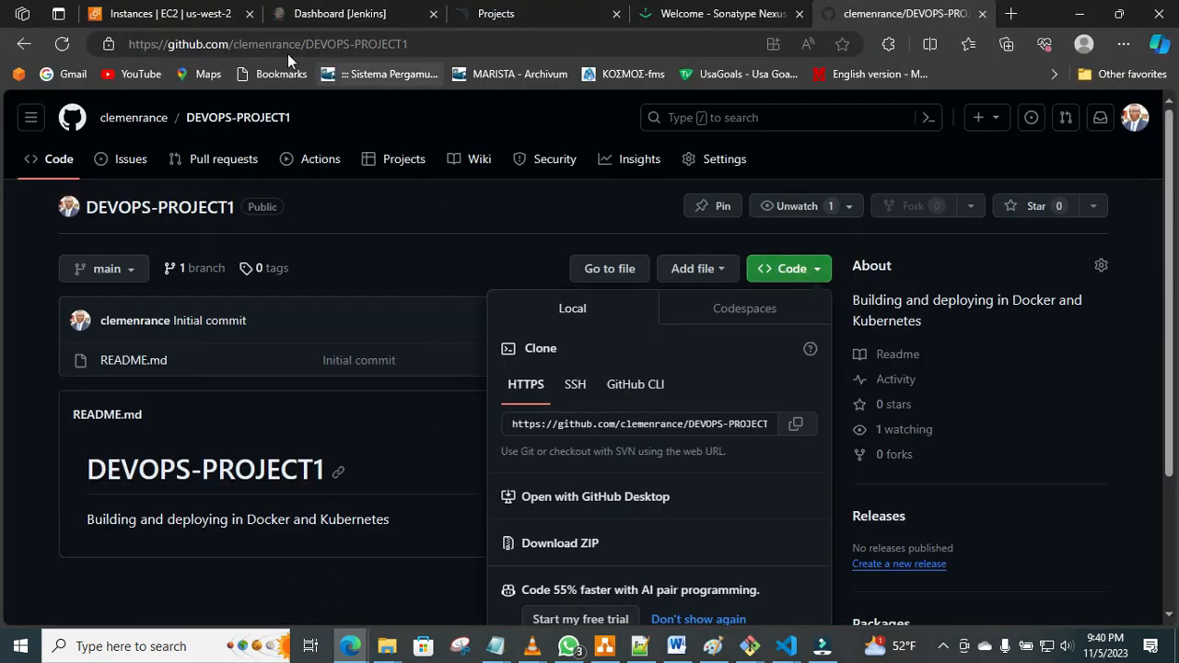
pyautogui.click(516, 12)
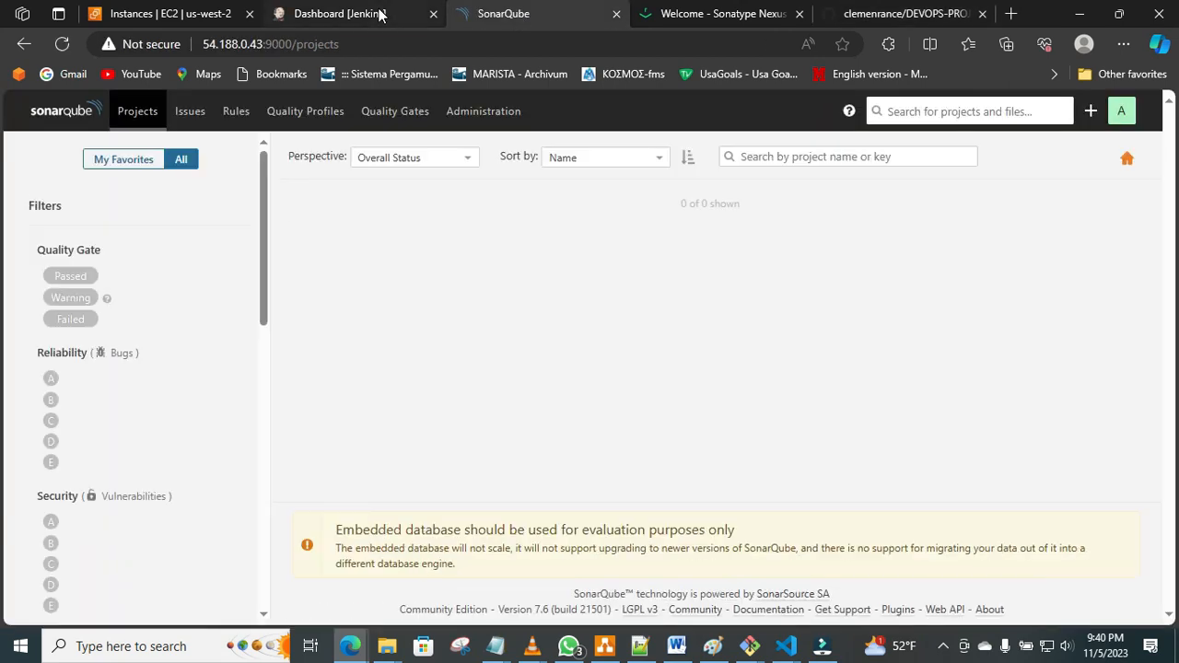
pyautogui.click(379, 14)
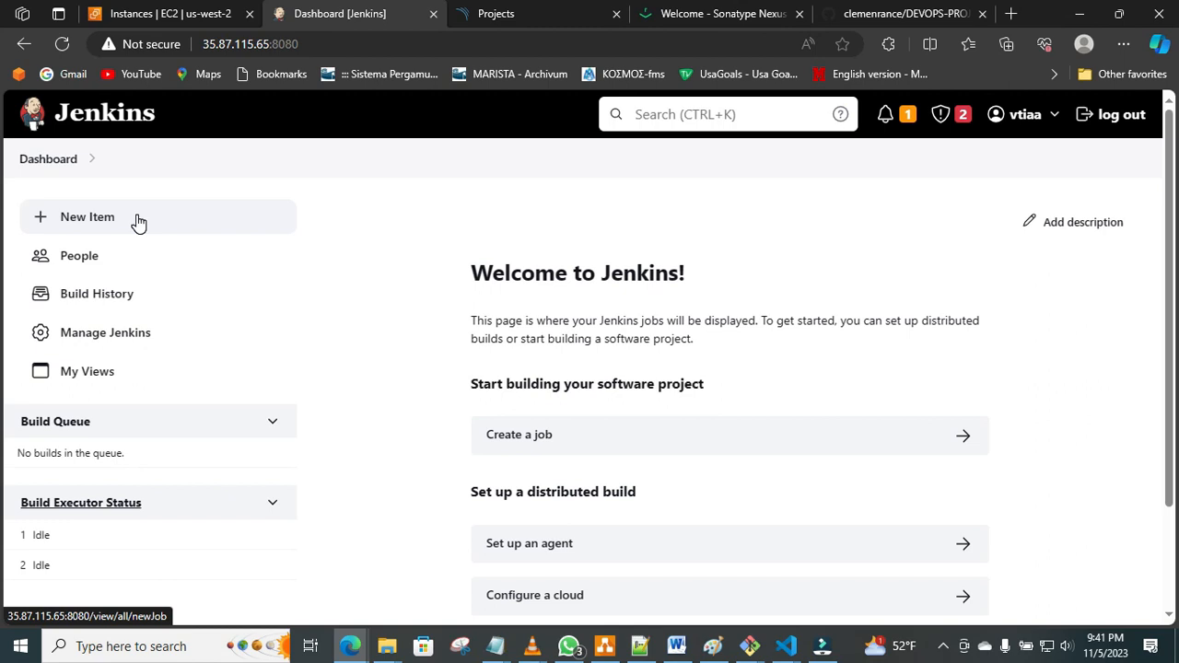
# Switch to the Word document "docker file and jenkins plug in" and review its numbered list of Jenkins plugins.
pyautogui.click(678, 647)
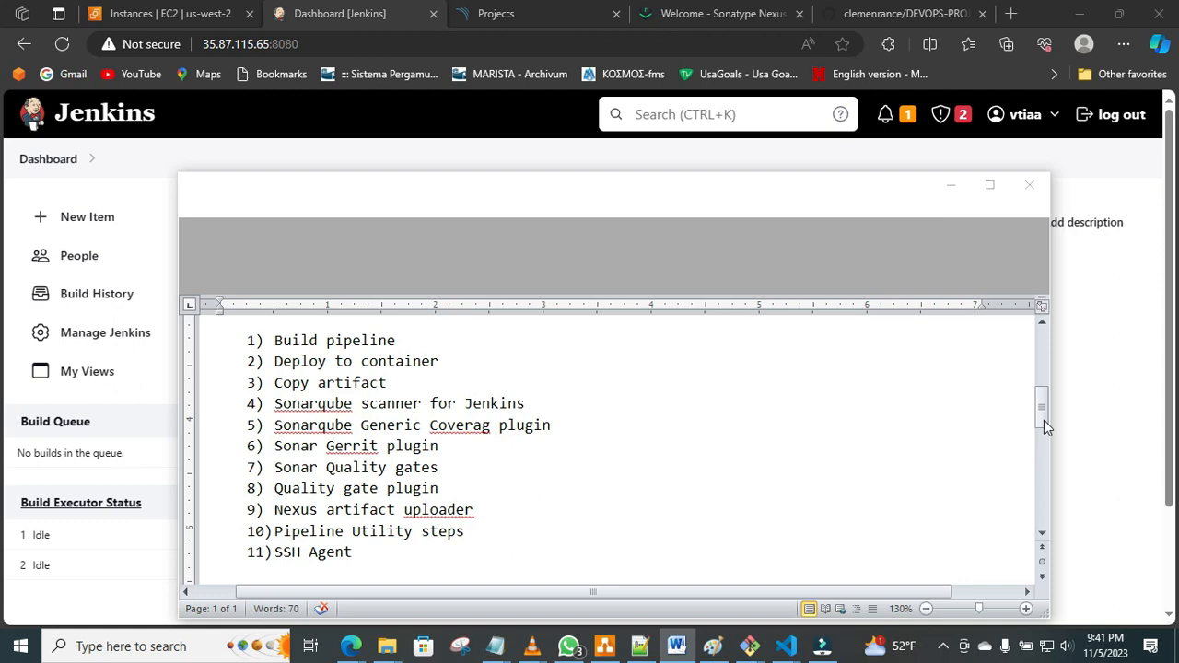
pyautogui.click(1048, 409)
pyautogui.moveTo(1047, 407); pyautogui.dragTo(1047, 407)
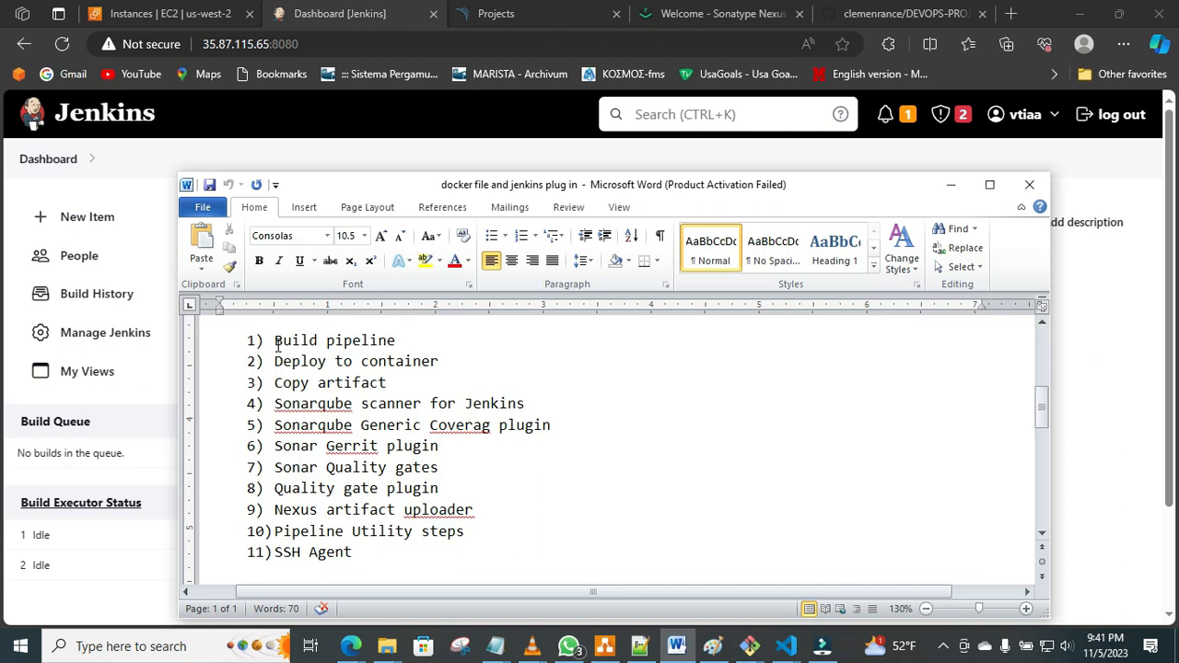
pyautogui.moveTo(278, 346); pyautogui.dragTo(382, 346)
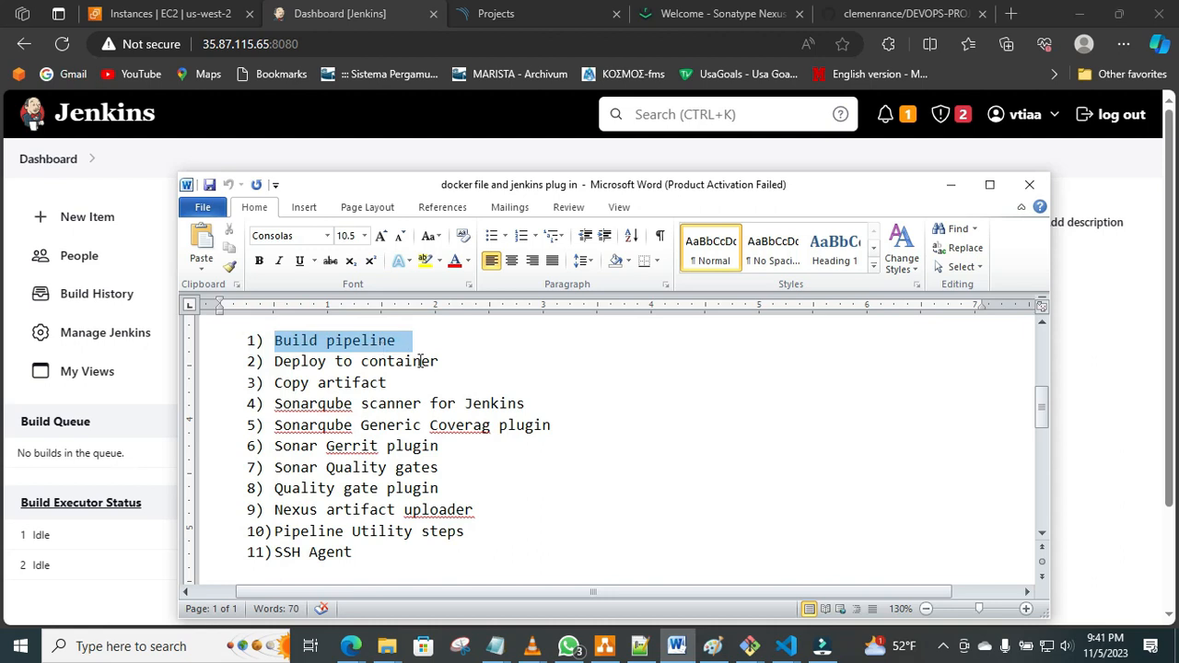
pyautogui.tripleClick(277, 361)
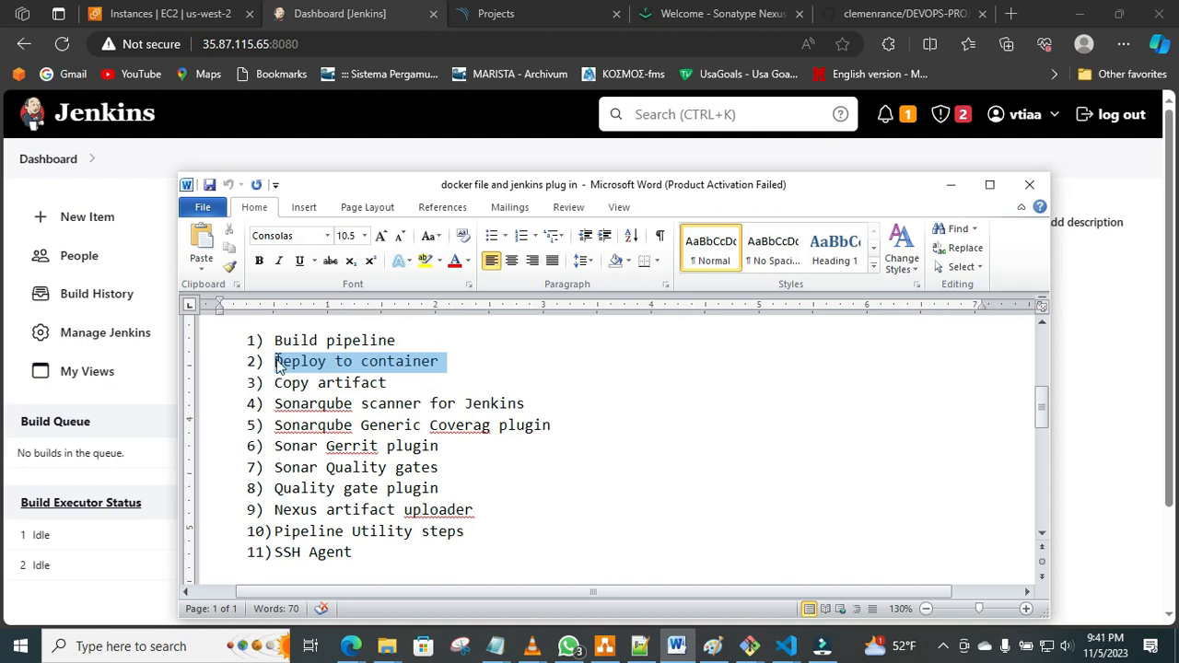
pyautogui.tripleClick(280, 383)
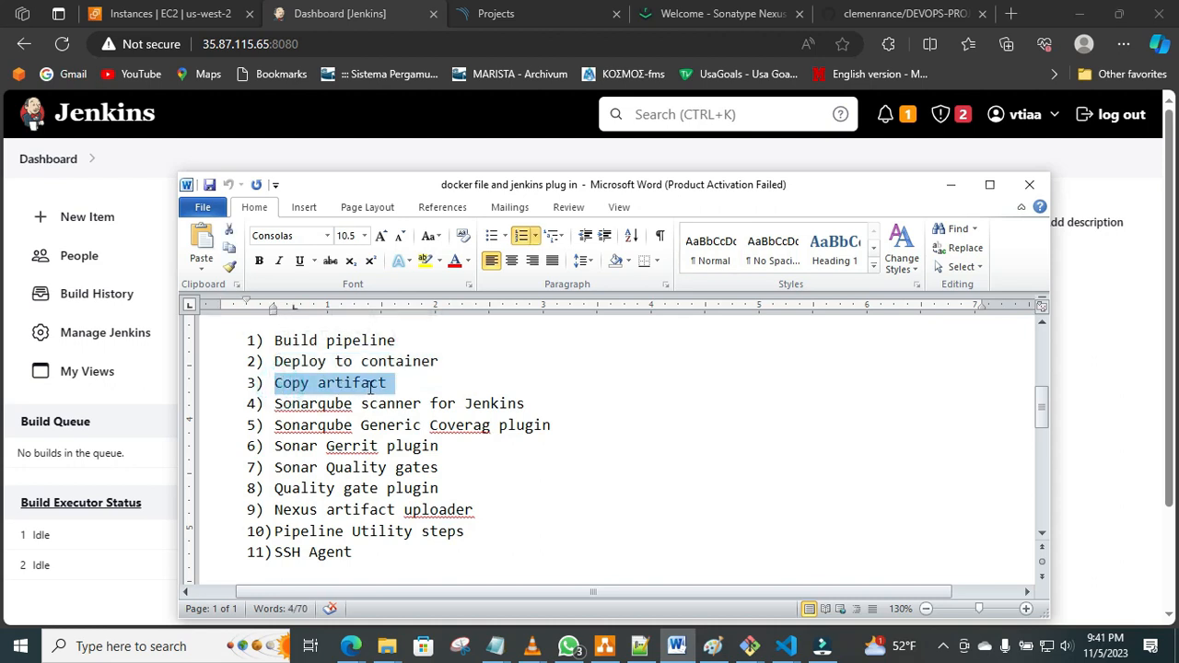
pyautogui.moveTo(276, 405); pyautogui.dragTo(446, 407)
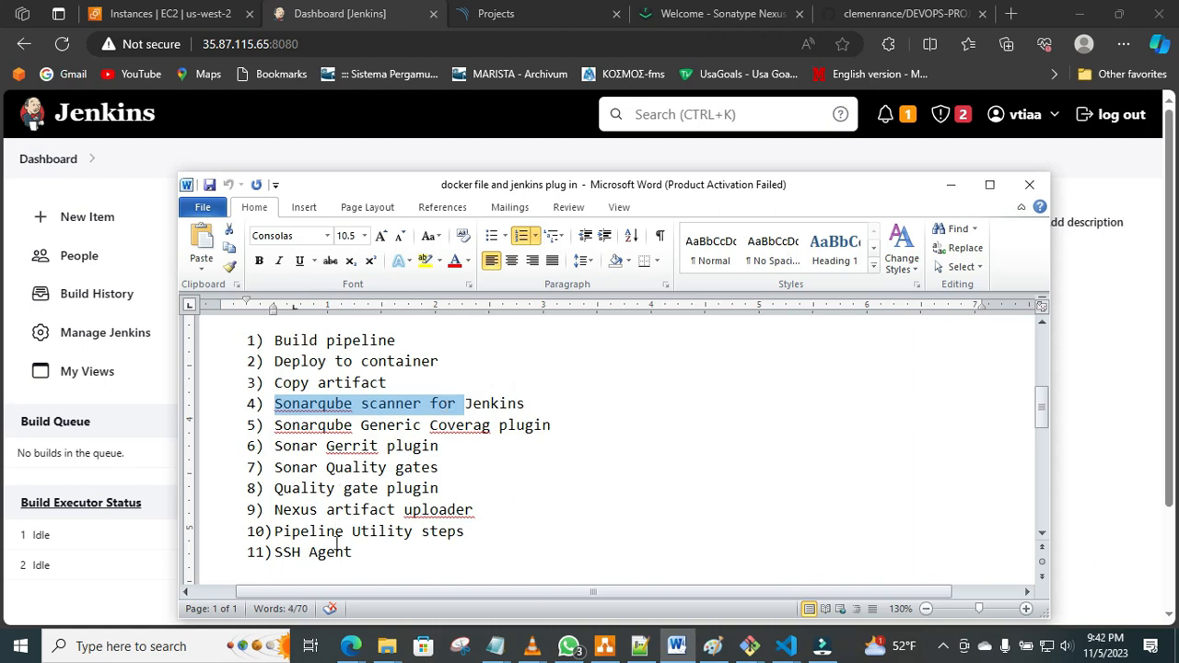
pyautogui.click(394, 496)
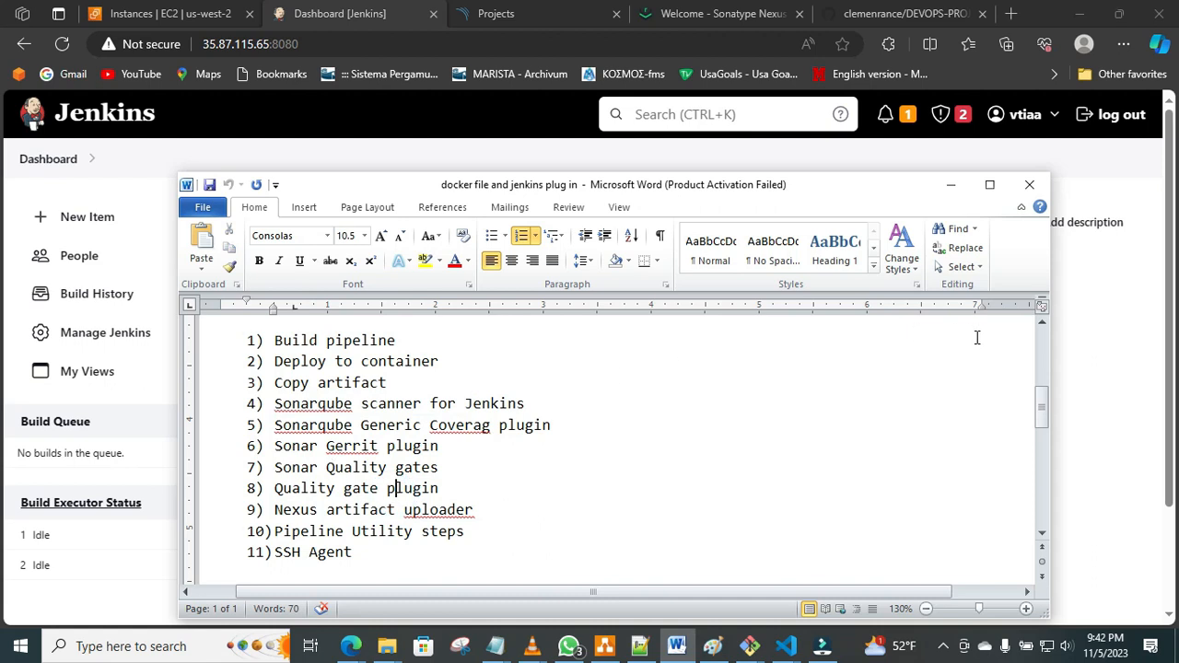
# Return to Jenkins in the browser and open the plugin manager's list of available plugins.
pyautogui.click(1133, 339)
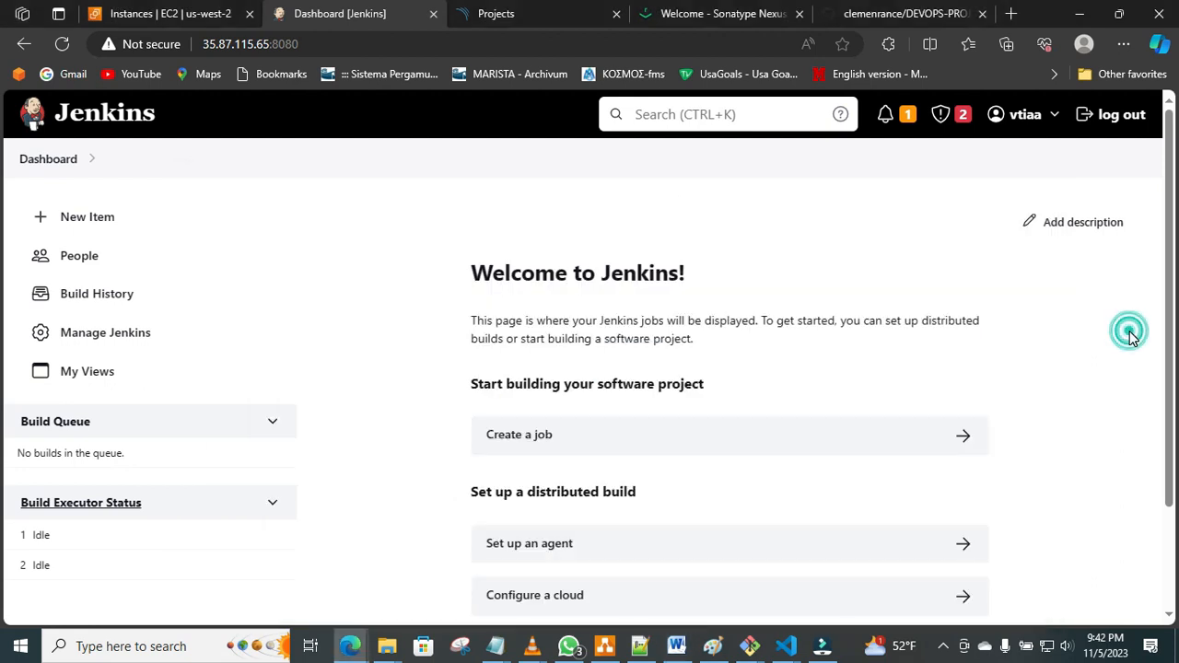
pyautogui.click(109, 337)
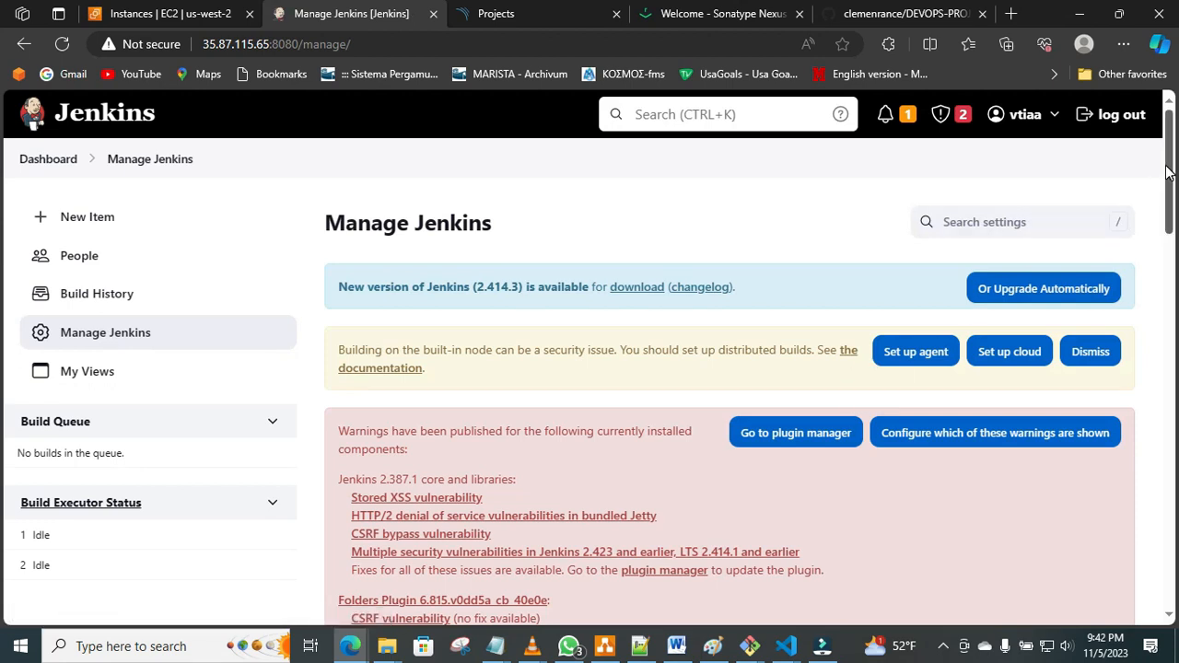
pyautogui.moveTo(1167, 172); pyautogui.dragTo(1172, 313)
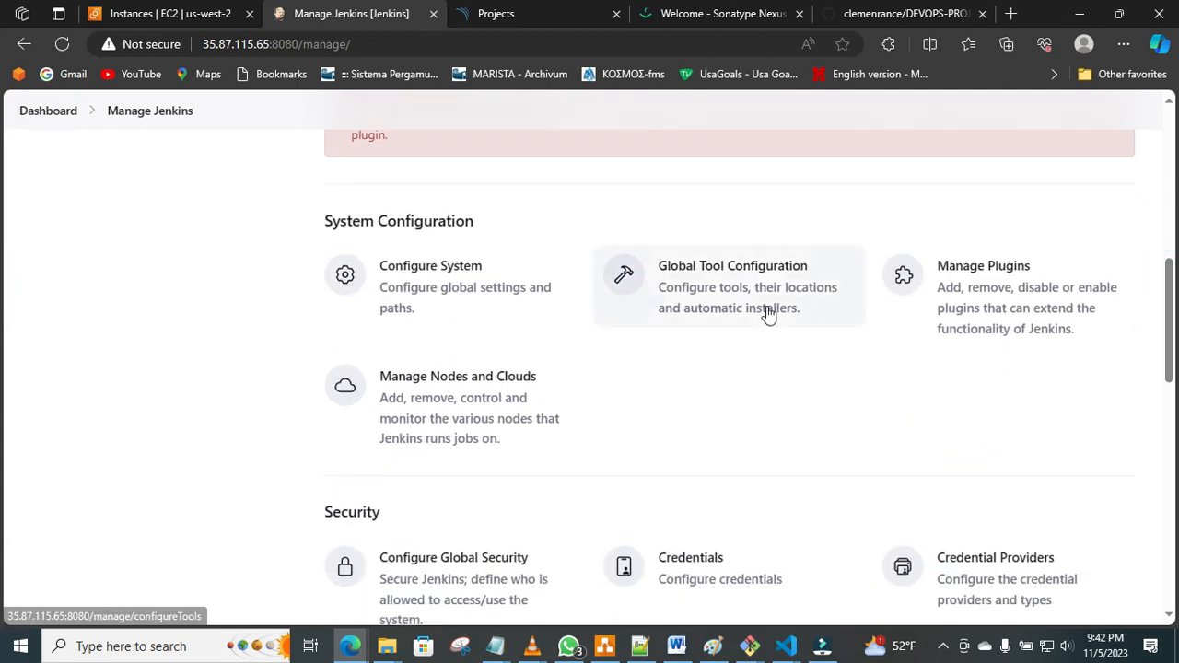
pyautogui.click(985, 287)
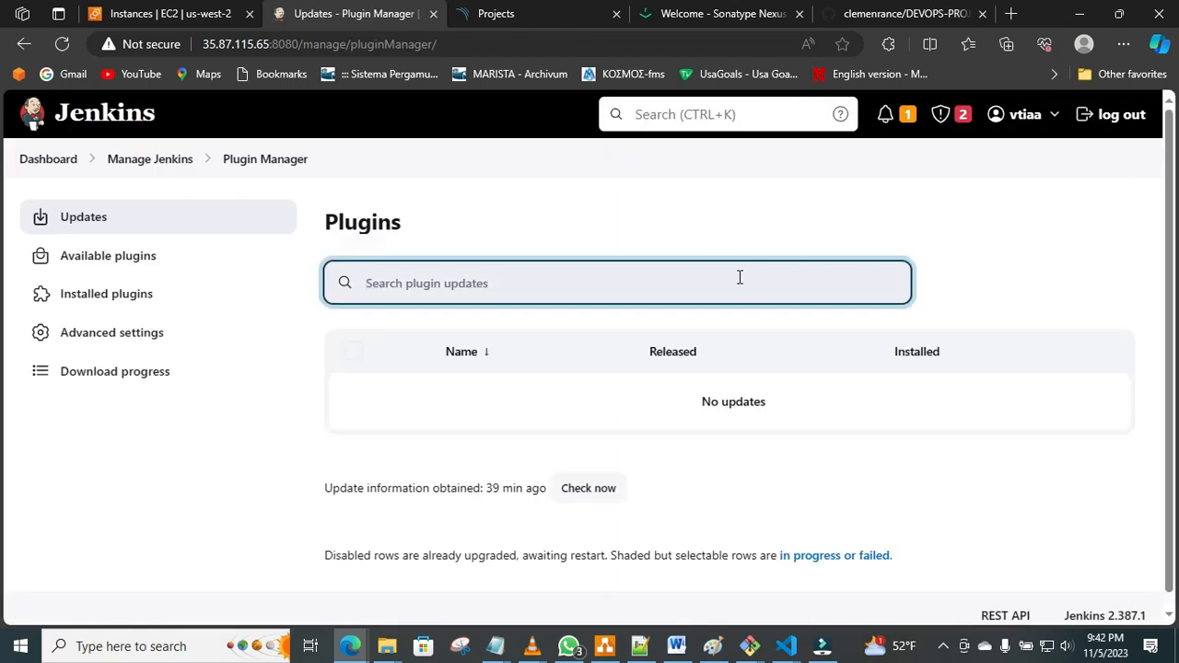
pyautogui.click(708, 275)
pyautogui.click(132, 264)
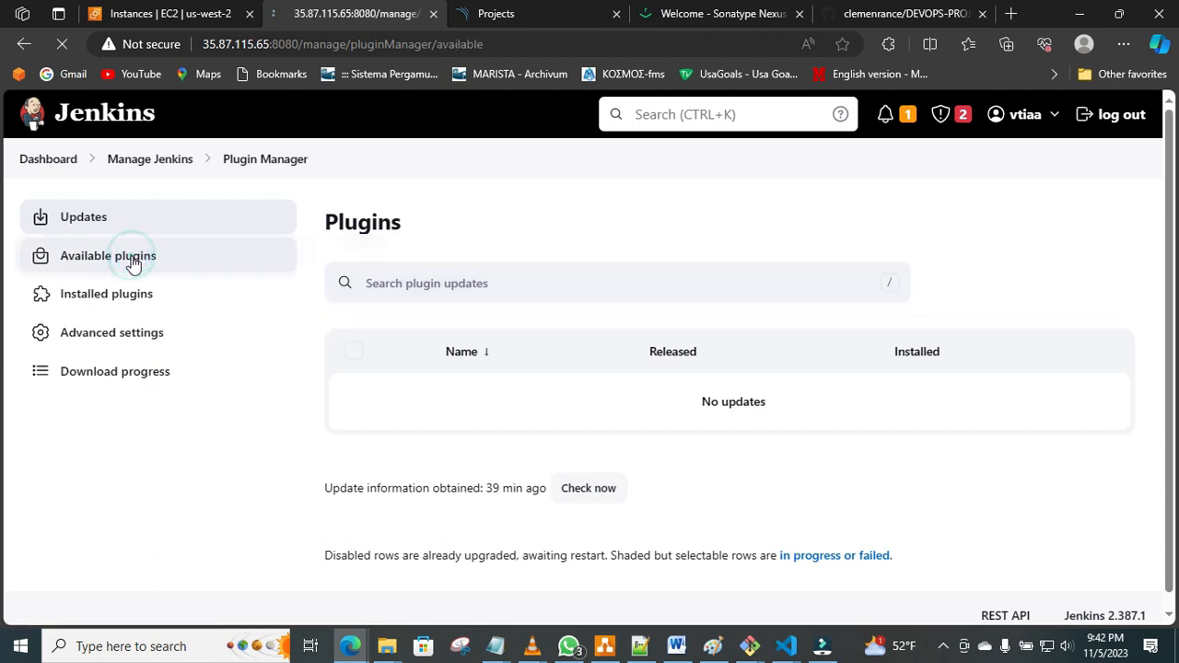
# Search the available plugins for "build pipe", install Build Pipeline without restart, and check its download progress.
pyautogui.click(679, 648)
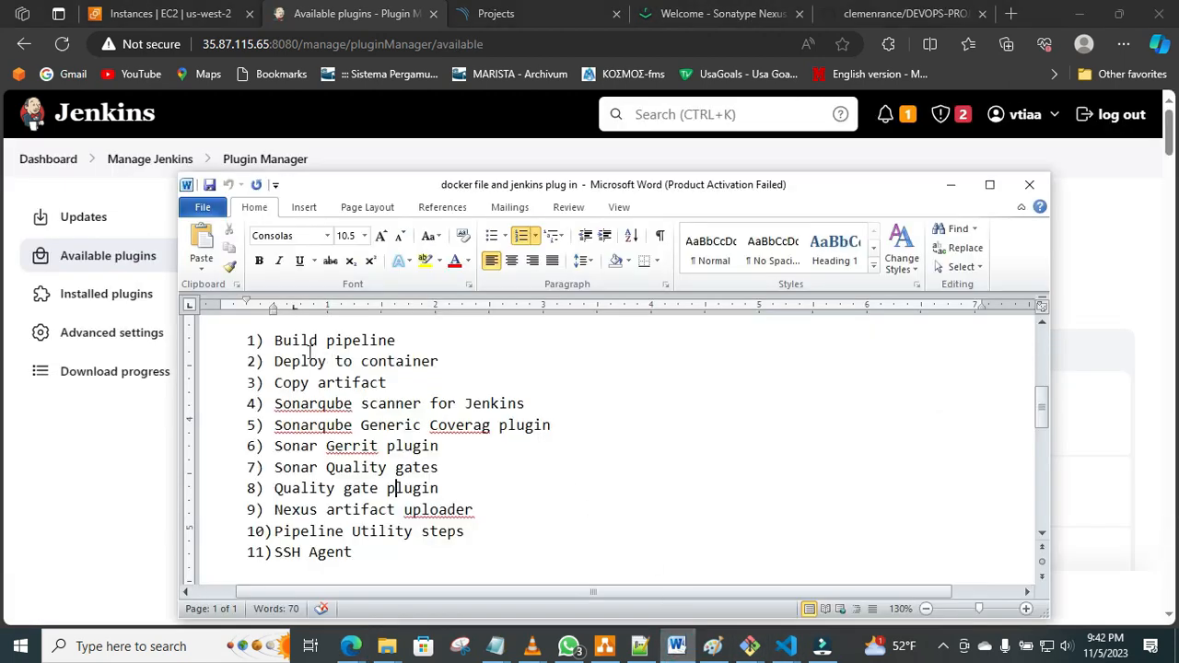
pyautogui.click(140, 439)
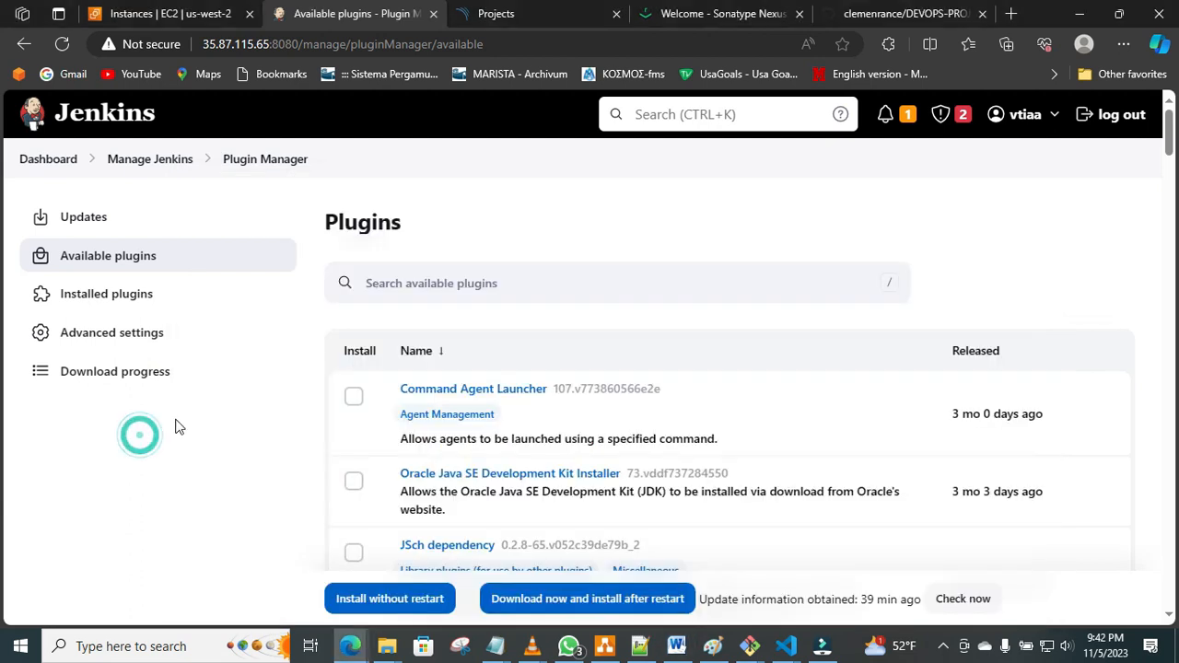
pyautogui.click(446, 282)
pyautogui.write('build p')
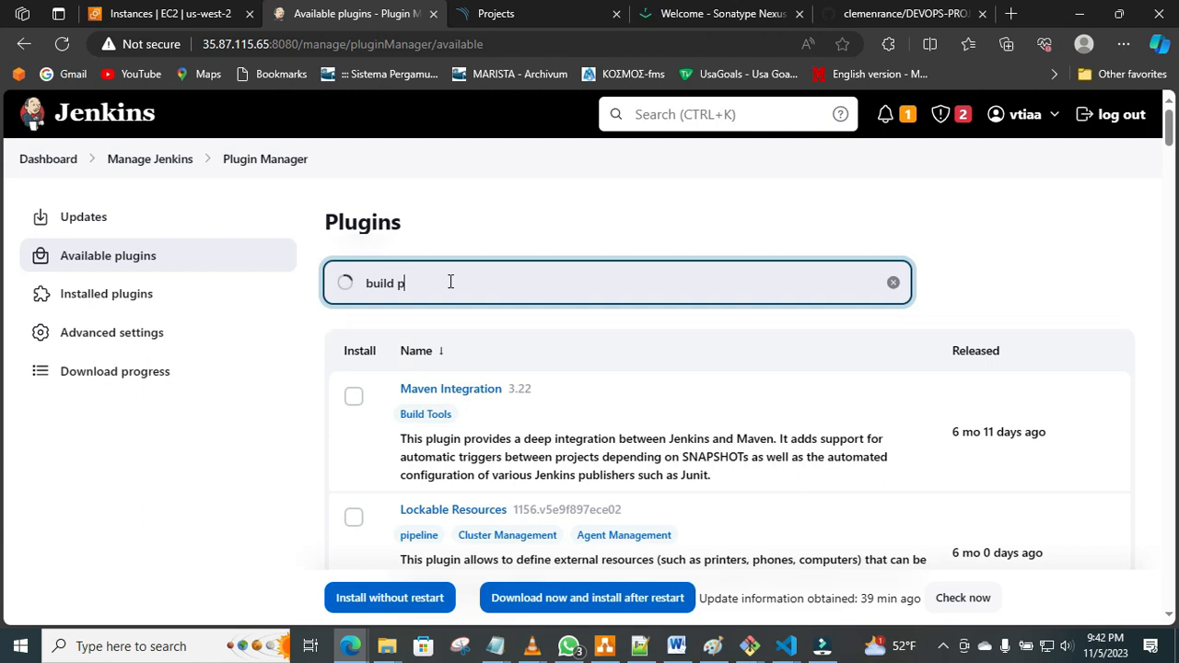
pyautogui.write('ipe')
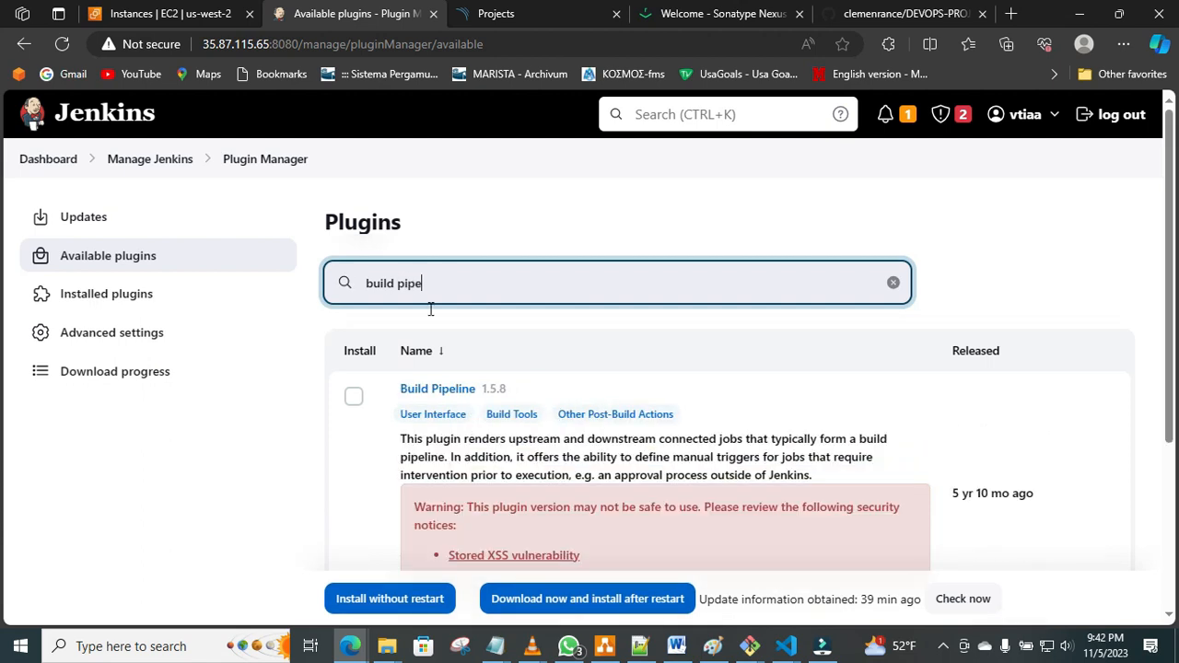
pyautogui.click(355, 398)
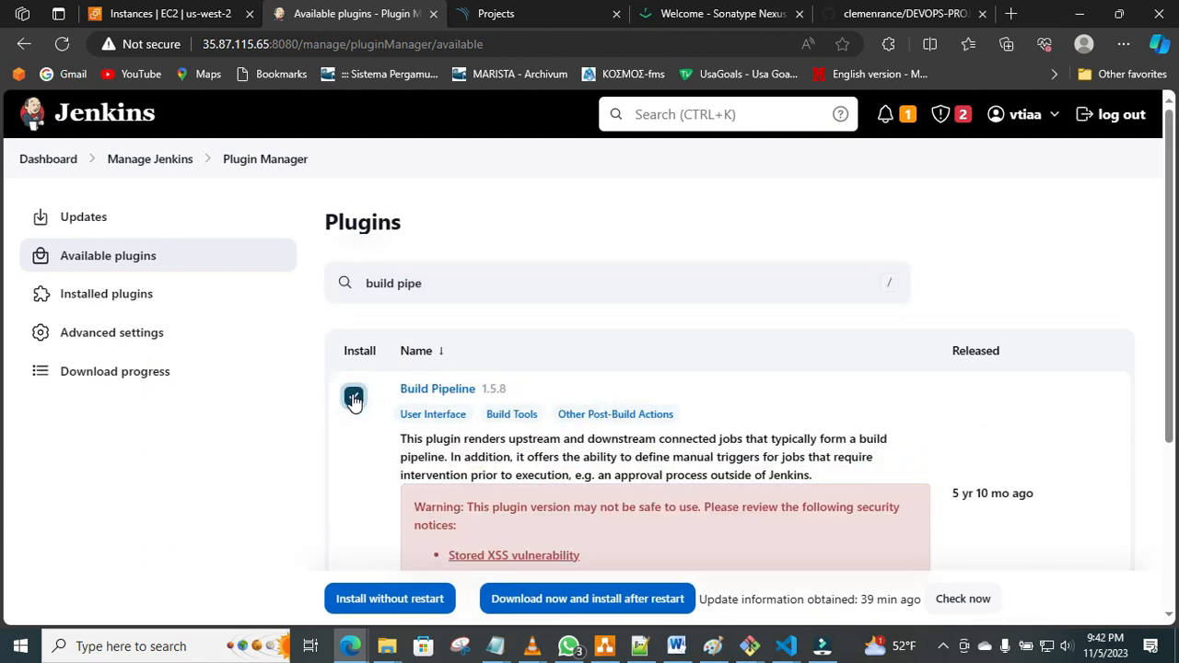
pyautogui.click(403, 601)
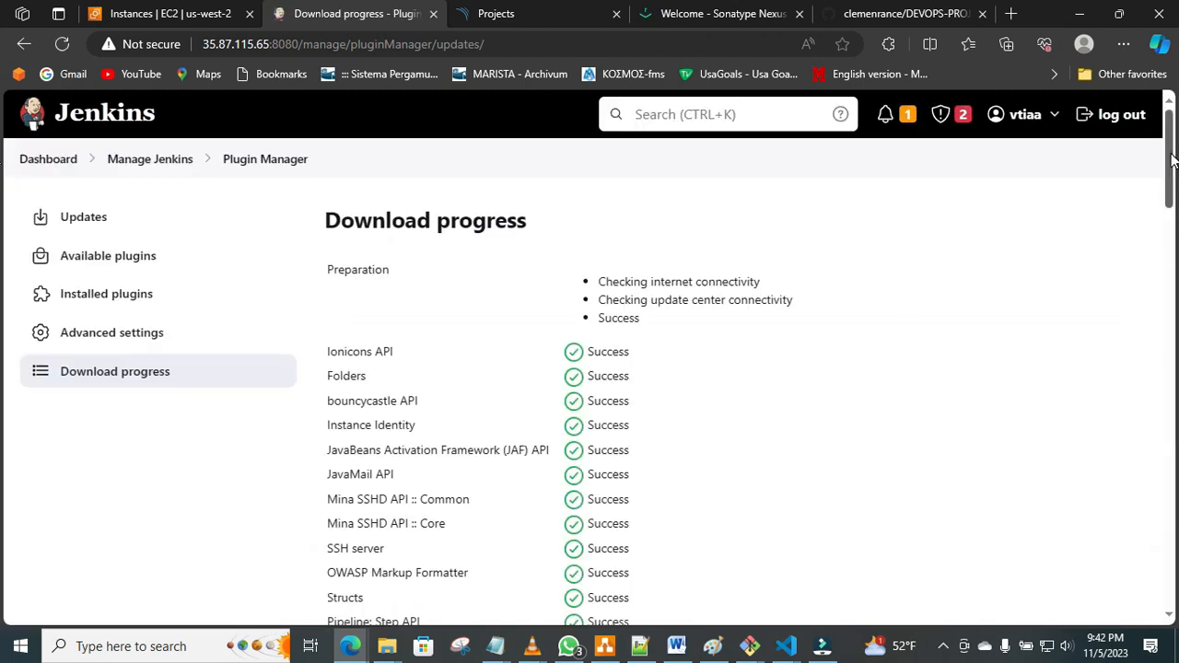
pyautogui.moveTo(1171, 166); pyautogui.dragTo(1178, 558)
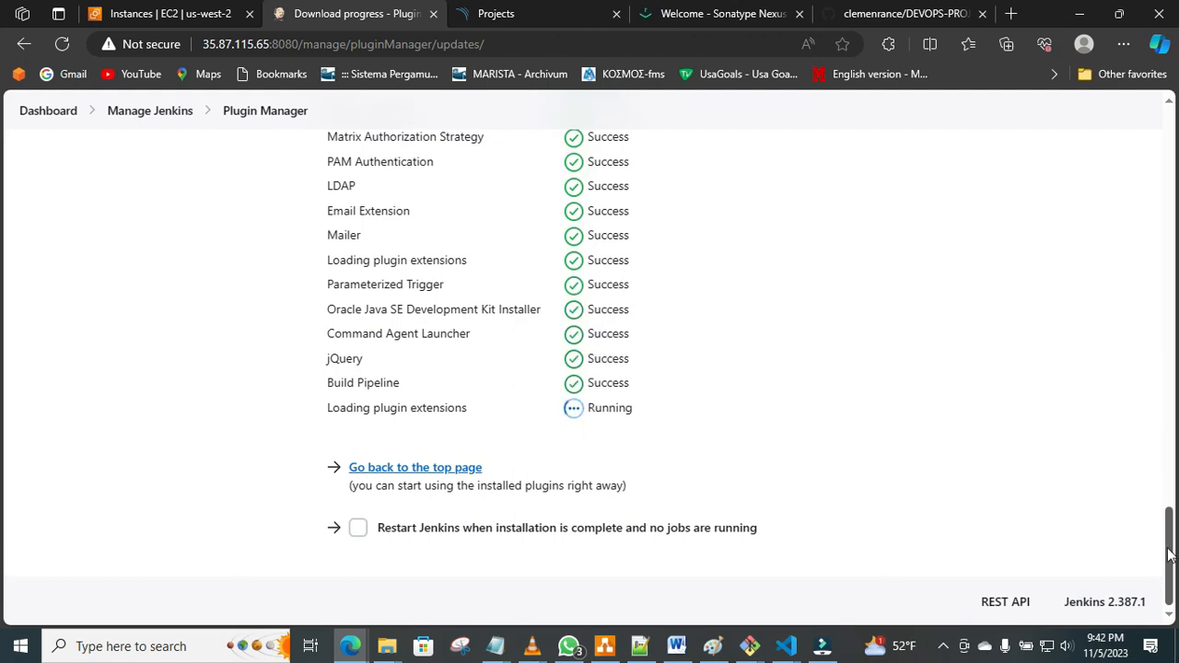
pyautogui.moveTo(1168, 555); pyautogui.dragTo(1097, 144)
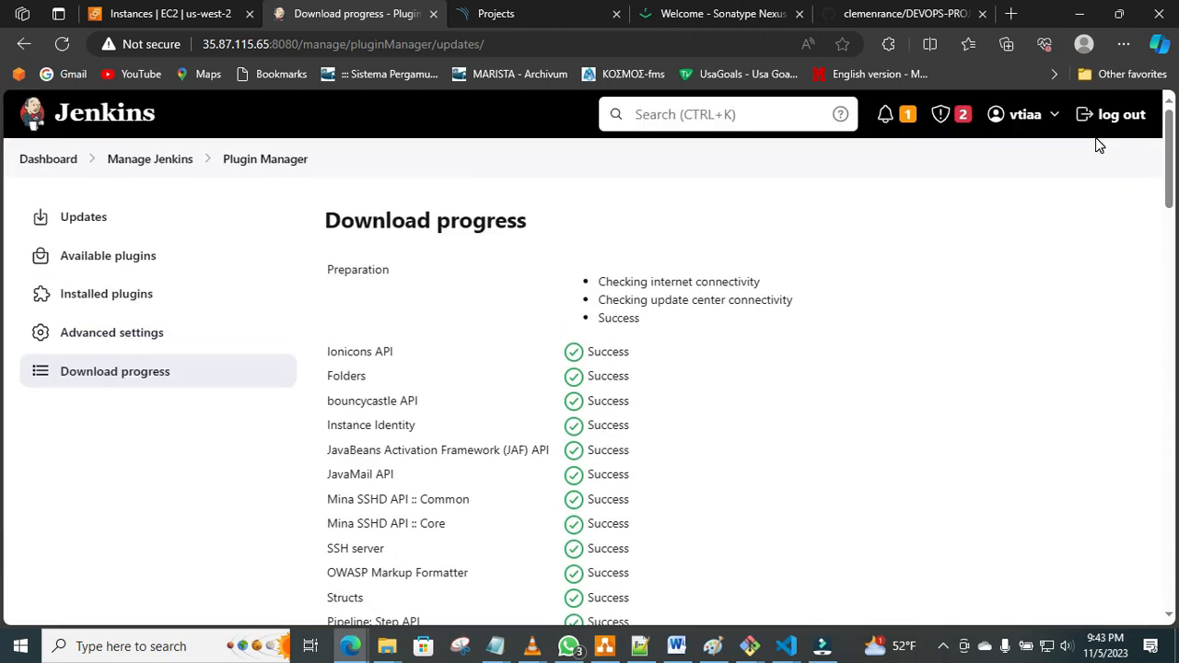
# Check the plugin list in the Word document and reopen the available plugins in Jenkins.
pyautogui.click(676, 654)
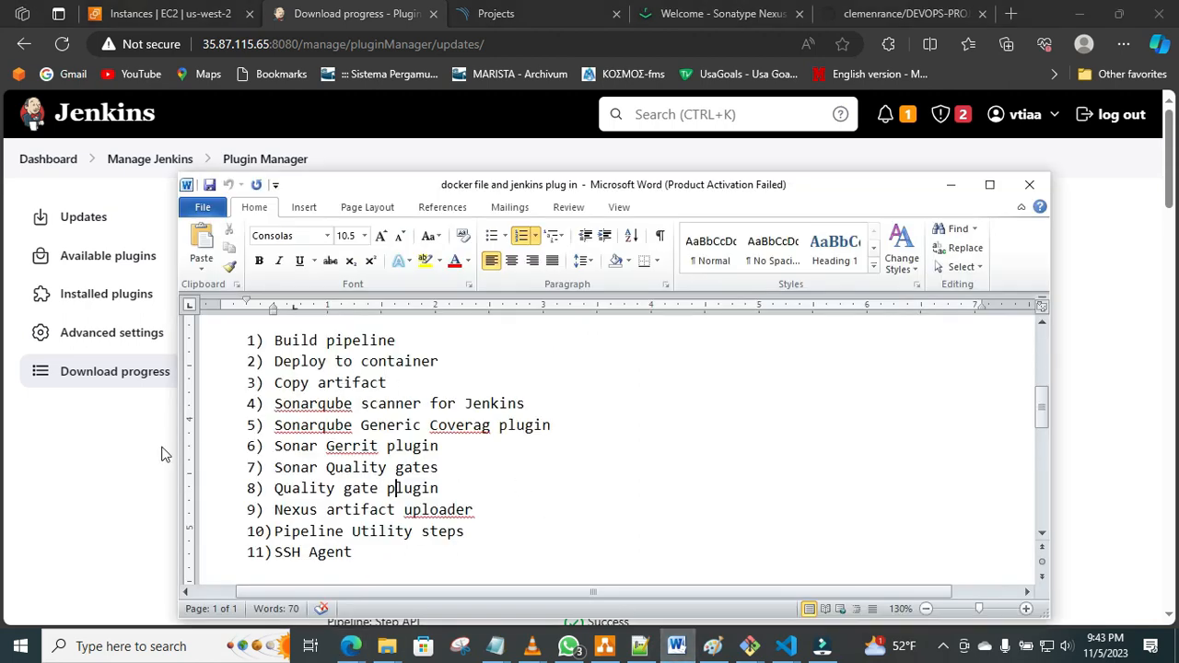
pyautogui.click(124, 472)
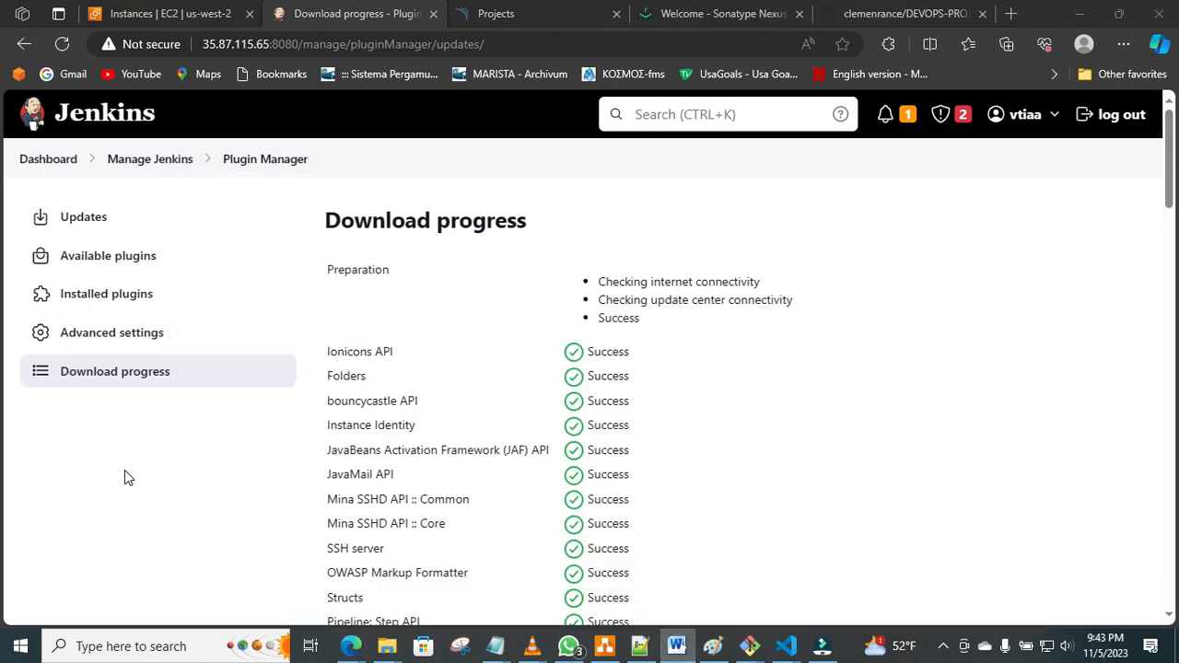
pyautogui.click(99, 258)
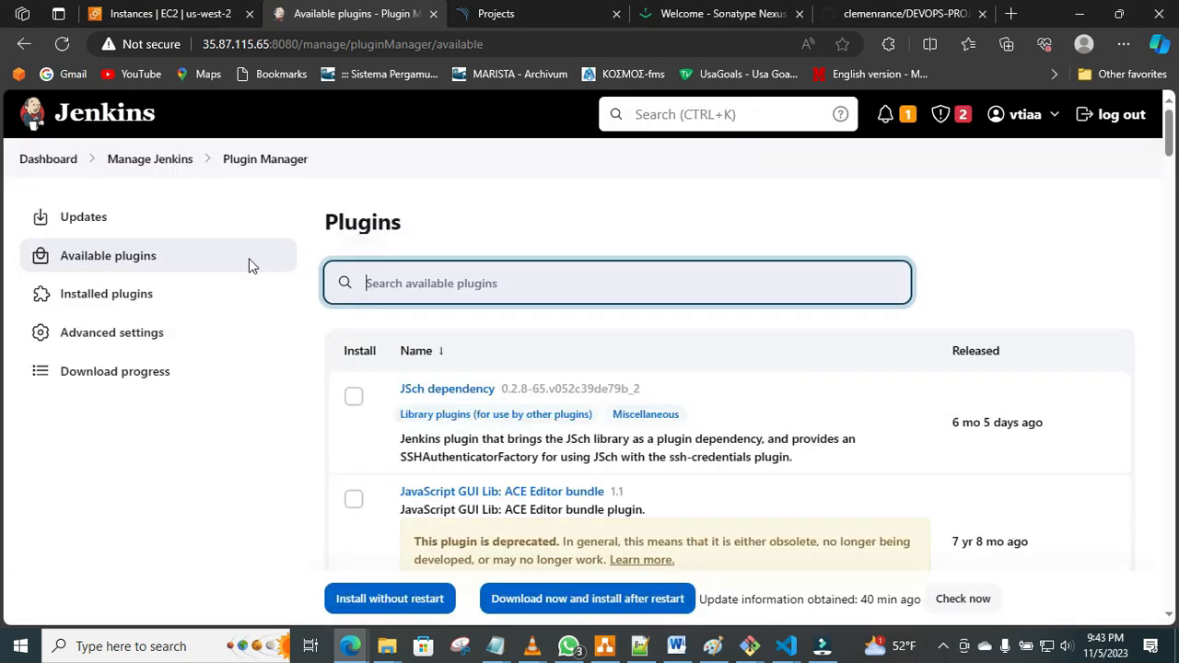
# Search the available plugins for "deploy to", install Deploy to container without restart, and check its download progress.
pyautogui.write('dep')
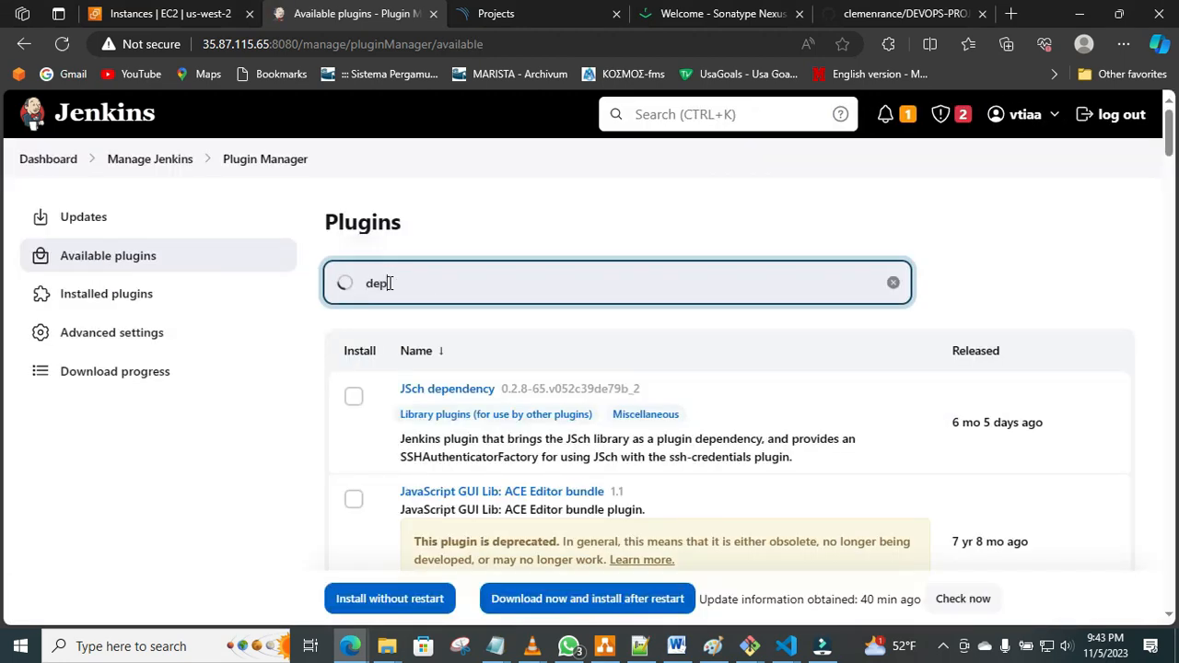
pyautogui.write('loy to')
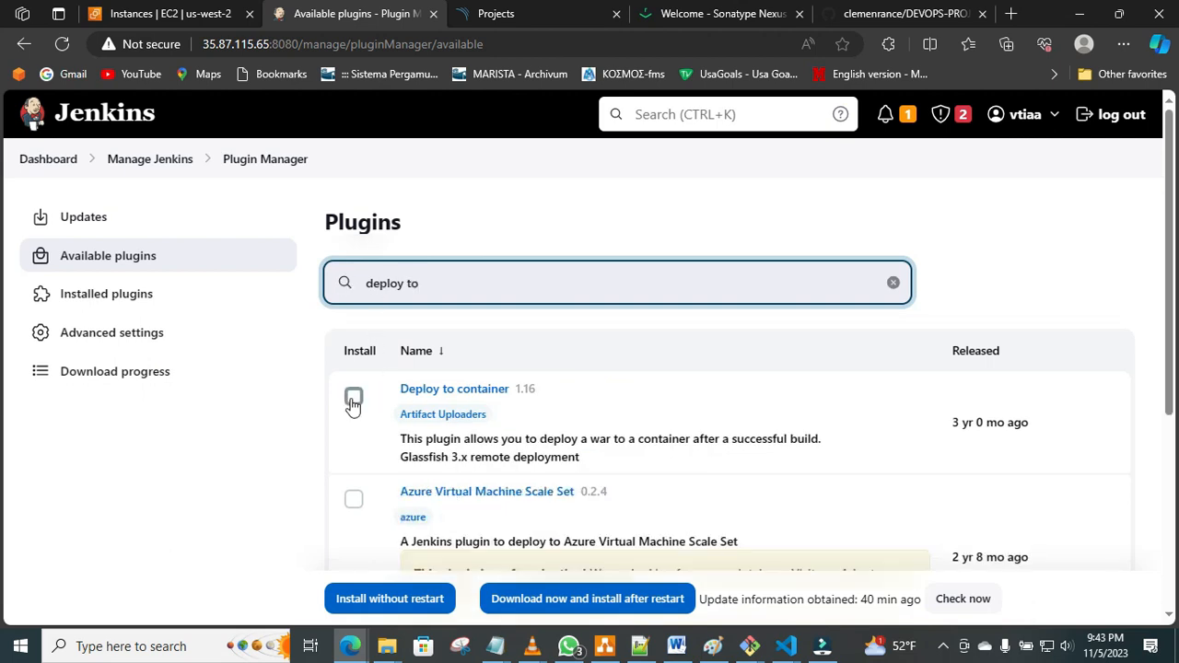
pyautogui.click(352, 398)
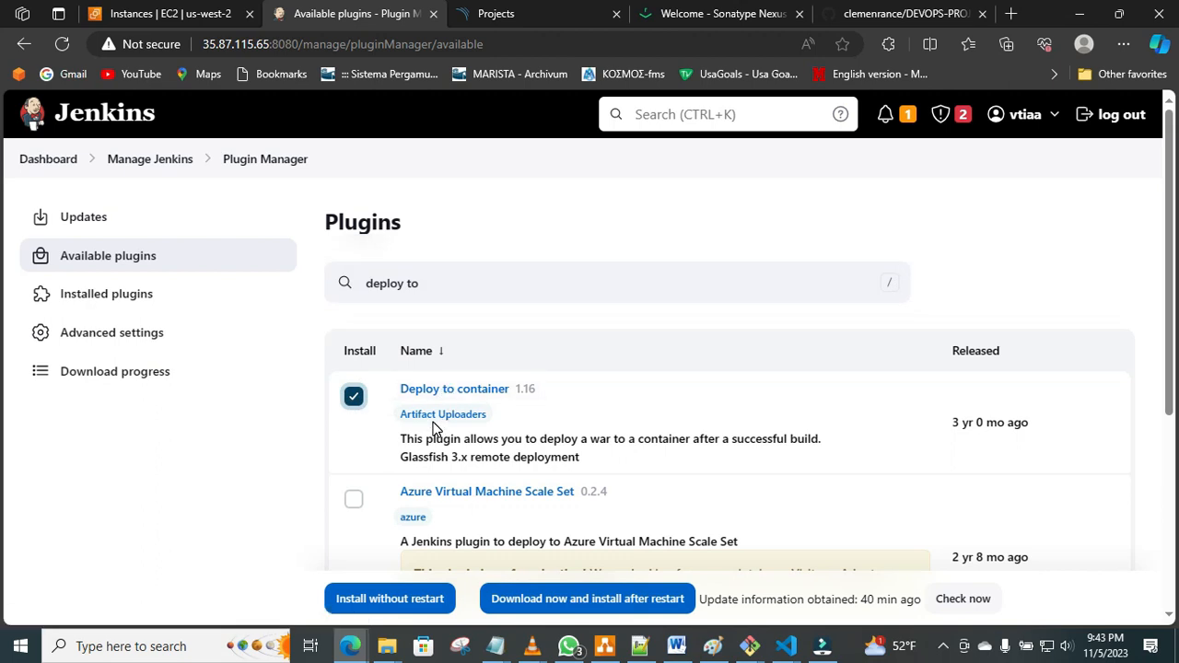
pyautogui.click(414, 601)
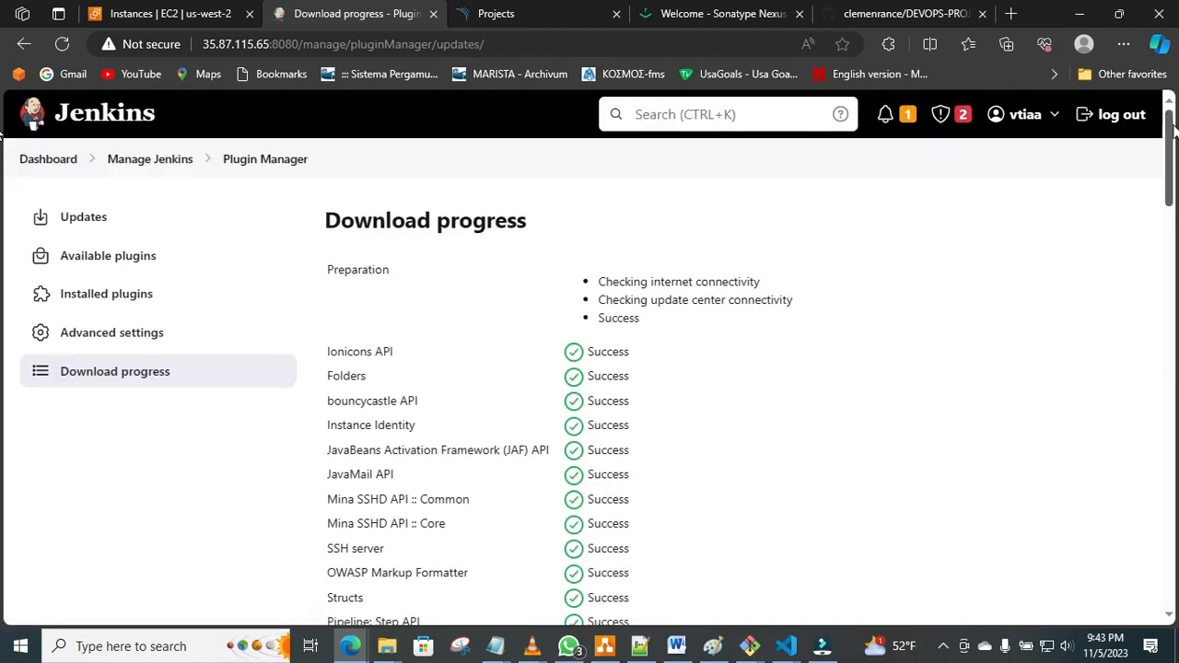
pyautogui.scroll(-15, 2, 454)
pyautogui.scroll(-6, 2, 454)
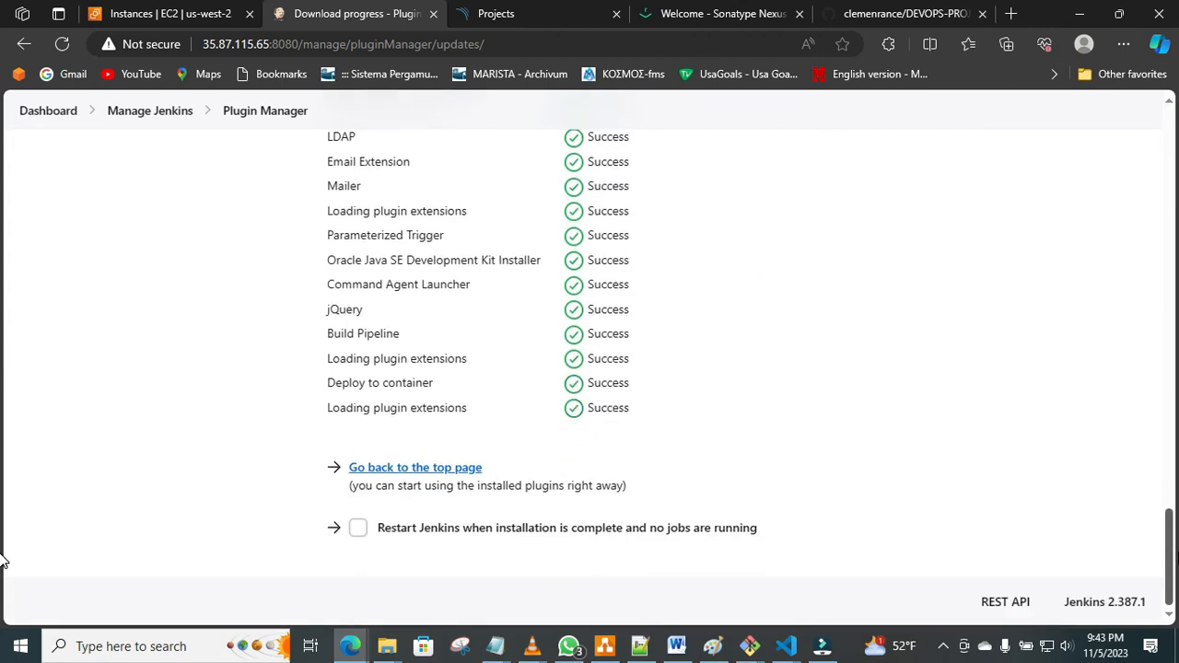
# Search the available plugins for "copy", install Copy Artifact without restart, and check its download progress.
pyautogui.moveTo(1169, 548); pyautogui.dragTo(1173, 139)
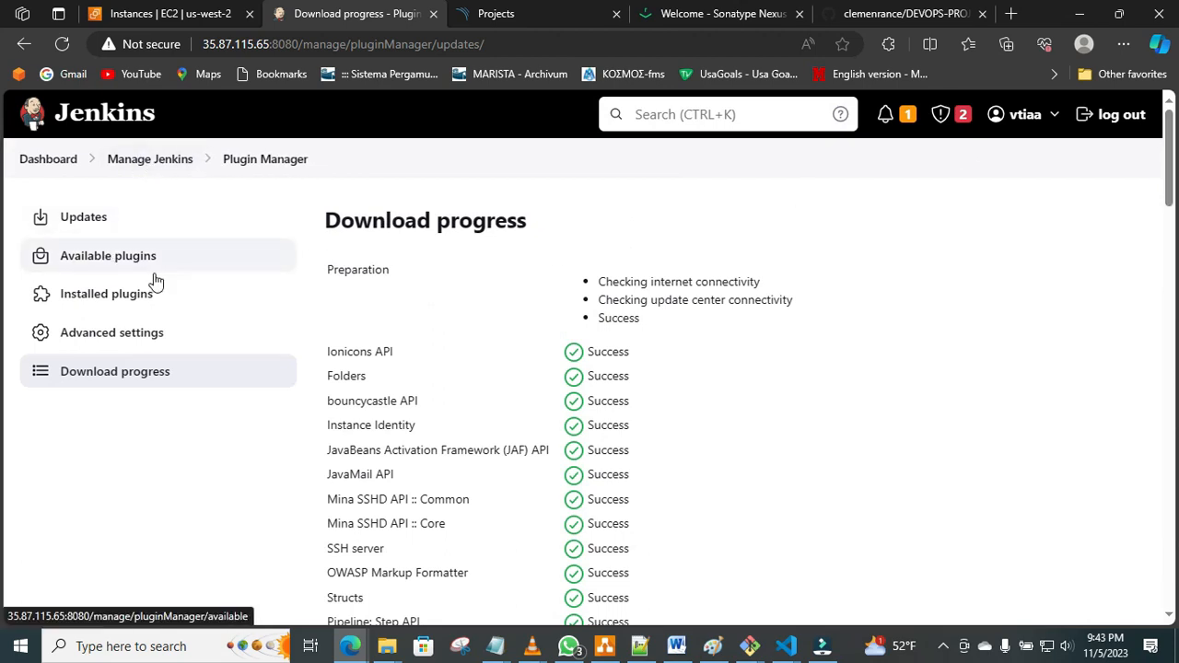
pyautogui.click(677, 647)
pyautogui.click(118, 258)
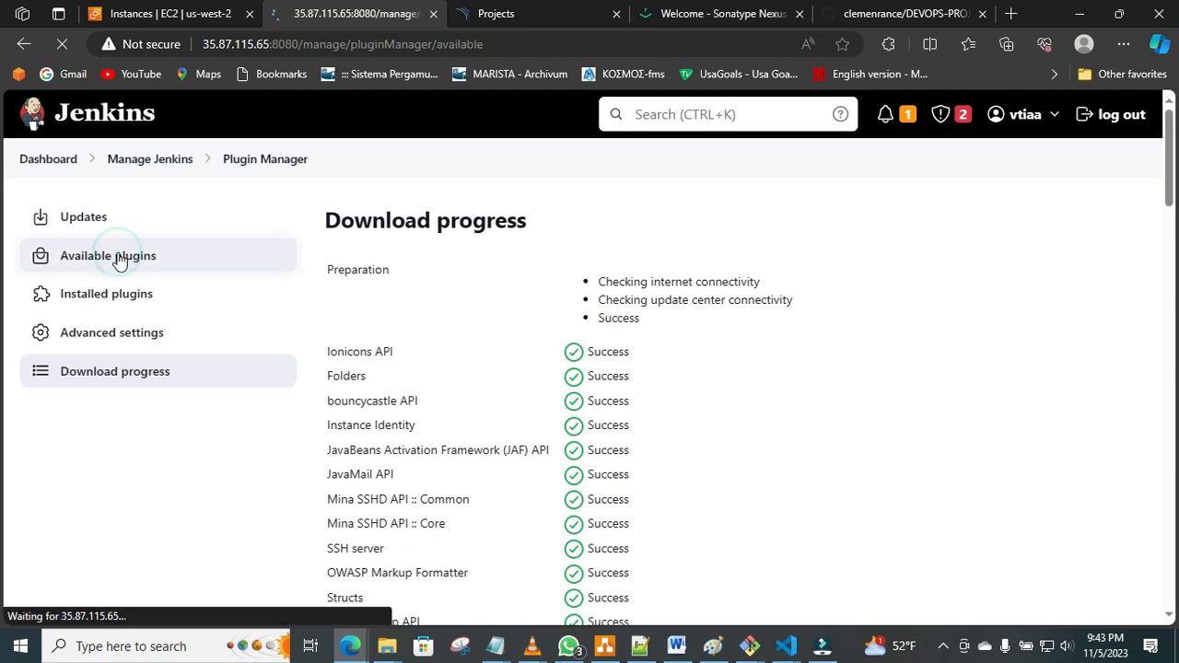
pyautogui.write('copy')
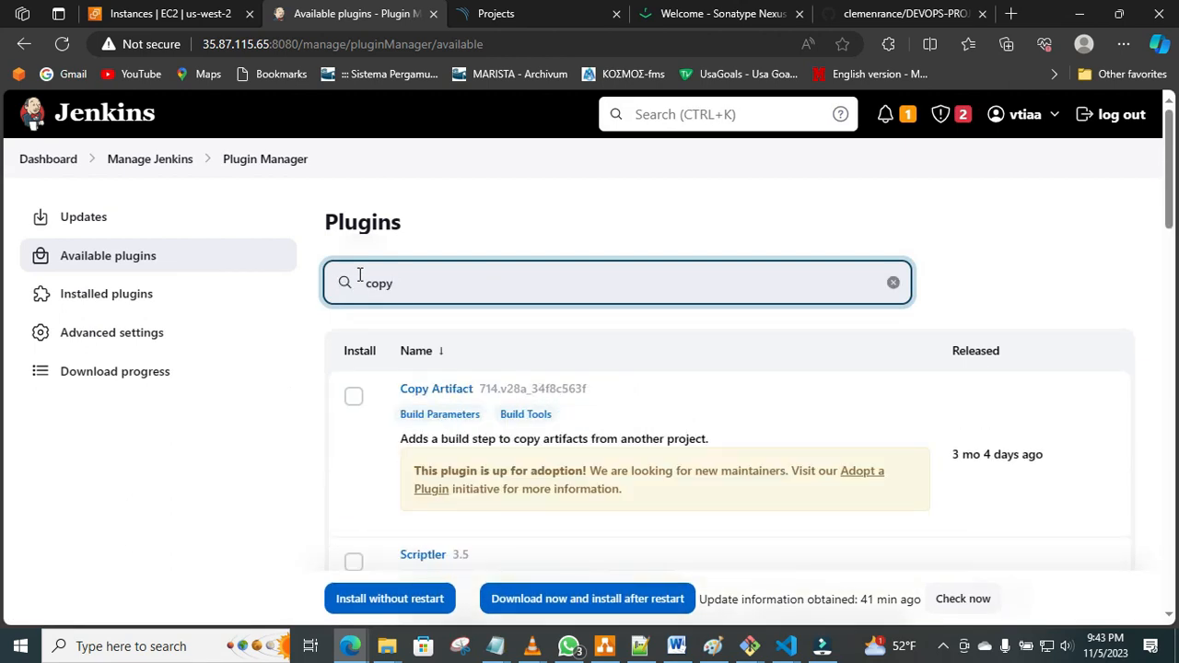
pyautogui.click(355, 407)
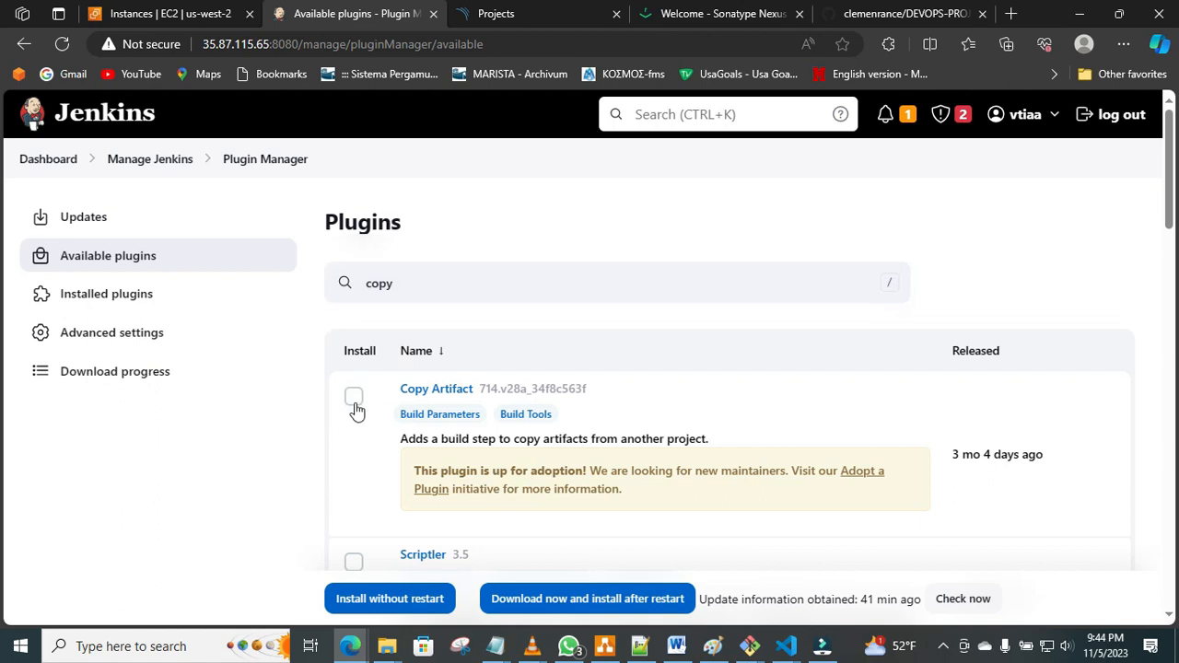
pyautogui.click(354, 398)
pyautogui.click(414, 599)
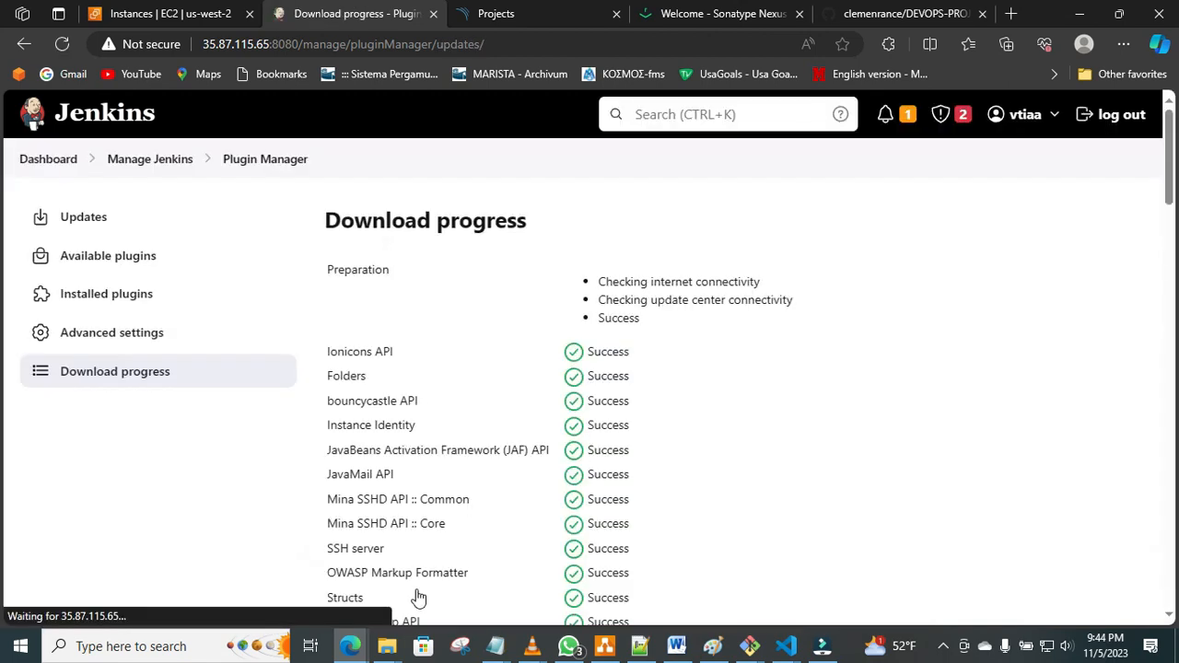
pyautogui.moveTo(1171, 170); pyautogui.dragTo(1174, 567)
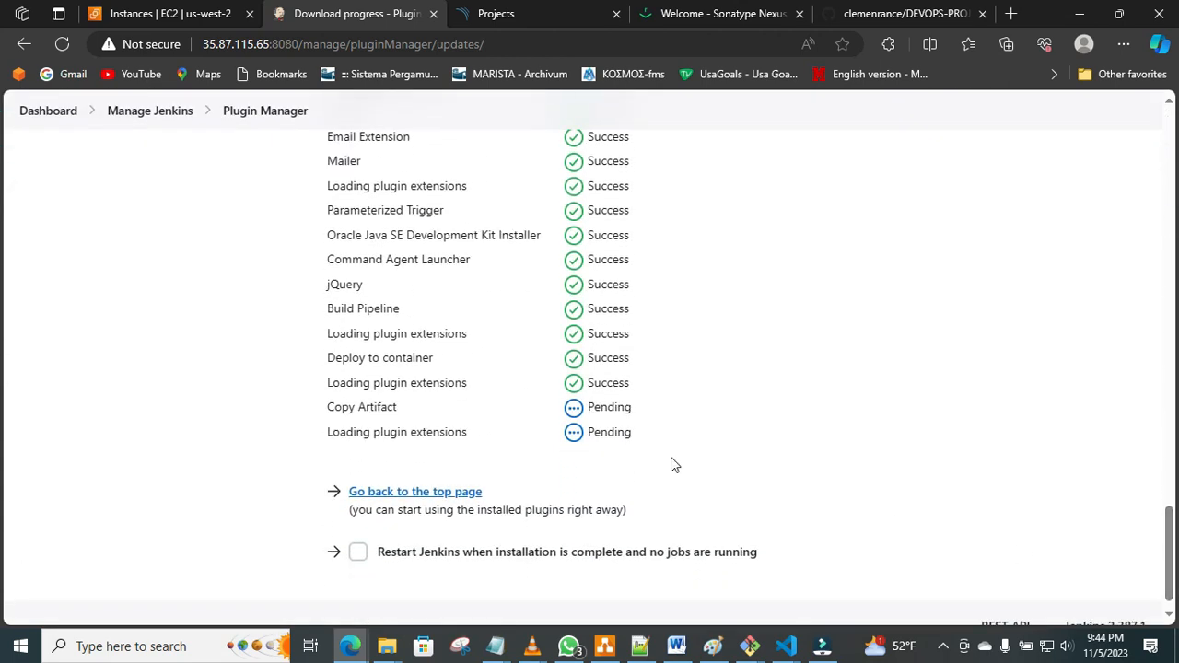
pyautogui.click(714, 421)
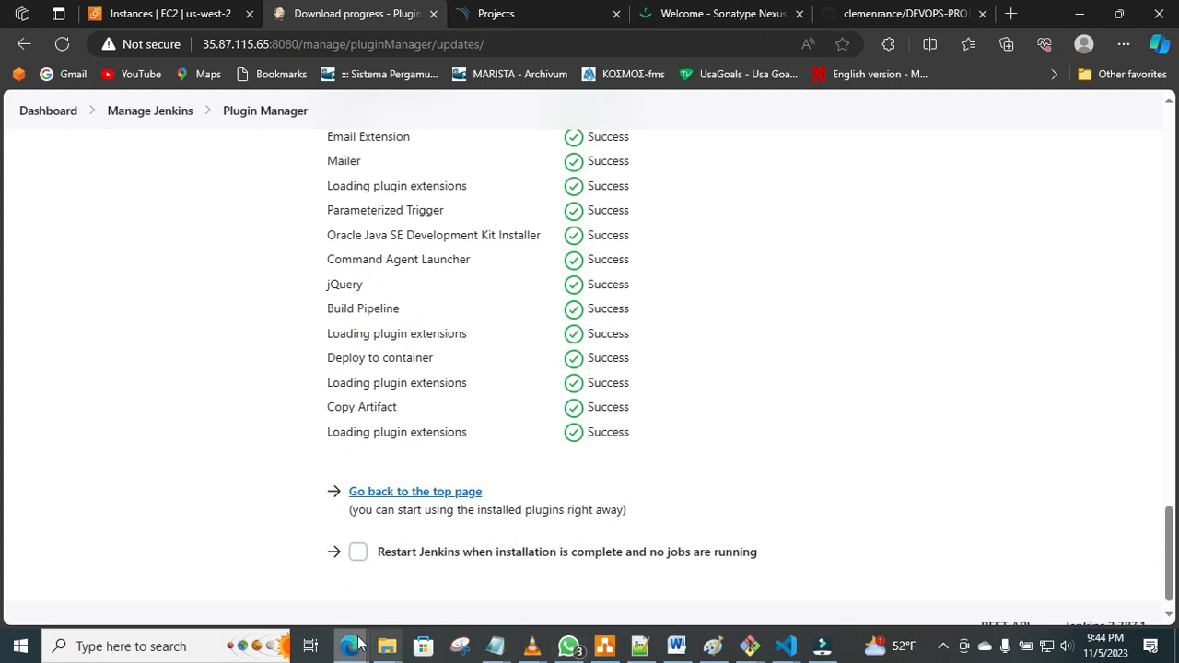
# Look up the next plugins in the Word list and return to the available plugins page in Jenkins.
pyautogui.click(679, 647)
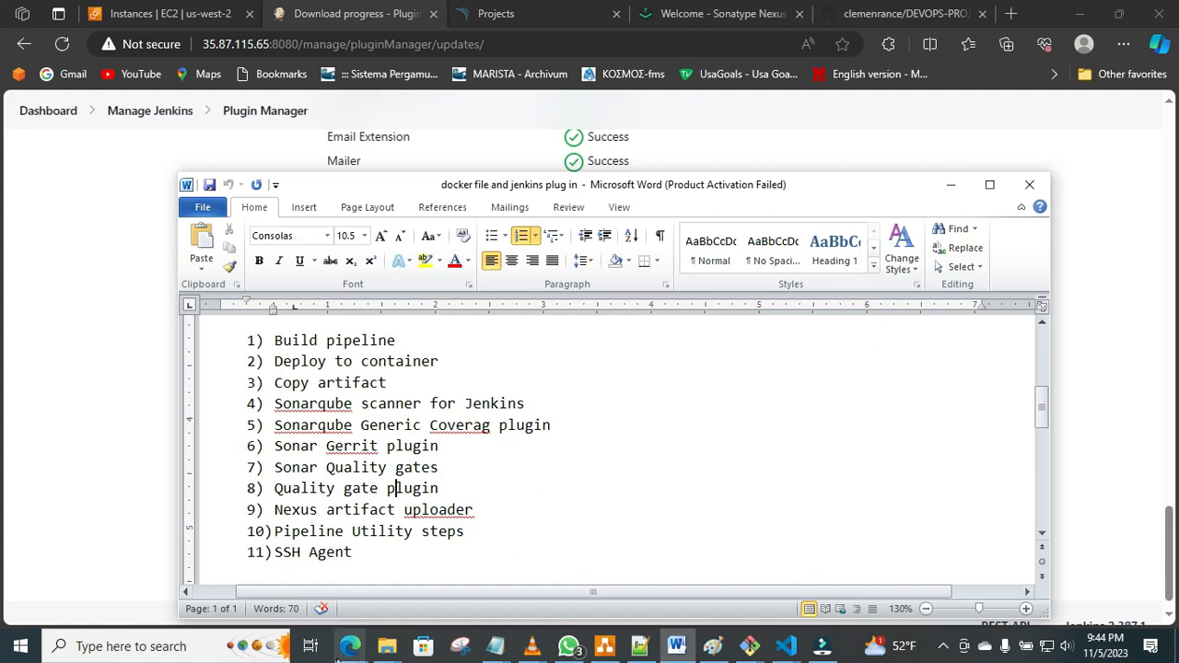
pyautogui.moveTo(349, 652)
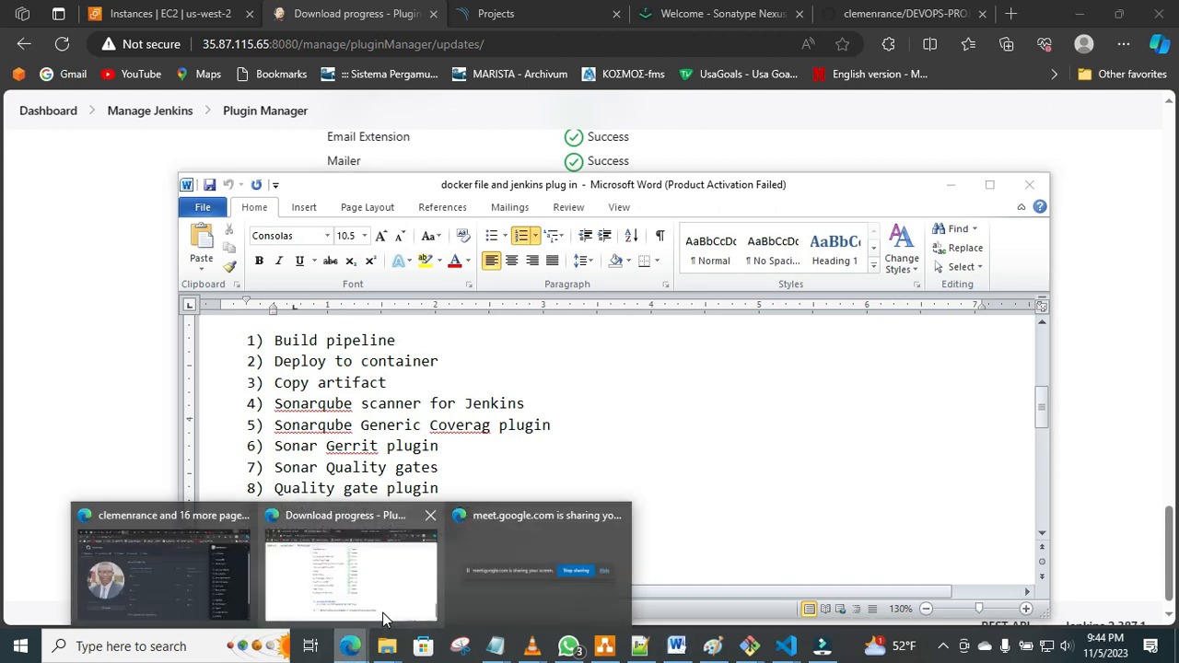
pyautogui.click(382, 615)
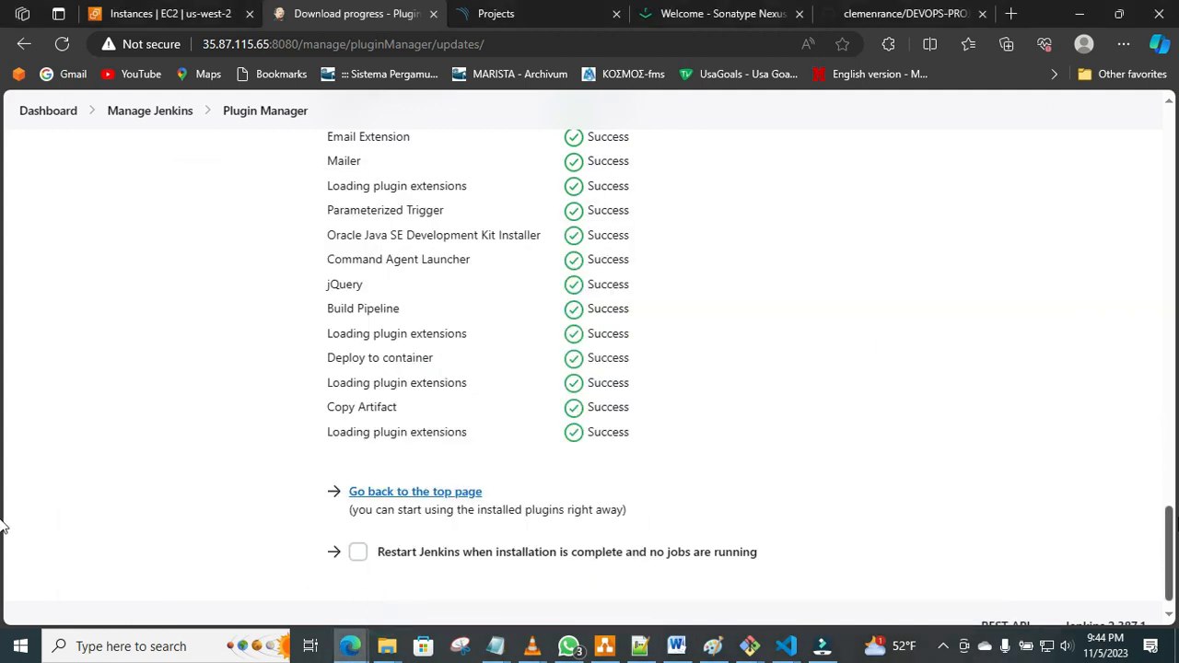
pyautogui.moveTo(1174, 530); pyautogui.dragTo(1137, 113)
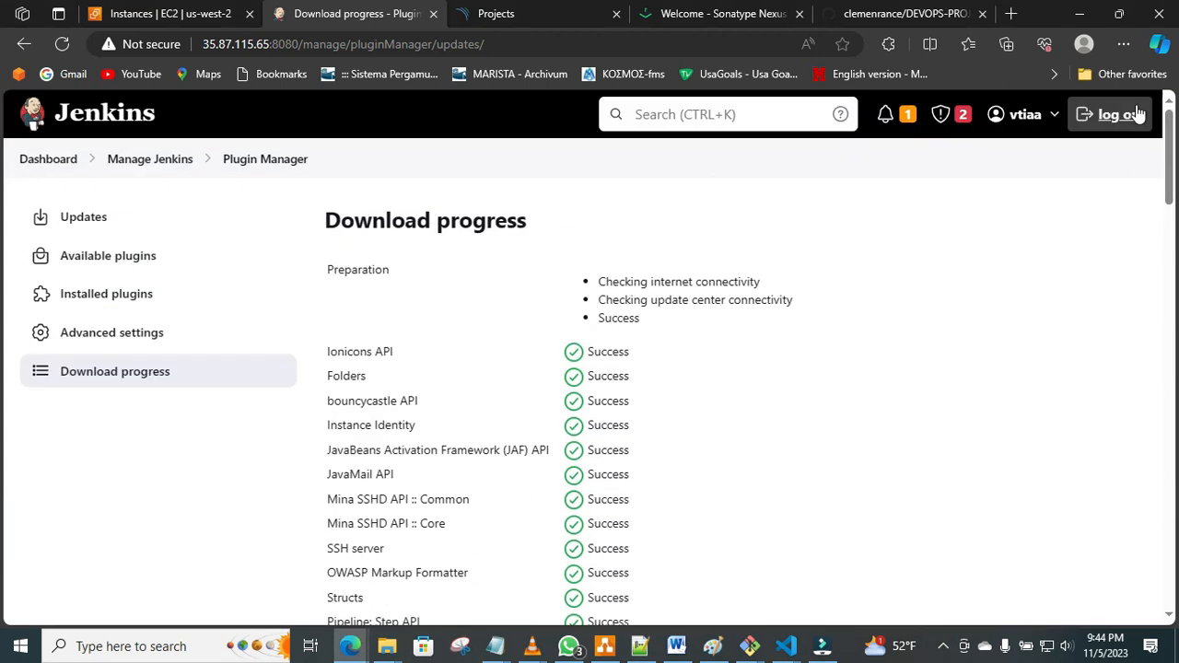
pyautogui.click(144, 262)
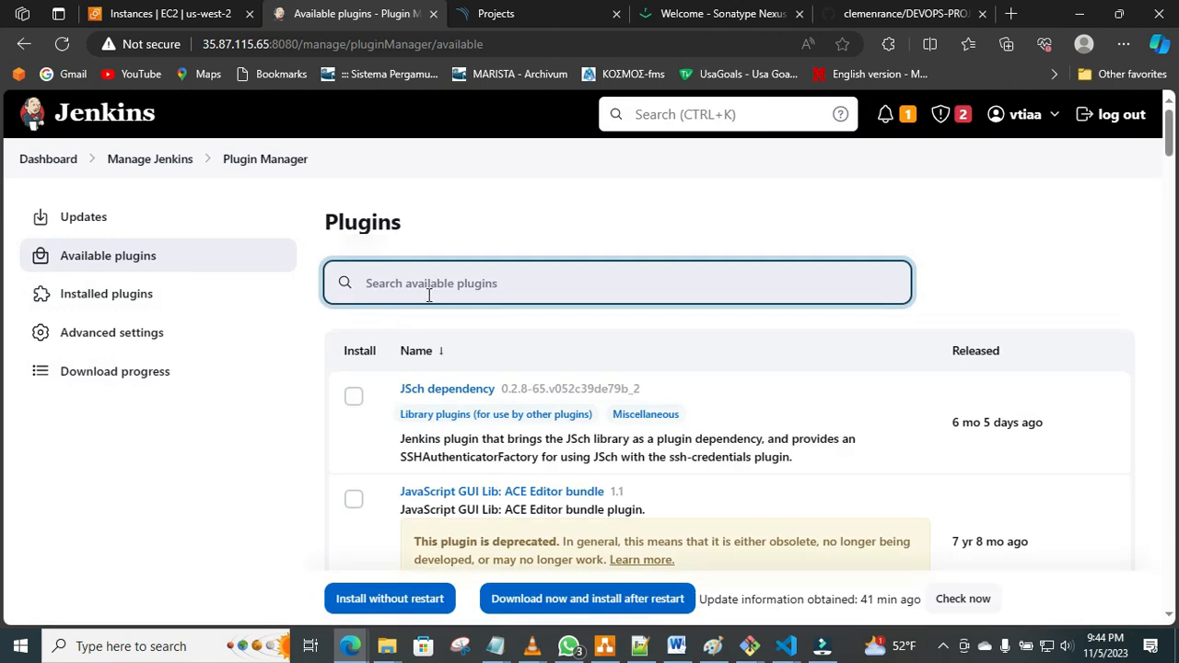
# Search the available plugins for "sonarqube" and broaden the search term to "sonar".
pyautogui.write('sonar')
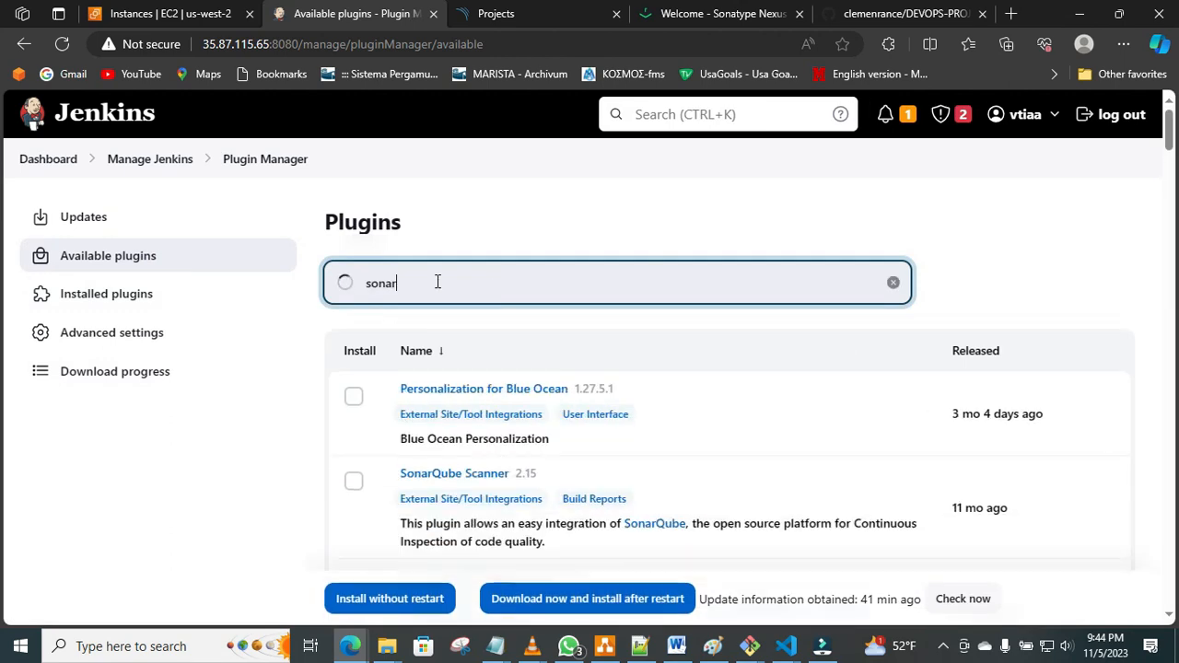
pyautogui.write('qube')
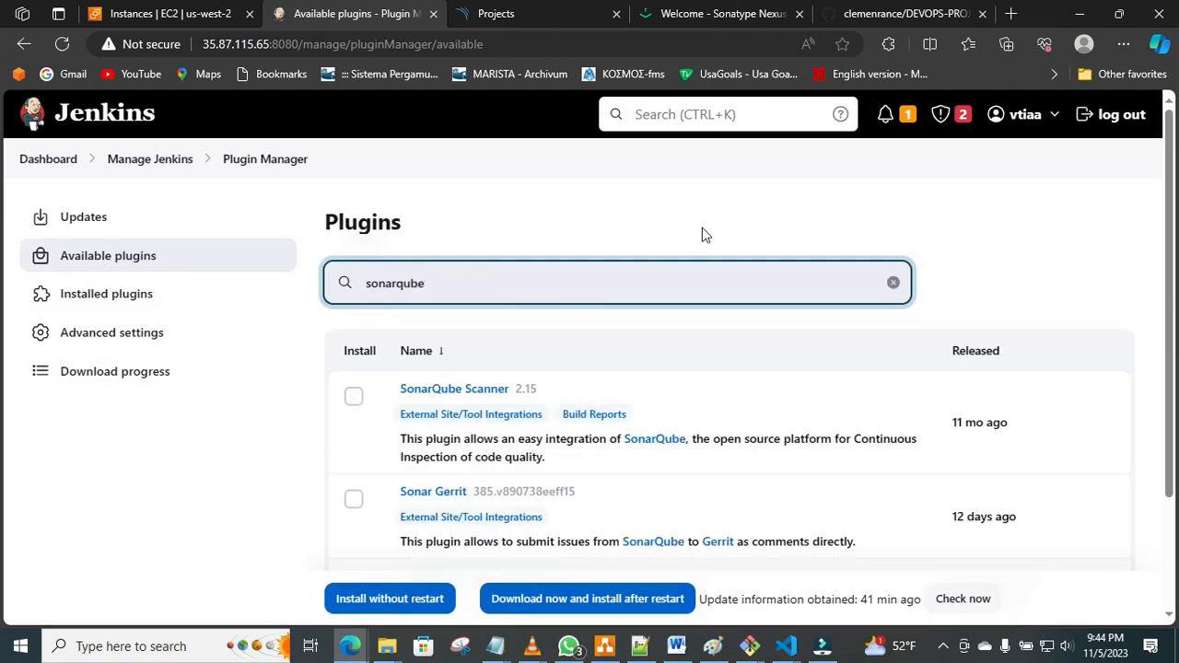
pyautogui.moveTo(1168, 188)
pyautogui.mouseDown()
pyautogui.moveTo(1172, 280)
pyautogui.moveTo(1174, 188)
pyautogui.mouseUp()
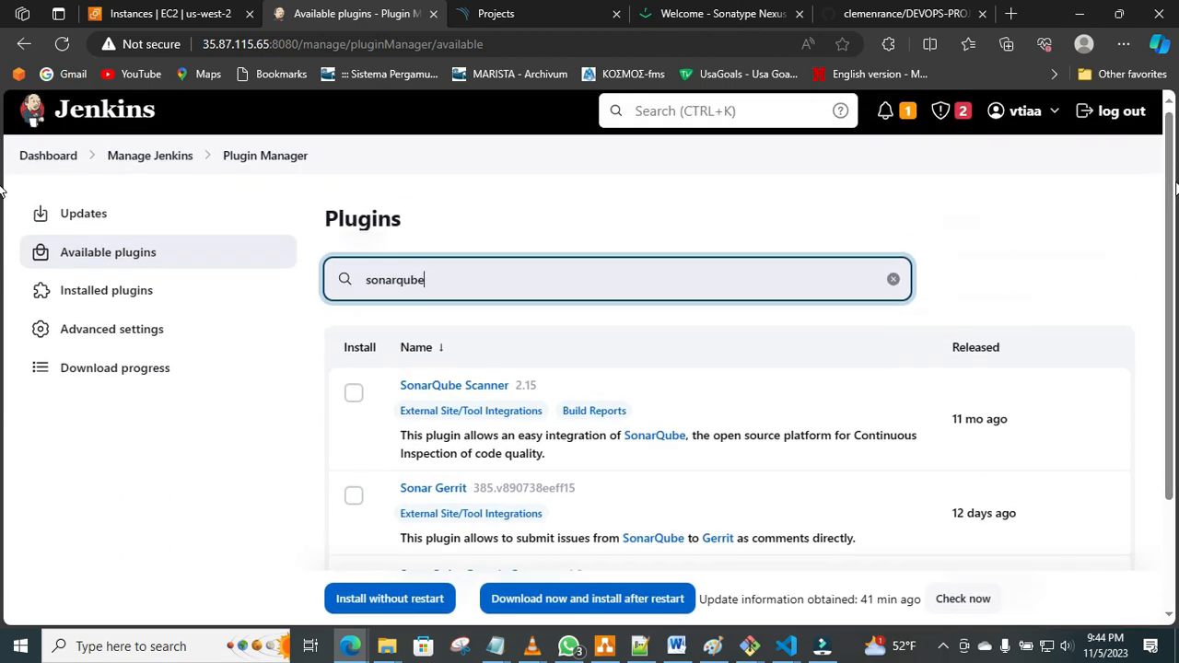
pyautogui.press('BackSpace')
pyautogui.press('BackSpace')
pyautogui.press('BackSpace')
pyautogui.press('BackSpace')
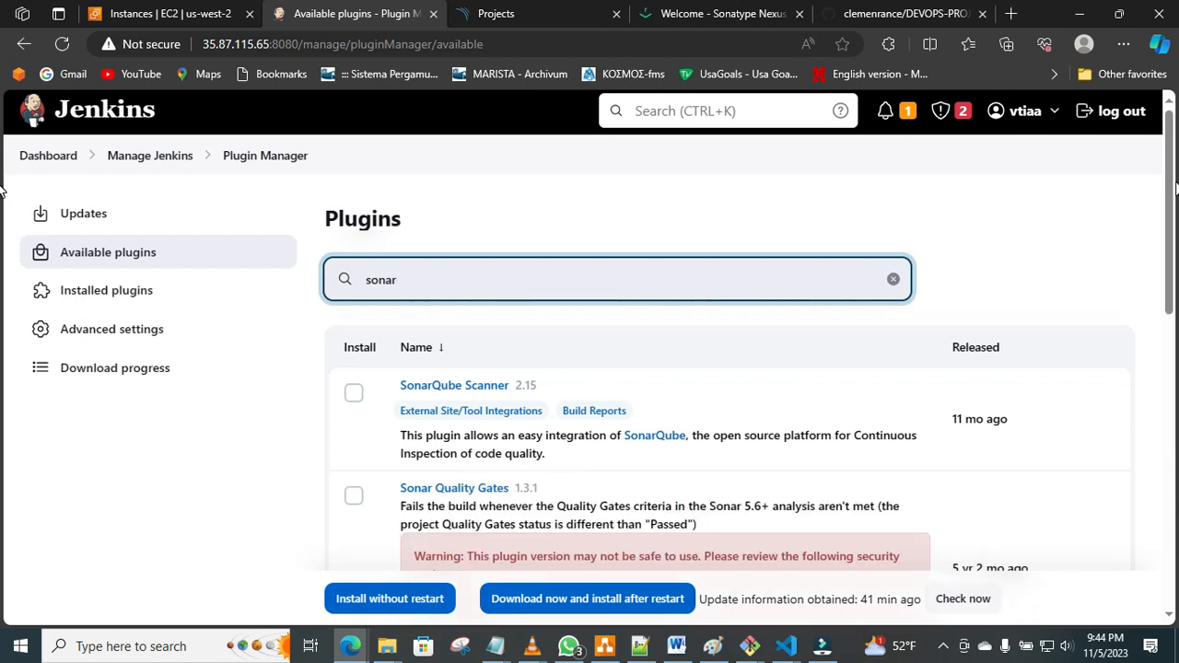
# Select SonarQube Scanner, Sonar Quality Gates, Quality Gates, Sonar Gerrit and SonarQube Generic Coverage for installation.
pyautogui.moveTo(1173, 189); pyautogui.dragTo(1169, 222)
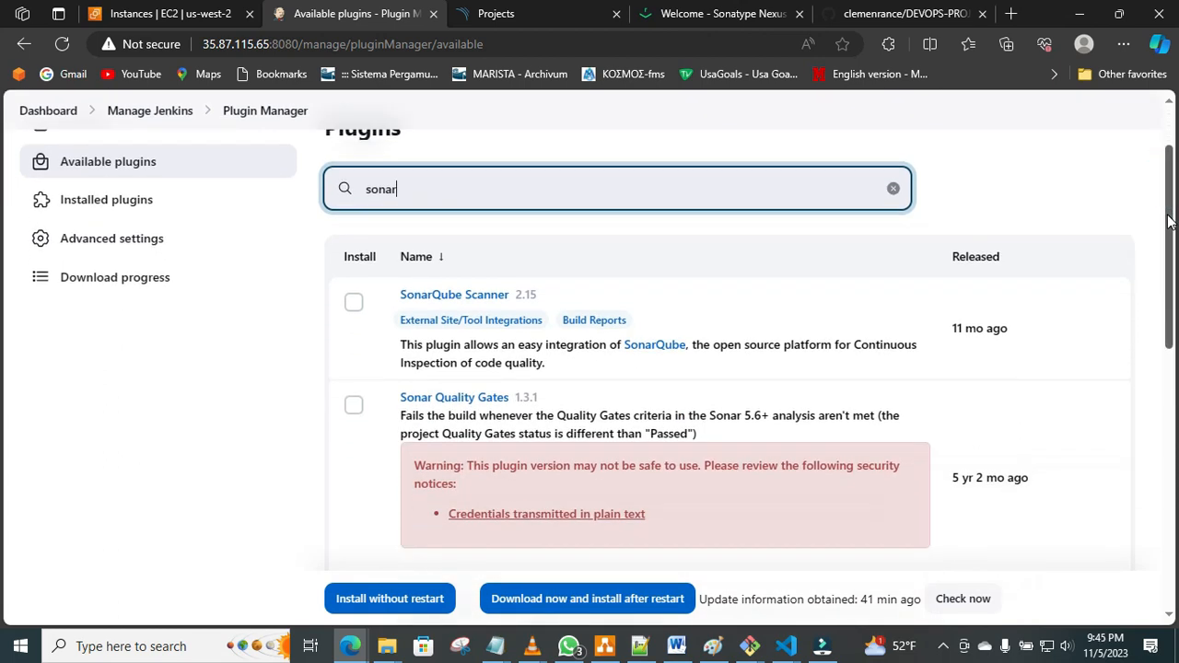
pyautogui.click(353, 304)
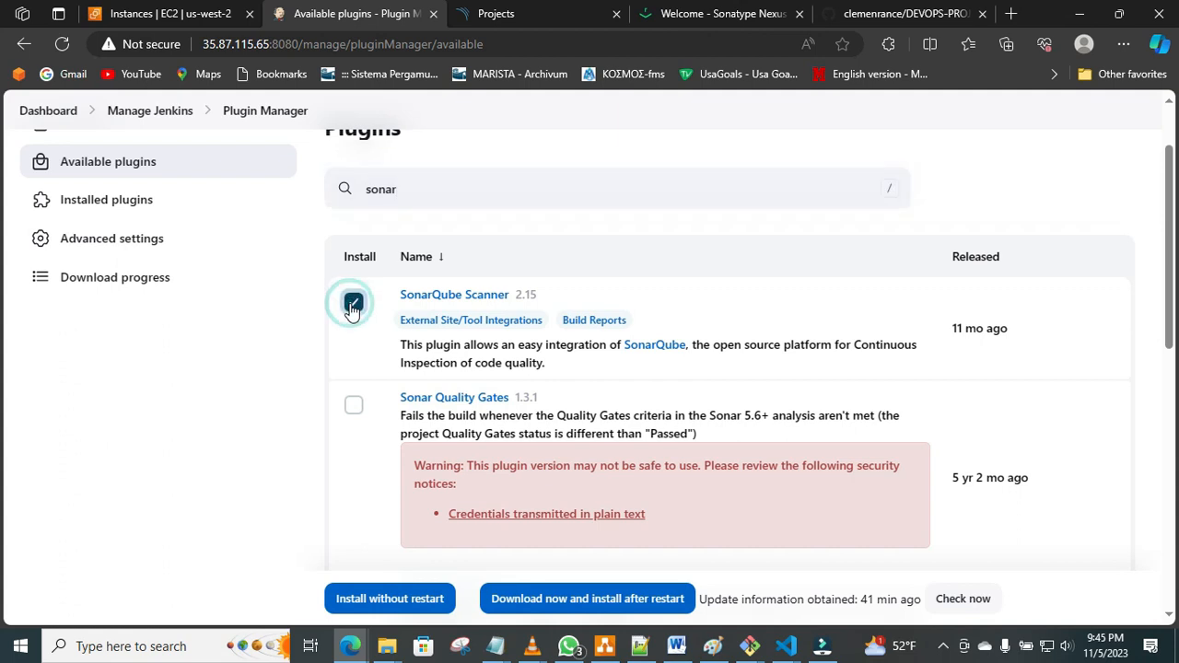
pyautogui.click(355, 411)
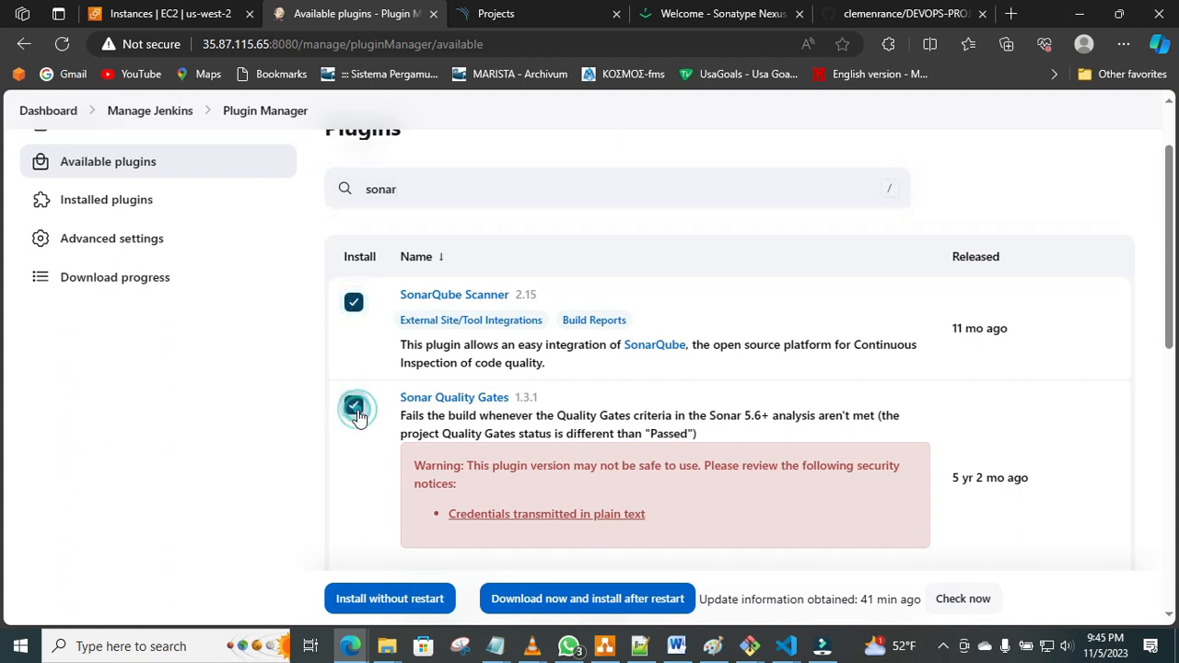
pyautogui.moveTo(1168, 161); pyautogui.dragTo(1171, 196)
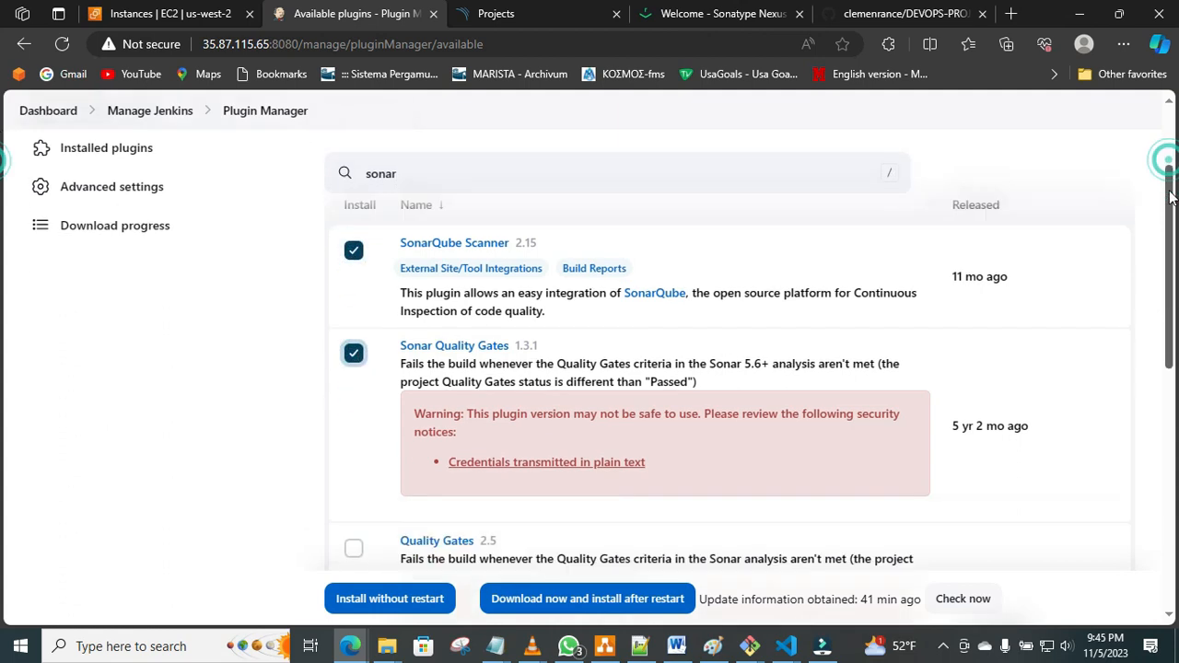
pyautogui.scroll(-2, 1170, 196)
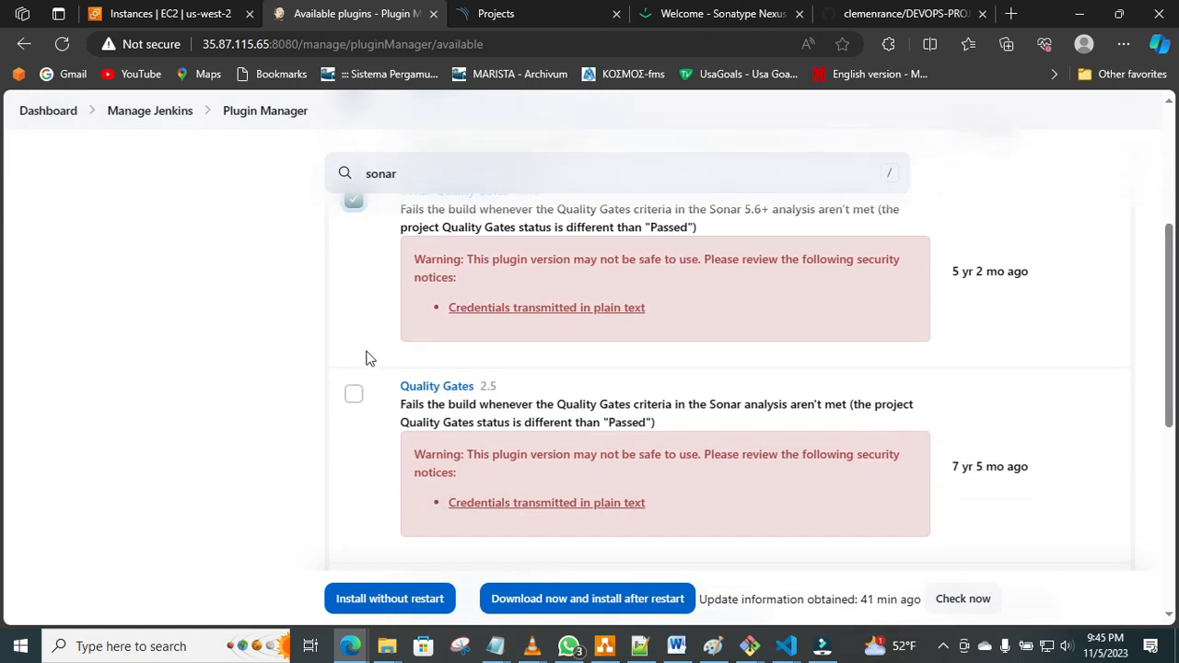
pyautogui.click(353, 396)
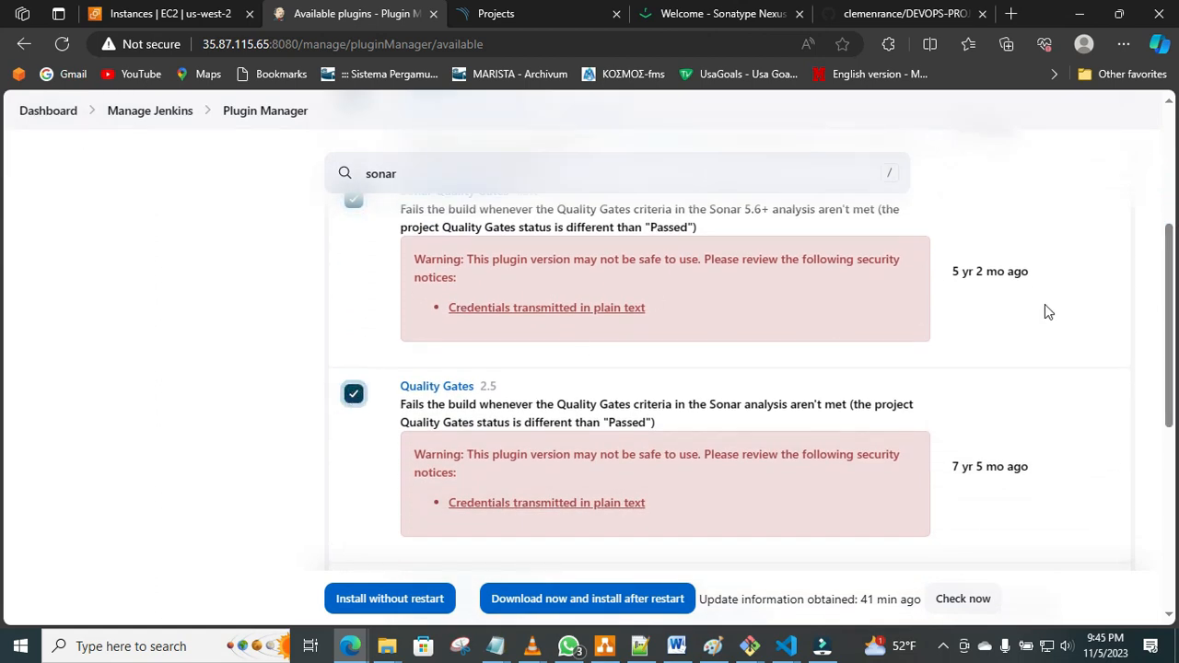
pyautogui.scroll(-3, 2, 373)
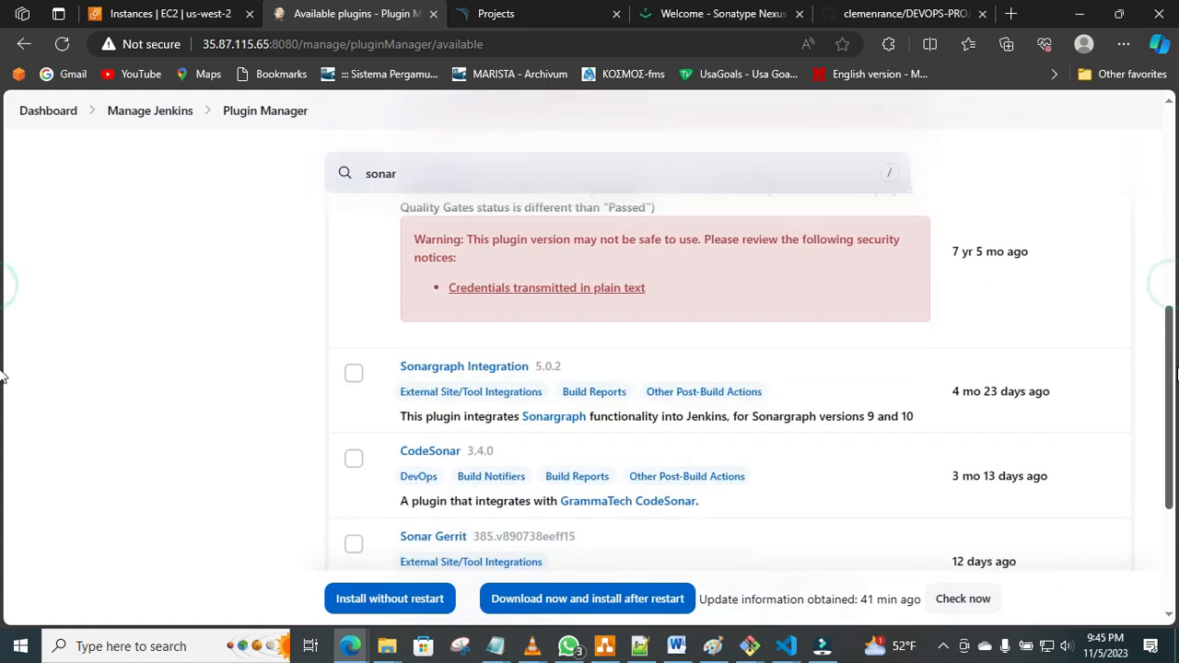
pyautogui.scroll(-2, 2, 378)
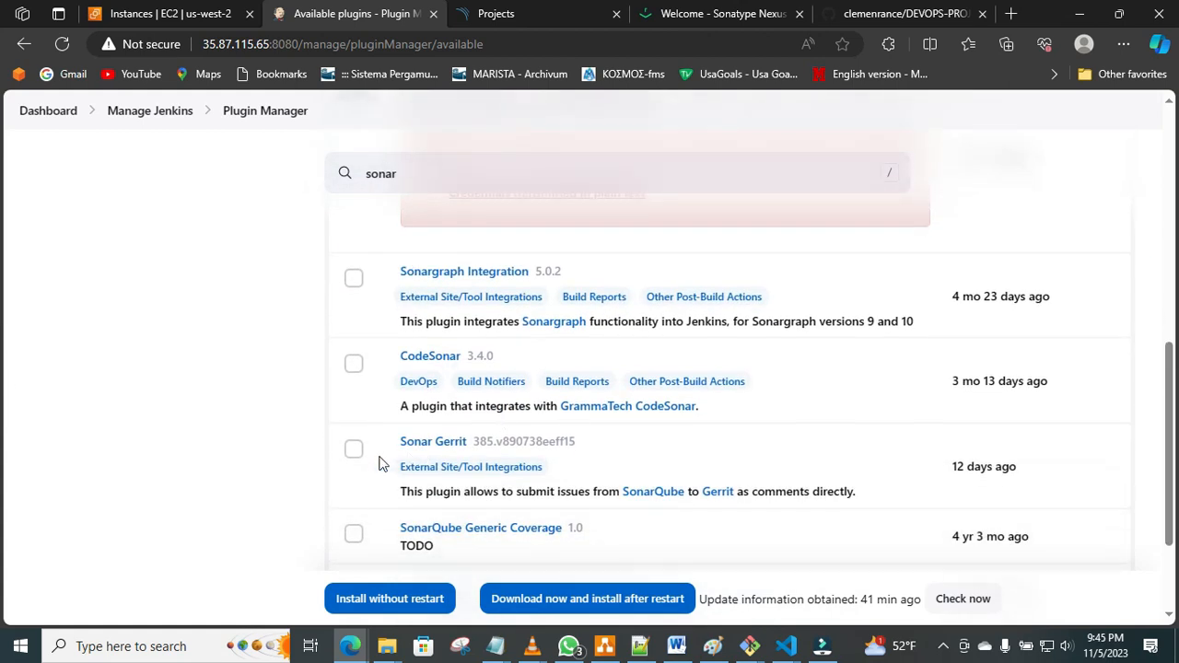
pyautogui.click(354, 451)
pyautogui.click(353, 534)
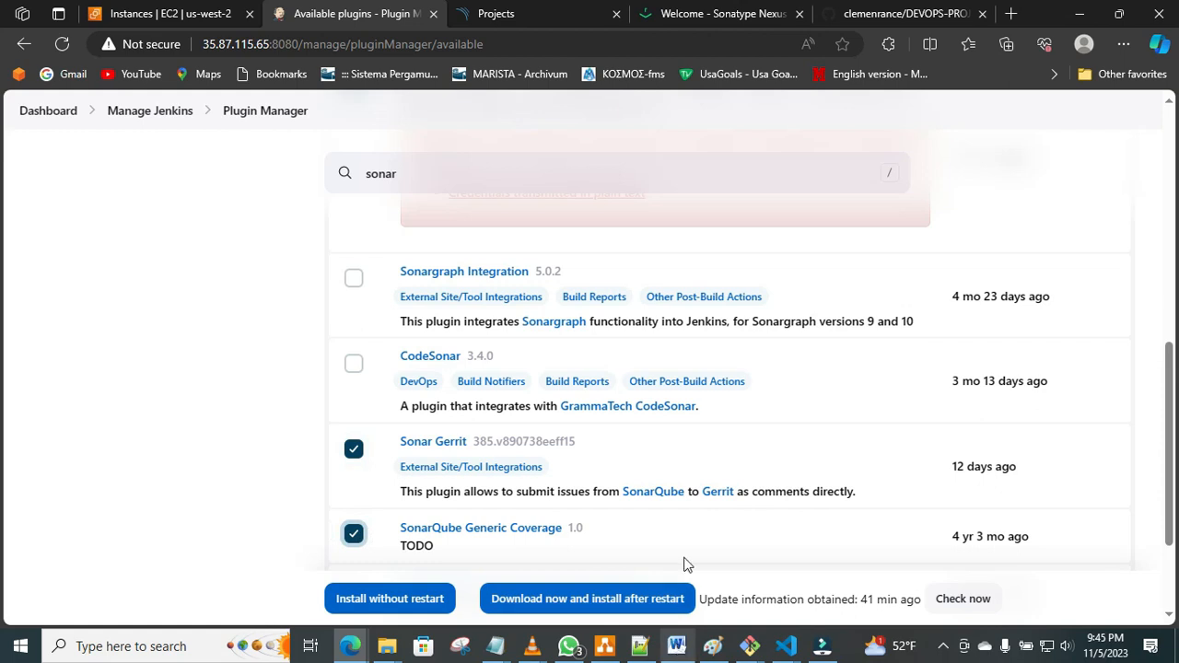
# Compare the selected Sonar and quality gate plugins with the numbered list in the Word document.
pyautogui.moveTo(1170, 489); pyautogui.dragTo(1166, 453)
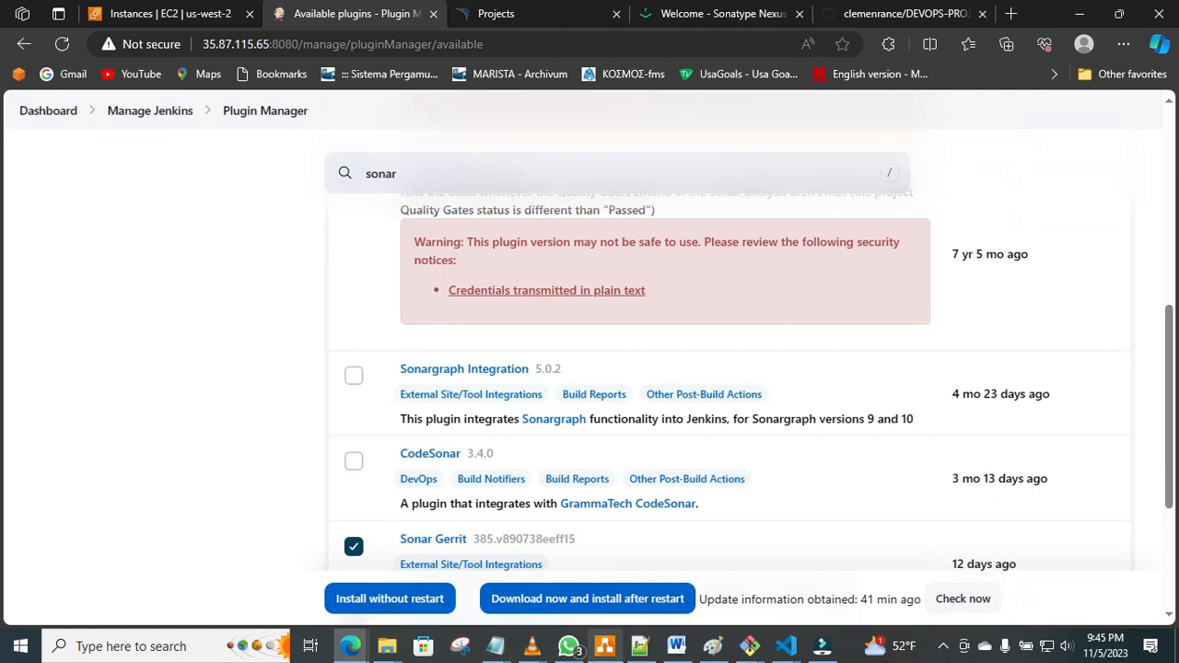
pyautogui.click(676, 646)
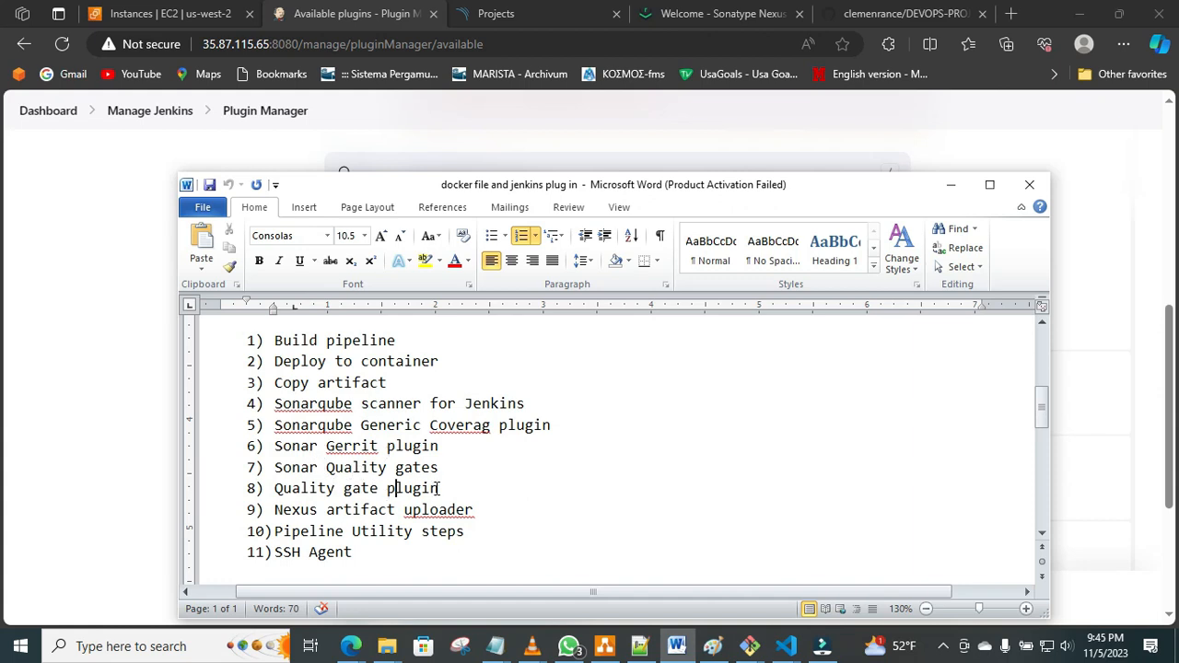
# Check the Sonar and quality gate entries in the Word list, and install the selected plugins in Jenkins without restart.
pyautogui.moveTo(444, 489); pyautogui.dragTo(269, 411)
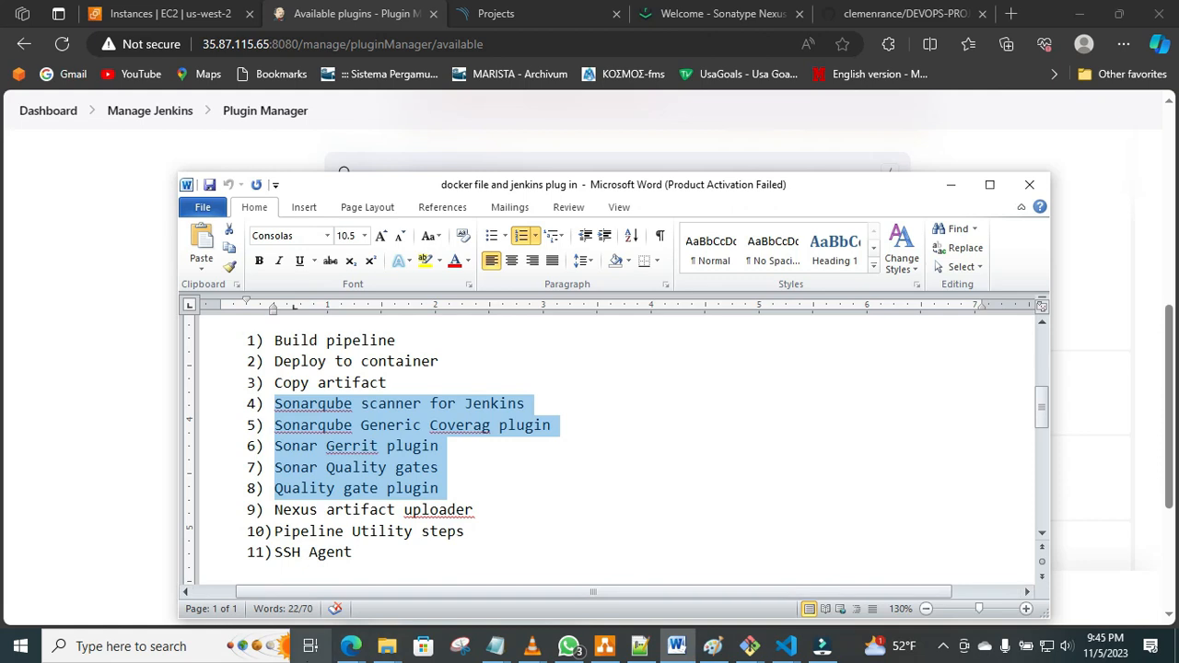
pyautogui.click(142, 570)
pyautogui.click(358, 597)
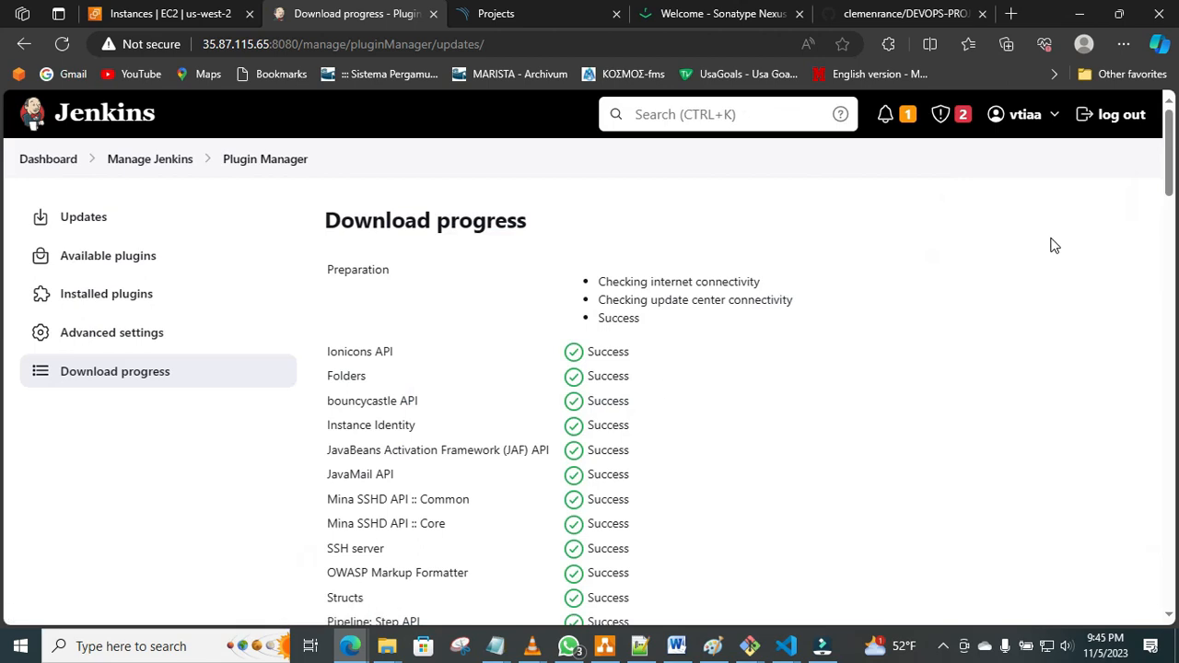
pyautogui.moveTo(1170, 171); pyautogui.dragTo(2, 572)
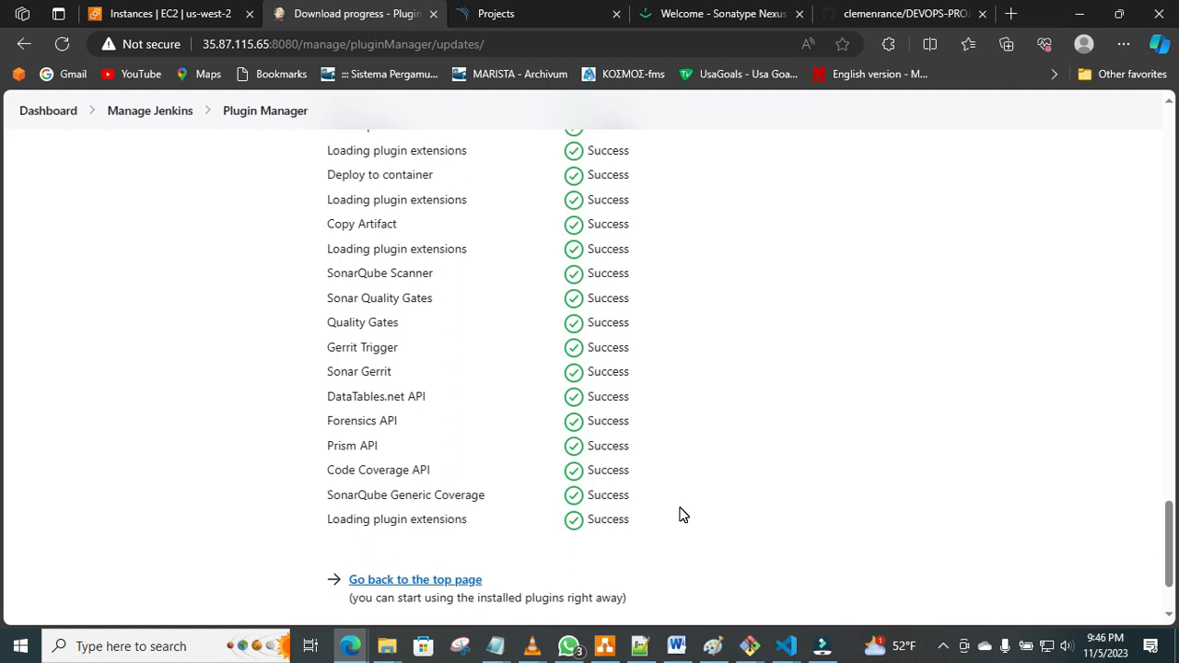
# Check the Word list for the next plugin, search Jenkins' available plugins for "nexus" and install Nexus Artifact Uploader without restart.
pyautogui.click(676, 646)
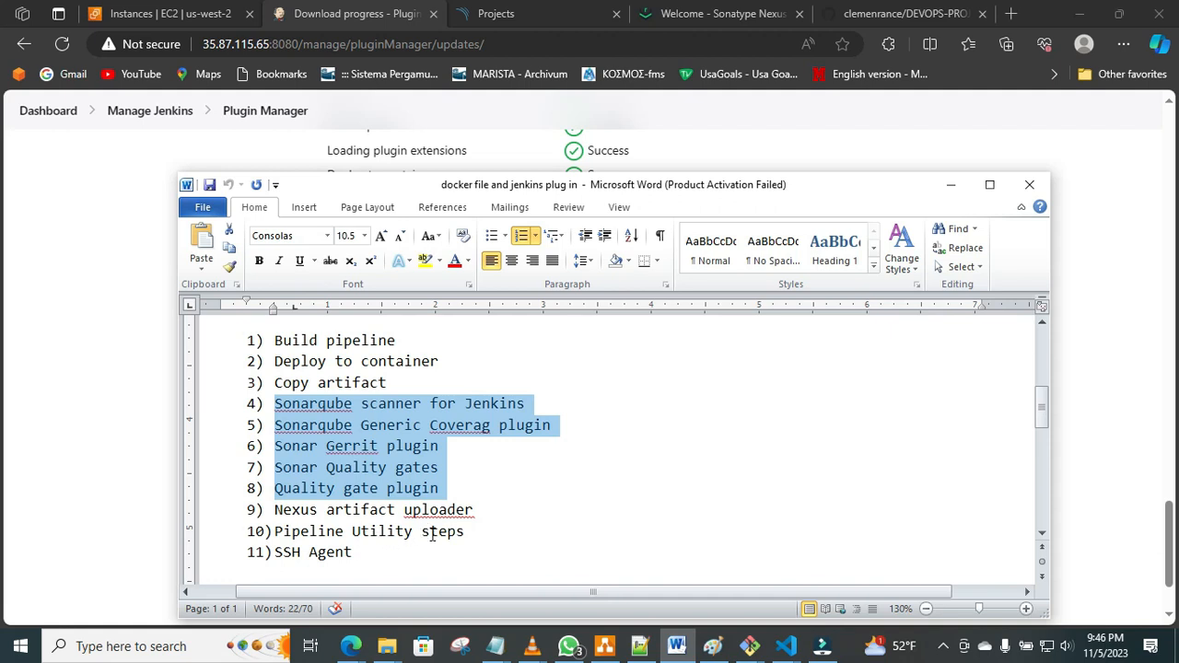
pyautogui.click(96, 496)
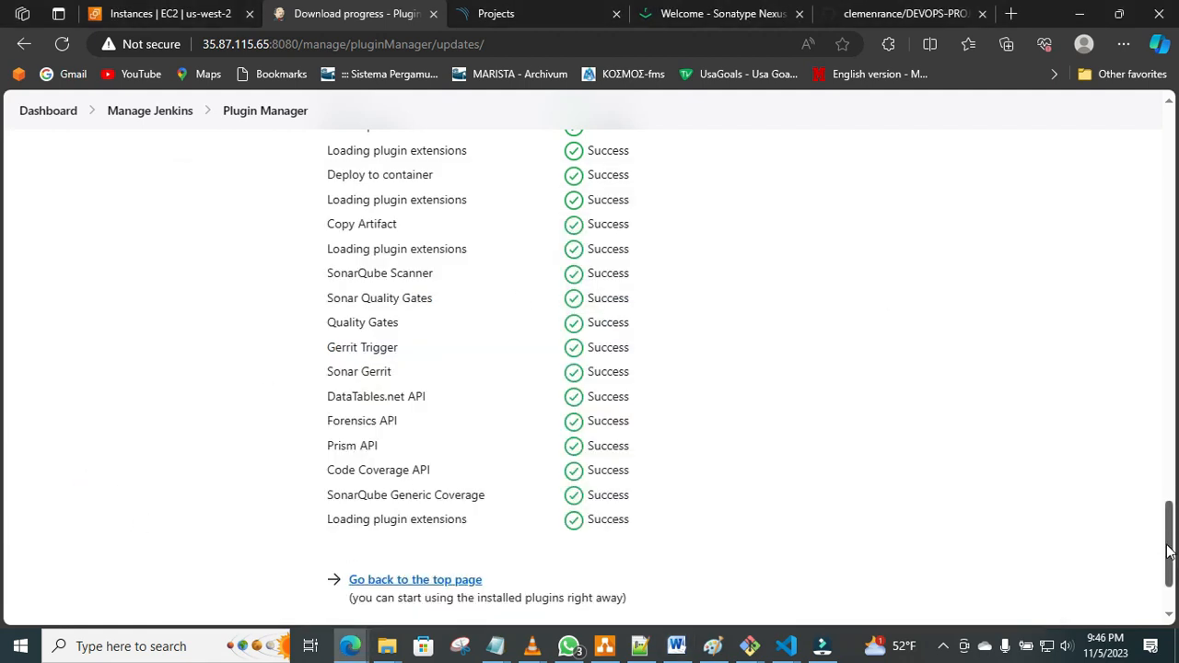
pyautogui.press('Home')
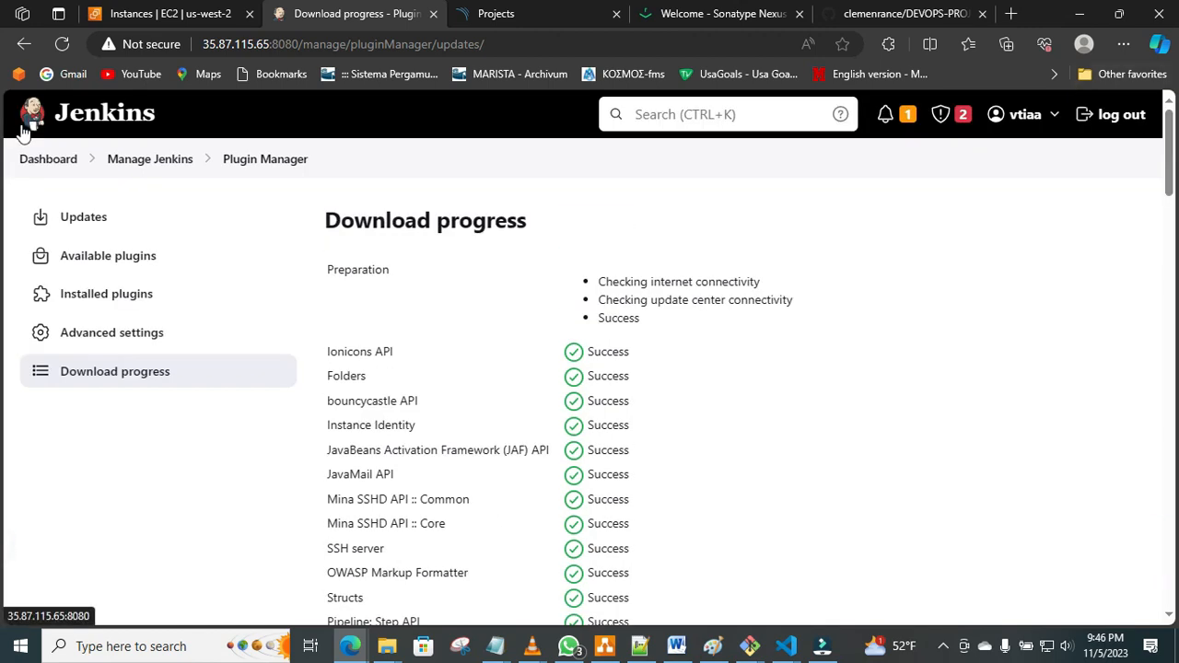
pyautogui.click(89, 252)
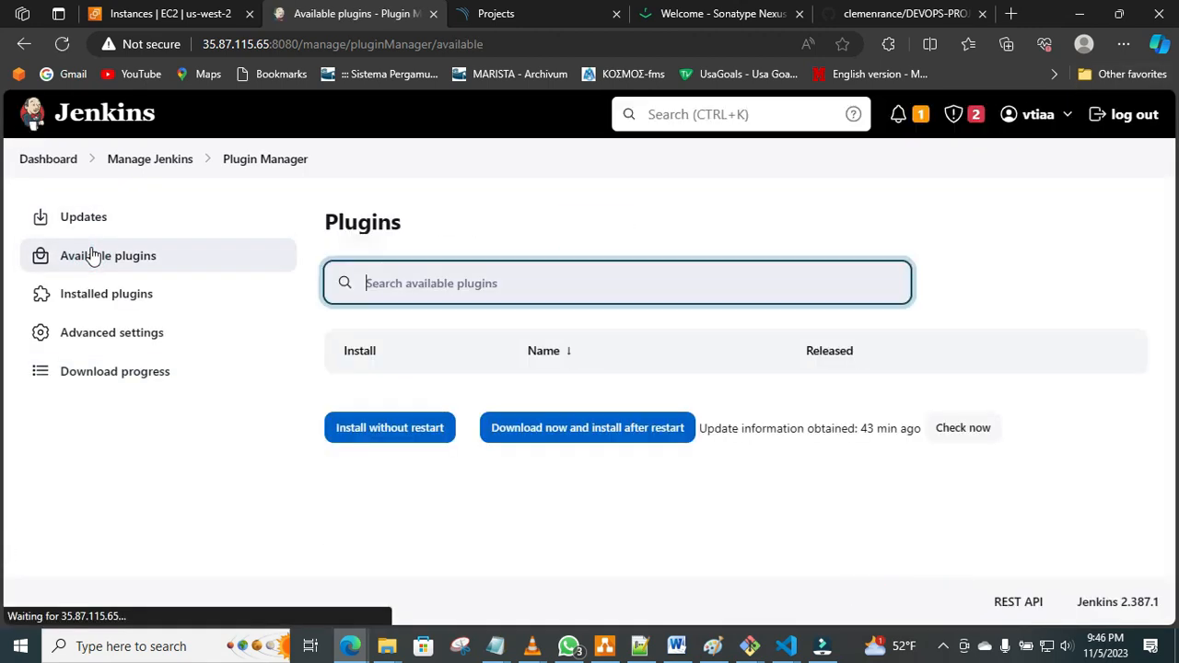
pyautogui.write('nexus')
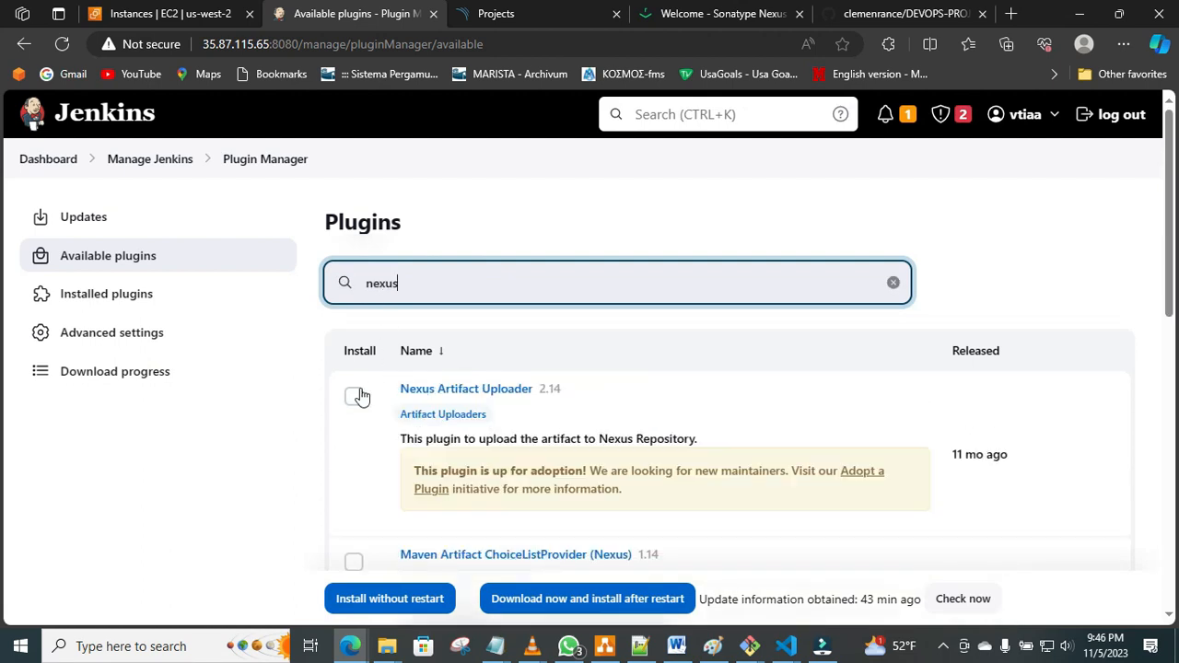
pyautogui.click(352, 397)
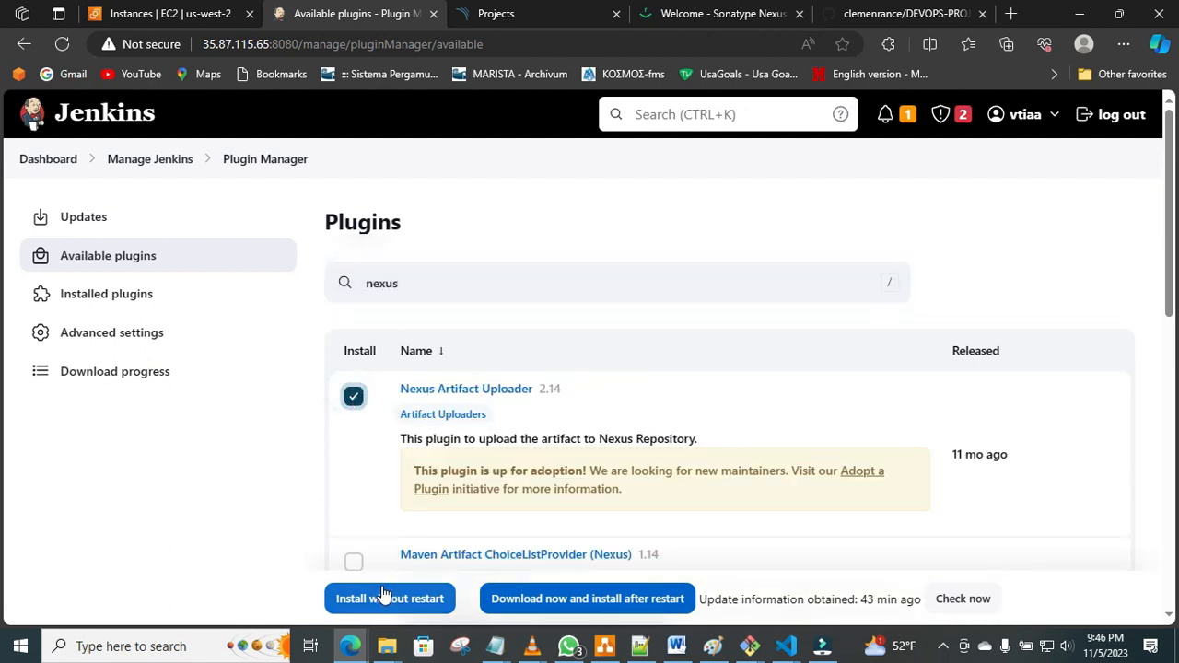
pyautogui.click(384, 594)
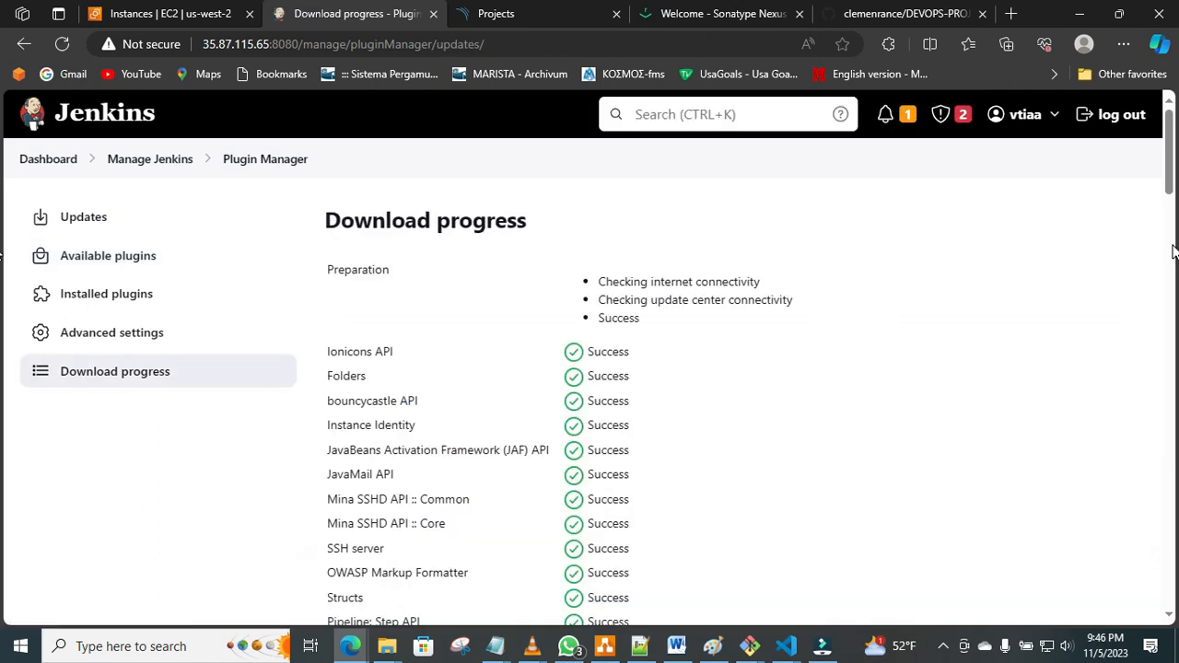
pyautogui.scroll(-15, 1168, 187)
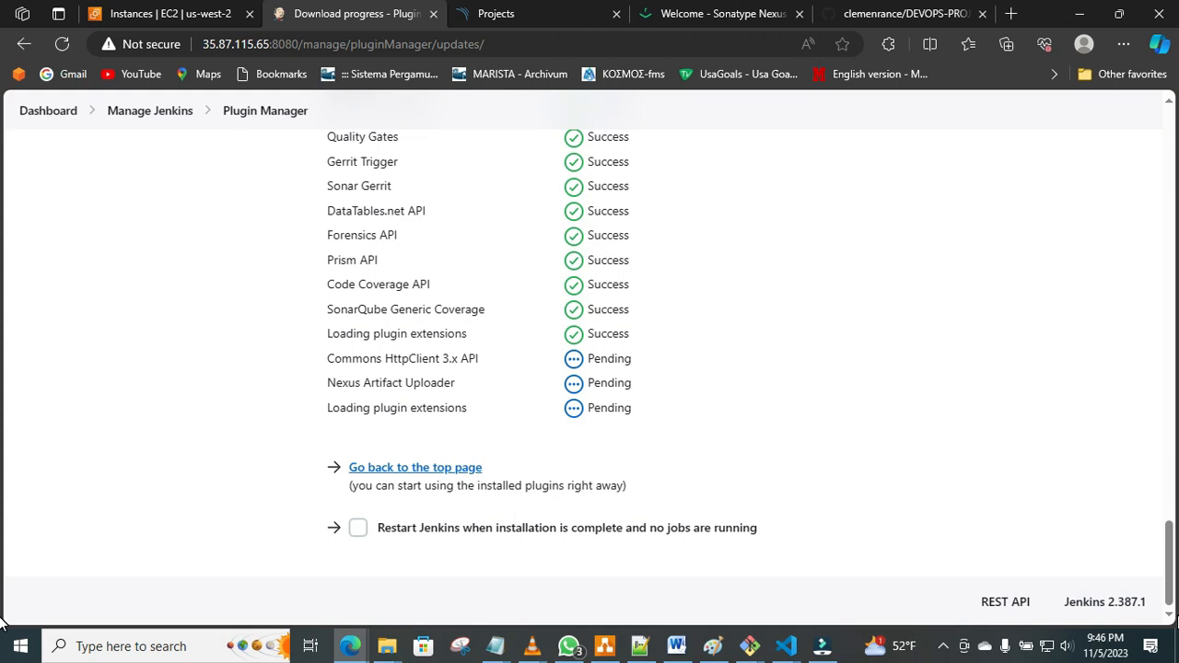
# Check the Word list again, search the available plugins for "pipeline ut" and install Pipeline Utility Steps without restart.
pyautogui.click(674, 647)
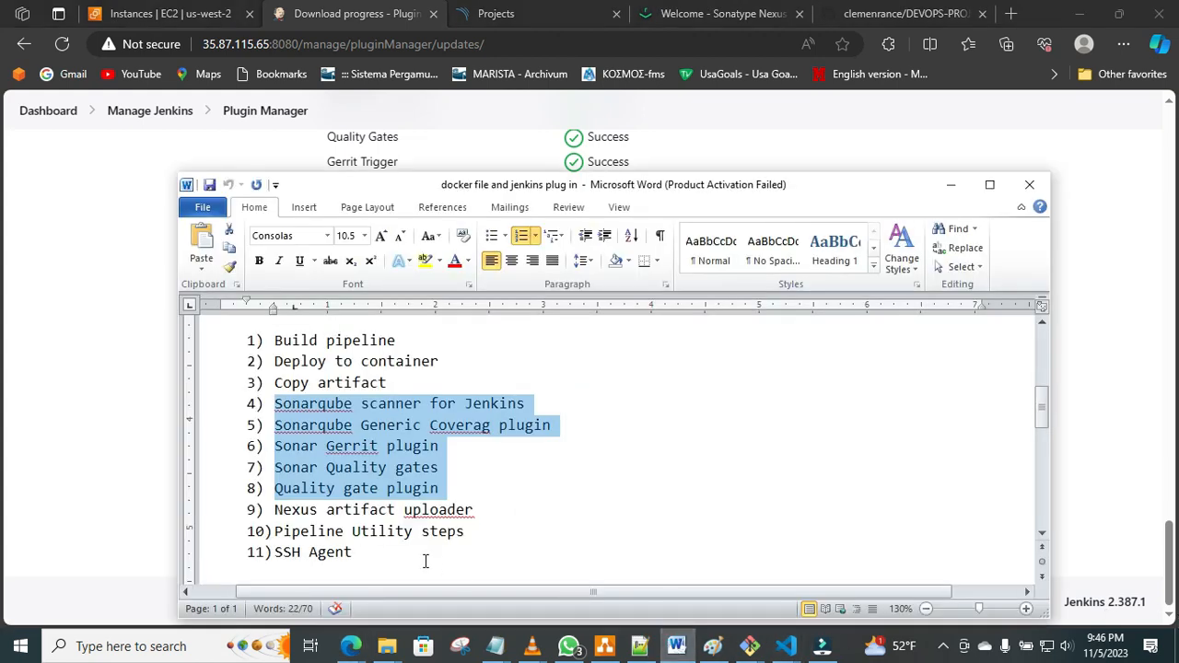
pyautogui.click(95, 496)
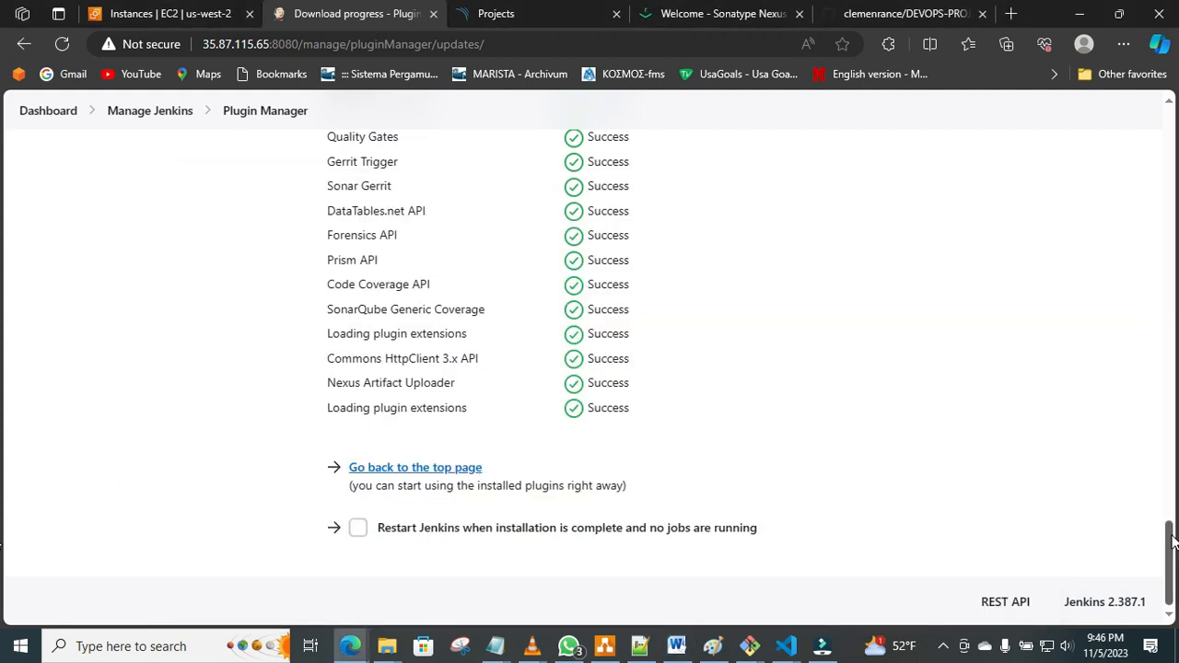
pyautogui.moveTo(1169, 537); pyautogui.dragTo(1135, 4)
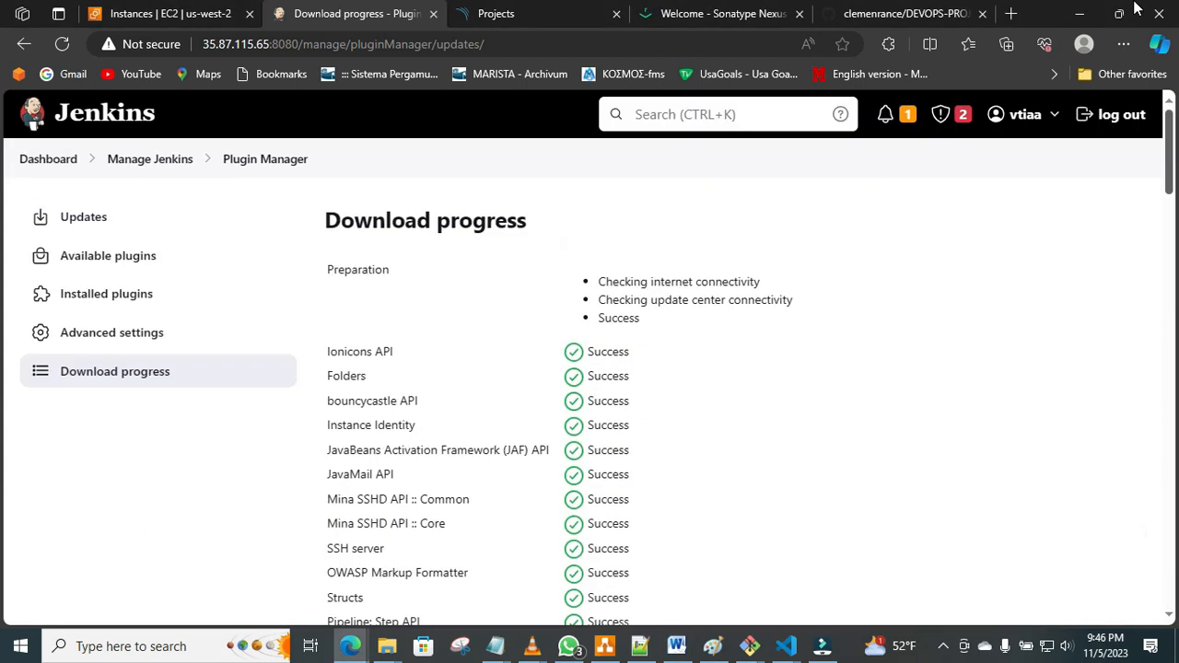
pyautogui.click(113, 266)
pyautogui.write('p')
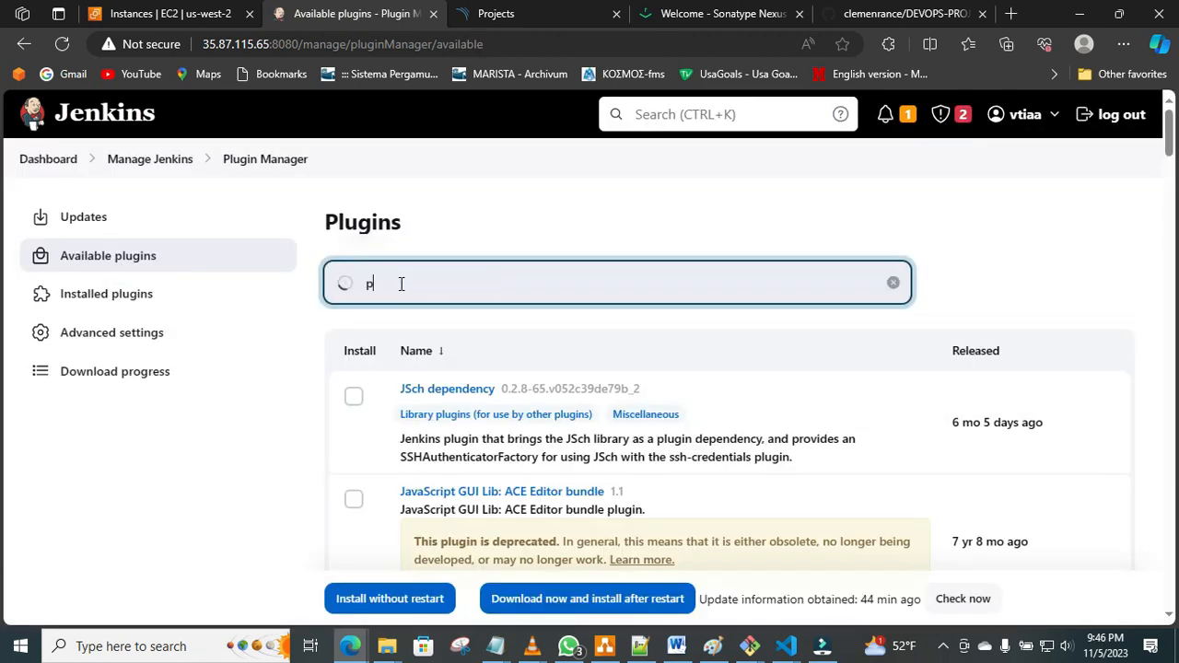
pyautogui.write('ipeline')
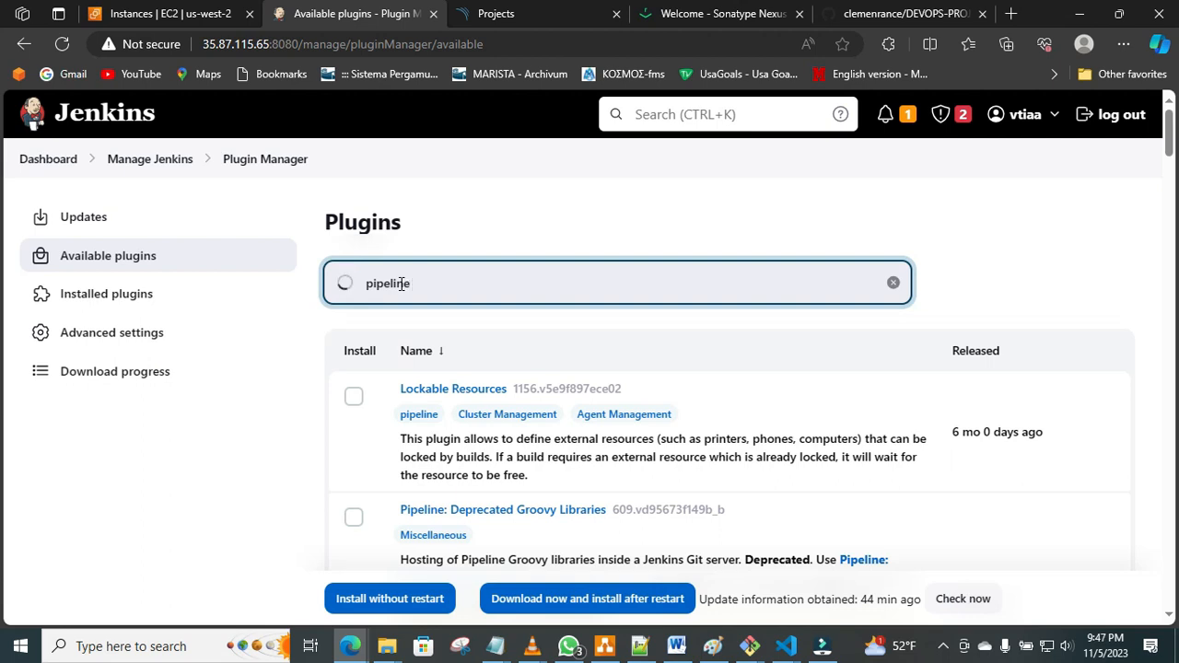
pyautogui.write(' ut')
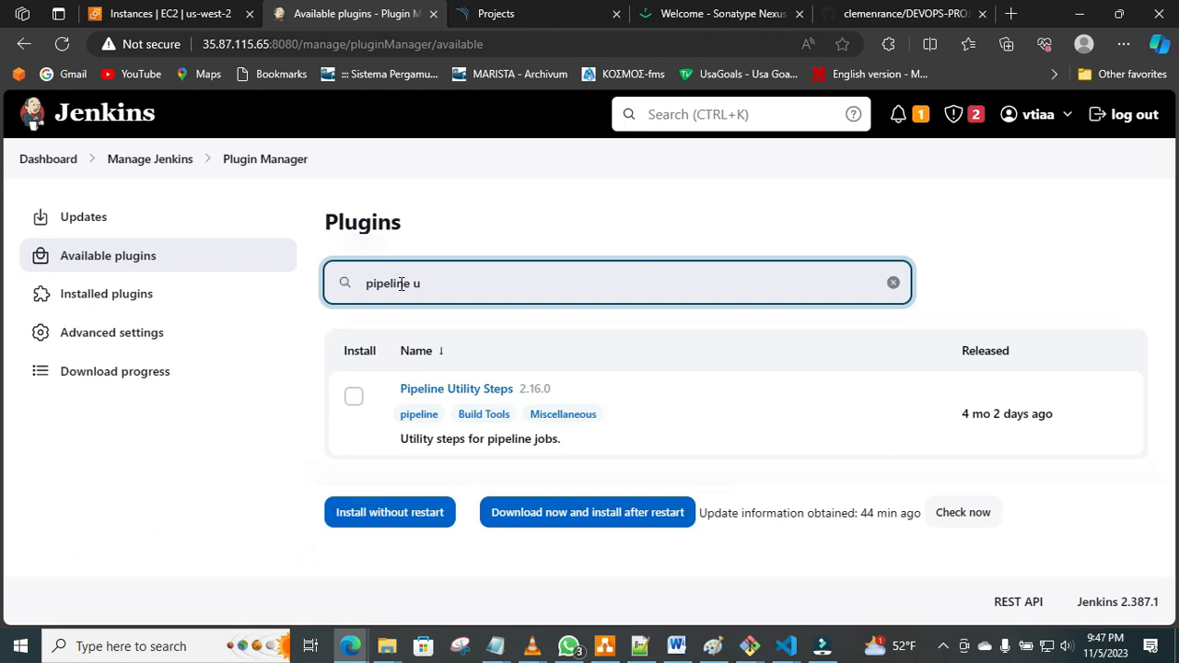
pyautogui.click(354, 396)
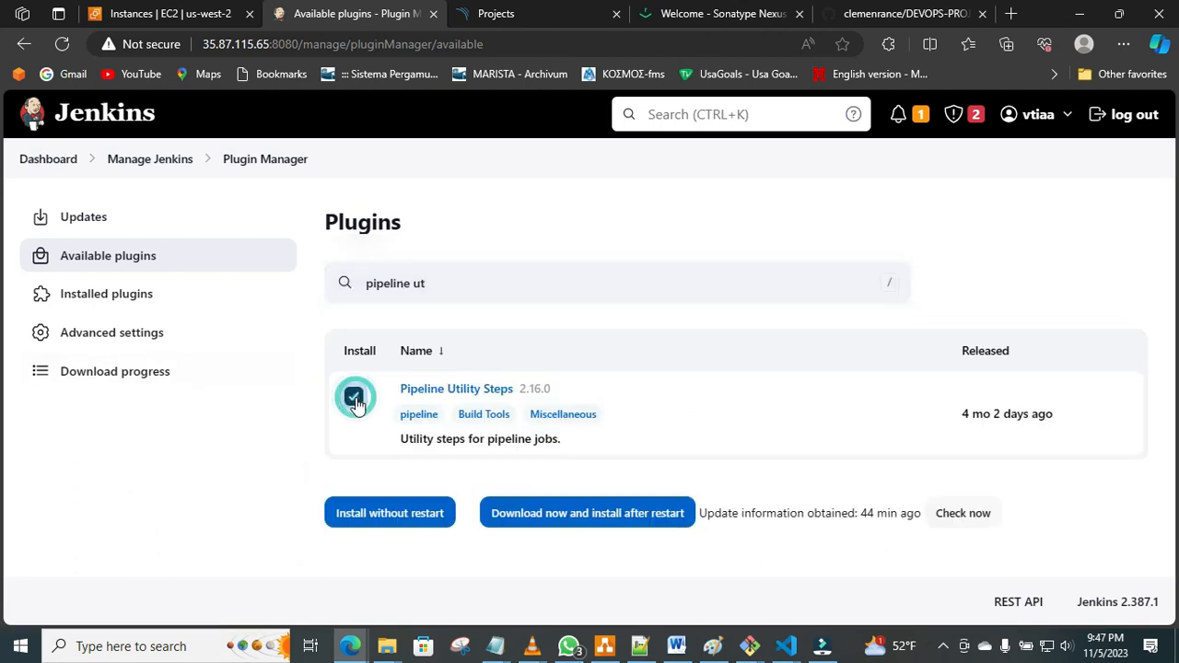
pyautogui.click(390, 511)
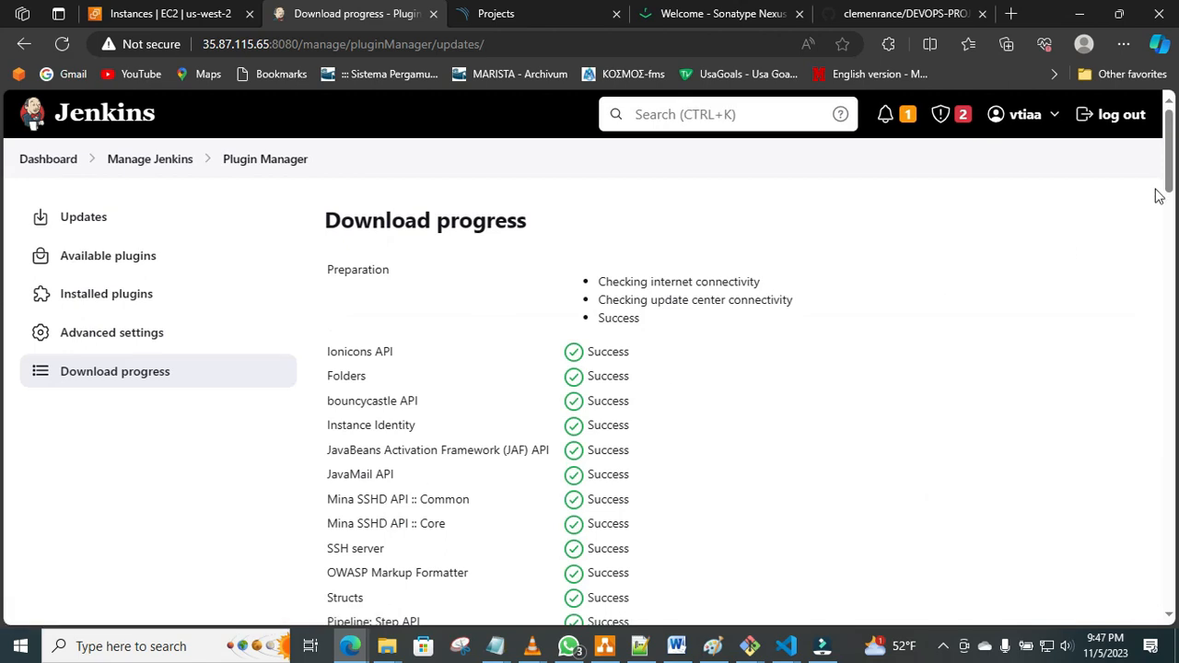
pyautogui.moveTo(1175, 175); pyautogui.dragTo(1174, 596)
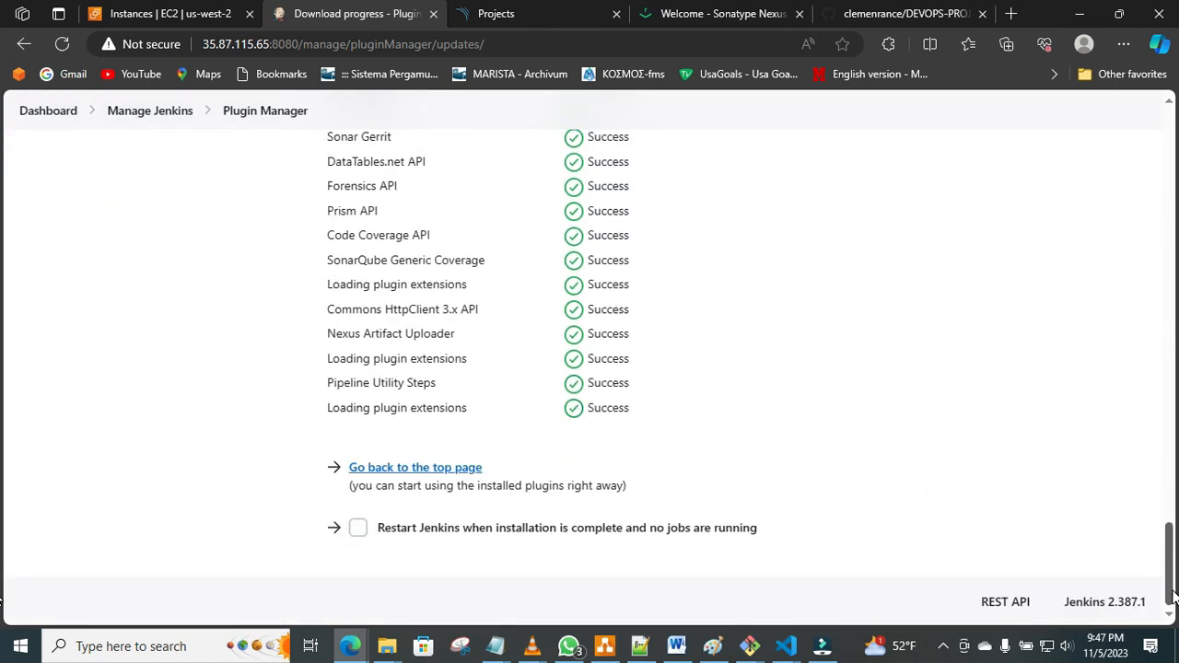
# Look up the last plugin in the Word list, search the available plugins for "ssh ag" and install SSH Agent without restart.
pyautogui.click(677, 646)
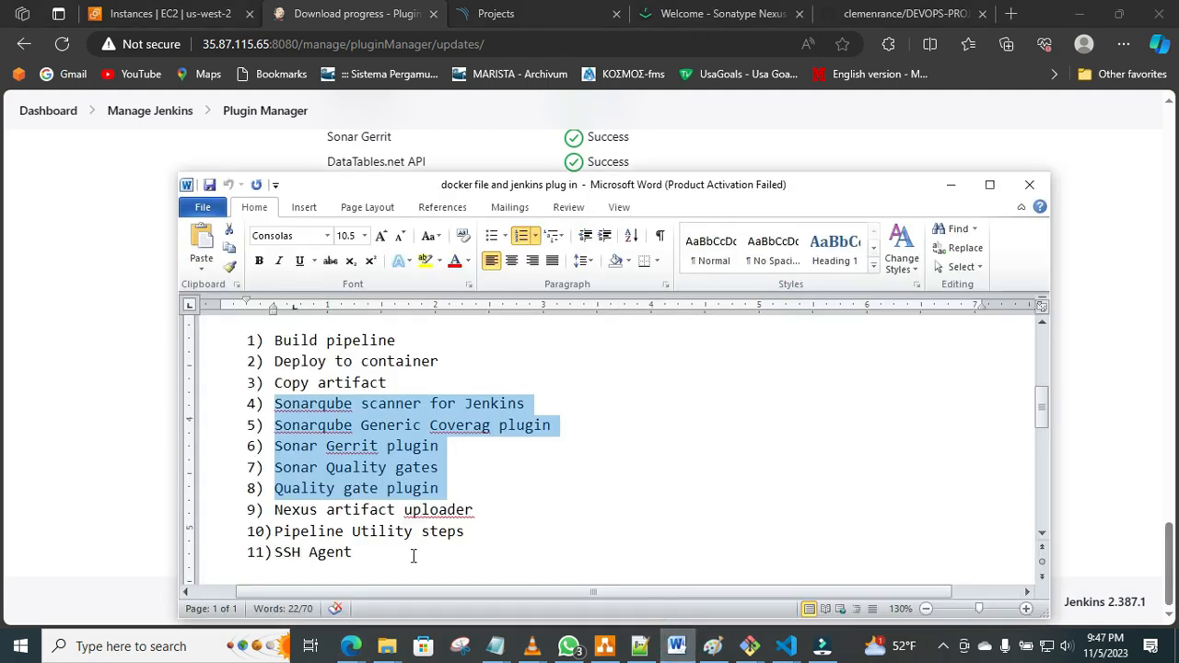
pyautogui.hotkey('alt', 'Tab')
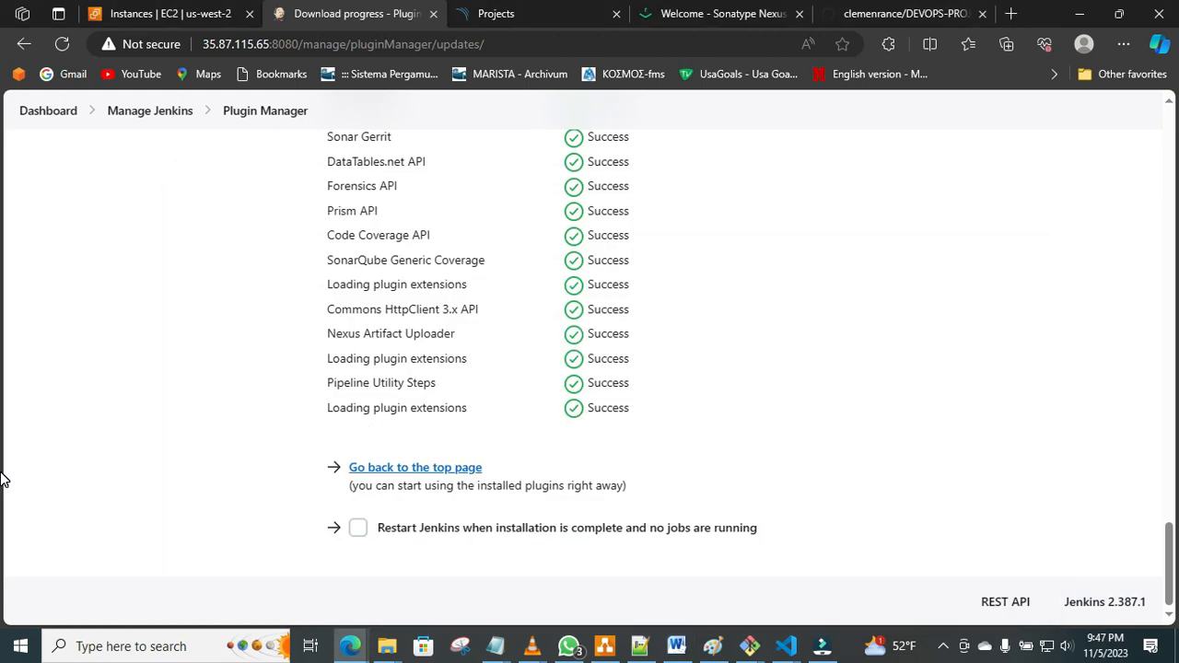
pyautogui.moveTo(1168, 542); pyautogui.dragTo(1152, 59)
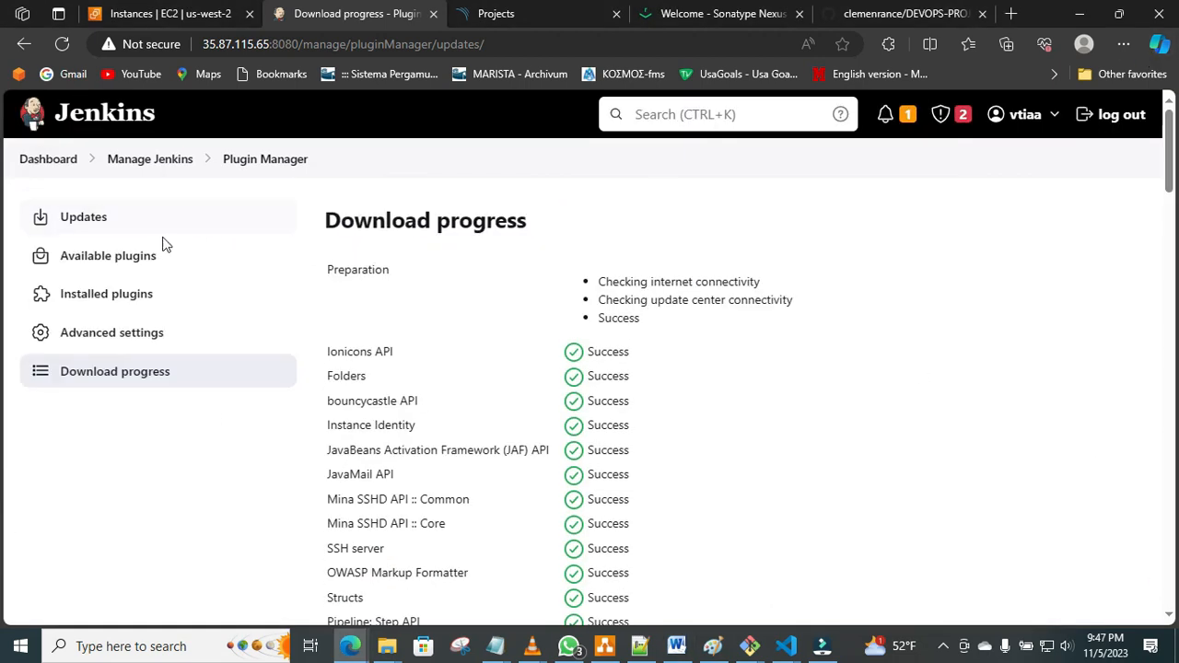
pyautogui.click(127, 254)
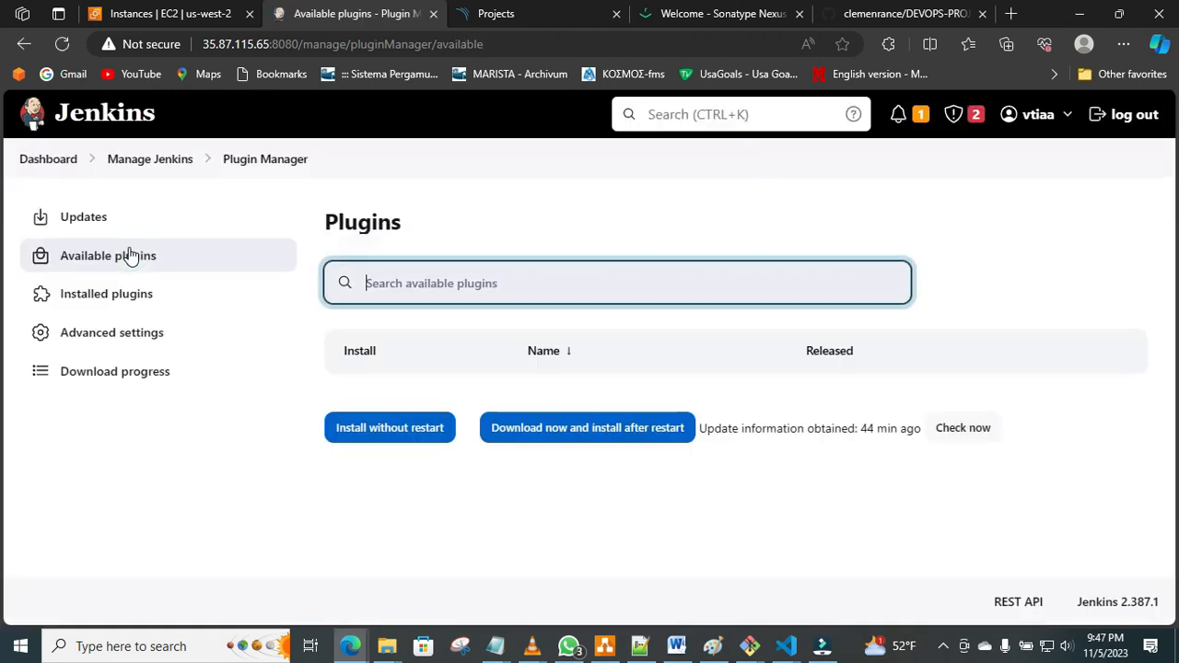
pyautogui.write('ssh')
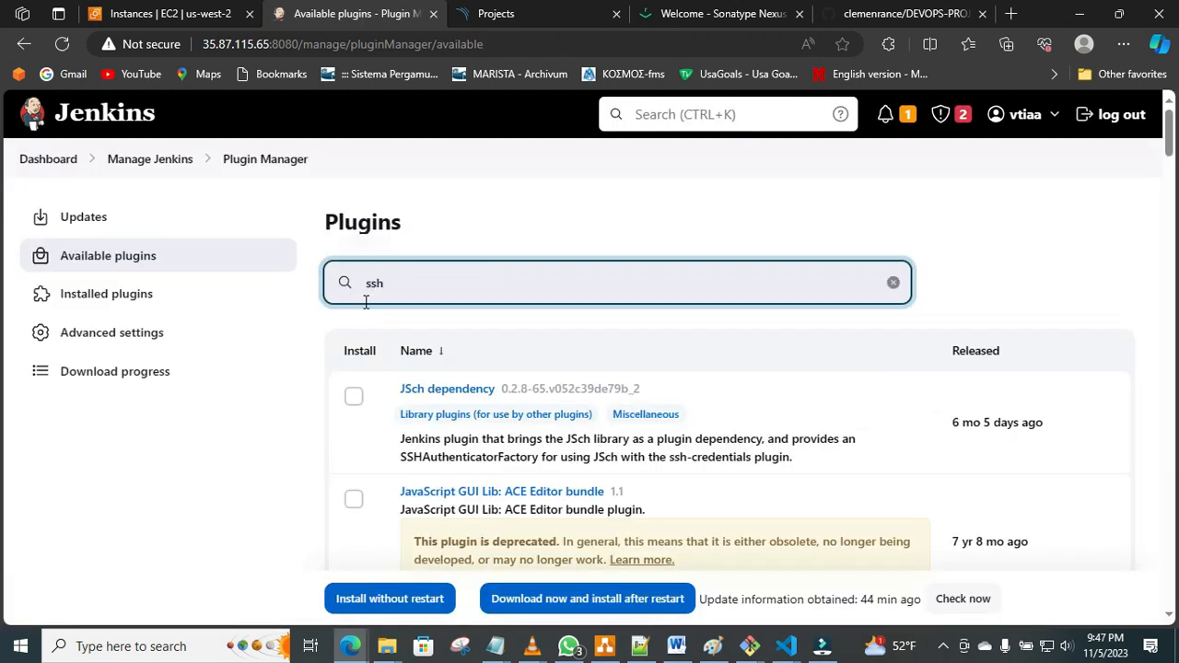
pyautogui.write(' ag')
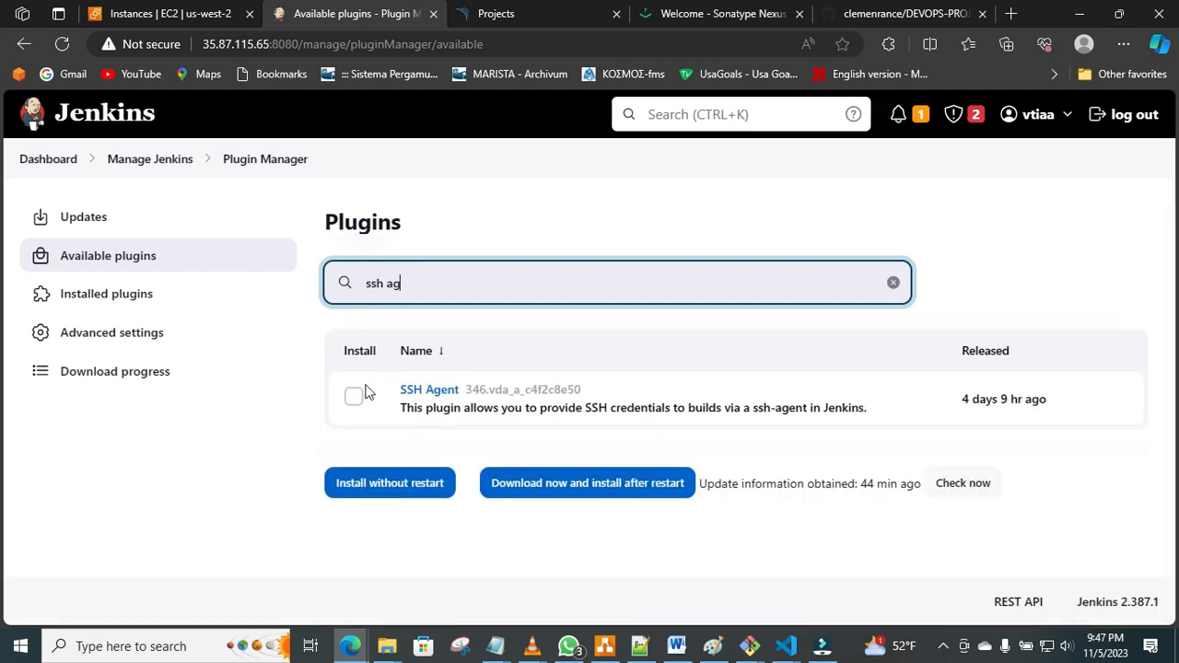
pyautogui.click(355, 396)
pyautogui.click(389, 483)
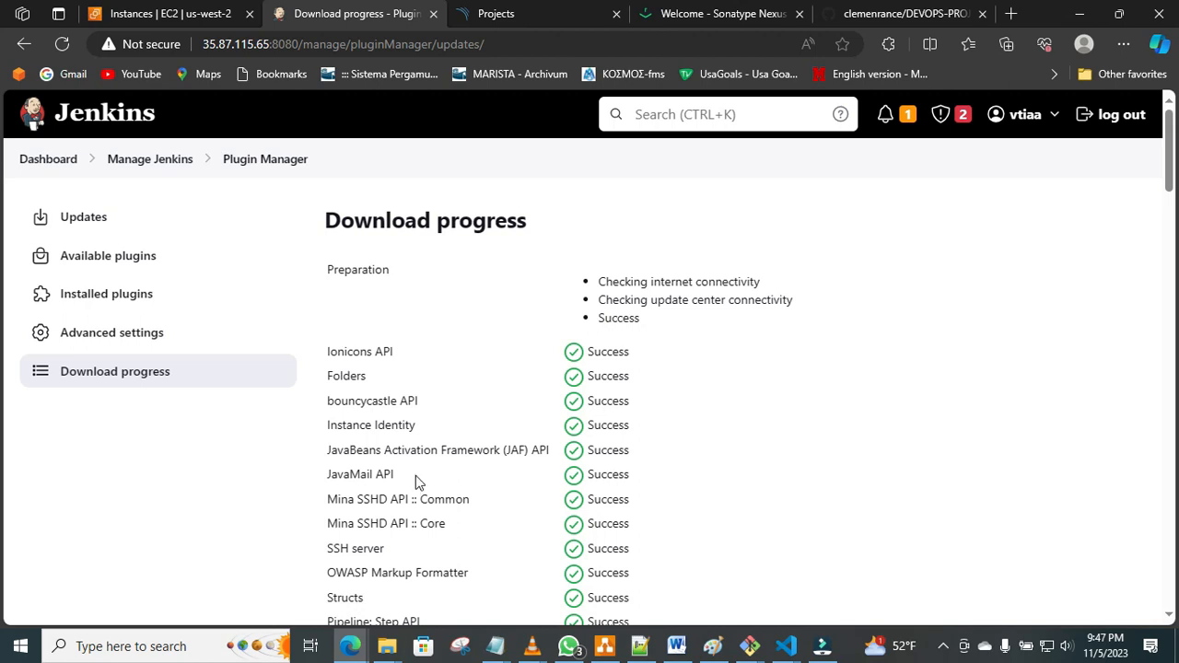
pyautogui.moveTo(1172, 177)
pyautogui.mouseDown()
pyautogui.moveTo(1171, 604)
pyautogui.moveTo(1, 309)
pyautogui.moveTo(1176, 158)
pyautogui.mouseUp()
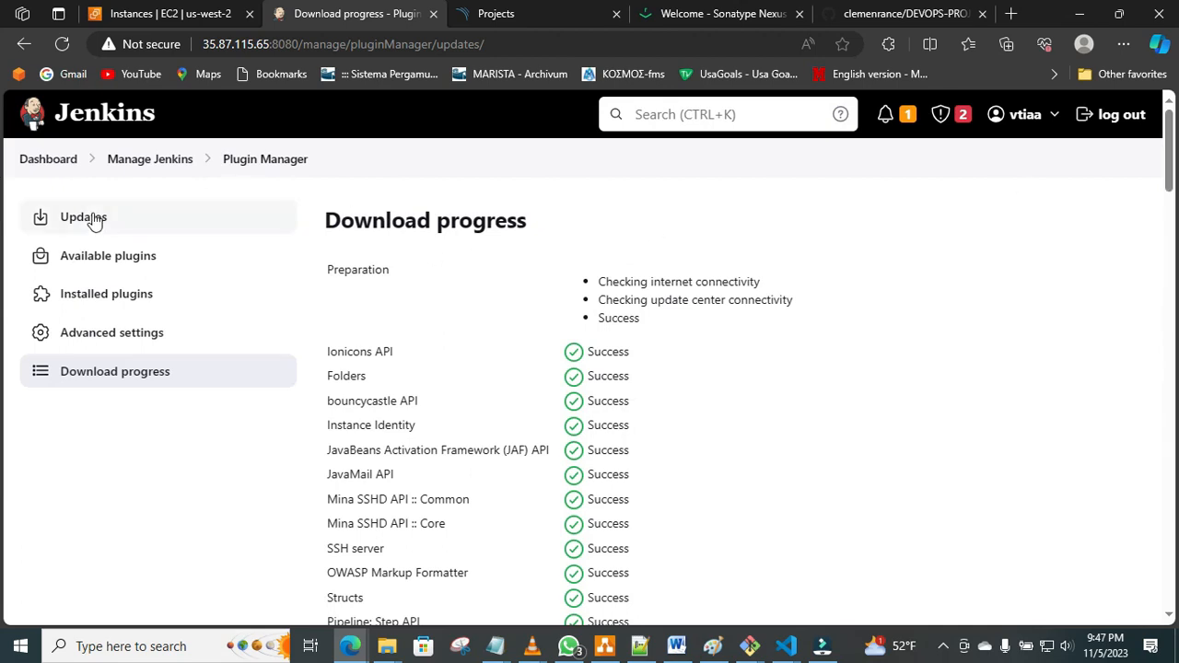
# Create a new Jenkins item named DEVOPS-100 of type Pipeline.
pyautogui.click(139, 162)
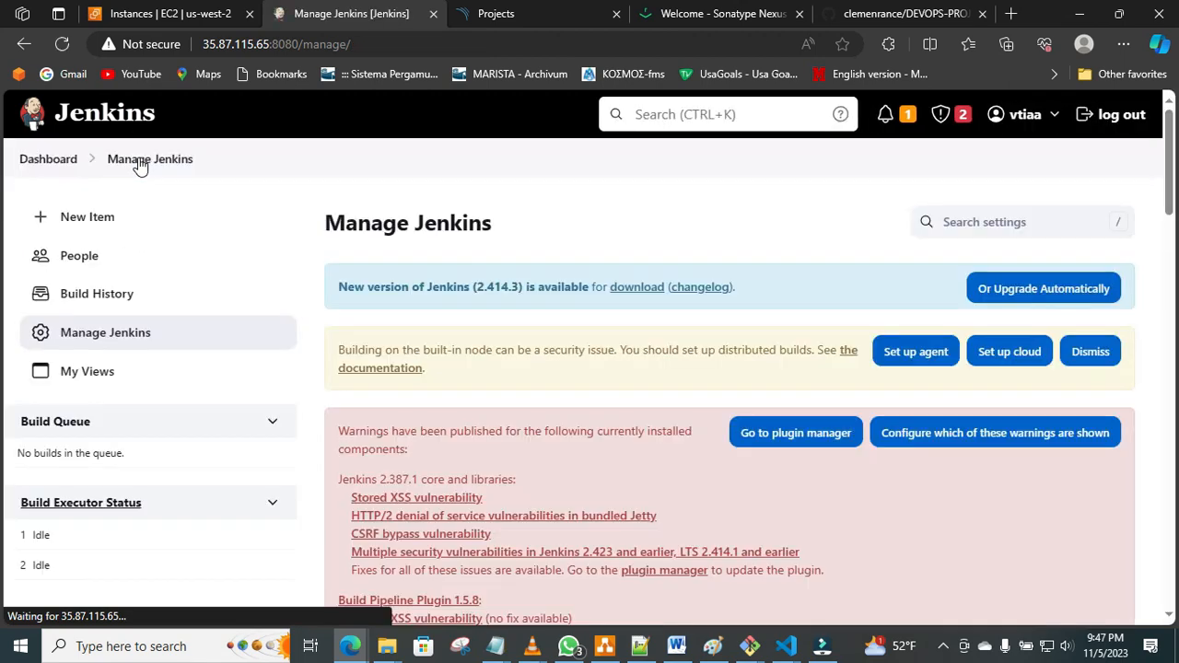
pyautogui.click(96, 217)
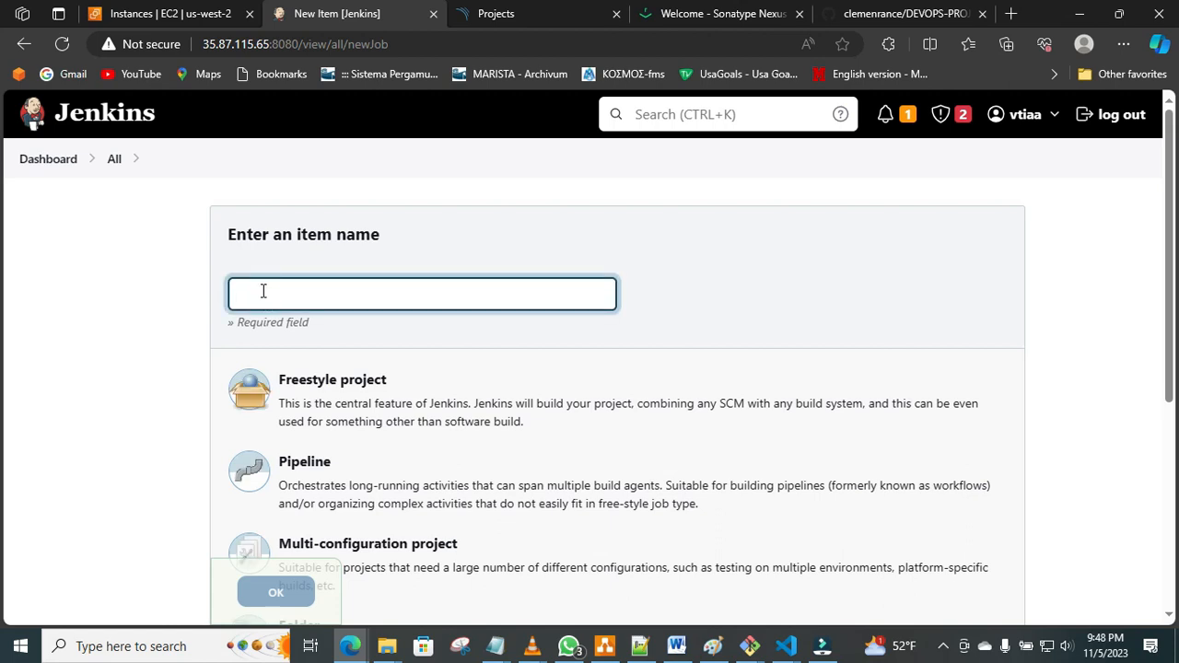
pyautogui.write('Development')
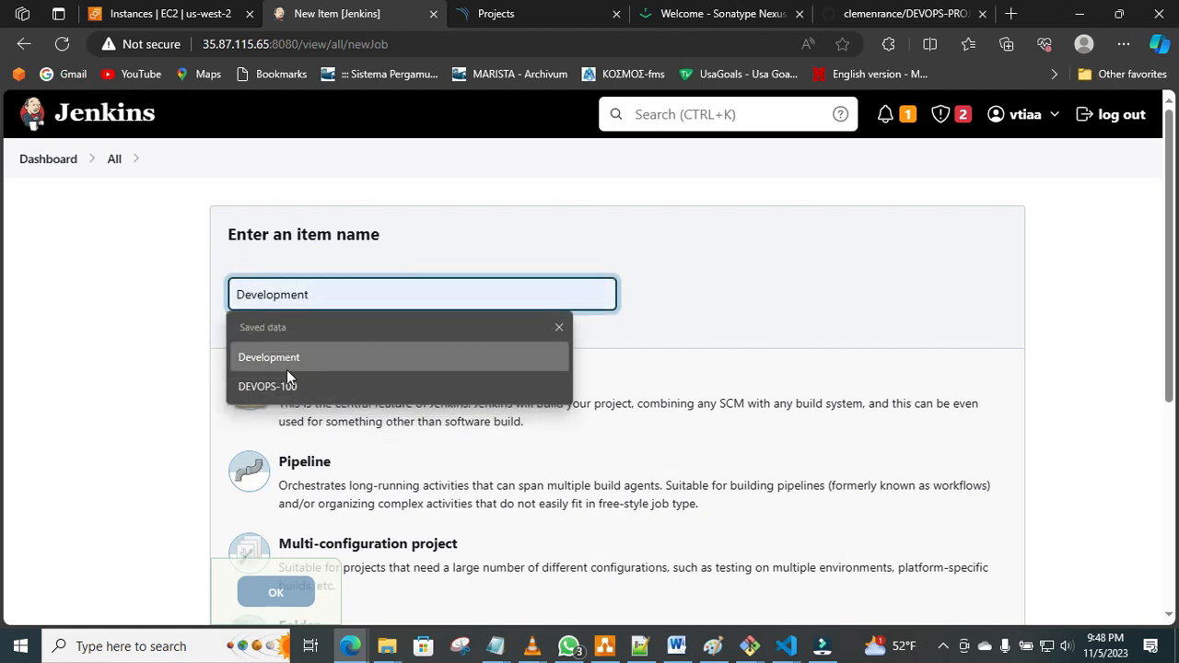
pyautogui.click(288, 385)
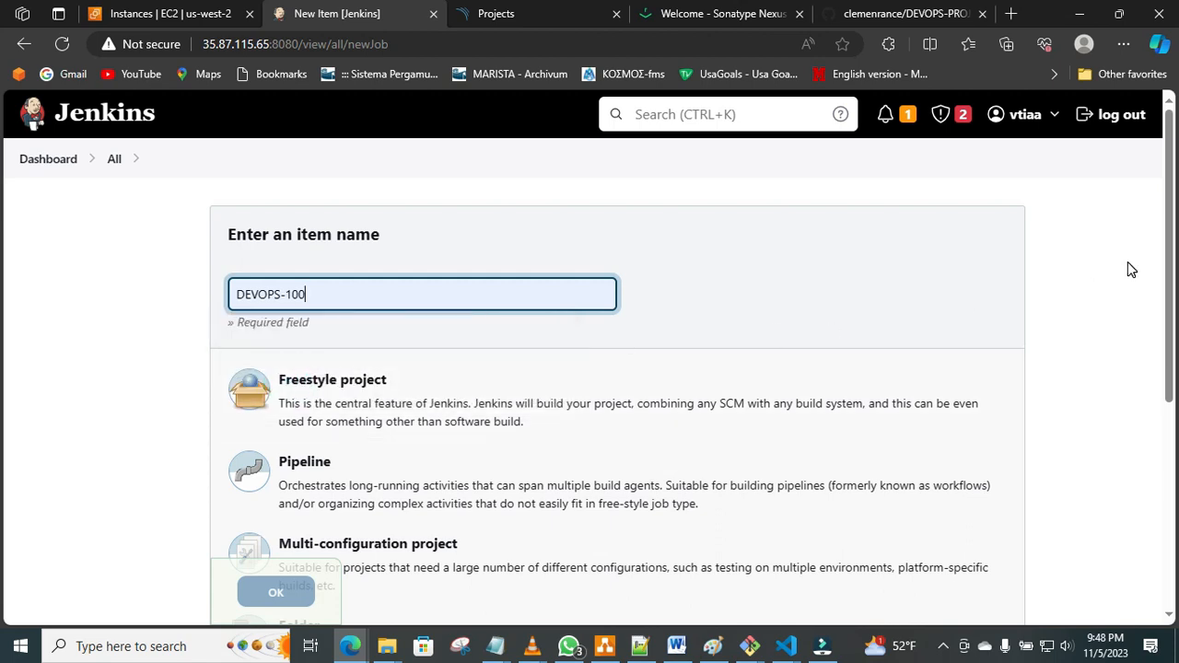
pyautogui.moveTo(1172, 241); pyautogui.dragTo(1174, 297)
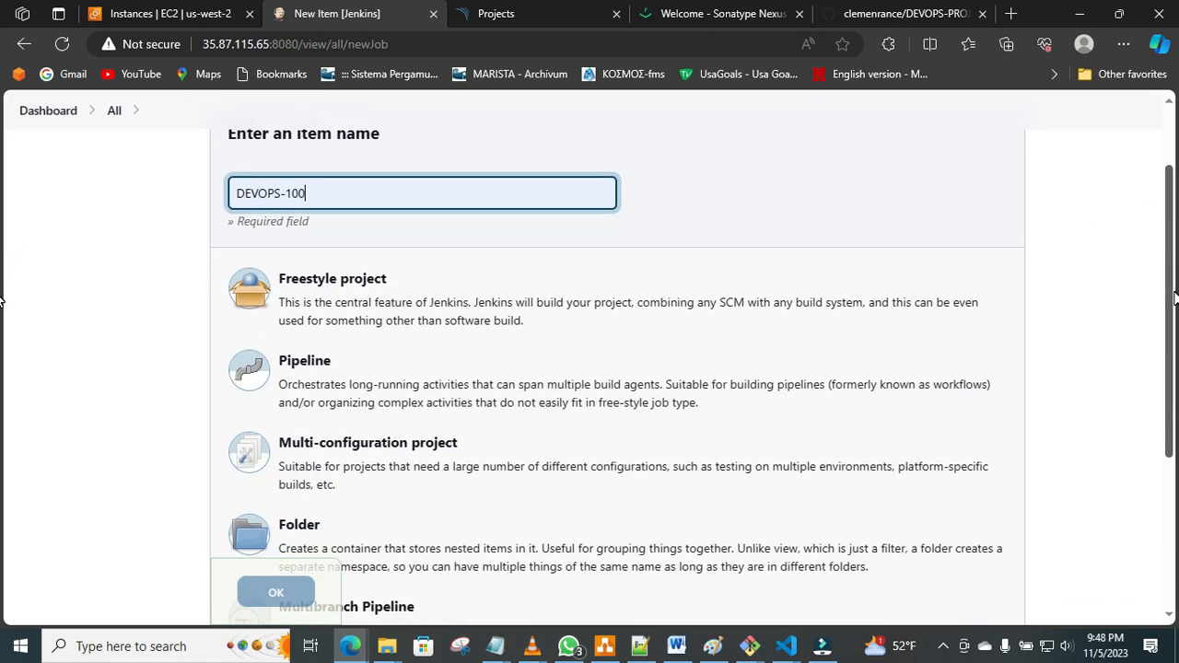
pyautogui.click(479, 394)
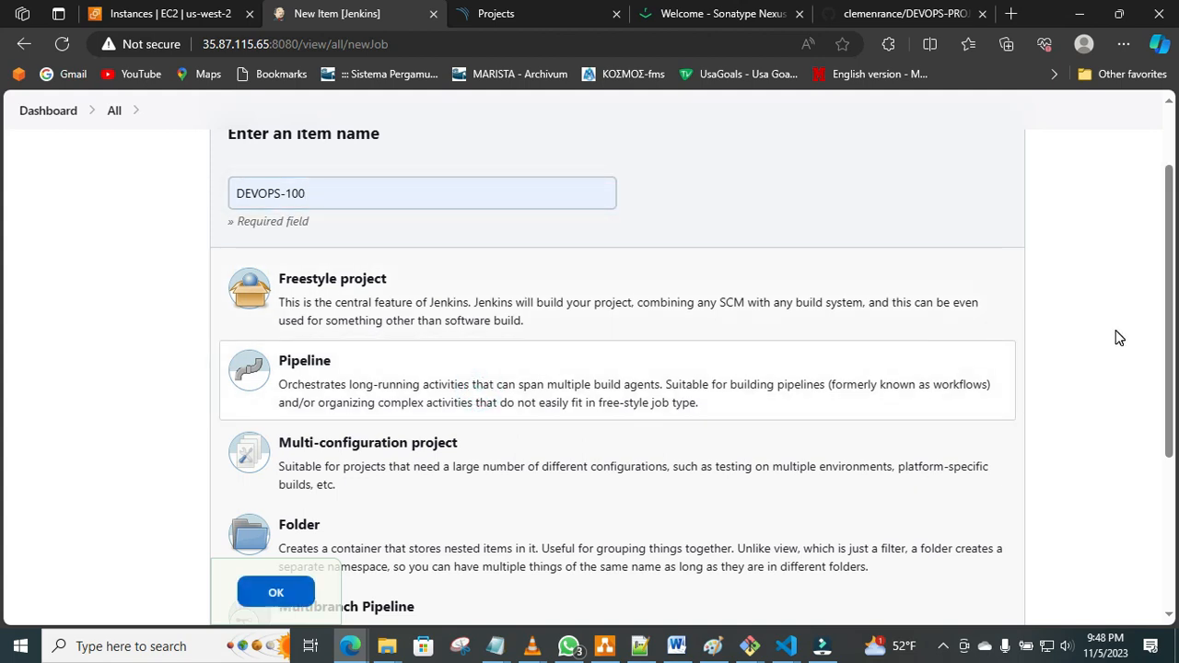
pyautogui.moveTo(1174, 329); pyautogui.dragTo(1174, 459)
pyautogui.click(295, 552)
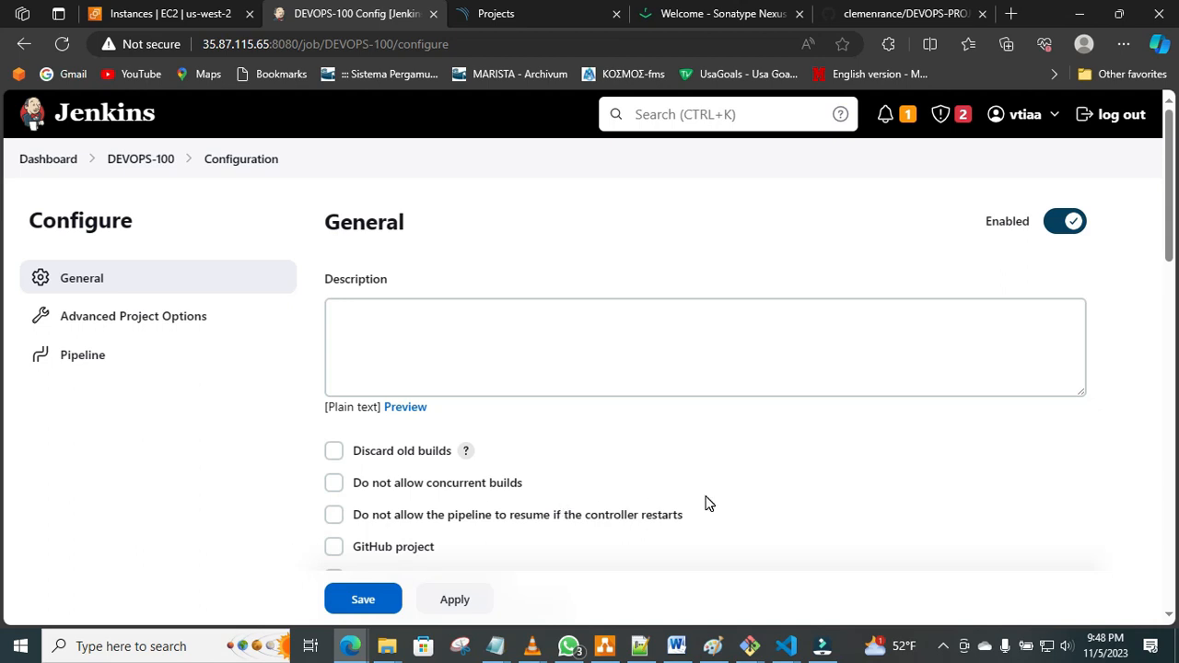
# Look over the general options of the DEVOPS-100 configuration and review the CI/CD architecture diagram in Paint.
pyautogui.scroll(-2, 1175, 232)
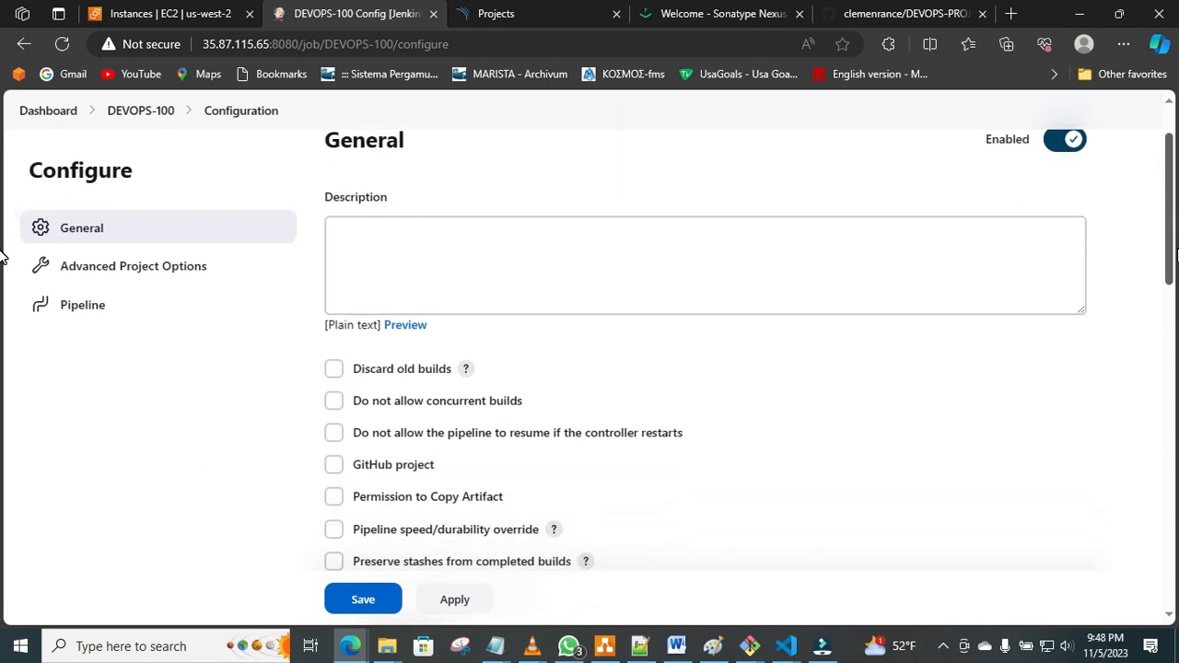
pyautogui.scroll(1, 1, 256)
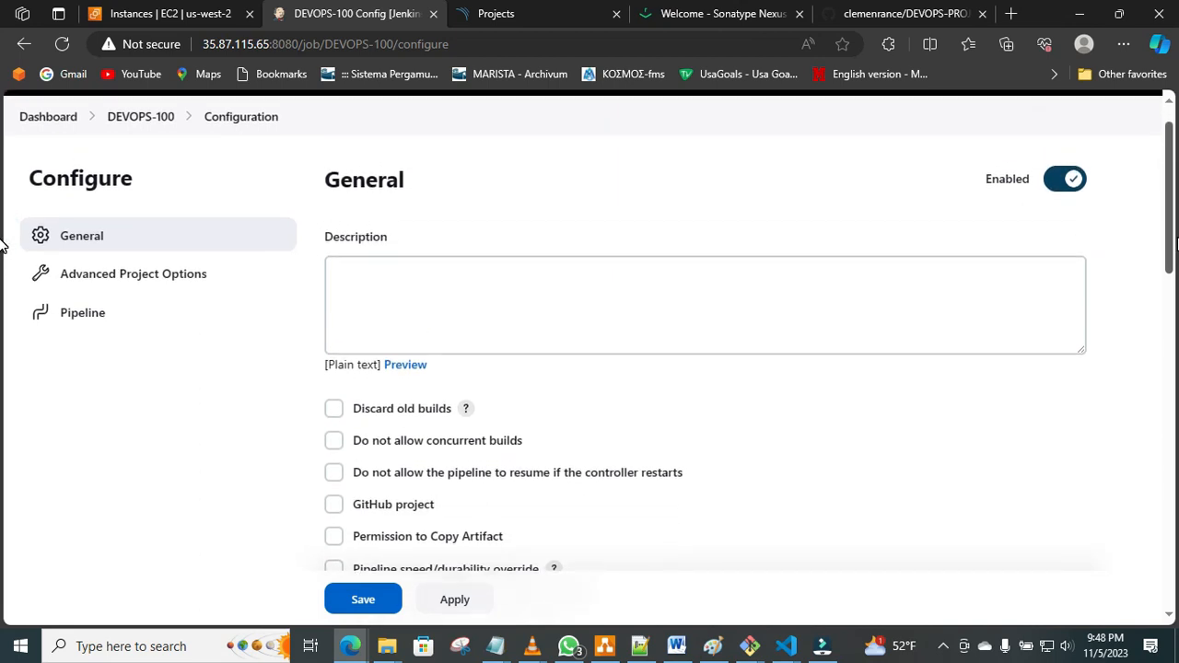
pyautogui.moveTo(1177, 238); pyautogui.dragTo(1176, 239)
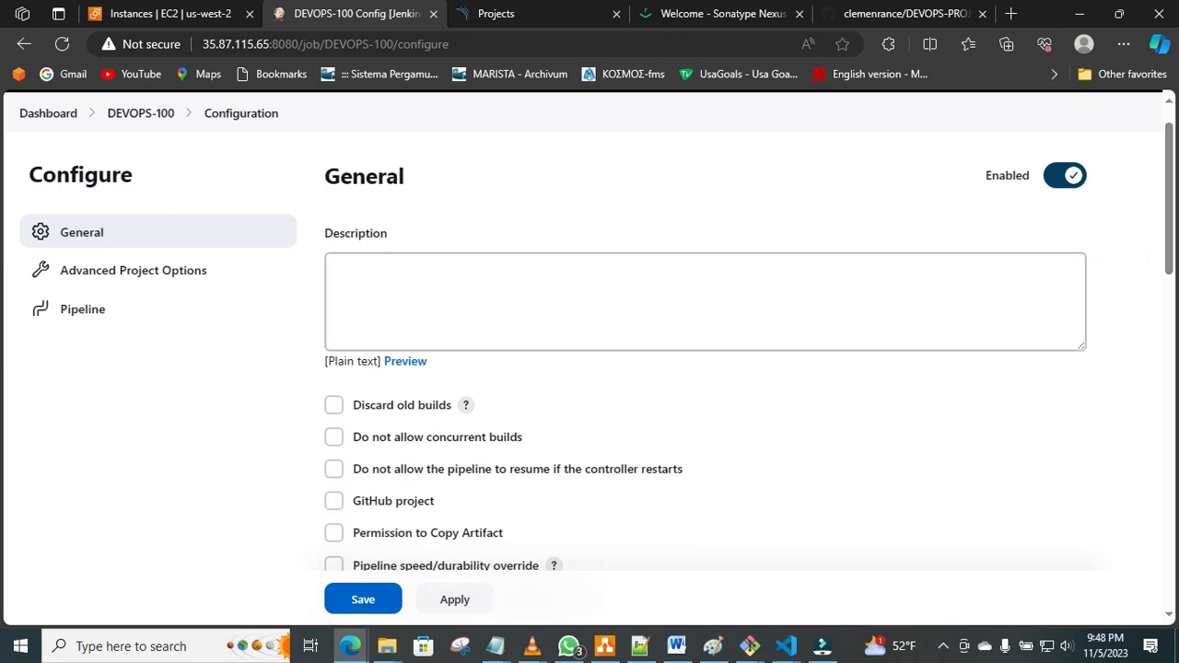
pyautogui.click(717, 649)
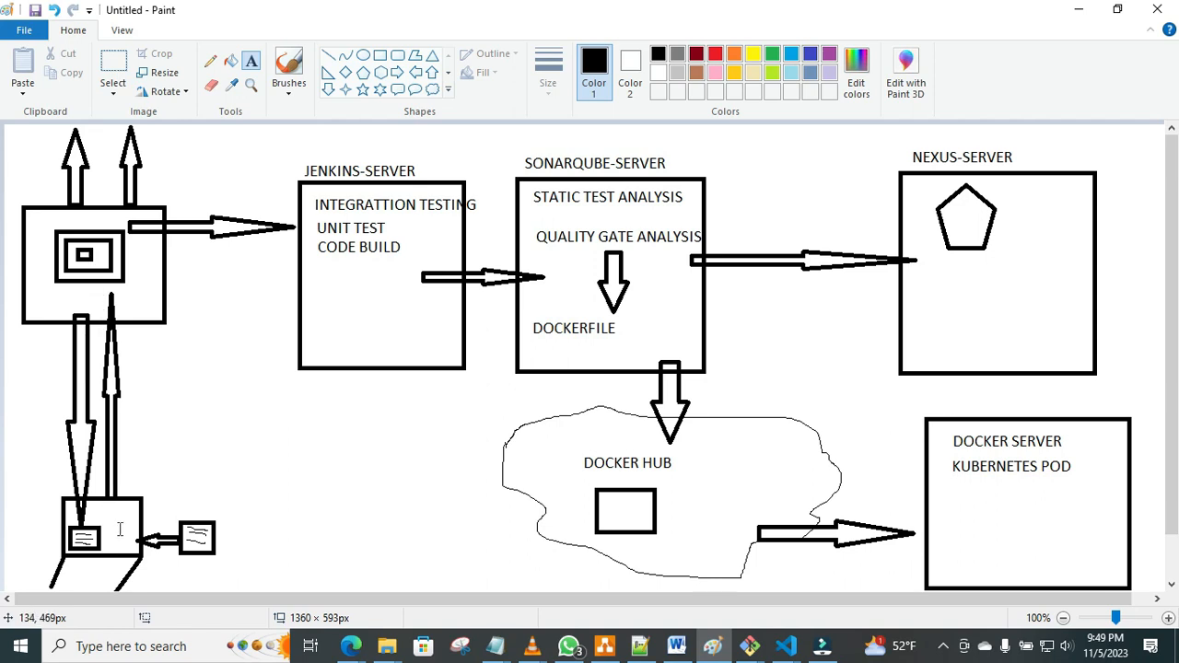
# Switch to the empty Jenkinsfile in VS Code and start a pipeline block with a blank line inside its braces.
pyautogui.click(786, 649)
pyautogui.click(709, 595)
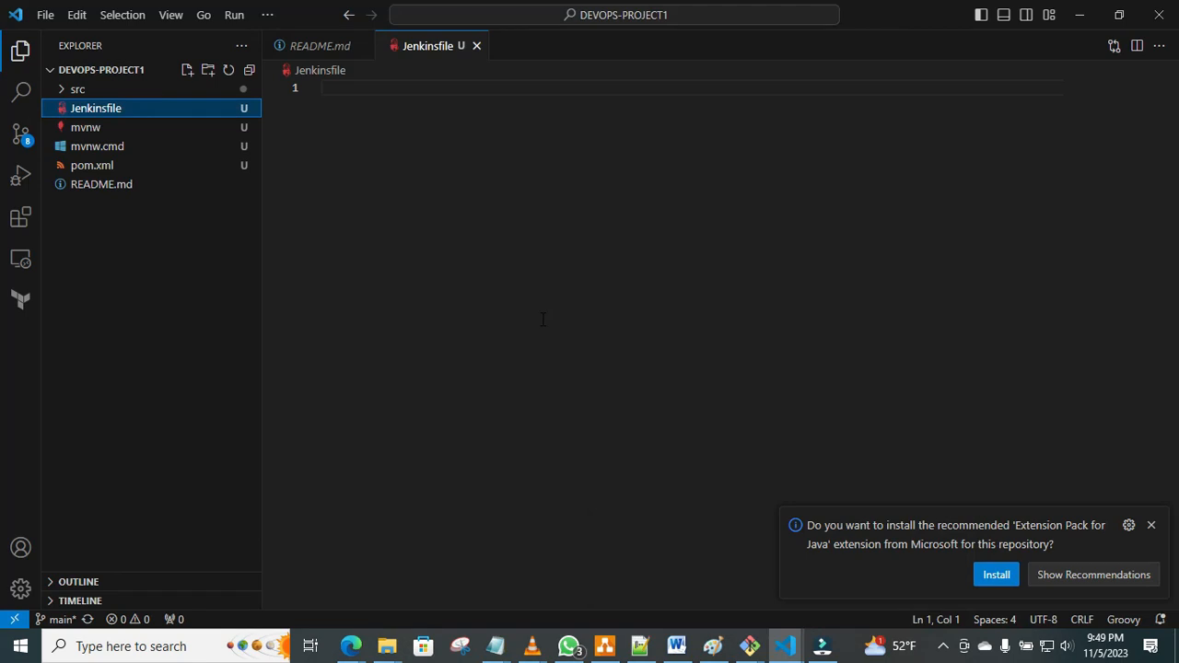
pyautogui.click(364, 89)
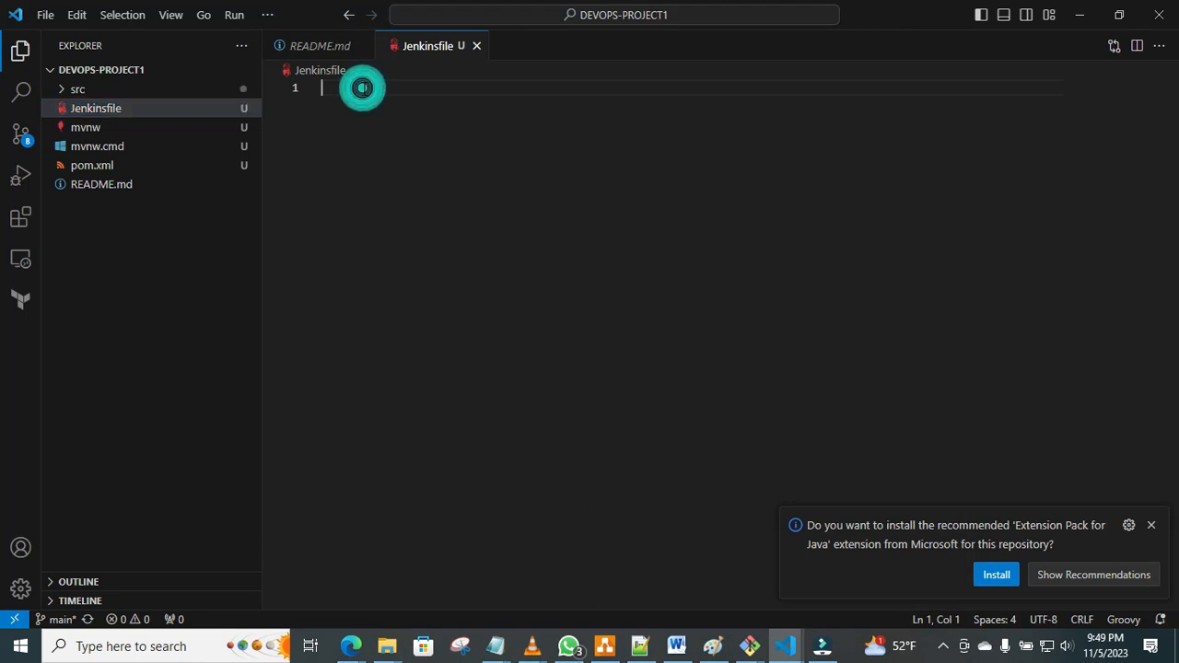
pyautogui.write('p')
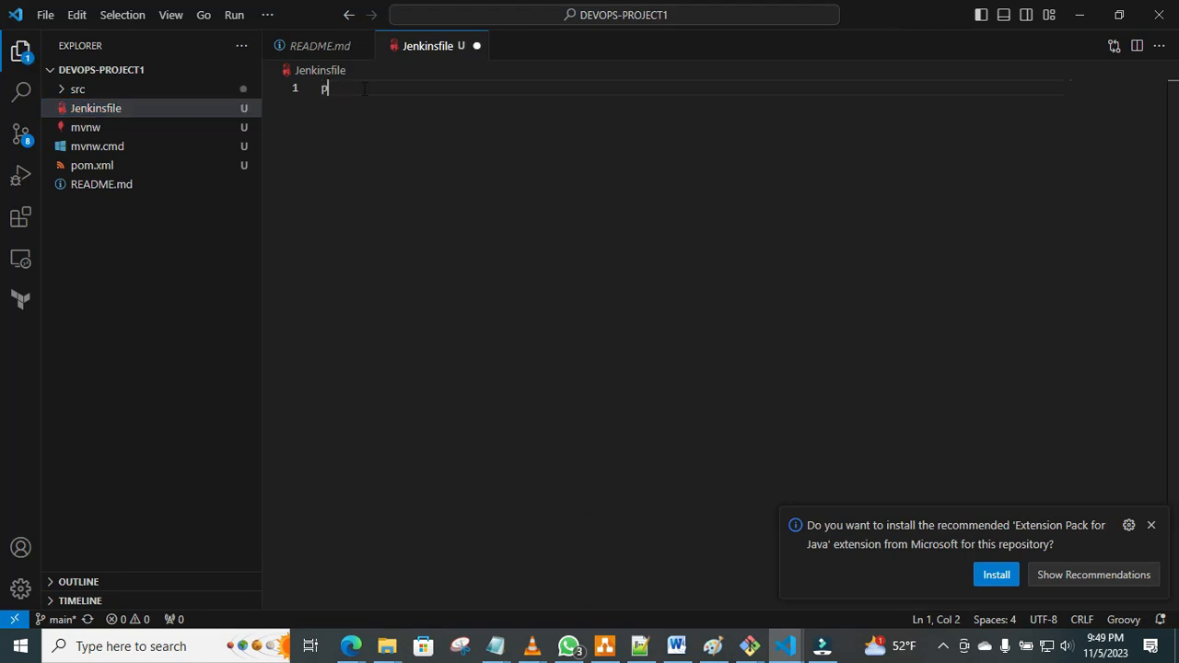
pyautogui.write('ipeline')
pyautogui.write('(')
pyautogui.press('Return')
pyautogui.press('Return')
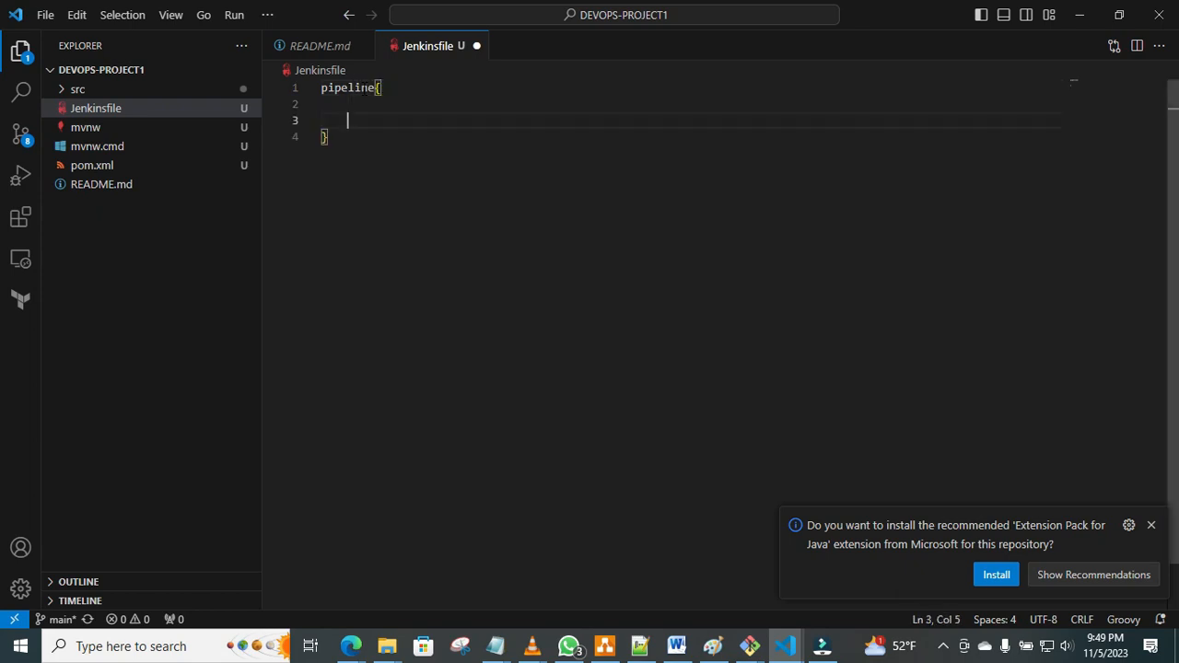
# Inside the pipeline block, add the line agent any followed by a stages block.
pyautogui.write('agent any')
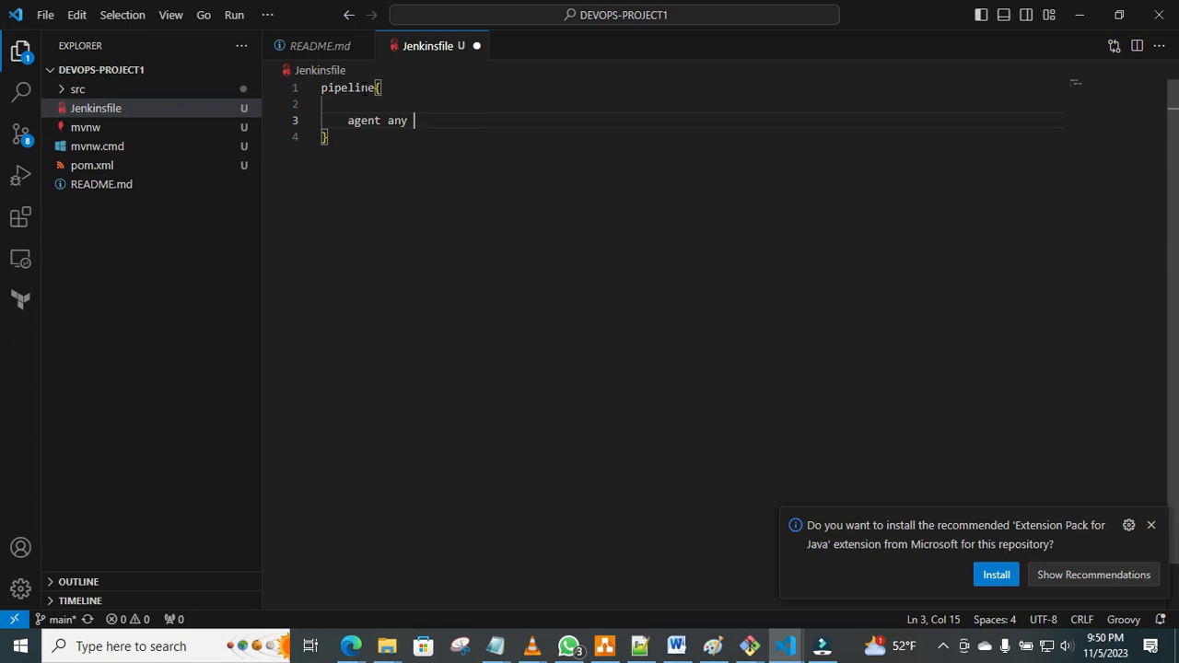
pyautogui.press('Return')
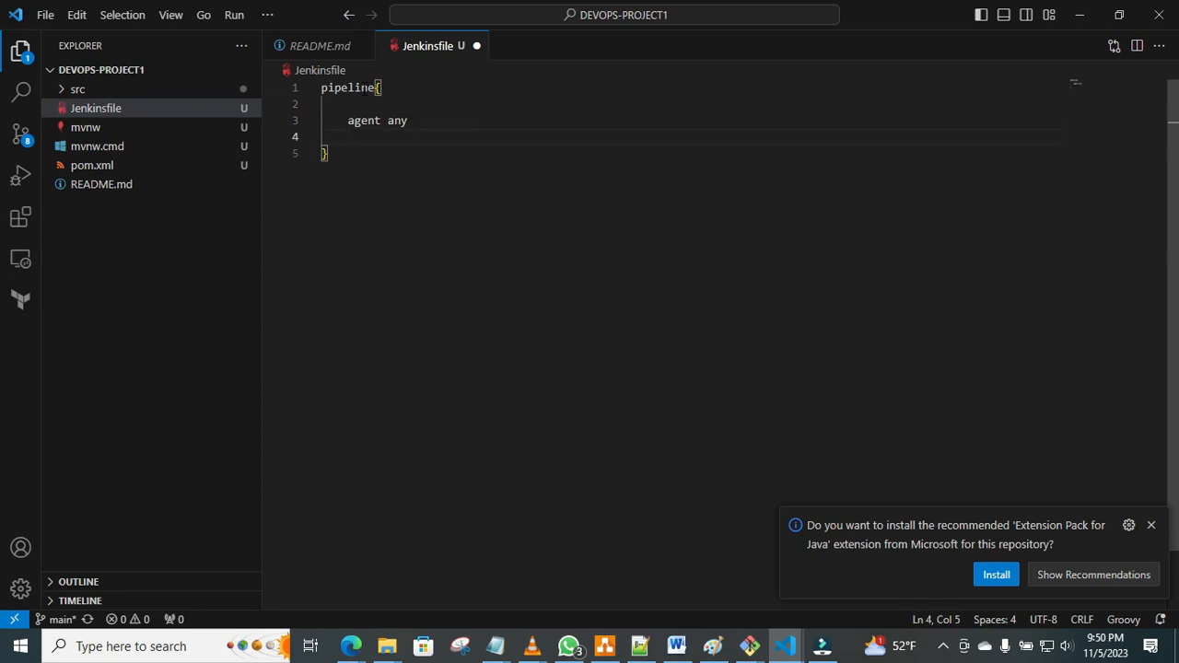
pyautogui.press('Return')
pyautogui.write('ges{')
pyautogui.press('Return')
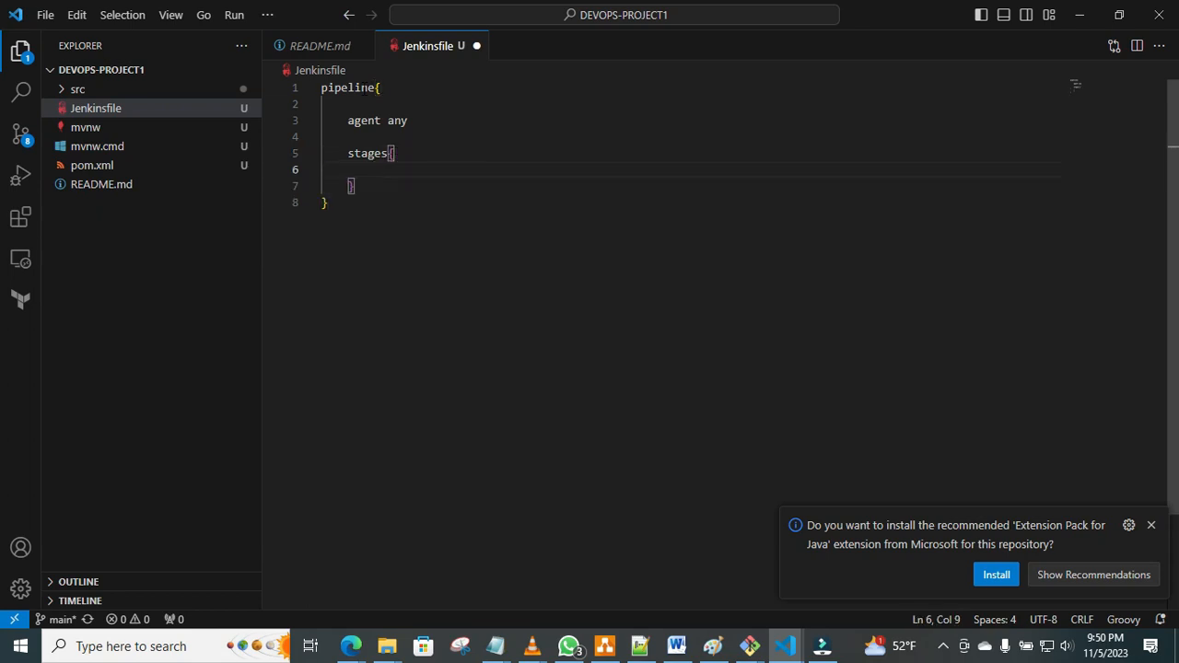
# Add a stage block inside stages, with its closing brace directly on the following line.
pyautogui.press('Return')
pyautogui.write('stage')
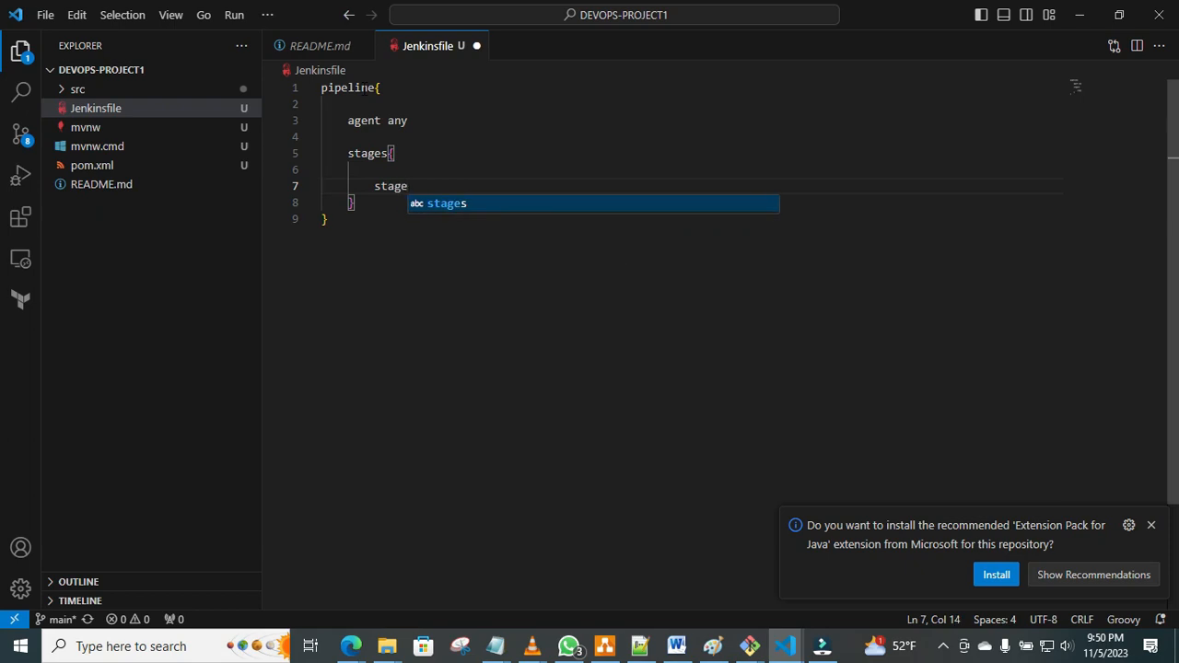
pyautogui.write('(')
pyautogui.press('BackSpace')
pyautogui.write('{')
pyautogui.press('Return')
pyautogui.press('Return')
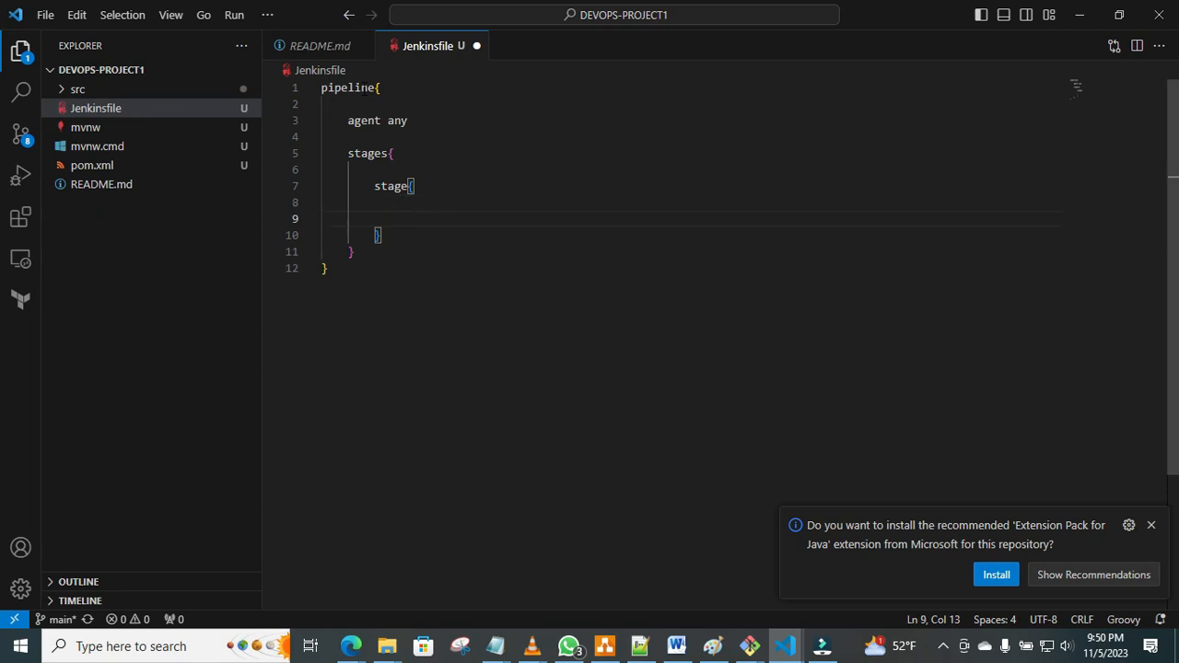
pyautogui.press('BackSpace')
pyautogui.press('BackSpace')
pyautogui.press('BackSpace')
pyautogui.press('BackSpace')
pyautogui.press('BackSpace')
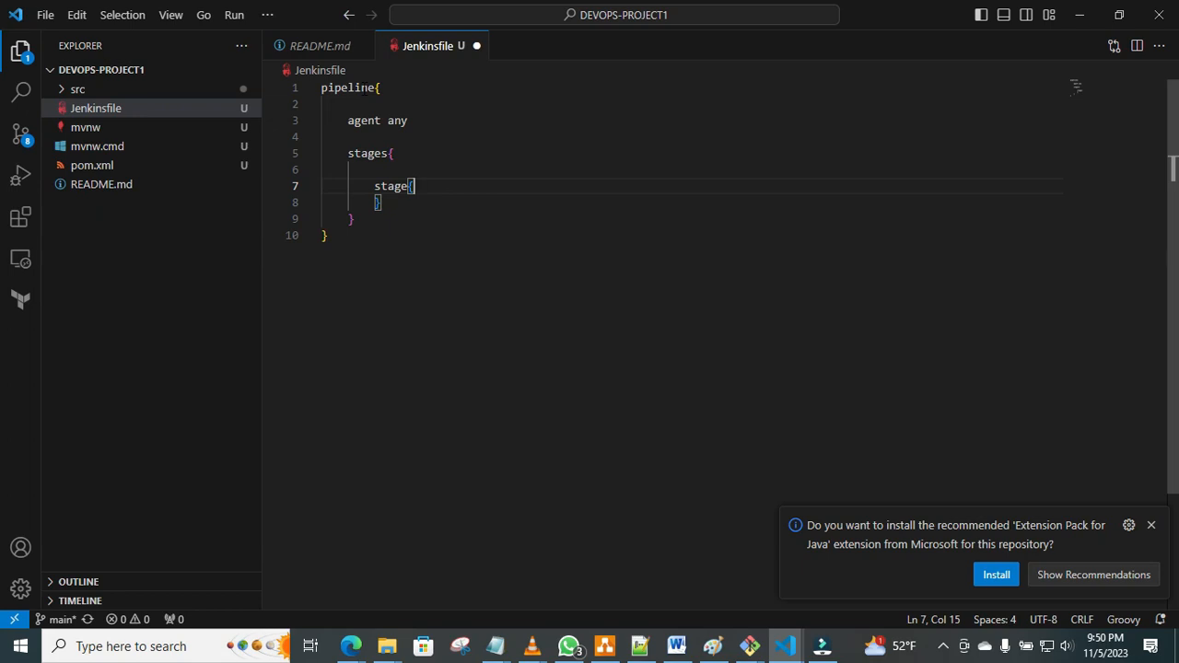
# Give the stage the quoted name 'Continous Download' in parentheses before its opening brace.
pyautogui.press('Left')
pyautogui.press('Left')
pyautogui.write("('Continous Down")
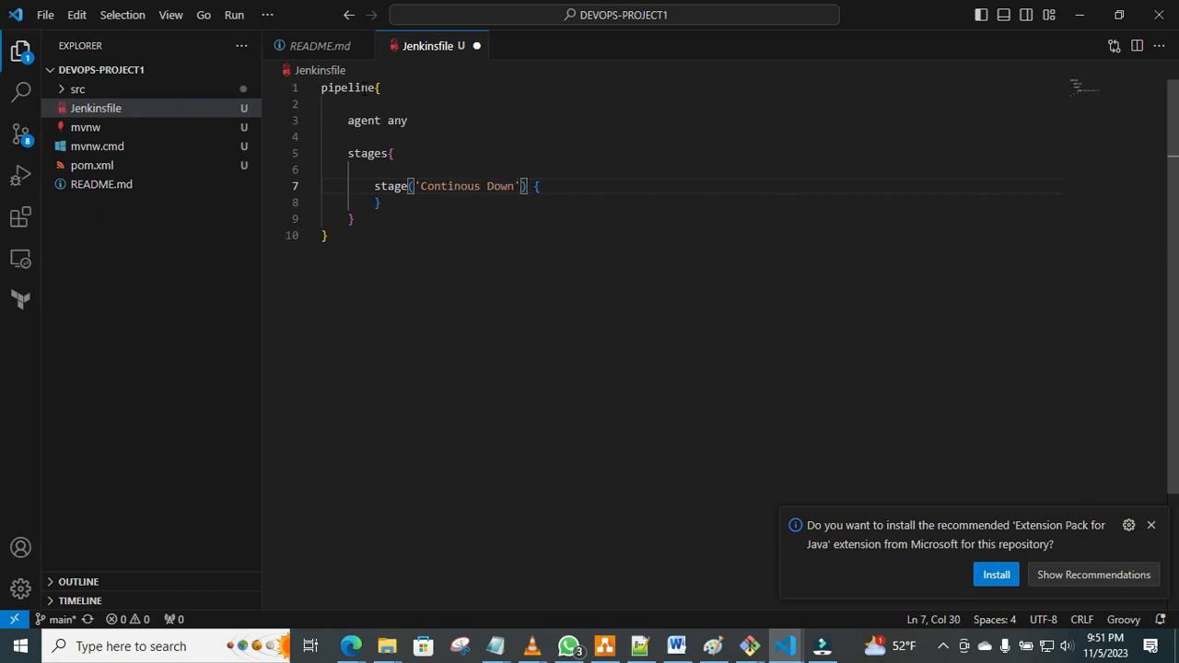
pyautogui.write('load')
# Insert a steps block inside the 'Continous Download' stage, preceded by a blank line.
pyautogui.click(586, 191)
pyautogui.press('Return')
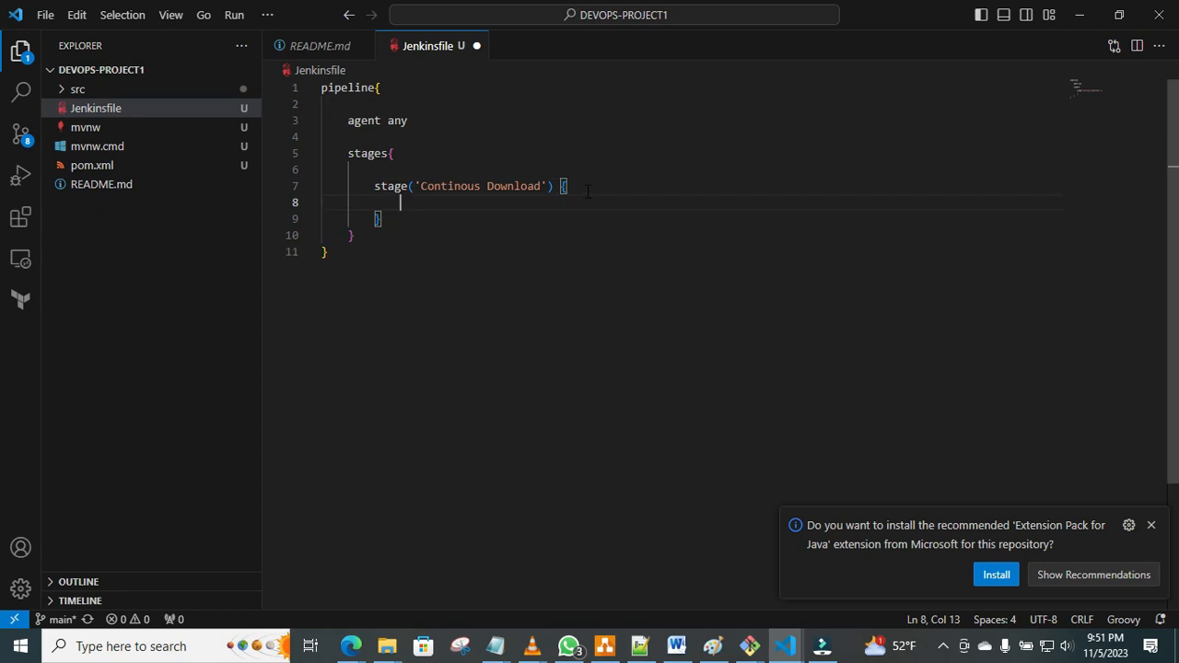
pyautogui.press('Return')
pyautogui.write('ste')
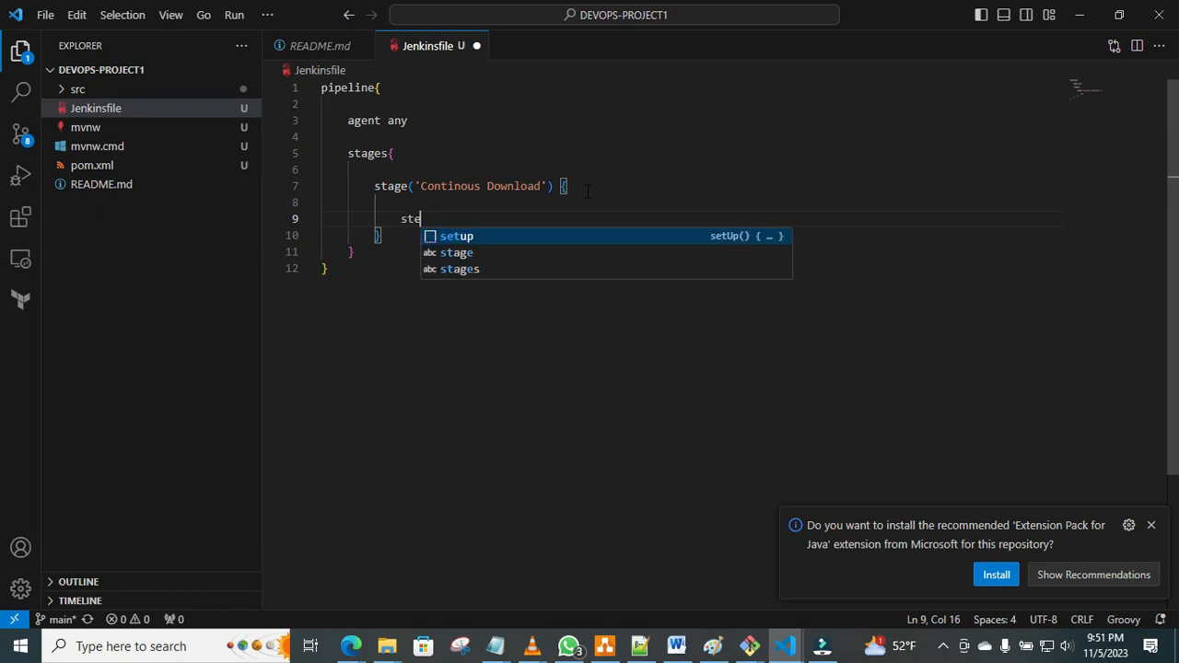
pyautogui.write('ps{')
pyautogui.press('Return')
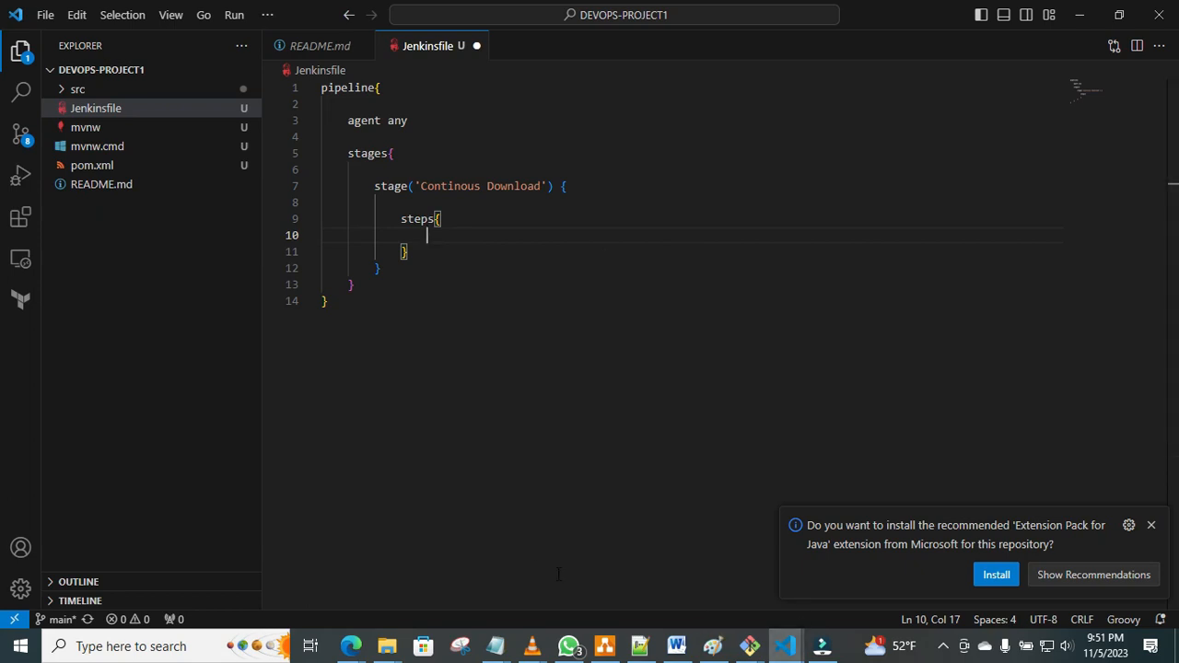
# In the Notepad command notes, copy the text git branch: 'main', url: from the CONTINOUSE DOWNLOAD section.
pyautogui.moveTo(355, 647)
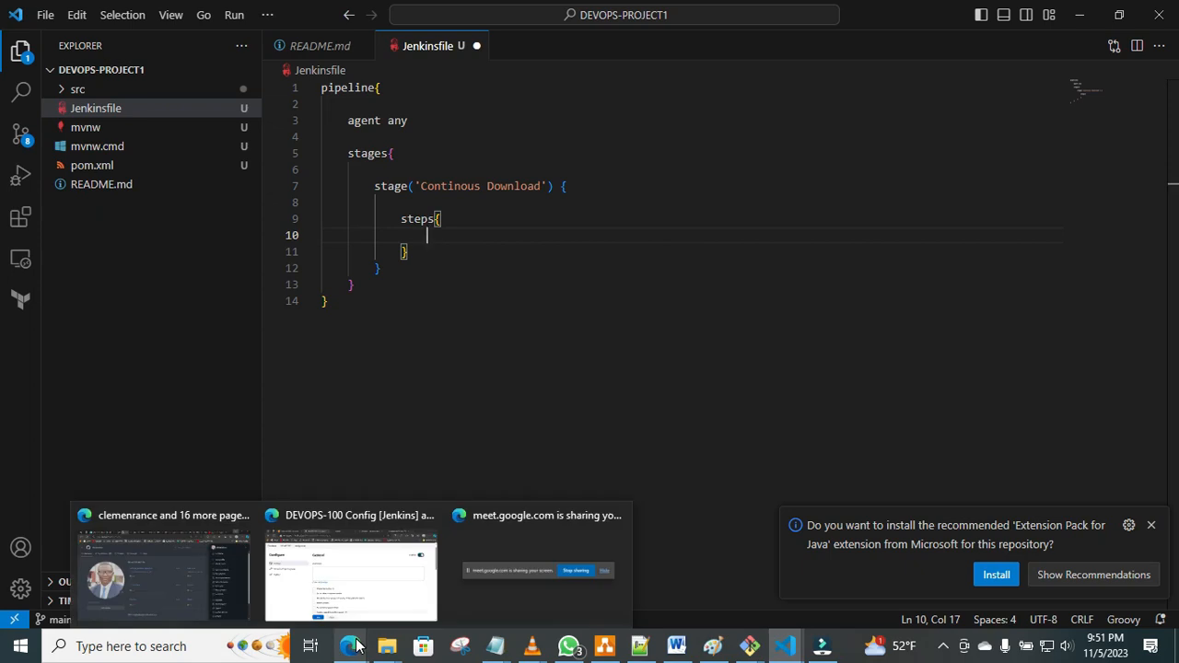
pyautogui.moveTo(494, 646)
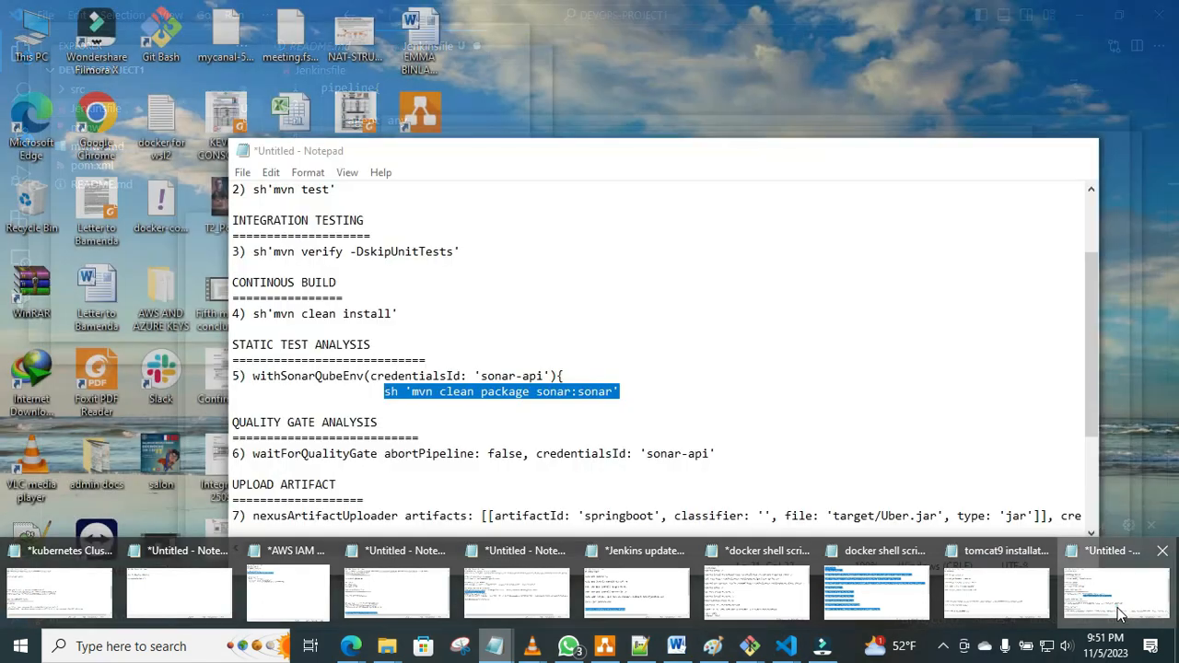
pyautogui.click(1115, 594)
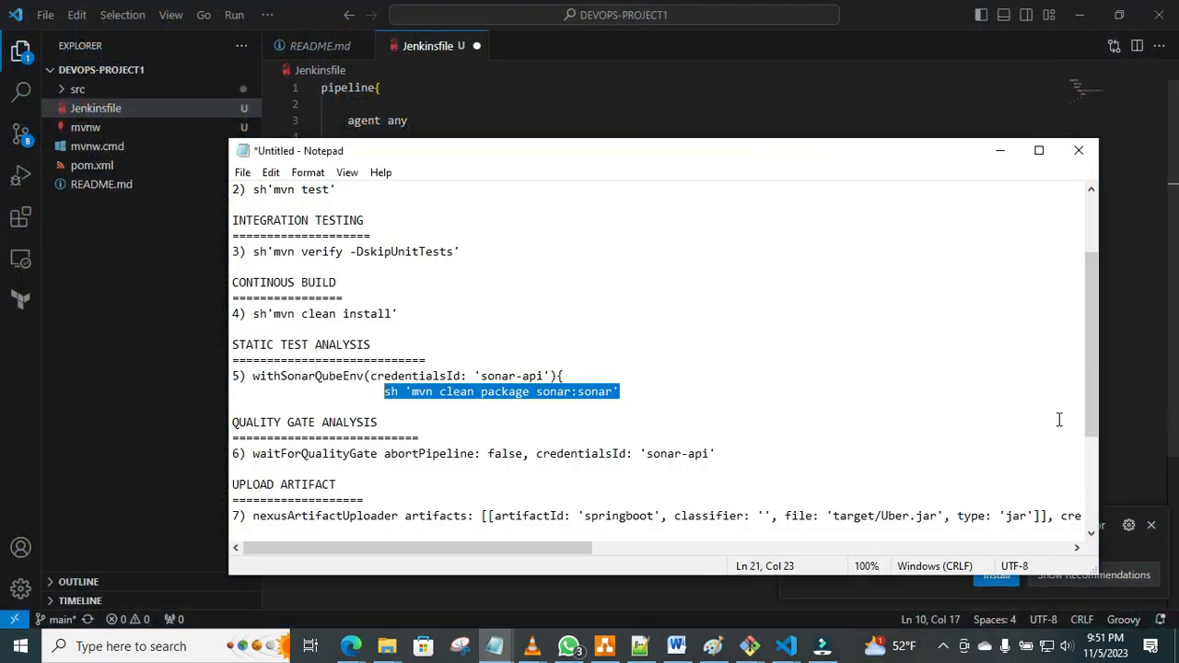
pyautogui.moveTo(1089, 417); pyautogui.dragTo(1082, 288)
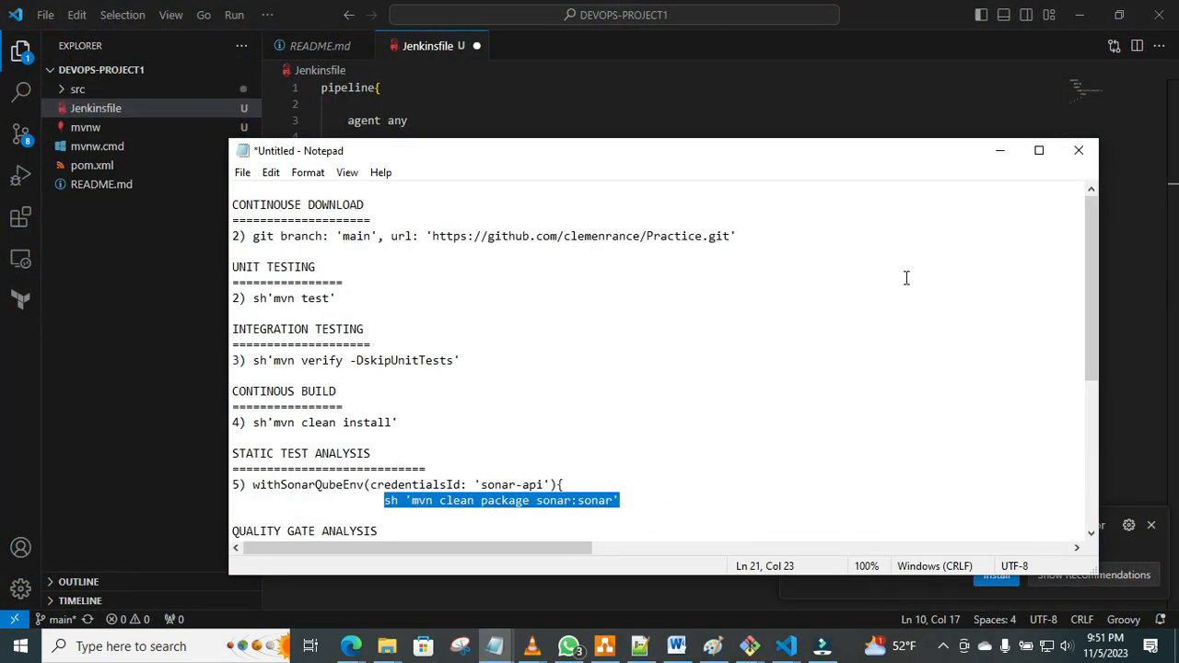
pyautogui.click(253, 237)
pyautogui.moveTo(253, 237); pyautogui.dragTo(420, 241)
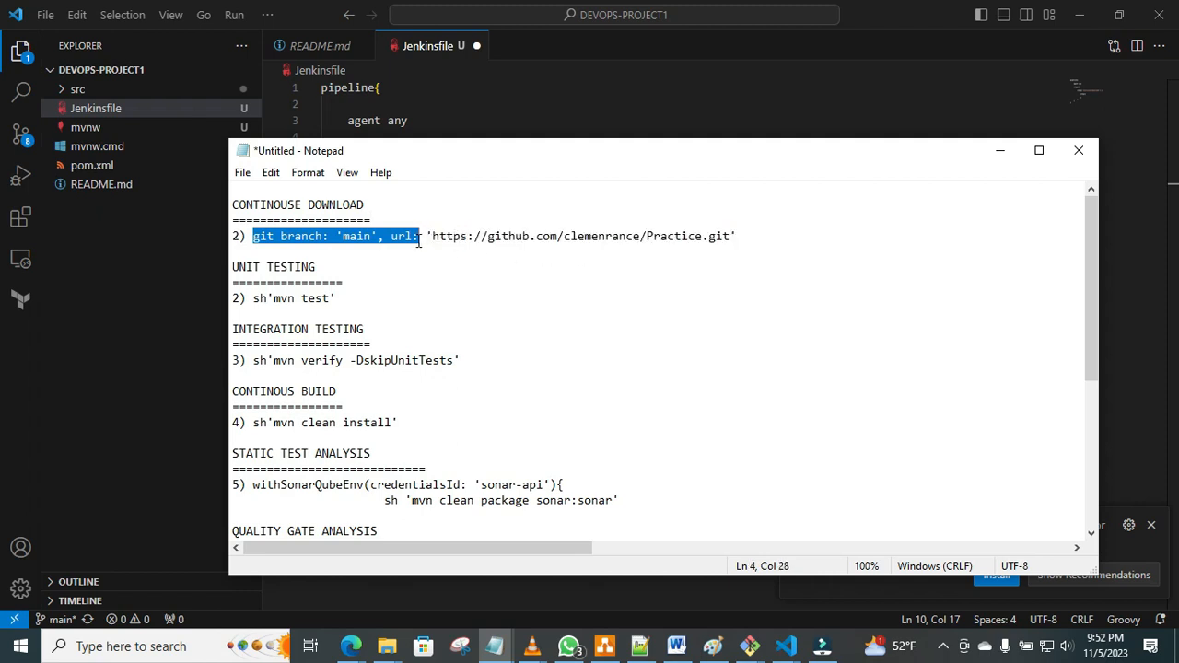
pyautogui.rightClick(396, 237)
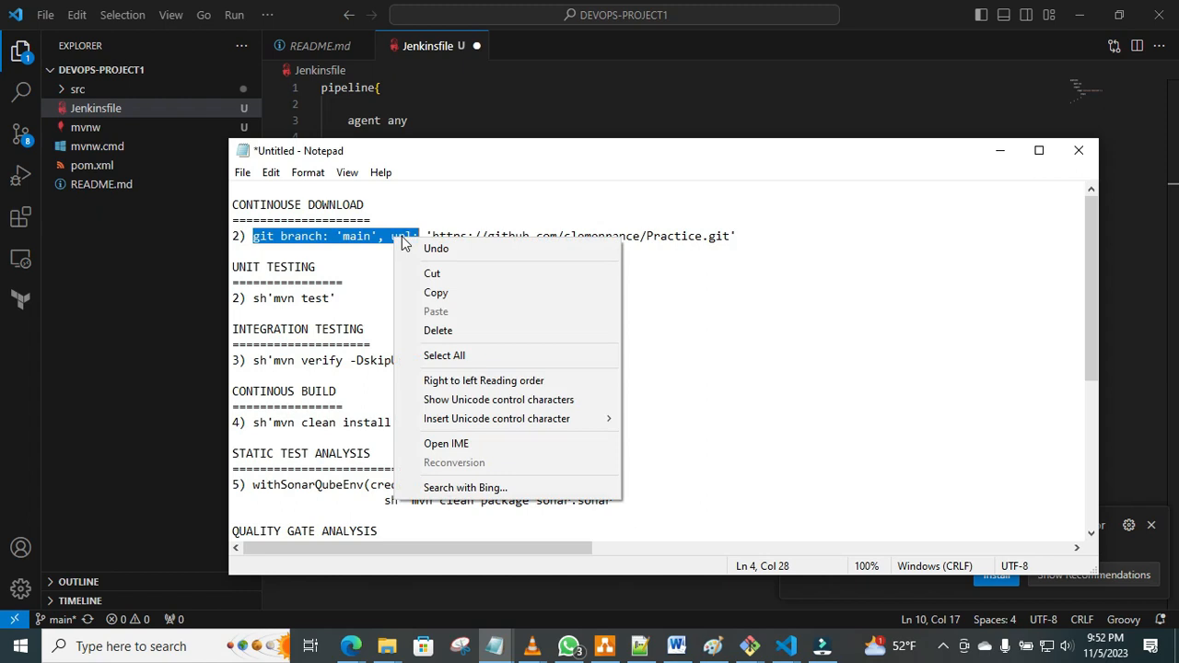
pyautogui.click(448, 292)
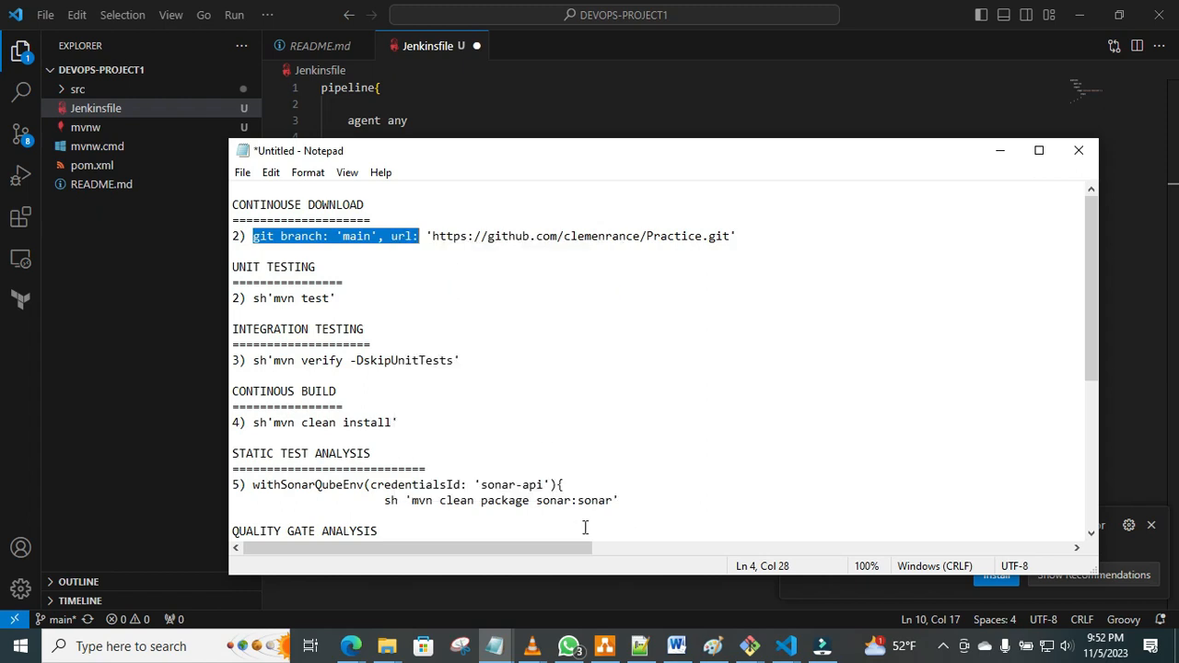
# Return to VS Code and paste the copied git branch text into the steps block of the Jenkinsfile.
pyautogui.click(356, 648)
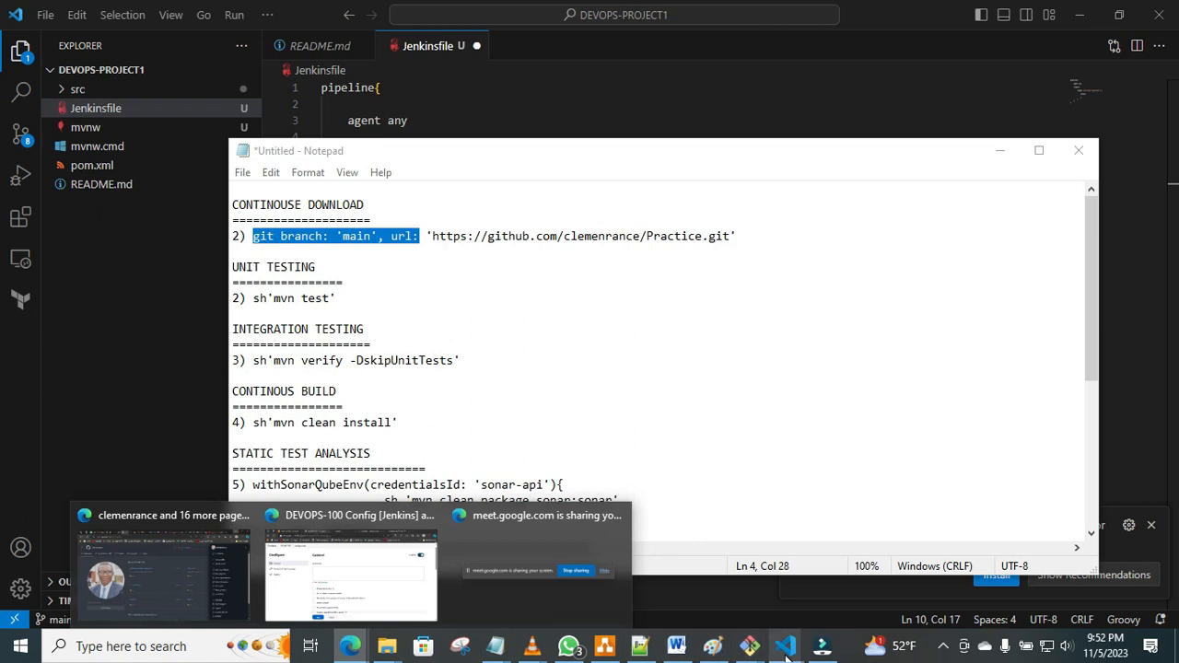
pyautogui.click(729, 577)
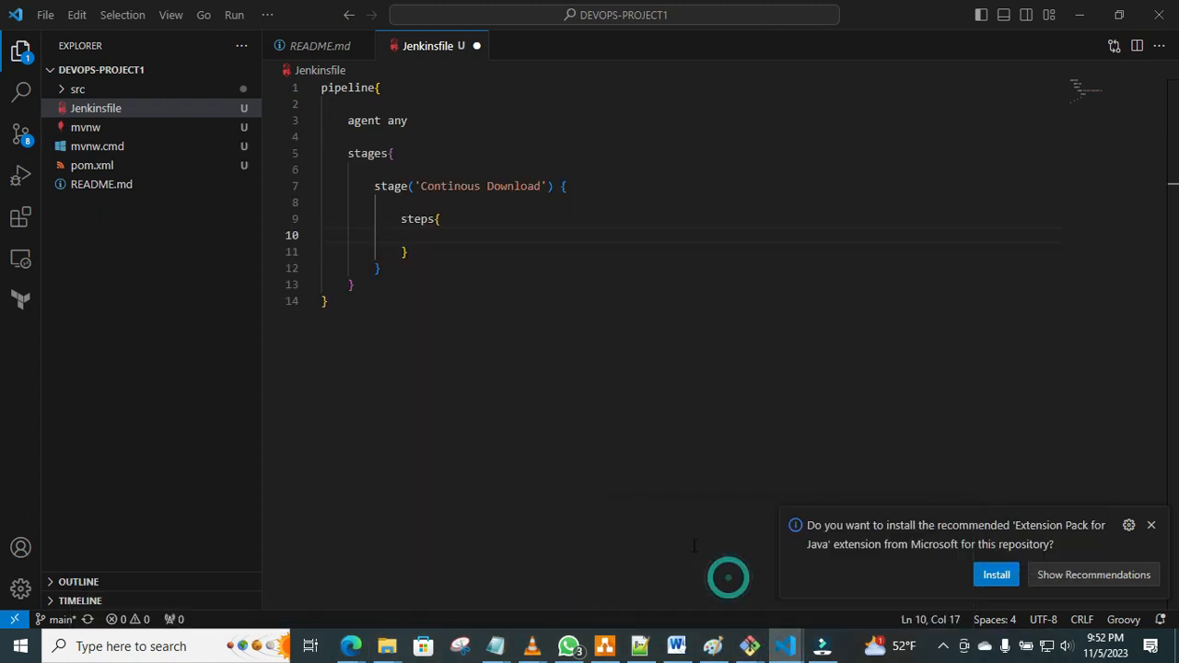
pyautogui.rightClick(427, 234)
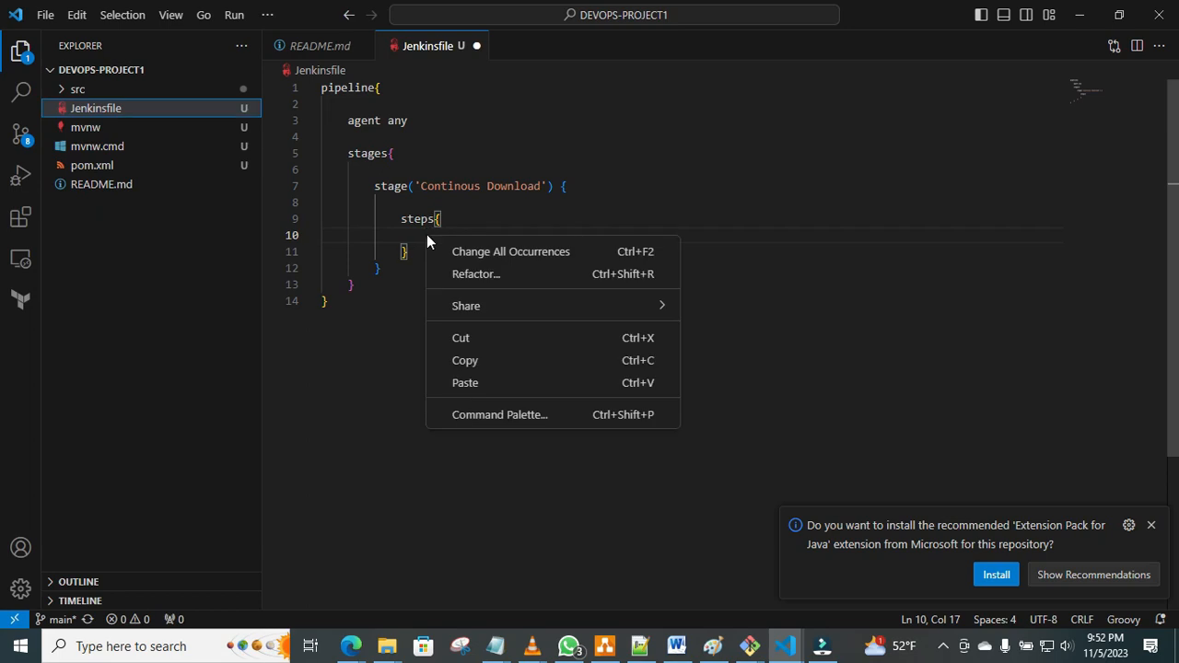
pyautogui.click(475, 382)
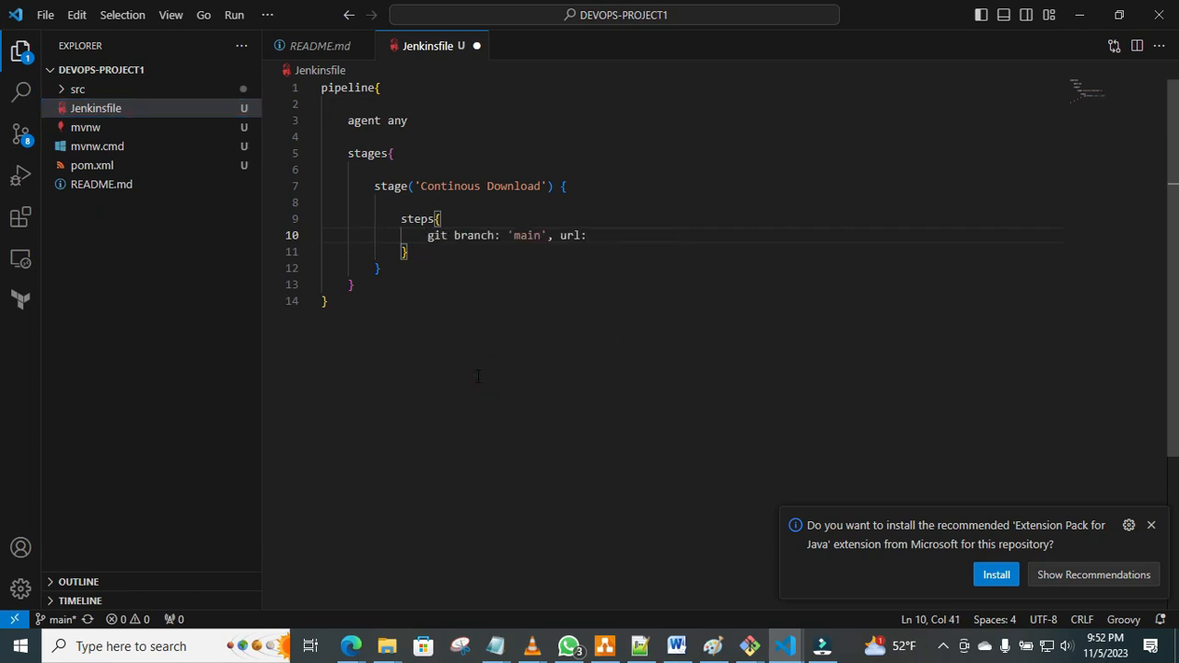
# Switch to the DEVOPS-PROJECT1 repository on GitHub in Edge and copy its HTTPS clone URL.
pyautogui.moveTo(352, 652)
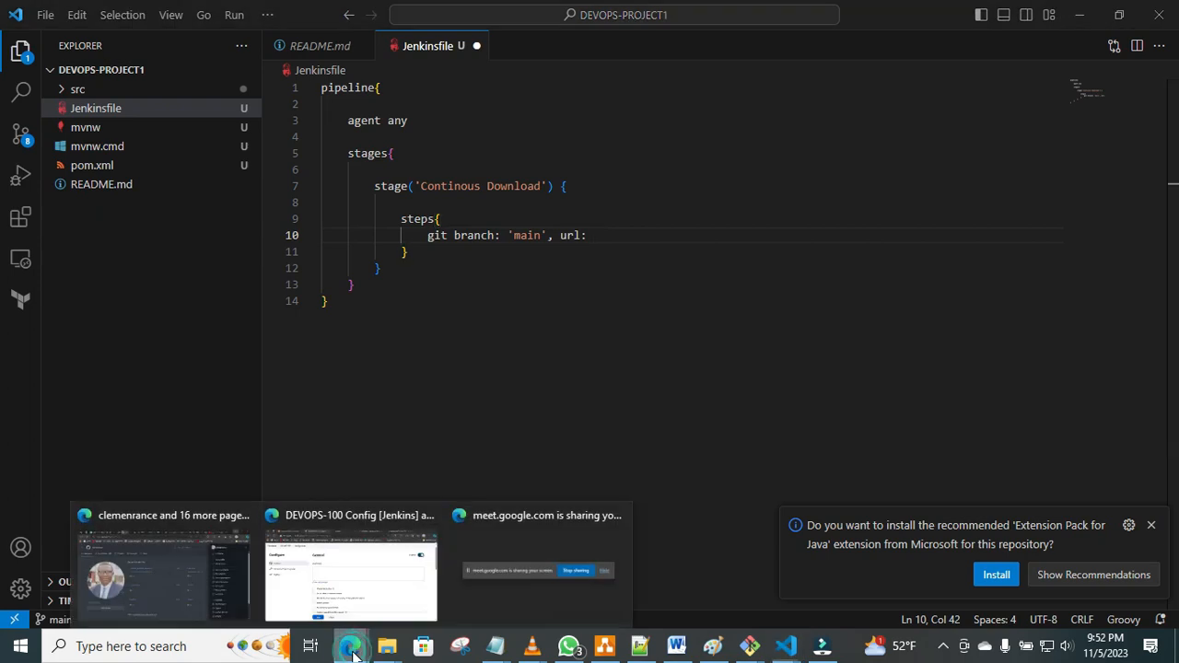
pyautogui.click(313, 576)
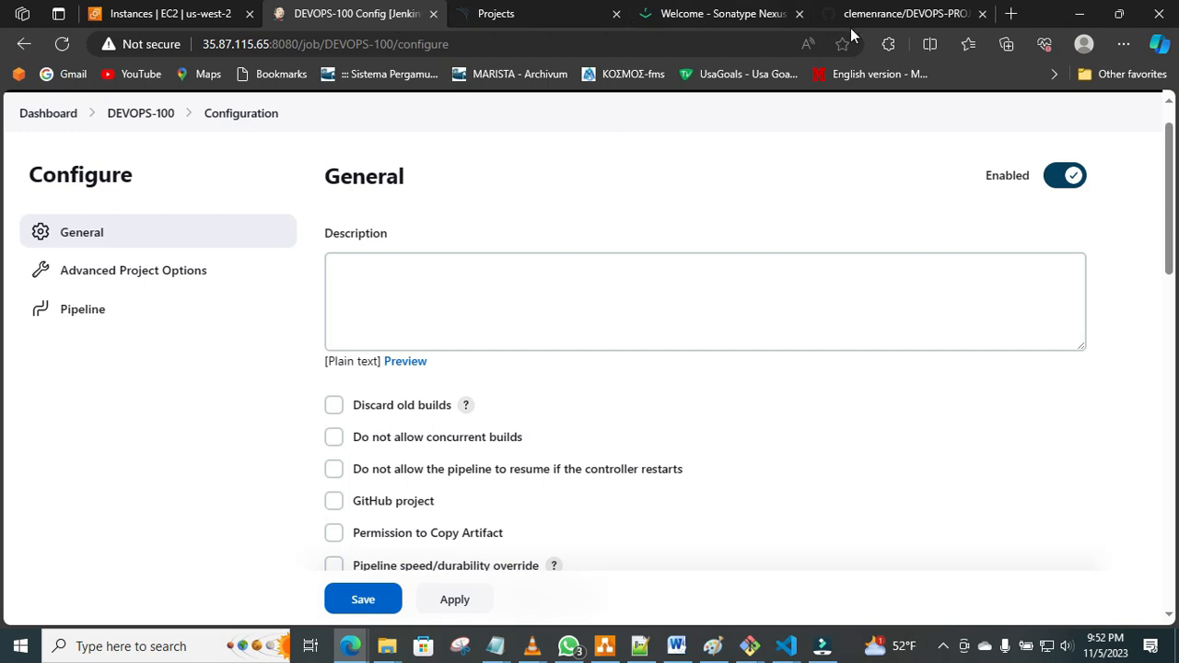
pyautogui.click(900, 17)
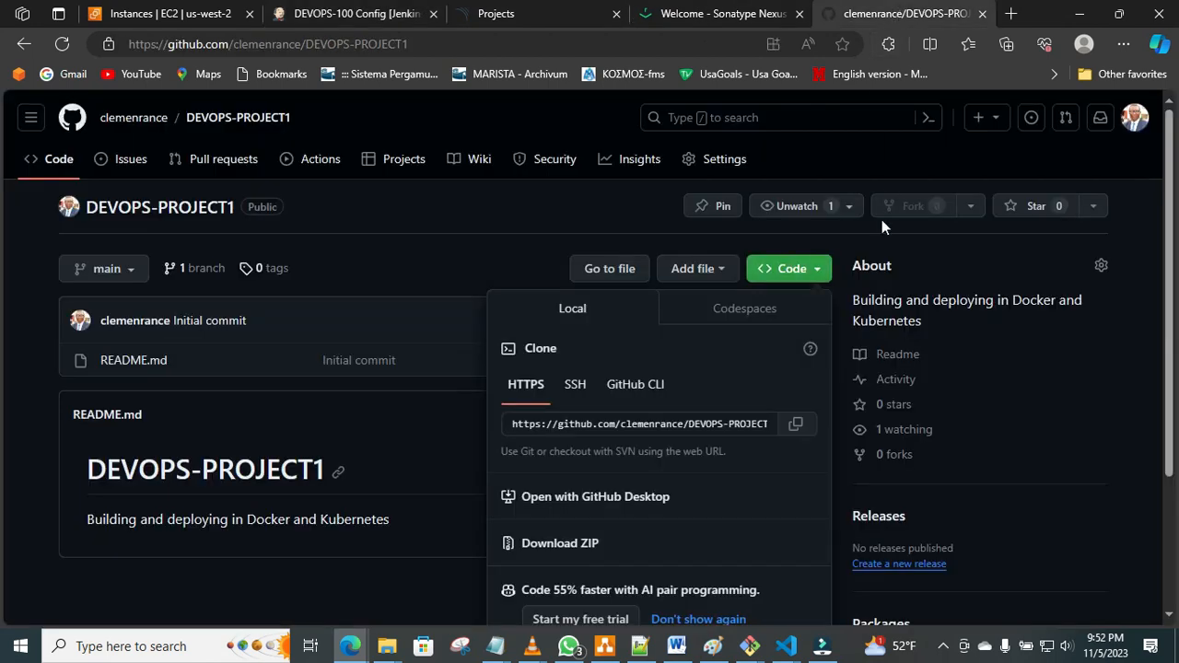
pyautogui.click(796, 426)
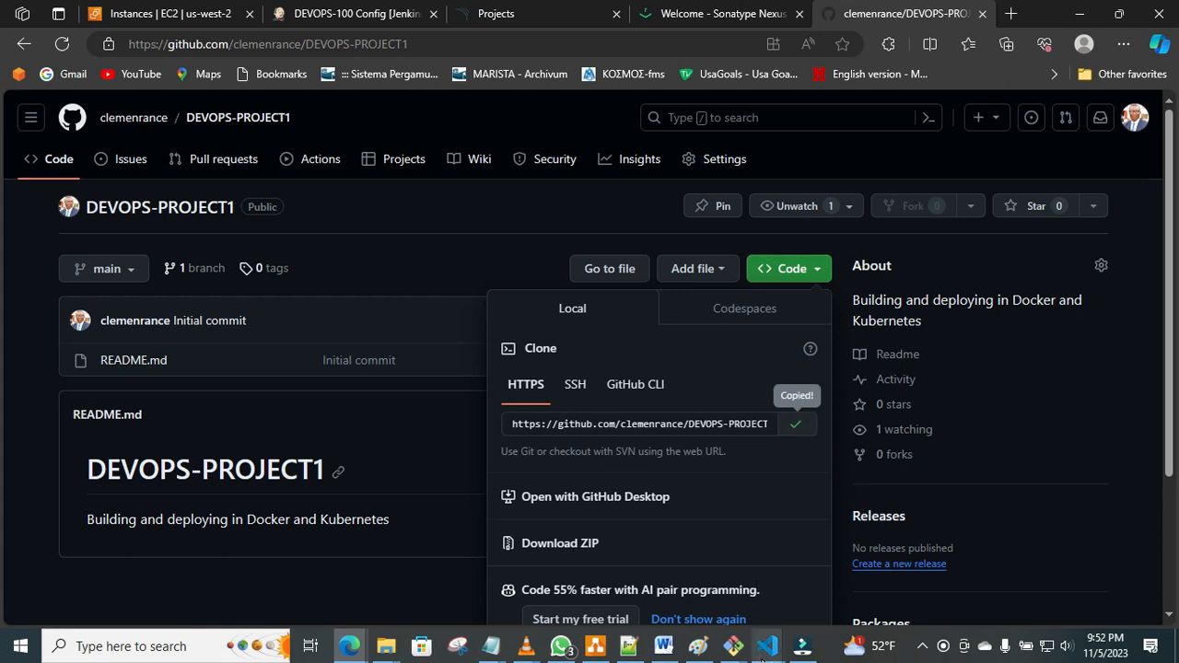
# Return to VS Code and paste the copied DEVOPS-PROJECT1.git clone URL after url: in the Jenkinsfile's git branch line.
pyautogui.moveTo(763, 652)
pyautogui.click(681, 594)
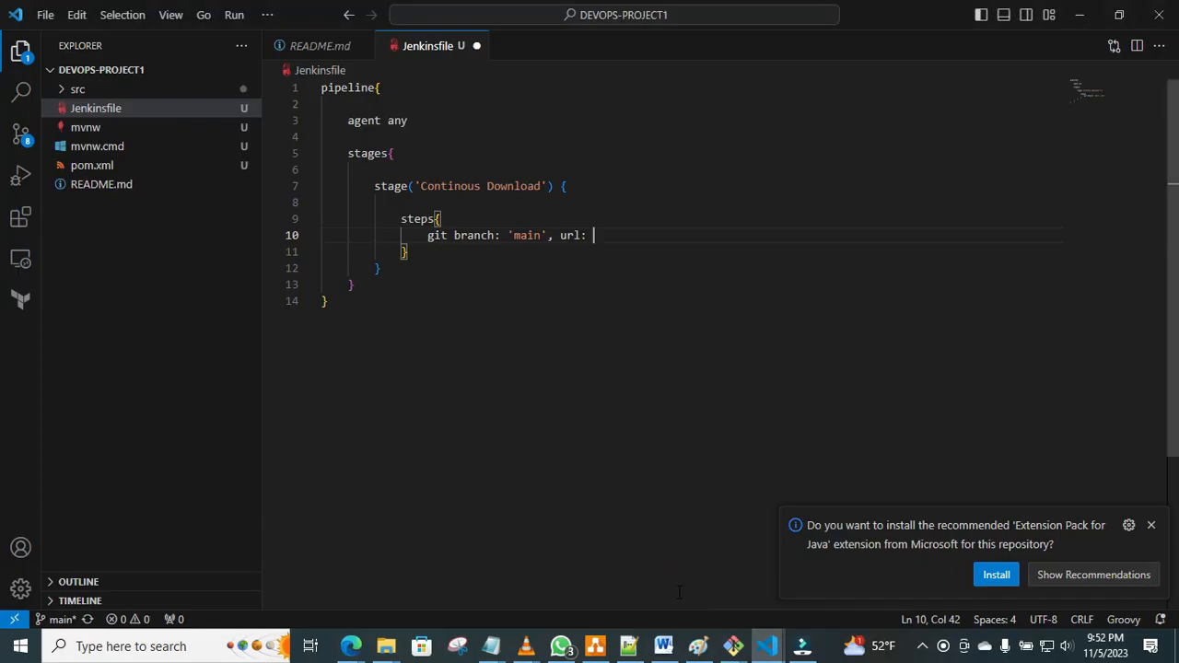
pyautogui.rightClick(605, 236)
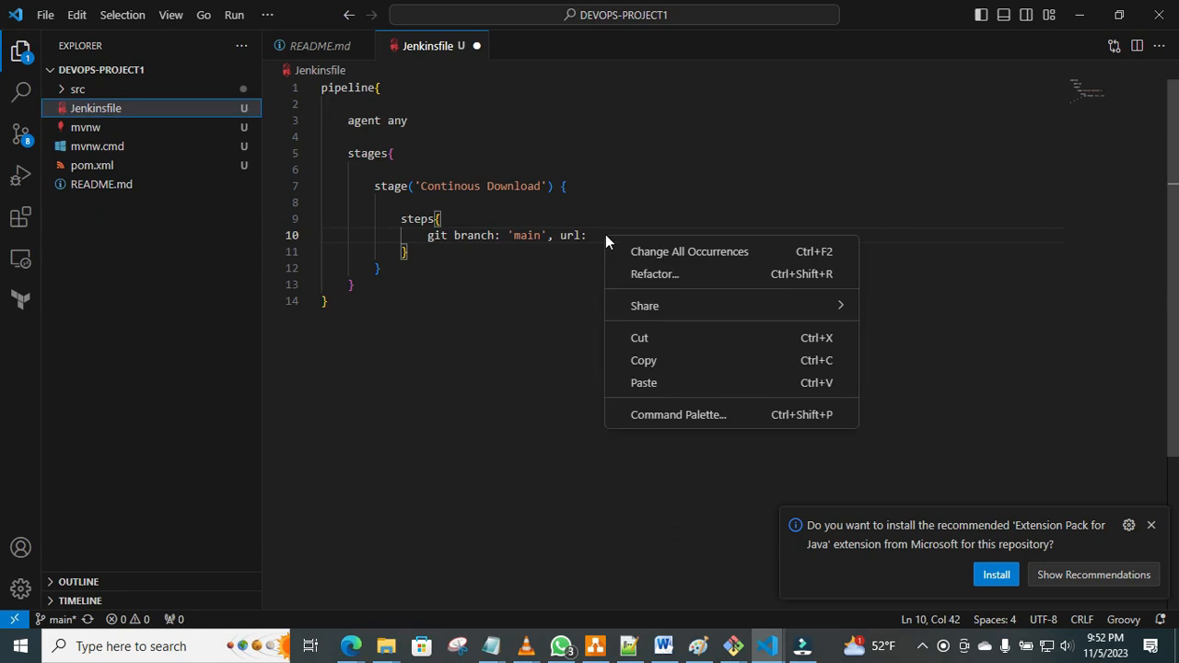
pyautogui.click(658, 381)
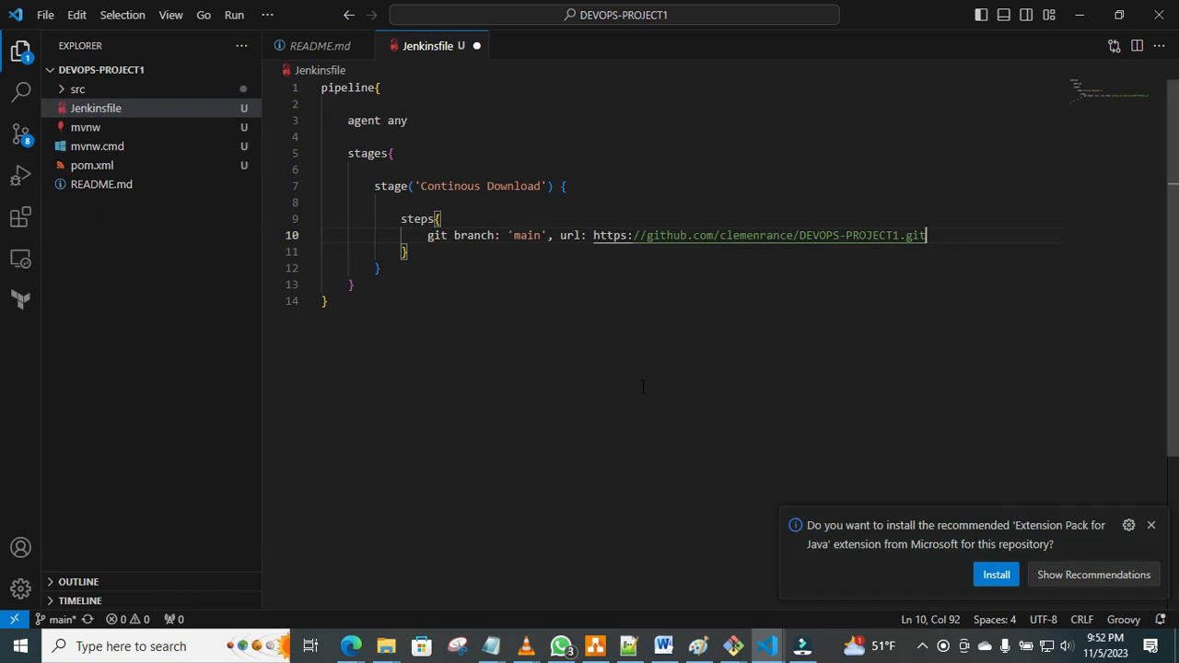
# Save the Jenkinsfile with the completed 'Continous Download' stage.
pyautogui.click(471, 274)
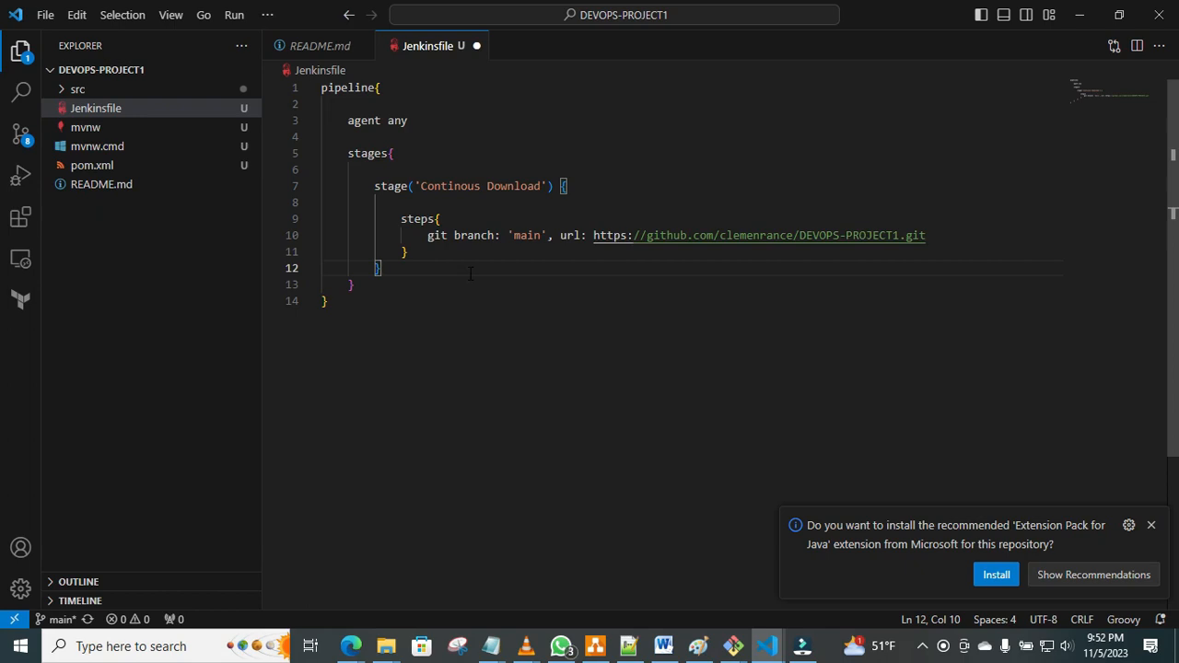
pyautogui.hotkey('ctrl', 's')
pyautogui.click(49, 17)
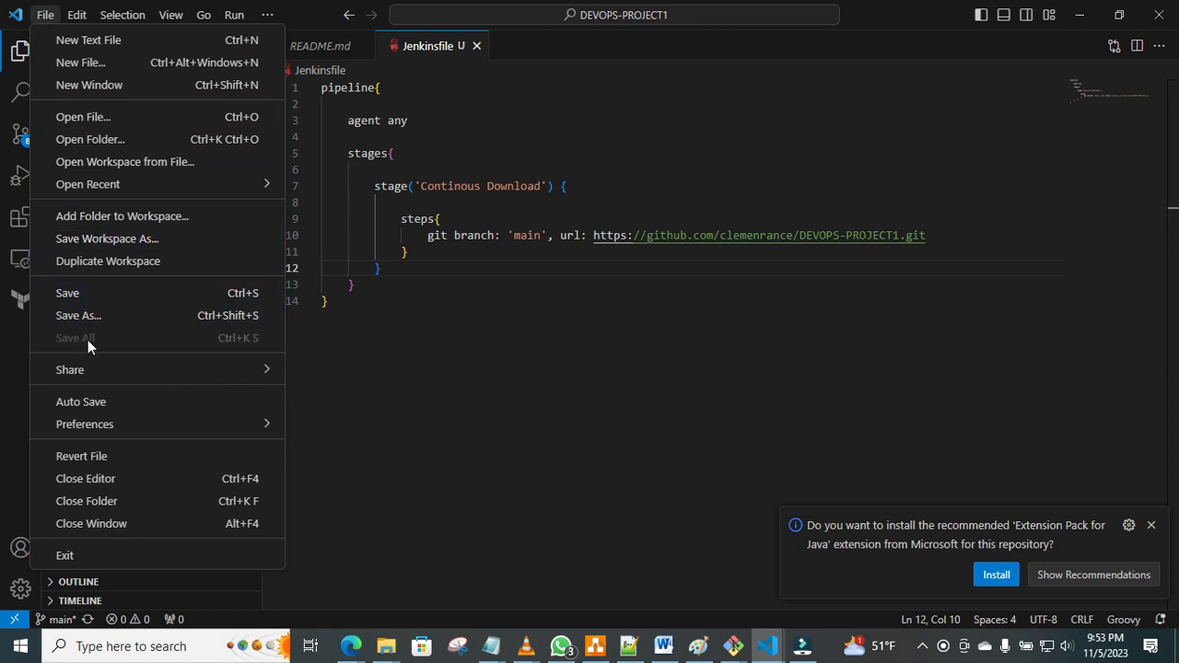
pyautogui.click(573, 397)
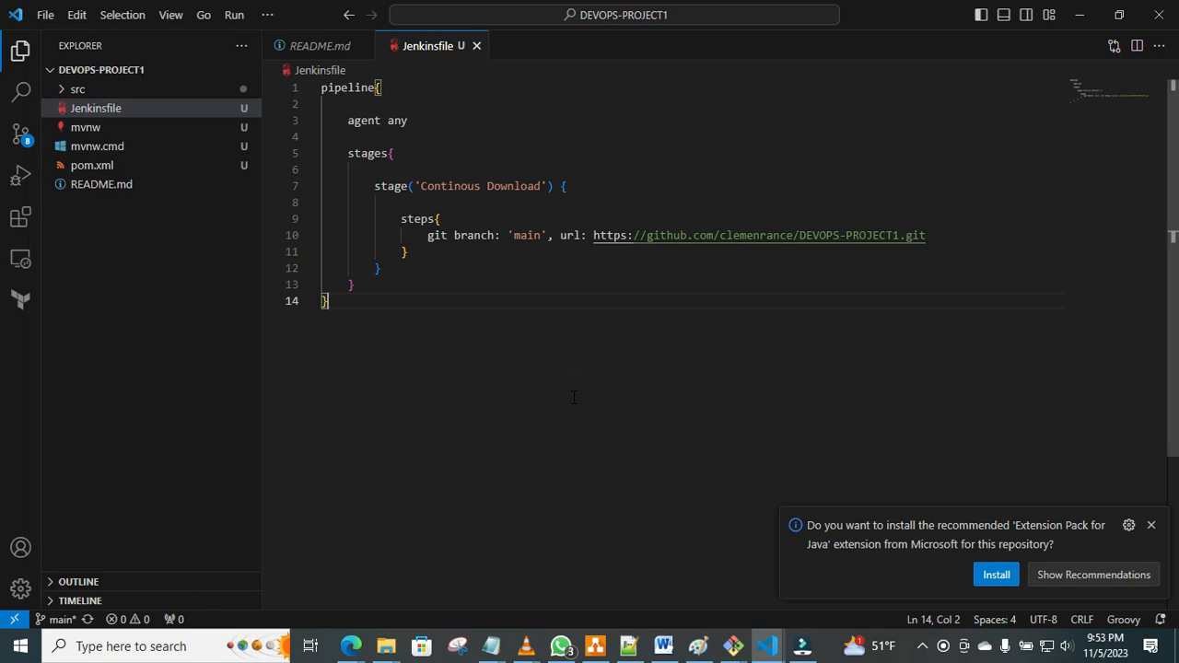
# Dismiss the Extension Pack for Java recommendation and open a new terminal in the DEVOPS-PROJECT1 folder.
pyautogui.click(1151, 527)
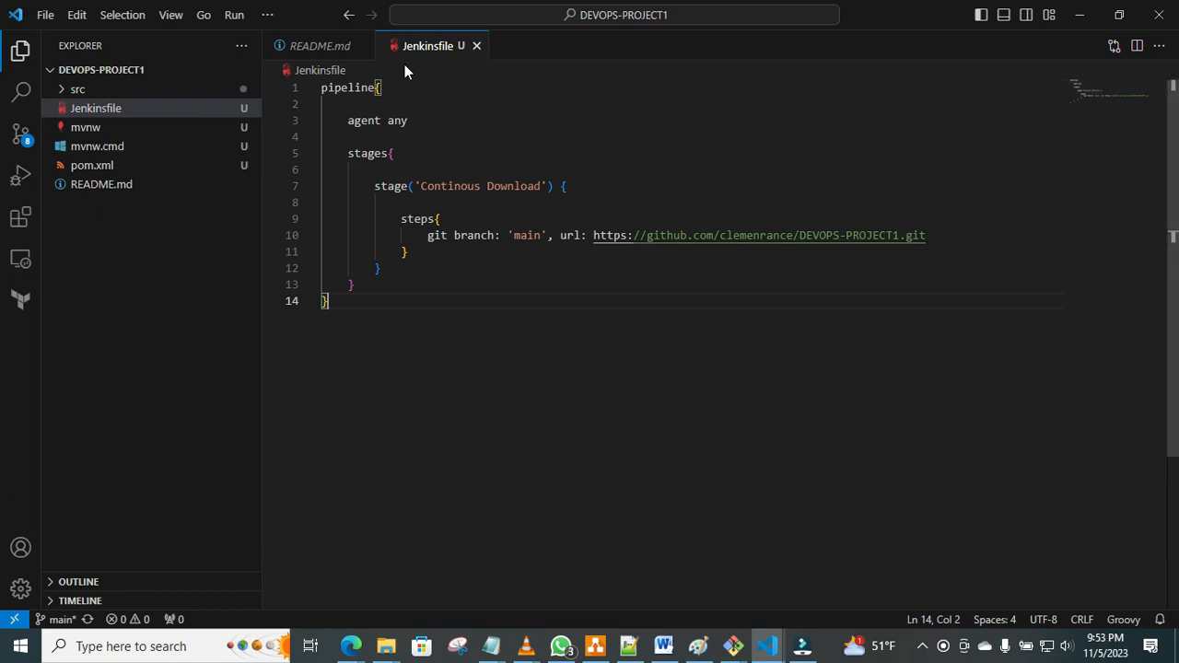
pyautogui.click(267, 14)
pyautogui.moveTo(318, 48)
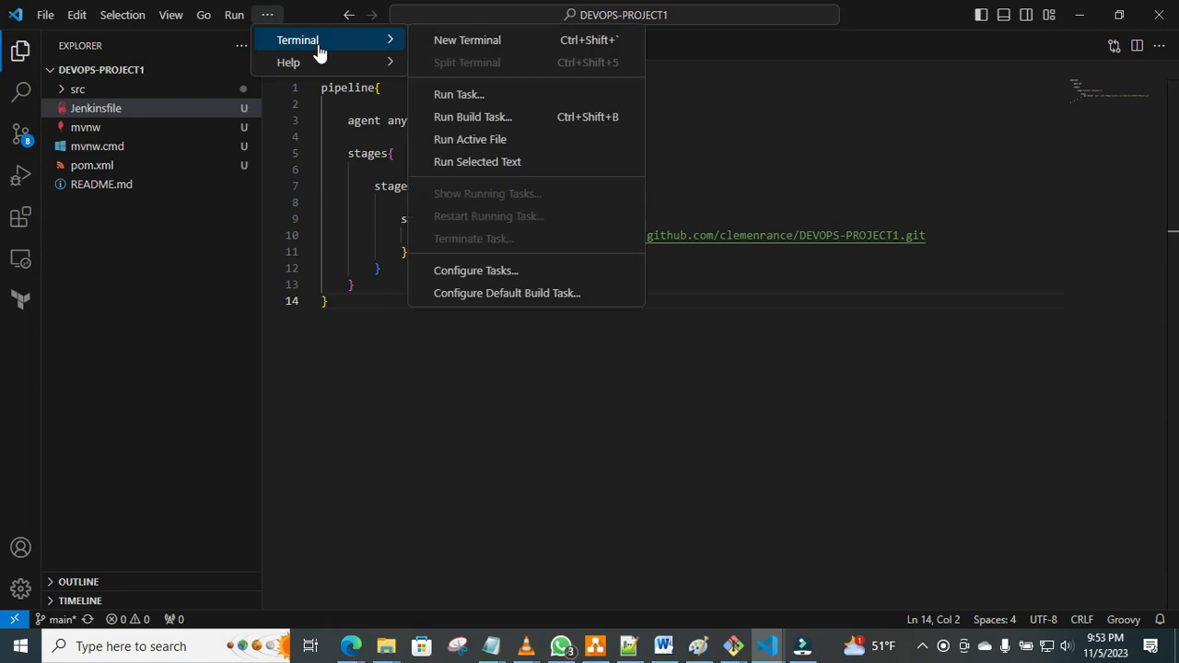
pyautogui.click(452, 42)
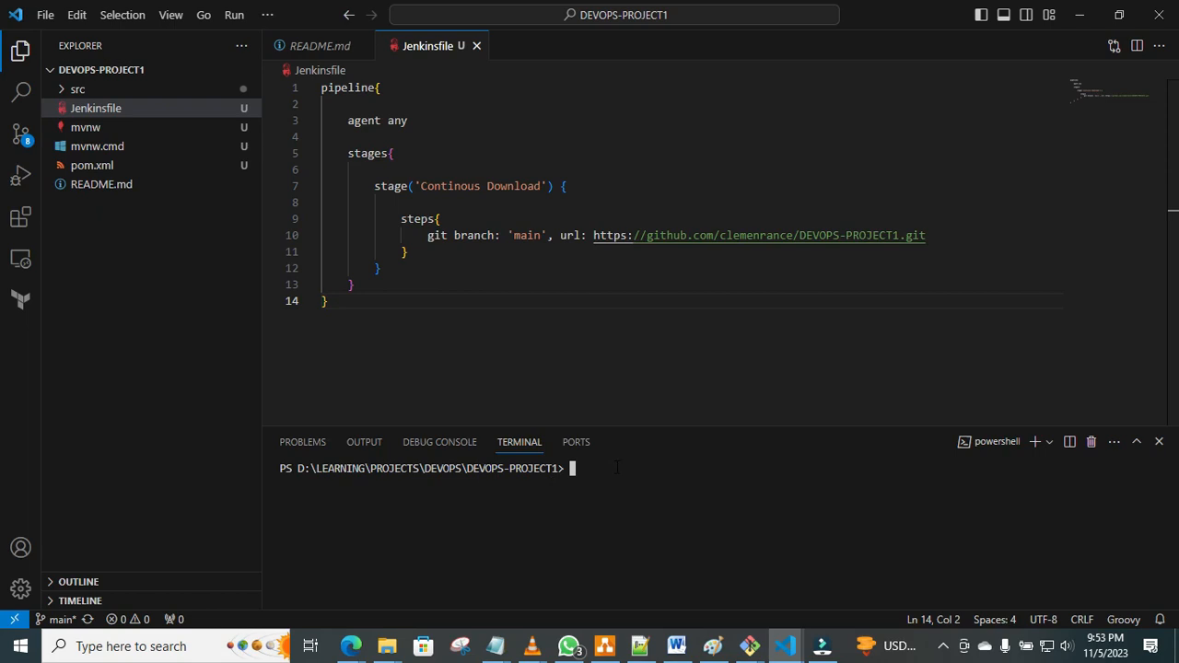
# Stage all project files with git add . and list the staged changes with git status.
pyautogui.click(615, 467)
pyautogui.write('git add .')
pyautogui.press('Return')
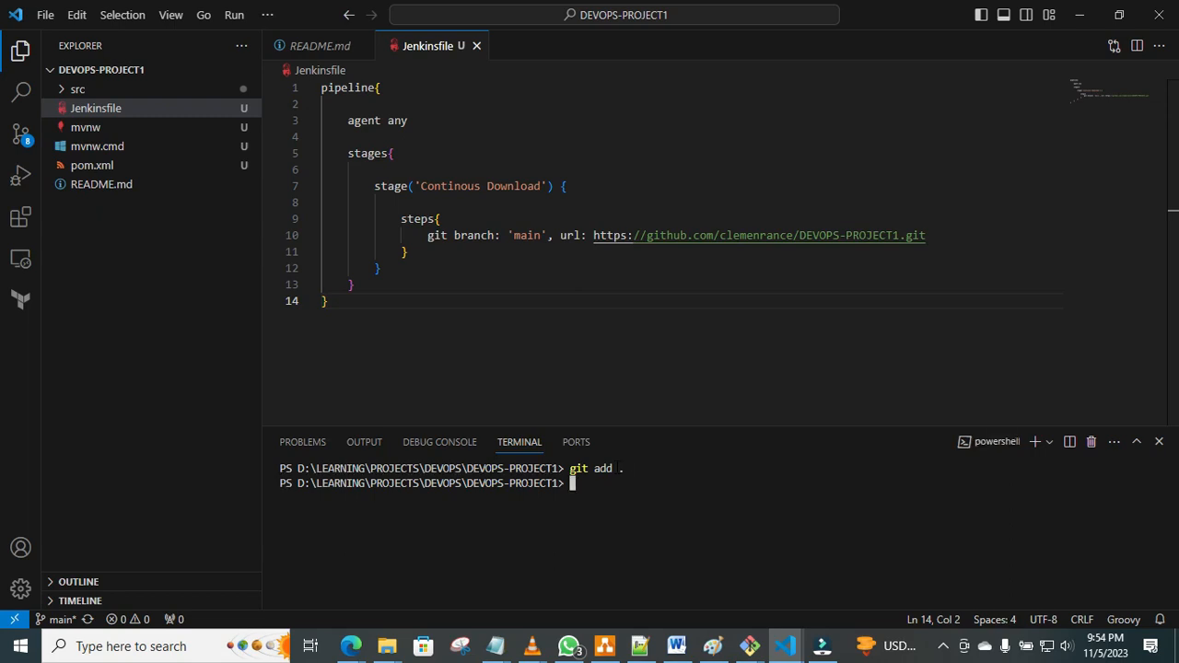
pyautogui.write('git ')
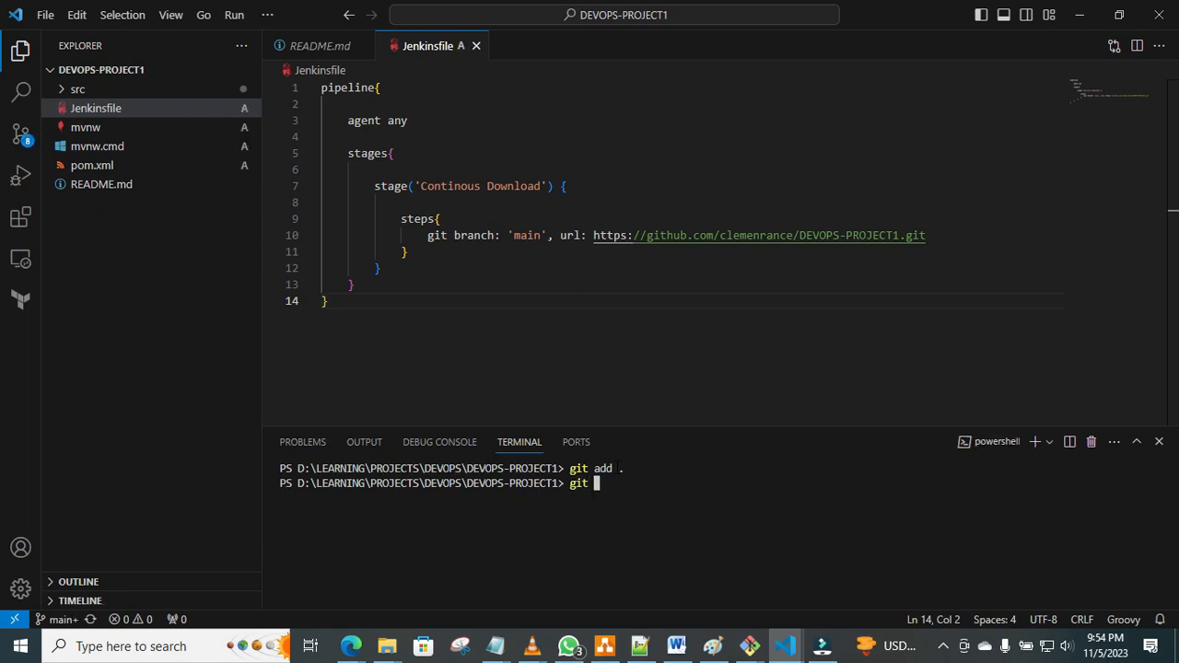
pyautogui.write('status')
pyautogui.press('Return')
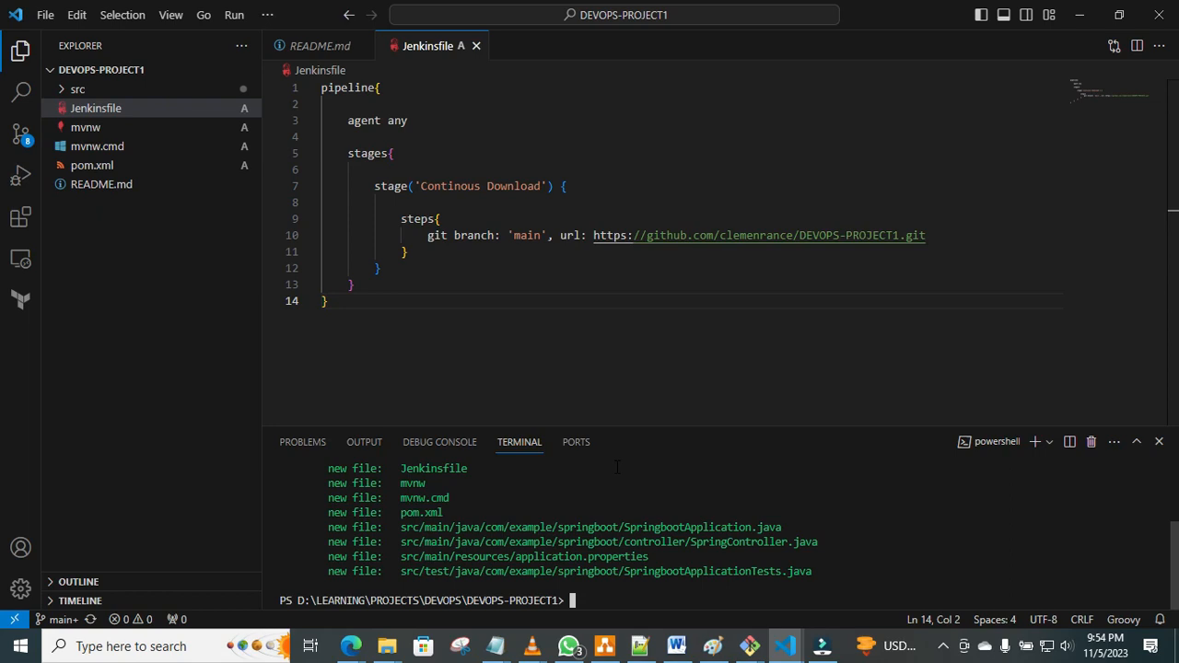
# Commit the staged files with git commit -m and the message "first push".
pyautogui.write('git commit -m "first pus')
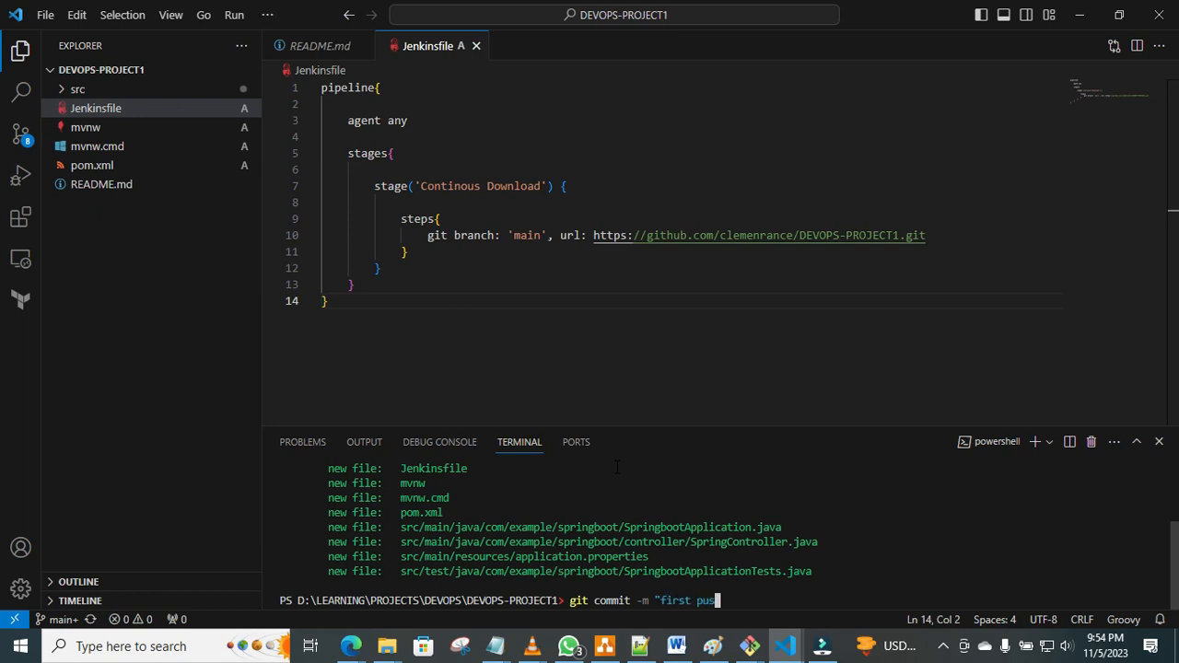
pyautogui.write('h"')
pyautogui.press('Return')
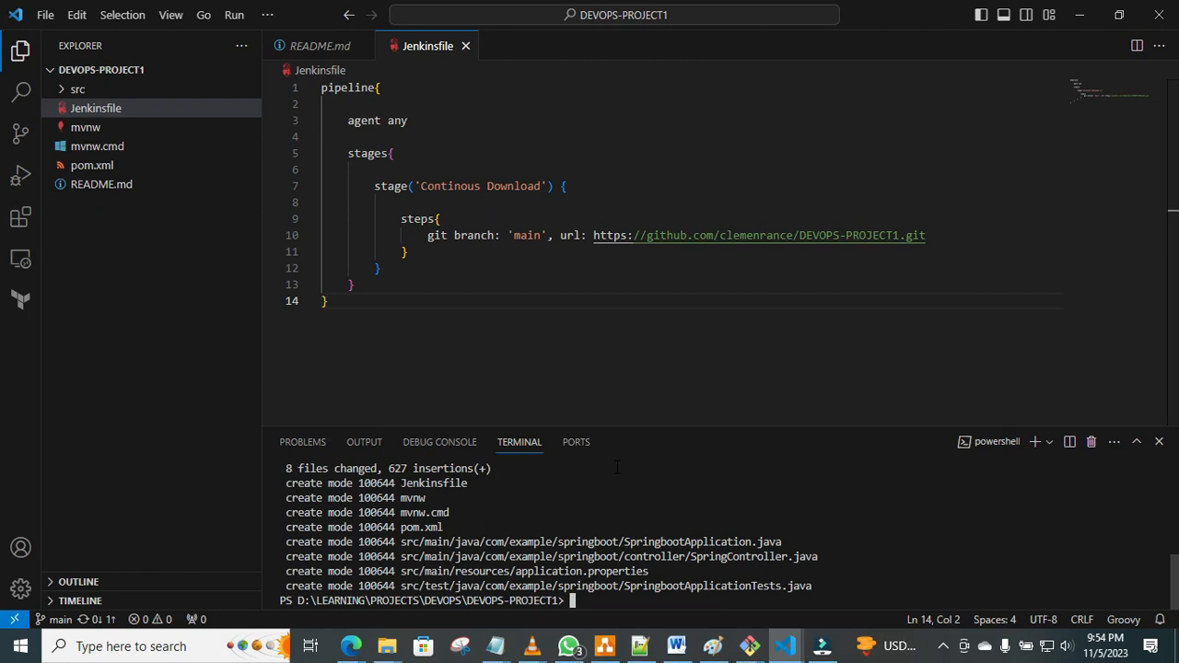
# Push the commit to the remote main branch with git push -u origin main.
pyautogui.write('git push -u origi')
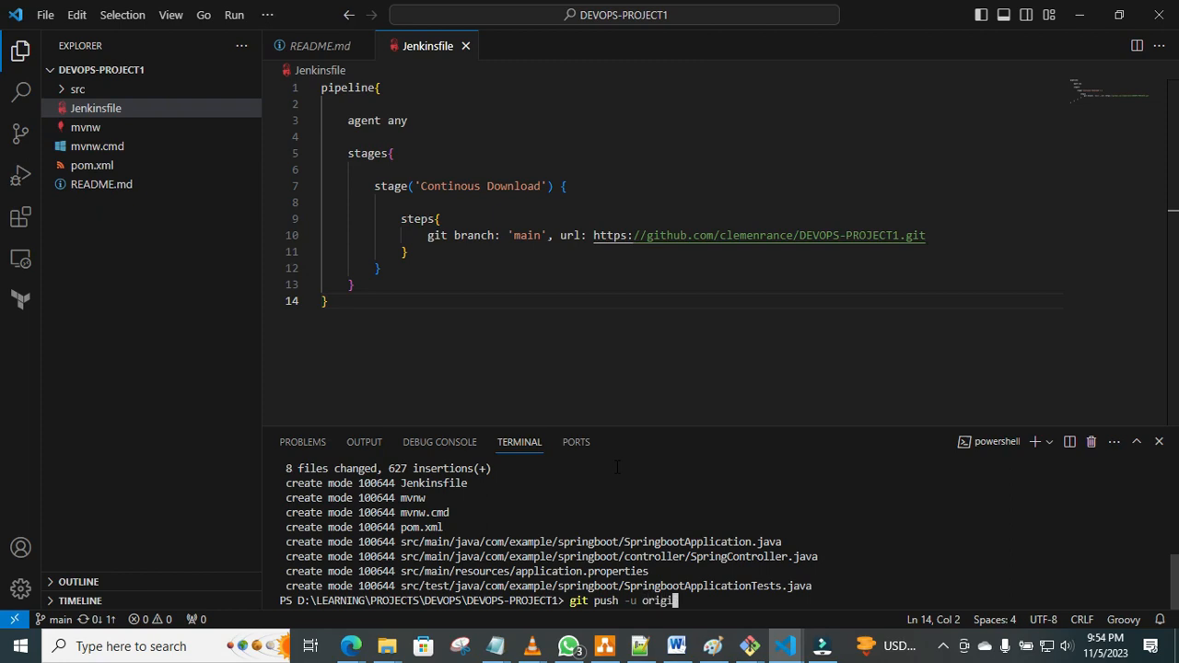
pyautogui.write('n main')
pyautogui.press('Return')
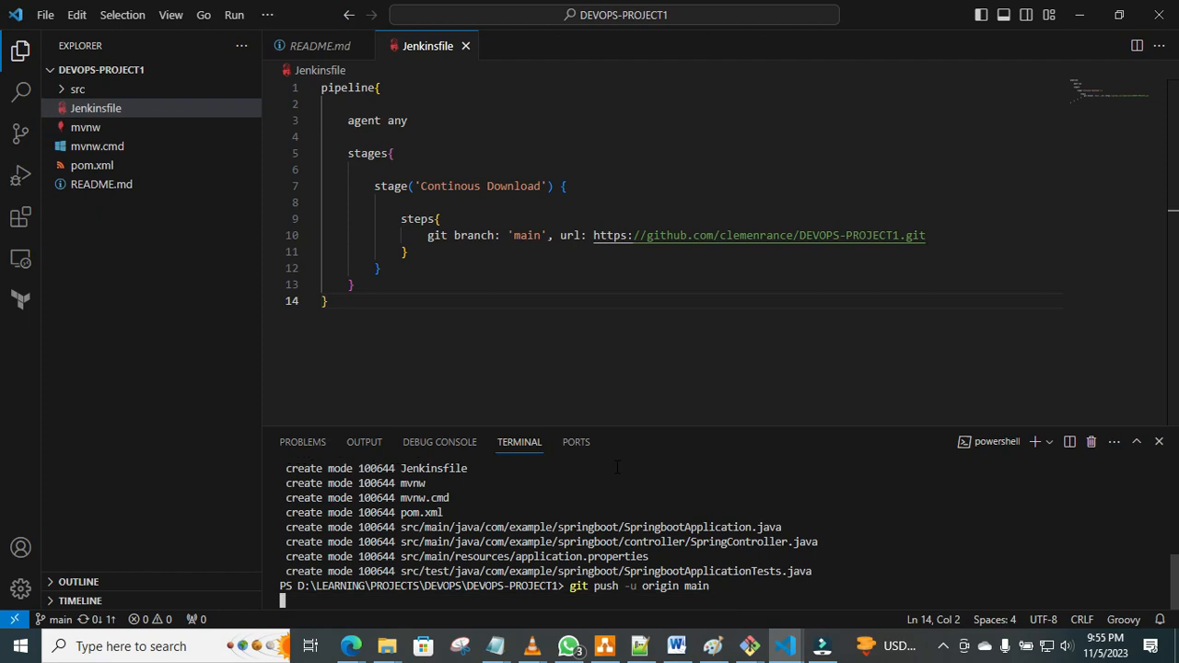
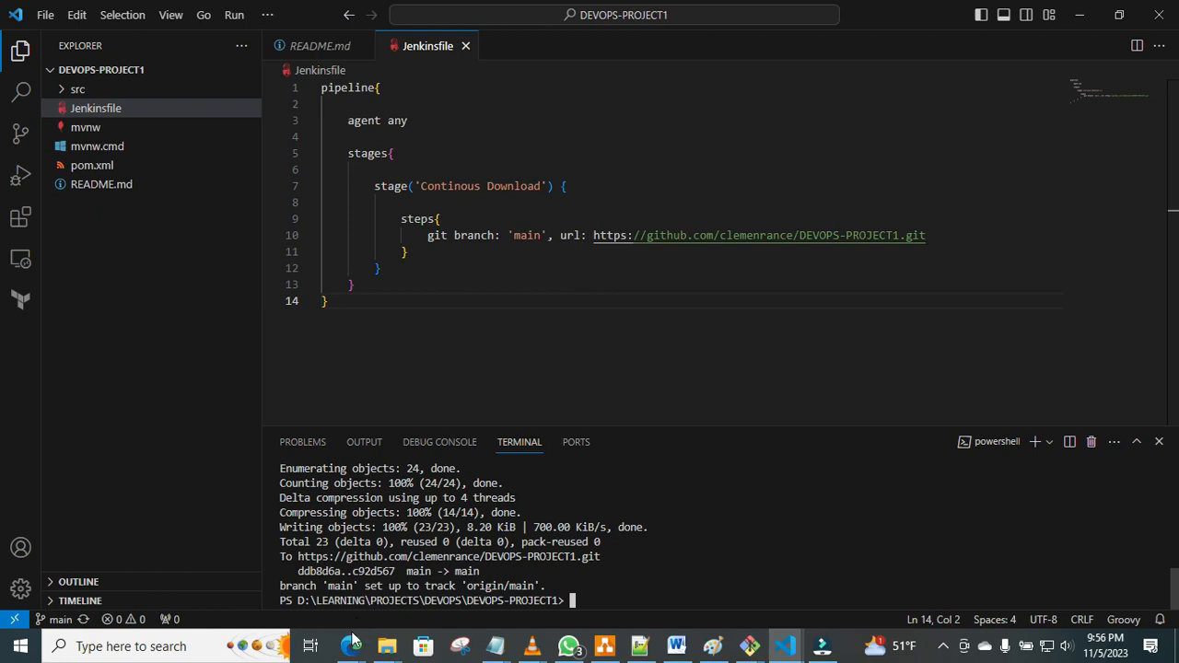
# Switch to the DEVOPS-PROJECT1 GitHub page in Edge, close the clone options, and review the repository's general settings.
pyautogui.click(349, 648)
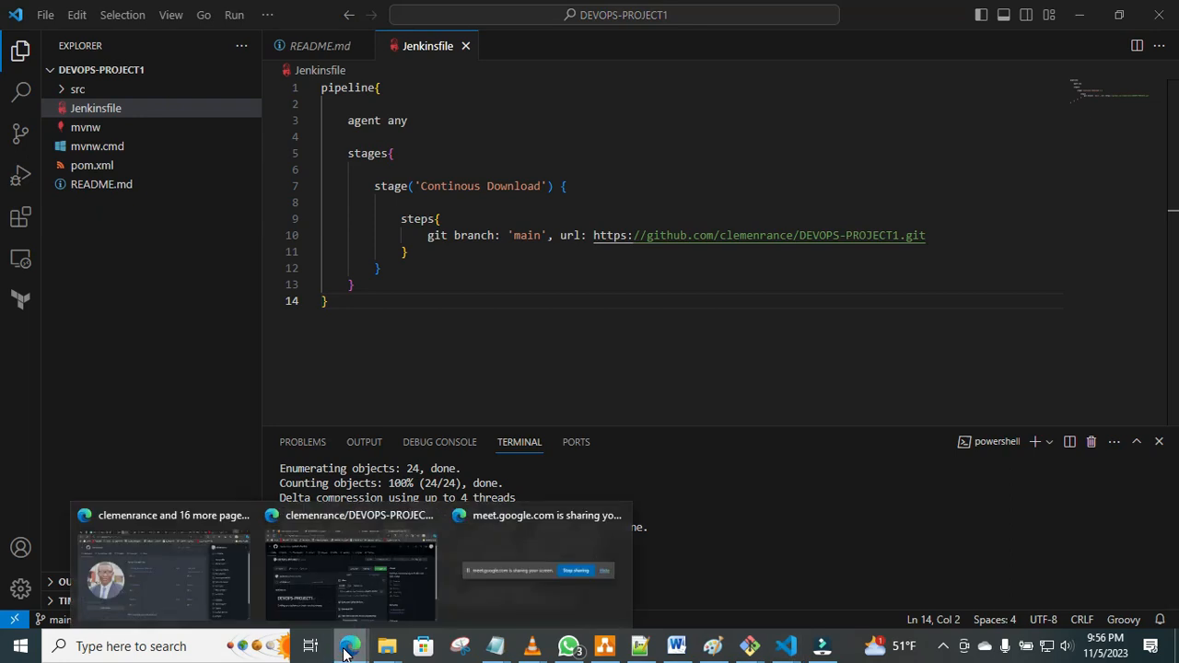
pyautogui.click(405, 599)
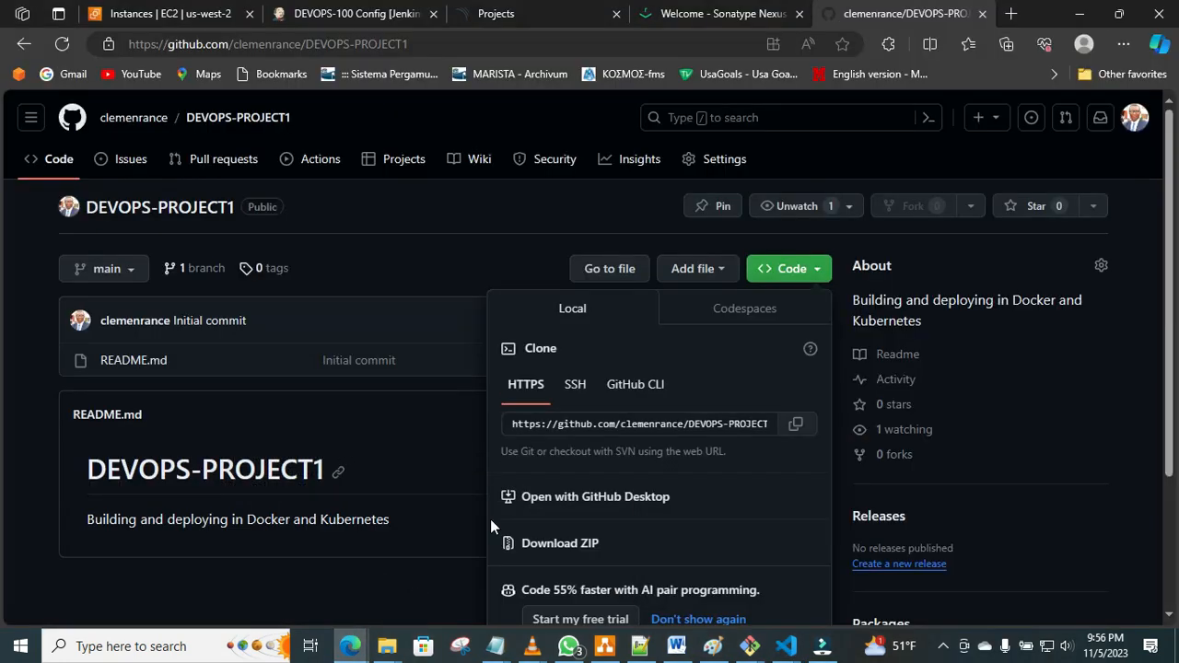
pyautogui.click(1129, 243)
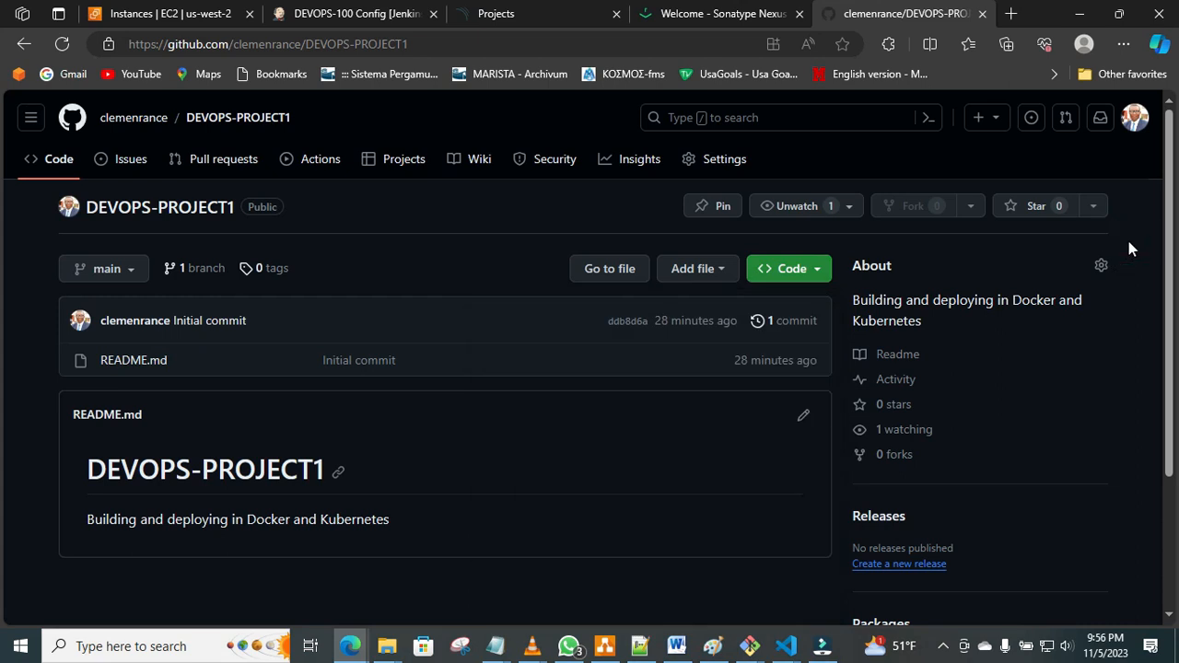
pyautogui.click(725, 161)
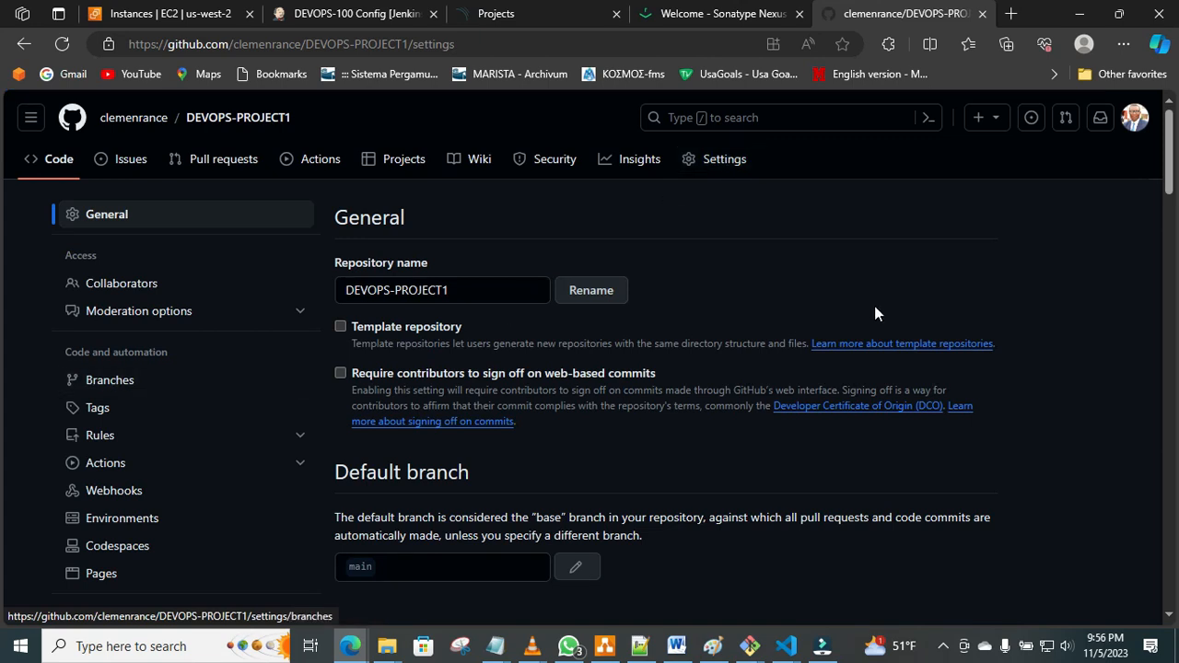
pyautogui.moveTo(1168, 162); pyautogui.dragTo(1170, 239)
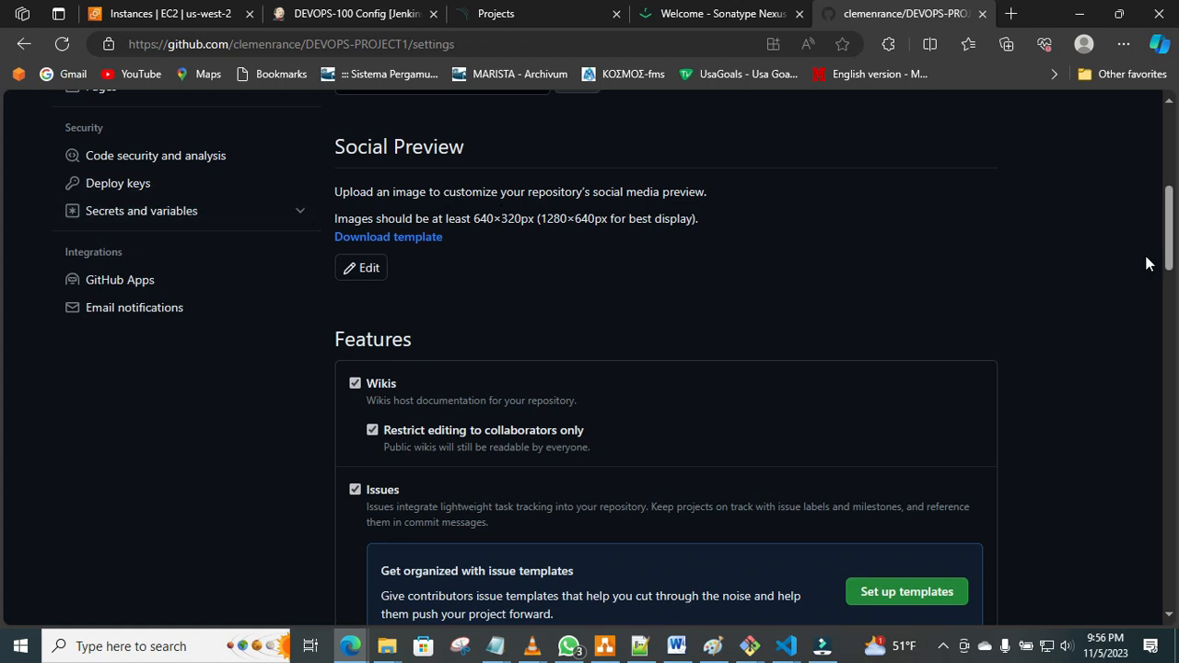
pyautogui.moveTo(1168, 233); pyautogui.dragTo(1162, 189)
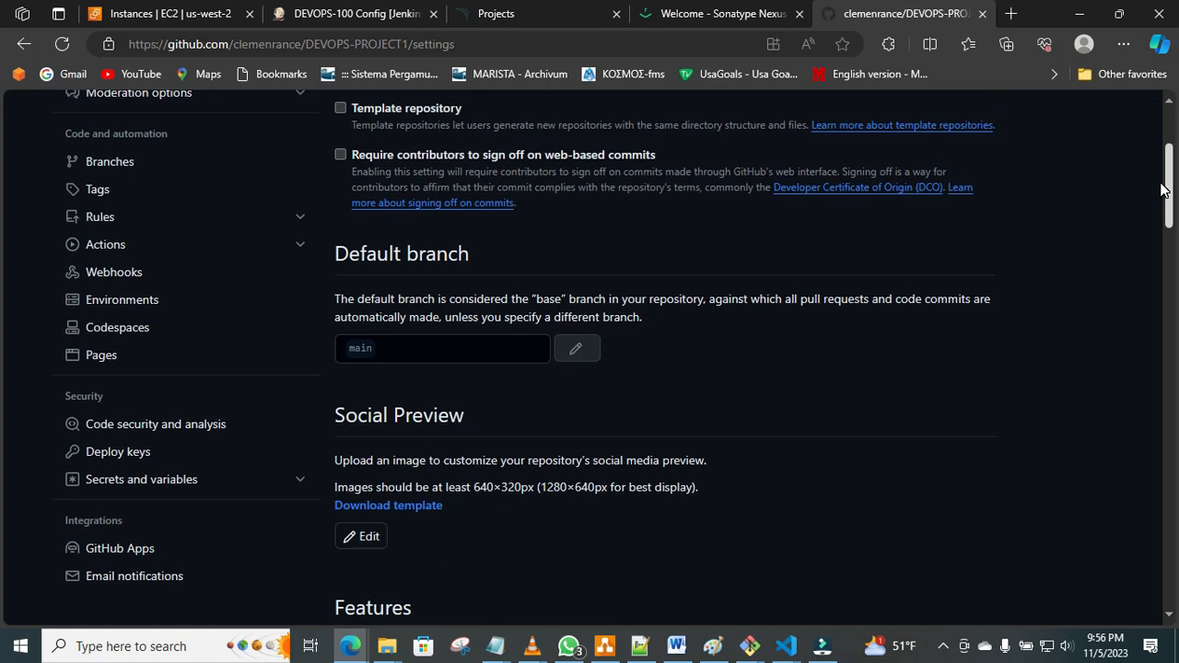
pyautogui.moveTo(1163, 189); pyautogui.dragTo(1159, 146)
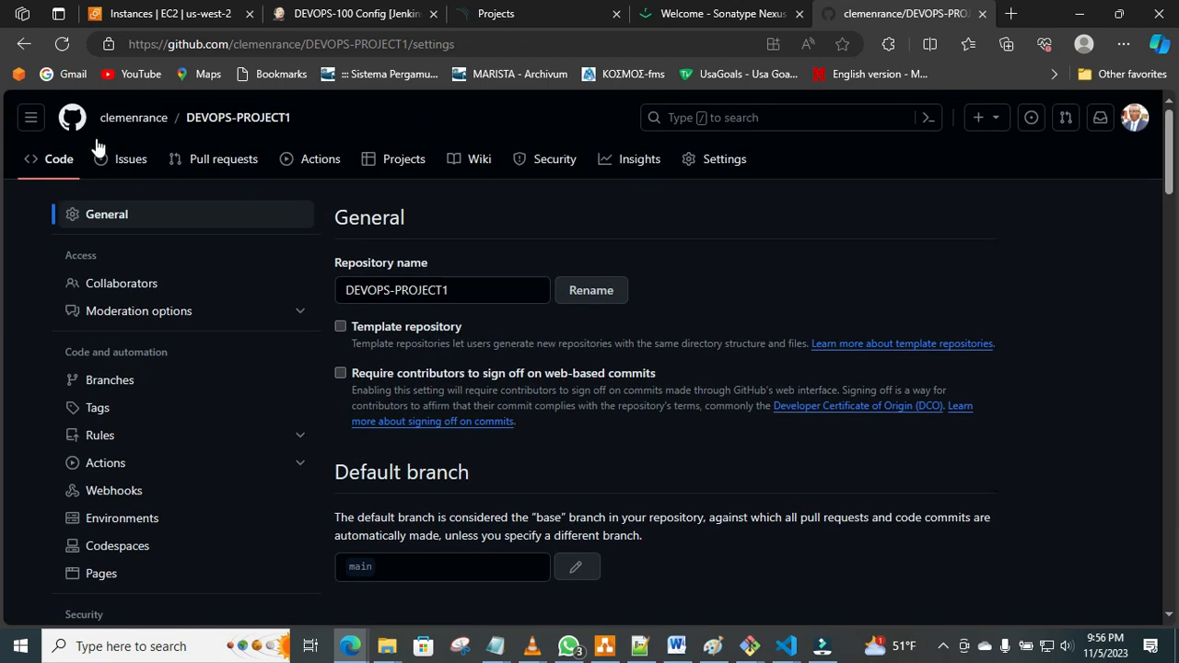
# Go from the repository to the account's own settings and open Developer settings.
pyautogui.click(119, 120)
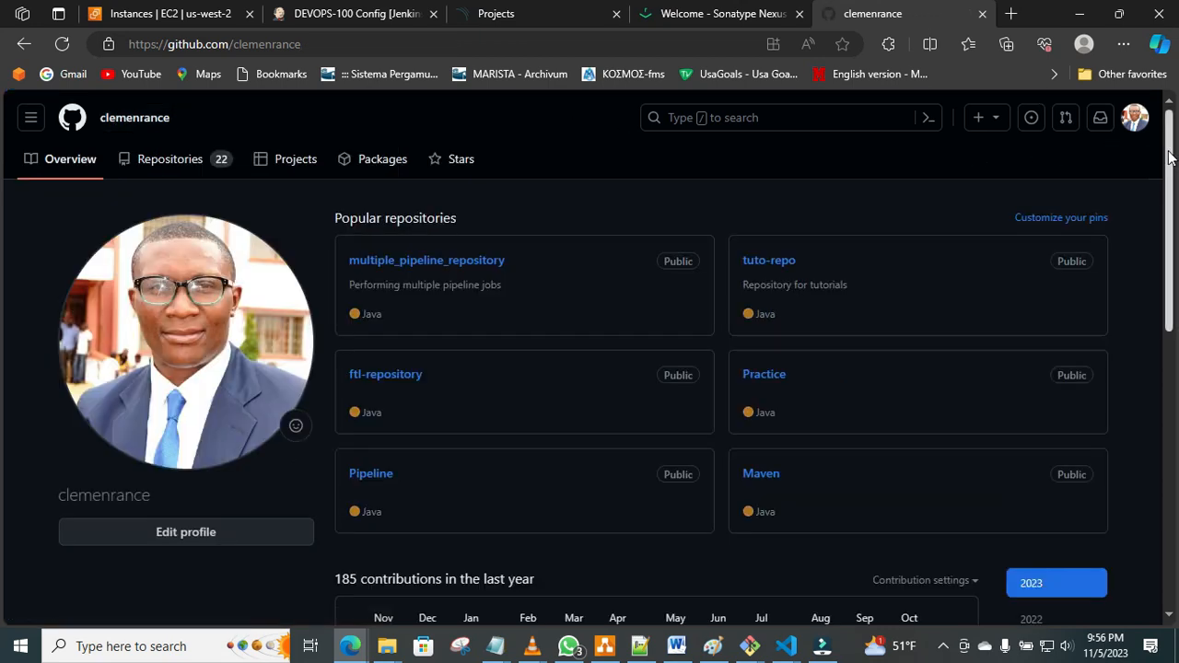
pyautogui.click(1135, 118)
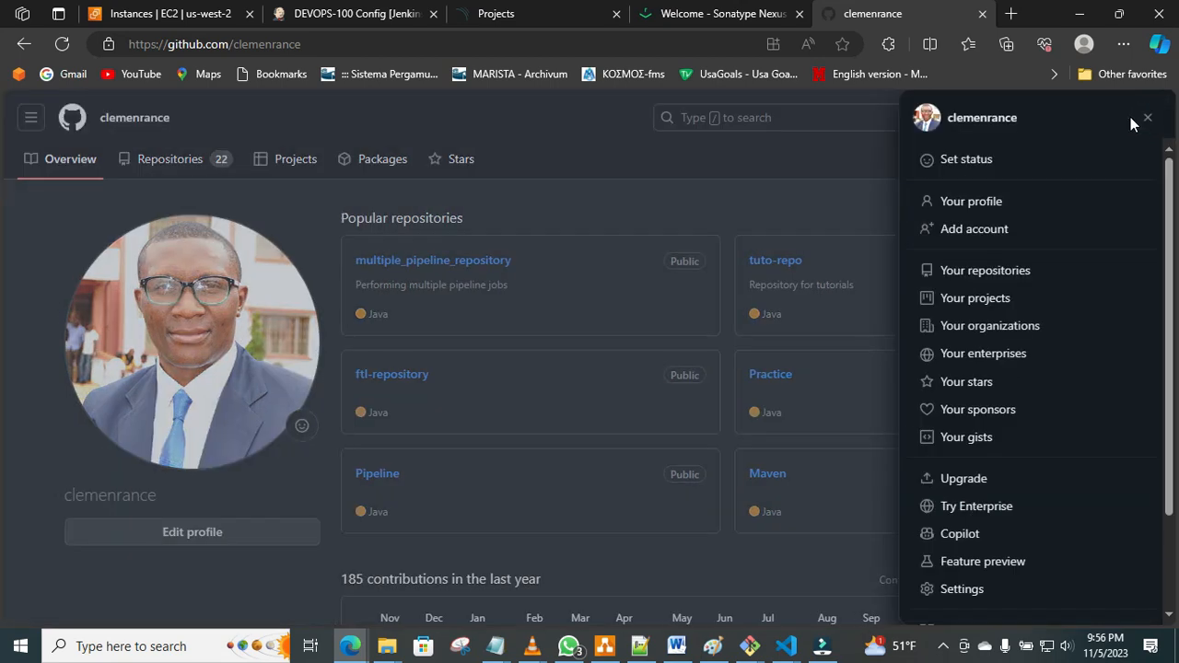
pyautogui.click(977, 590)
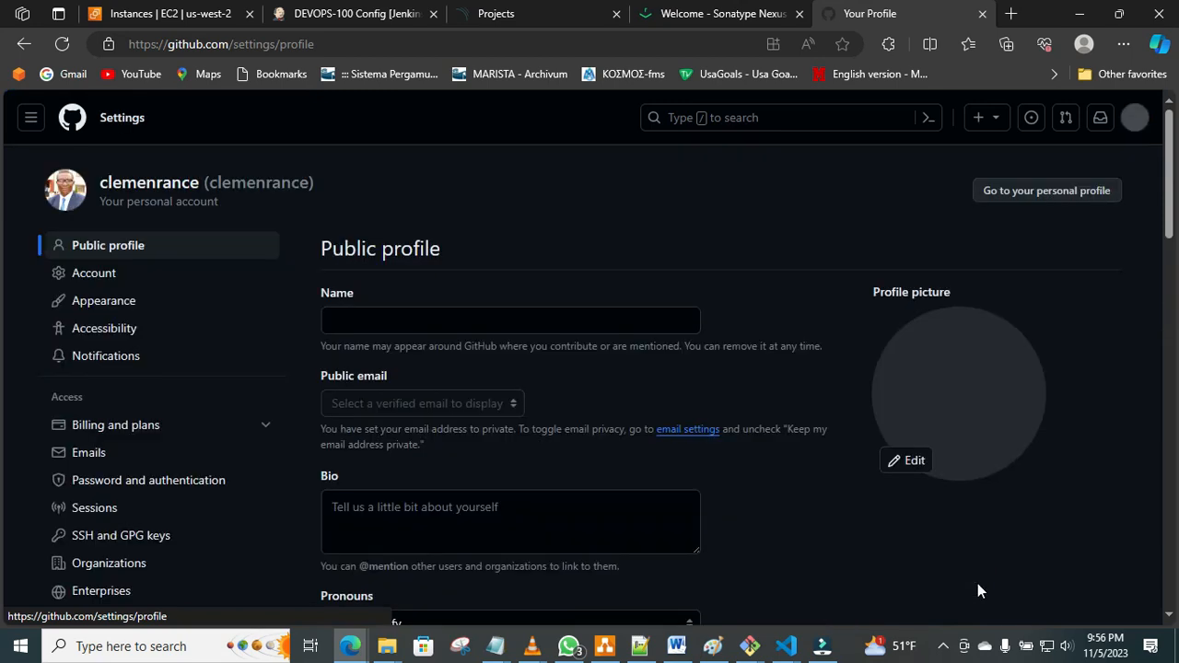
pyautogui.moveTo(1170, 169); pyautogui.dragTo(1172, 341)
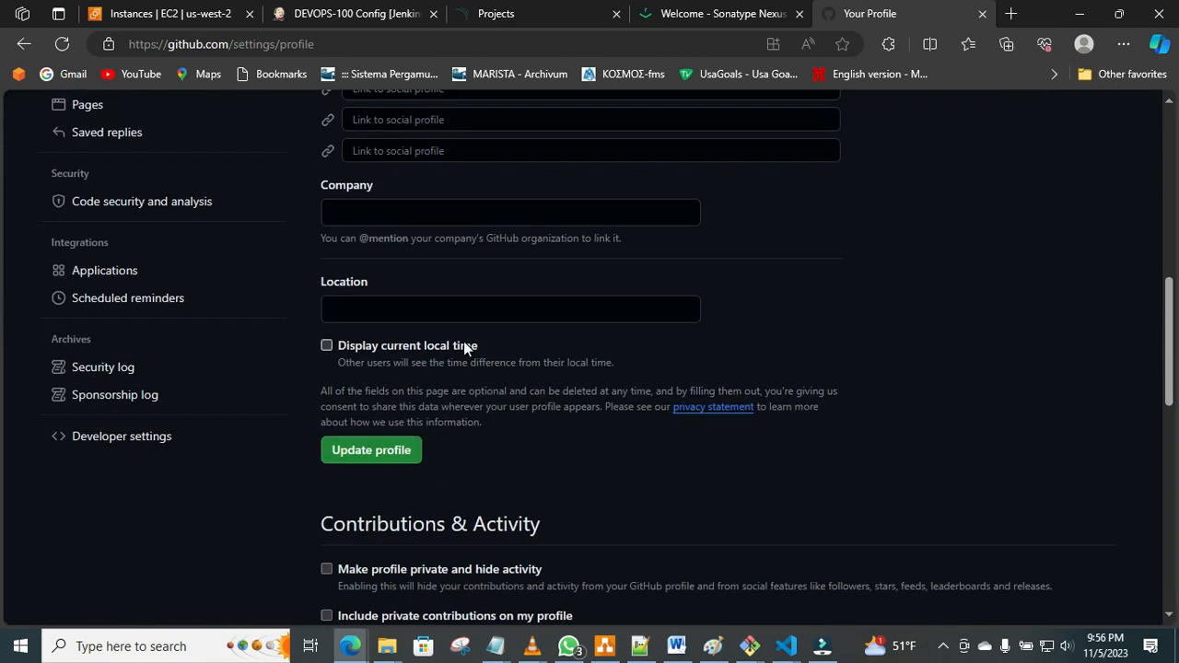
pyautogui.click(140, 434)
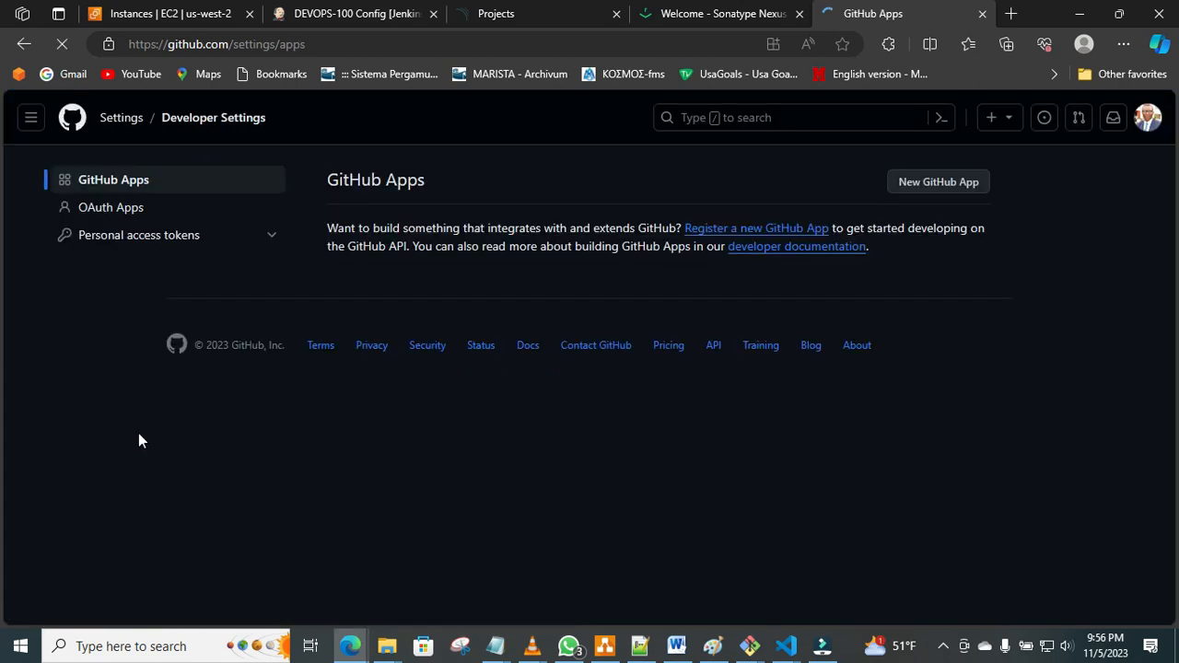
# Open the classic personal access tokens and request a new classic token.
pyautogui.click(149, 236)
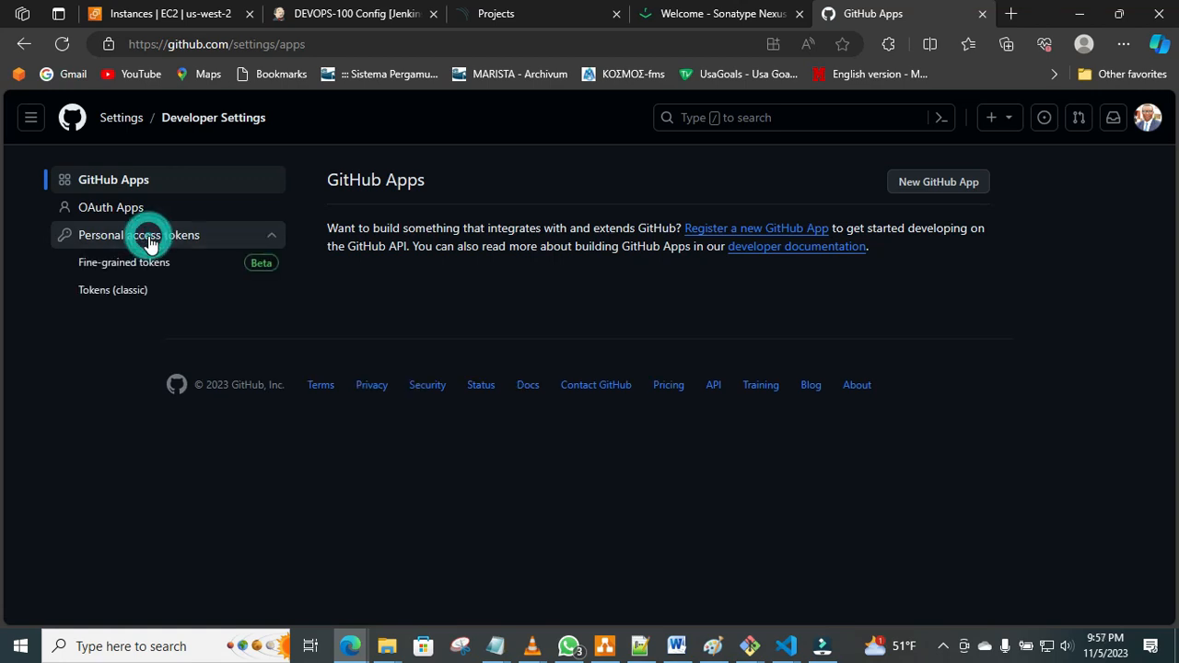
pyautogui.click(123, 289)
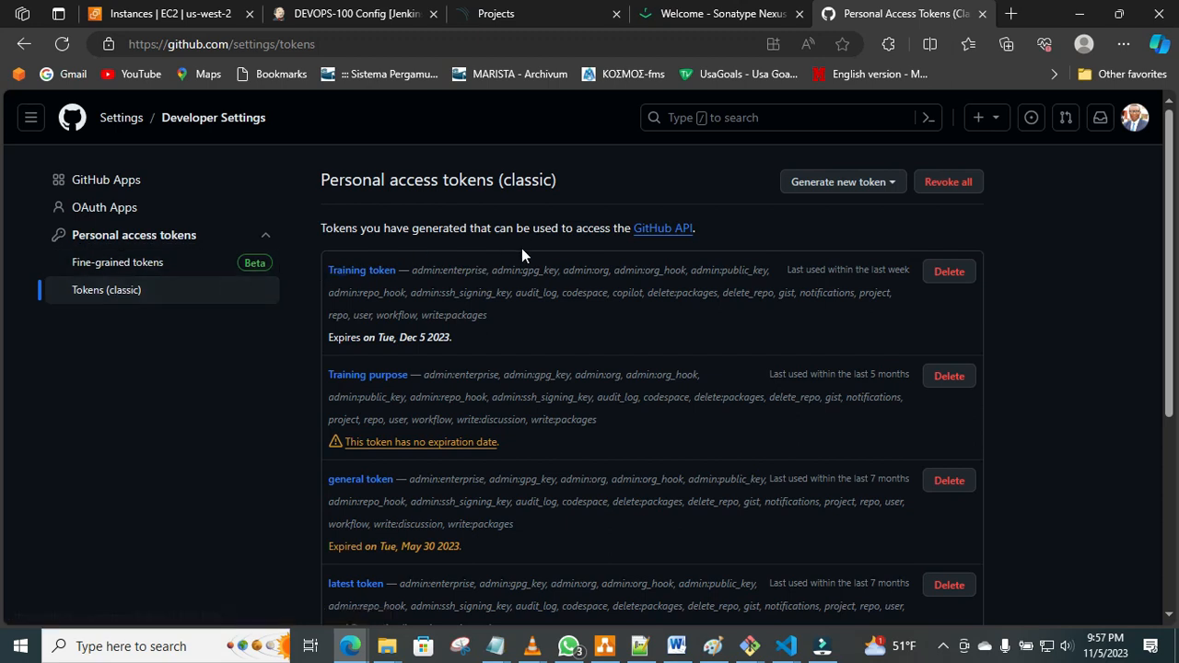
pyautogui.click(881, 183)
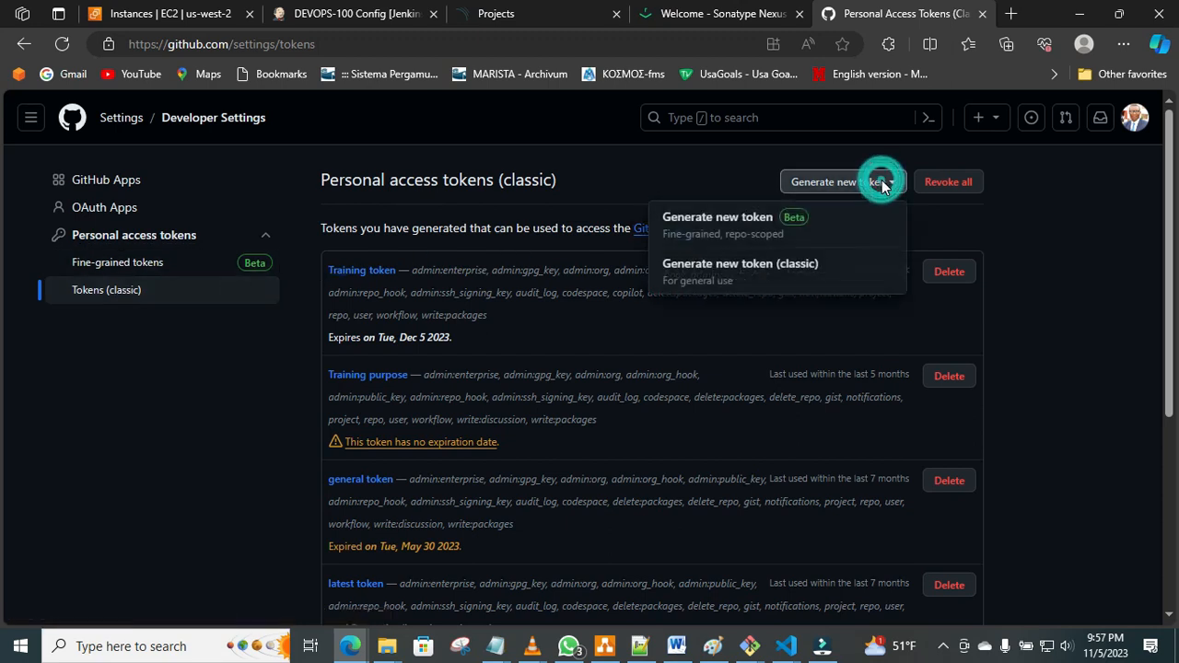
pyautogui.click(795, 277)
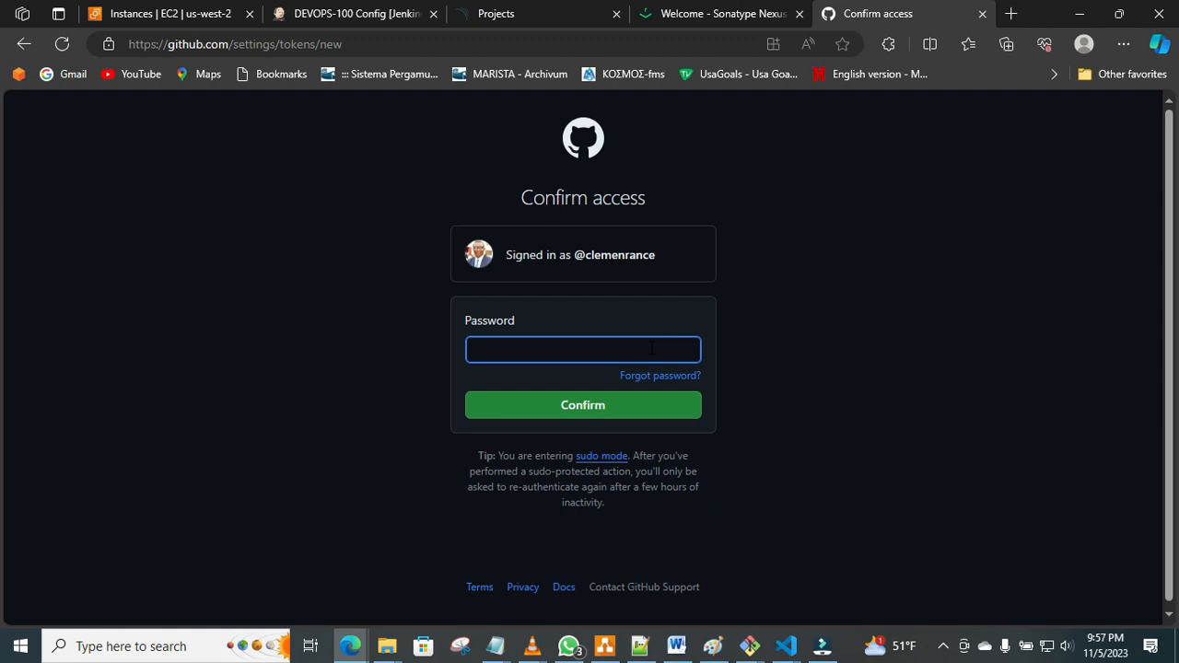
# Enter the account password and confirm access to the new token form.
pyautogui.write('•••••••••••')
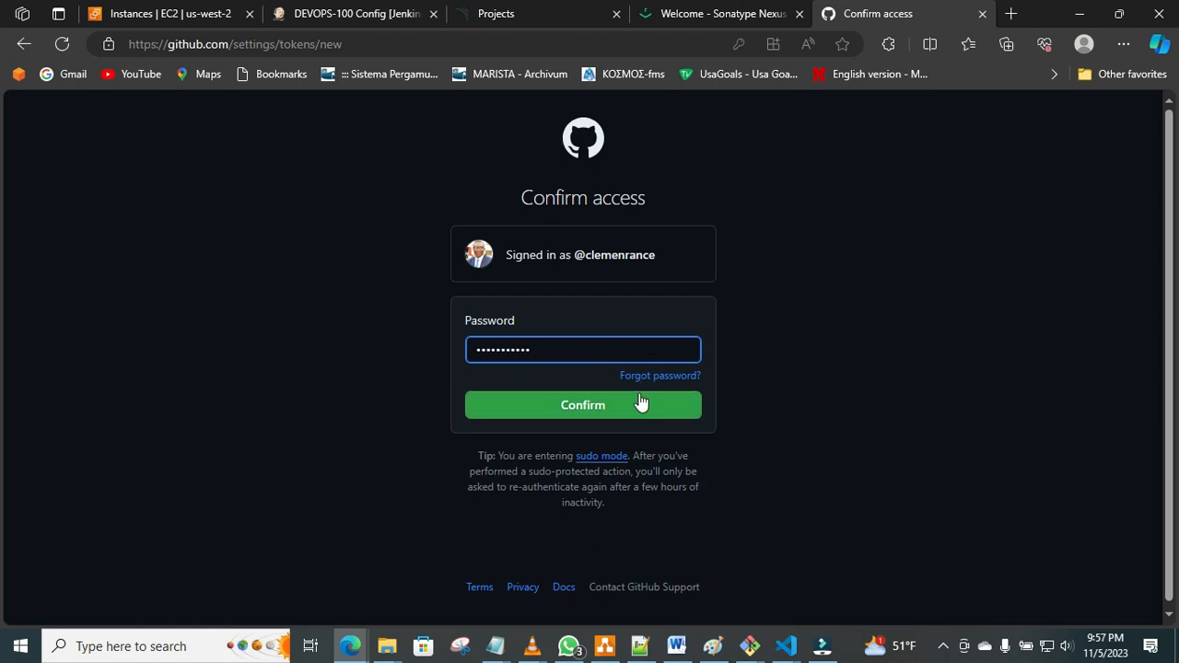
pyautogui.click(641, 404)
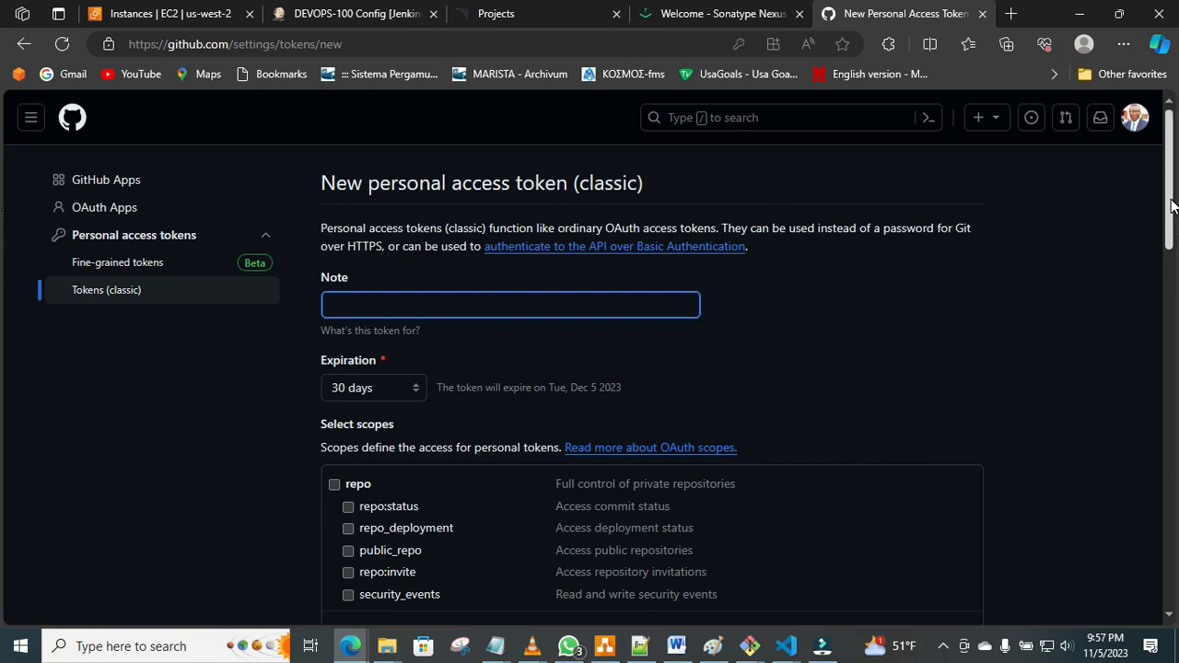
# Examine the expiration setting and all available scopes on the new classic token form, from repo to admin:ssh_signing_key.
pyautogui.scroll(-2, 1172, 204)
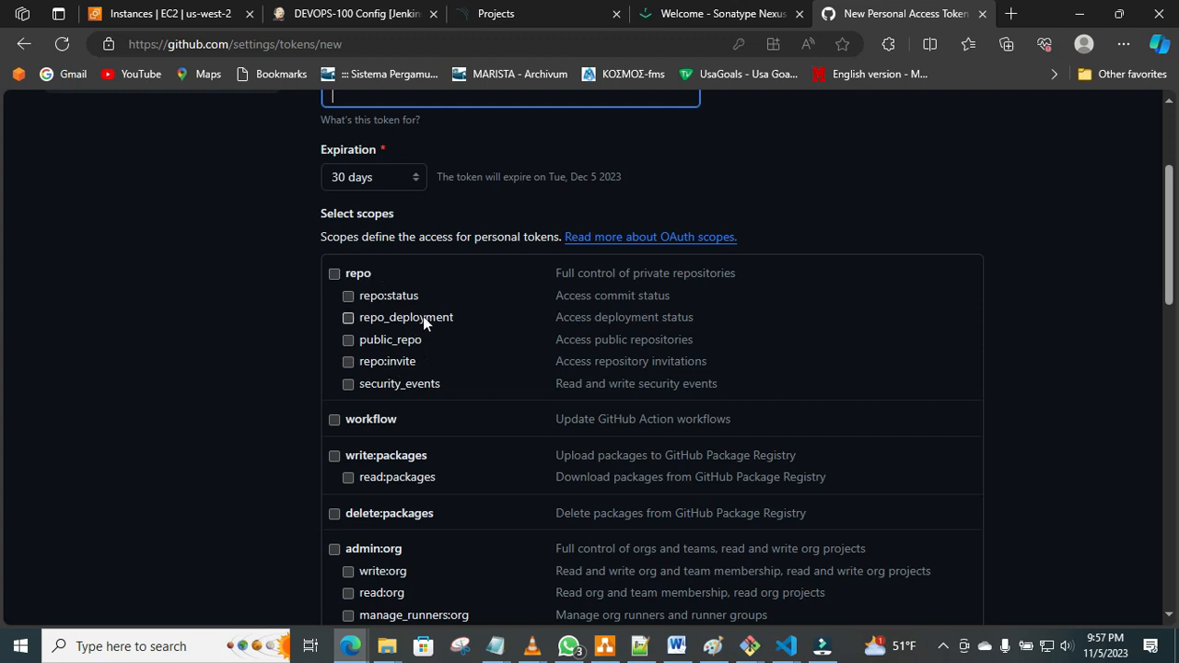
pyautogui.click(1168, 173)
pyautogui.moveTo(1168, 172); pyautogui.dragTo(1170, 193)
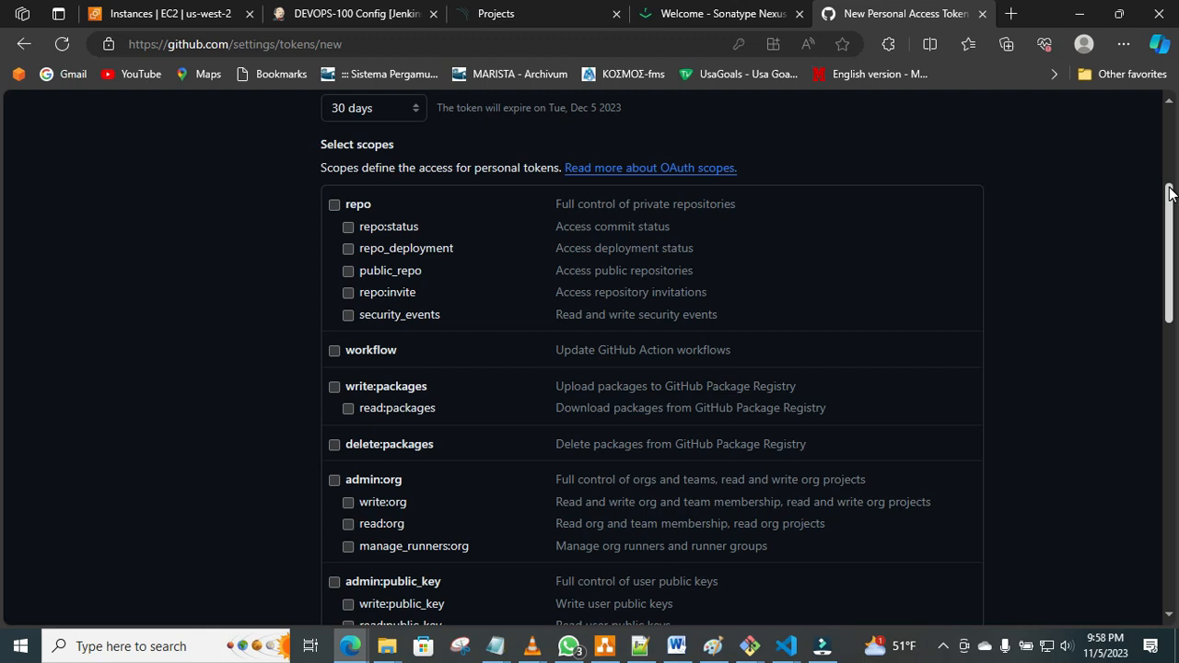
pyautogui.click(343, 205)
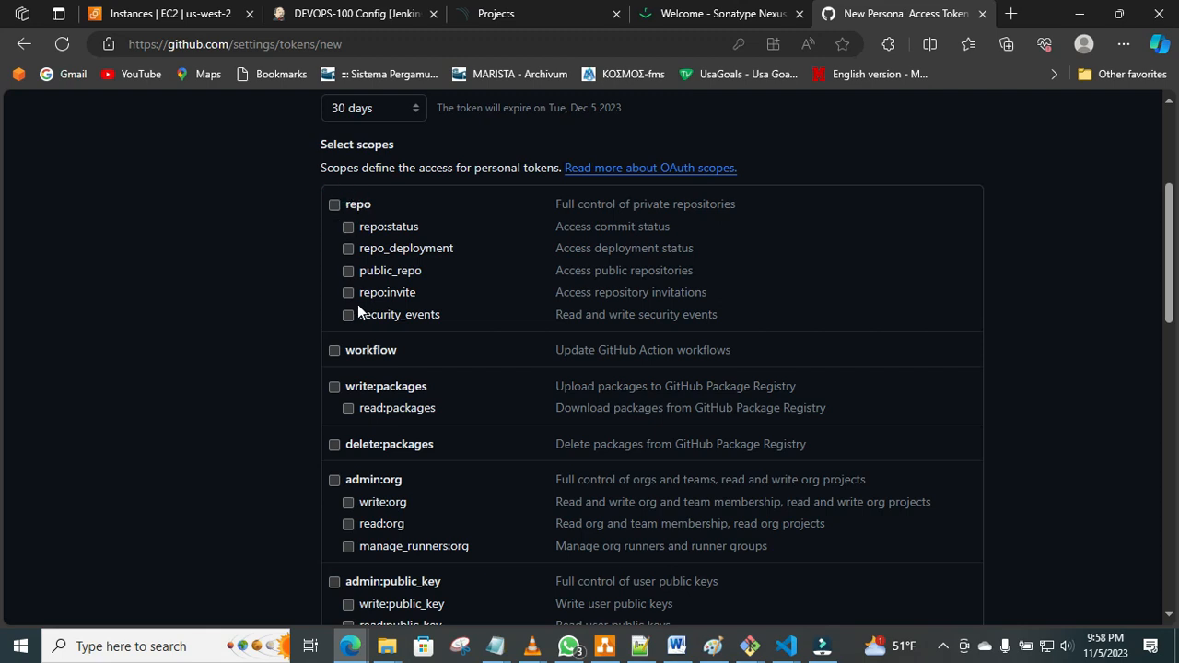
pyautogui.click(334, 387)
pyautogui.click(333, 387)
pyautogui.moveTo(1174, 248); pyautogui.dragTo(1165, 534)
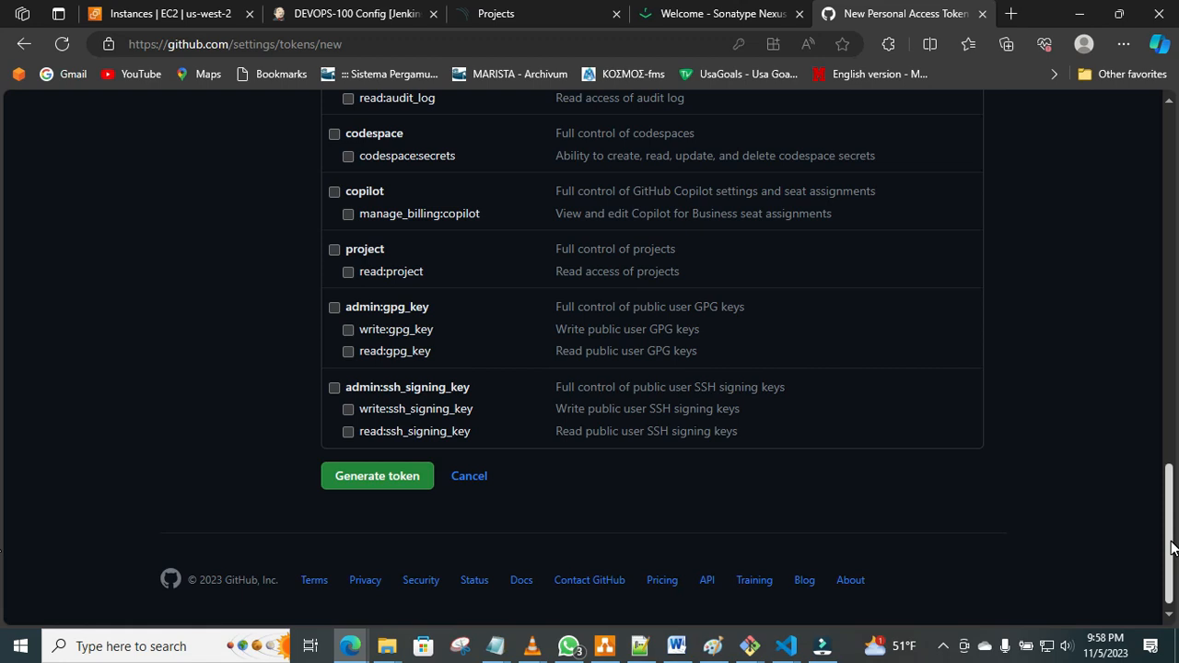
pyautogui.moveTo(1172, 548); pyautogui.dragTo(1178, 154)
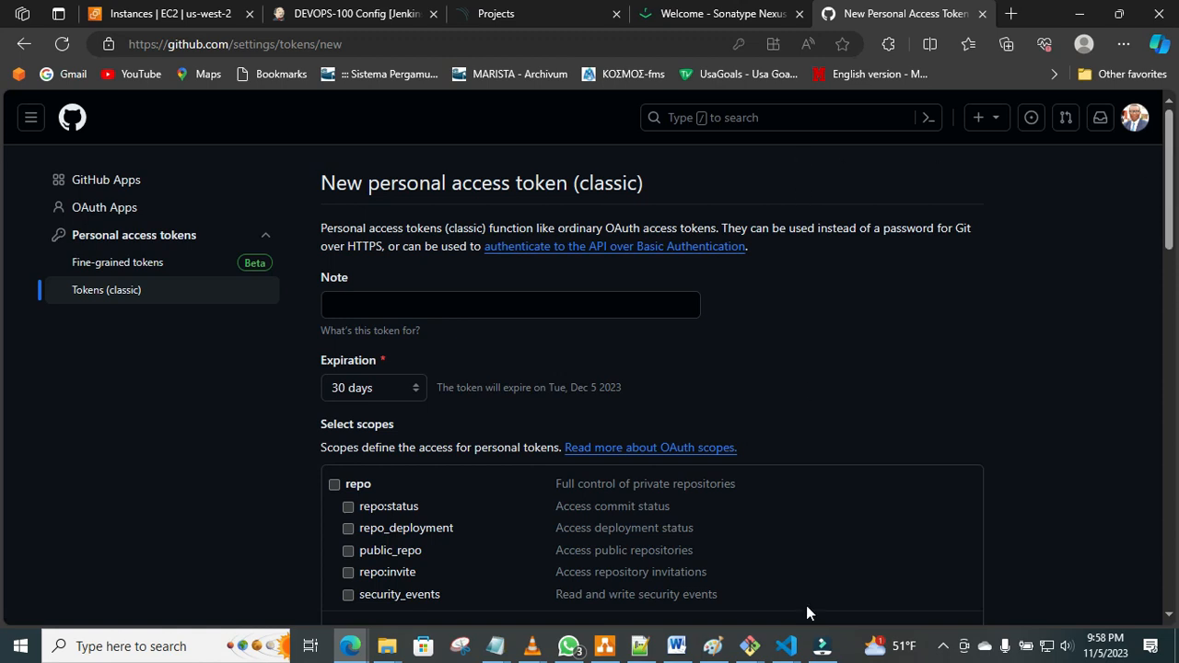
pyautogui.click(786, 646)
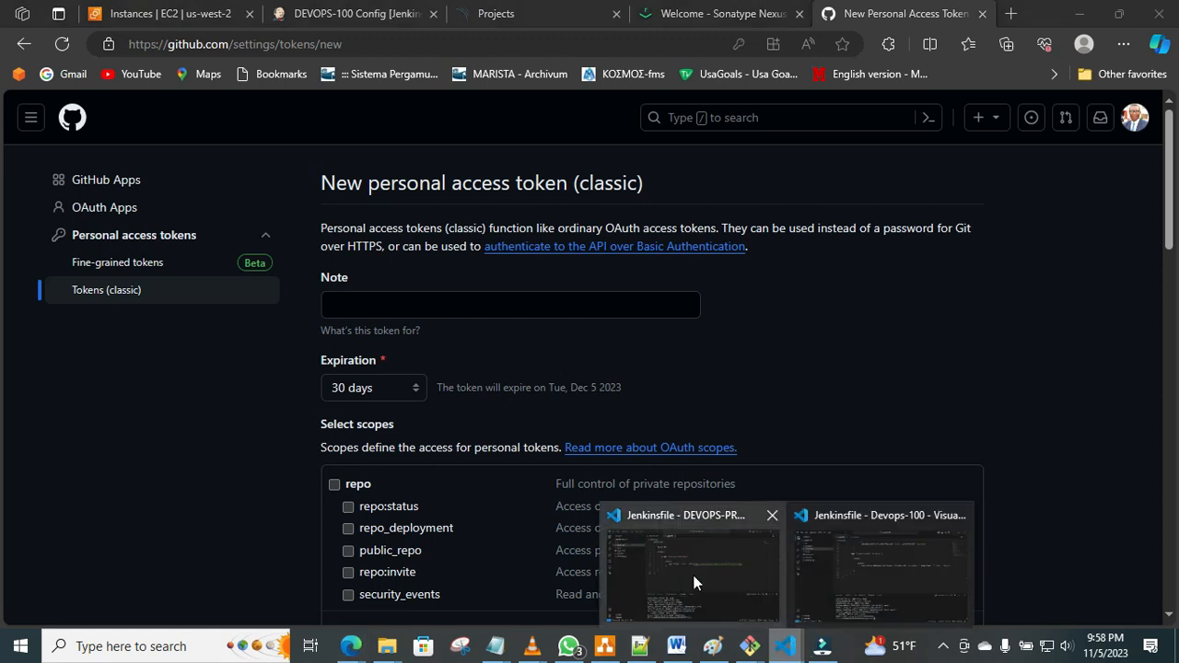
pyautogui.click(694, 577)
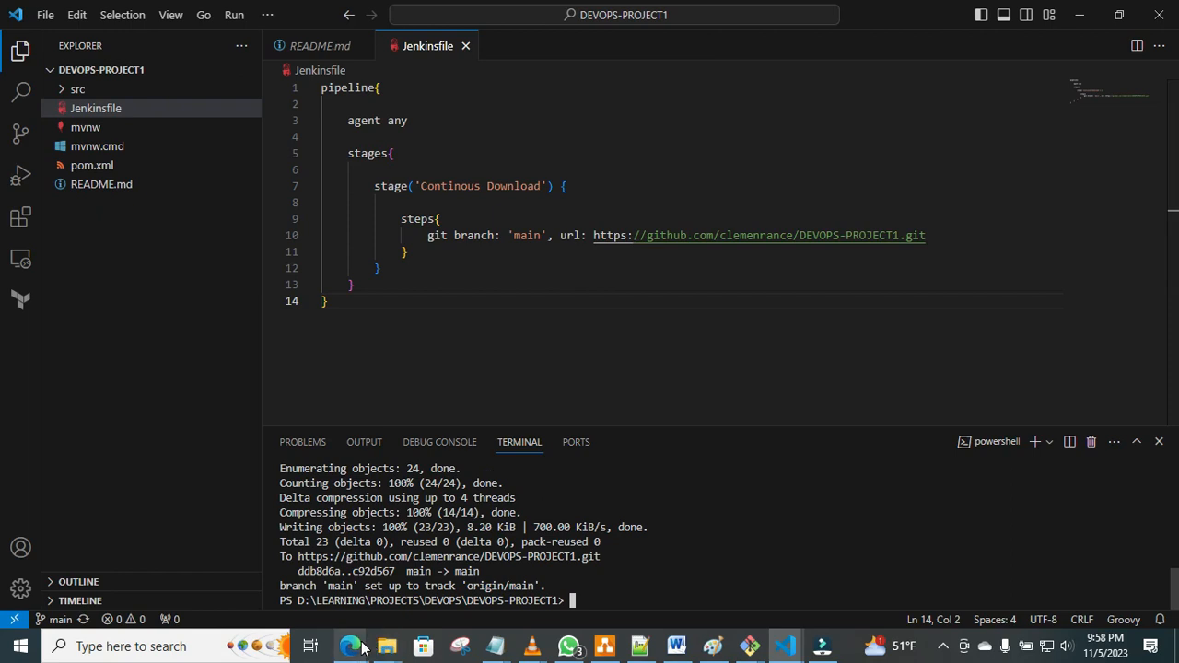
pyautogui.moveTo(362, 648)
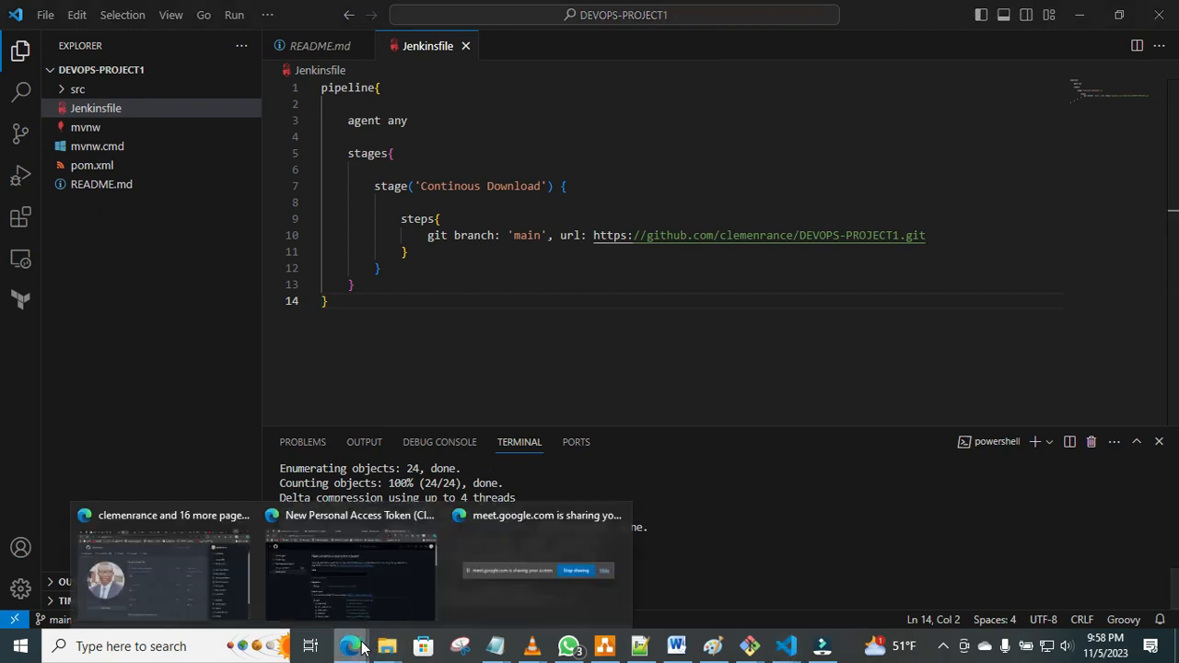
pyautogui.click(360, 562)
pyautogui.click(350, 583)
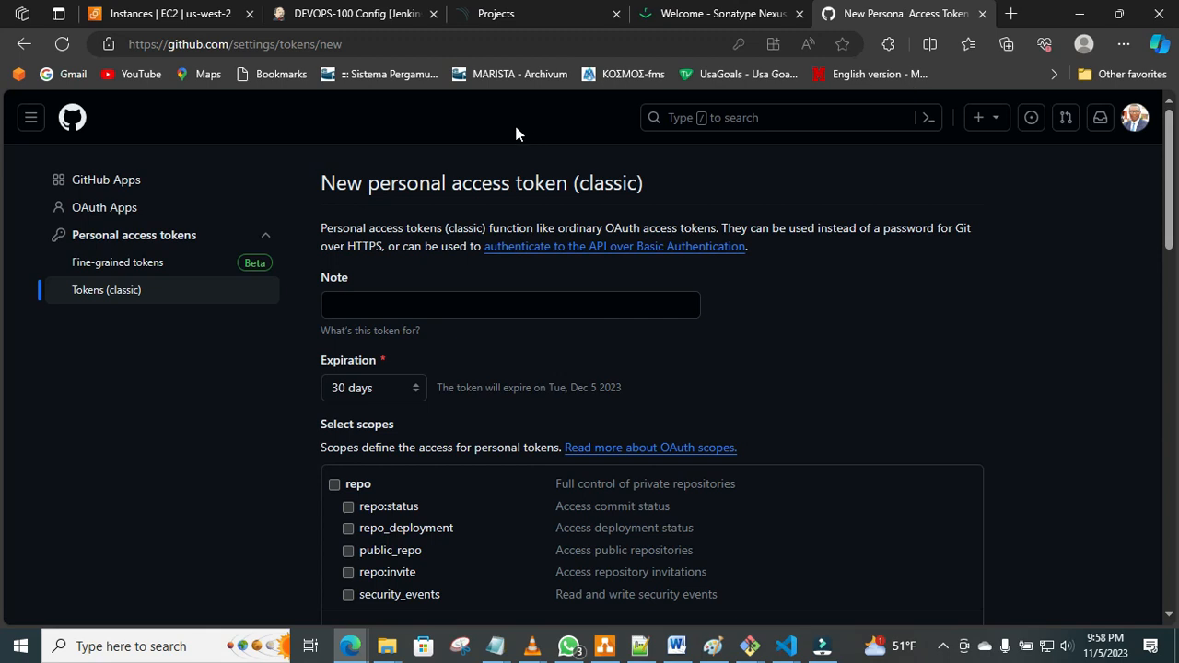
# Leave the new token form without generating a token and return to the GitHub home dashboard.
pyautogui.click(23, 43)
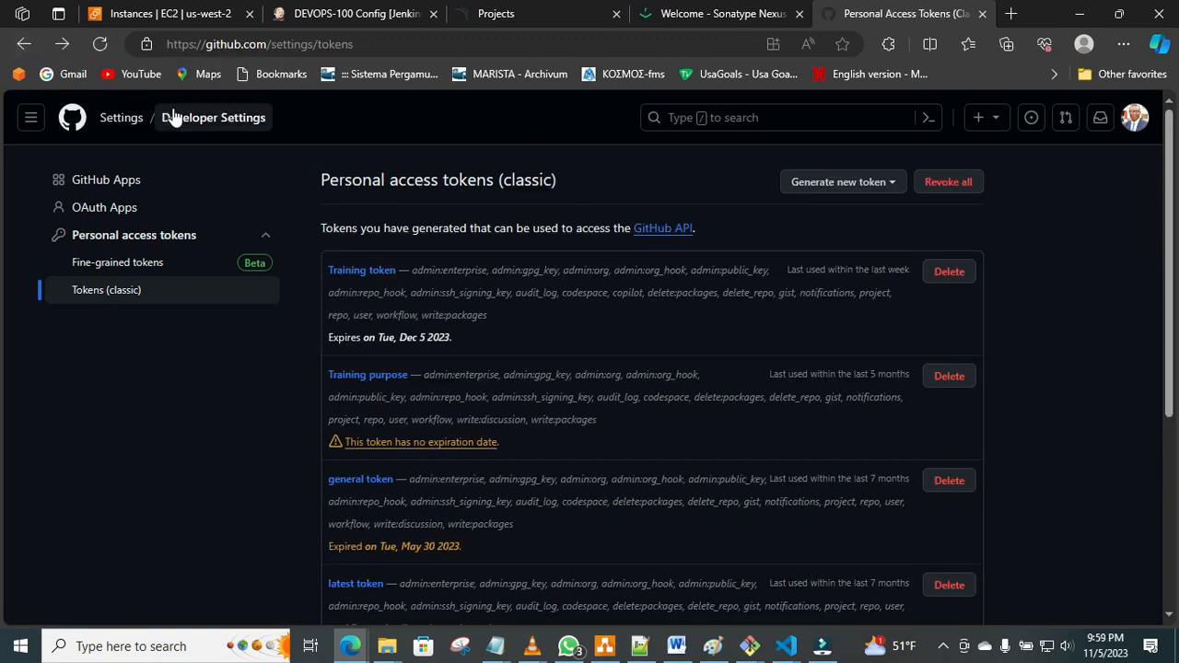
pyautogui.click(192, 121)
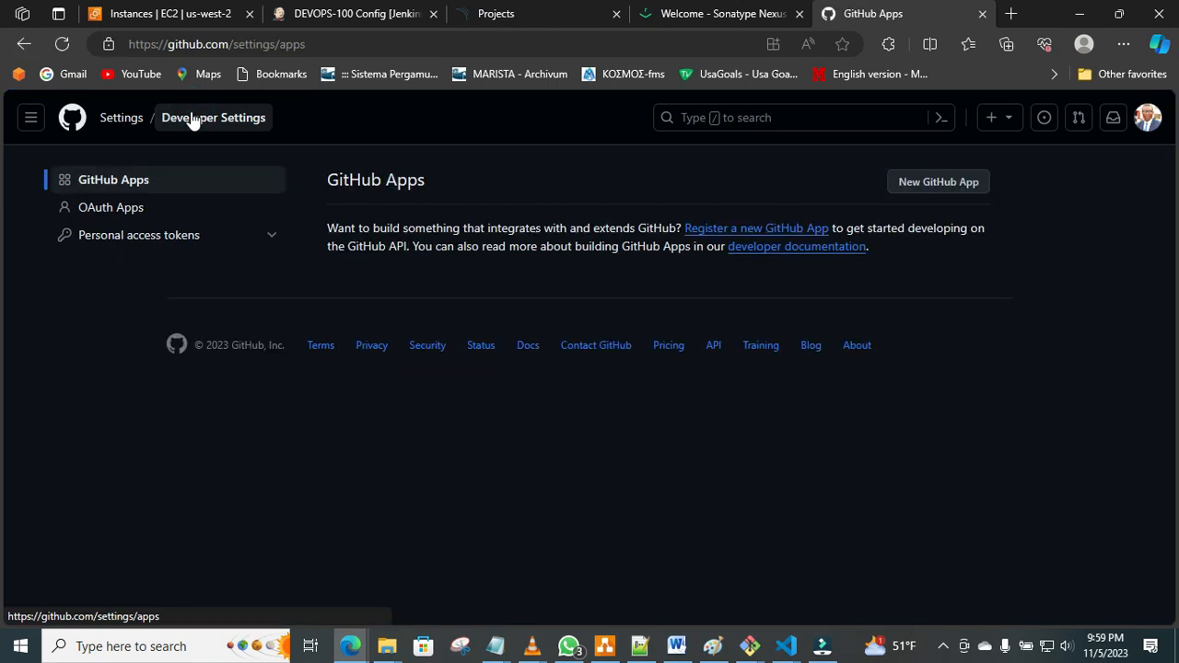
pyautogui.click(1145, 120)
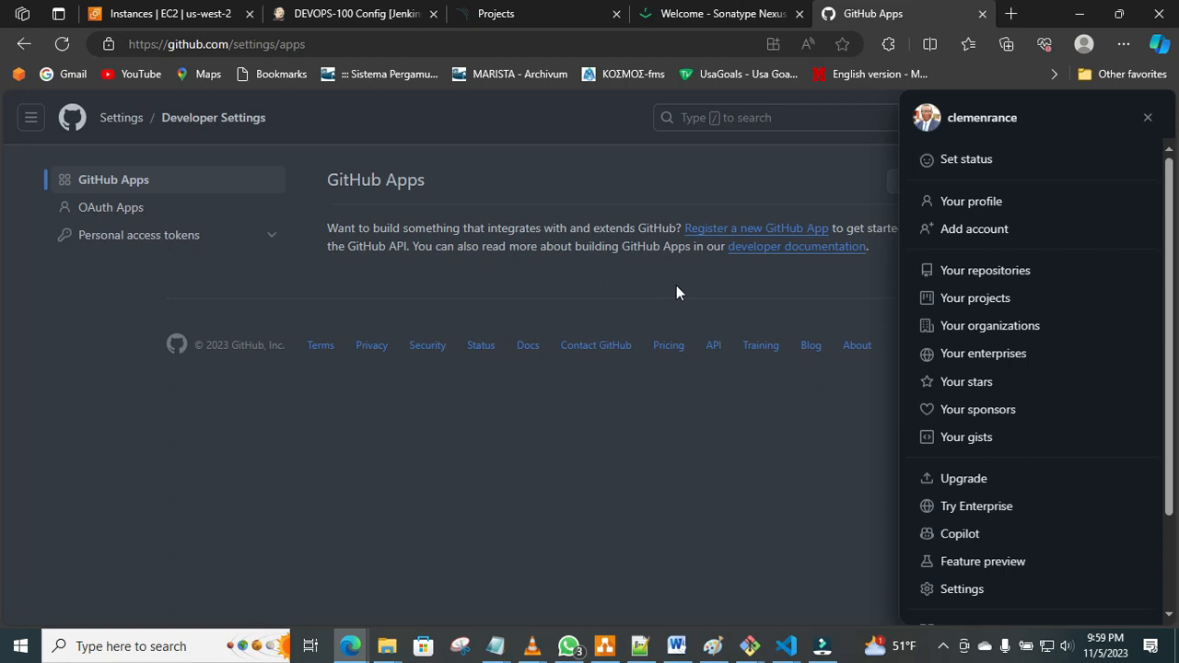
pyautogui.click(66, 123)
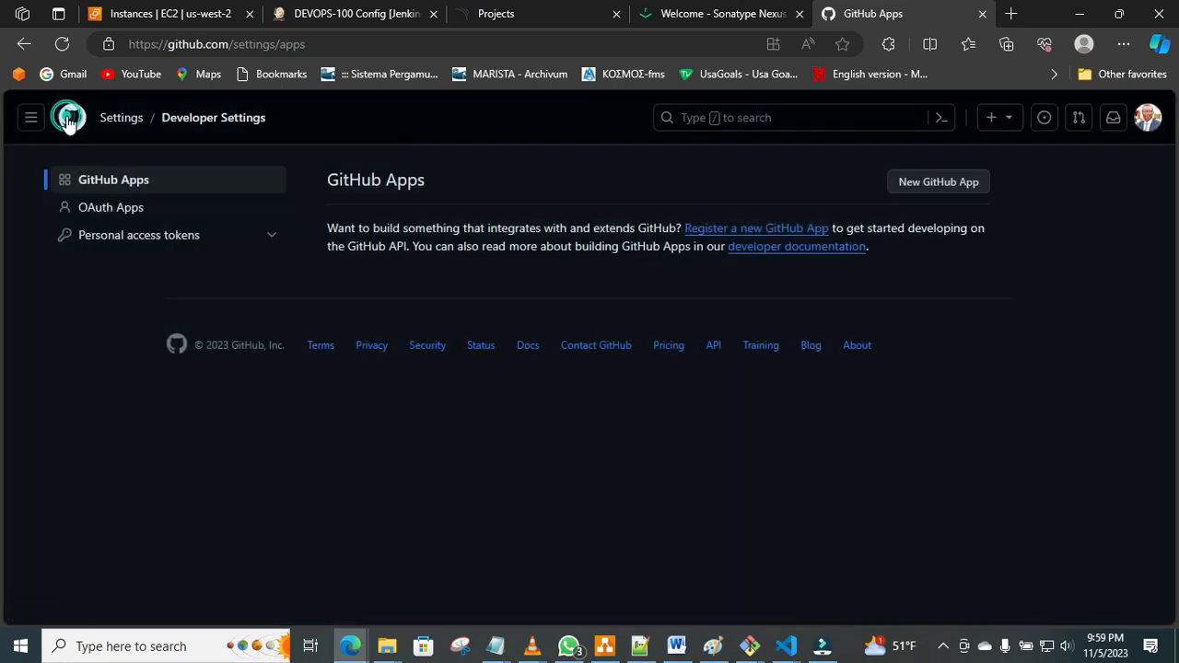
pyautogui.click(31, 120)
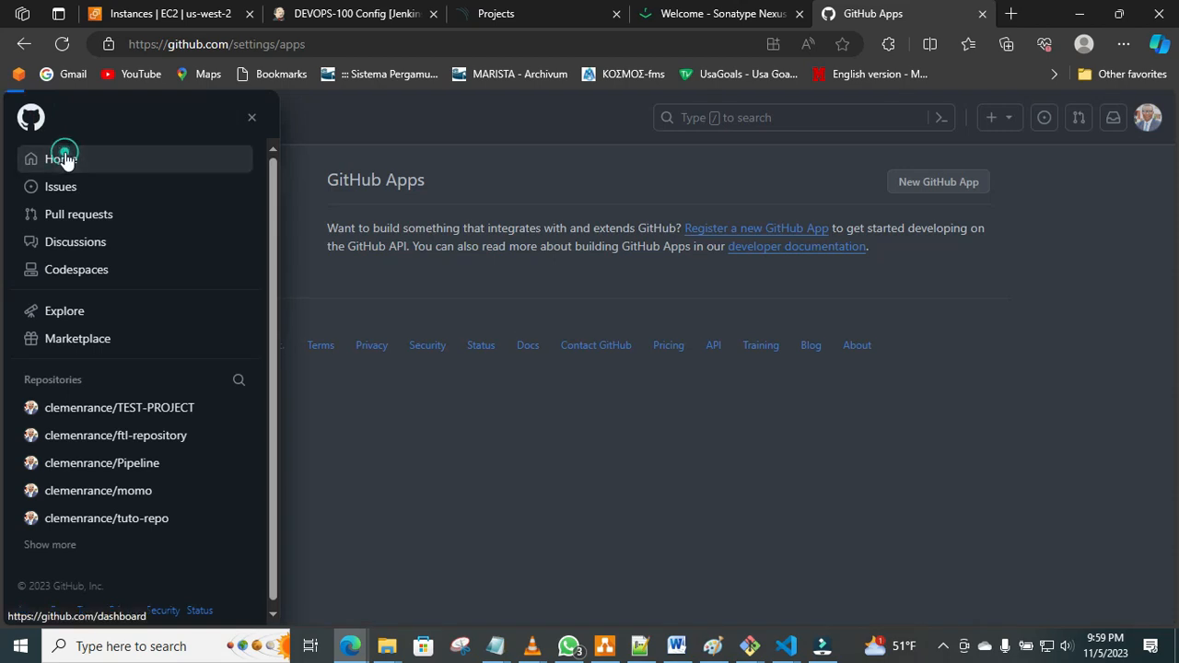
pyautogui.click(65, 155)
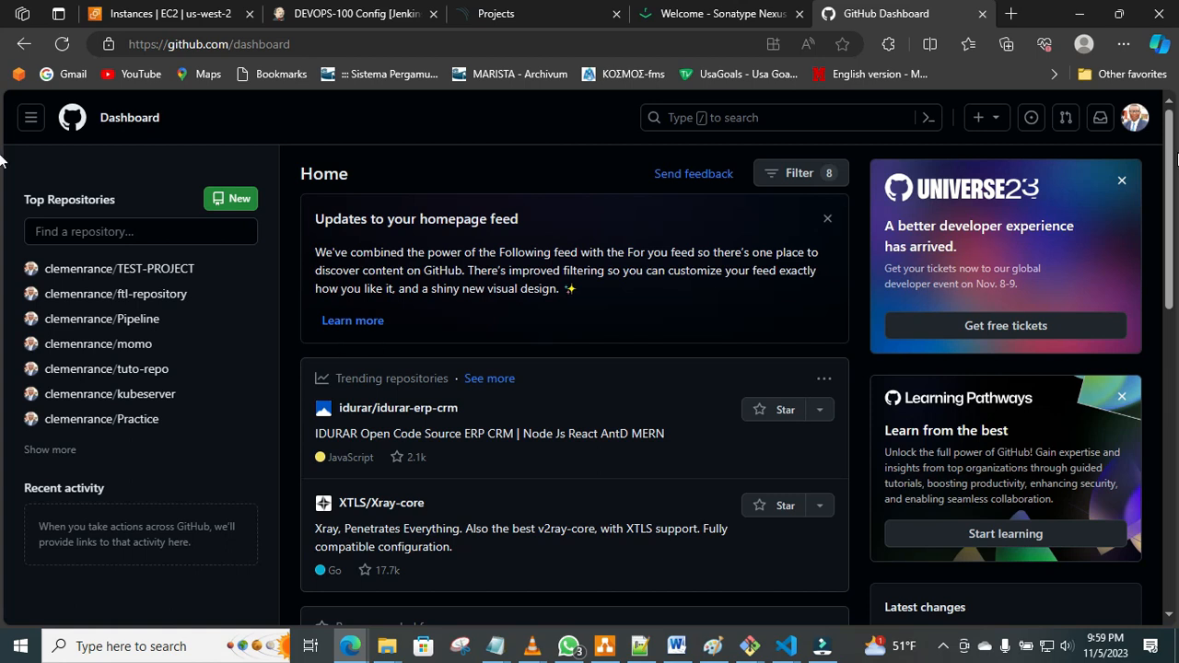
# Expand the full list of top repositories on the GitHub dashboard and open the DEVOPS-PROJECT1 repository.
pyautogui.click(1169, 123)
pyautogui.click(58, 452)
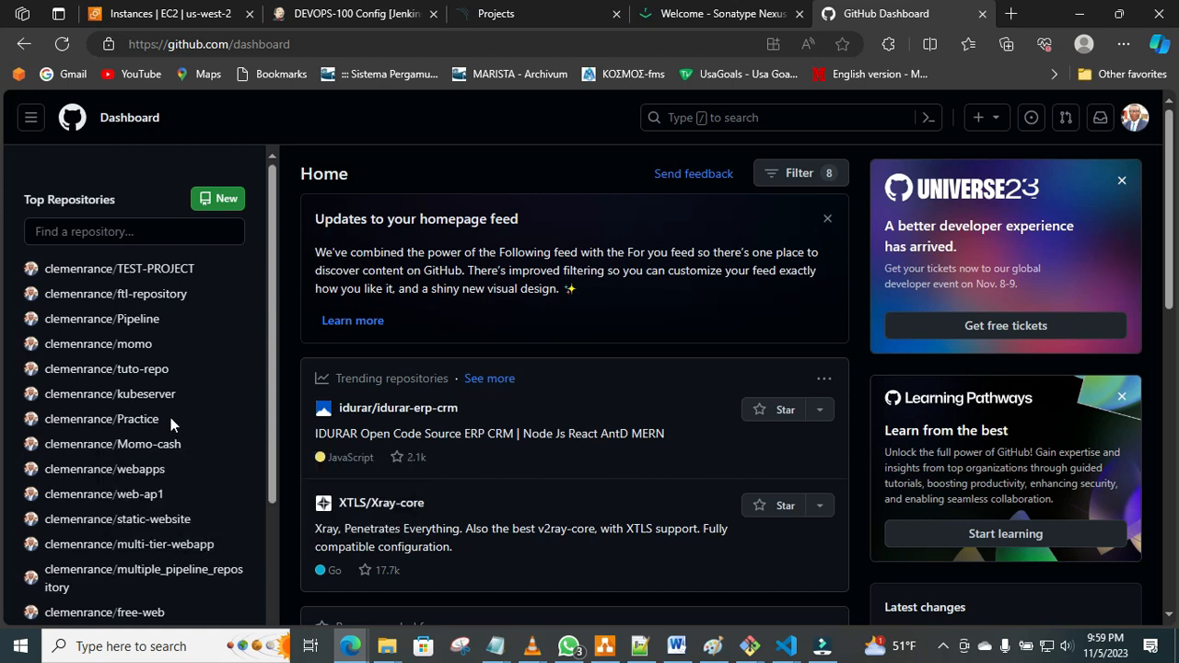
pyautogui.moveTo(271, 386); pyautogui.dragTo(264, 527)
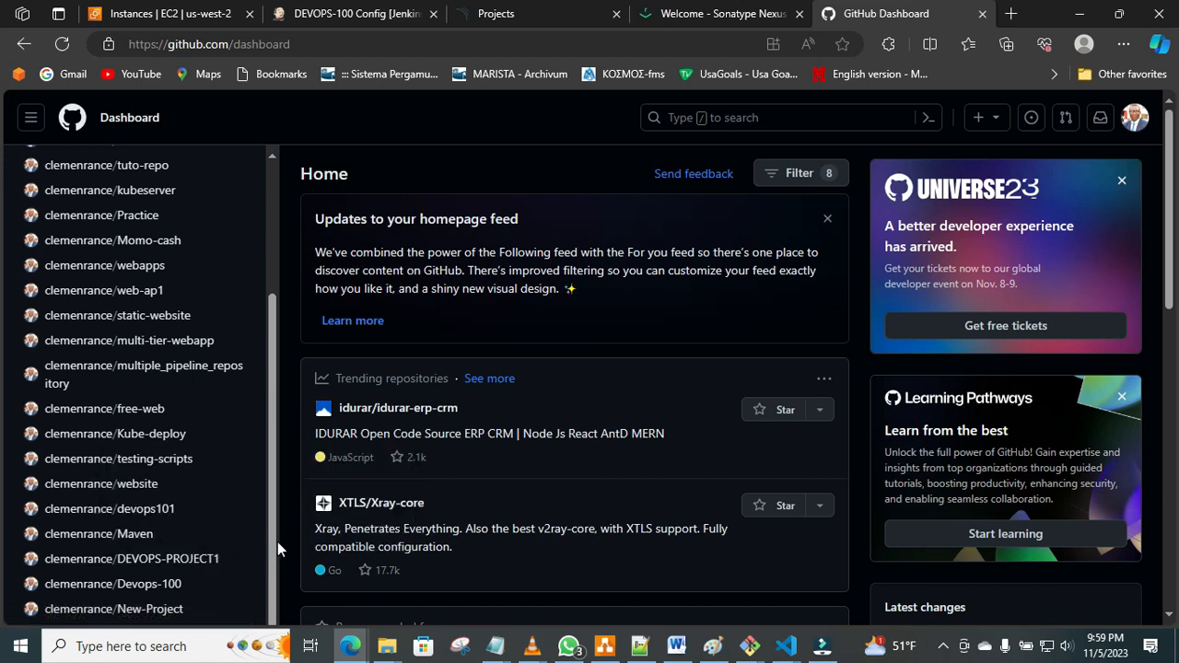
pyautogui.scroll(-2, 269, 540)
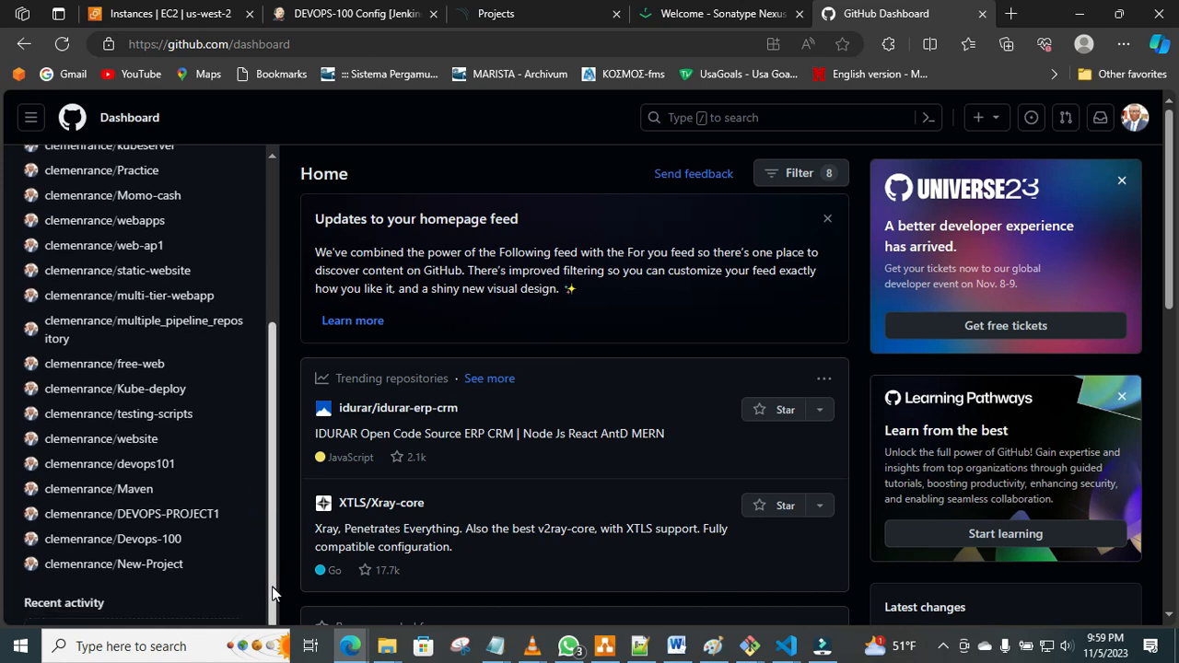
pyautogui.click(143, 514)
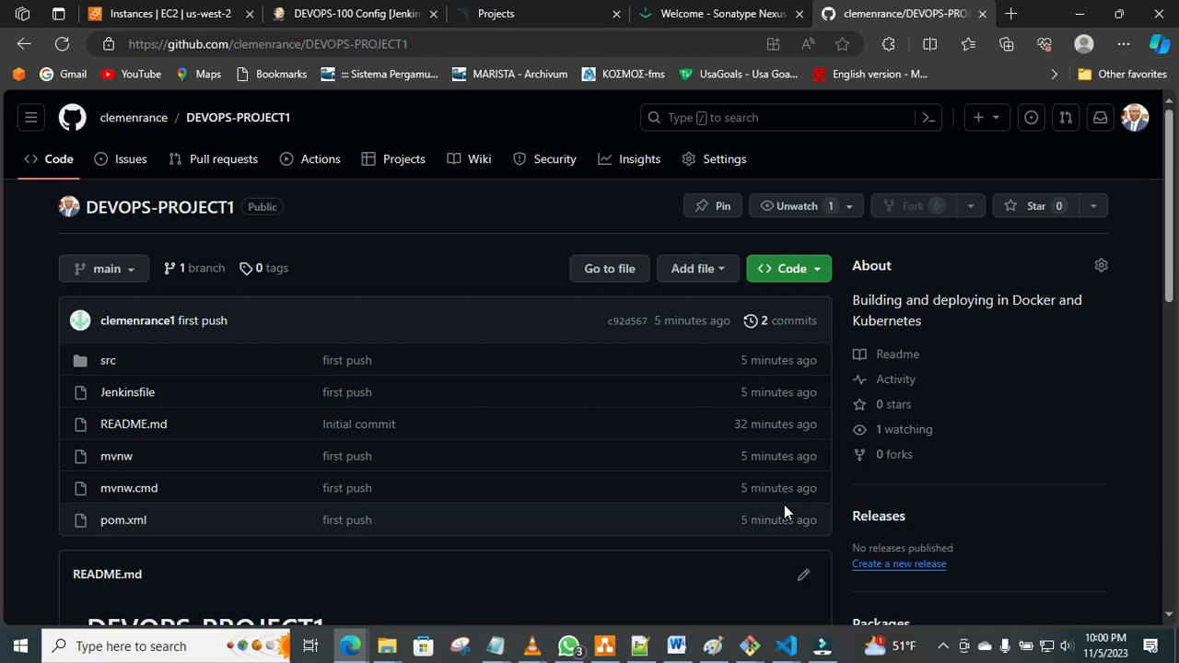
# Review the DEVOPS-PROJECT1 Jenkinsfile in Visual Studio Code and return to the repository page in the browser.
pyautogui.moveTo(794, 642)
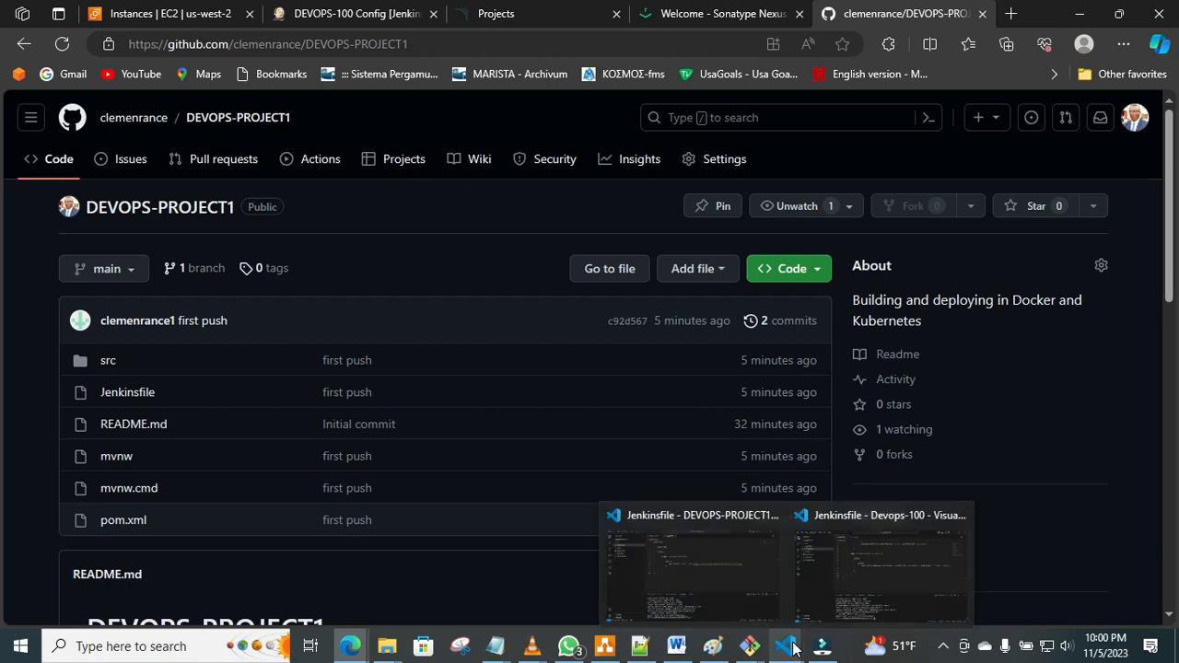
pyautogui.click(736, 572)
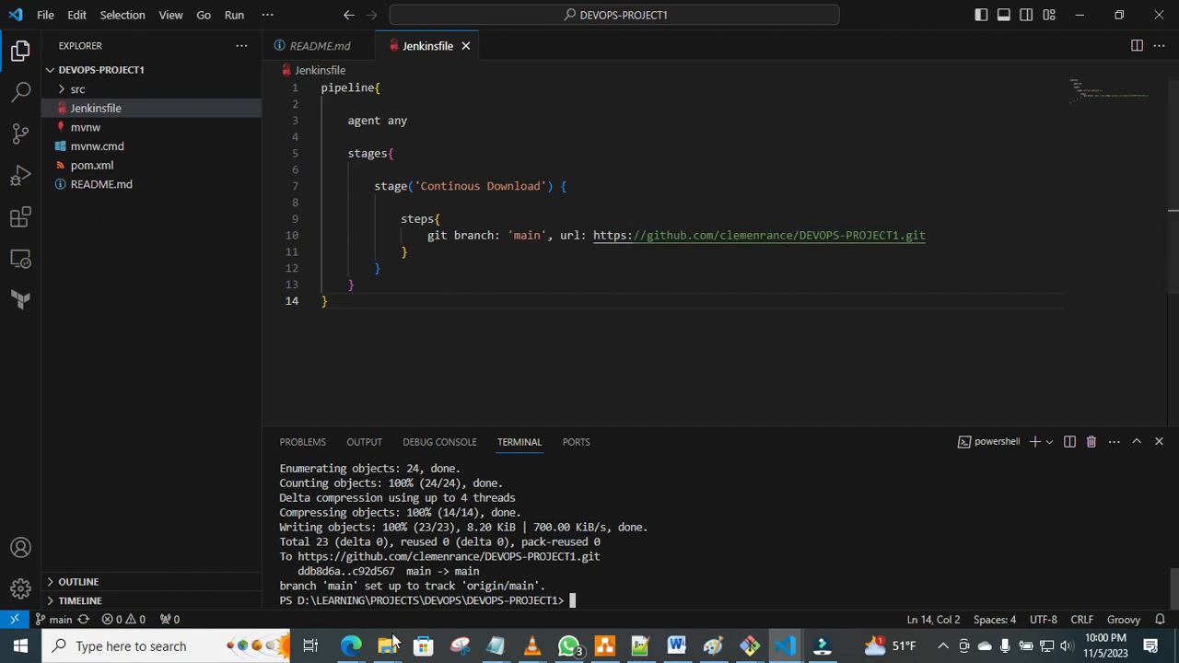
pyautogui.click(359, 649)
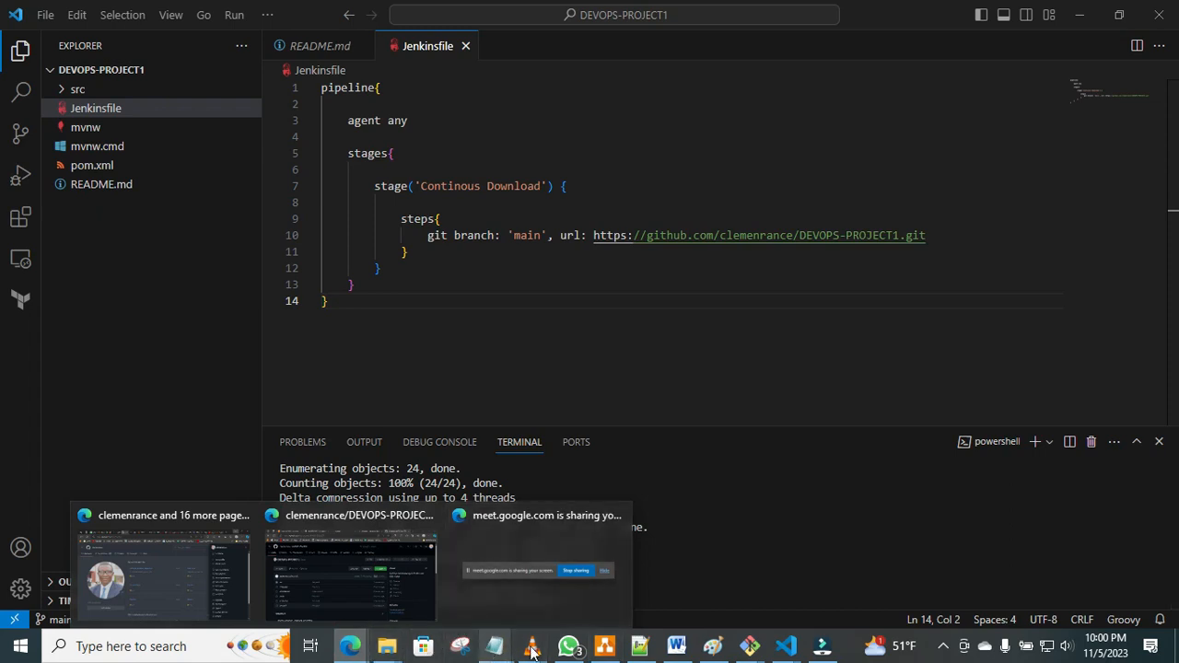
pyautogui.click(408, 608)
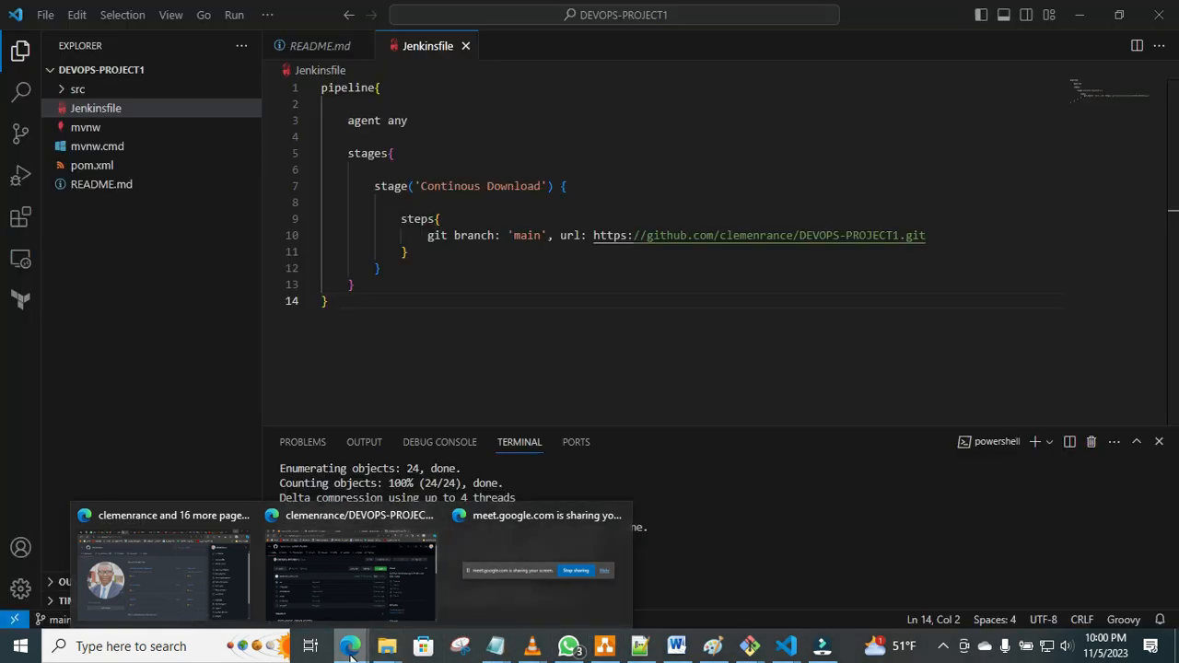
pyautogui.click(350, 658)
pyautogui.click(350, 657)
pyautogui.click(361, 601)
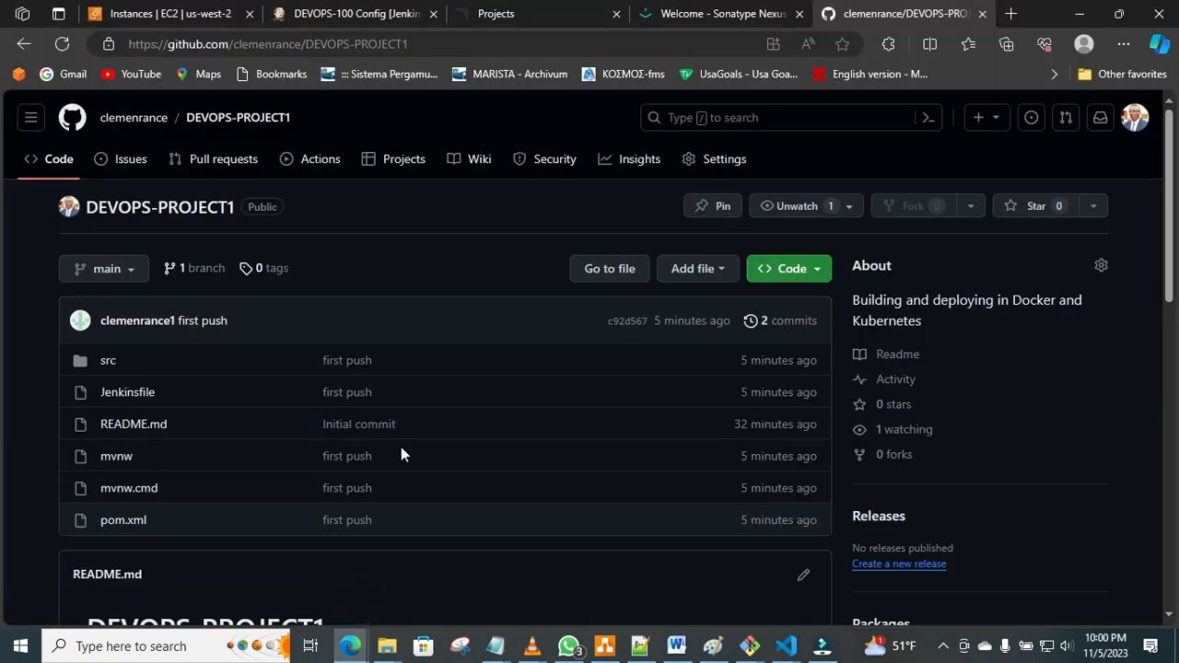
# Leave the DEVOPS-100 configuration in Jenkins for the pipeline's main page and start a build.
pyautogui.click(507, 13)
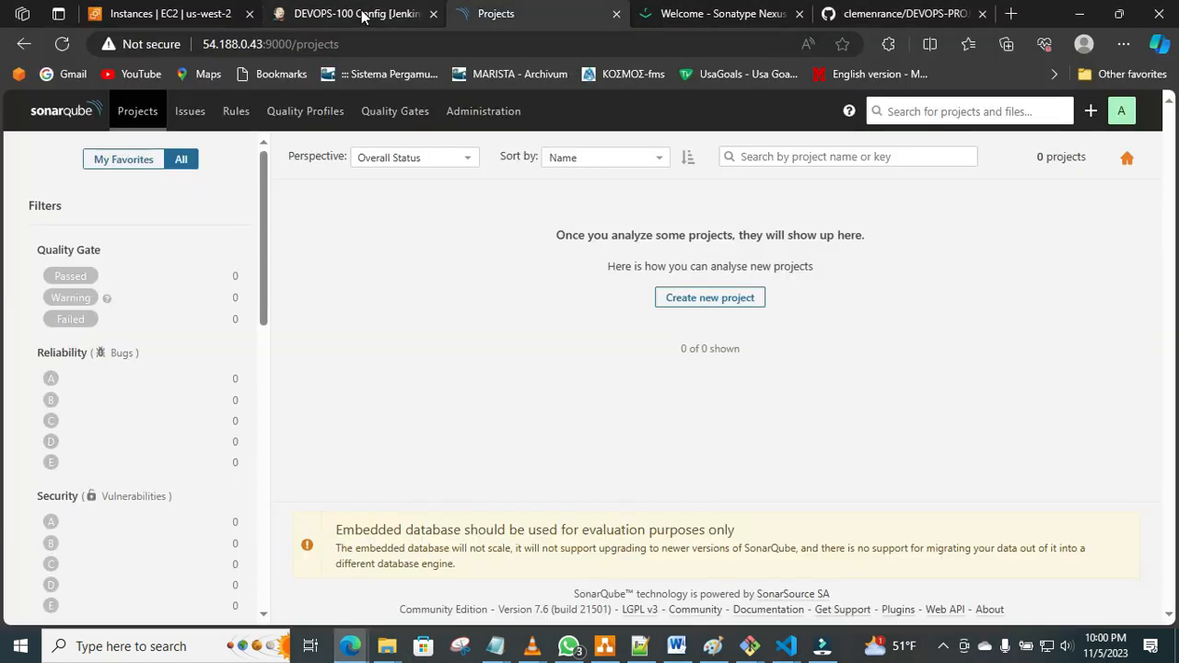
pyautogui.click(363, 15)
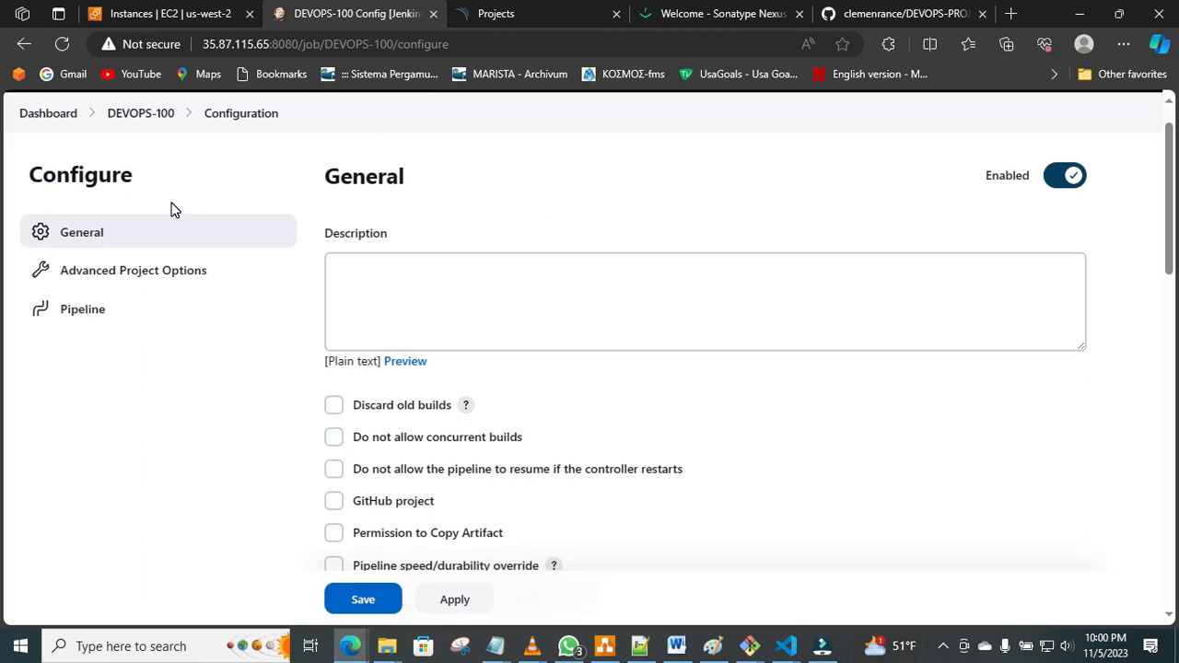
pyautogui.click(140, 115)
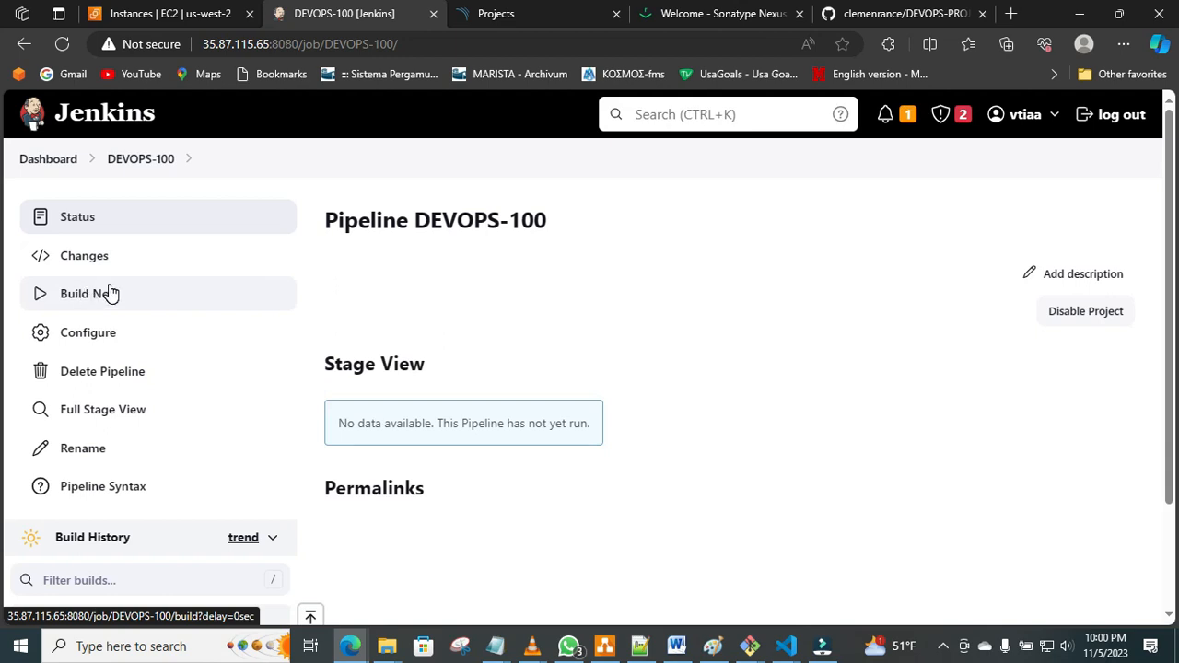
pyautogui.scroll(-3, 3, 216)
pyautogui.scroll(3, 3, 210)
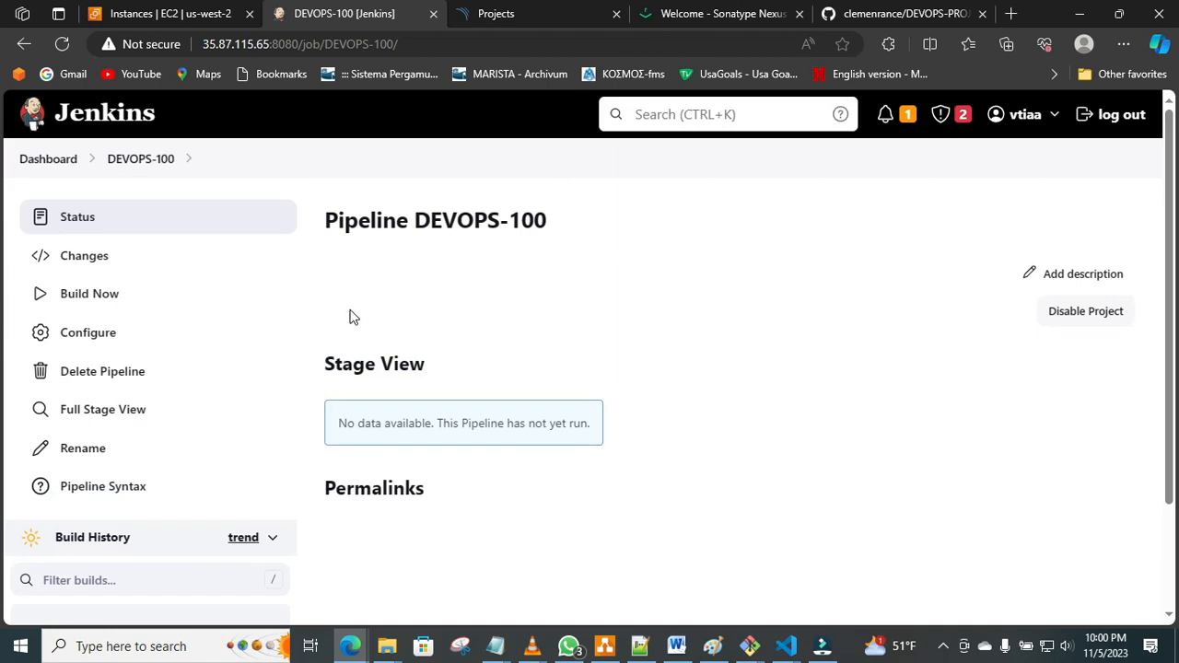
pyautogui.click(95, 295)
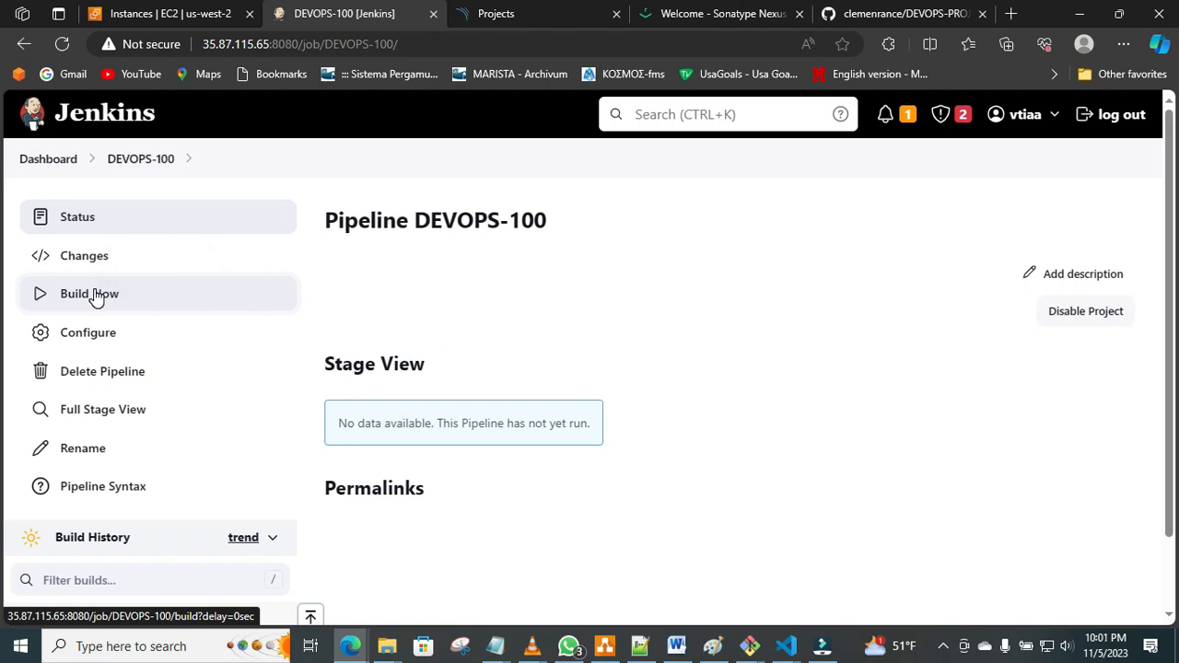
# Open the console output of DEVOPS-100 build #1 in a new browser tab and read it.
pyautogui.moveTo(1168, 301); pyautogui.dragTo(1174, 442)
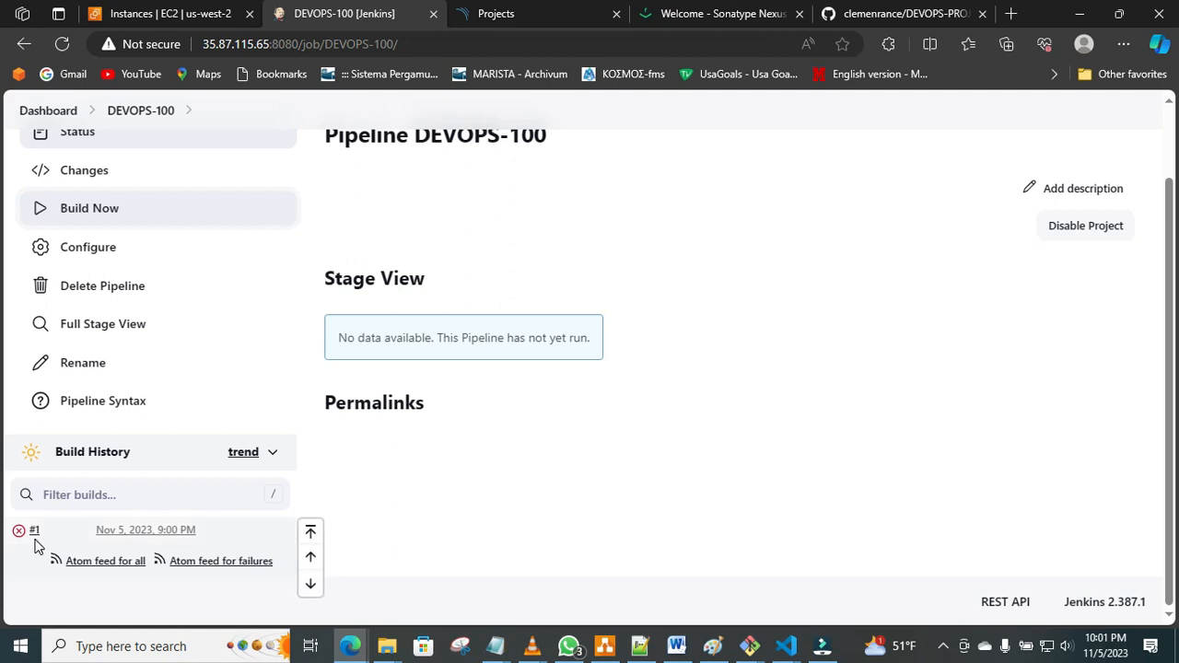
pyautogui.moveTo(36, 535)
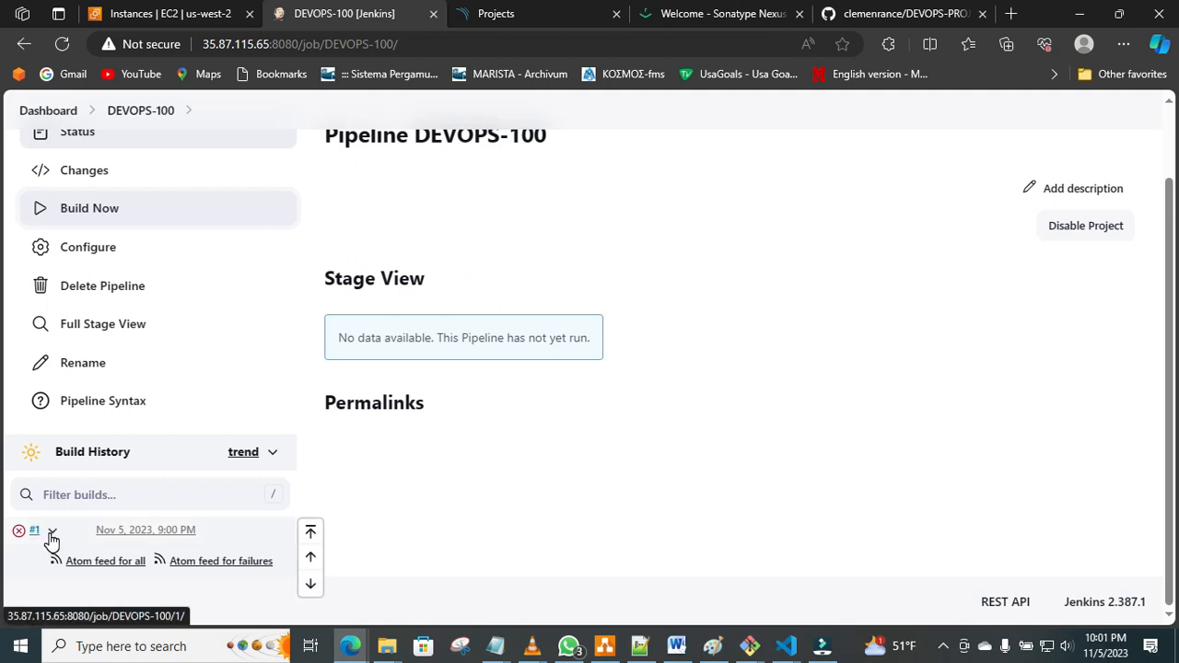
pyautogui.click(52, 538)
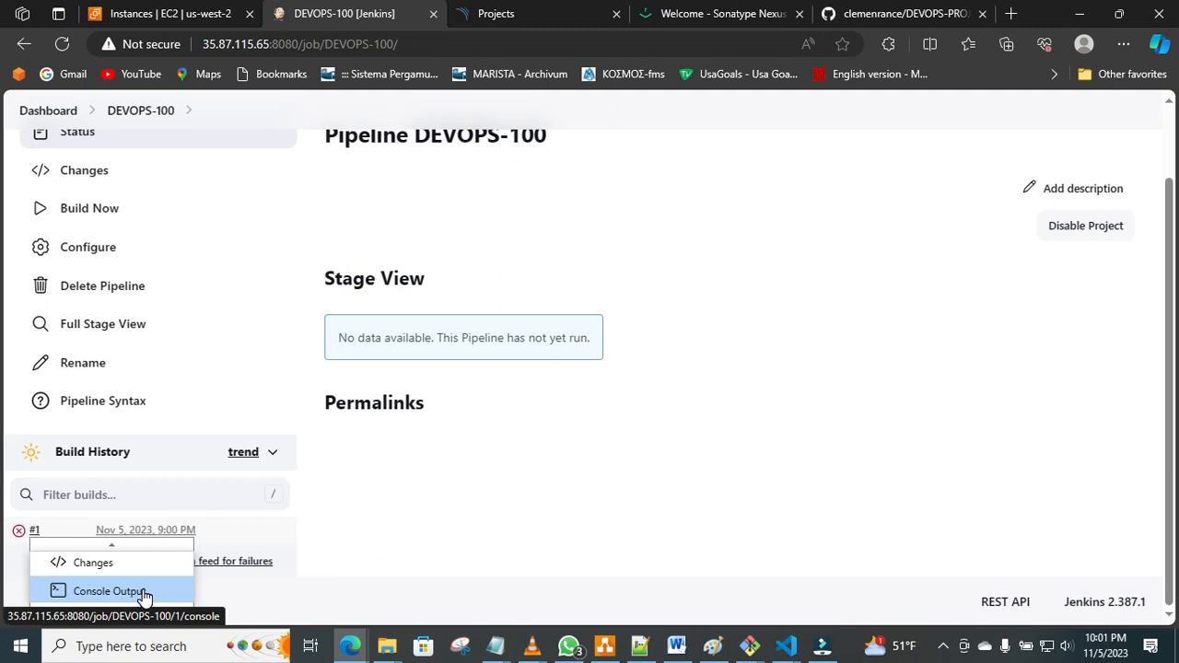
pyautogui.rightClick(144, 597)
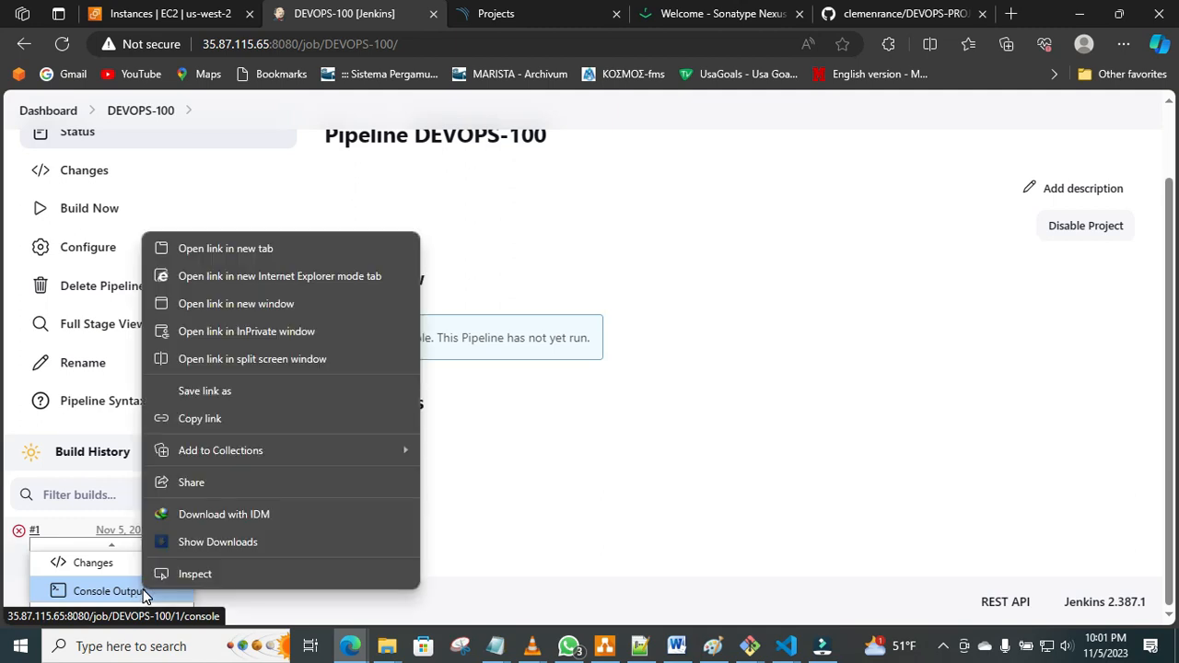
pyautogui.click(246, 253)
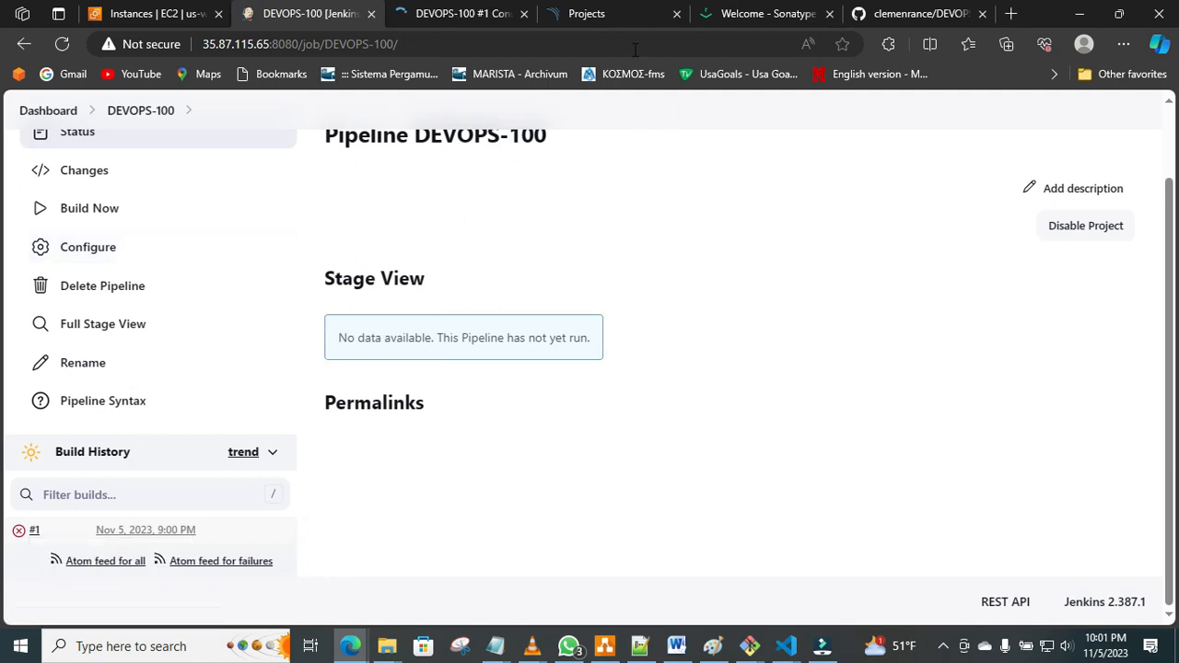
pyautogui.click(603, 22)
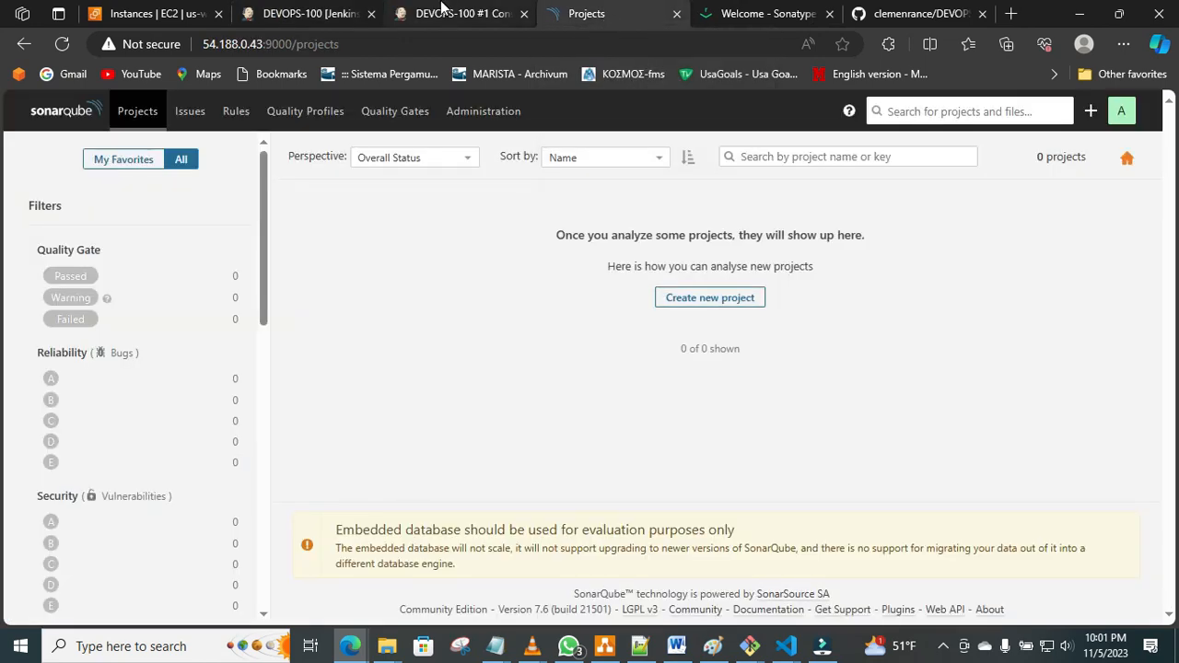
pyautogui.click(443, 14)
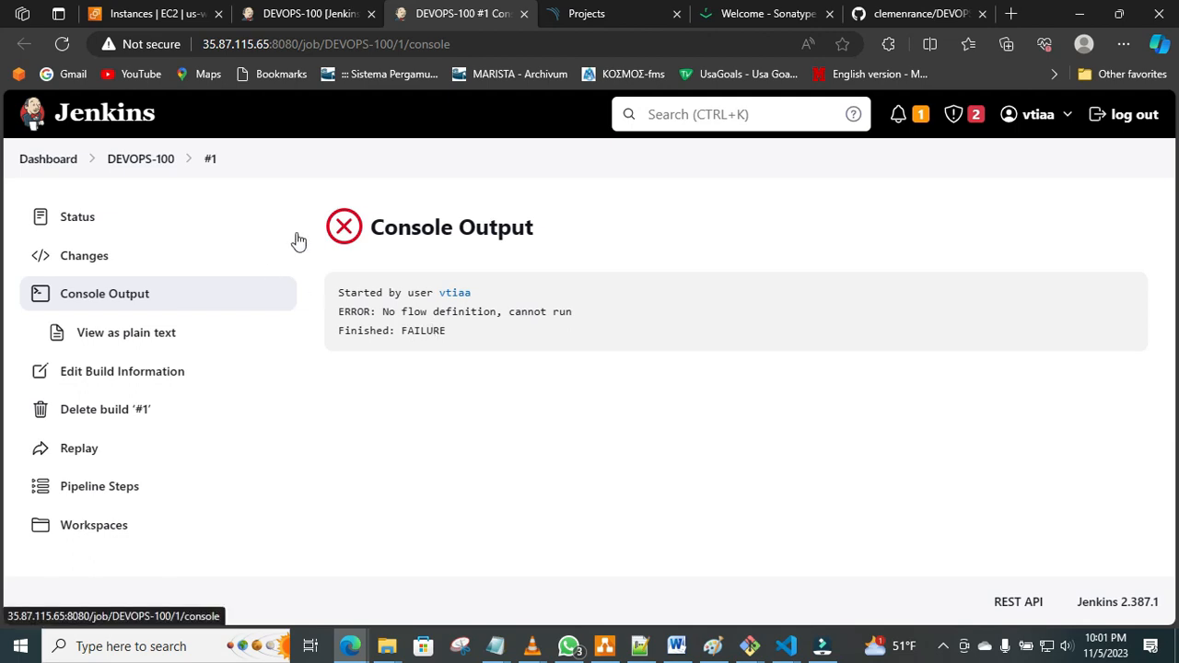
# Reopen the DEVOPS-100 job configuration and set the pipeline definition to Pipeline script from SCM.
pyautogui.click(304, 14)
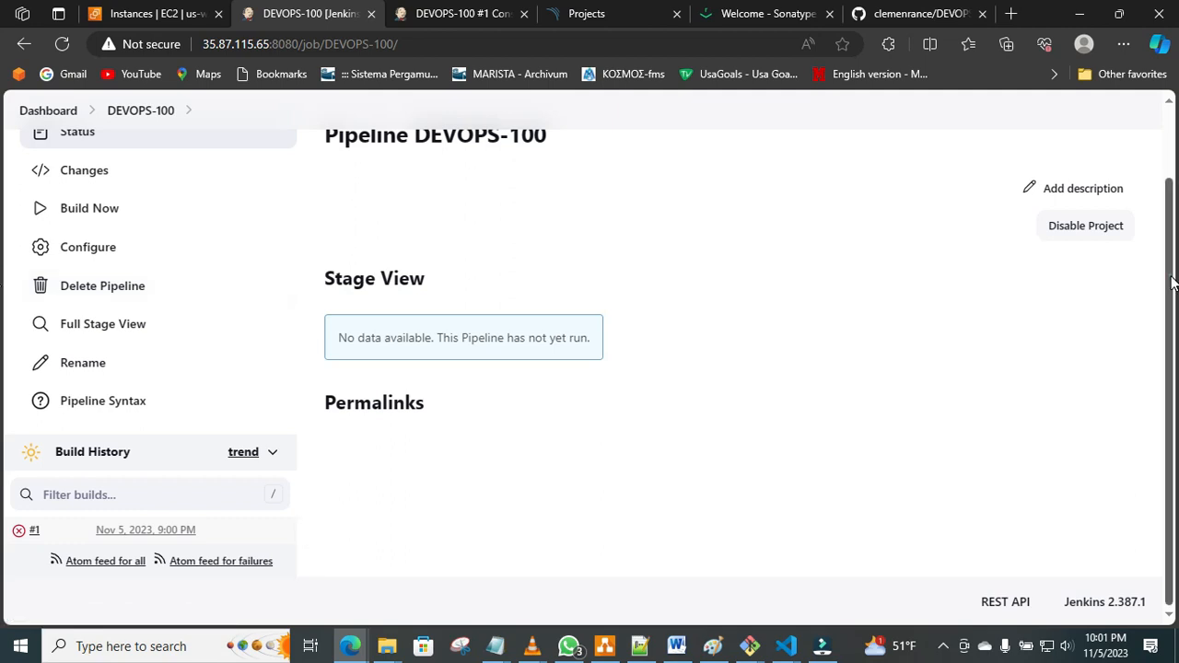
pyautogui.moveTo(1172, 283); pyautogui.dragTo(1172, 184)
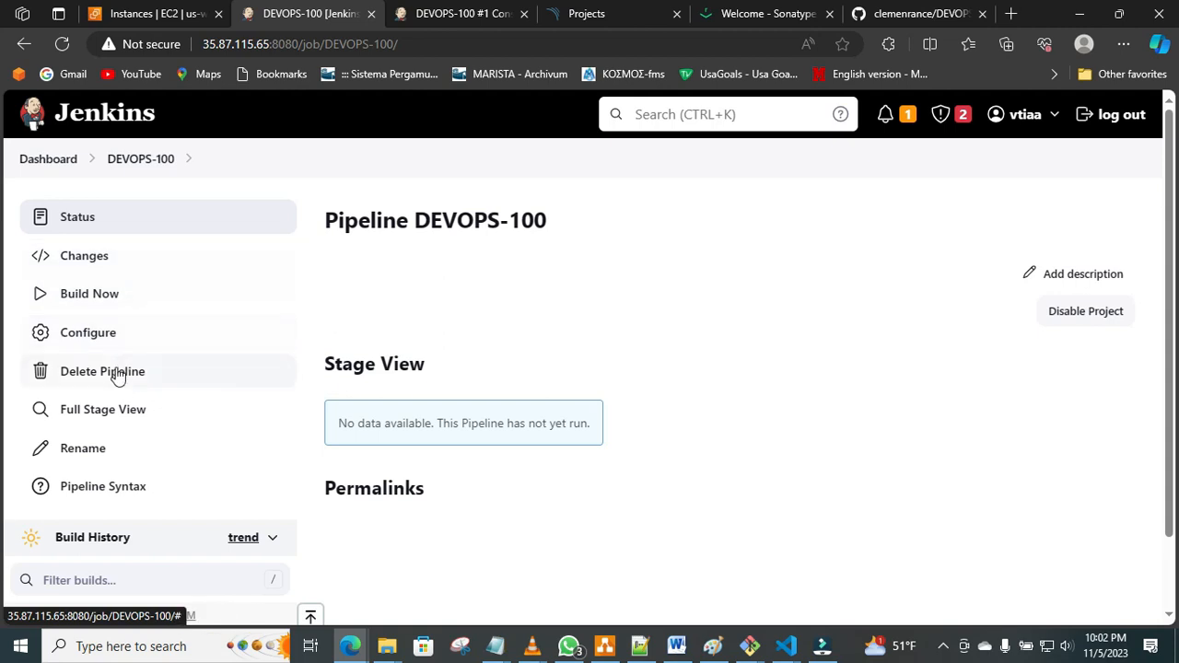
pyautogui.click(130, 339)
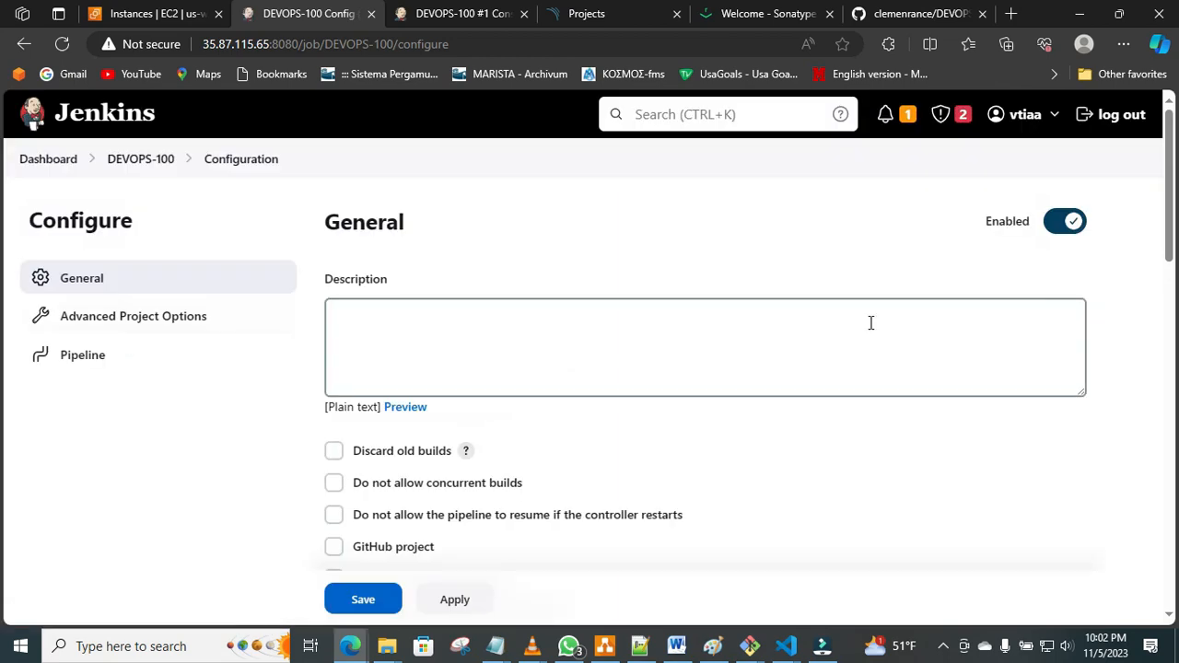
pyautogui.scroll(-5, 9, 239)
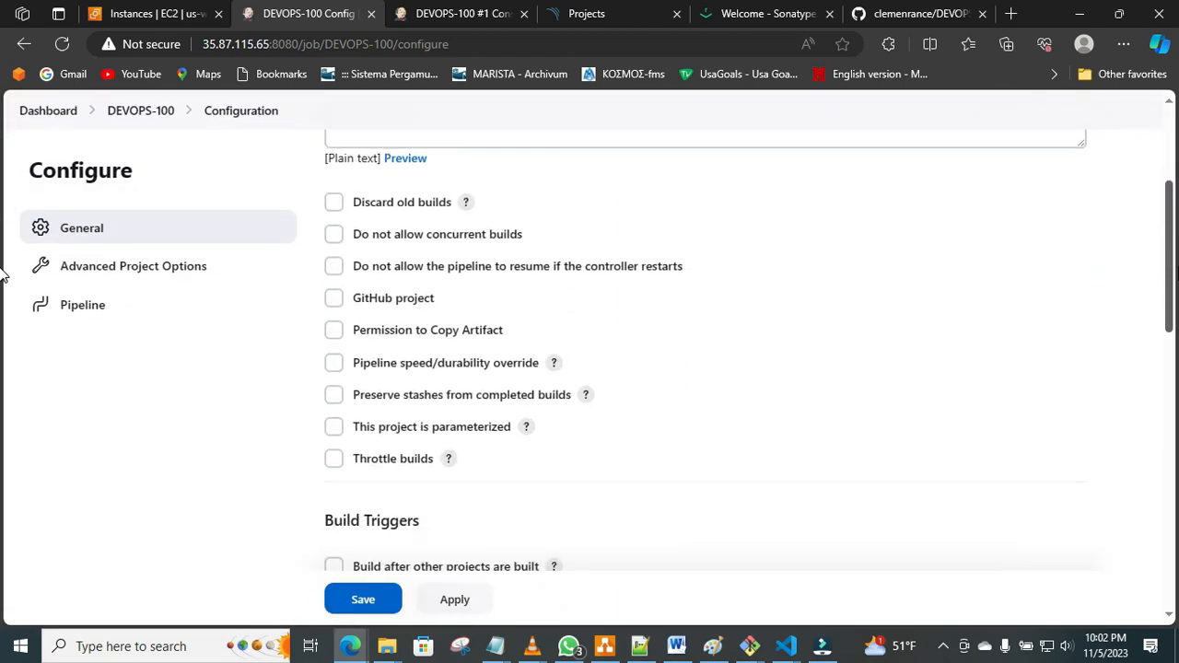
pyautogui.scroll(-4, 2, 332)
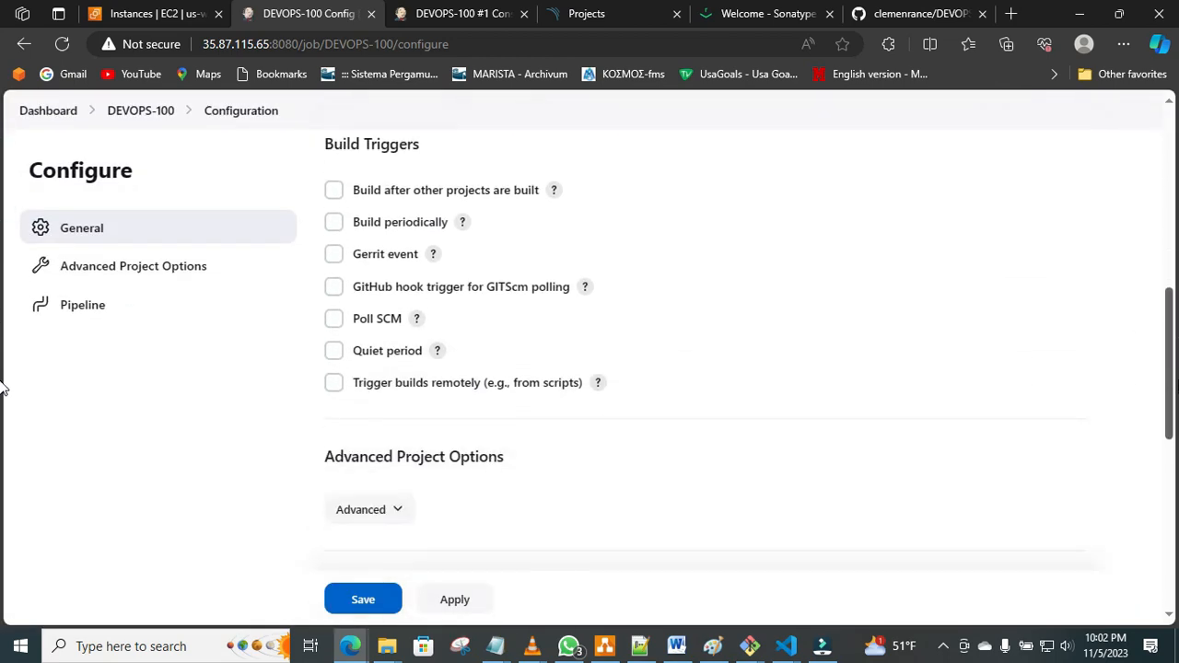
pyautogui.scroll(-2, 3, 460)
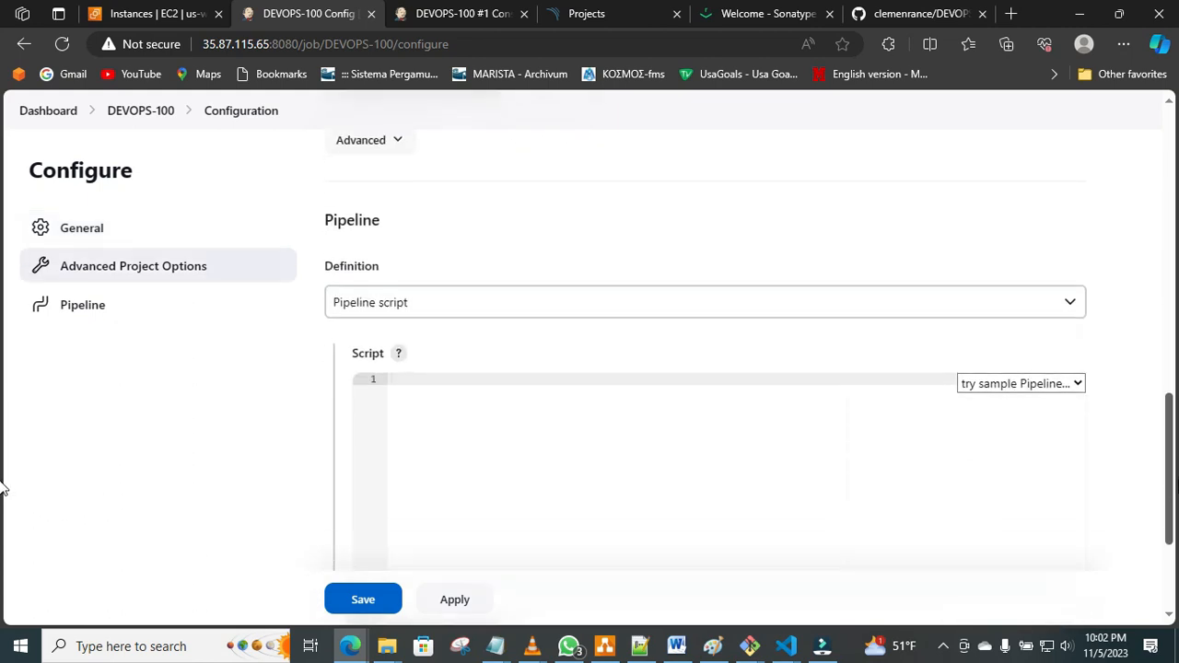
pyautogui.click(1044, 301)
pyautogui.click(1003, 337)
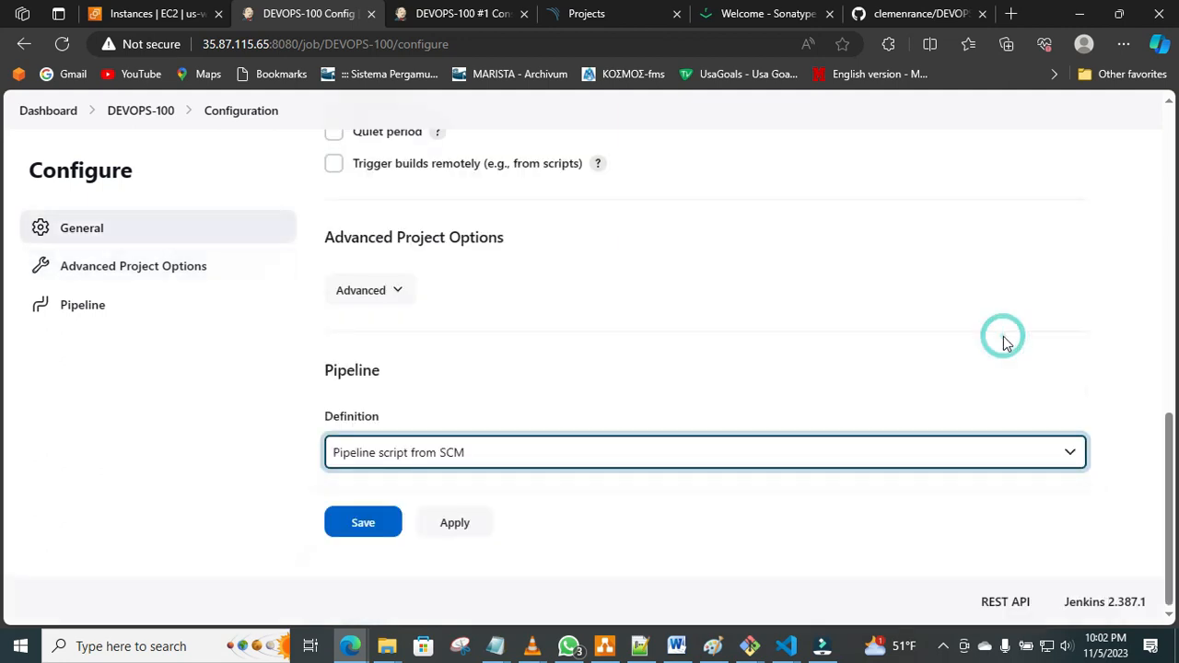
# Choose Git as the SCM for the pipeline and bring up its repository settings.
pyautogui.scroll(-2, 1003, 339)
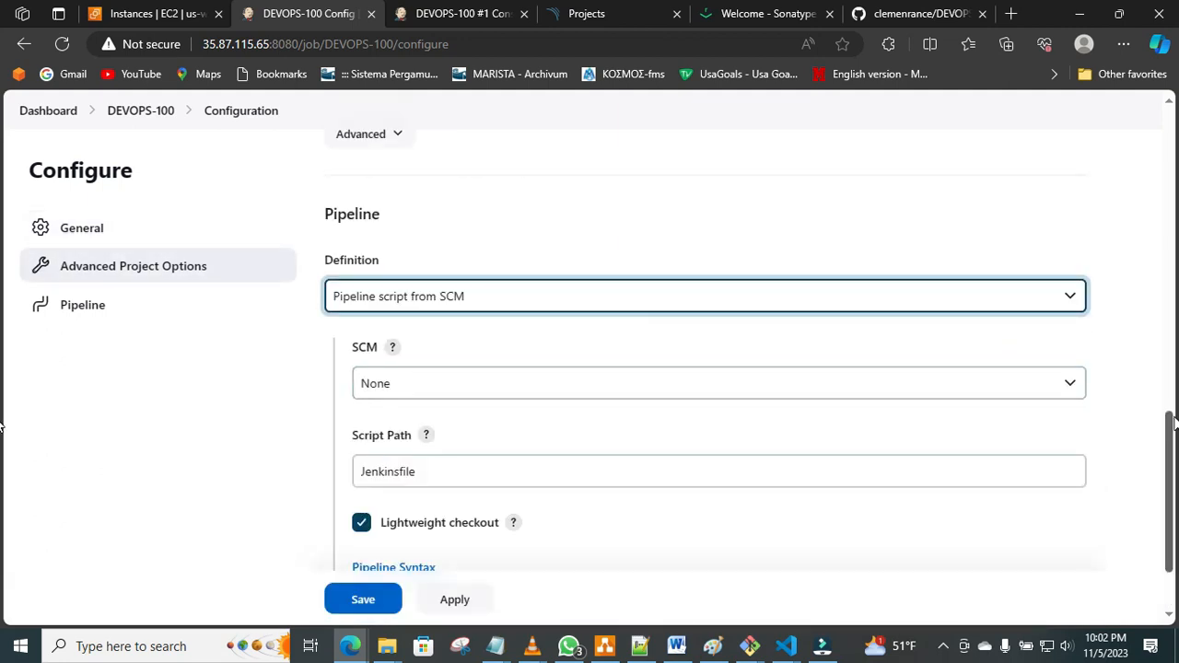
pyautogui.click(1055, 385)
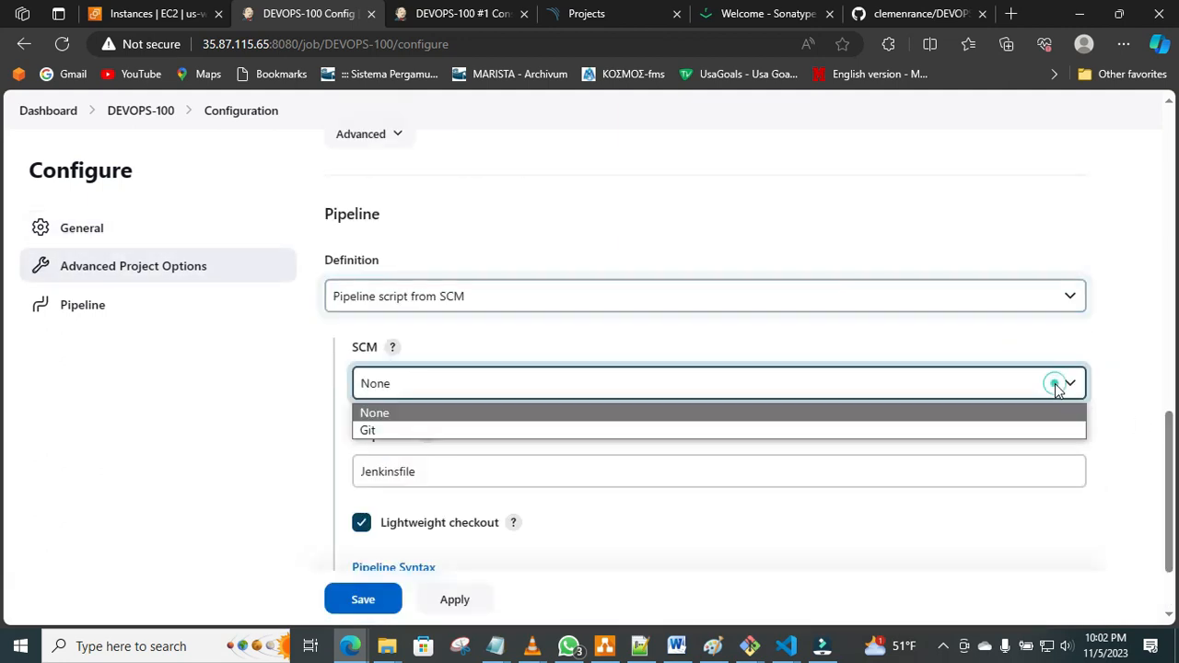
pyautogui.click(1026, 429)
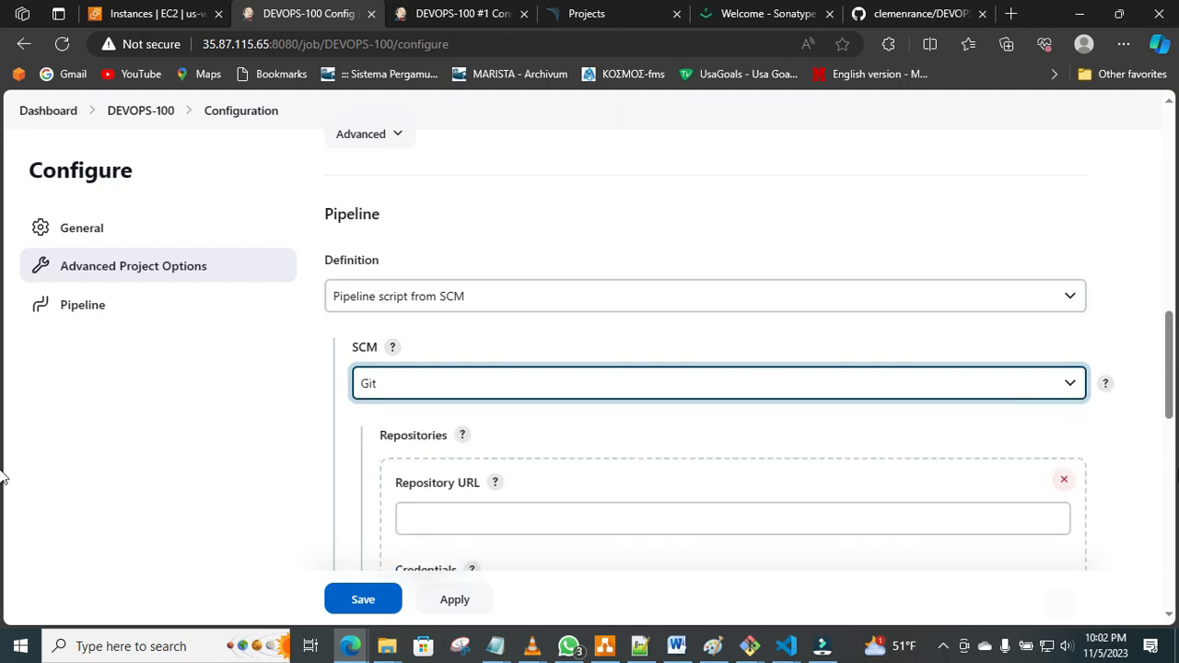
pyautogui.moveTo(1172, 385); pyautogui.dragTo(1172, 419)
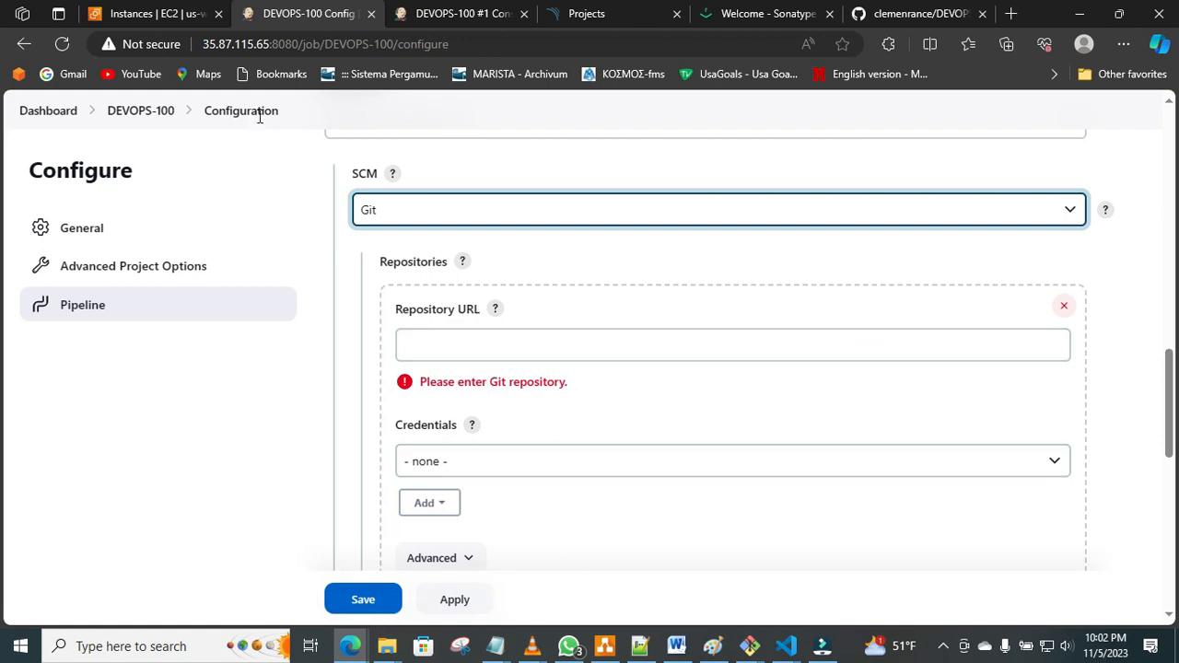
# Copy the HTTPS clone URL of the DEVOPS-PROJECT1 GitHub repository into the Jenkins Repository URL, keeping credentials as none.
pyautogui.click(894, 13)
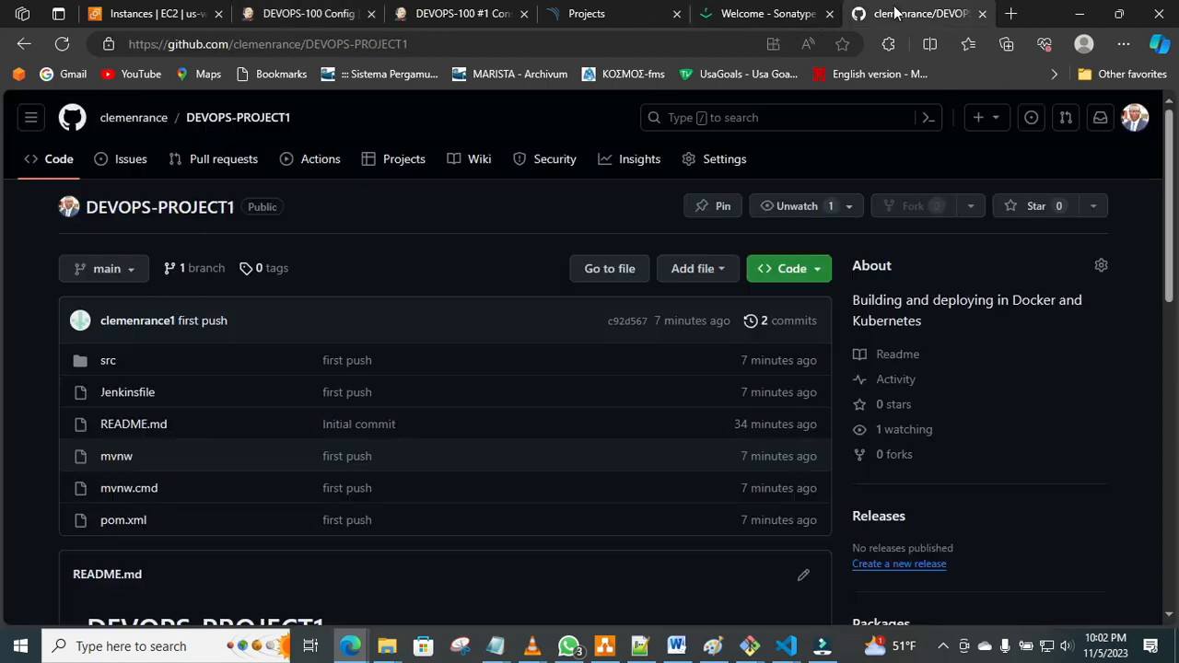
pyautogui.click(819, 268)
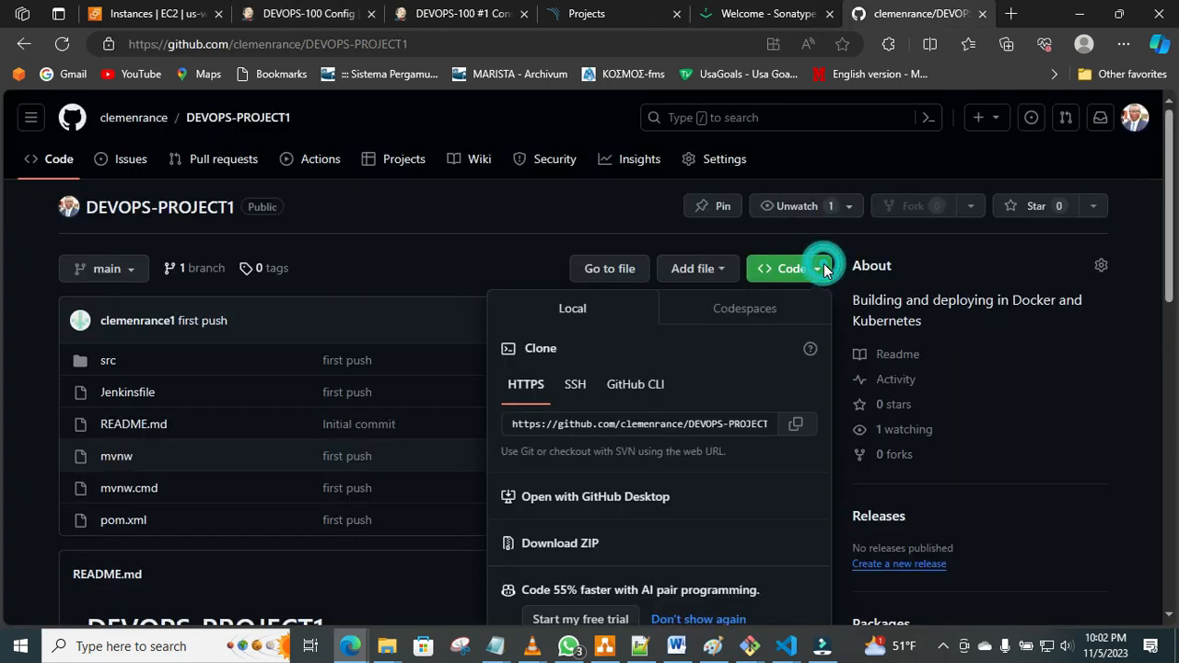
pyautogui.click(796, 424)
pyautogui.click(302, 19)
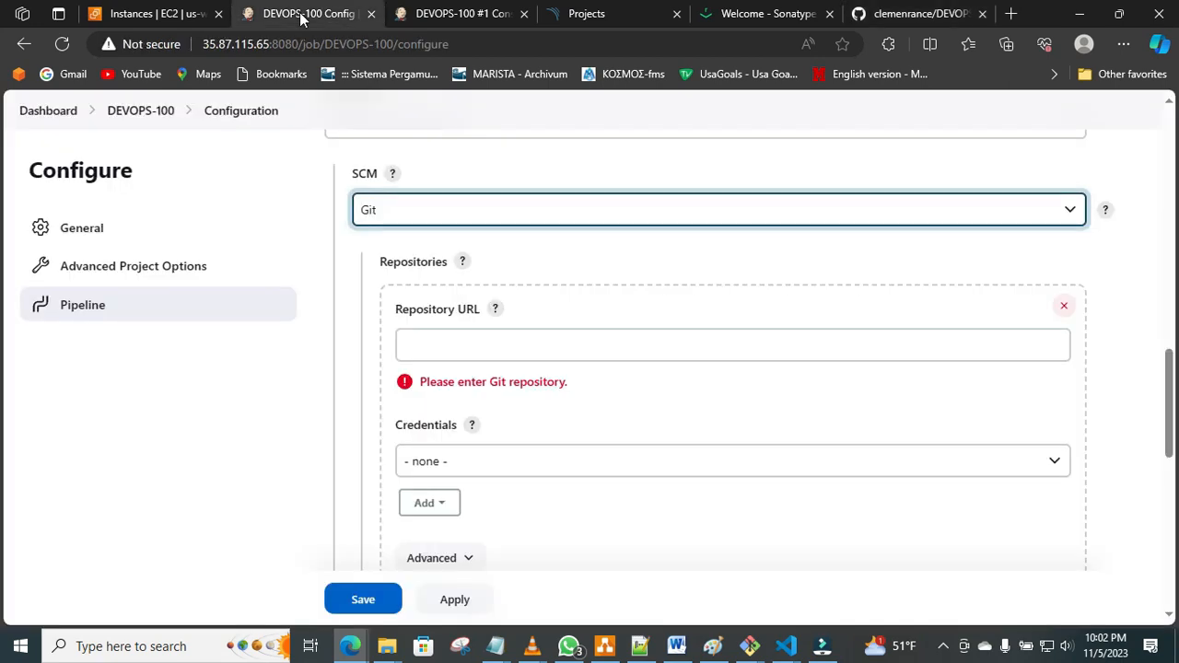
pyautogui.click(470, 344)
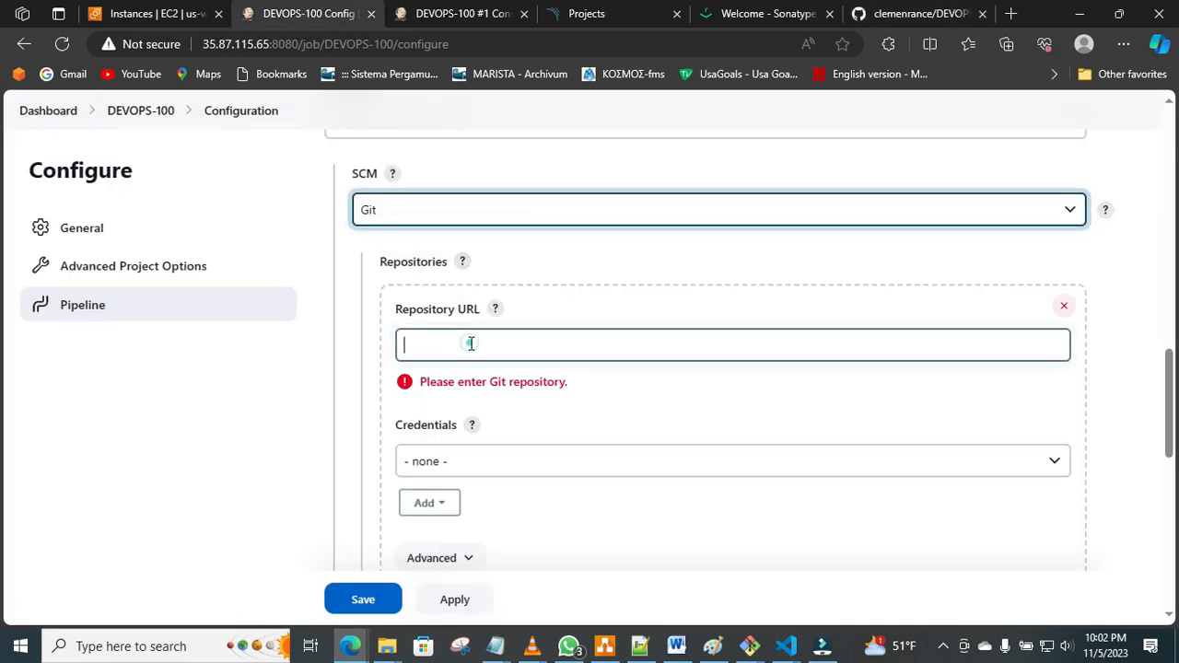
pyautogui.rightClick(470, 344)
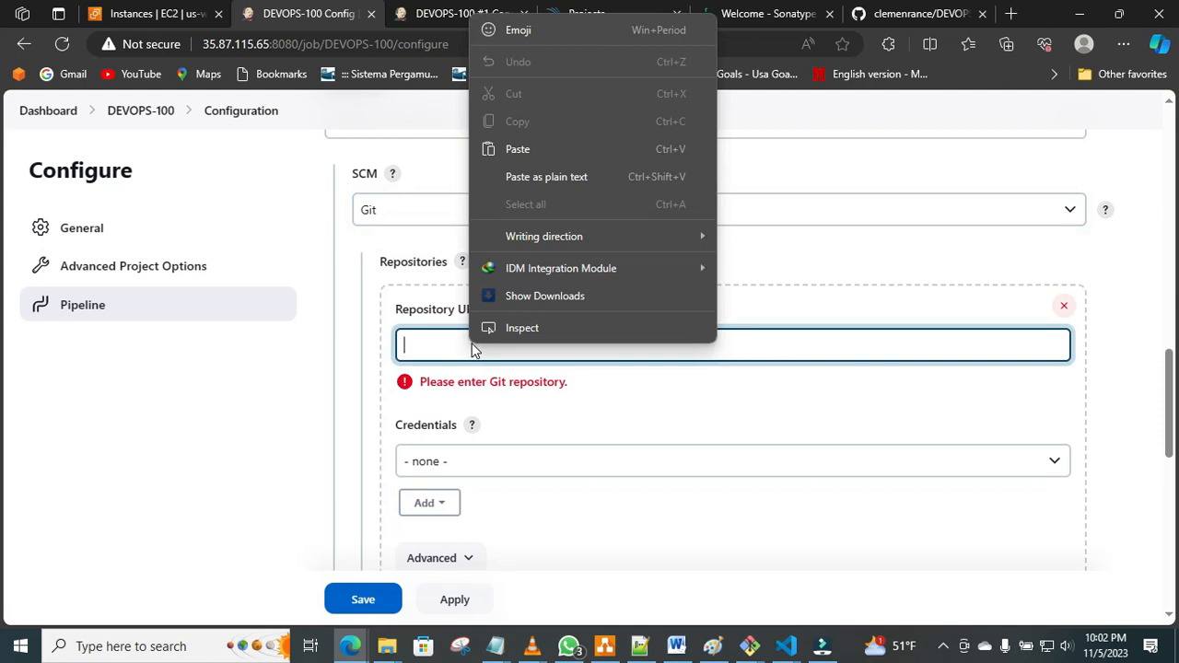
pyautogui.click(546, 146)
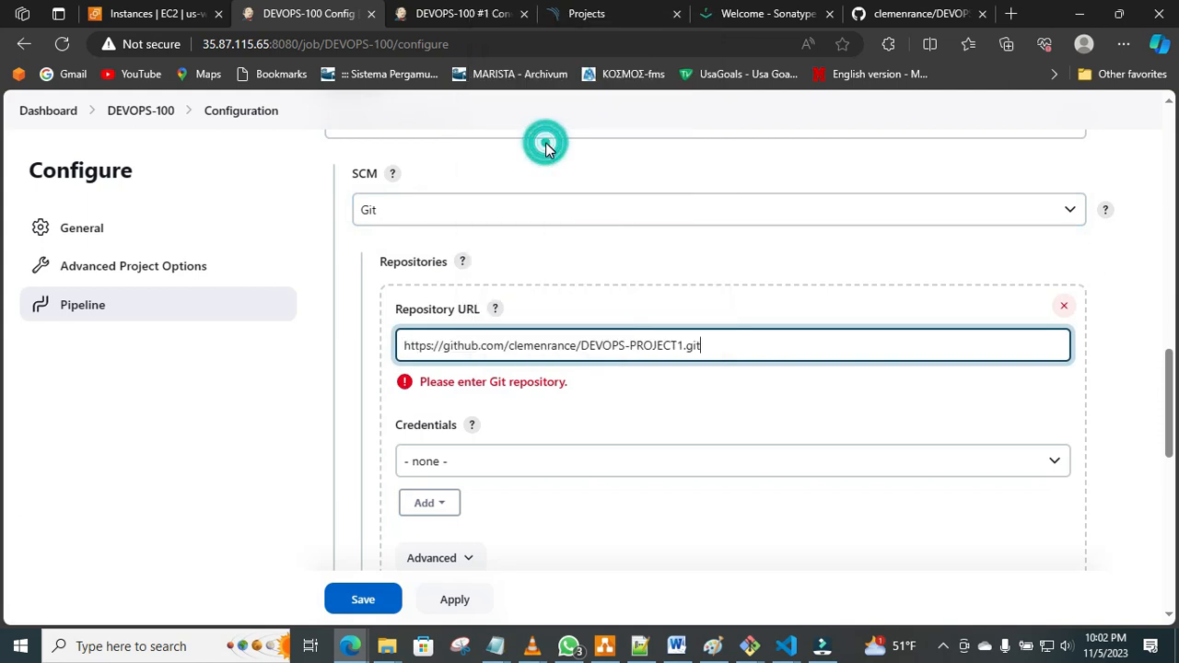
pyautogui.click(594, 466)
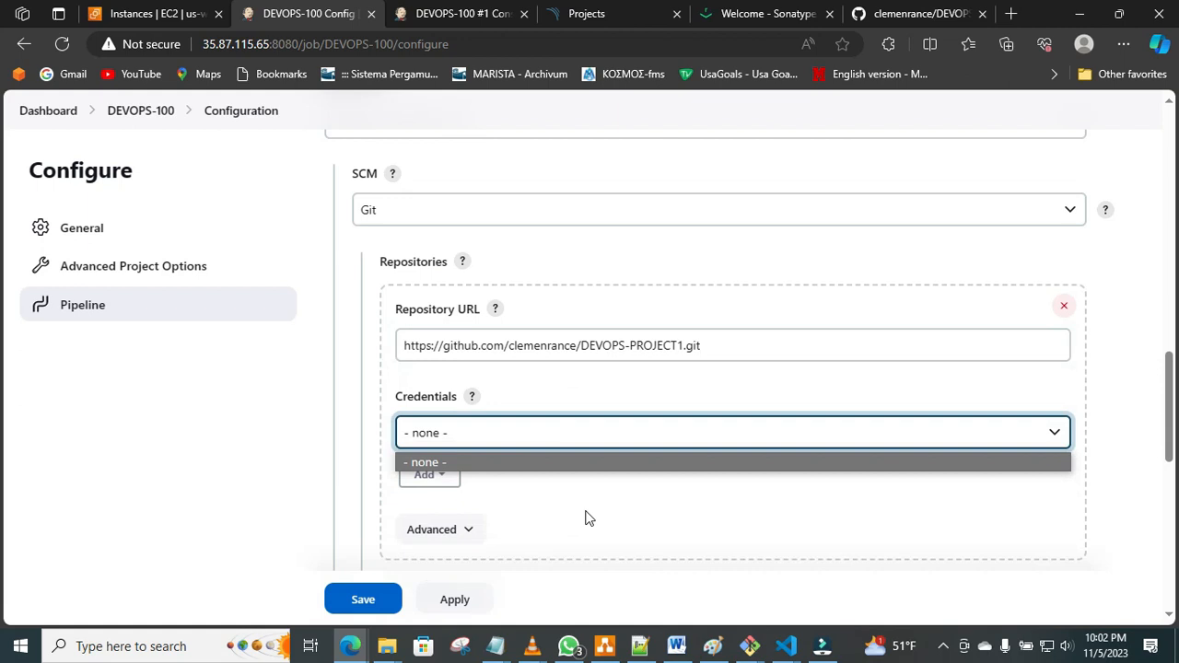
pyautogui.click(676, 537)
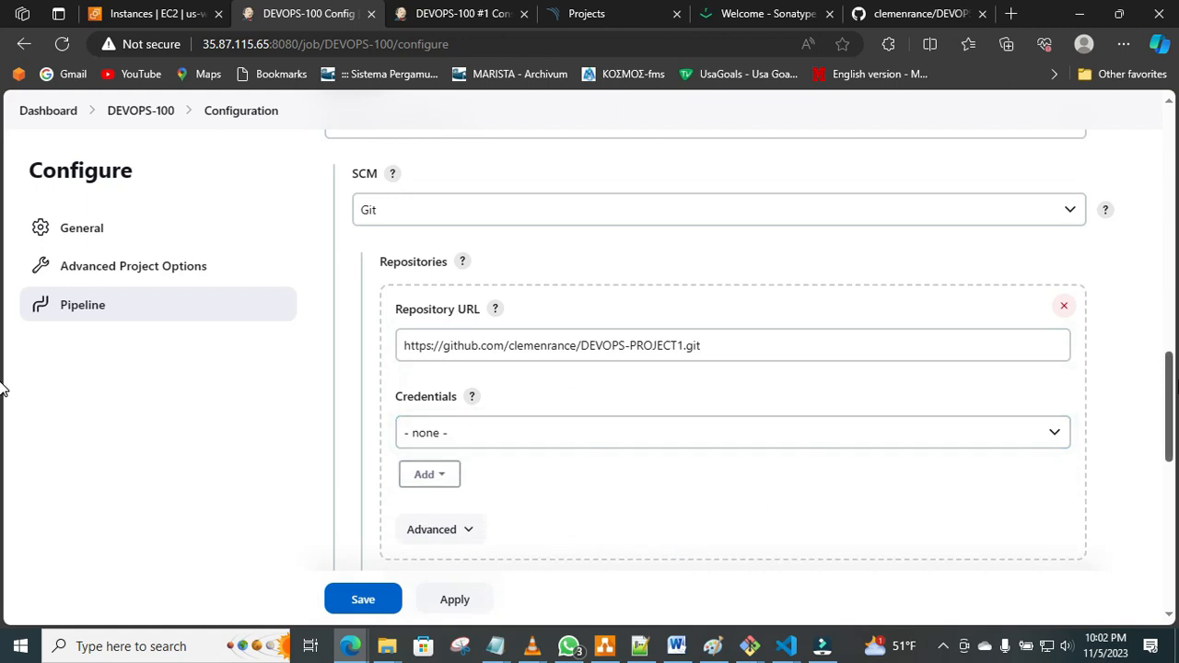
# Set the branch specifier to */main, keep Jenkinsfile as the script path, and apply and save the DEVOPS-100 configuration.
pyautogui.moveTo(1171, 390); pyautogui.dragTo(1173, 451)
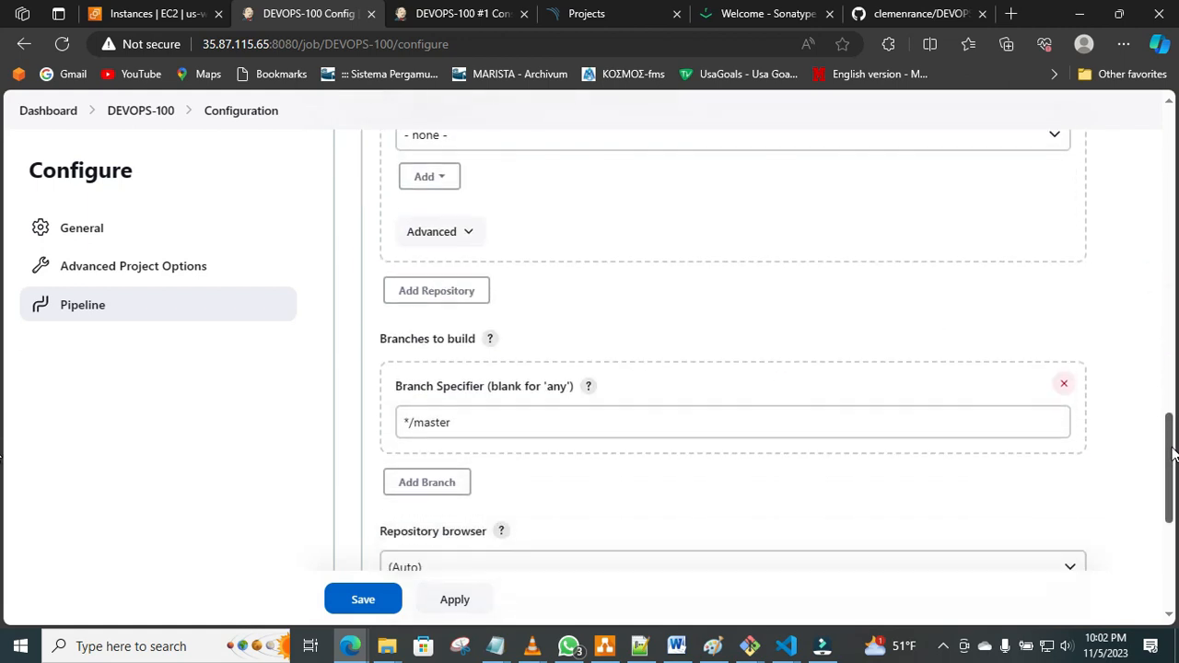
pyautogui.click(814, 417)
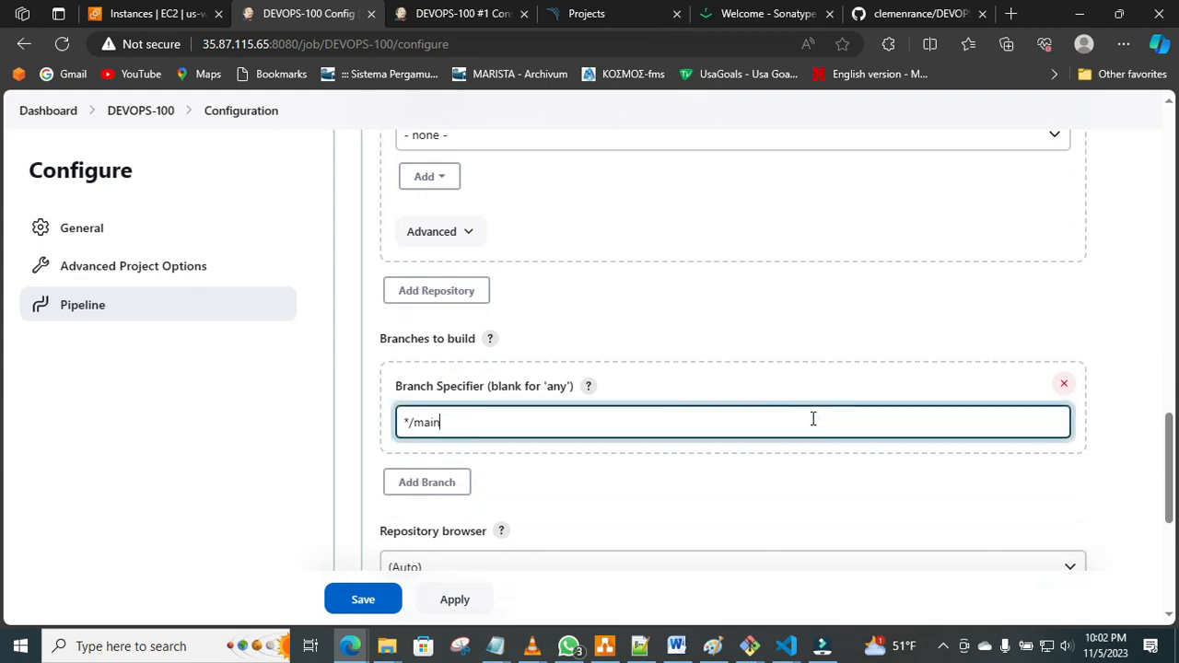
pyautogui.moveTo(1174, 444); pyautogui.dragTo(1176, 518)
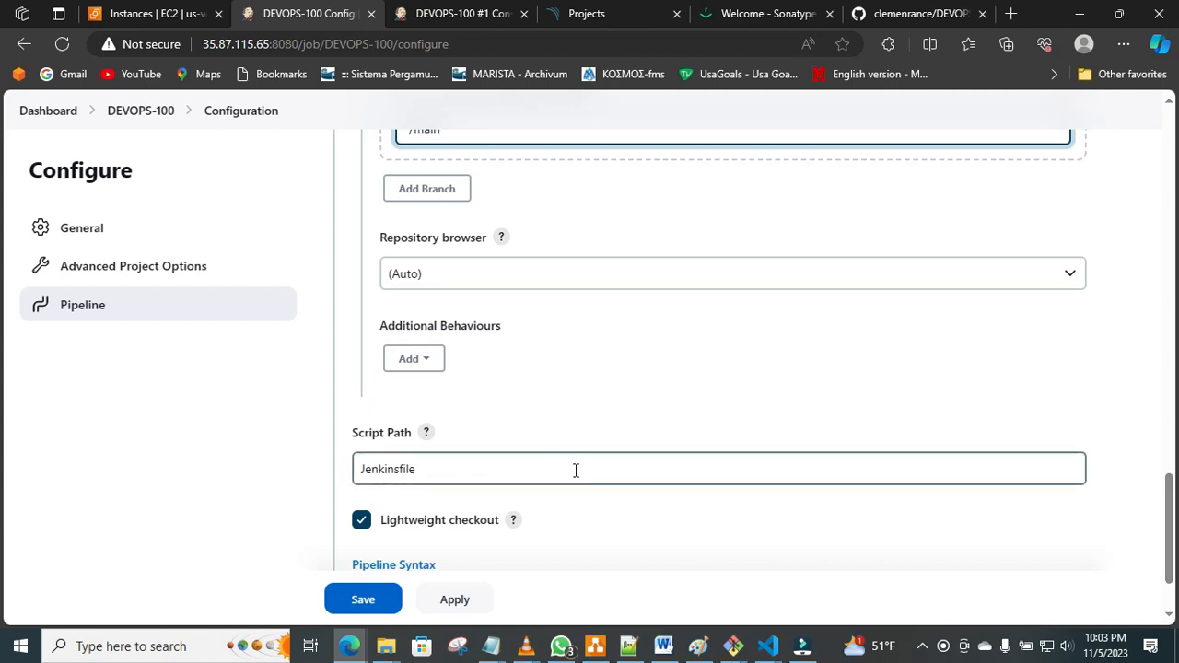
pyautogui.moveTo(1174, 503); pyautogui.dragTo(1177, 563)
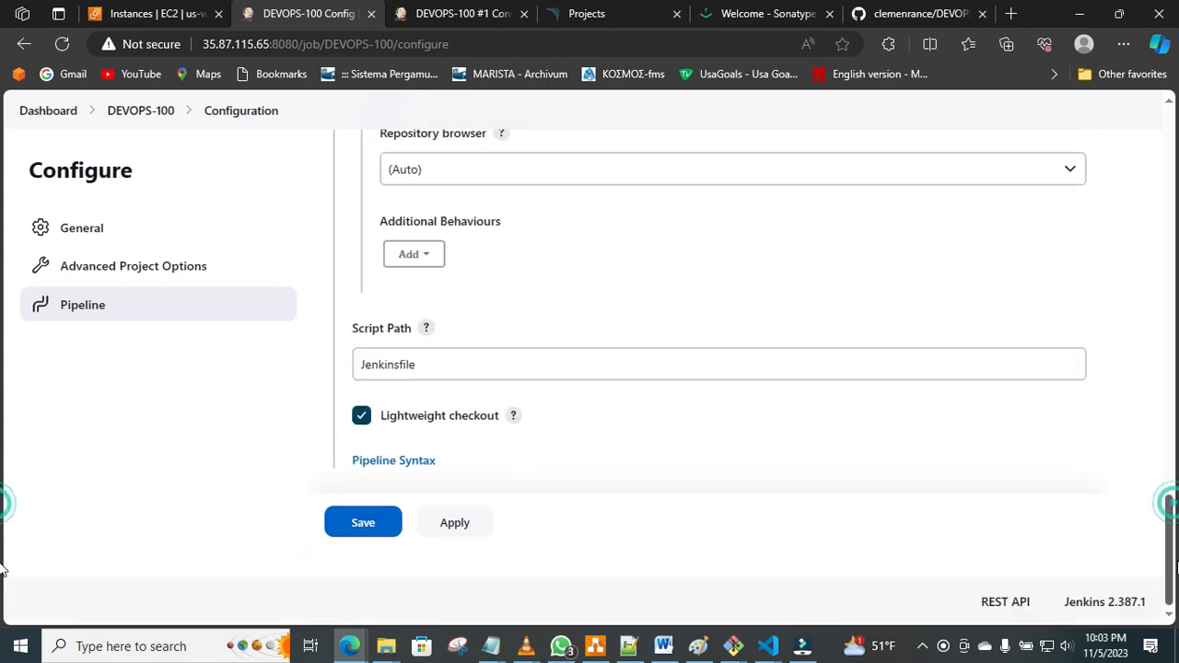
pyautogui.click(468, 532)
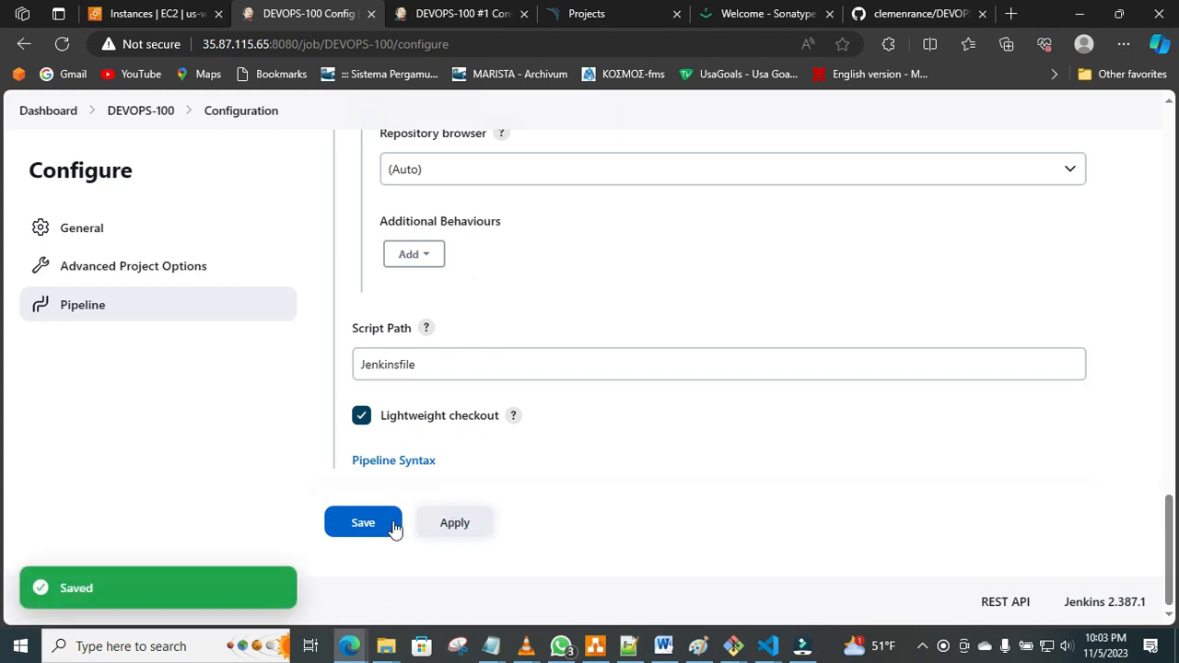
pyautogui.click(365, 522)
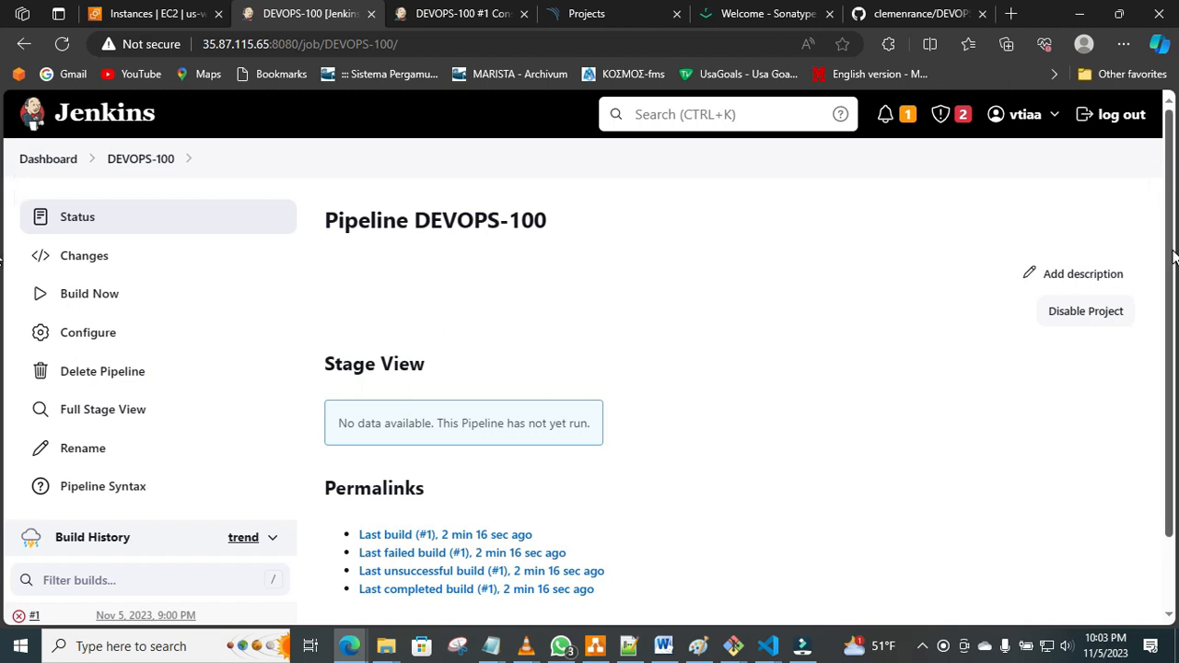
# Start a new DEVOPS-100 build and open the console output of build #2.
pyautogui.scroll(-1, 1168, 364)
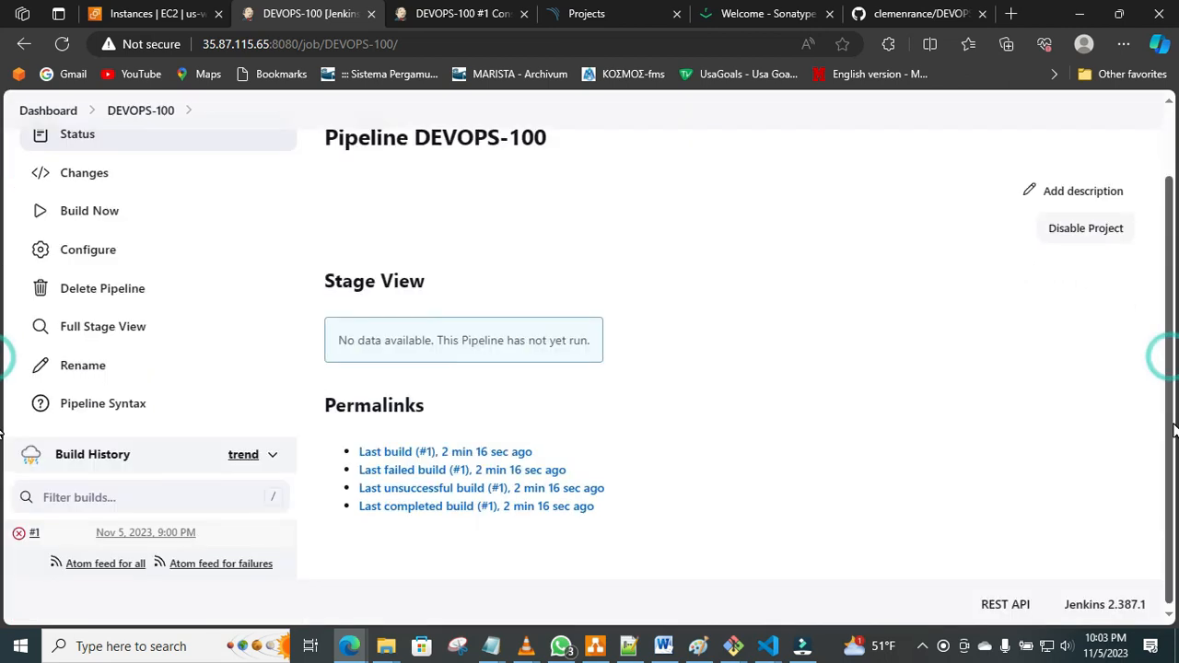
pyautogui.click(98, 210)
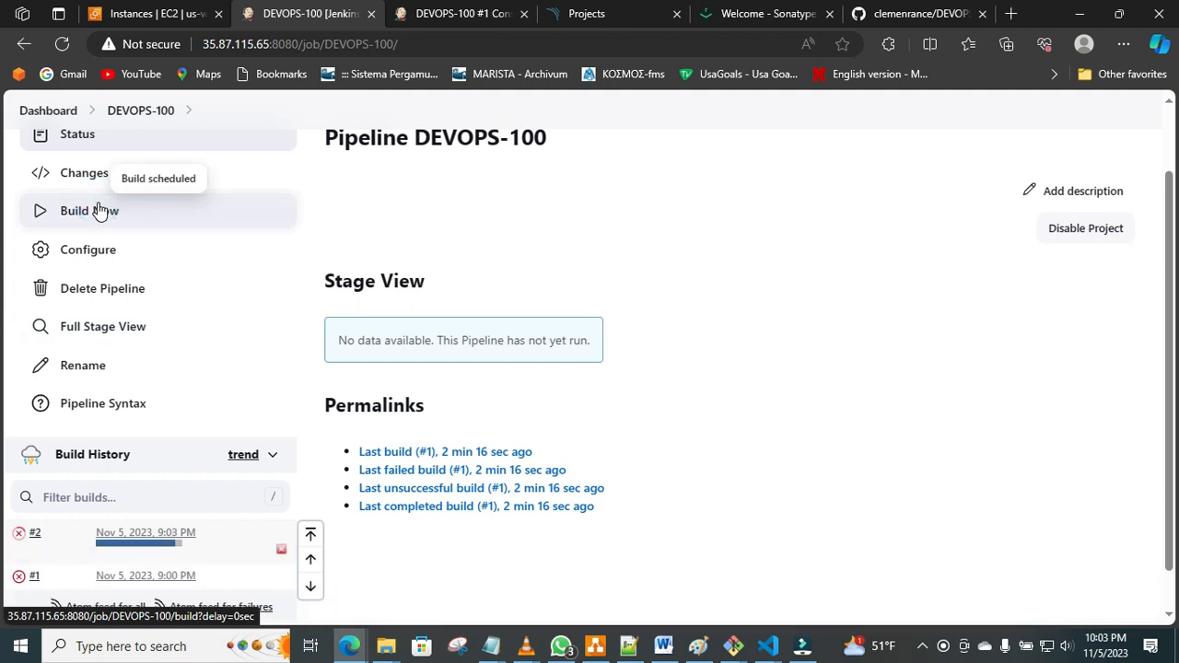
pyautogui.moveTo(41, 538)
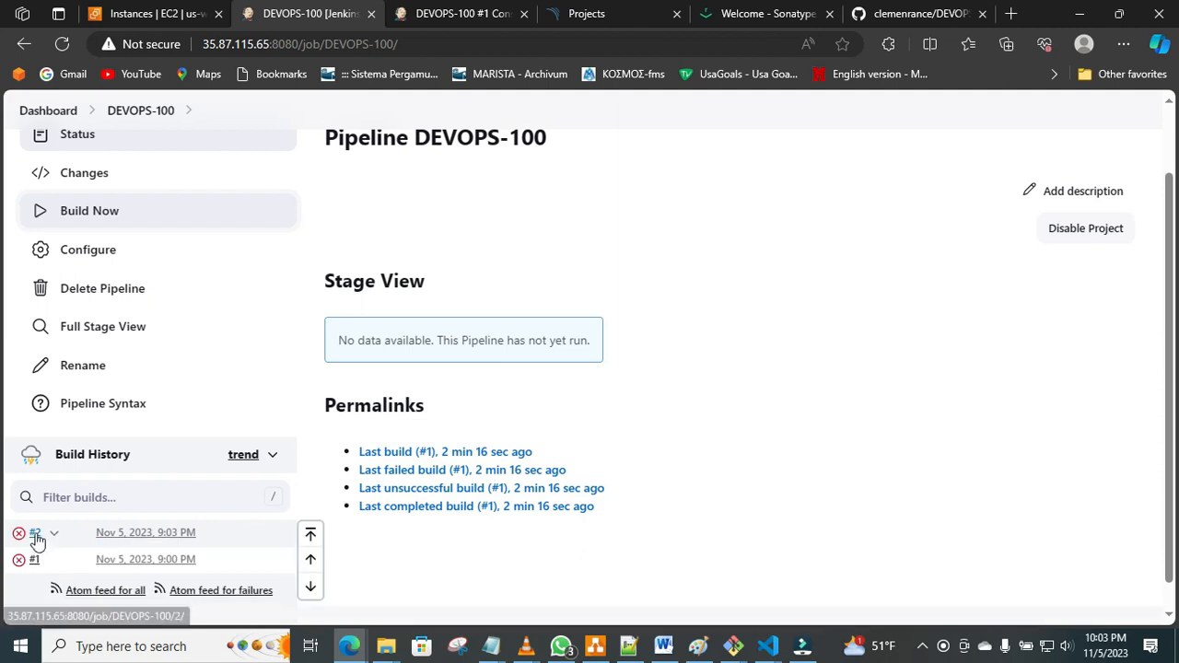
pyautogui.click(52, 536)
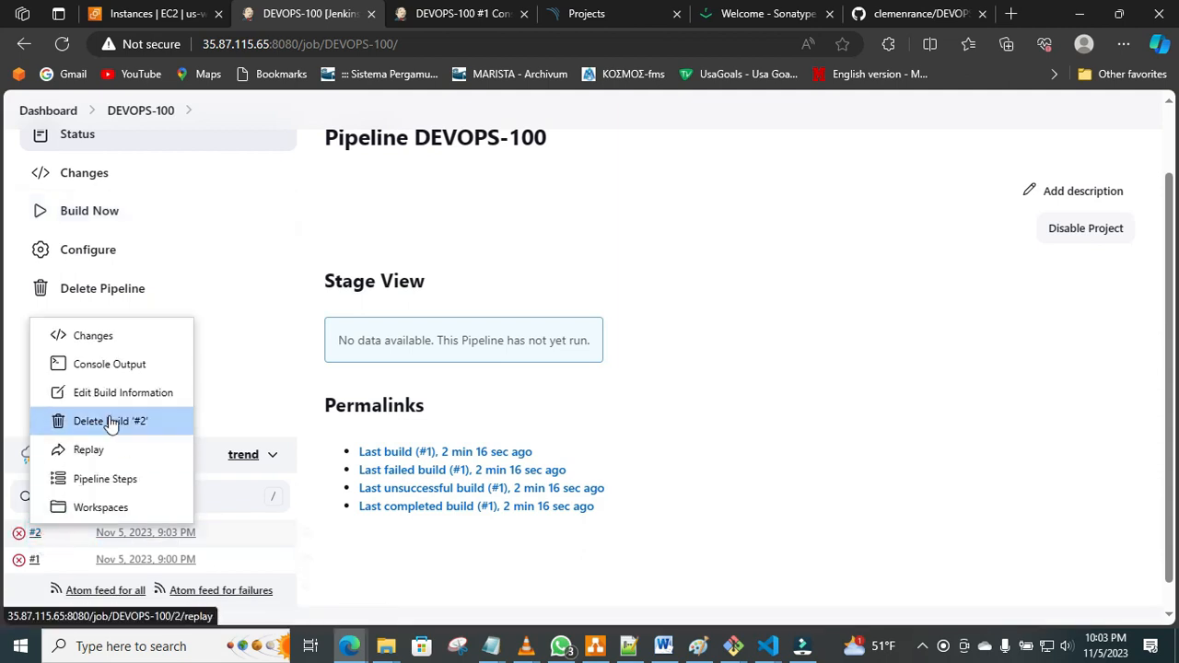
pyautogui.click(131, 366)
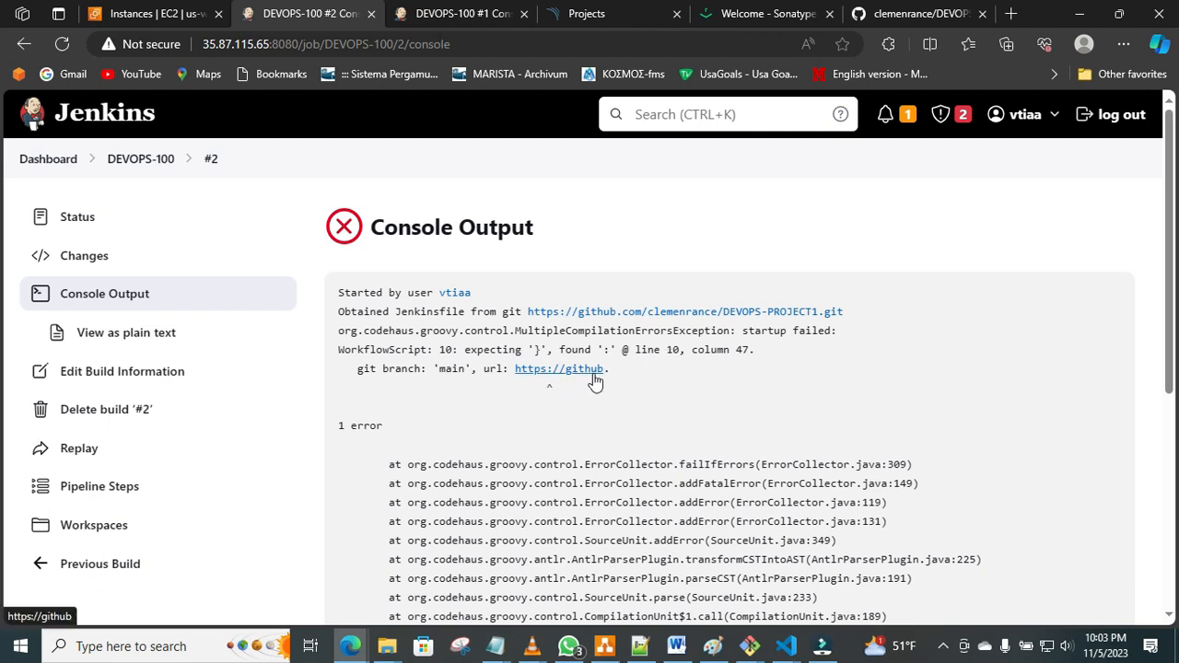
# Switch to Notepad++ and examine the git branch line in the reference jenkinsfile's download stage, then return to the build console.
pyautogui.click(603, 650)
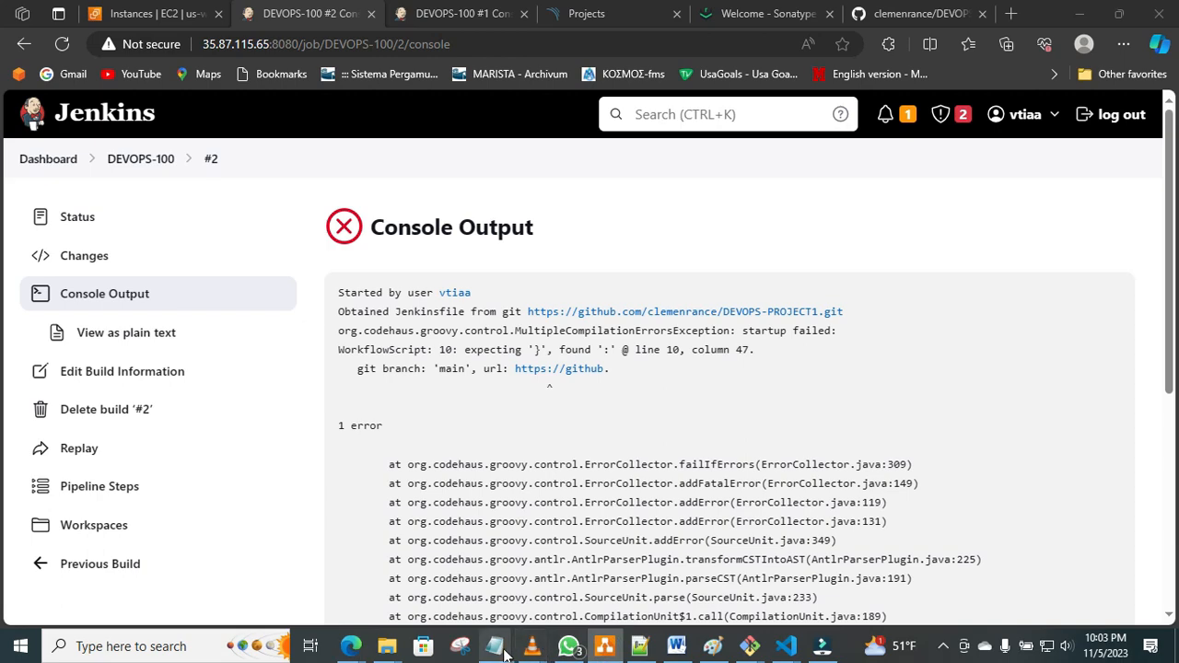
pyautogui.click(632, 656)
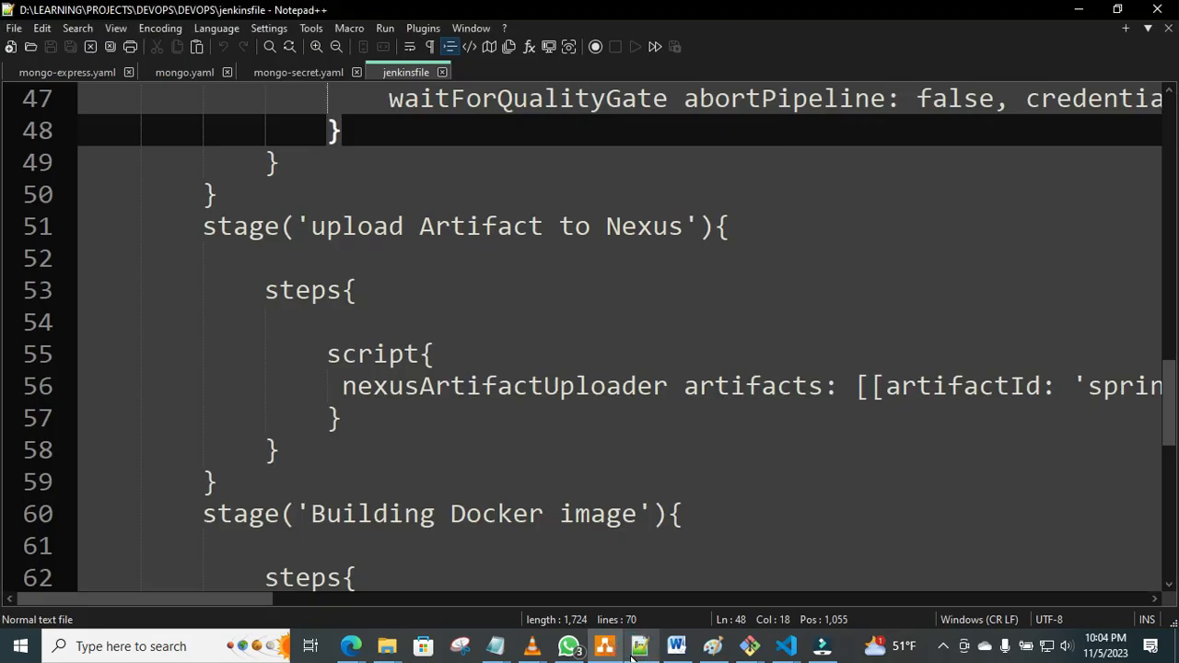
pyautogui.moveTo(1169, 406); pyautogui.dragTo(1163, 142)
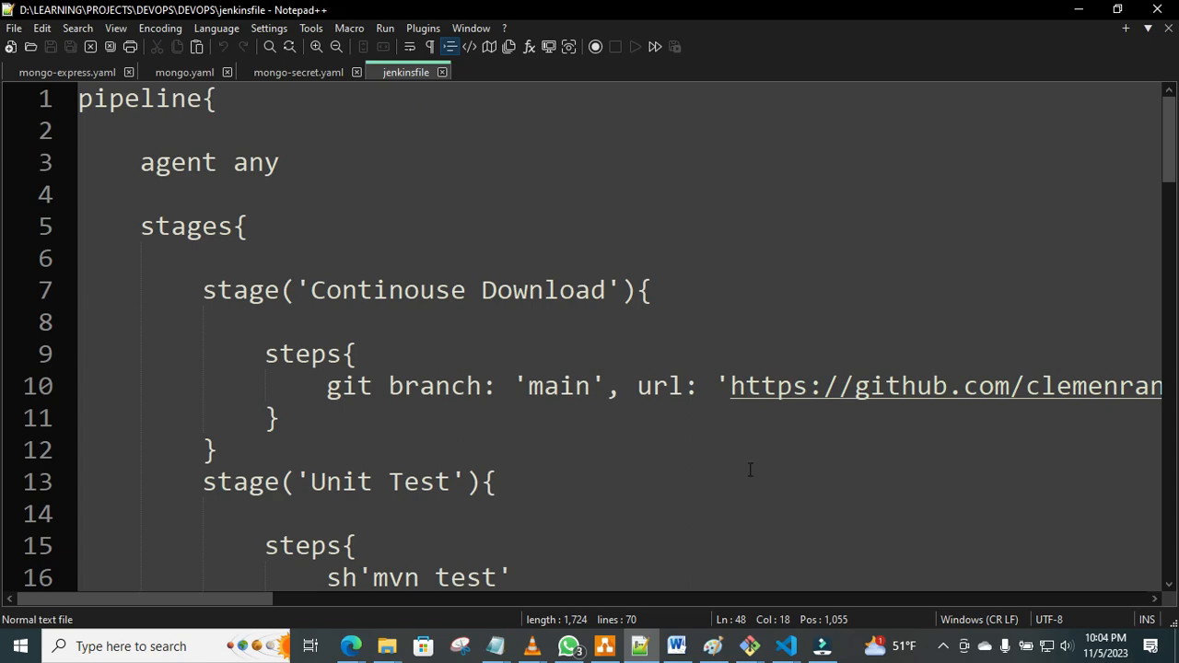
pyautogui.click(1079, 9)
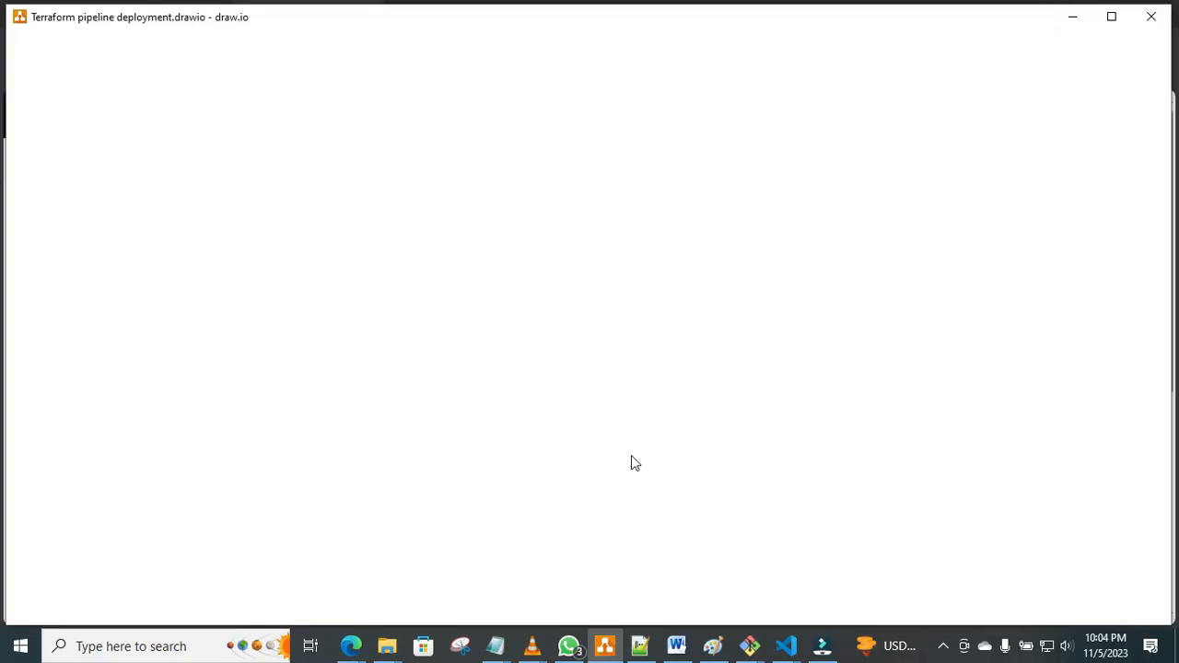
pyautogui.click(1076, 26)
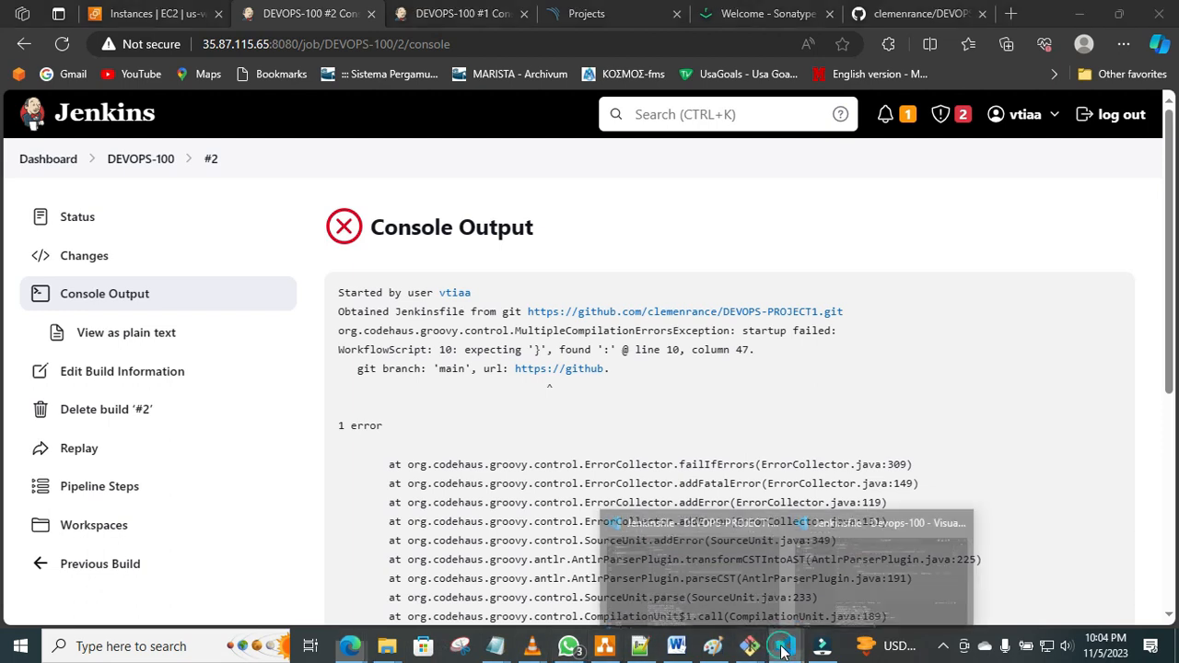
# Switch to the DEVOPS-PROJECT1 window in VS Code, enclose the git URL on line 10 of the Jenkinsfile in single quotes, and save.
pyautogui.click(698, 557)
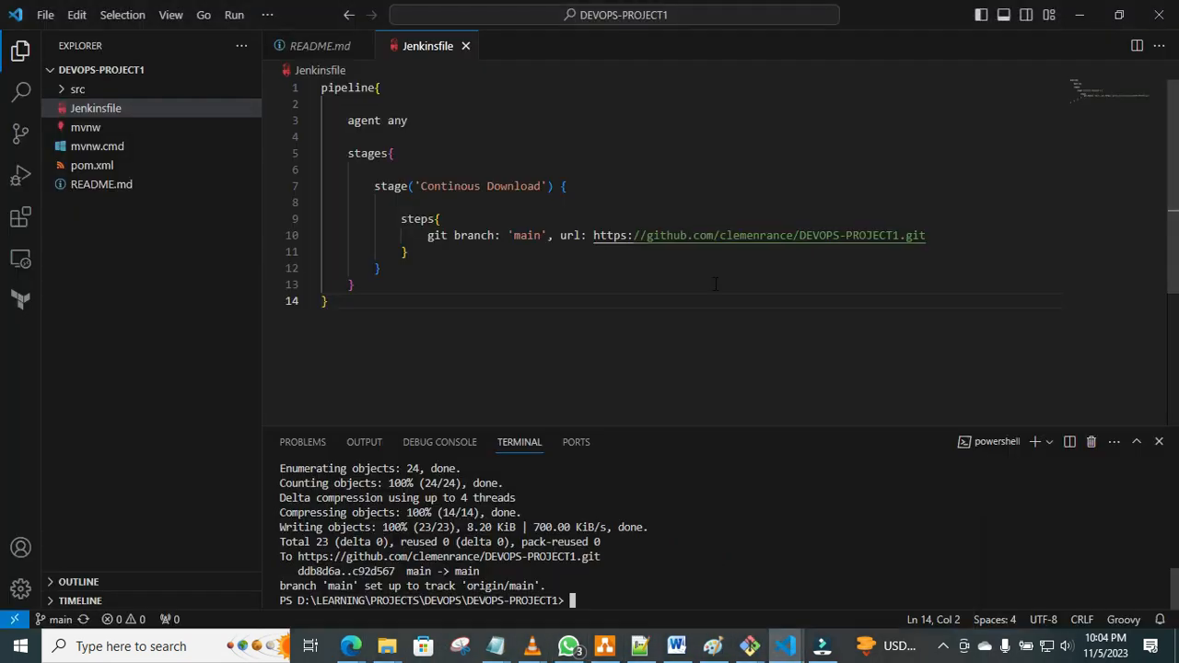
pyautogui.click(937, 232)
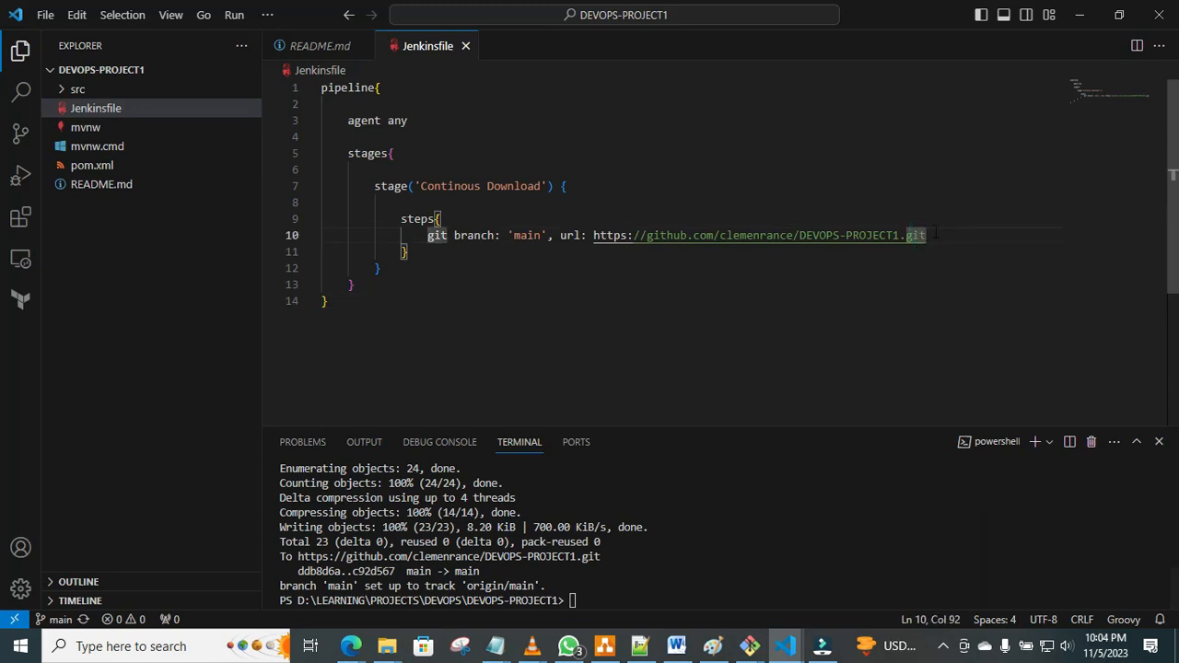
pyautogui.write("'")
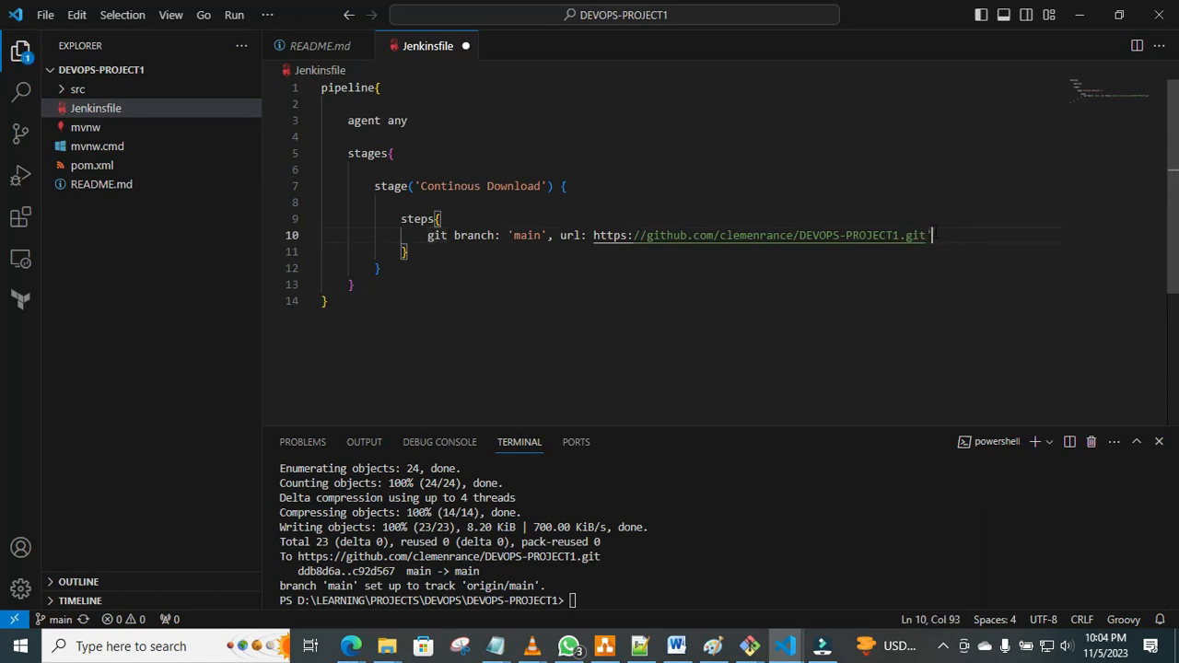
pyautogui.click(594, 235)
pyautogui.write("'")
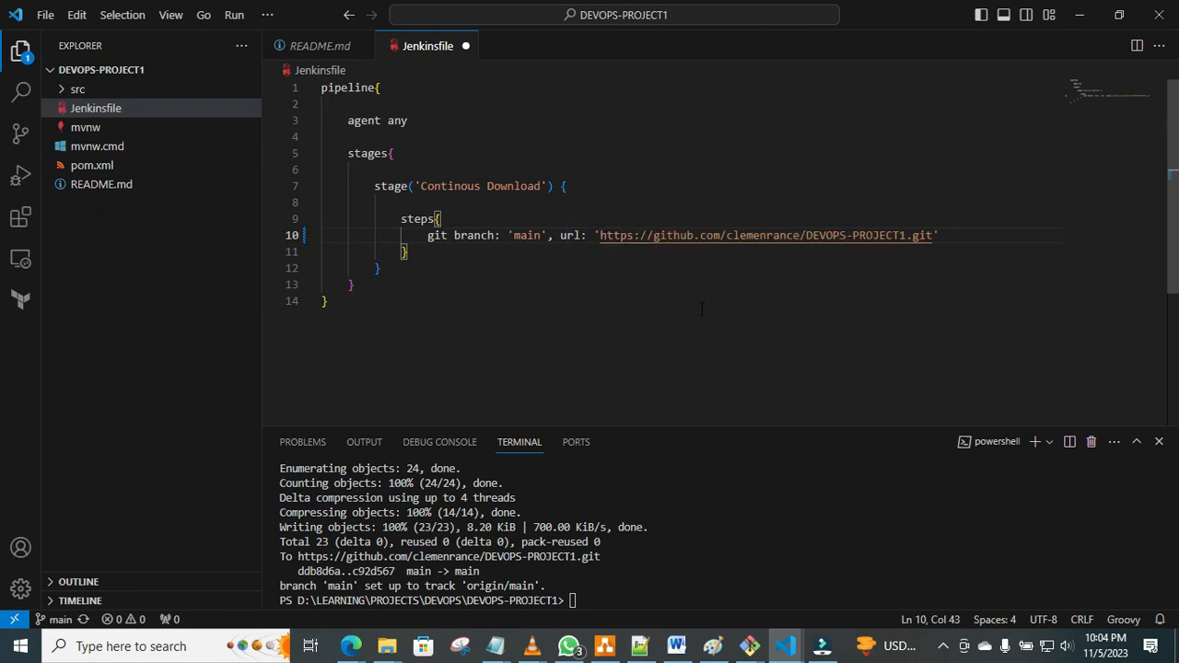
pyautogui.hotkey('ctrl', 's')
# Stage all changes in the terminal with git add . and commit them with the message "fixed url".
pyautogui.click(583, 601)
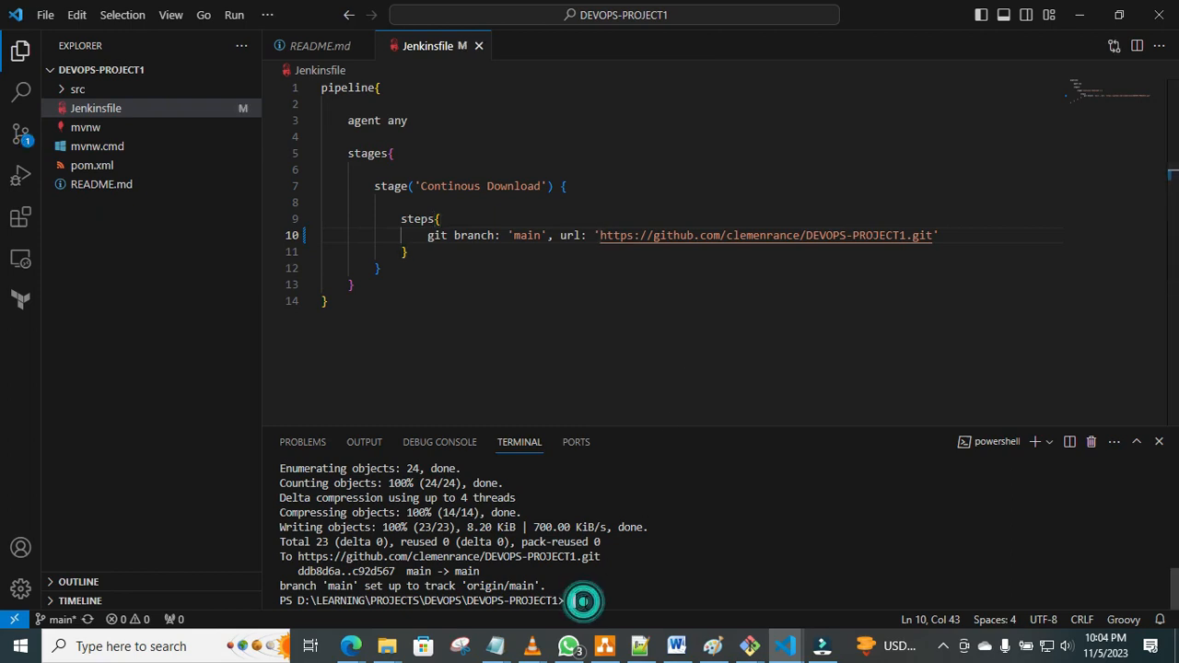
pyautogui.write('git add .')
pyautogui.press('Return')
pyautogui.write('git ')
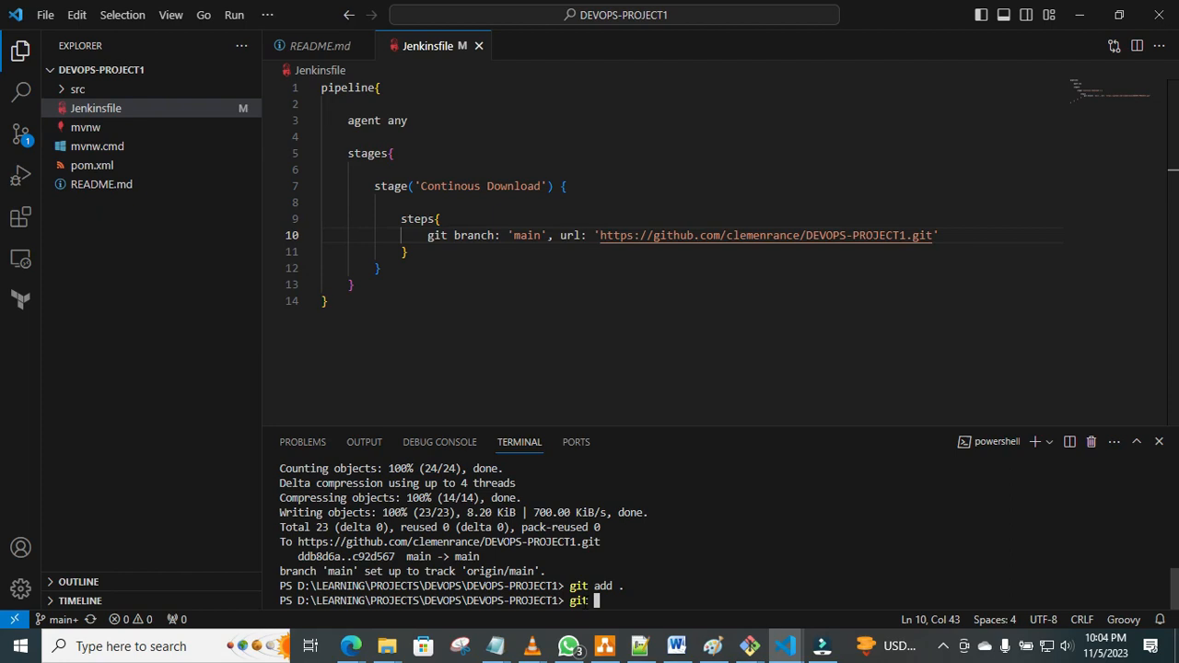
pyautogui.write('commit -m "fixed url"')
pyautogui.press('Return')
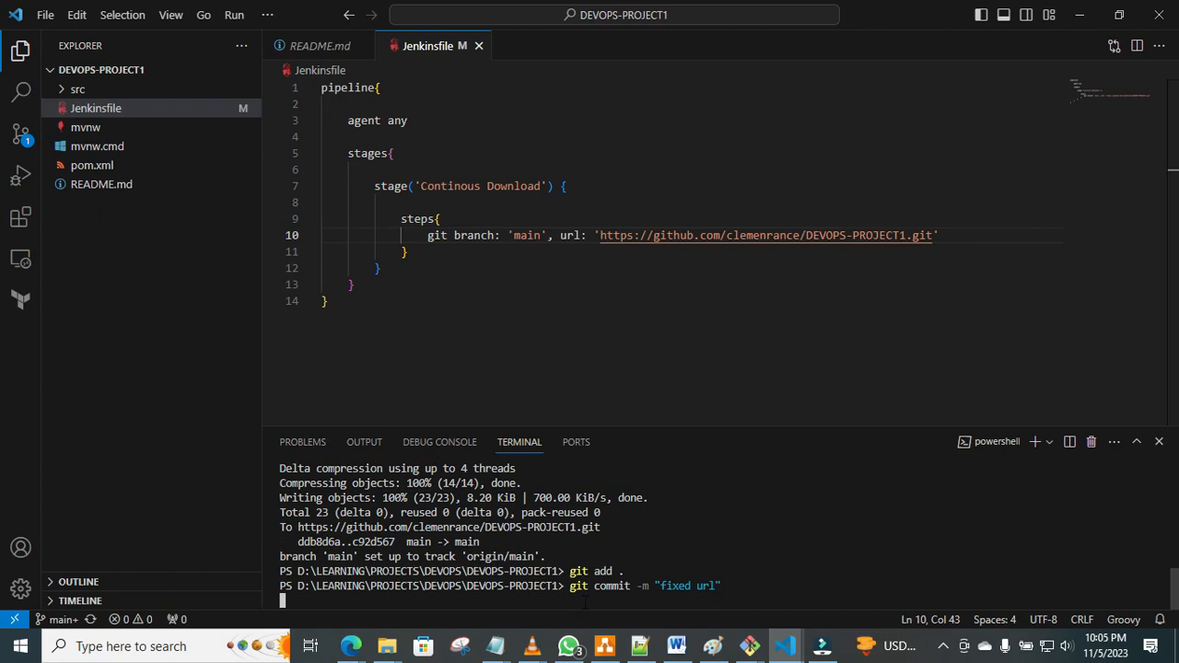
# Push the commit to GitHub with git push -u origin main.
pyautogui.write('git ')
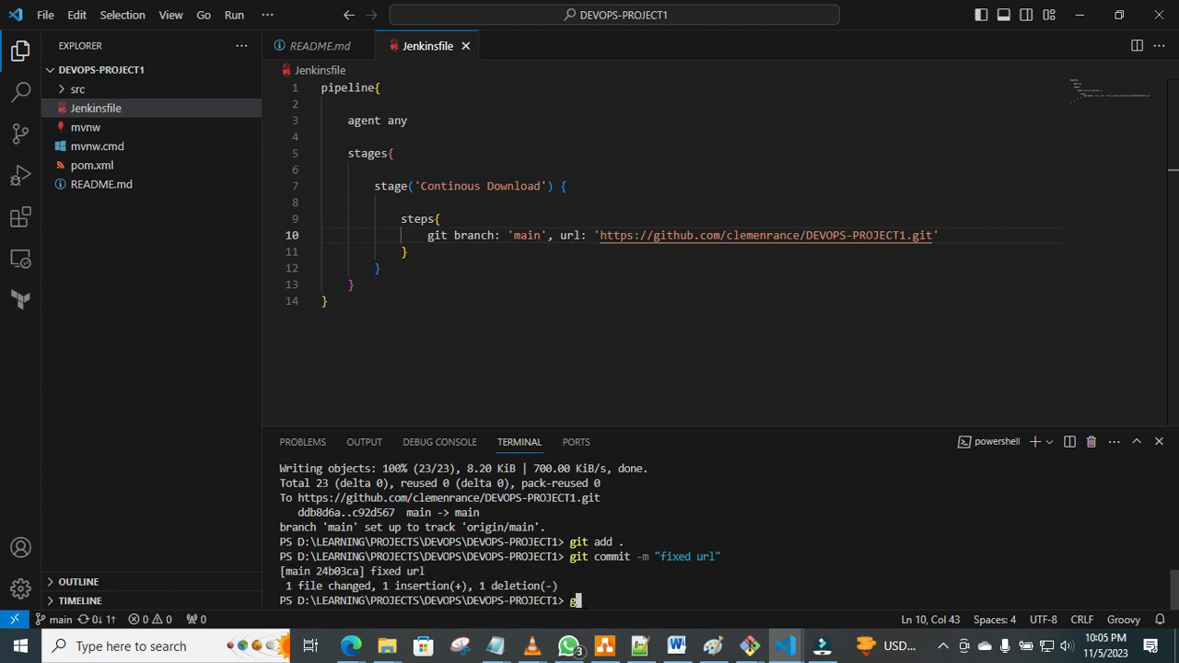
pyautogui.write('push -u origin main')
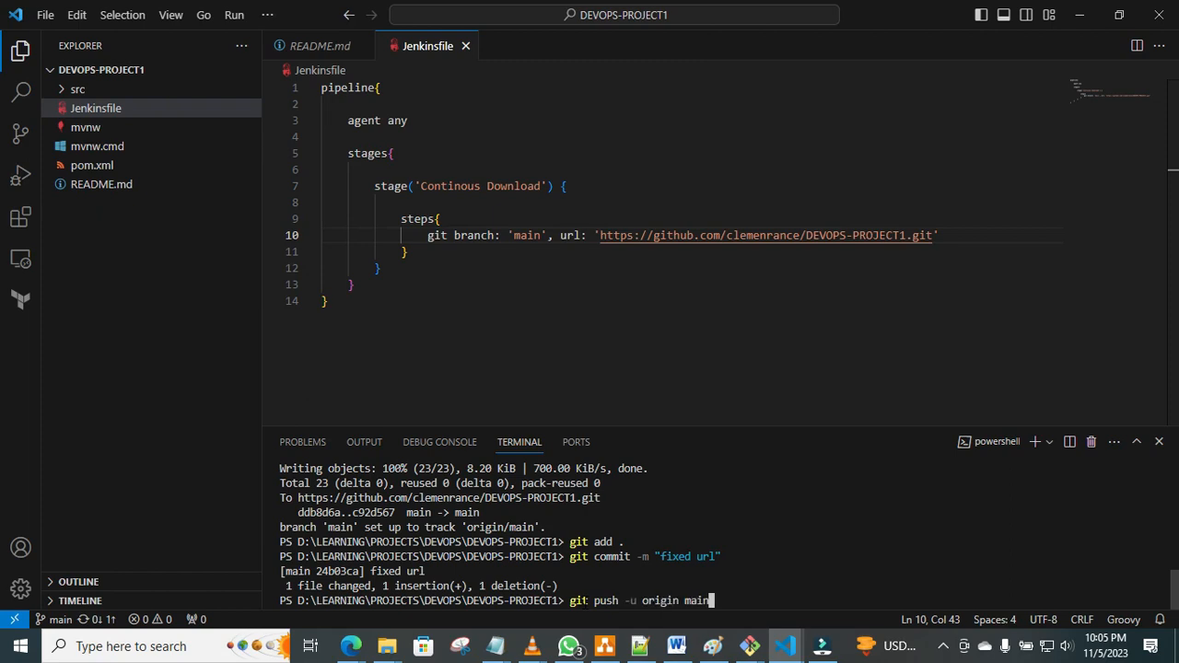
pyautogui.press('Return')
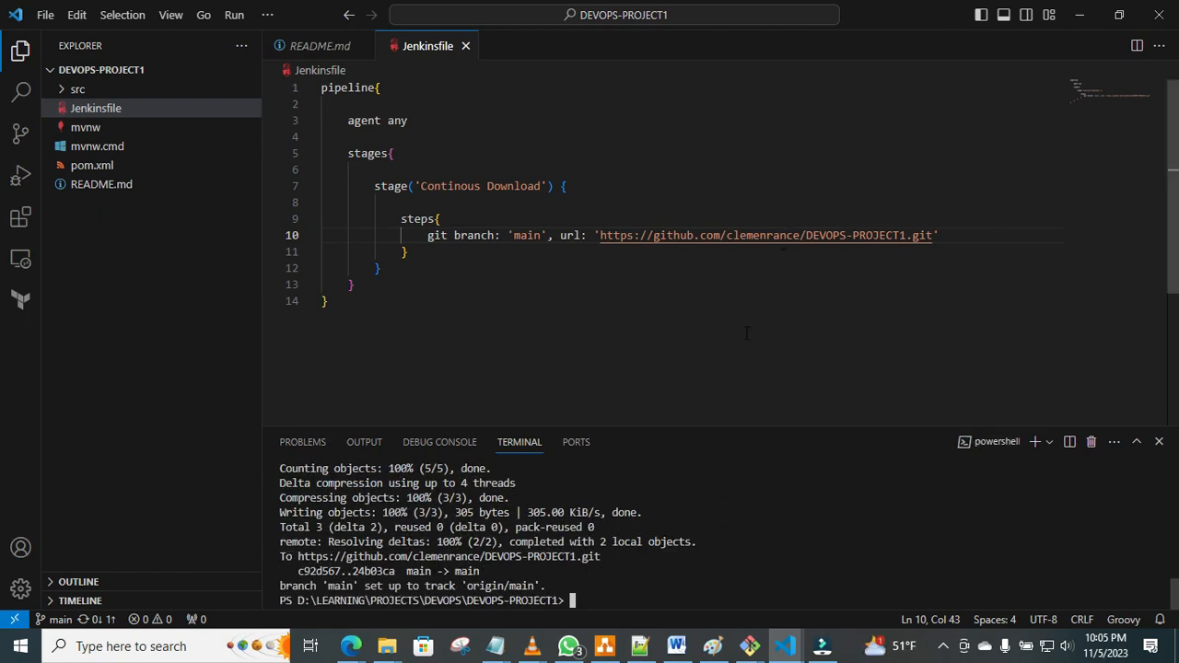
pyautogui.moveTo(348, 648)
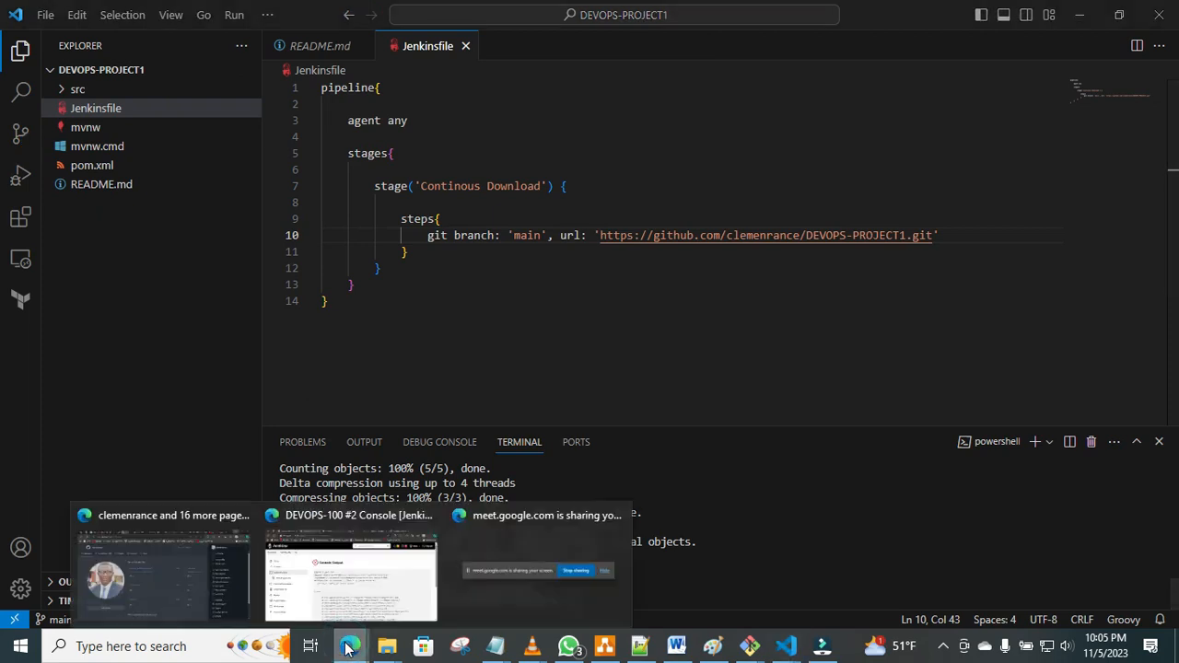
# Switch to the browser window with Jenkins and close the console page of DEVOPS-100 build #1.
pyautogui.click(343, 581)
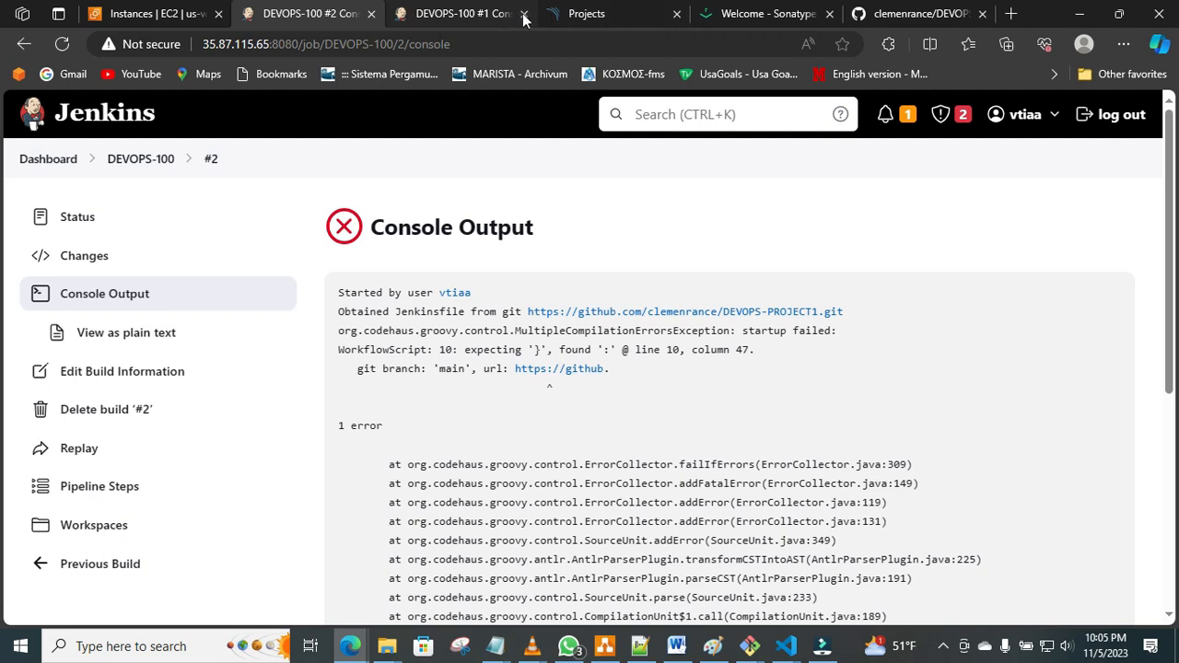
pyautogui.click(489, 16)
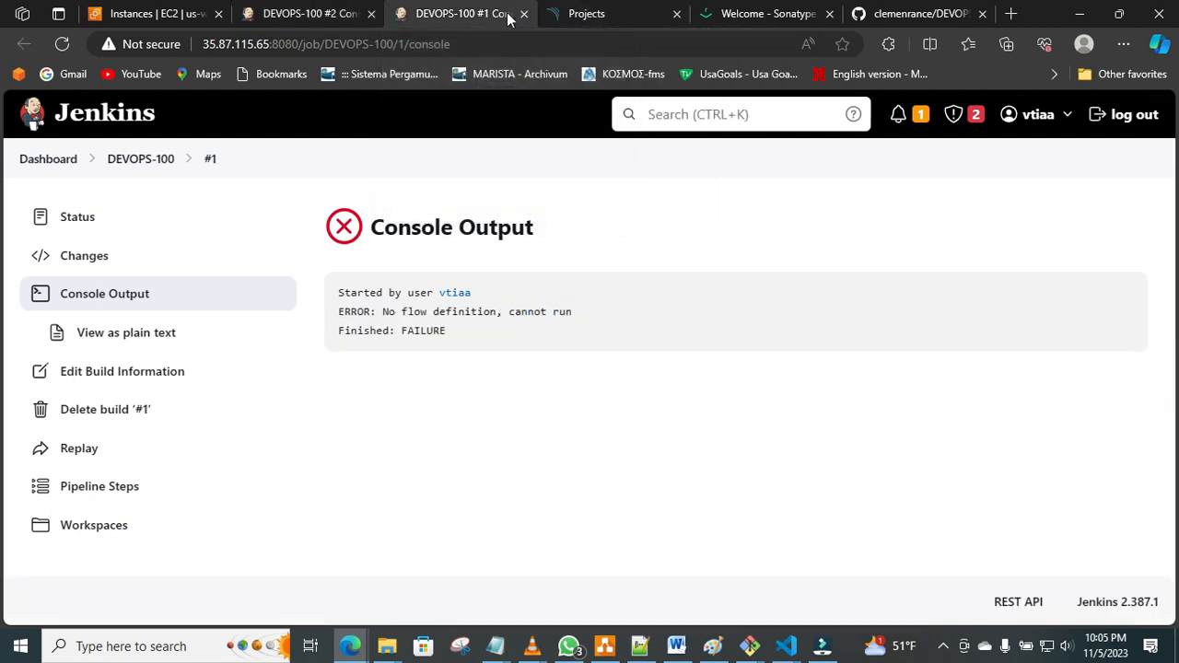
pyautogui.click(523, 17)
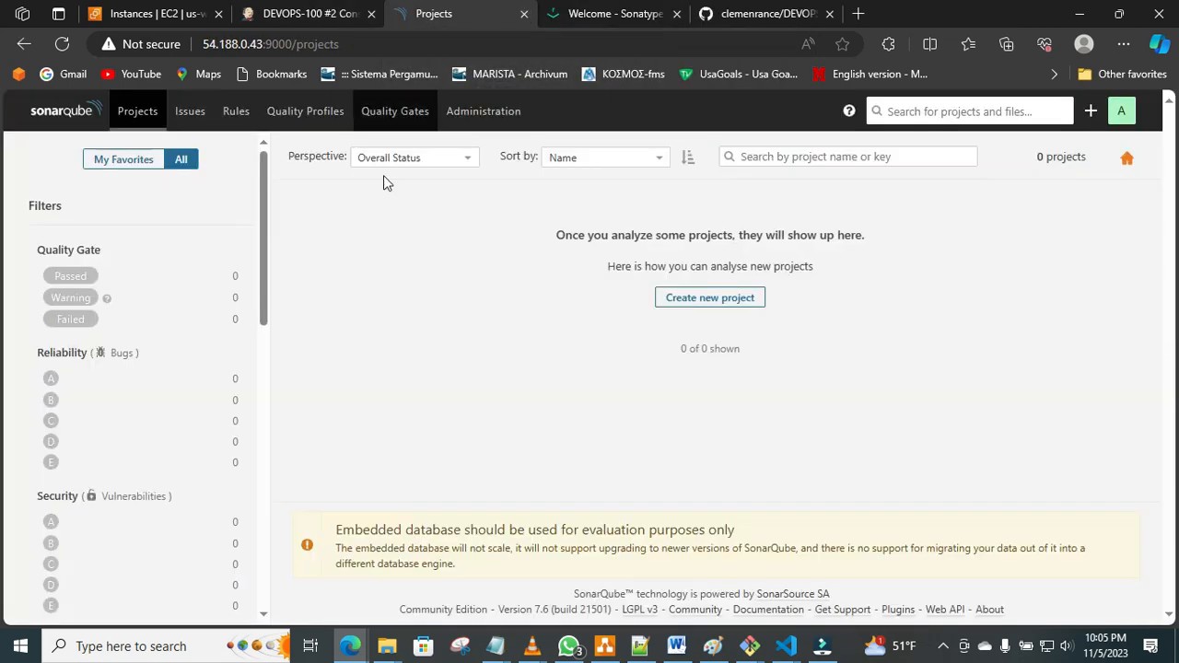
# Open the DEVOPS-100 pipeline from the build #2 console, start a new build, and examine its Stage View.
pyautogui.click(353, 13)
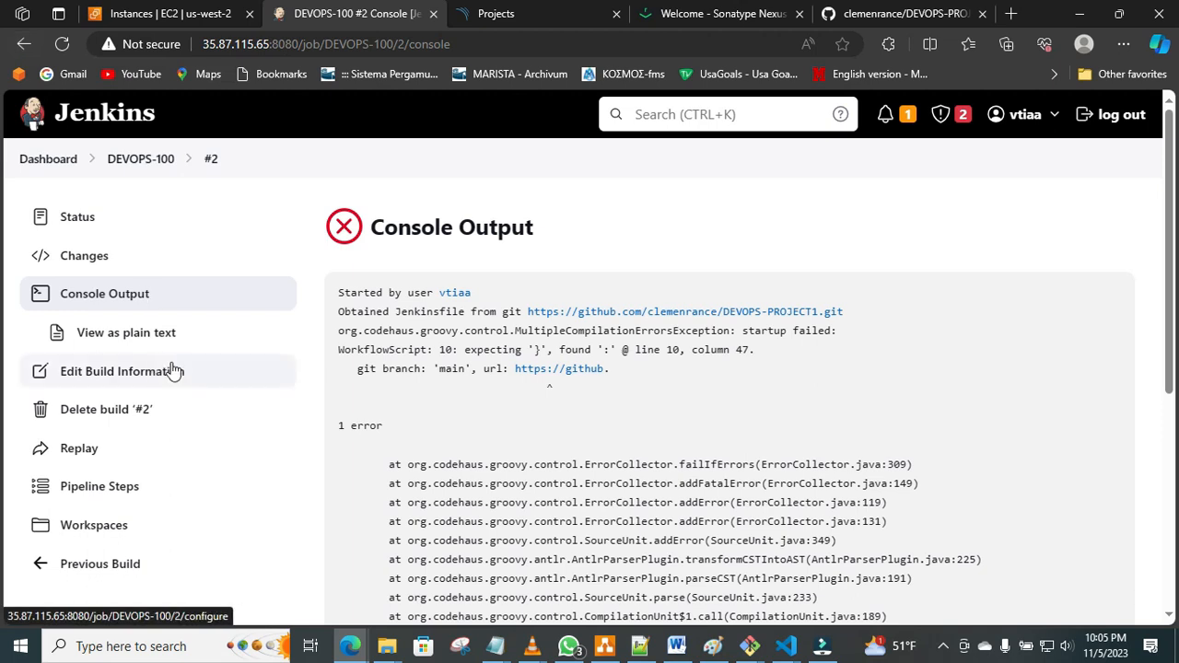
pyautogui.click(140, 158)
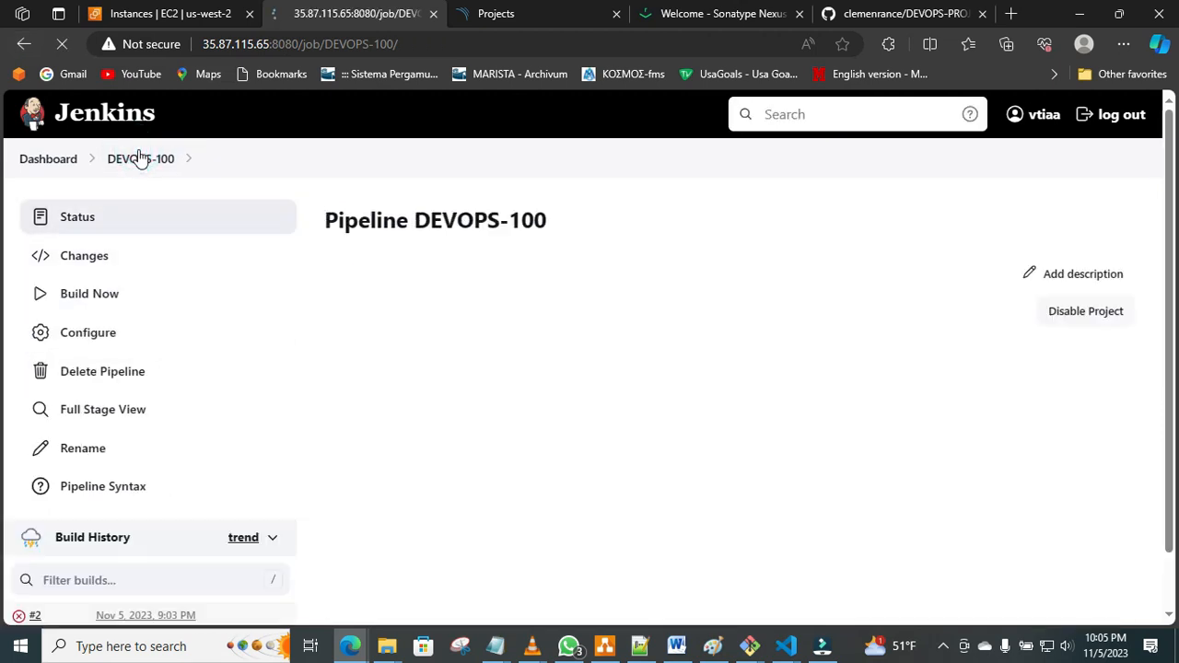
pyautogui.click(93, 295)
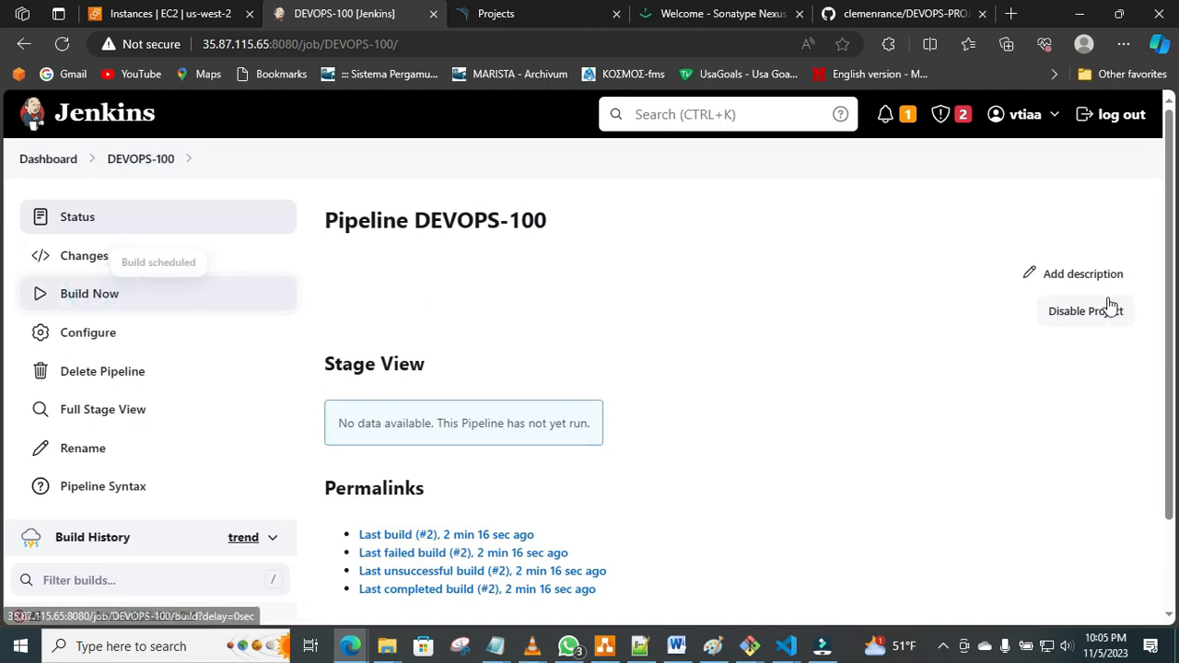
pyautogui.moveTo(1172, 299); pyautogui.dragTo(1171, 403)
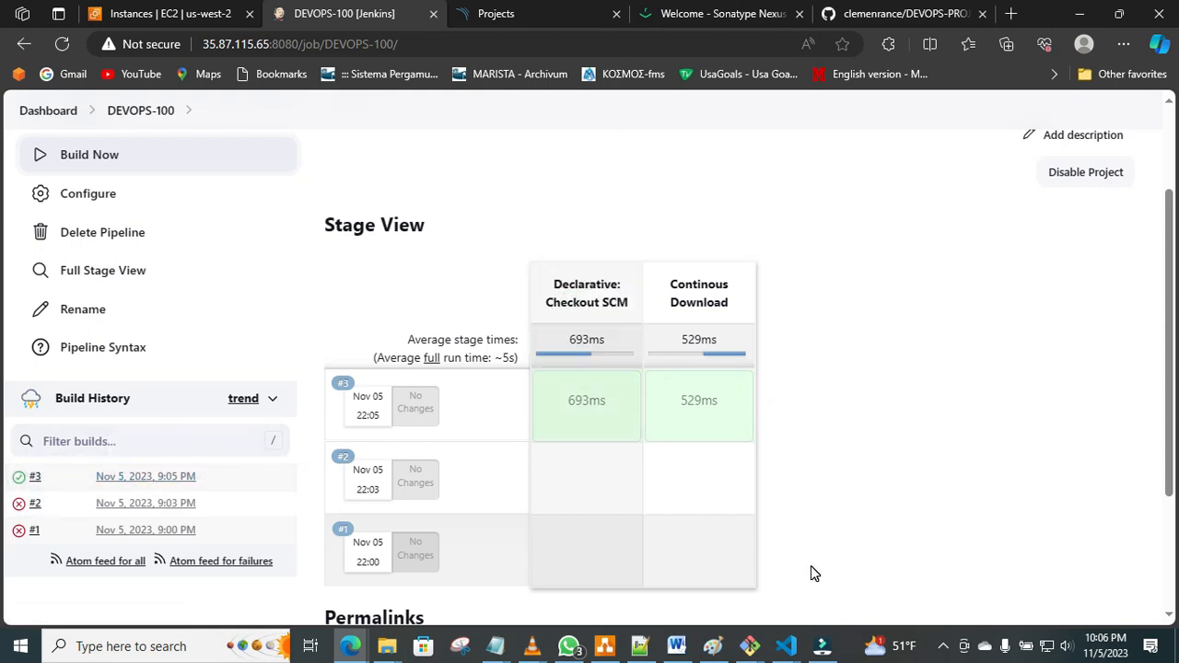
pyautogui.moveTo(723, 400)
# Check the JENKINS-SERVER tasks in the Paint diagram and switch to the DEVOPS-PROJECT1 window in VS Code.
pyautogui.click(717, 648)
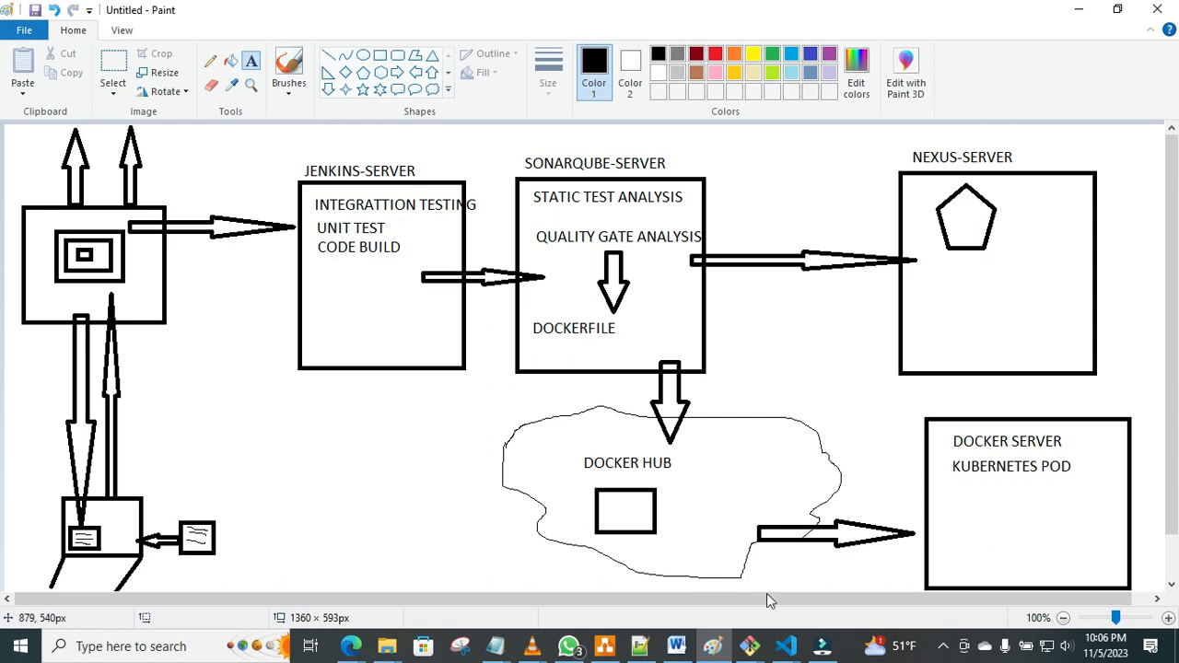
pyautogui.click(785, 649)
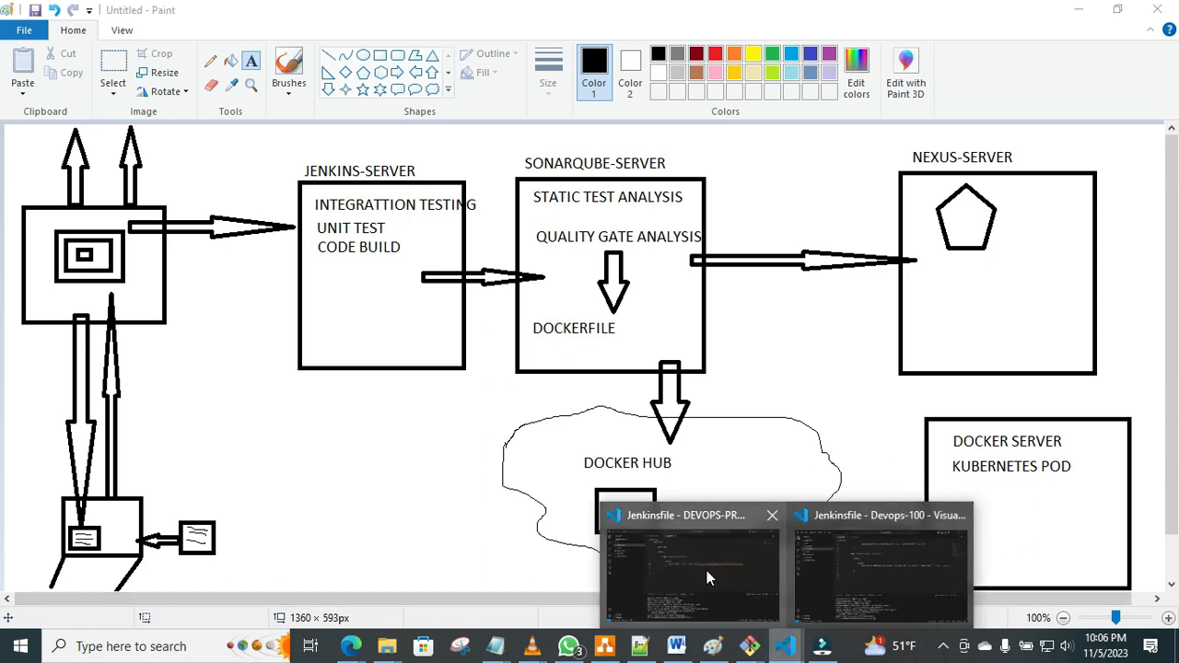
pyautogui.click(706, 570)
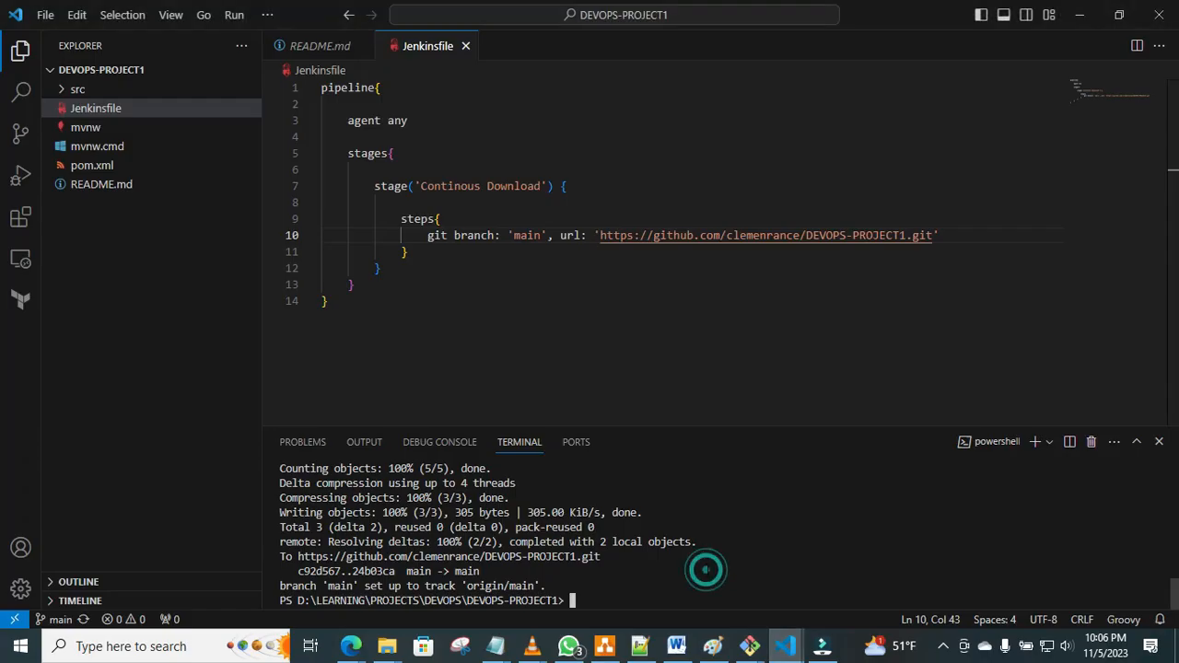
# Add a stage declaration named "Integration Testion" directly below the Continous Download stage in the Jenkinsfile.
pyautogui.click(394, 269)
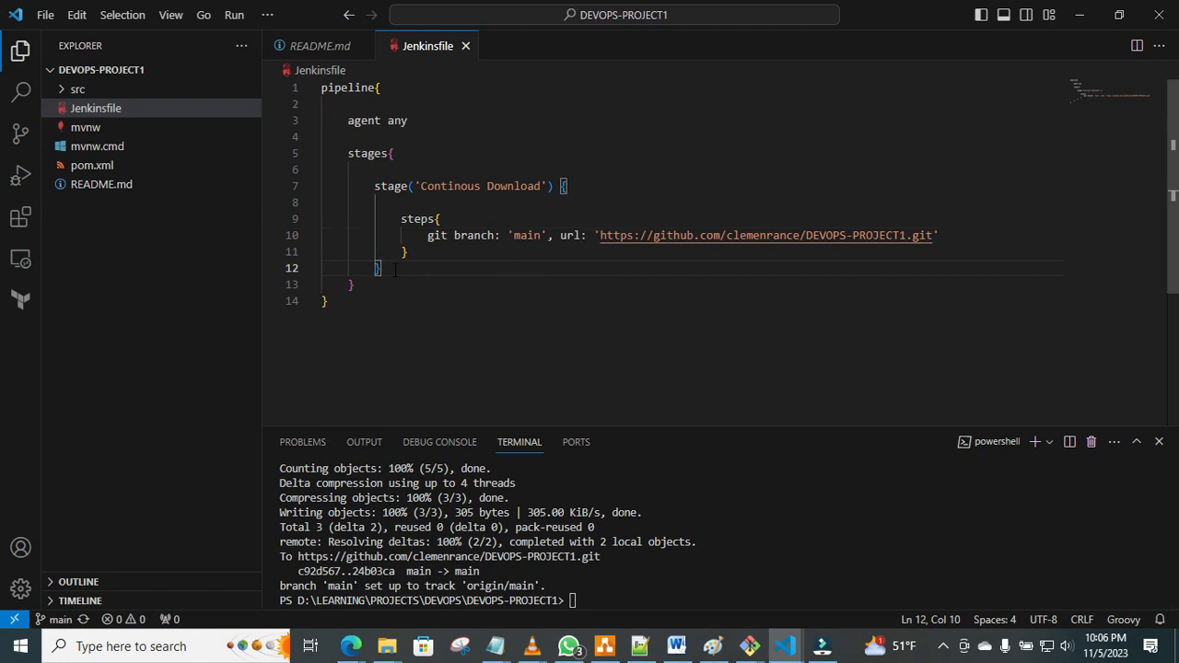
pyautogui.press('Return')
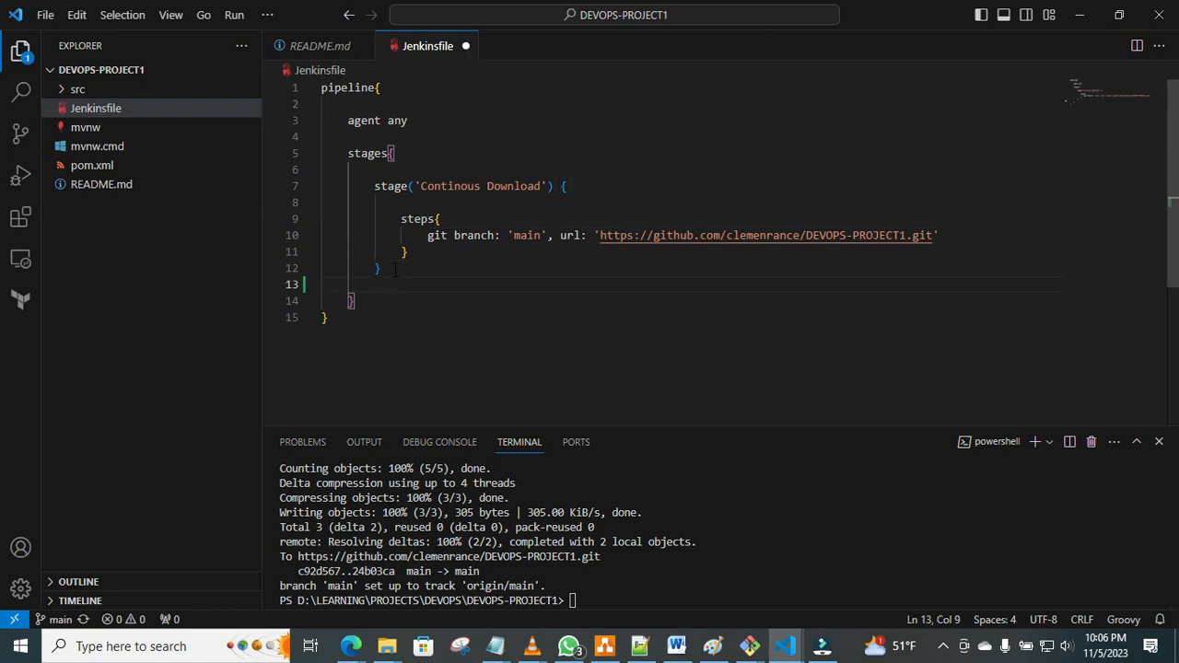
pyautogui.write('stage')
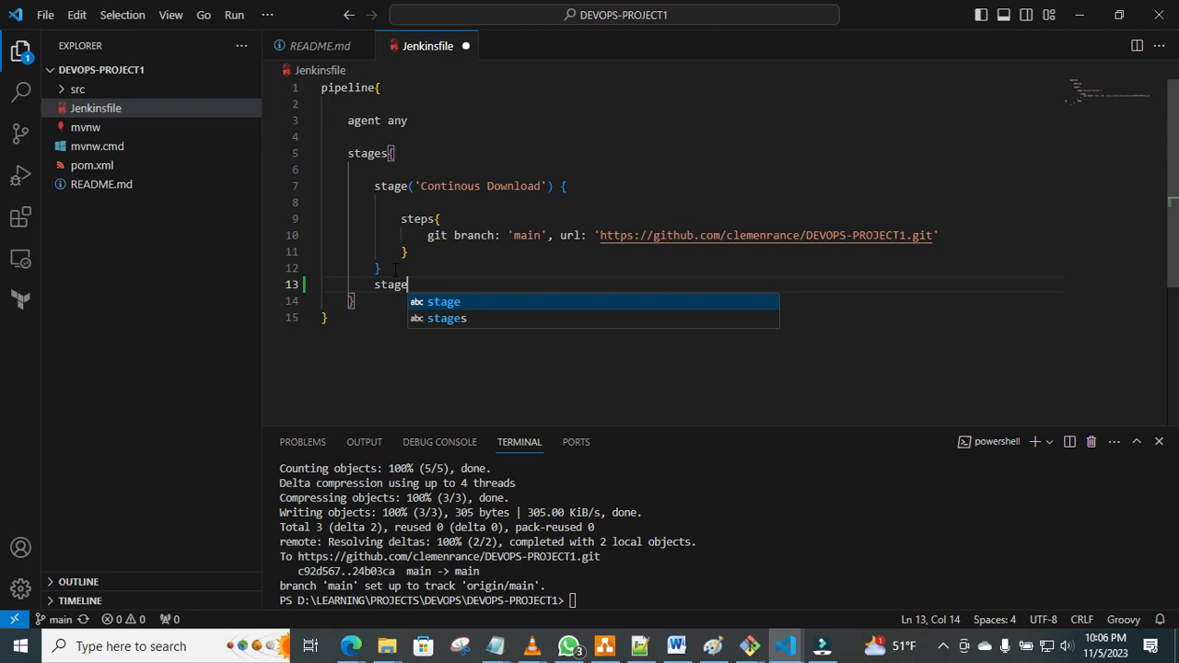
pyautogui.write("('")
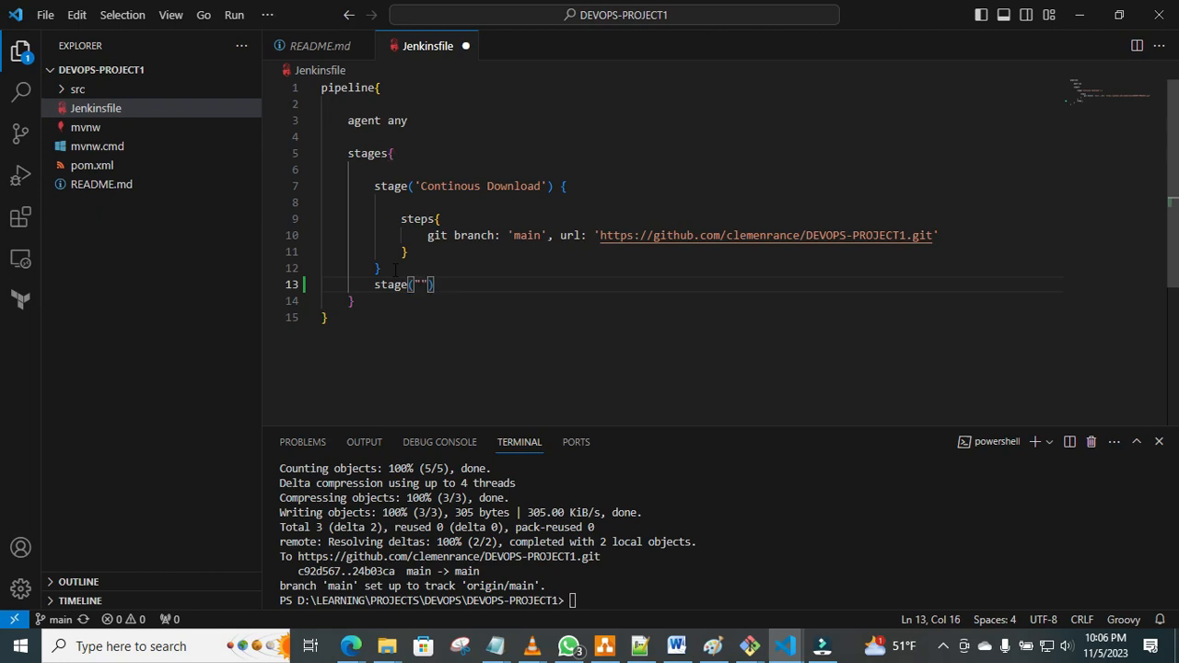
pyautogui.write('Integration Testion')
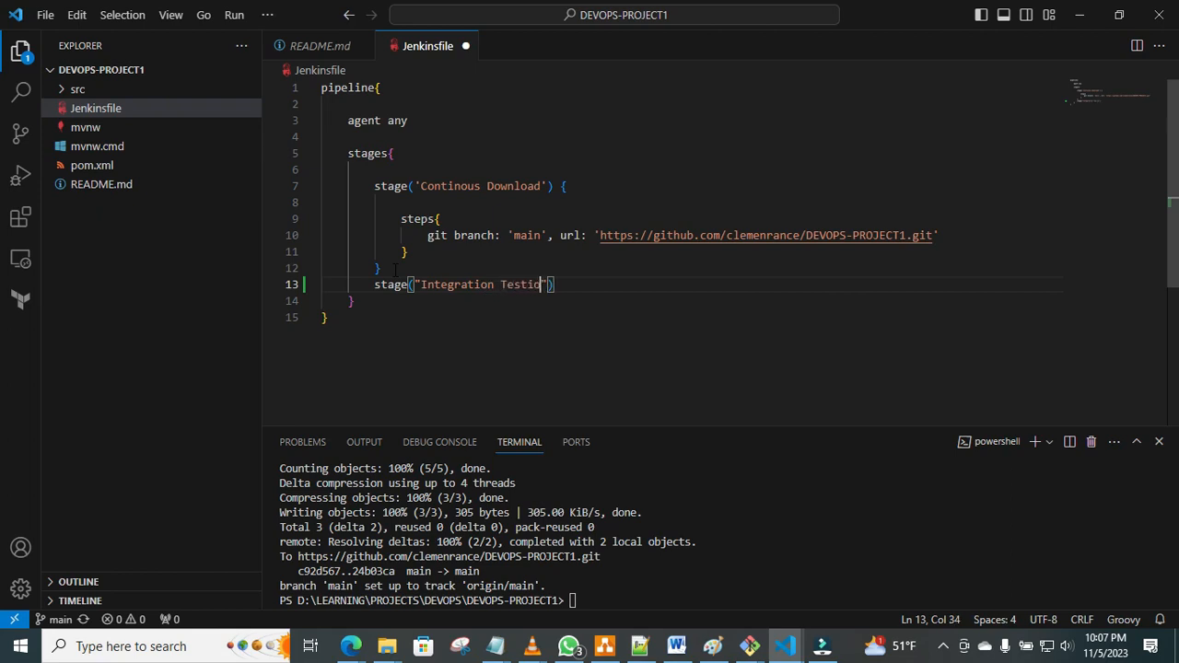
# Give the "Integration Testion" stage a braced body containing an empty steps block.
pyautogui.press('Right')
pyautogui.press('Right')
pyautogui.write('{')
pyautogui.press('Return')
pyautogui.press('Return')
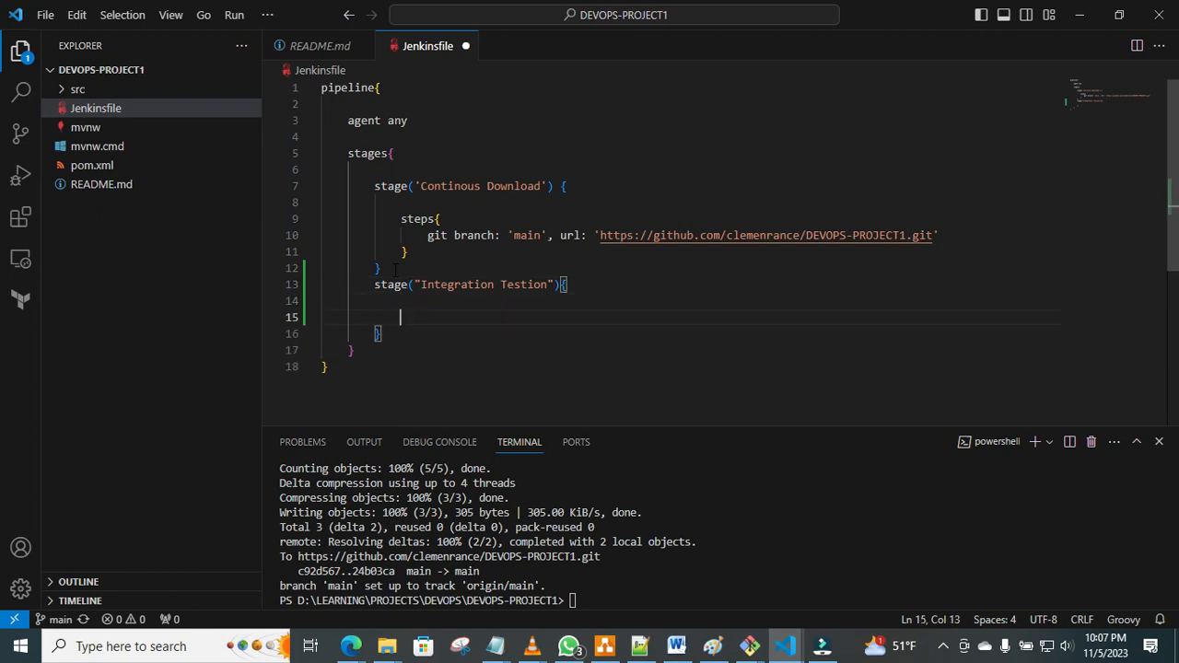
pyautogui.write('steps')
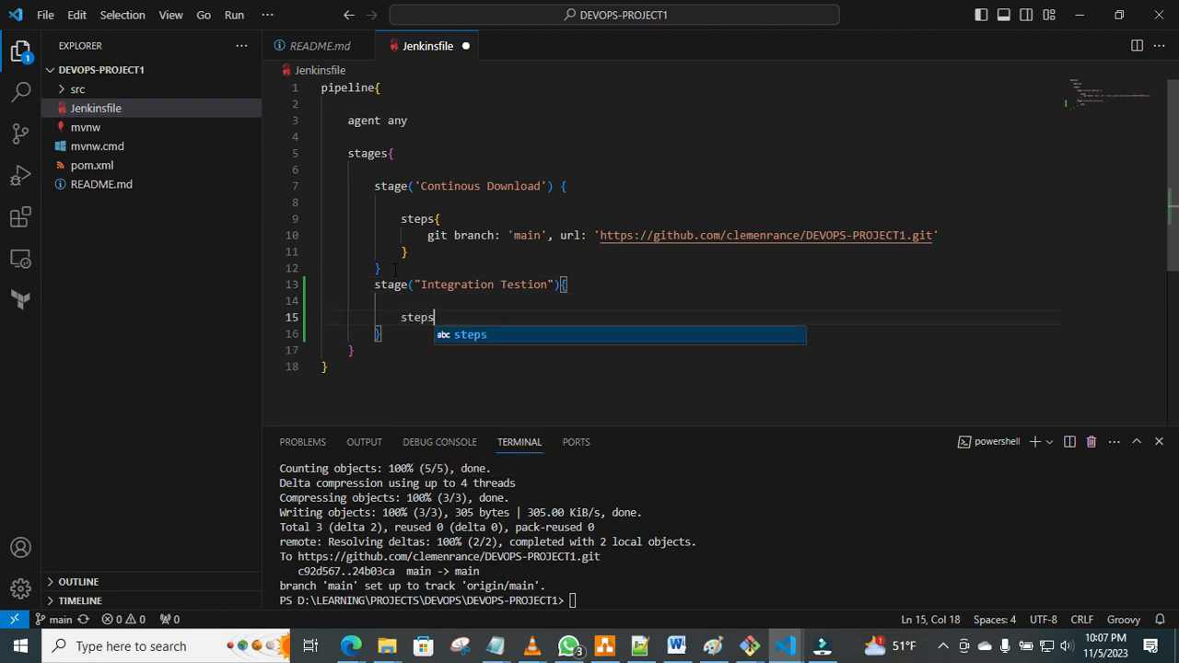
pyautogui.write('{')
pyautogui.press('Return')
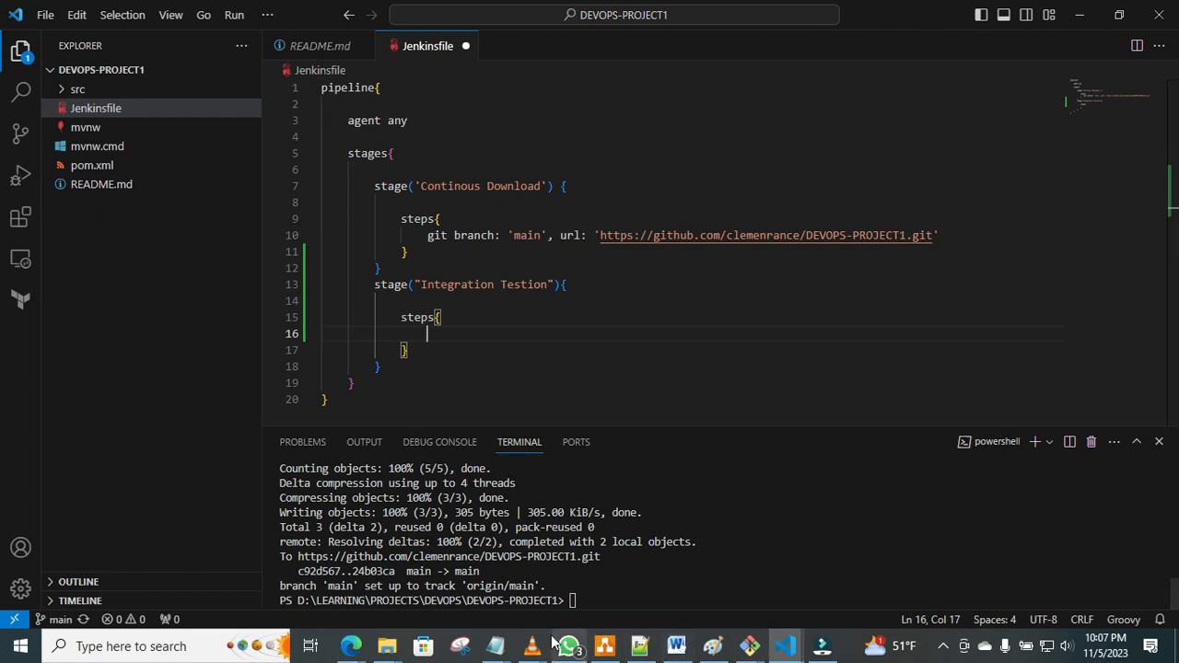
# Switch to the Notepad file with the pipeline commands and copy sh'mvn test' from the UNIT TESTING section.
pyautogui.moveTo(495, 646)
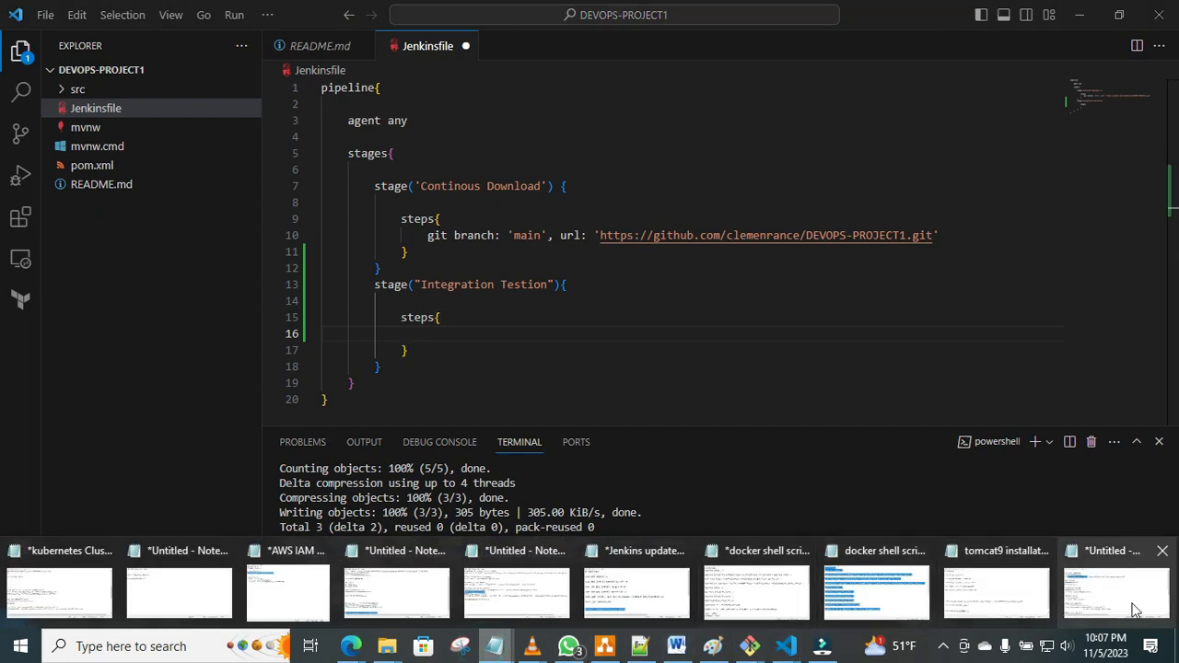
pyautogui.click(1135, 609)
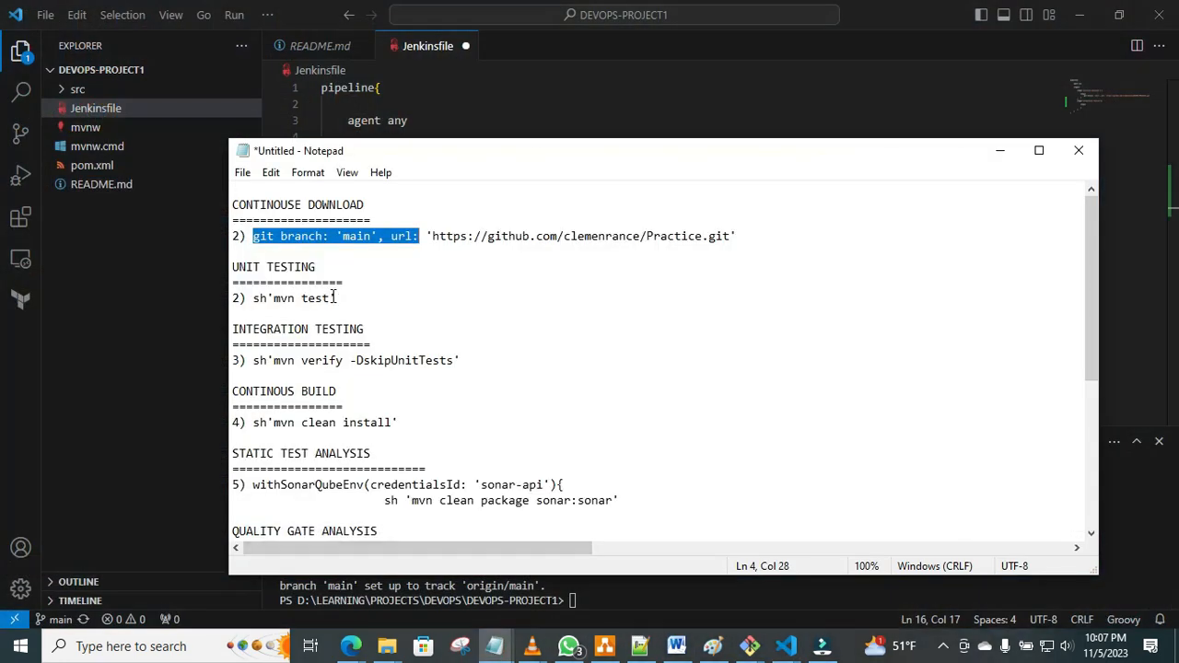
pyautogui.moveTo(338, 298); pyautogui.dragTo(253, 297)
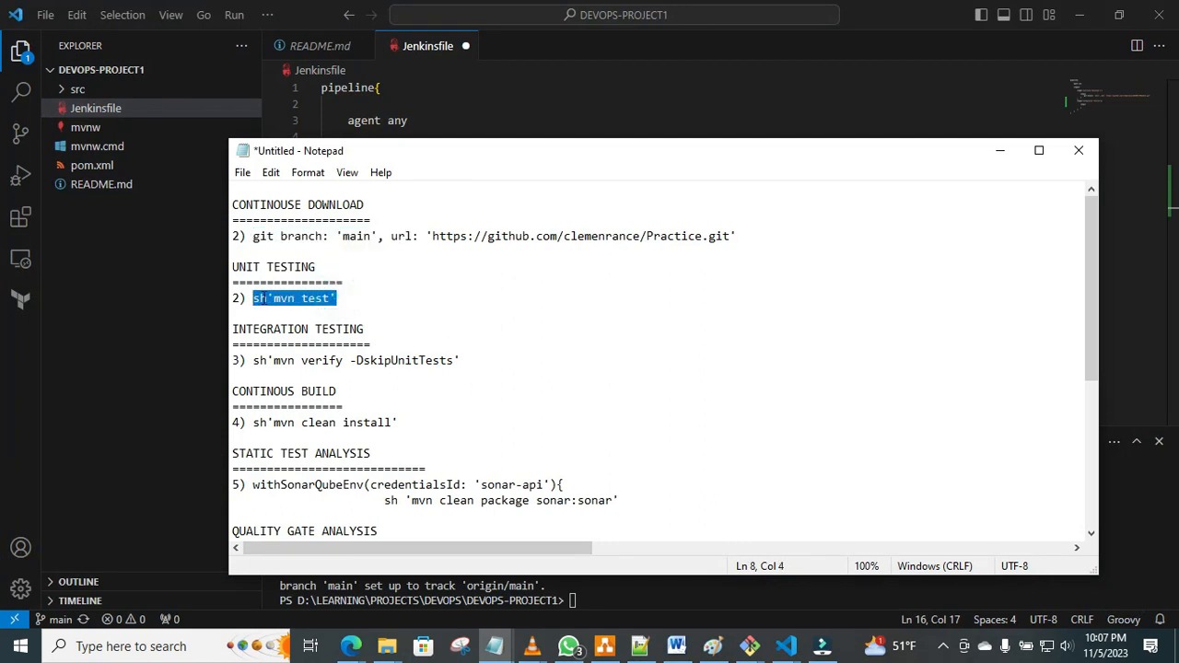
pyautogui.rightClick(260, 297)
pyautogui.click(305, 351)
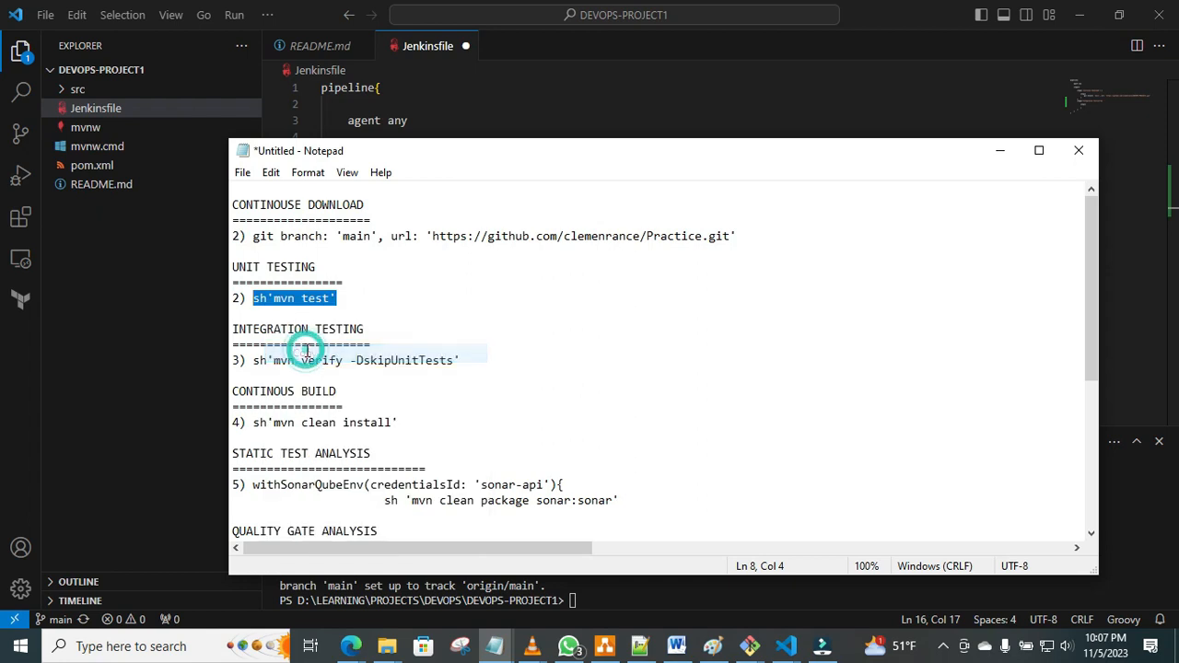
# Paste sh'mvn test' into the steps block of the "Integration Testion" stage in VS Code and save the Jenkinsfile.
pyautogui.click(505, 101)
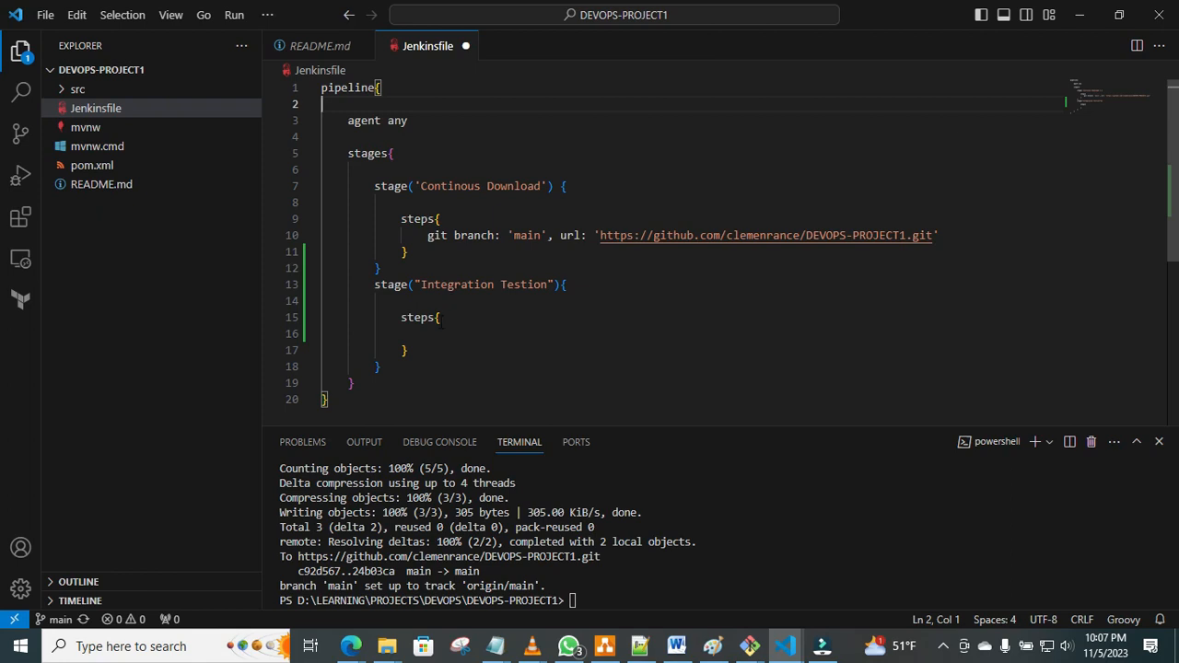
pyautogui.click(428, 333)
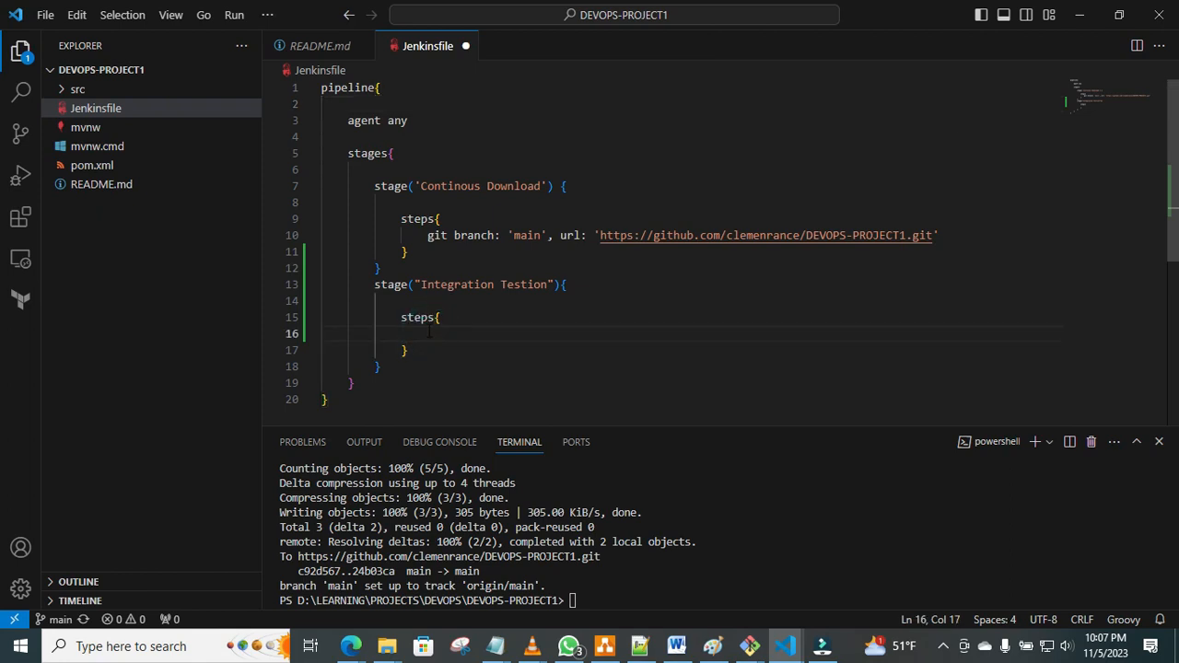
pyautogui.rightClick(427, 333)
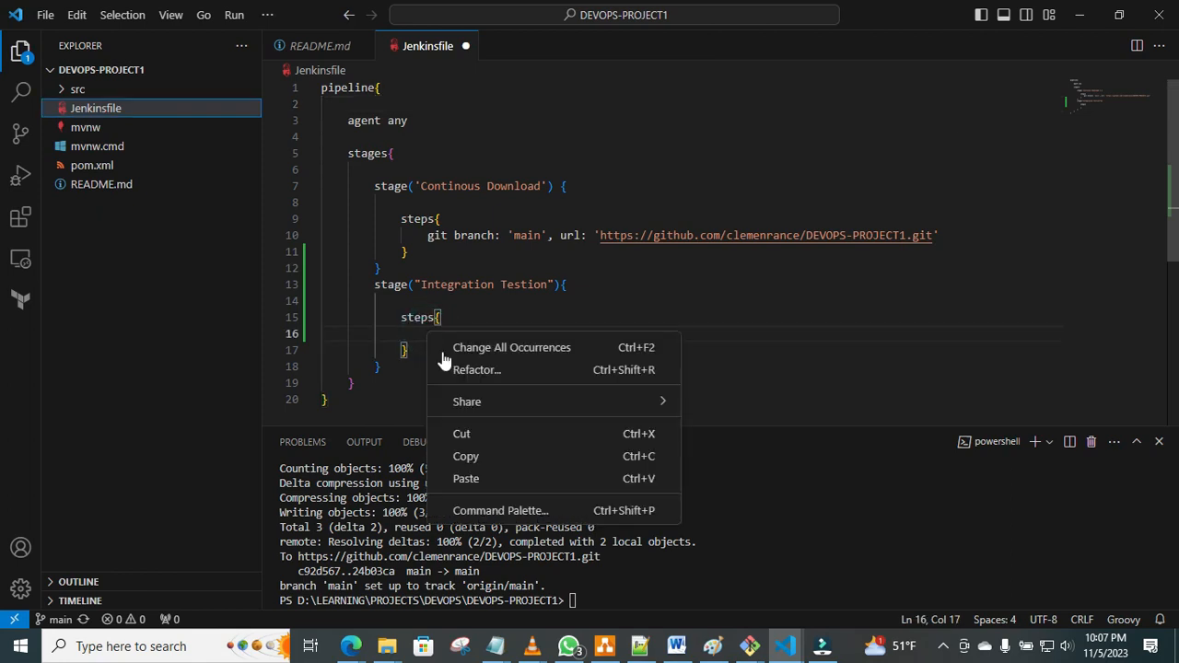
pyautogui.click(470, 478)
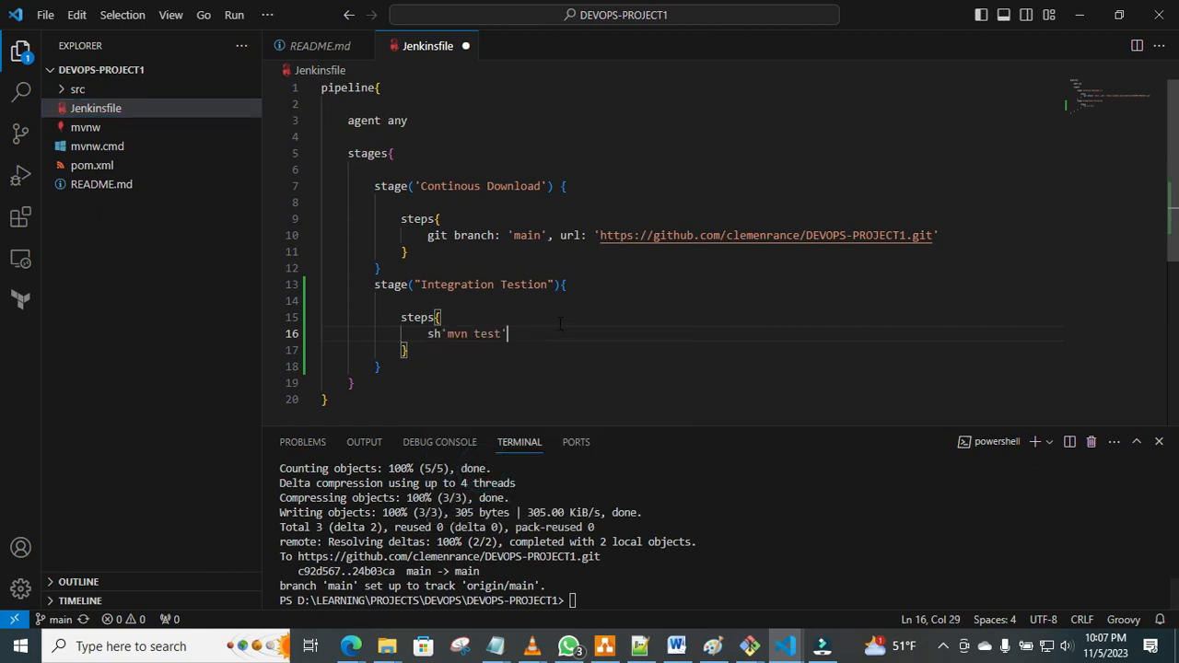
pyautogui.hotkey('ctrl', 'w')
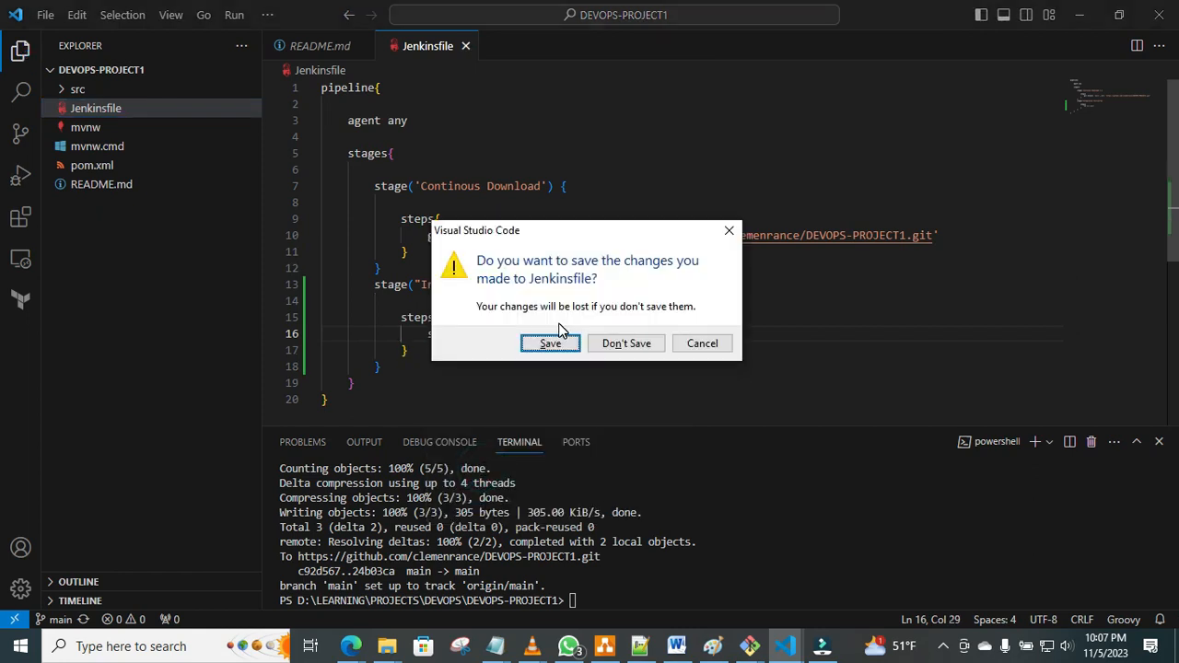
pyautogui.click(729, 231)
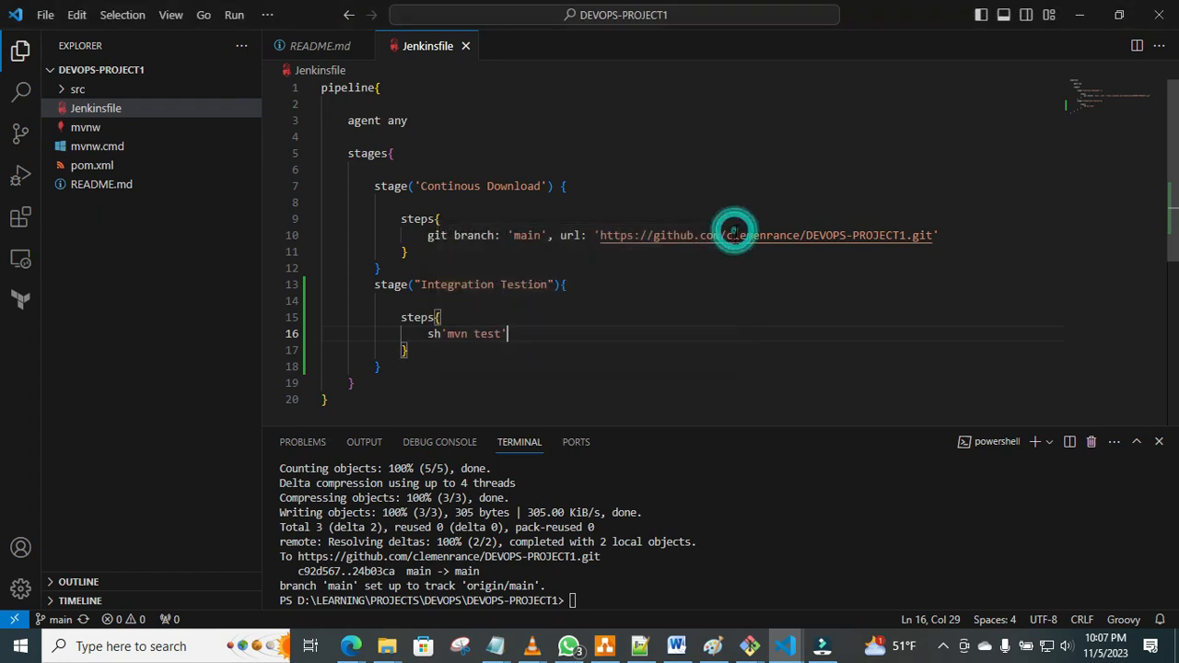
pyautogui.click(691, 314)
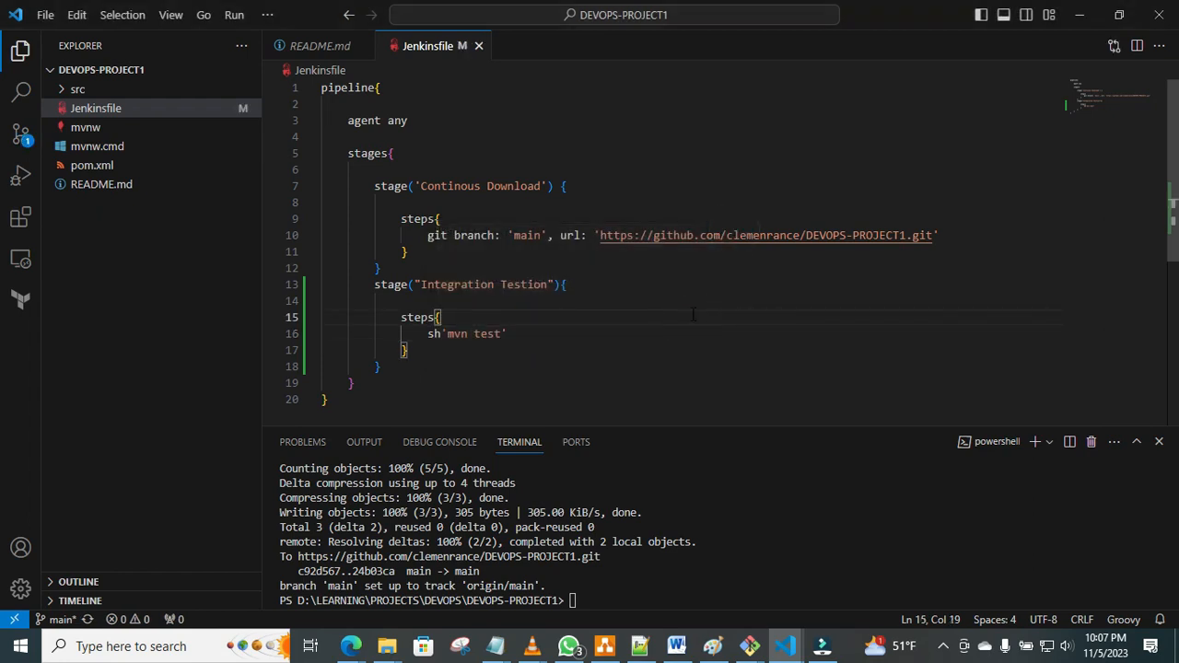
# Stage all changes in the terminal with git add.
pyautogui.click(573, 600)
pyautogui.write('git a')
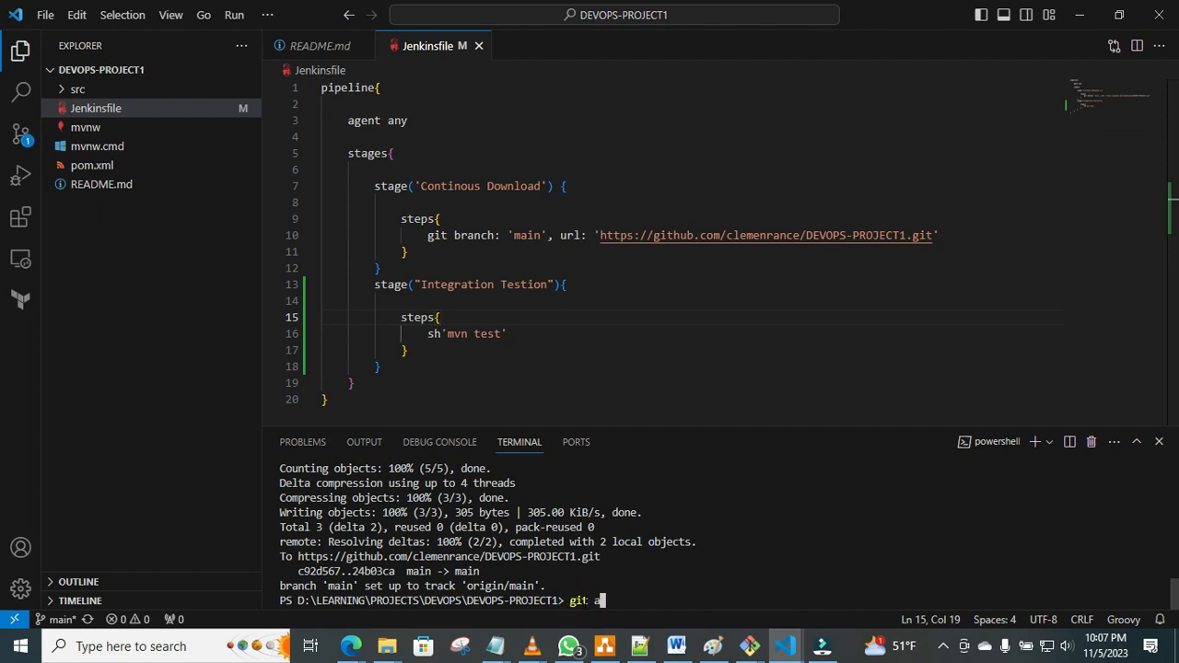
pyautogui.write('dd .')
pyautogui.press('Return')
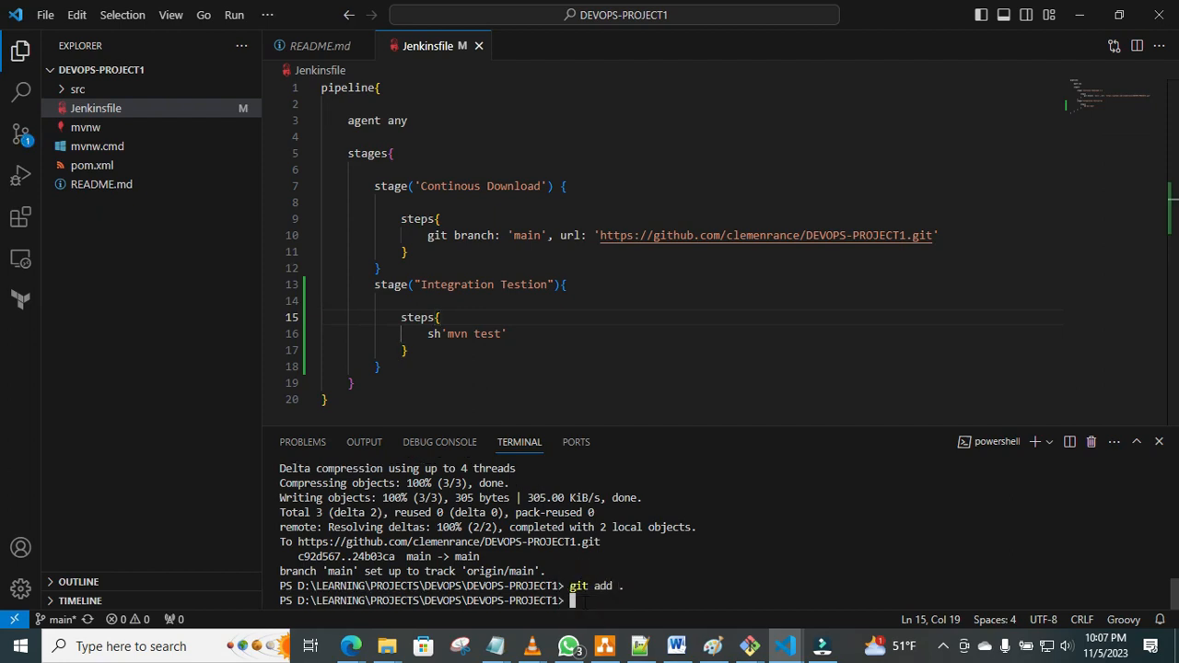
# Commit the staged changes in the terminal with the message "Integration".
pyautogui.write('git')
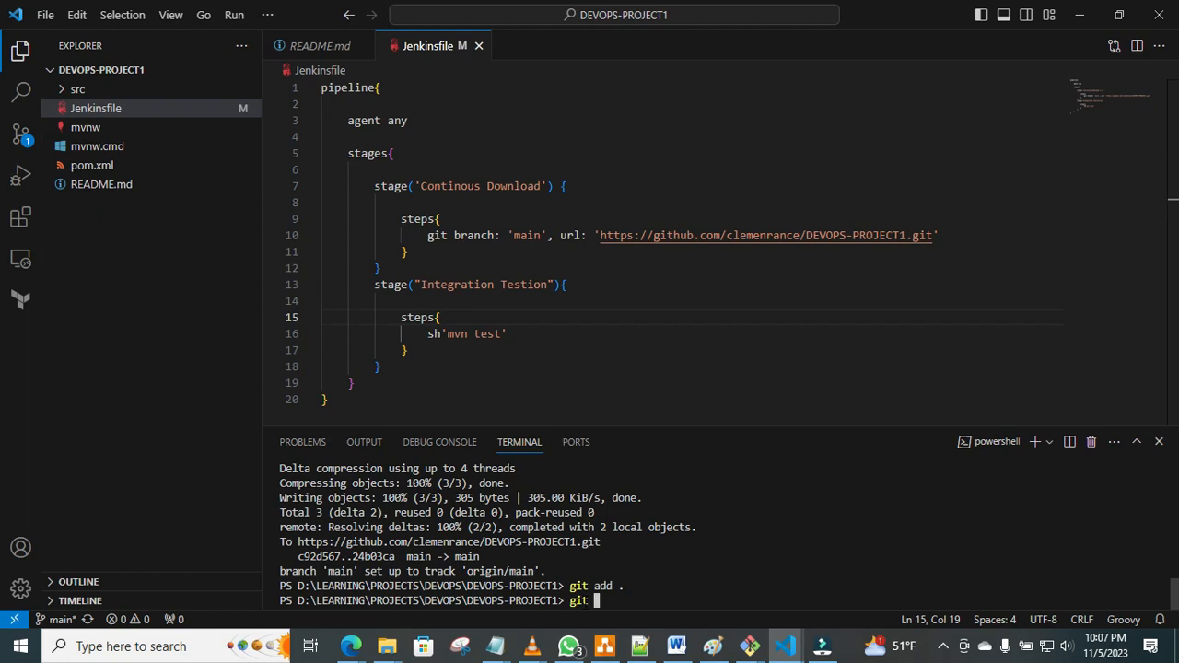
pyautogui.write(' commit ')
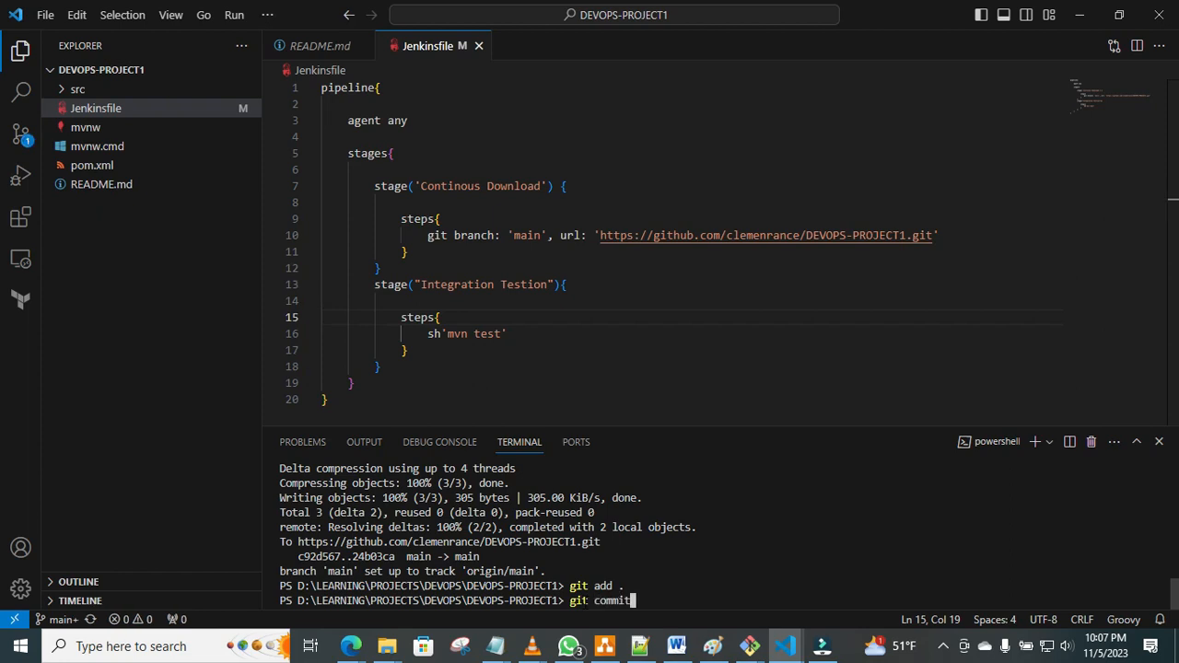
pyautogui.write('-m ')
pyautogui.write('origin')
pyautogui.press('BackSpace')
pyautogui.press('BackSpace')
pyautogui.press('BackSpace')
pyautogui.press('BackSpace')
pyautogui.press('BackSpace')
pyautogui.press('BackSpace')
pyautogui.press('BackSpace')
pyautogui.write('"Integration"')
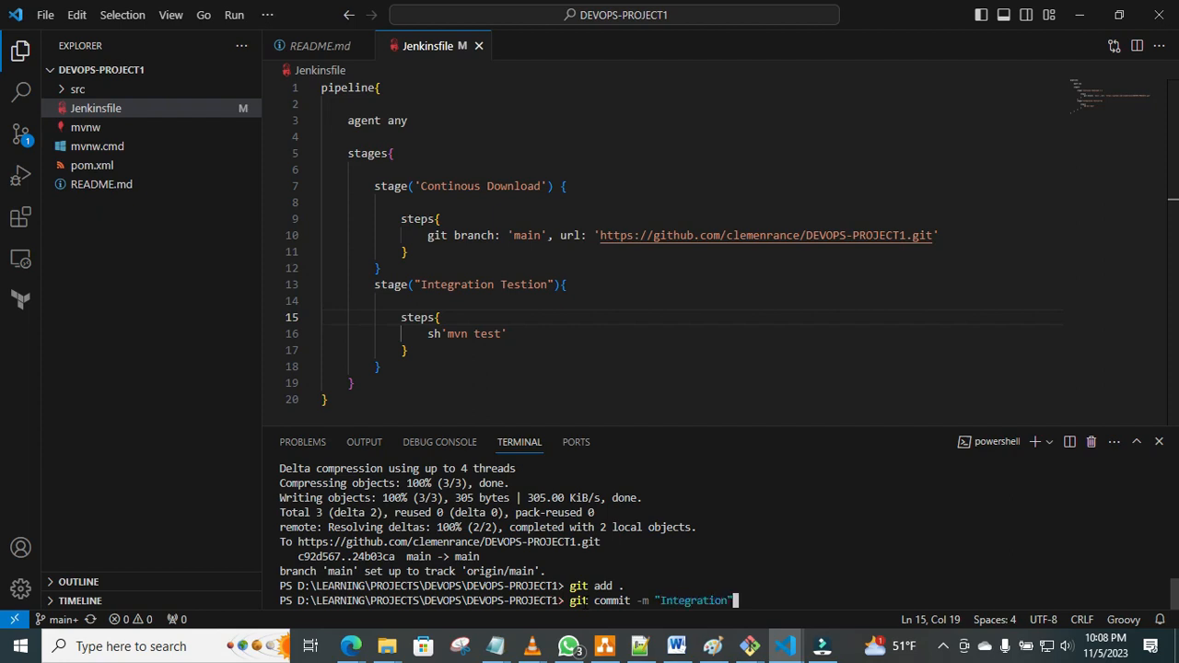
pyautogui.press('Return')
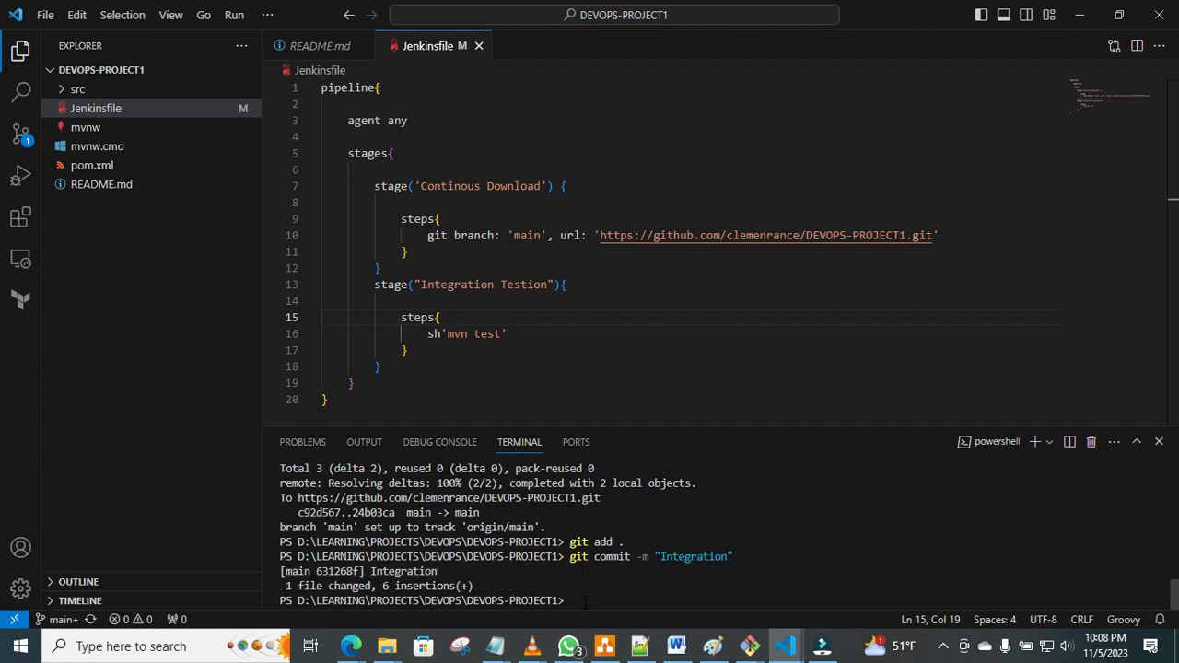
# Push the commit to GitHub with git push -u origin main.
pyautogui.write('git push -u o')
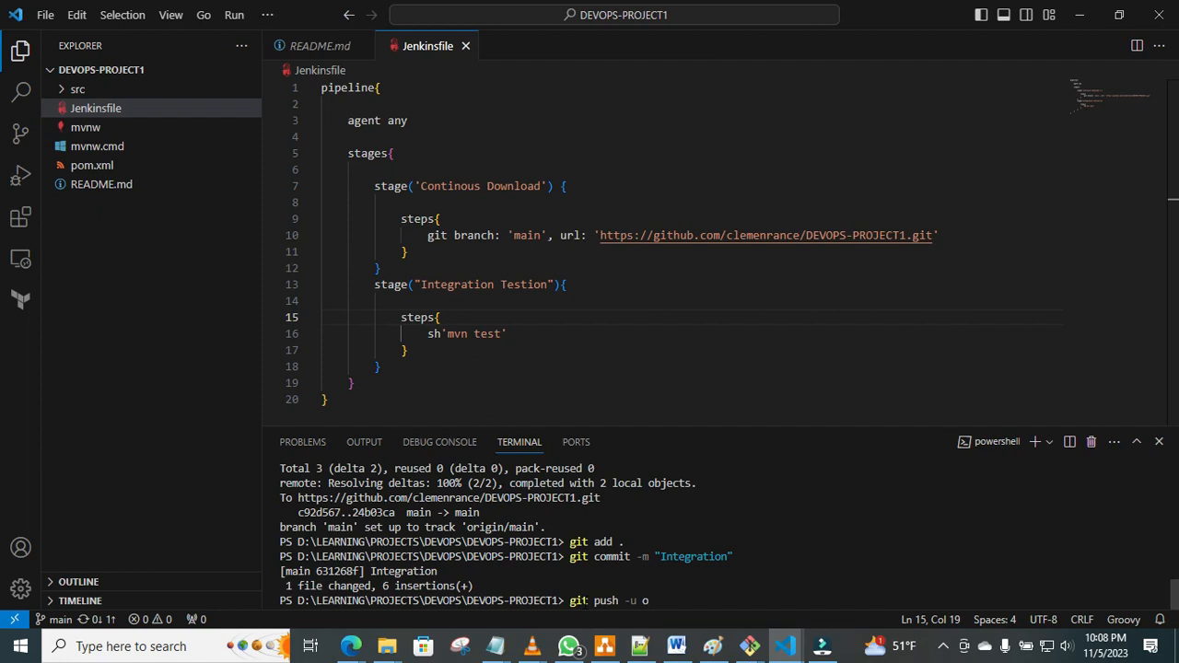
pyautogui.write('rigin main')
pyautogui.press('Return')
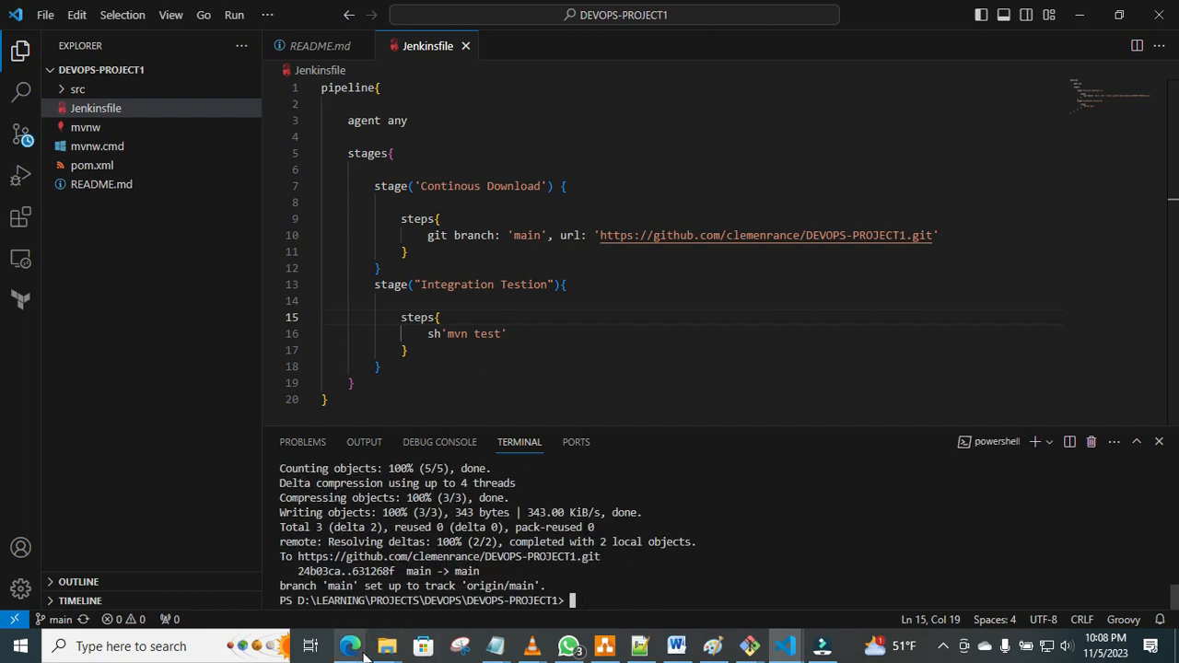
# Switch to the DEVOPS-100 Jenkins job in the Edge browser and start a new build.
pyautogui.moveTo(360, 654)
pyautogui.click(311, 576)
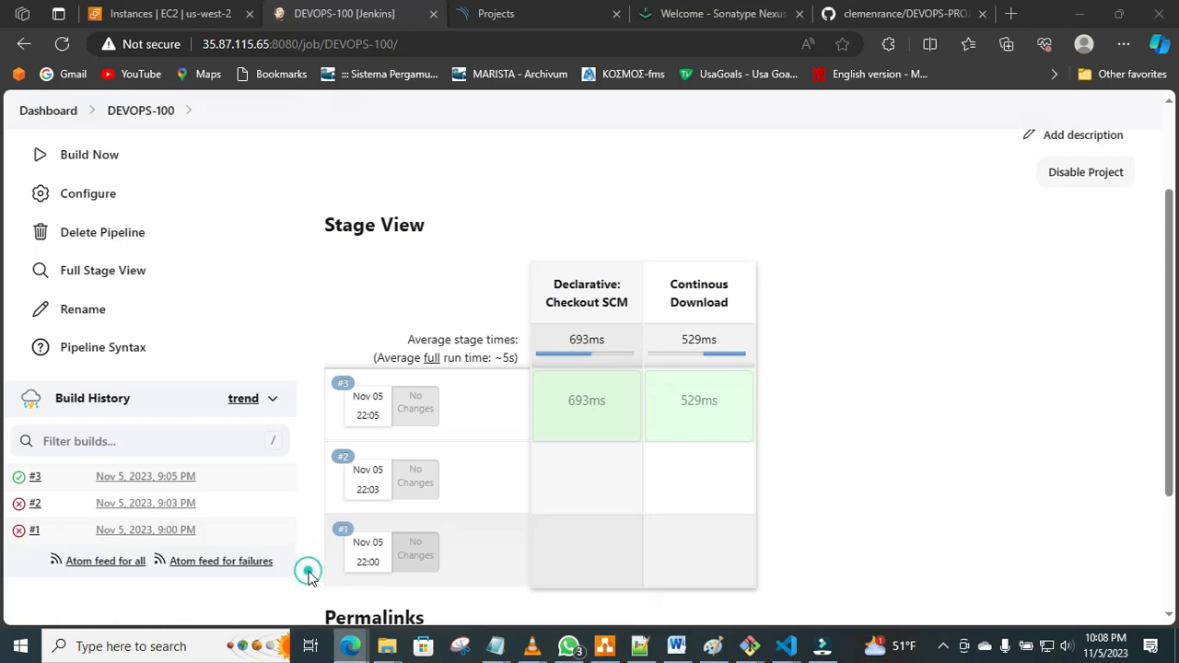
pyautogui.click(95, 158)
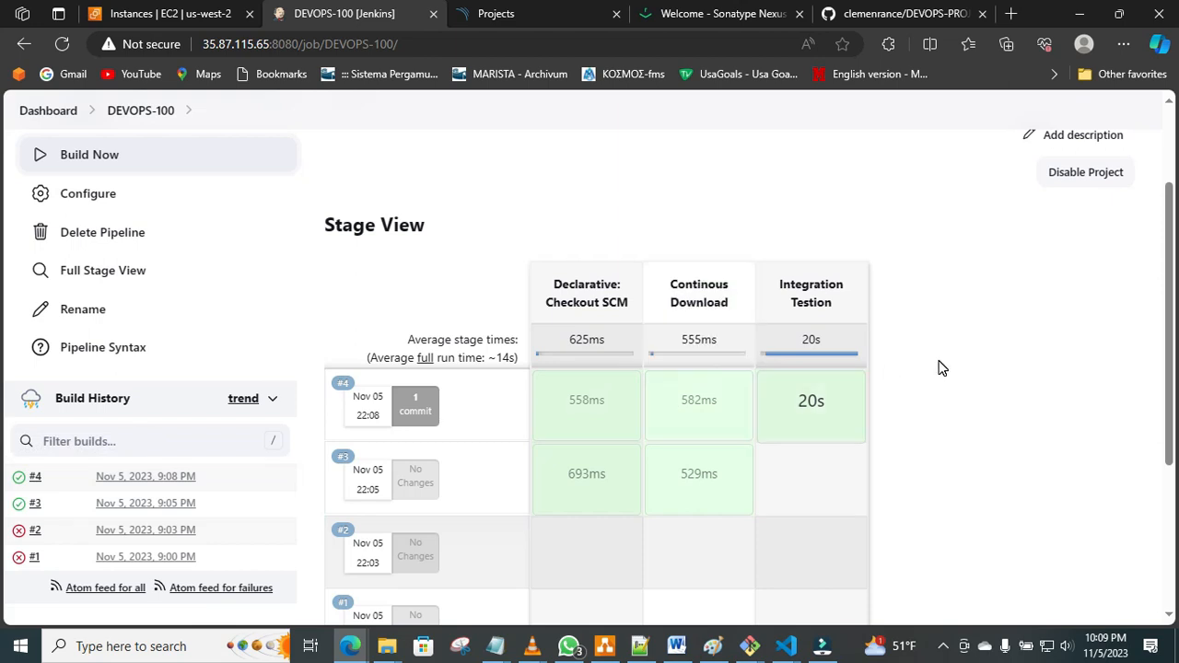
# Return to VS Code and add a stage("Unit Testing") declaration below the "Integration Testion" stage in the Jenkinsfile.
pyautogui.click(788, 650)
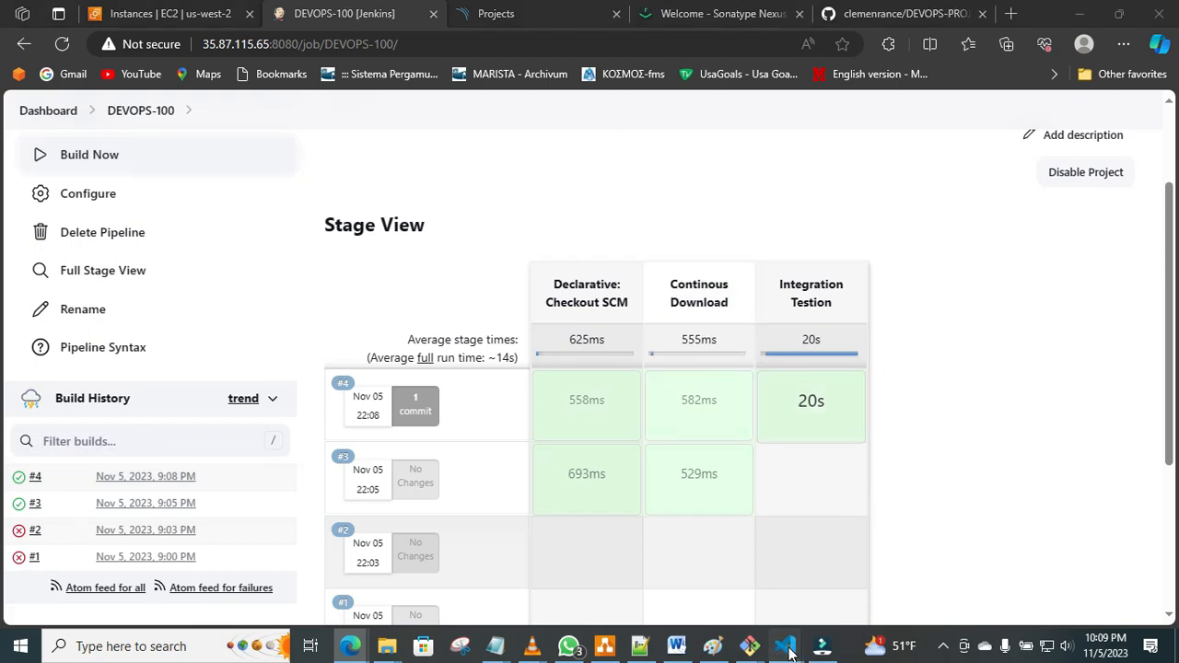
pyautogui.click(726, 566)
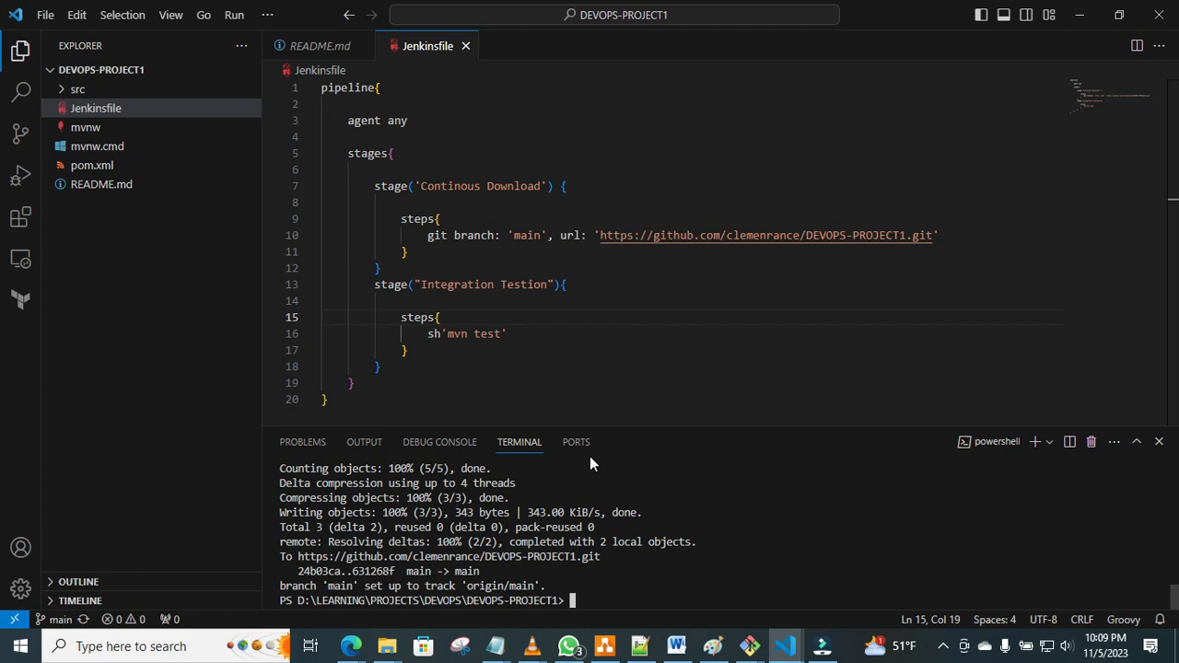
pyautogui.click(410, 369)
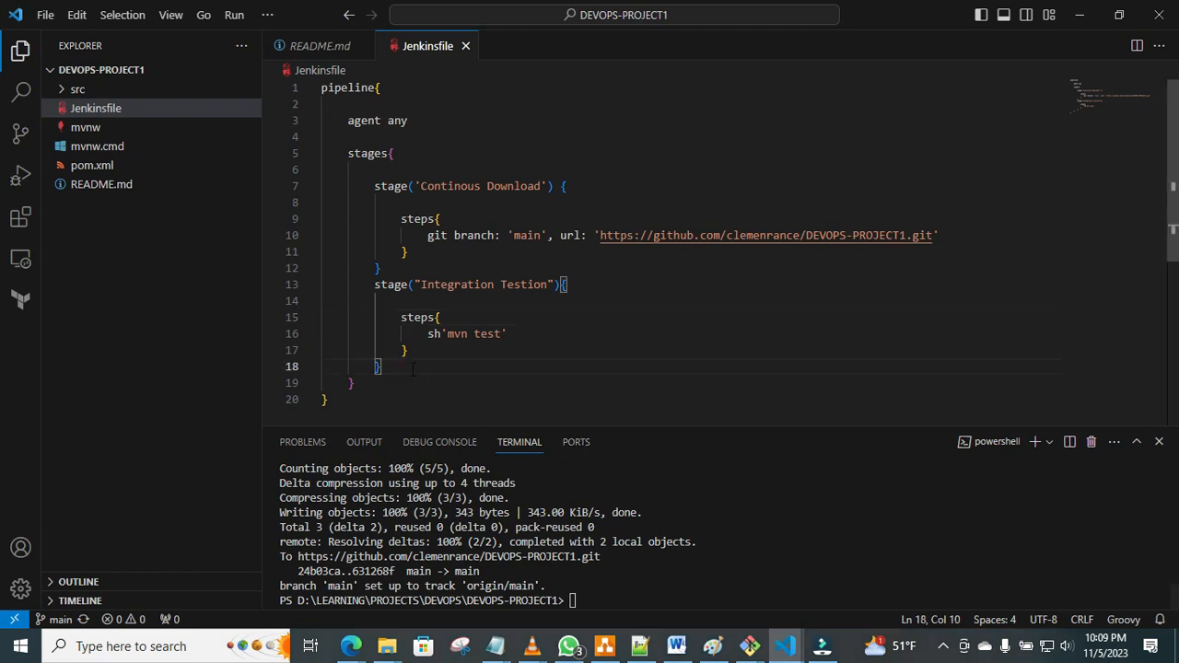
pyautogui.press('Return')
pyautogui.write('stage')
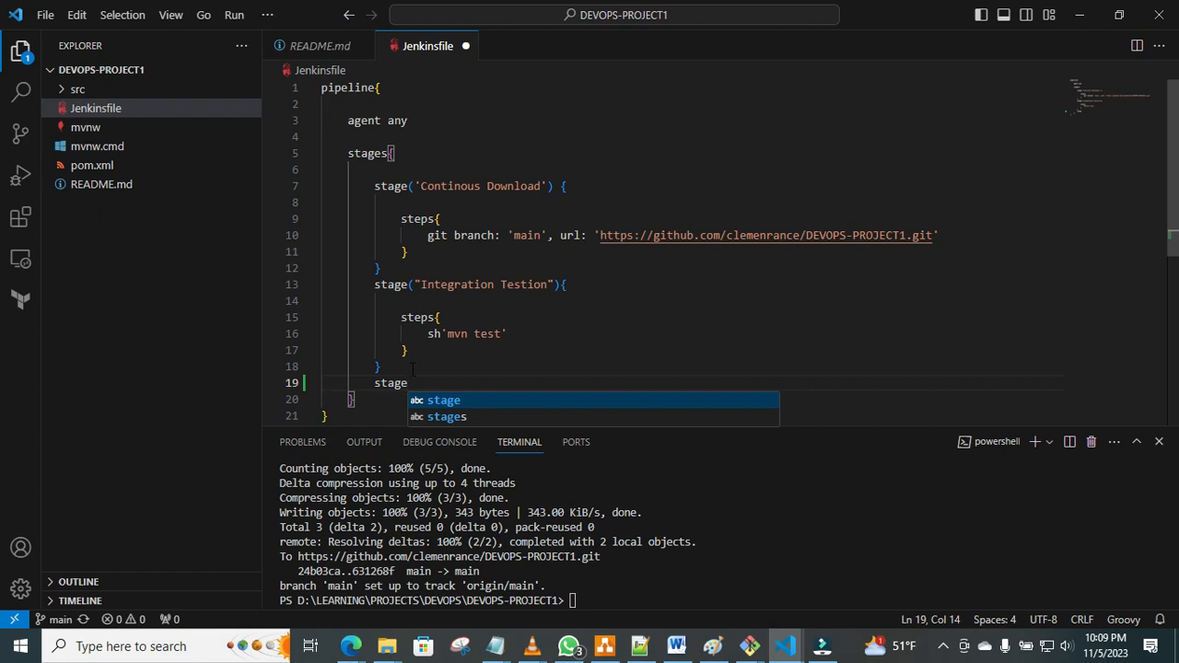
pyautogui.write('("')
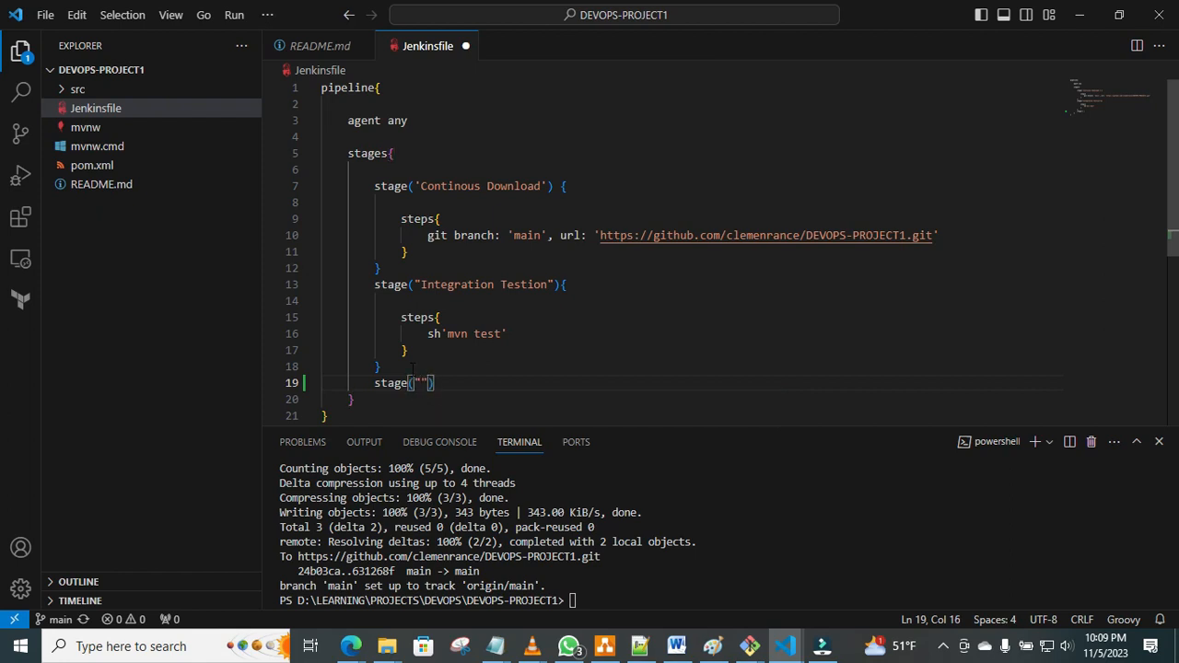
pyautogui.write('Unit Testing")')
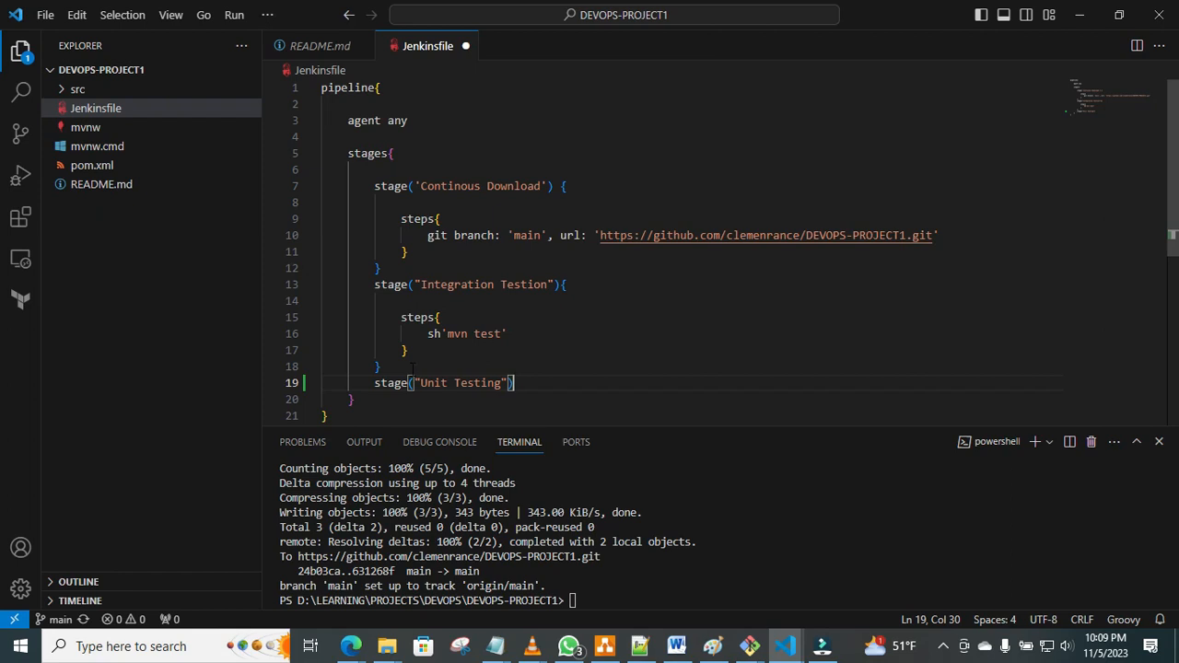
pyautogui.write('{')
# Give the "Unit Testing" stage a braced body containing an empty steps block.
pyautogui.press('Return')
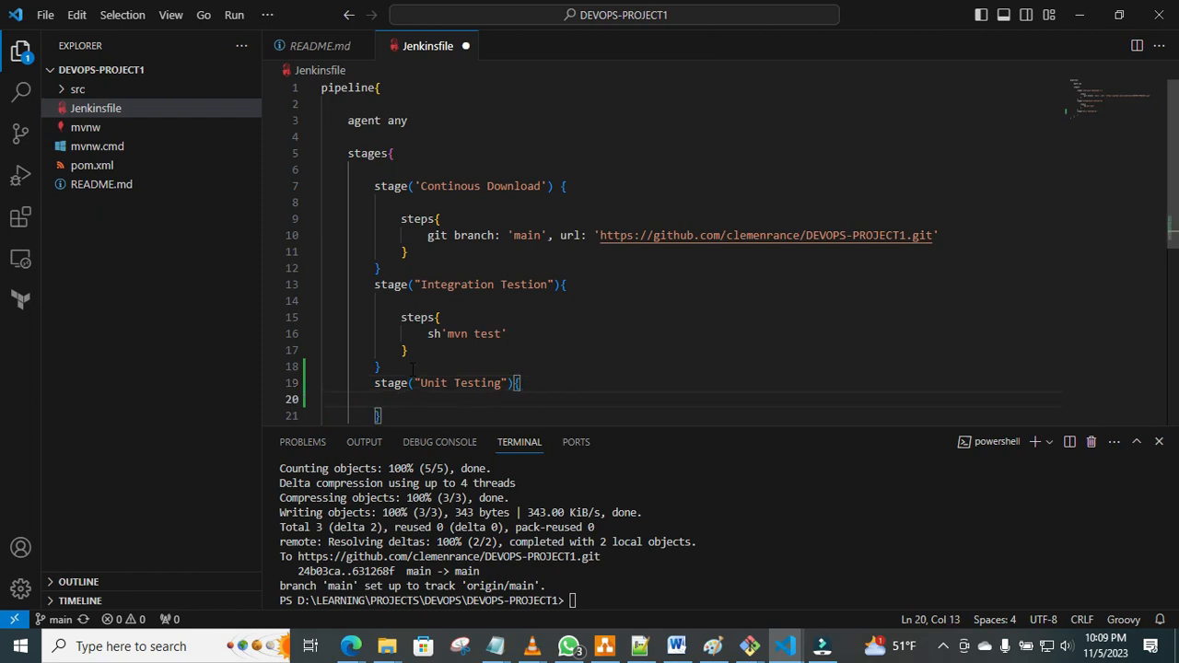
pyautogui.press('Return')
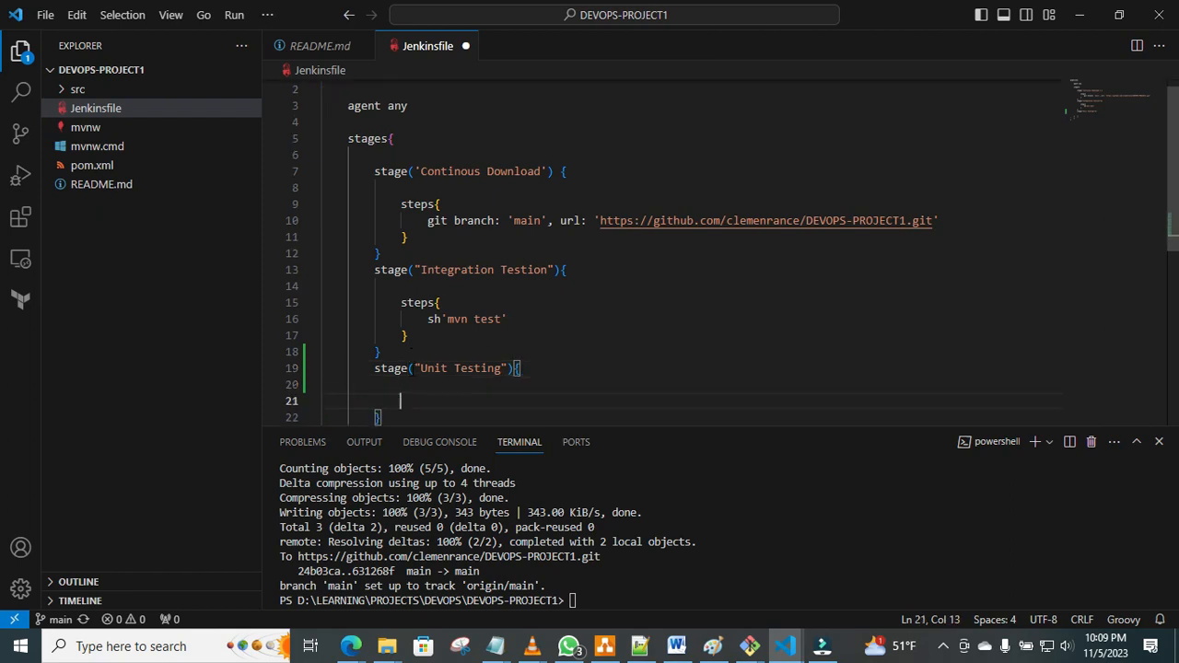
pyautogui.write('steps')
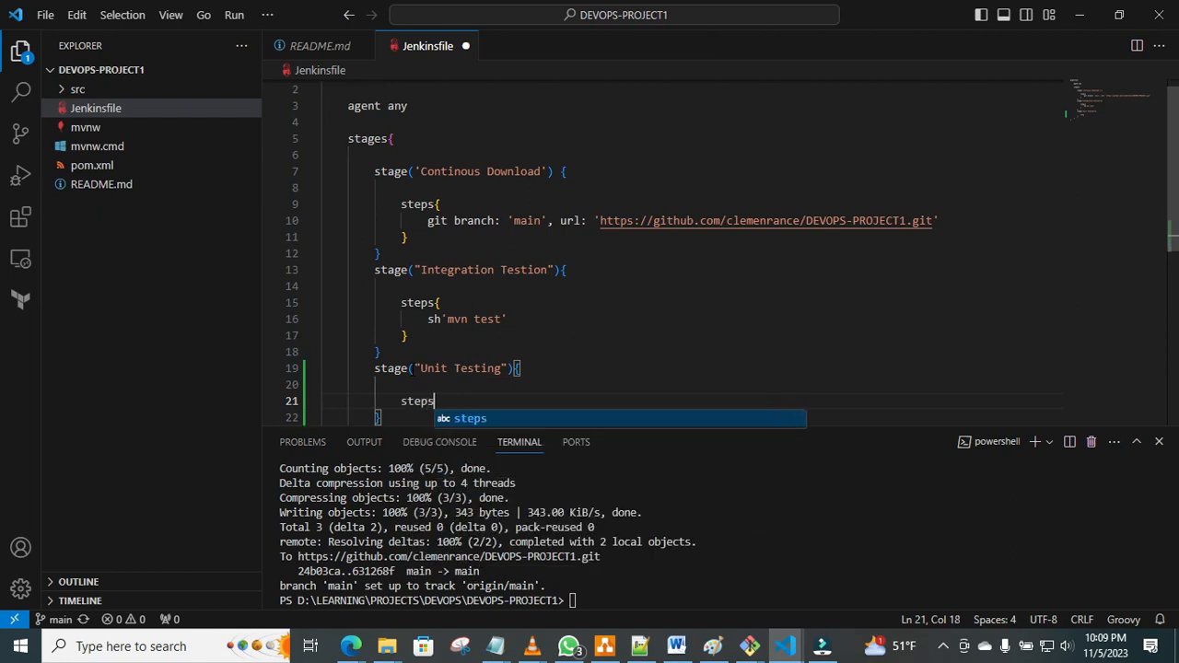
pyautogui.write('{')
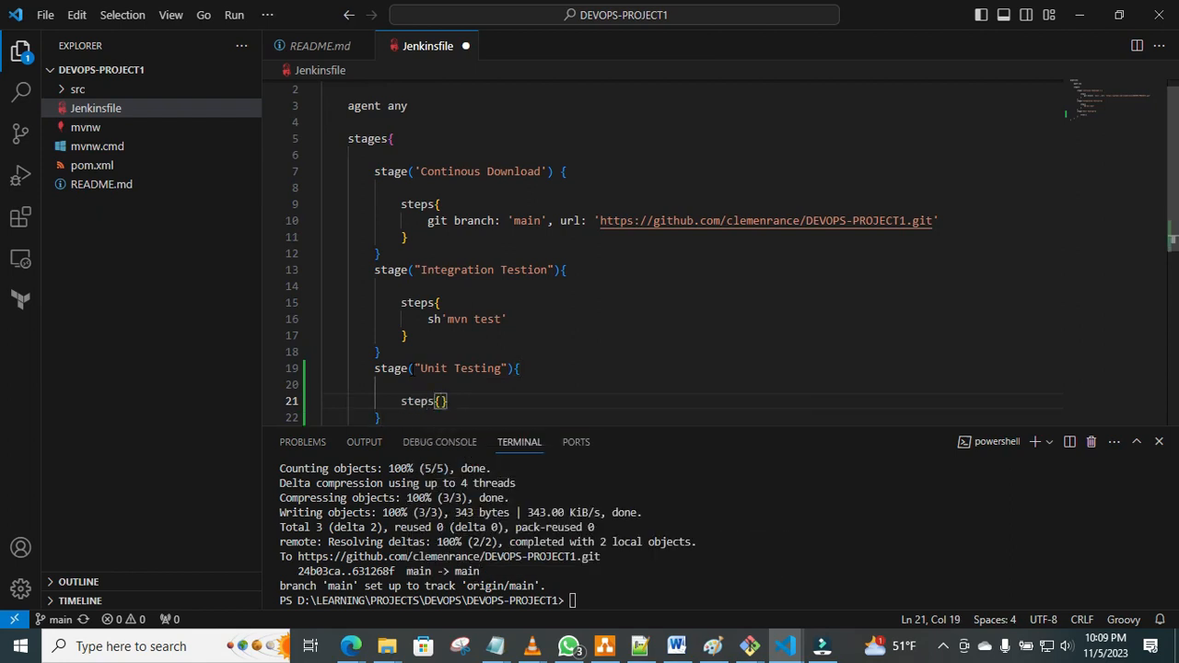
pyautogui.press('Return')
pyautogui.press('Return')
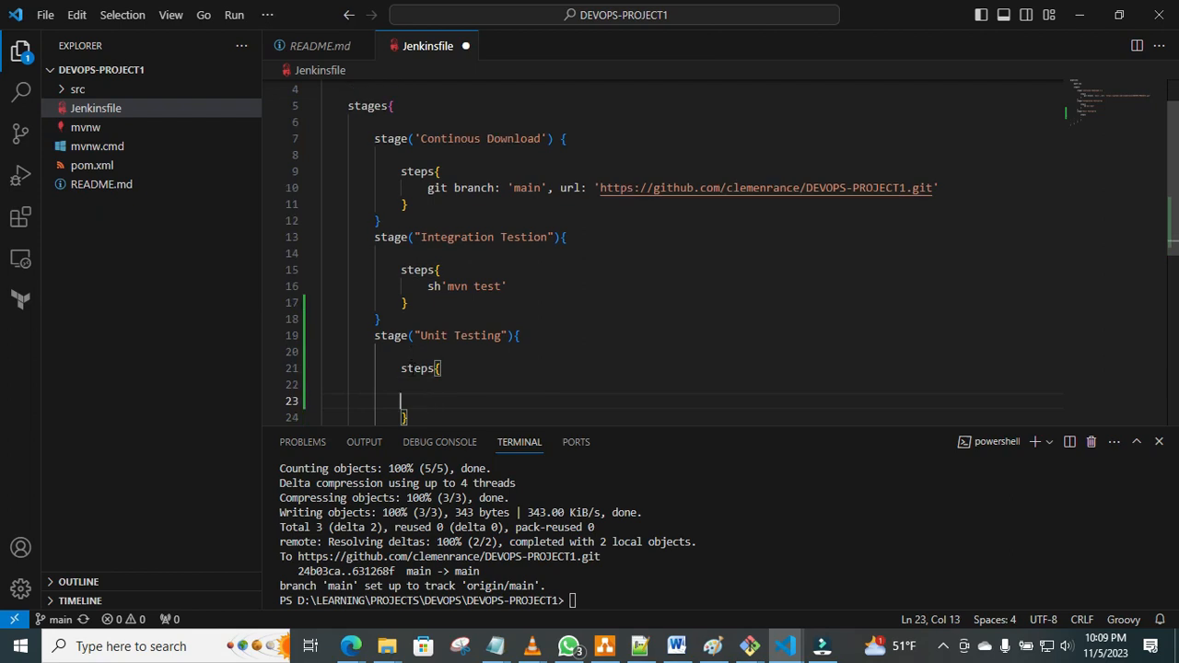
pyautogui.press('BackSpace')
pyautogui.press('BackSpace')
pyautogui.press('BackSpace')
pyautogui.press('BackSpace')
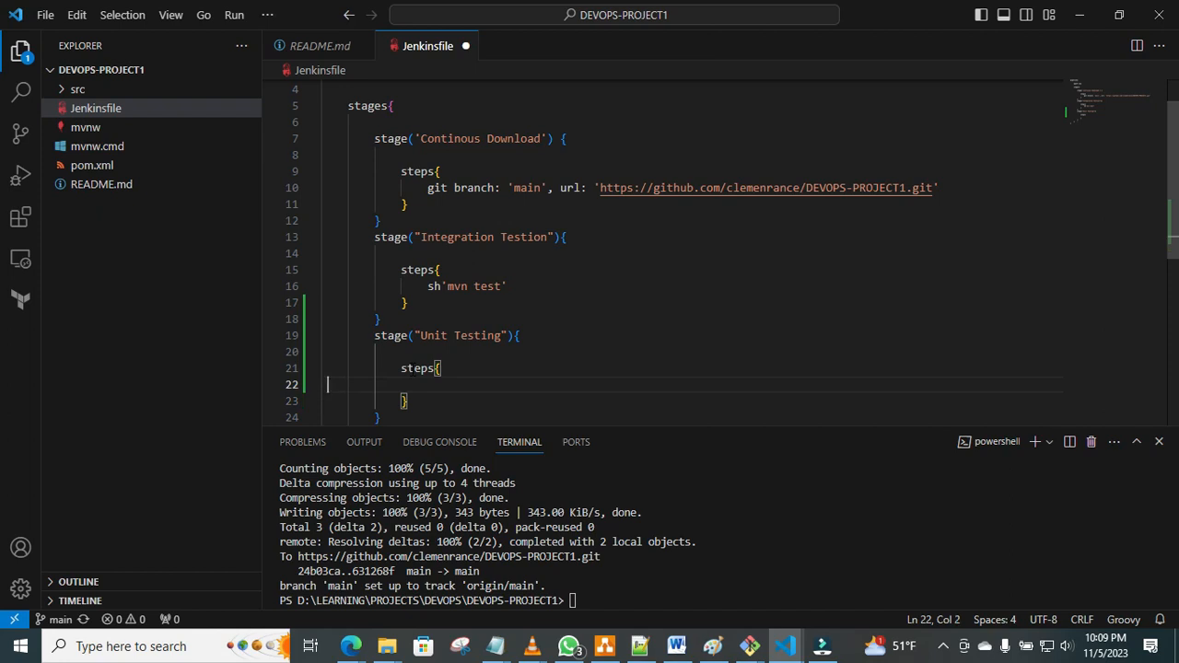
pyautogui.press('Return')
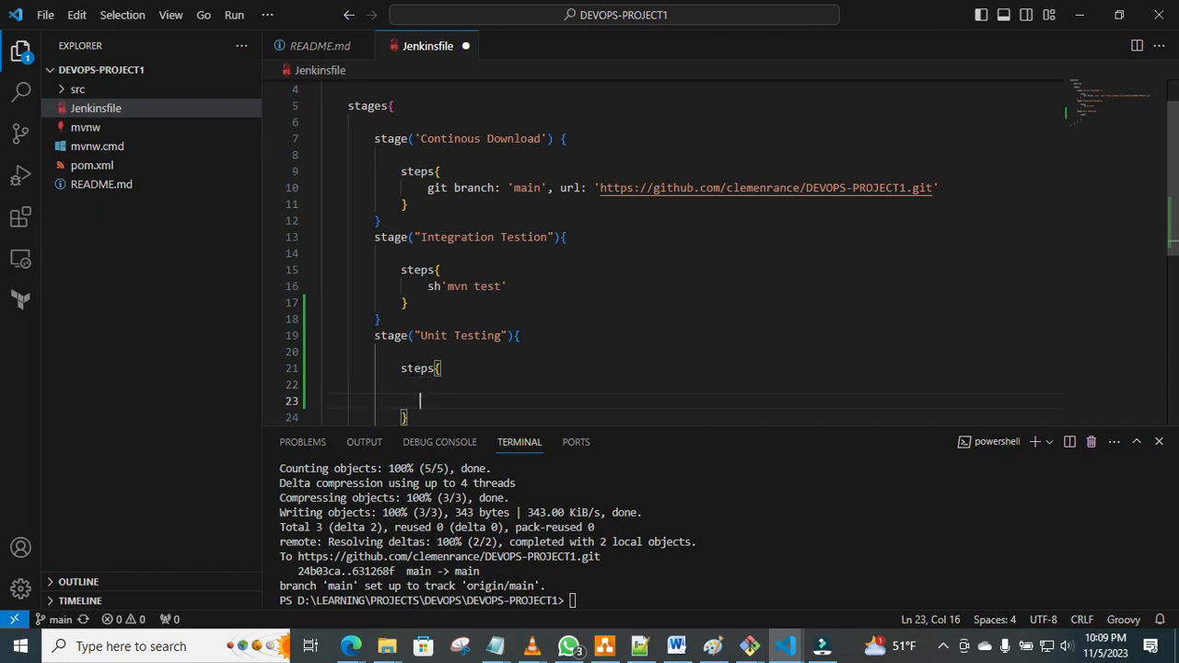
pyautogui.write('sw')
pyautogui.press('BackSpace')
pyautogui.press('BackSpace')
pyautogui.press('BackSpace')
pyautogui.press('BackSpace')
pyautogui.press('BackSpace')
pyautogui.press('BackSpace')
pyautogui.press('BackSpace')
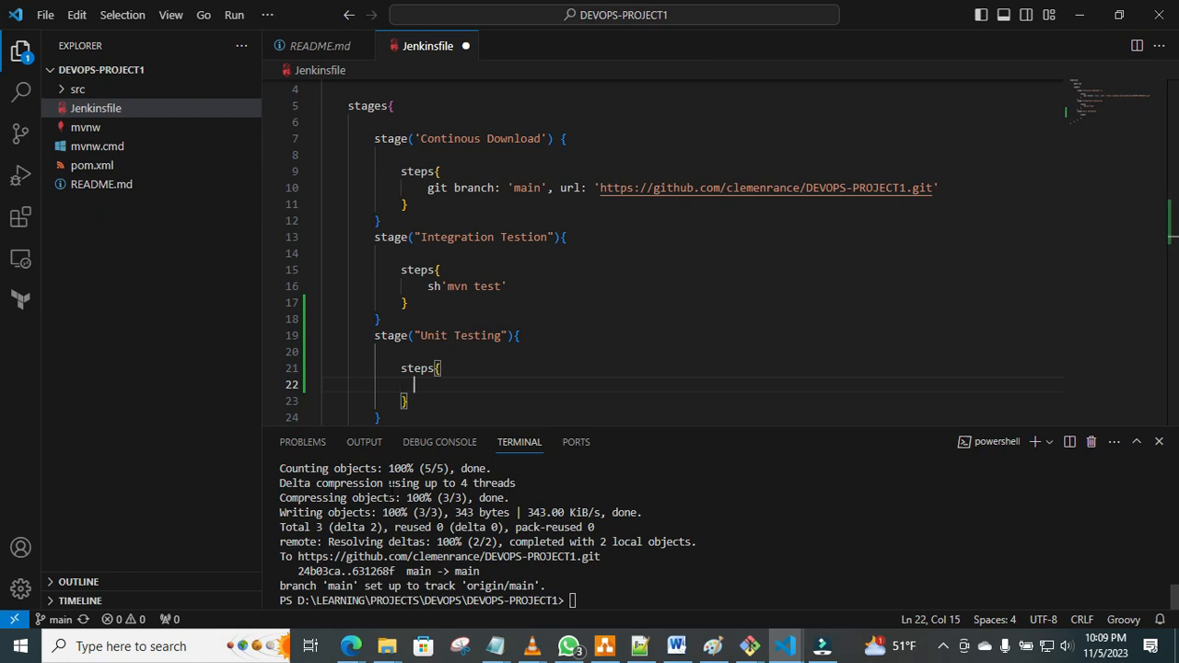
# Switch to the Notepad file with the pipeline commands and copy sh'mvn verify -DskipUnitTests from the INTEGRATION TESTING section, without the closing quote.
pyautogui.moveTo(494, 646)
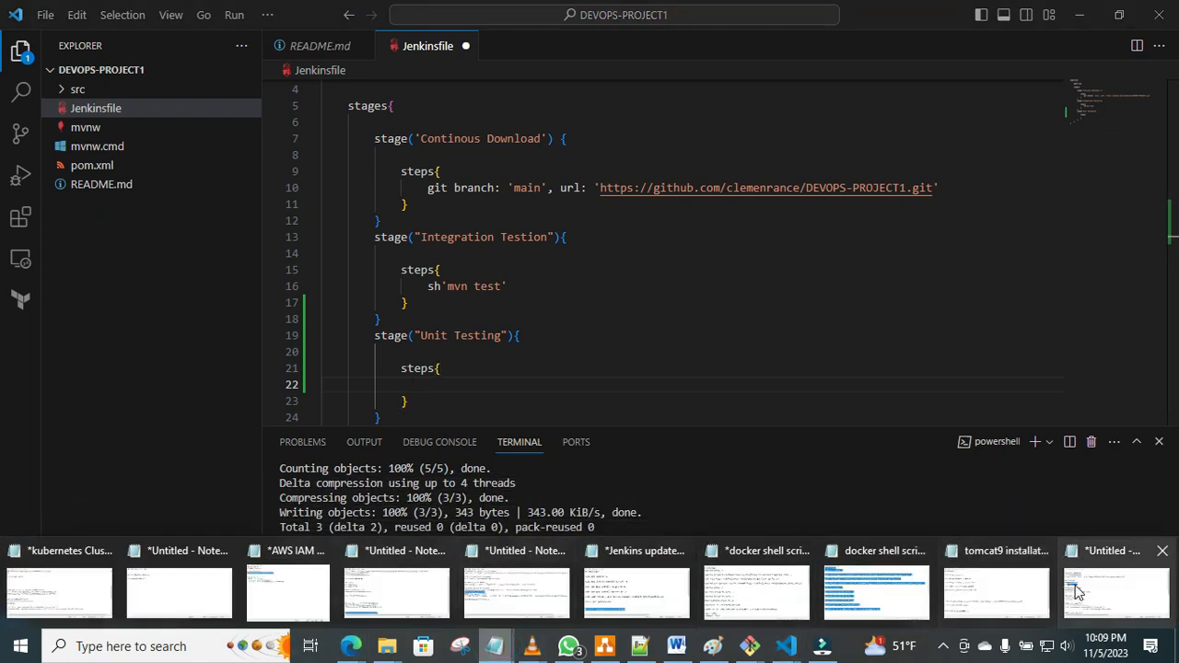
pyautogui.moveTo(1075, 588)
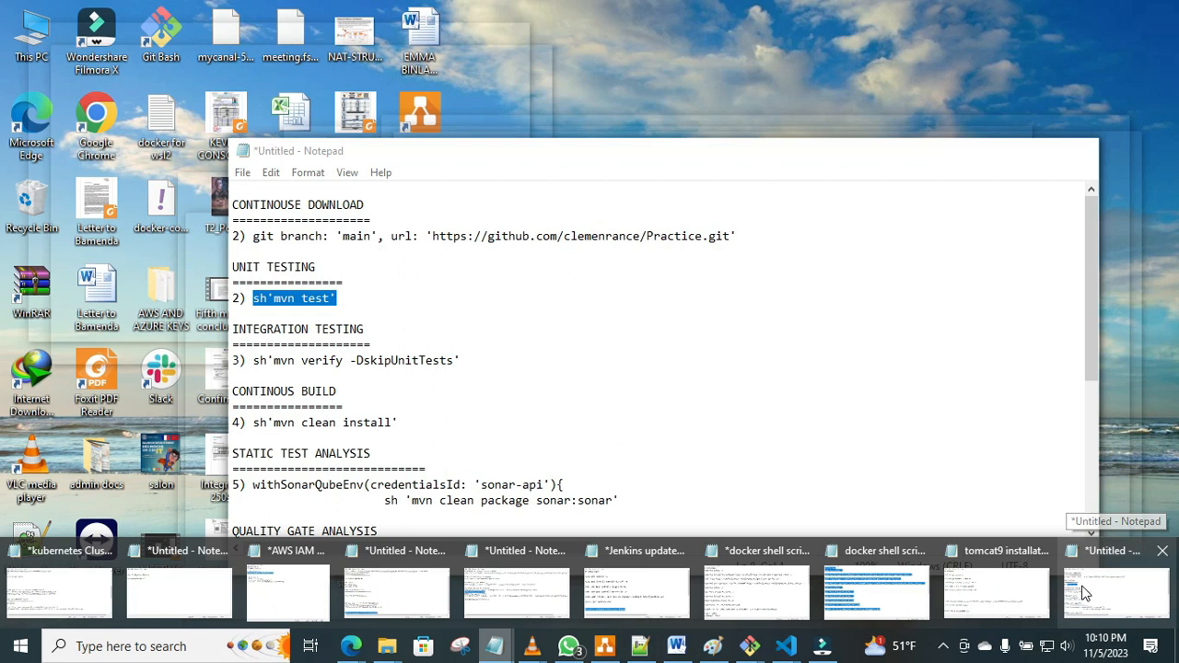
pyautogui.click(1124, 603)
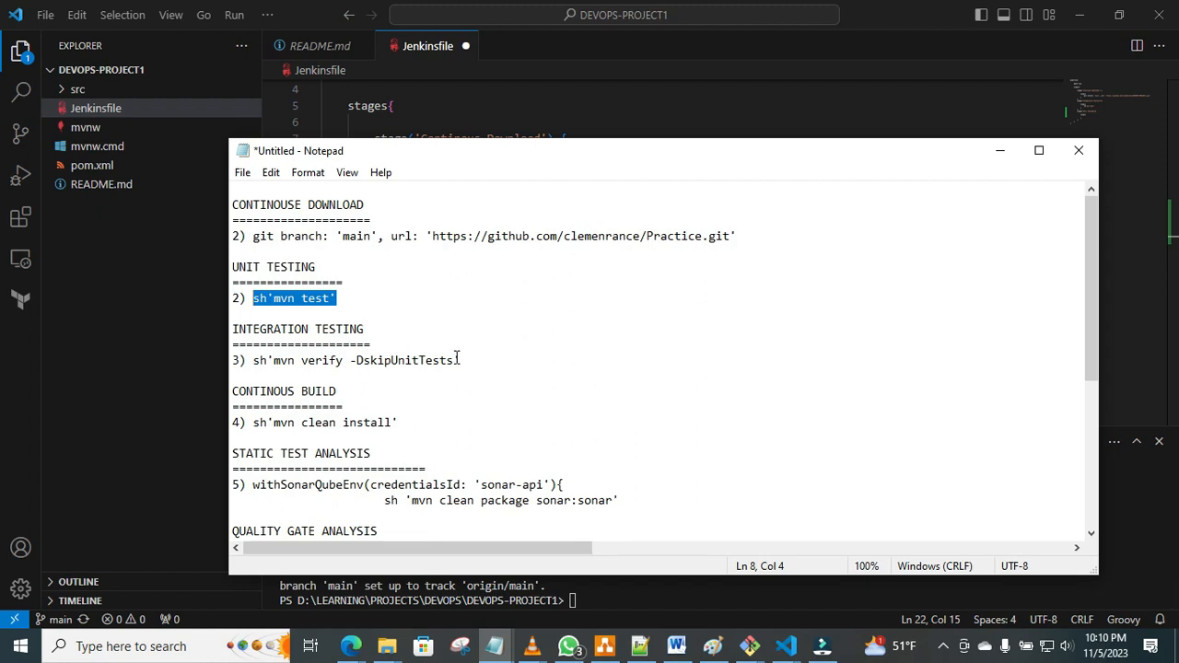
pyautogui.moveTo(455, 360); pyautogui.dragTo(251, 361)
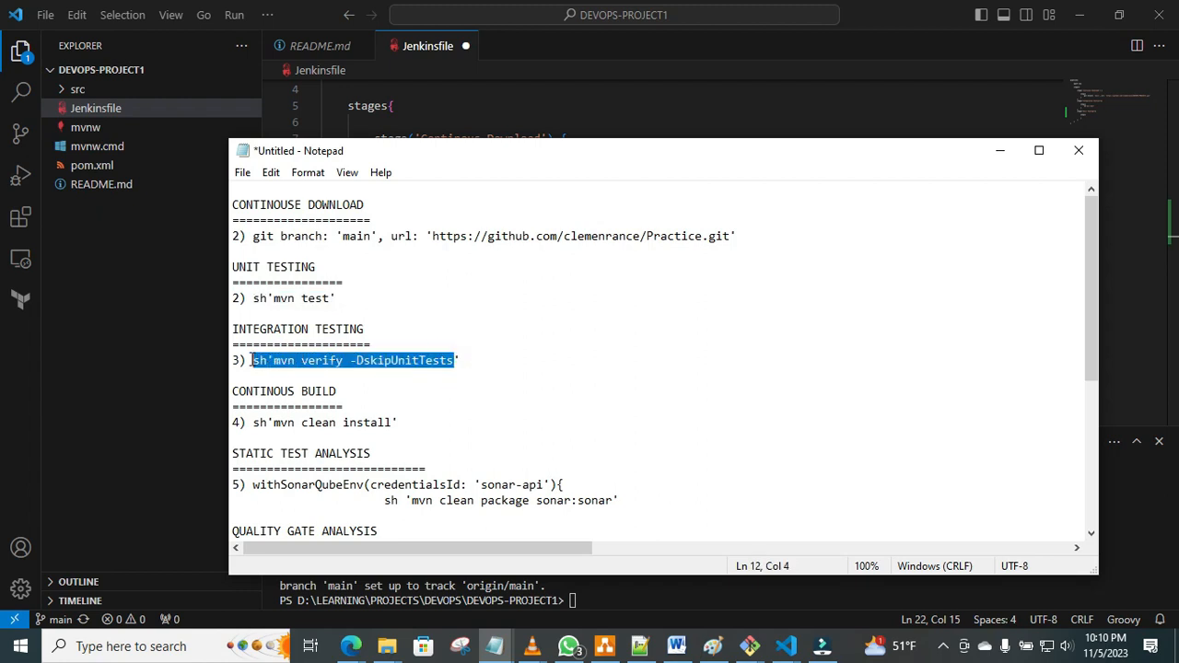
pyautogui.rightClick(266, 361)
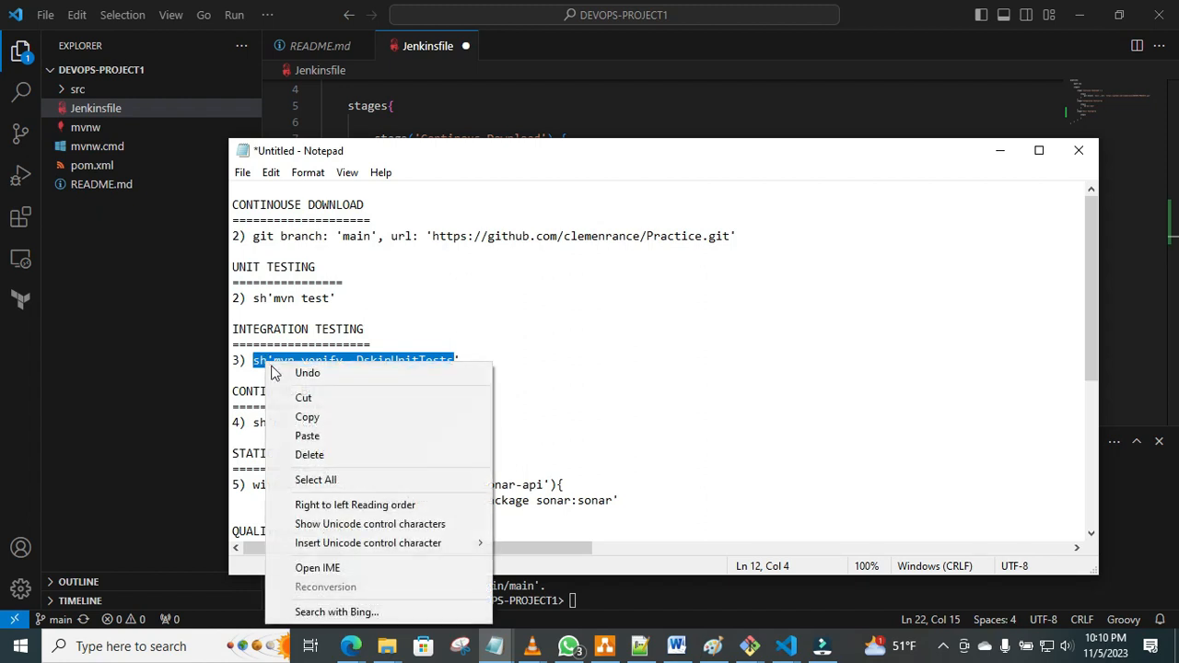
pyautogui.click(309, 415)
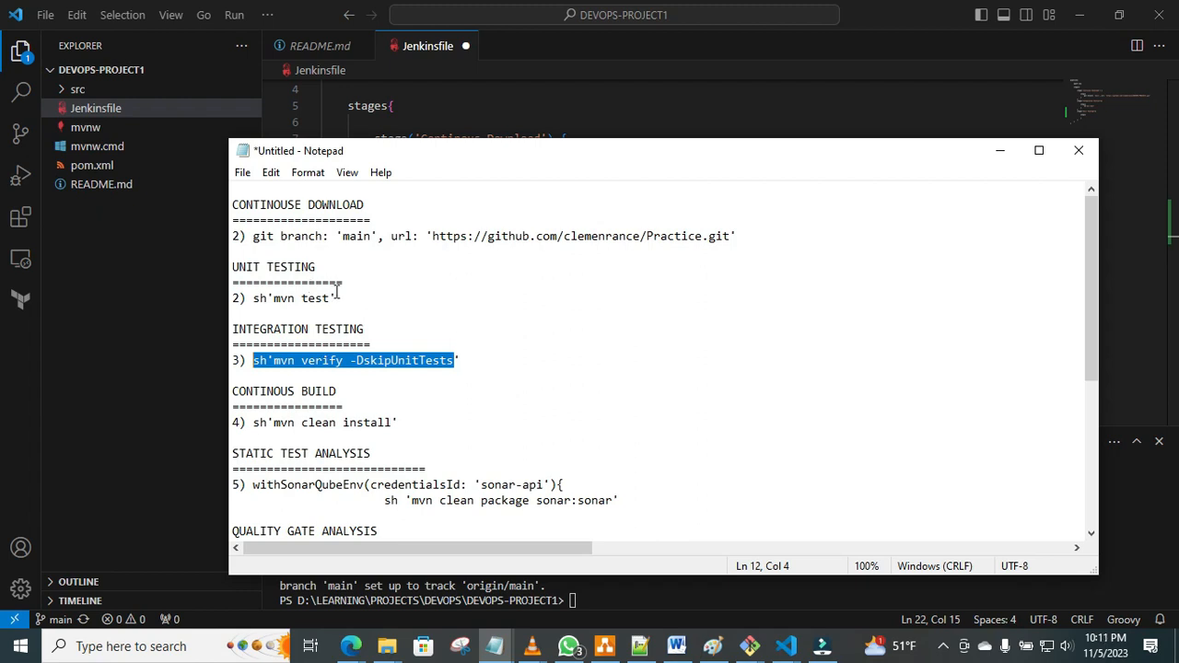
# Return to VS Code and replace the command in the "Integration Testion" stage with sh'mvn verify -DskipUnitTests', including the closing quote.
pyautogui.click(730, 121)
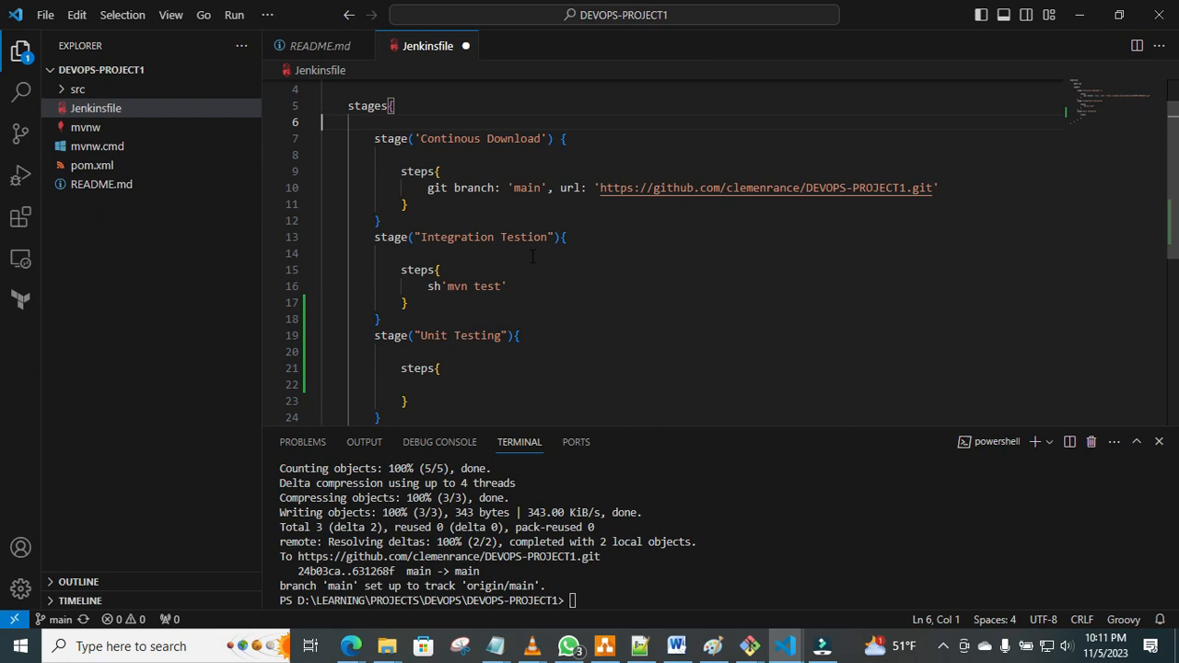
pyautogui.click(516, 282)
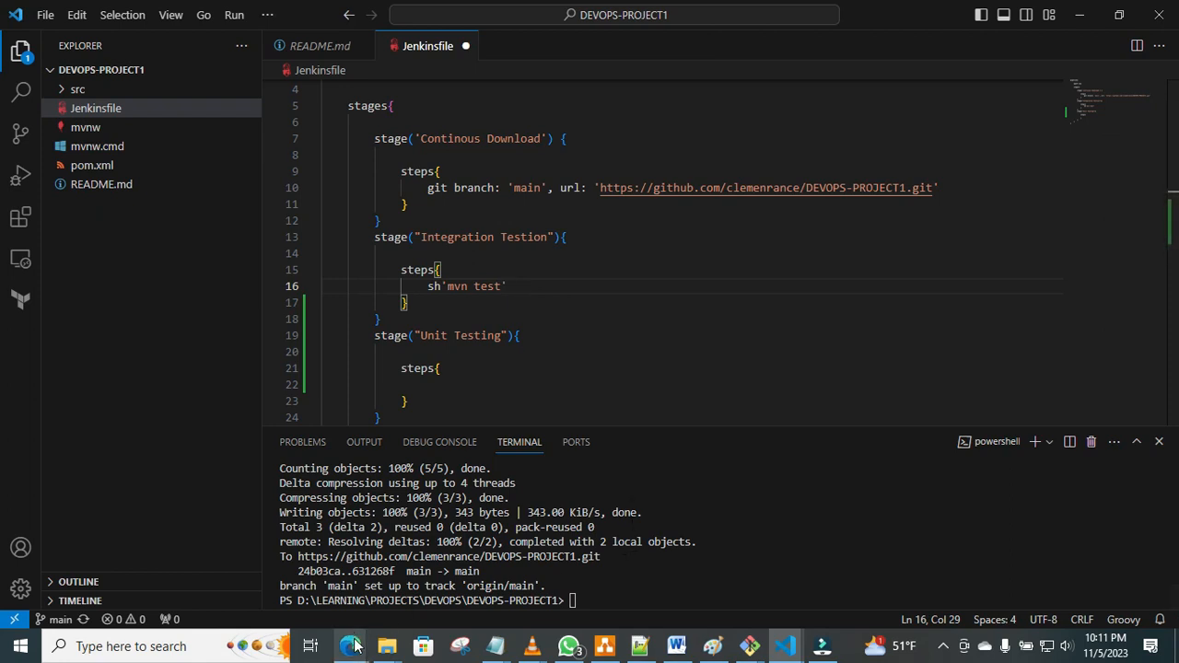
pyautogui.moveTo(494, 645)
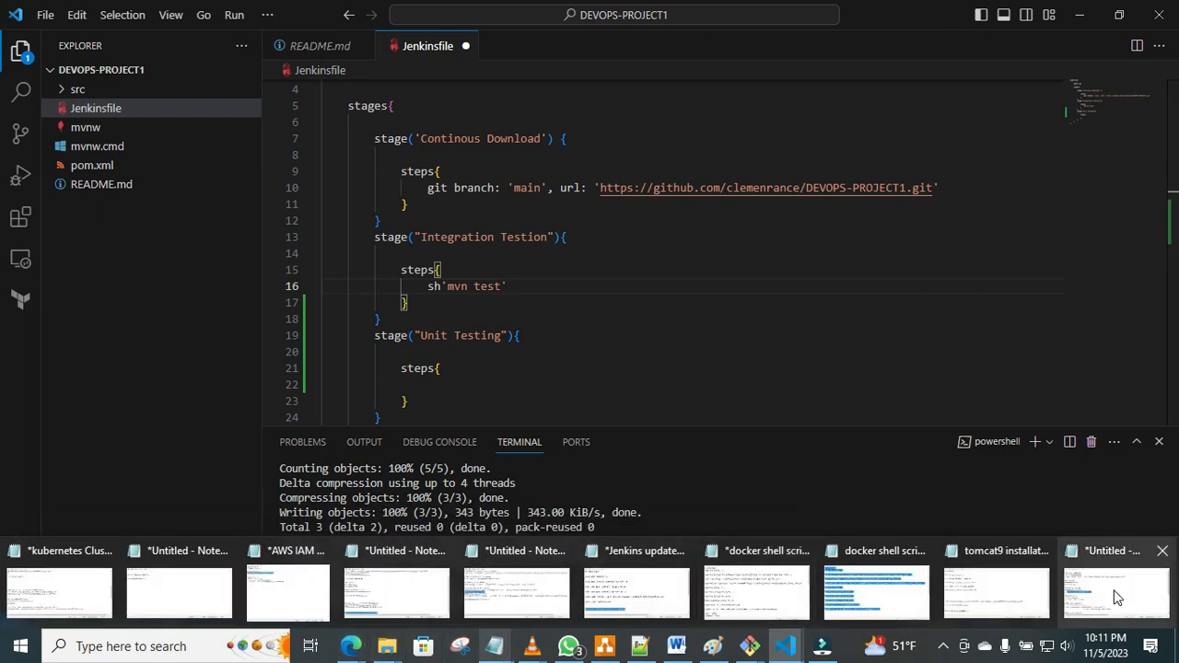
pyautogui.click(1115, 594)
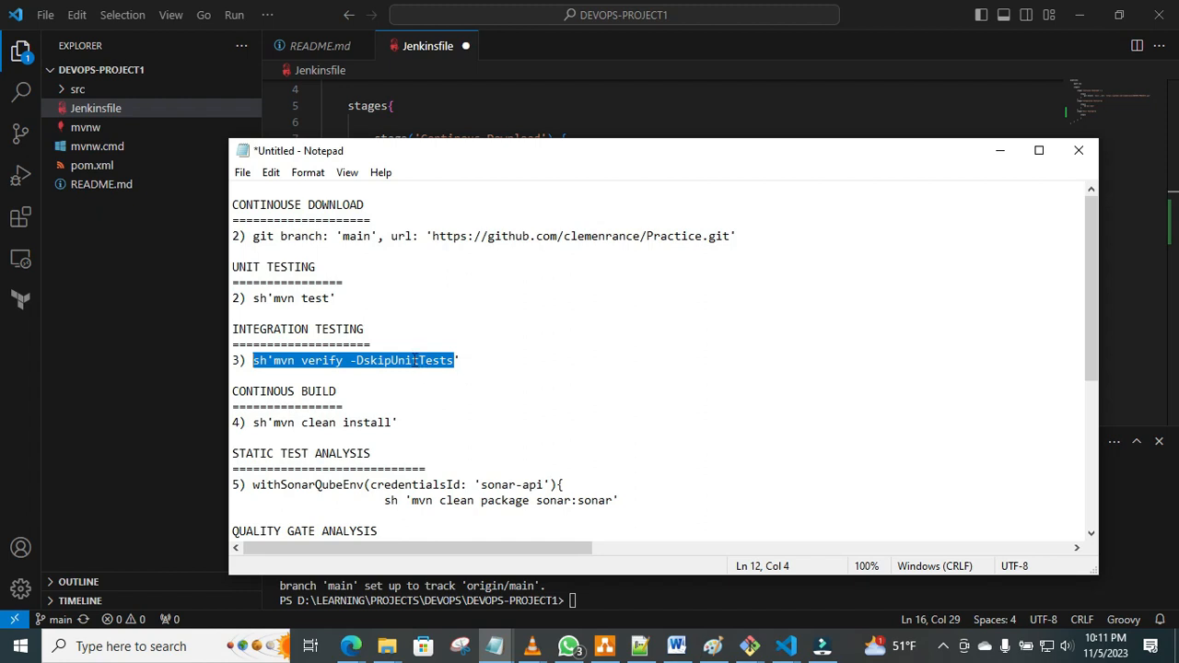
pyautogui.click(1144, 339)
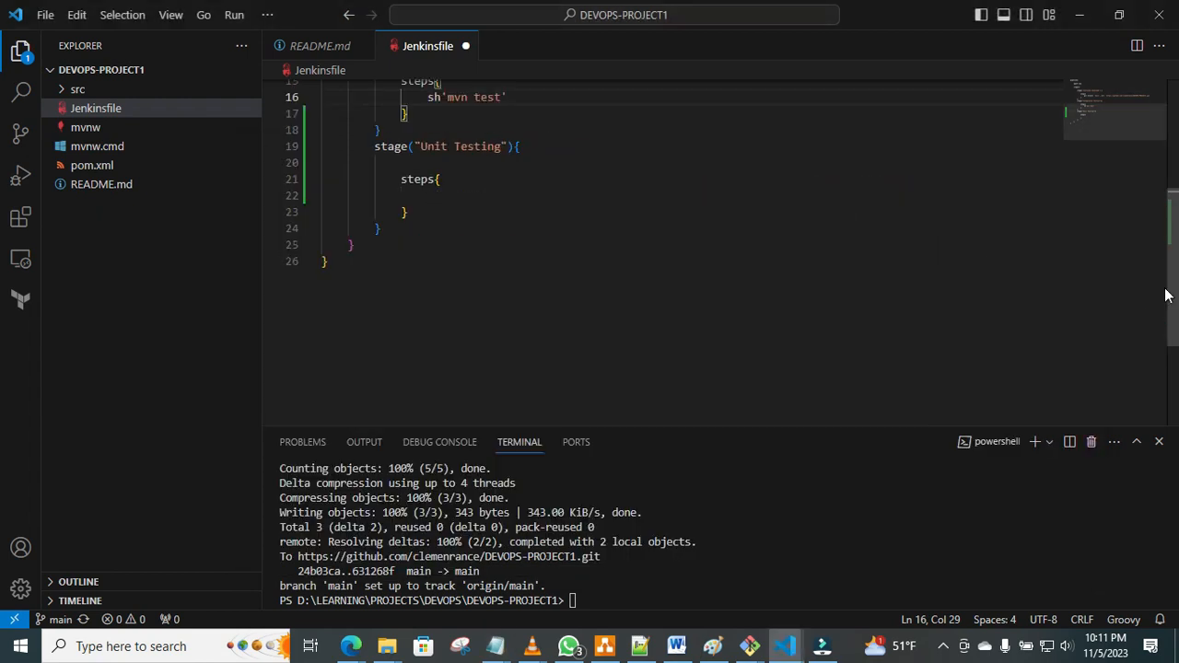
pyautogui.moveTo(1171, 297); pyautogui.dragTo(1166, 245)
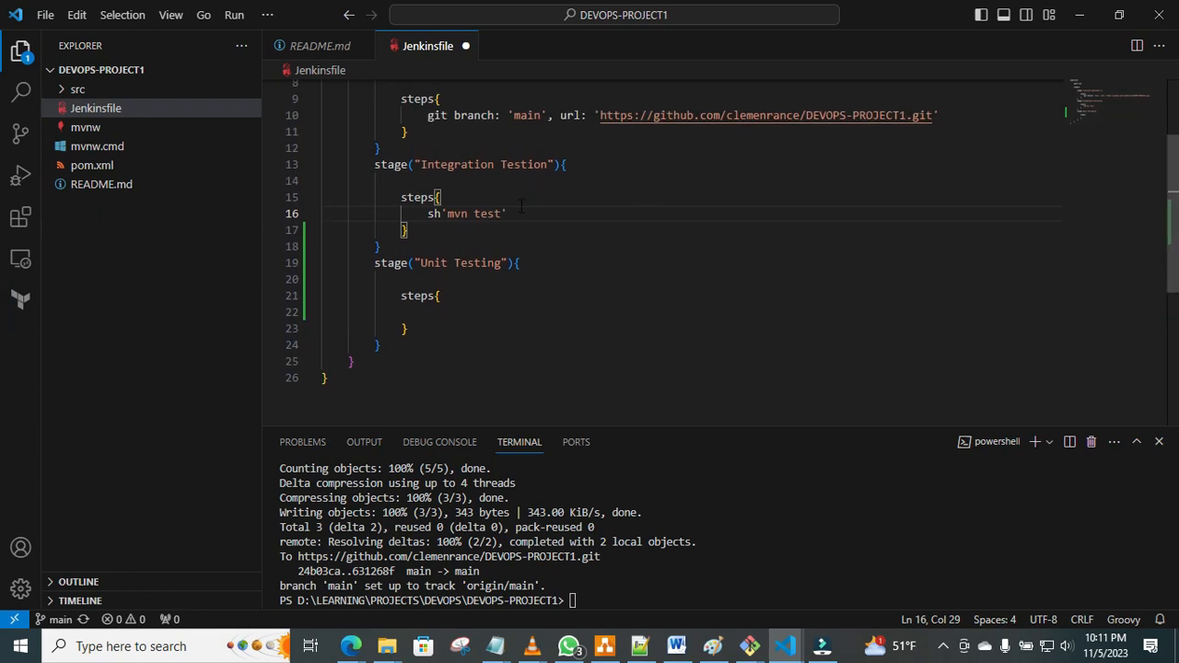
pyautogui.moveTo(520, 211); pyautogui.dragTo(429, 213)
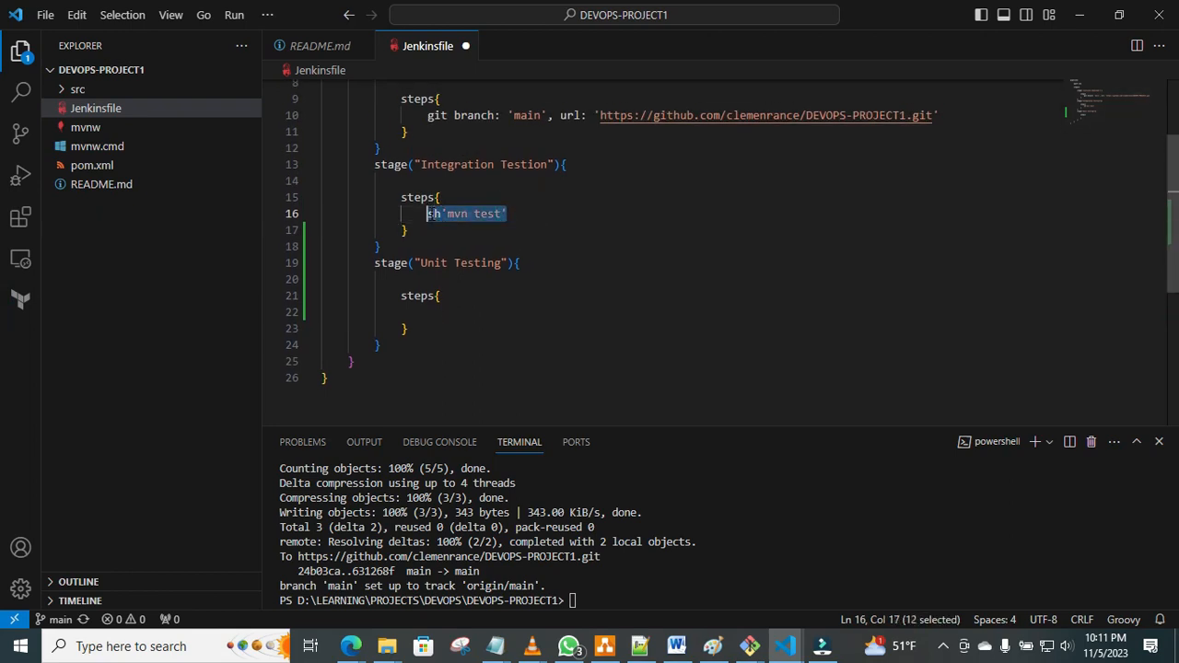
pyautogui.rightClick(429, 215)
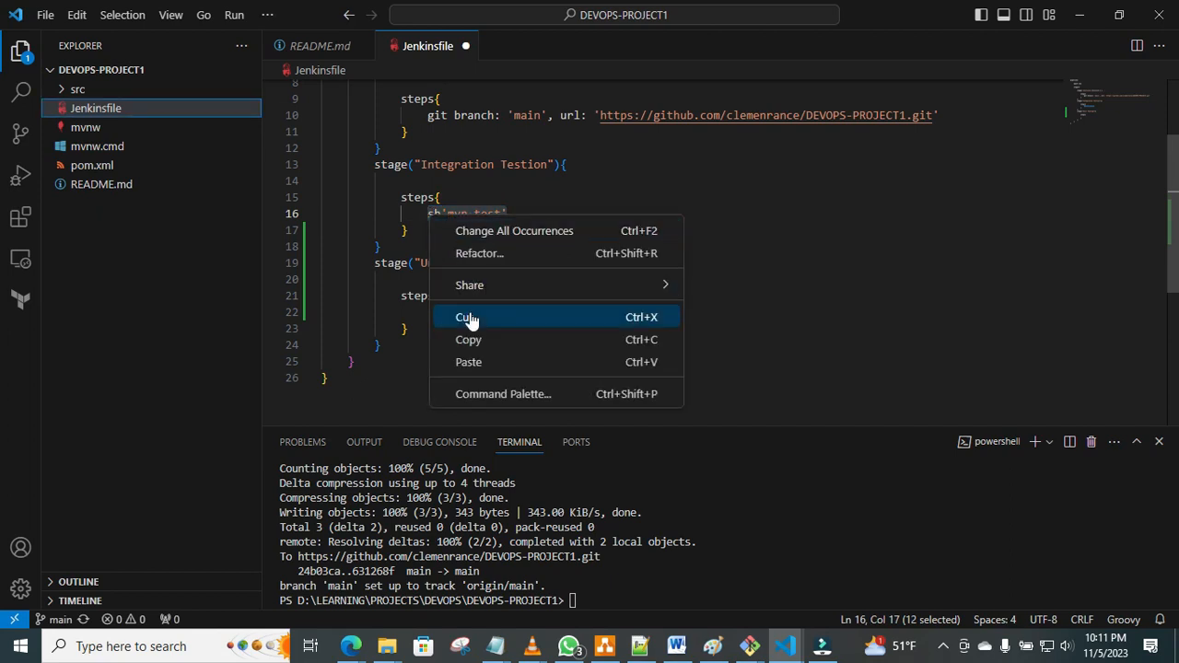
pyautogui.click(472, 361)
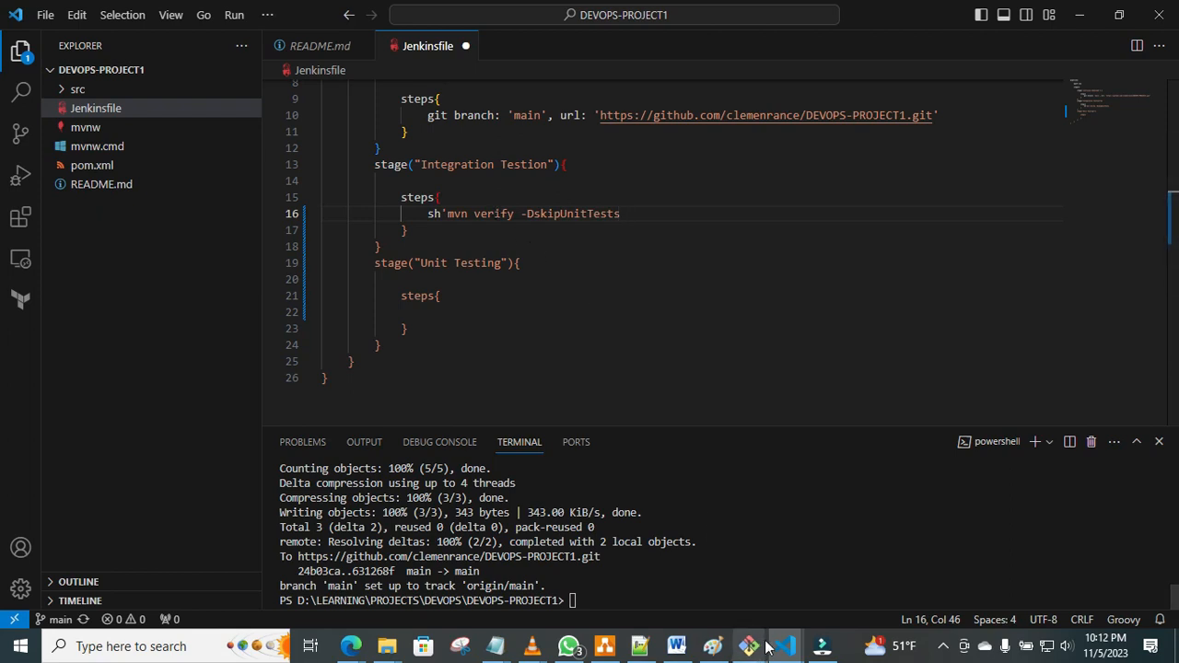
pyautogui.moveTo(765, 649)
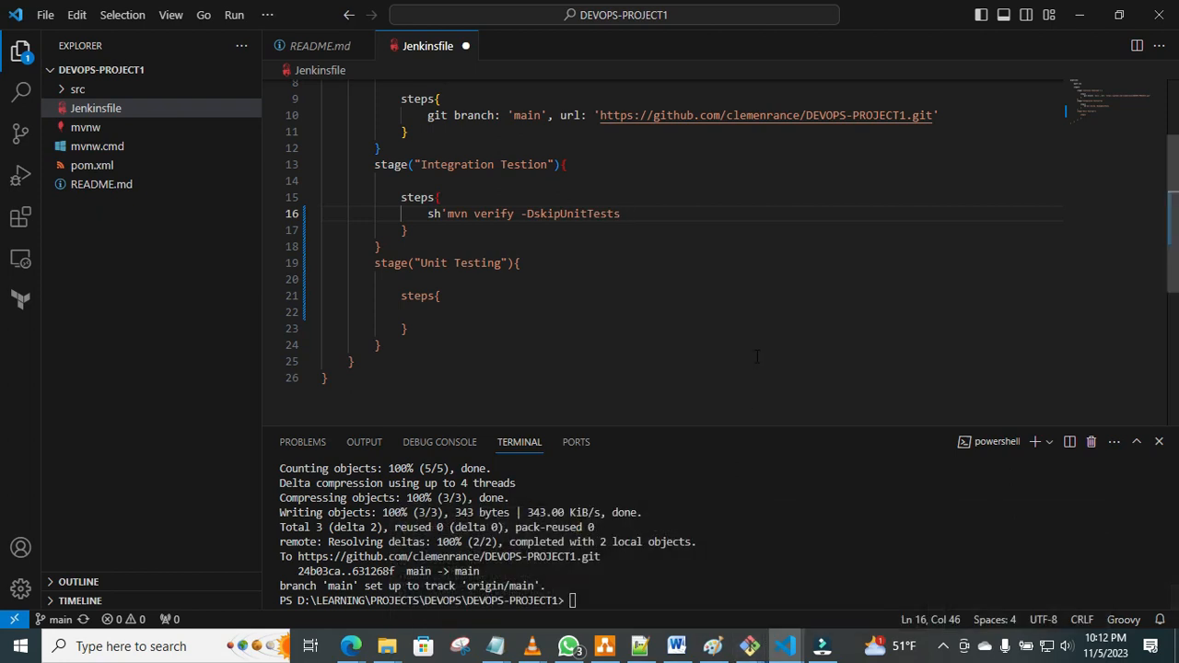
pyautogui.write("'")
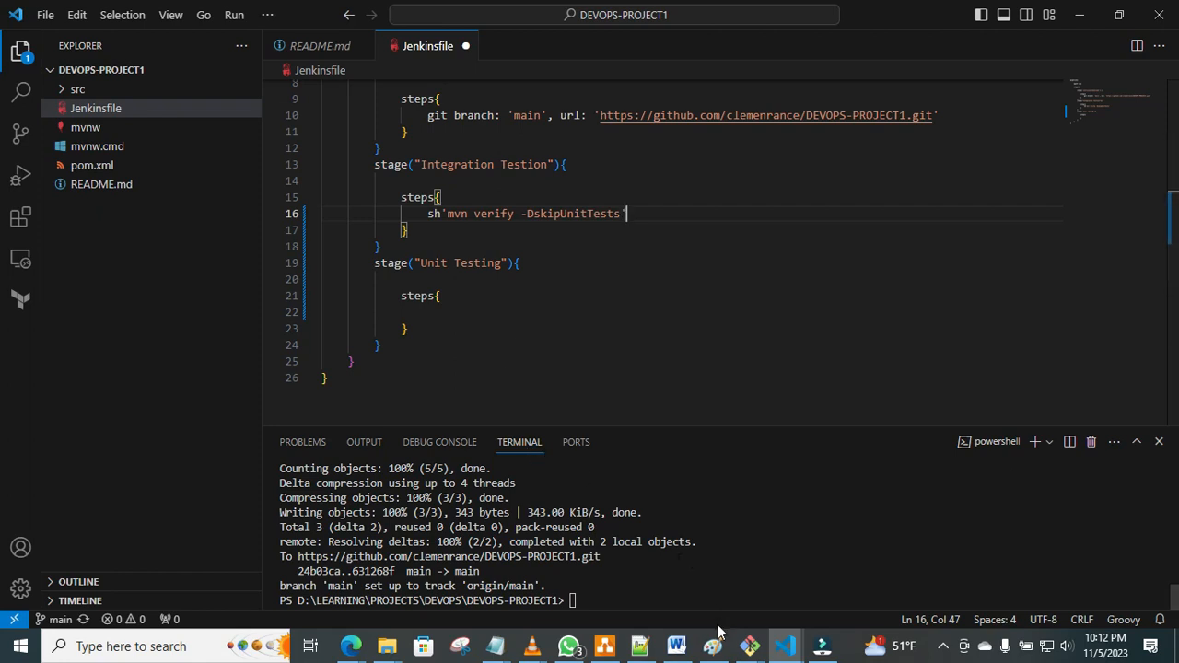
# Switch to the Notepad file with the pipeline commands and copy sh'mvn test' from the UNIT TESTING section.
pyautogui.click(499, 649)
pyautogui.click(1112, 608)
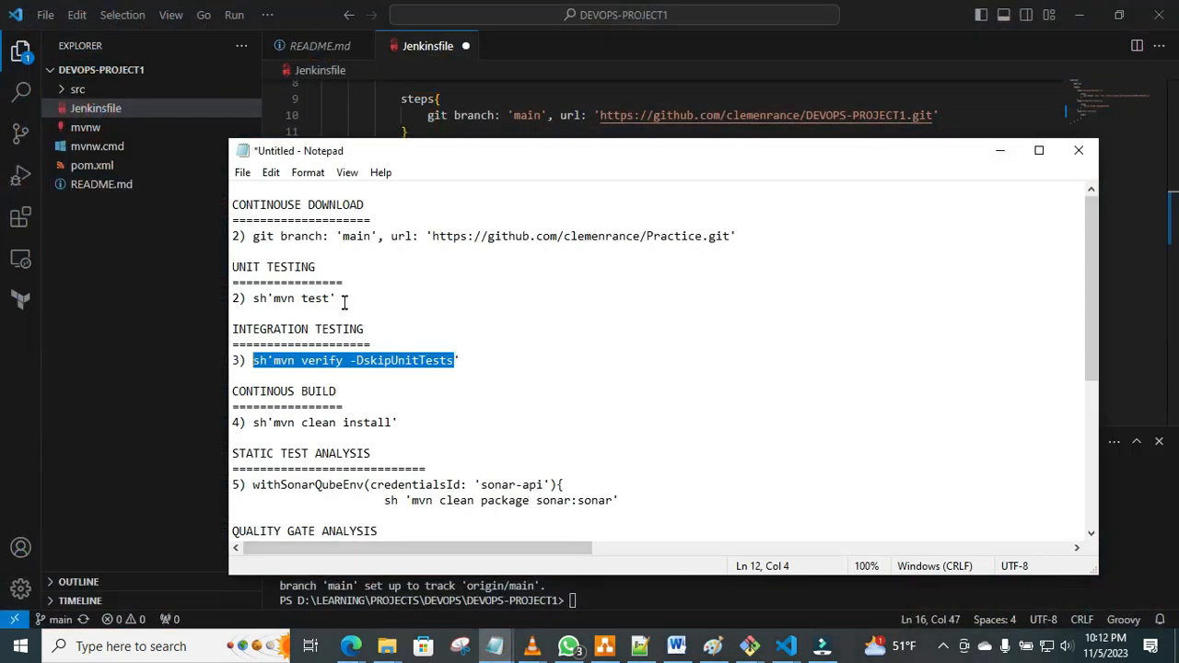
pyautogui.moveTo(339, 297); pyautogui.dragTo(252, 300)
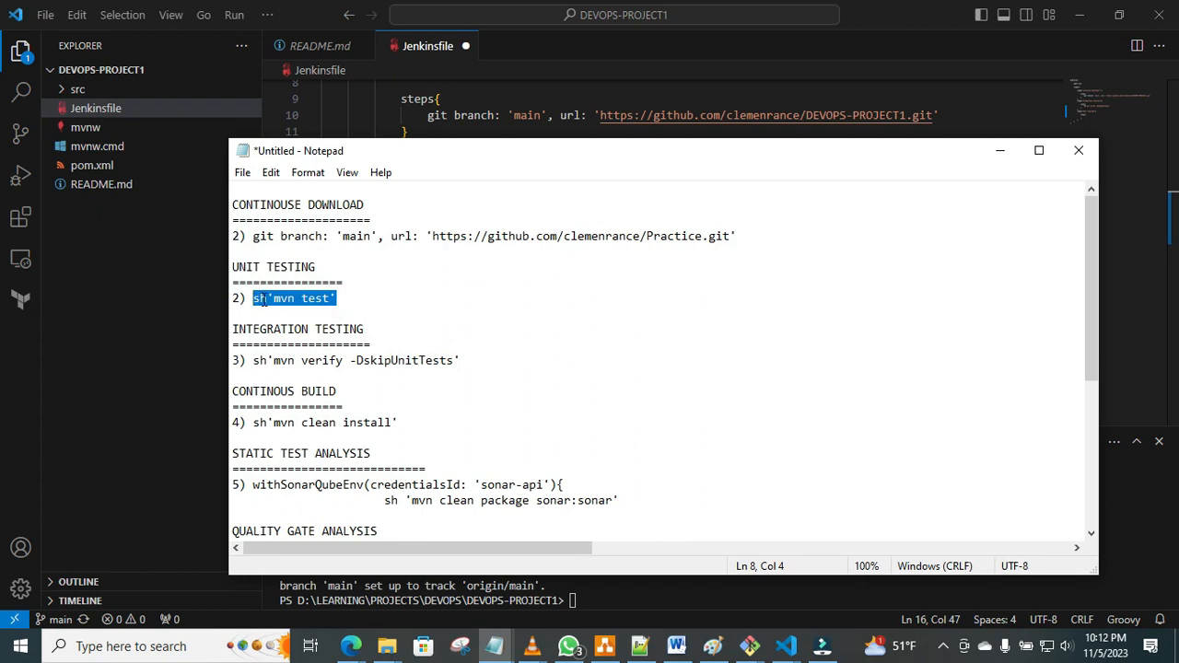
pyautogui.rightClick(262, 300)
pyautogui.click(306, 356)
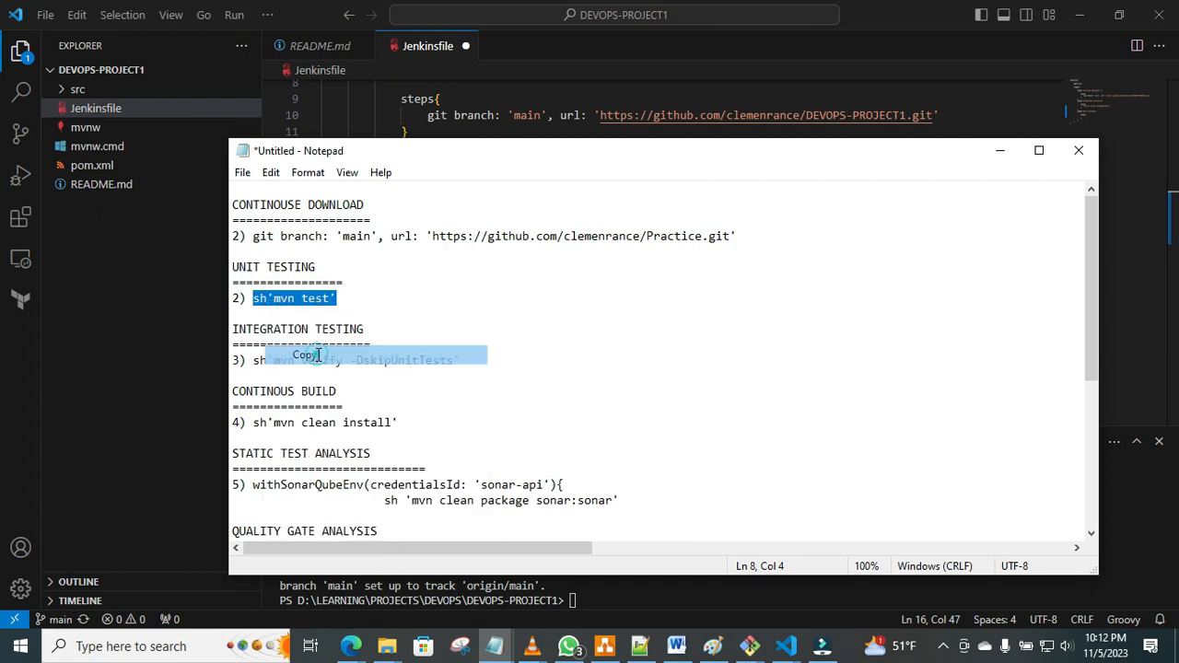
# Back in VS Code, paste sh'mvn test' into the steps block of the "Unit Testing" stage and save the Jenkinsfile.
pyautogui.click(987, 93)
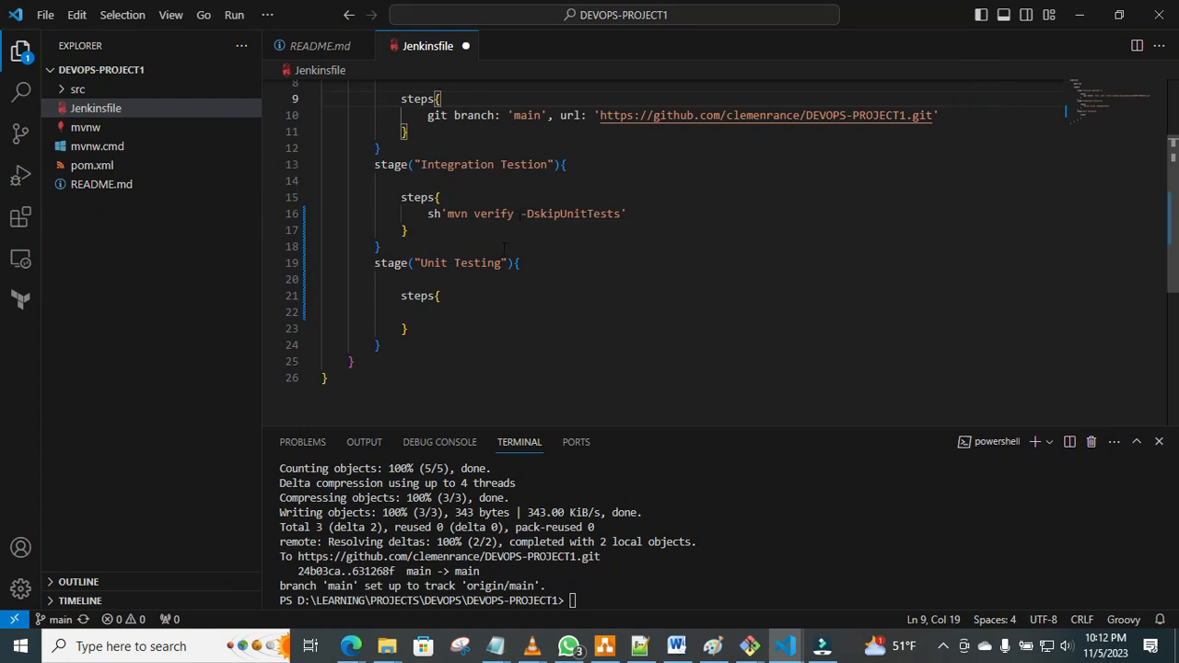
pyautogui.click(424, 311)
pyautogui.rightClick(425, 311)
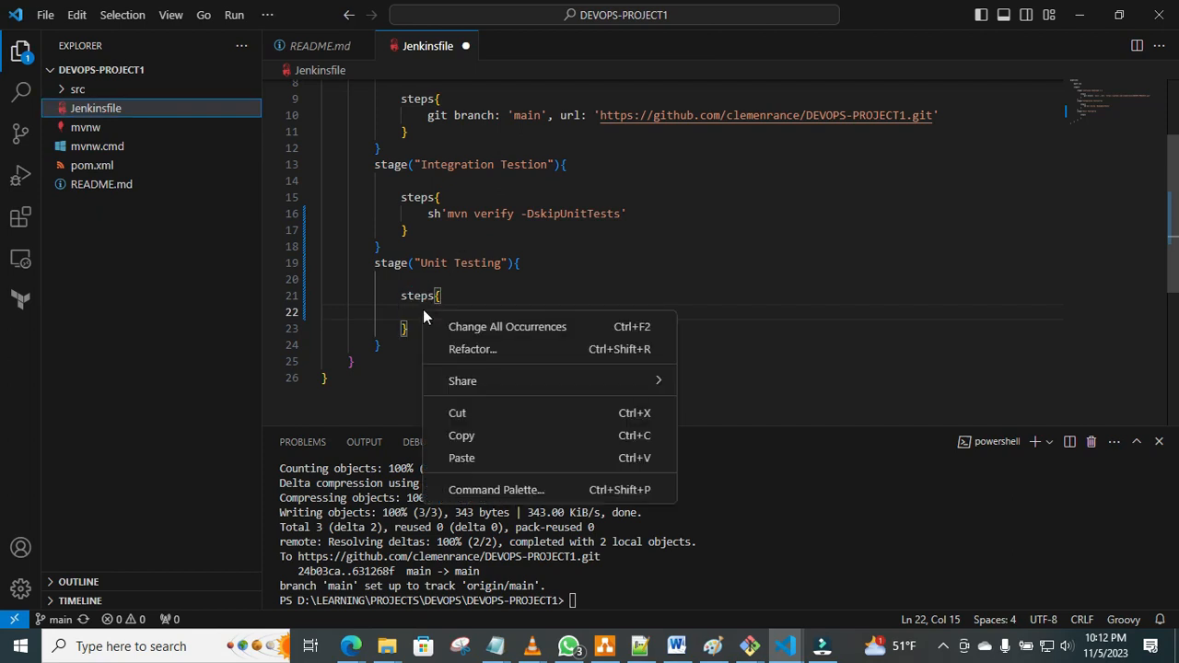
pyautogui.click(467, 457)
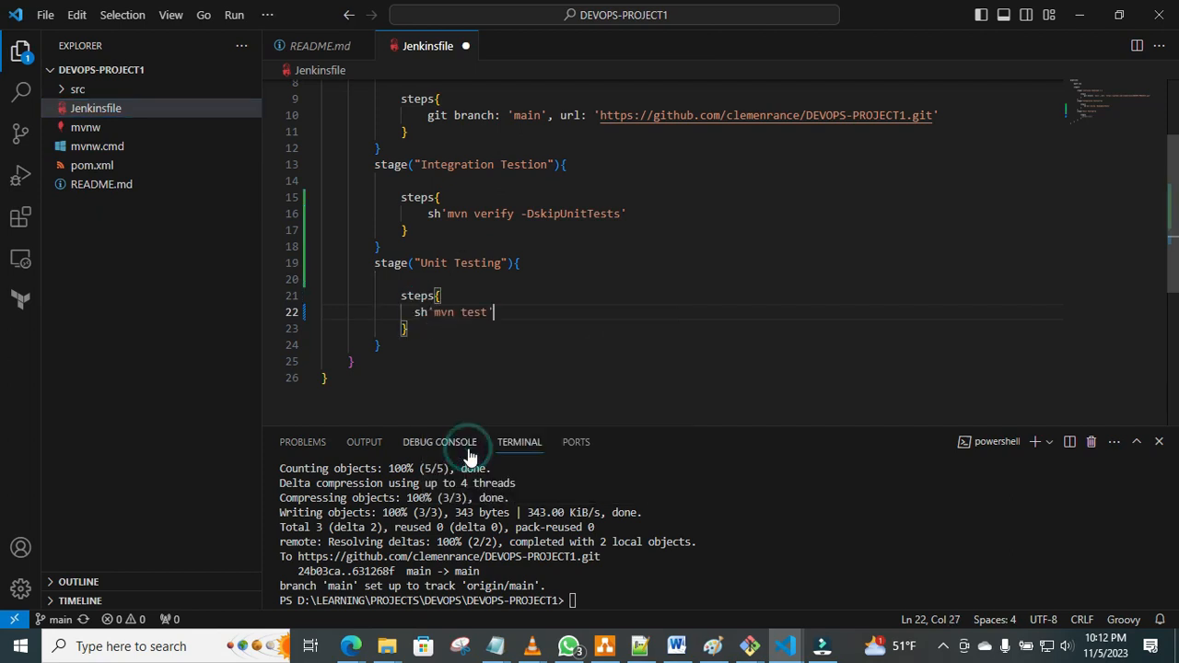
pyautogui.click(642, 257)
pyautogui.hotkey('ctrl', 's')
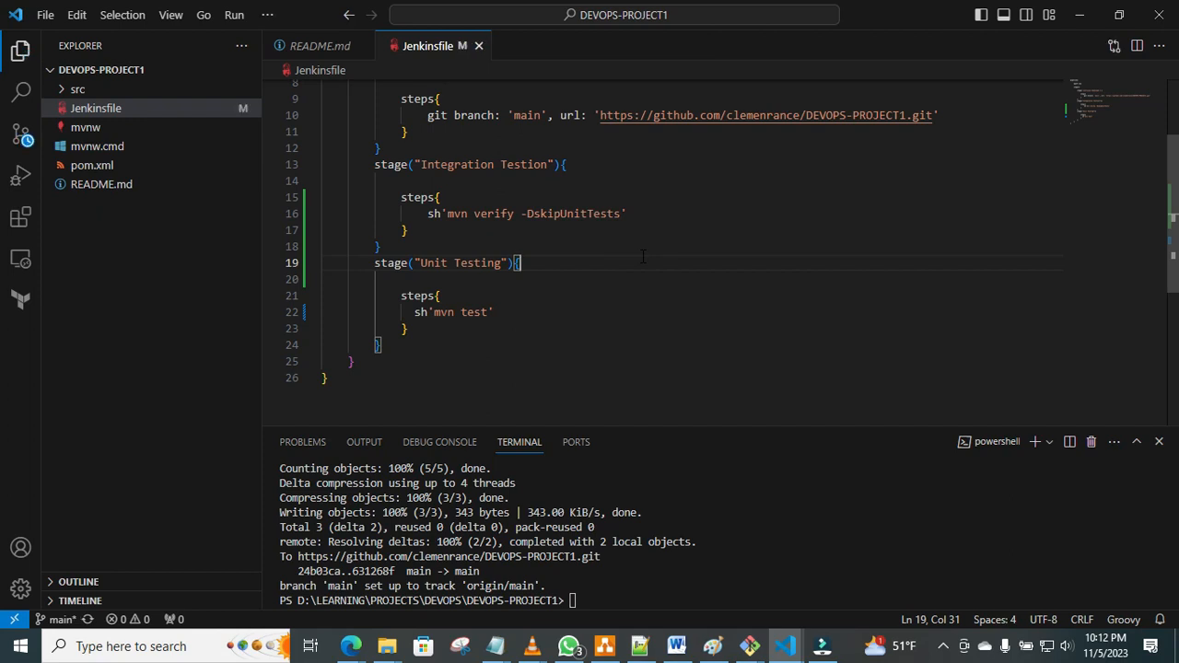
# Stage all project changes in the terminal with git add.
pyautogui.click(591, 592)
pyautogui.write('git add')
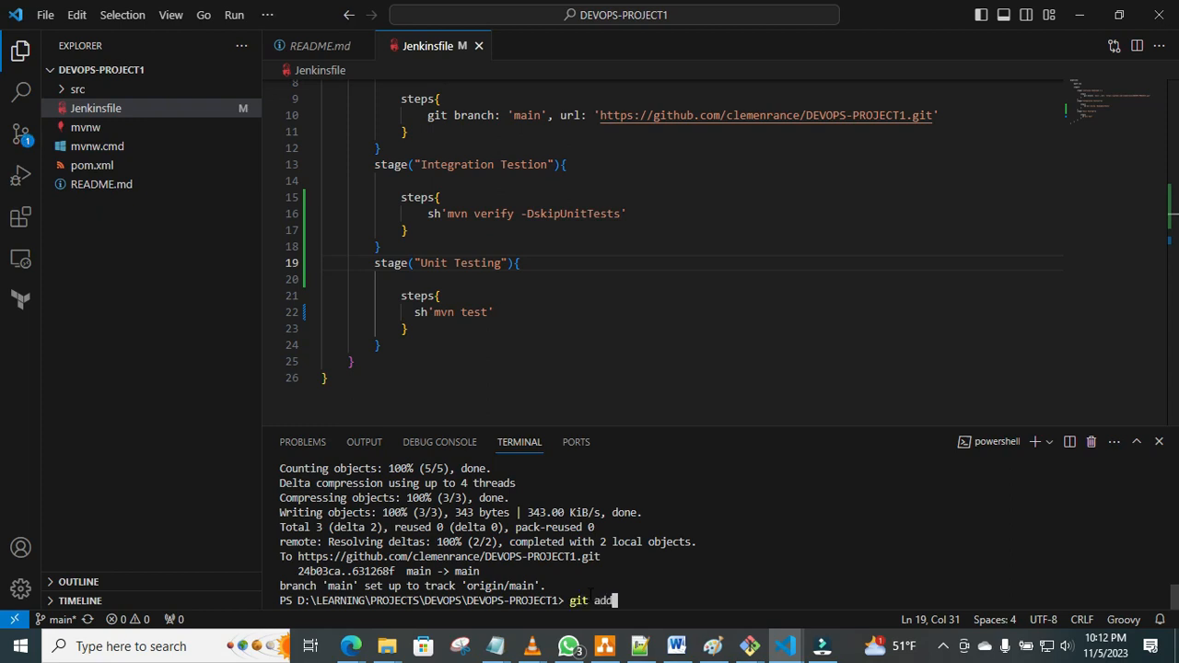
pyautogui.write(' .')
pyautogui.press('Return')
# Commit the staged changes with the message "Unit test".
pyautogui.write('git')
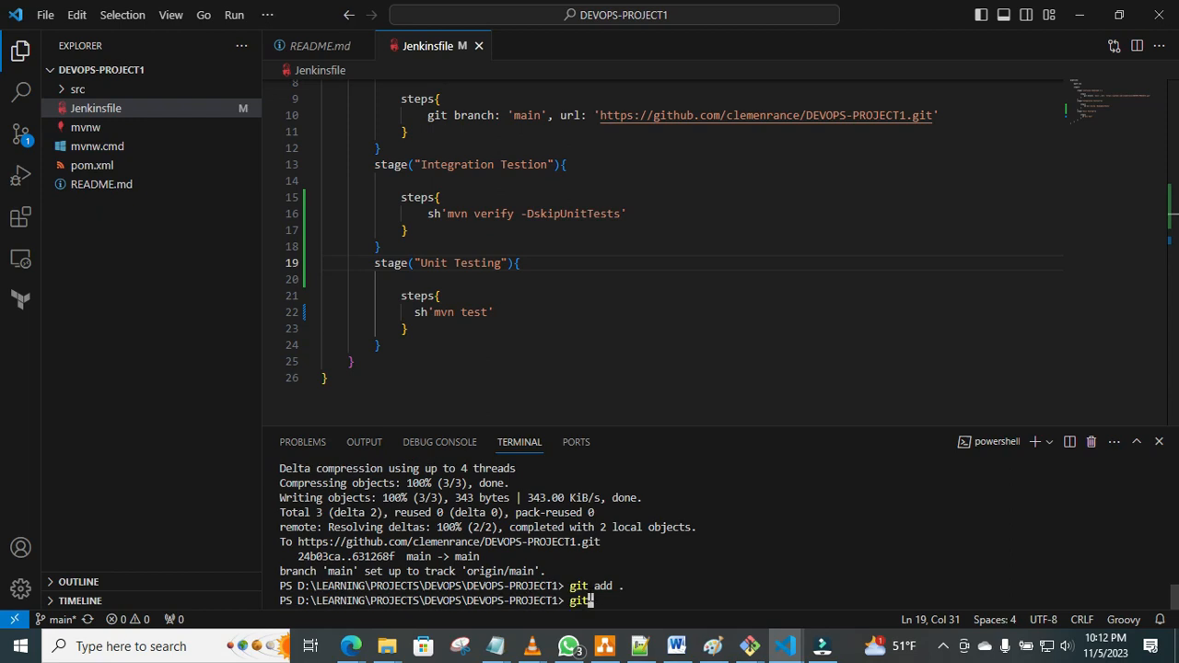
pyautogui.write(' commit ')
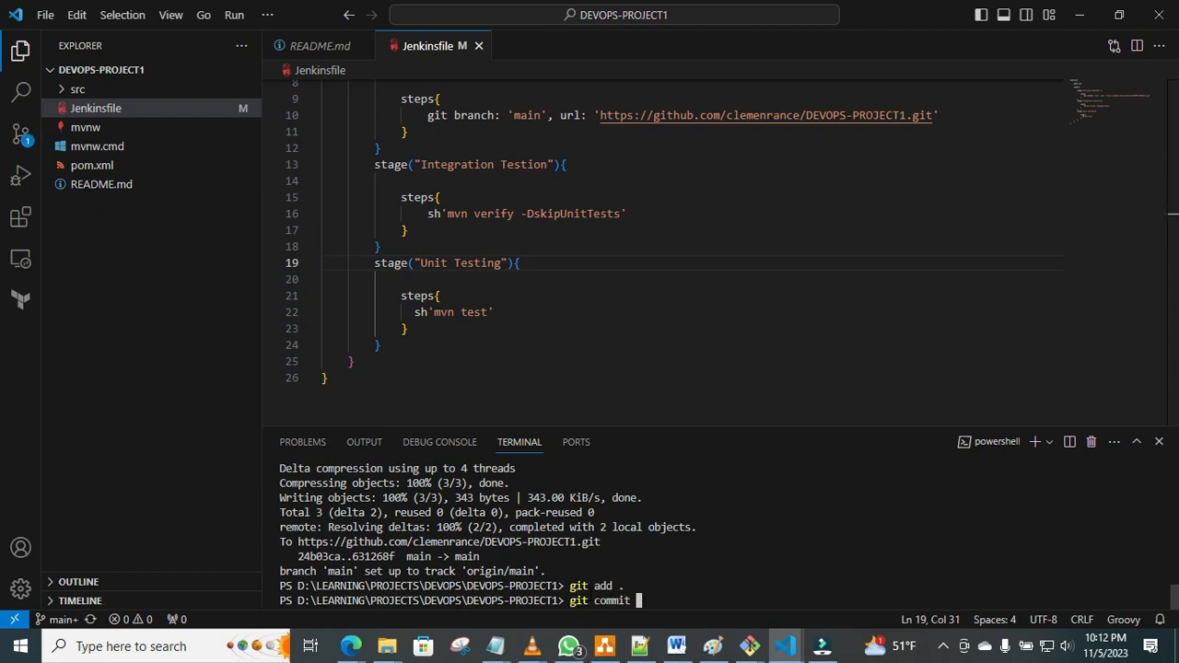
pyautogui.write('-m ')
pyautogui.write('Unit test')
pyautogui.press('Left')
pyautogui.press('Left')
pyautogui.press('Left')
pyautogui.press('Left')
pyautogui.press('Left')
pyautogui.press('Left')
pyautogui.press('Left')
pyautogui.press('Left')
pyautogui.press('Left')
pyautogui.write('"')
pyautogui.press('Right')
pyautogui.press('Right')
pyautogui.press('Right')
pyautogui.press('Right')
pyautogui.press('Right')
pyautogui.press('Right')
pyautogui.press('Right')
pyautogui.press('Right')
pyautogui.press('Right')
pyautogui.write('"')
pyautogui.press('Return')
# Push the commit to GitHub with git push -u origin main.
pyautogui.write('git pus')
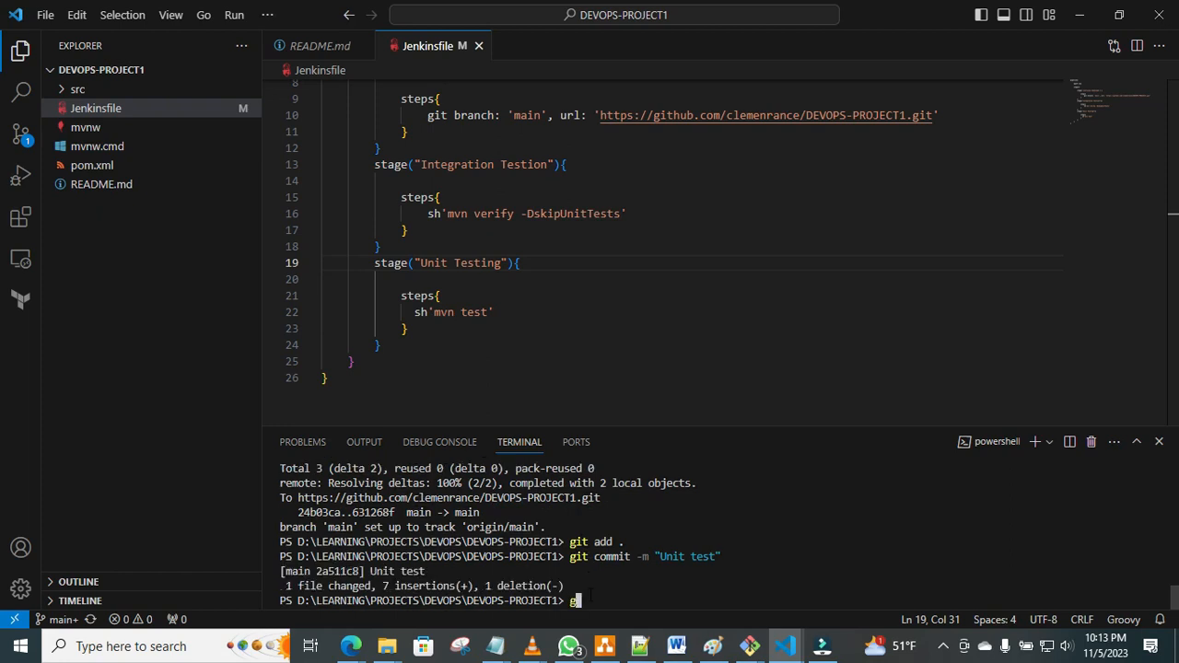
pyautogui.write('h ')
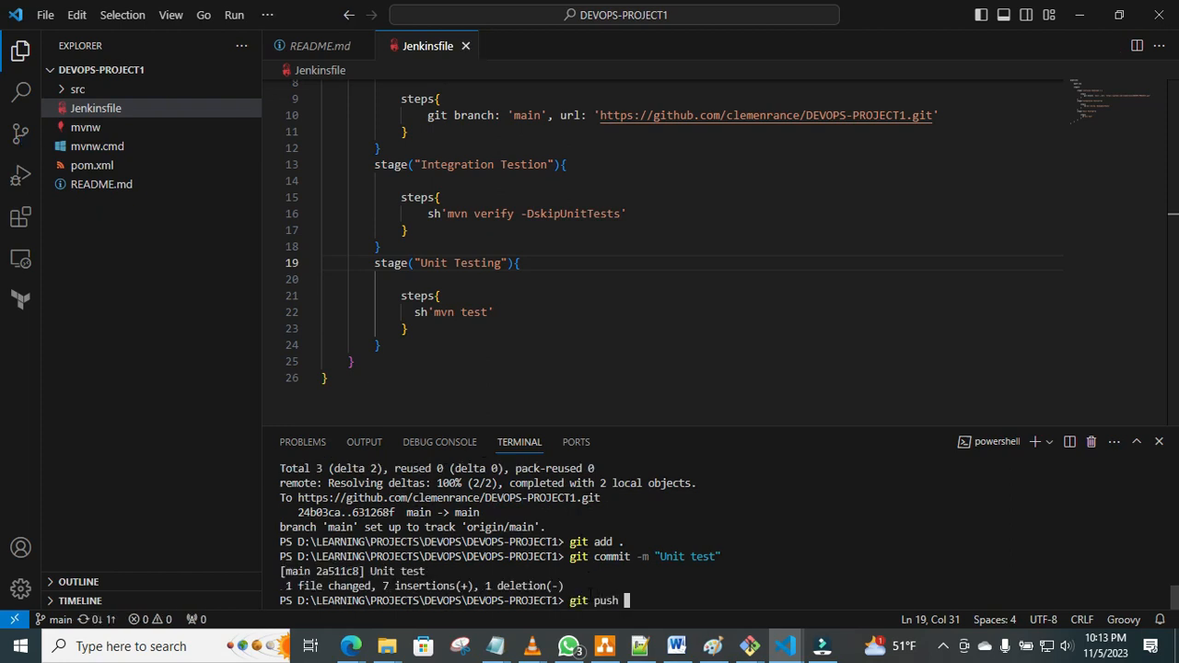
pyautogui.write('-u originm')
pyautogui.press('BackSpace')
pyautogui.press('BackSpace')
pyautogui.write('main')
pyautogui.press('Return')
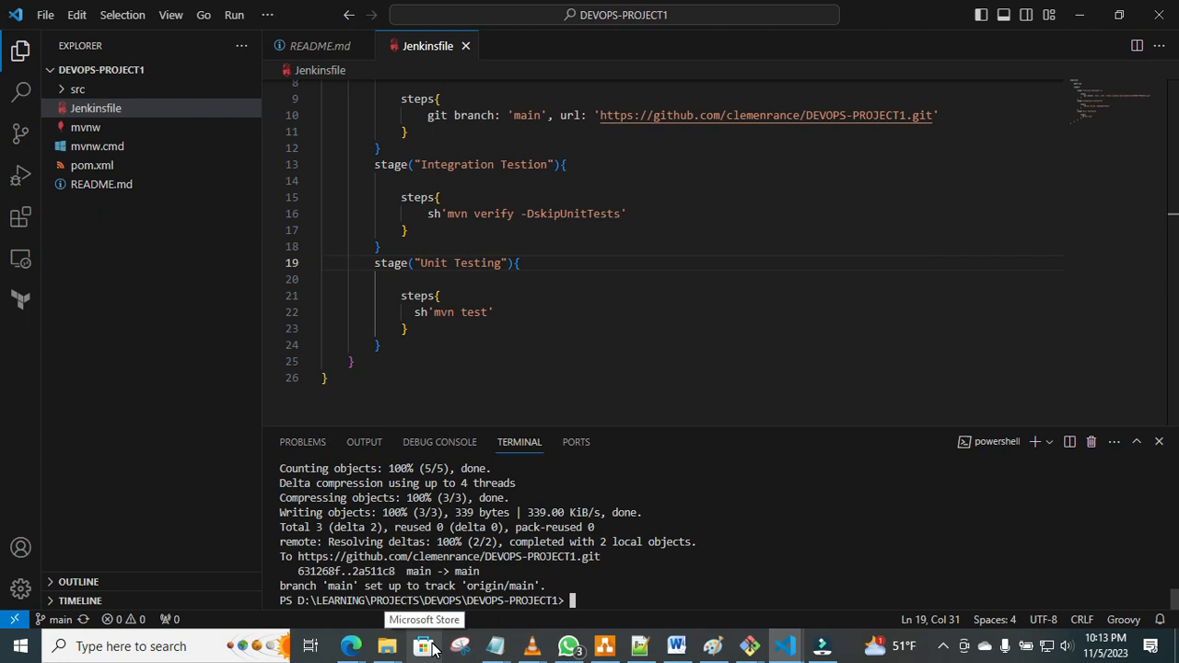
# Switch to the DEVOPS-100 Jenkins job in the Edge browser and start a build of the pushed Jenkinsfile.
pyautogui.moveTo(352, 647)
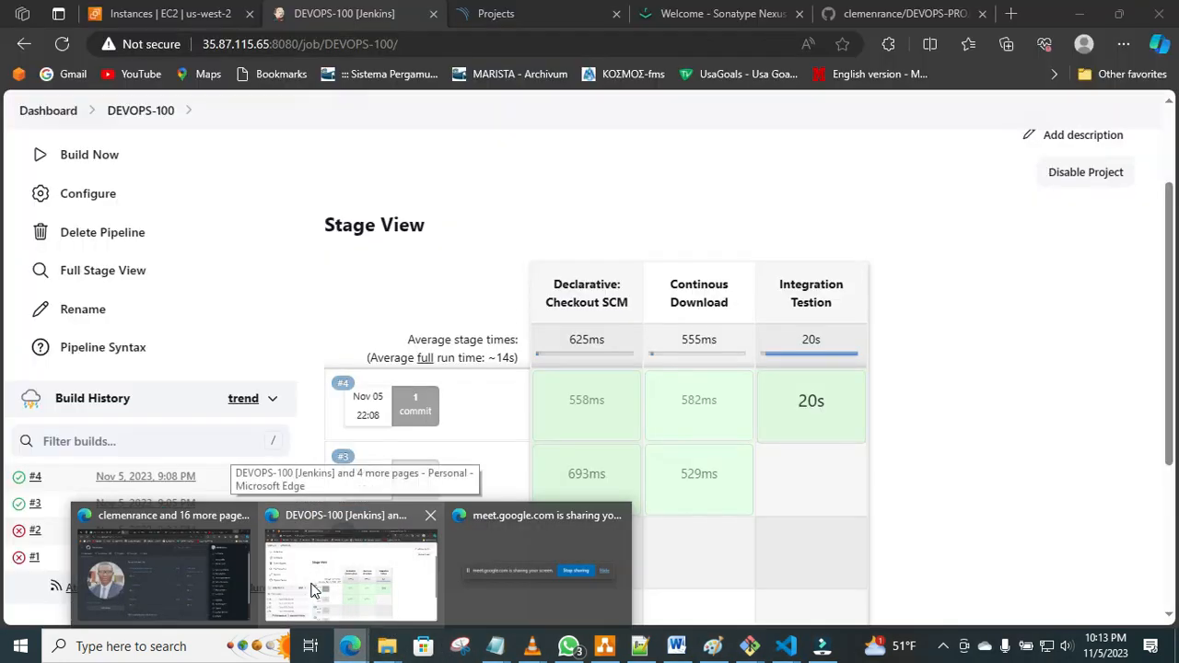
pyautogui.click(312, 589)
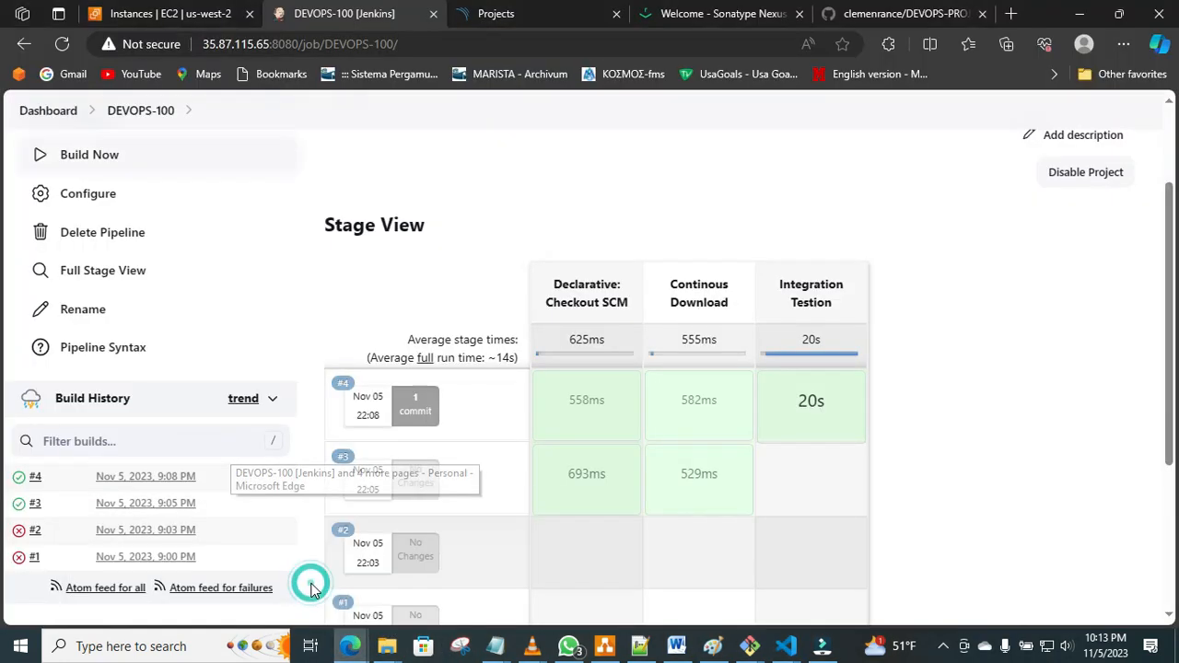
pyautogui.click(70, 152)
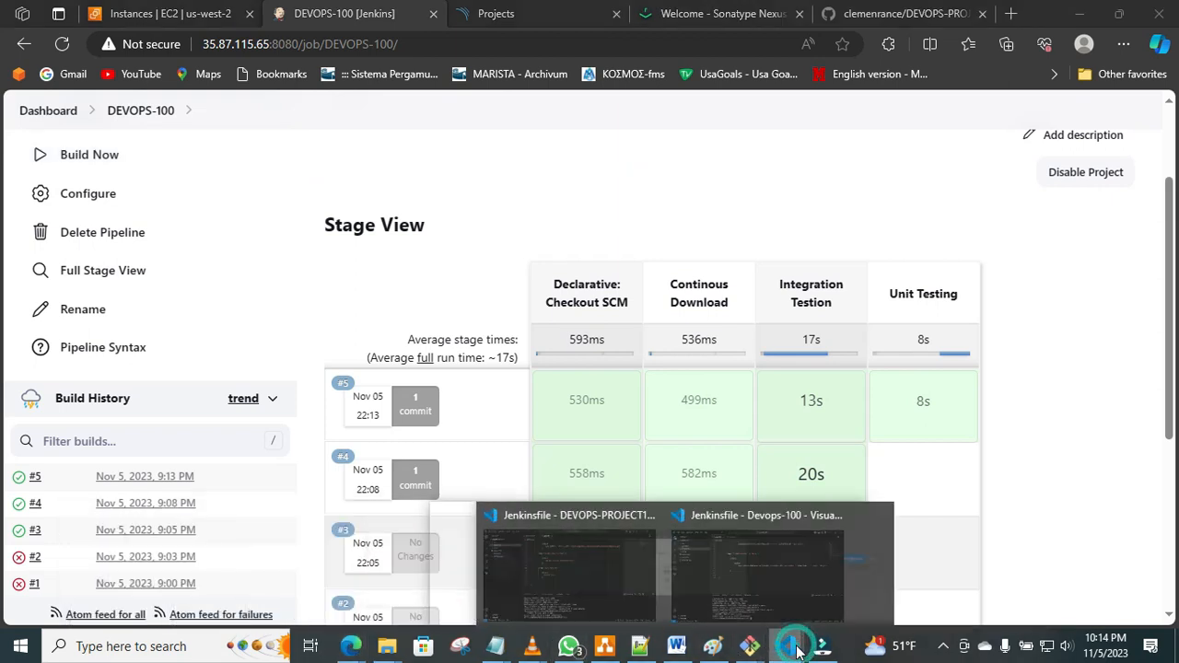
# Return to the DEVOPS-PROJECT1 window in VS Code and add a stage("Continouse Build") declaration below the "Unit Testing" stage.
pyautogui.click(708, 559)
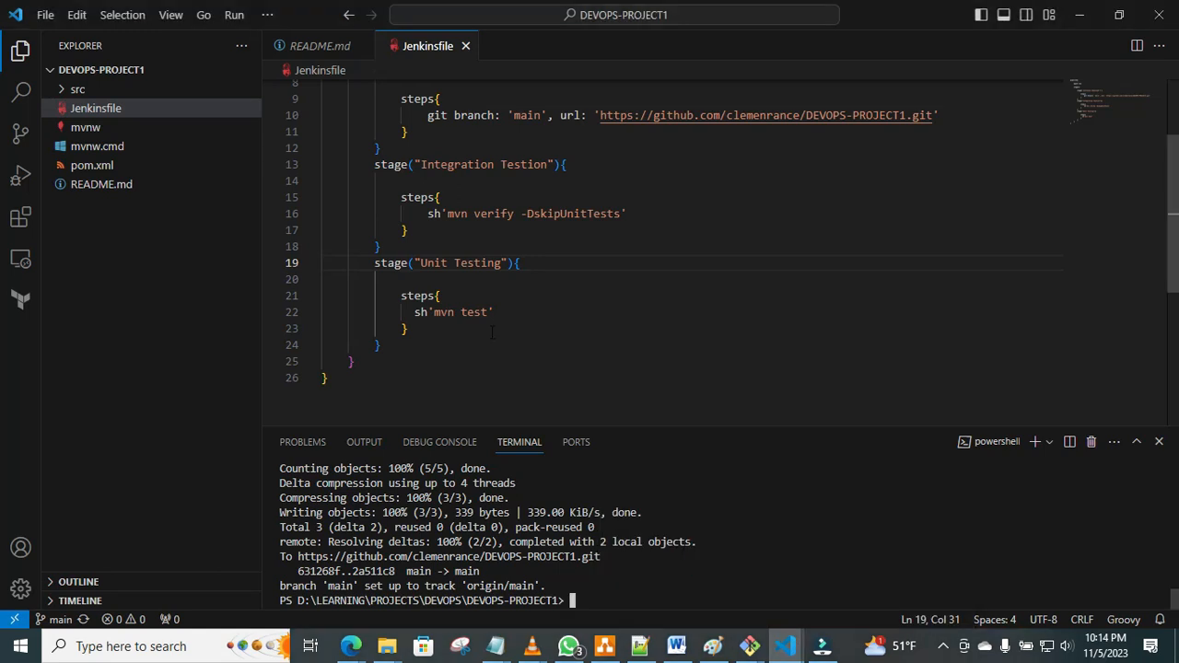
pyautogui.click(431, 347)
pyautogui.press('Return')
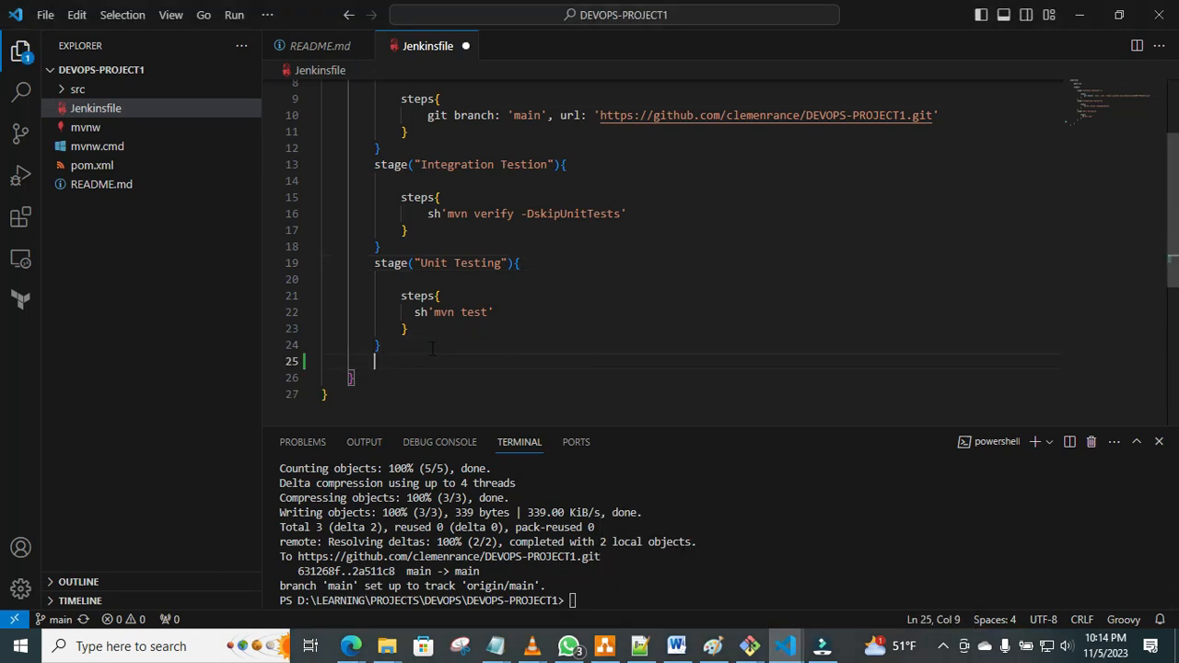
pyautogui.write('sta')
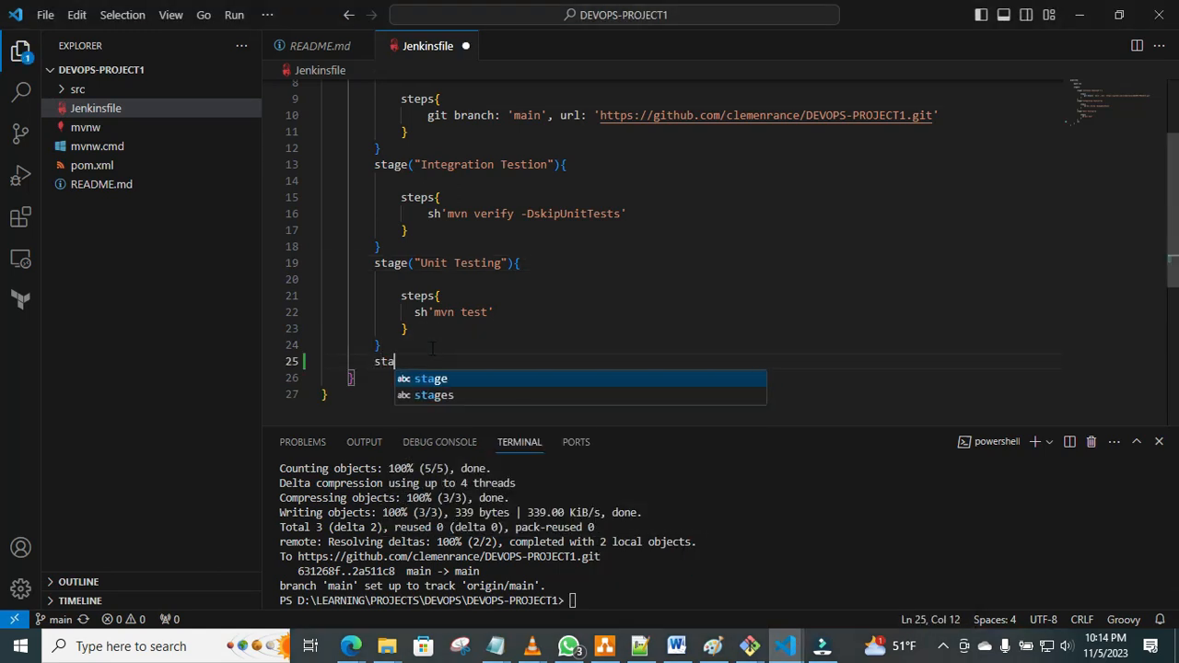
pyautogui.write('ge(')
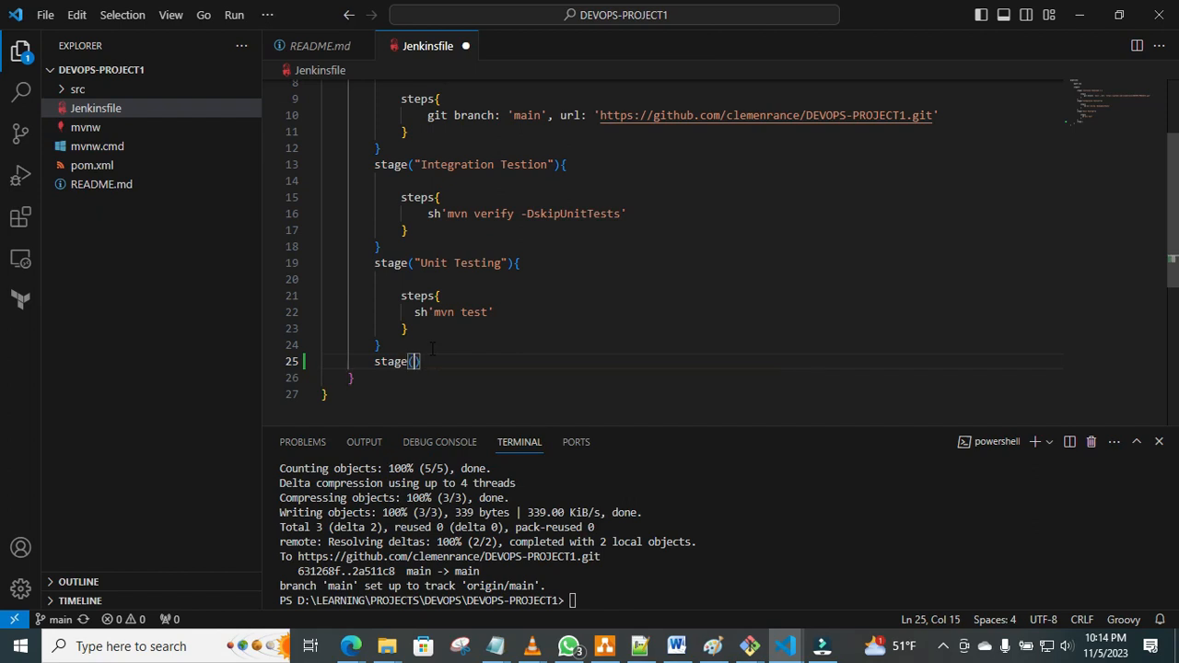
pyautogui.write('"Continu')
pyautogui.write('use V')
pyautogui.press('BackSpace')
pyautogui.write('Build')
pyautogui.click(561, 364)
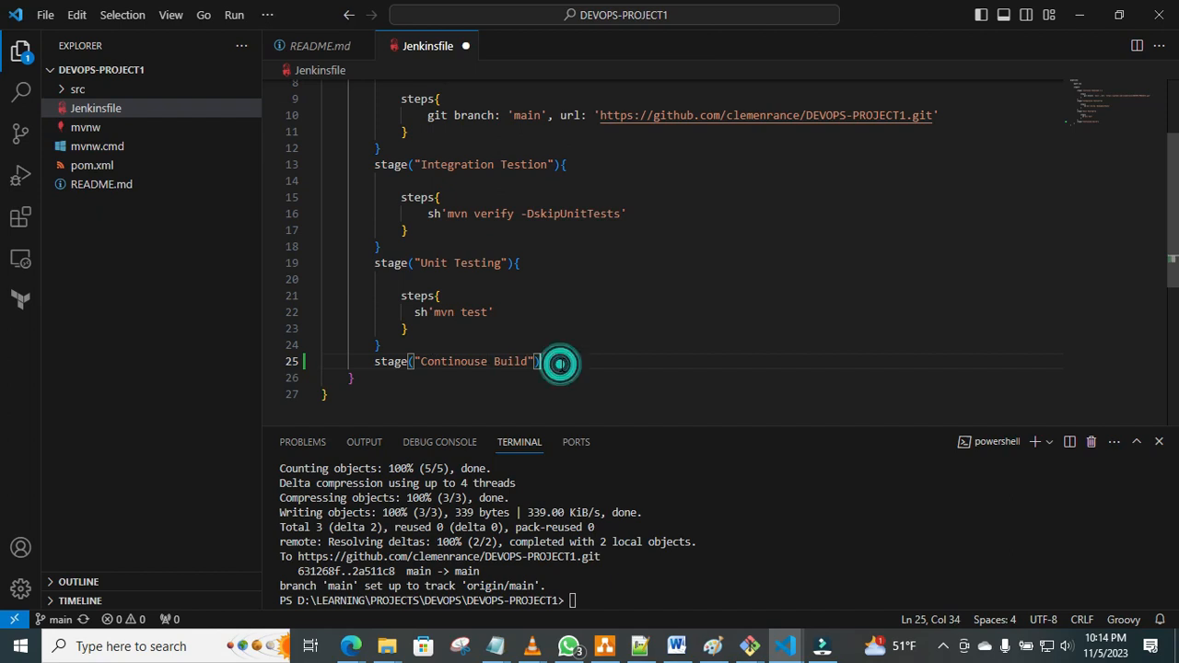
# Give the "Continouse Build" stage a braced body containing an empty steps{} block.
pyautogui.write('{')
pyautogui.press('Return')
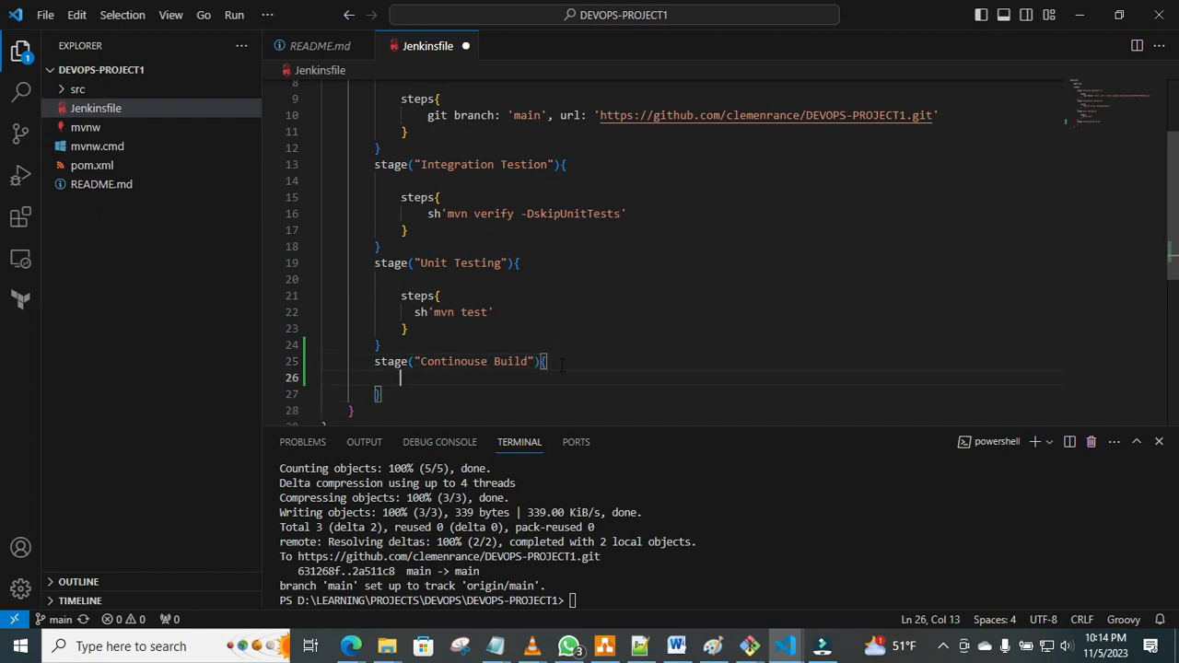
pyautogui.press('Return')
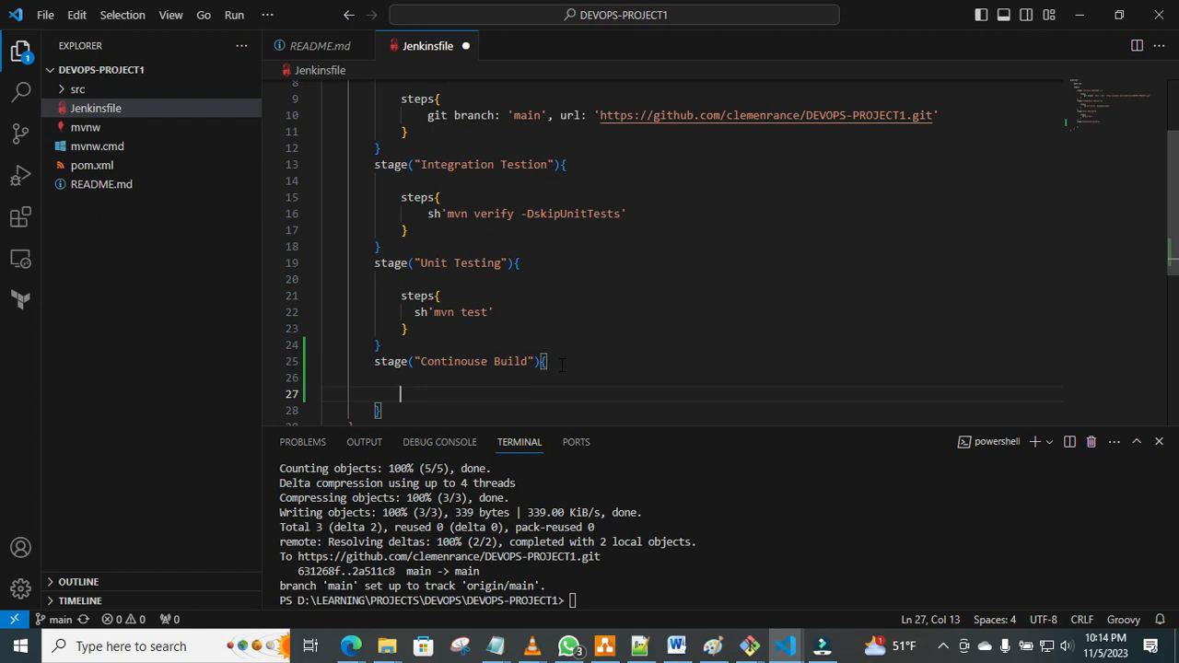
pyautogui.write('steps')
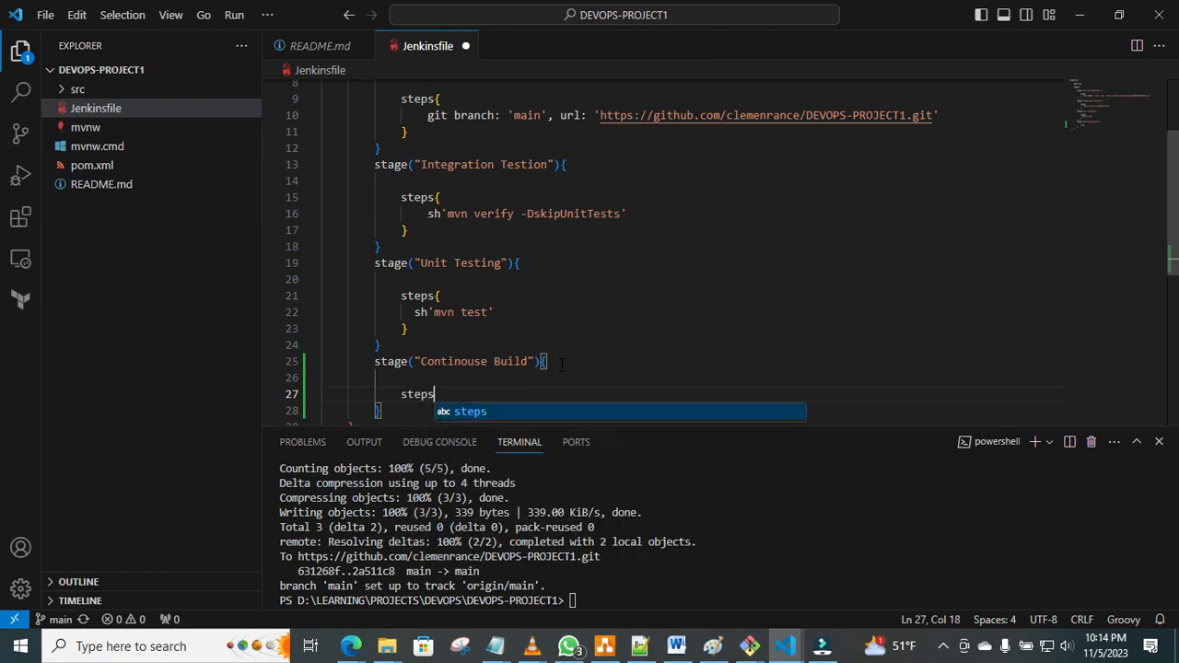
pyautogui.write('{')
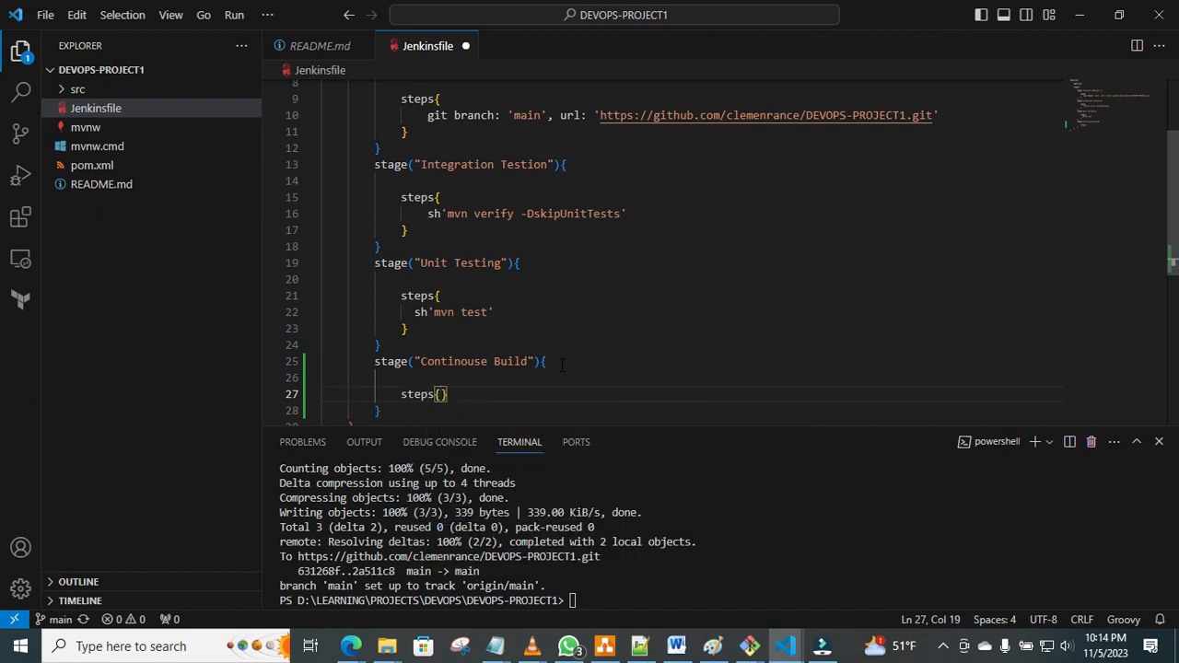
pyautogui.press('Return')
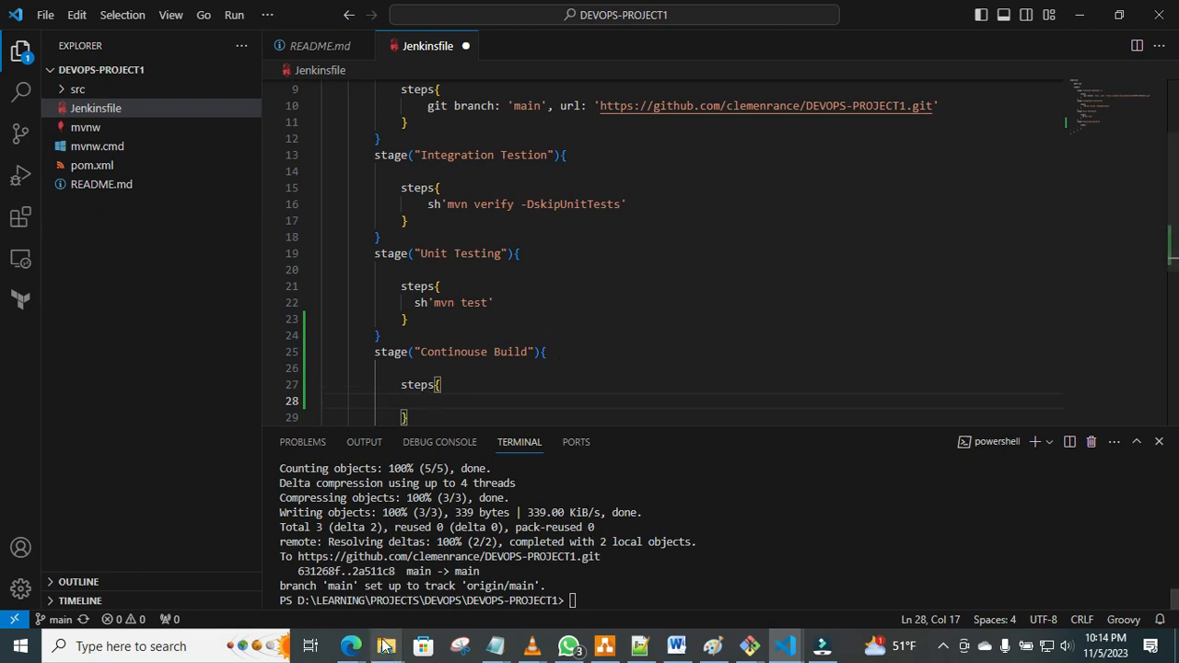
# Switch to the untitled Notepad notes and copy the CONTINOUS BUILD command sh'mvn clean install'.
pyautogui.moveTo(495, 652)
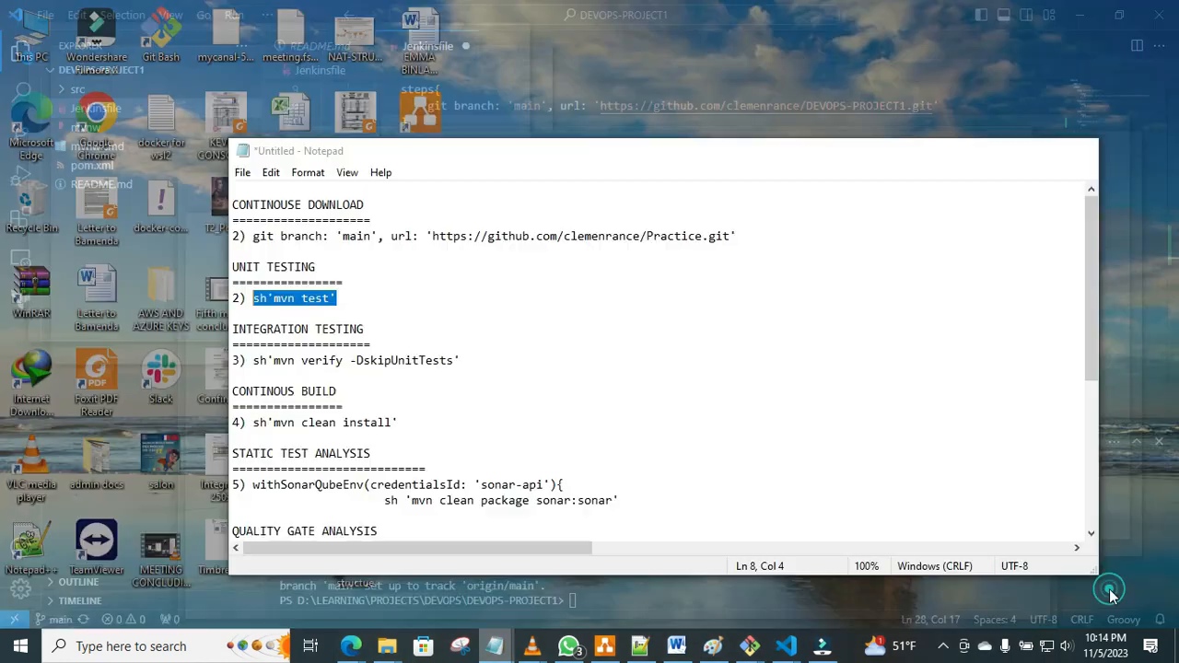
pyautogui.click(1111, 584)
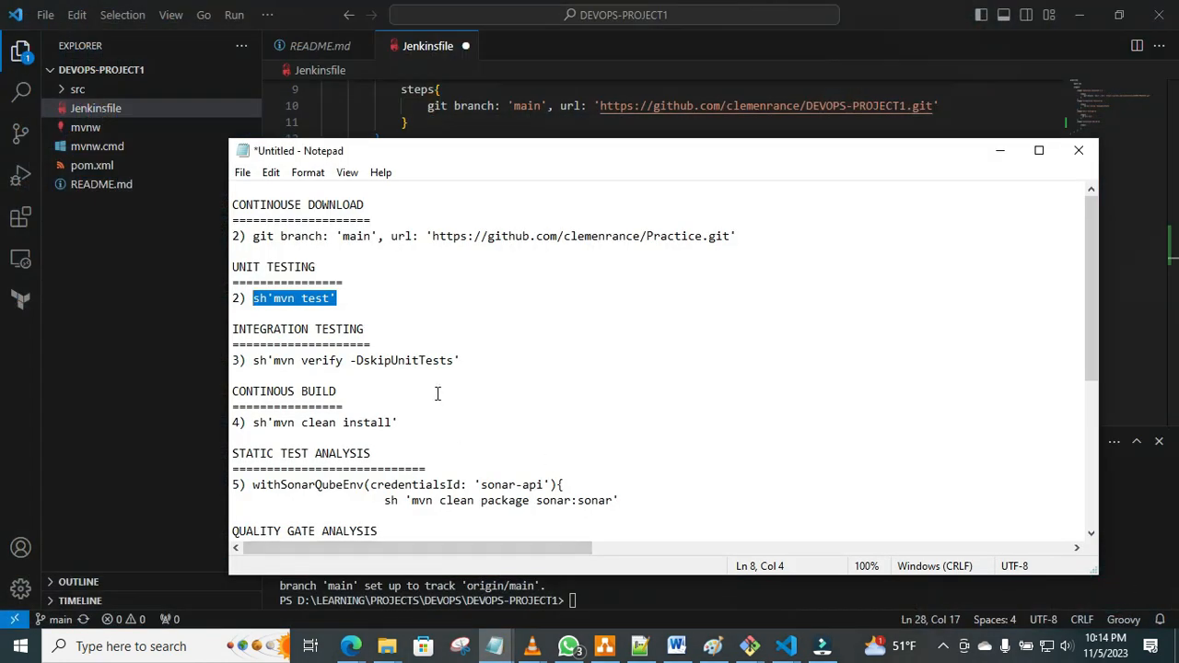
pyautogui.moveTo(400, 422); pyautogui.dragTo(254, 427)
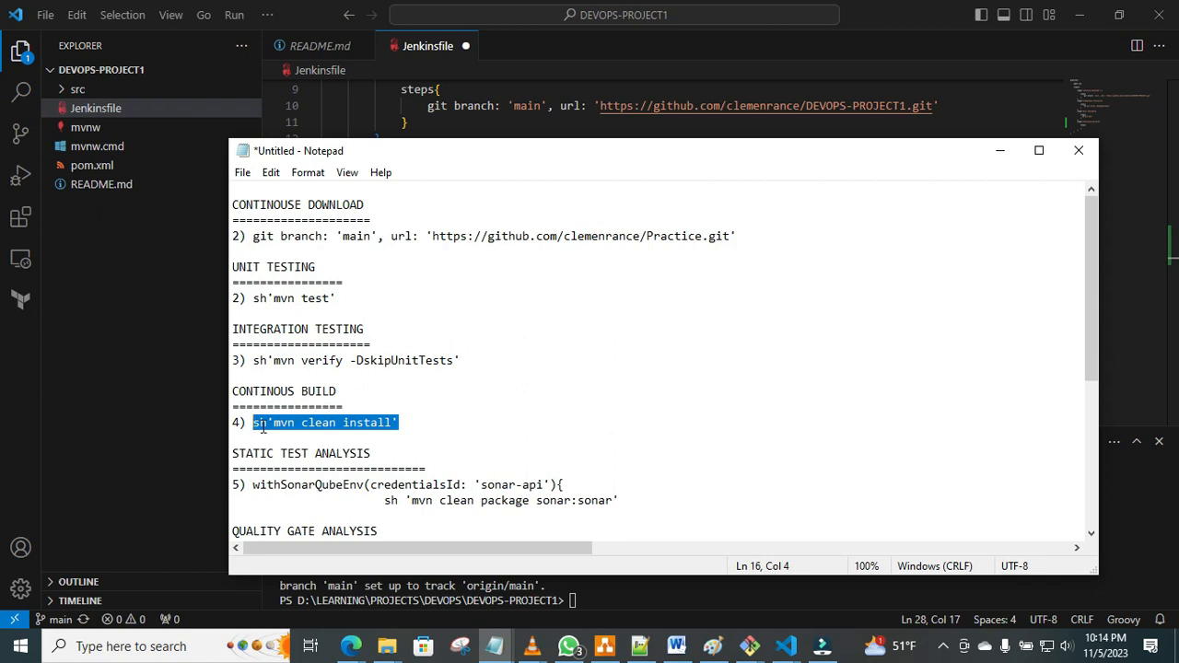
pyautogui.rightClick(263, 426)
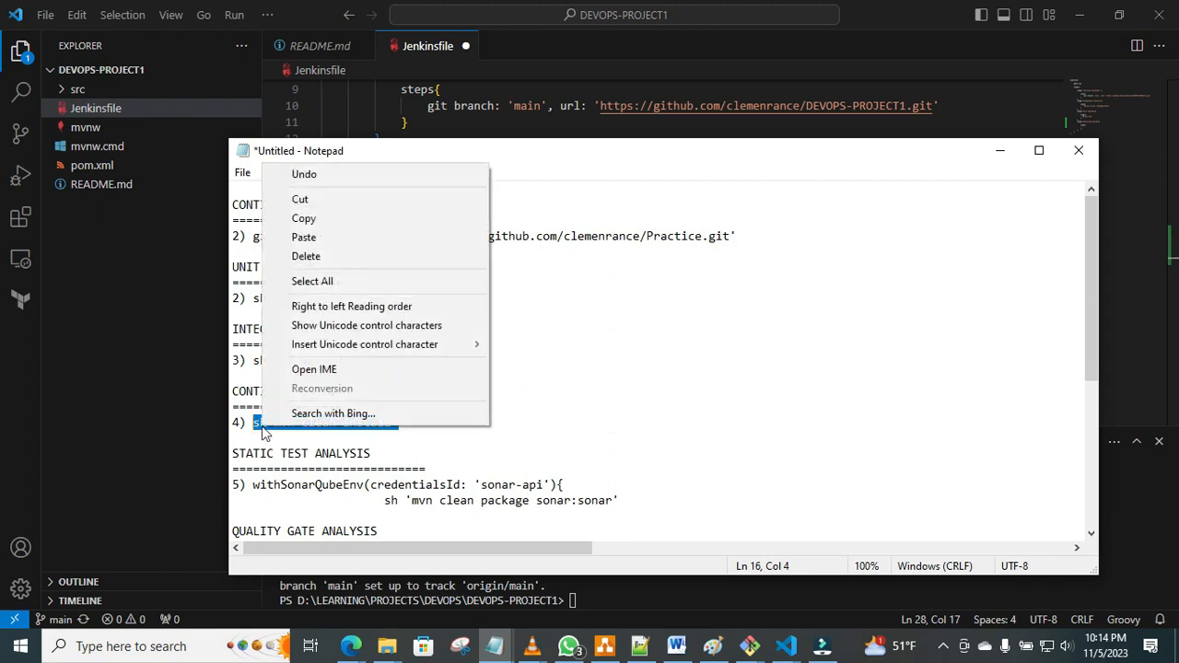
pyautogui.click(311, 221)
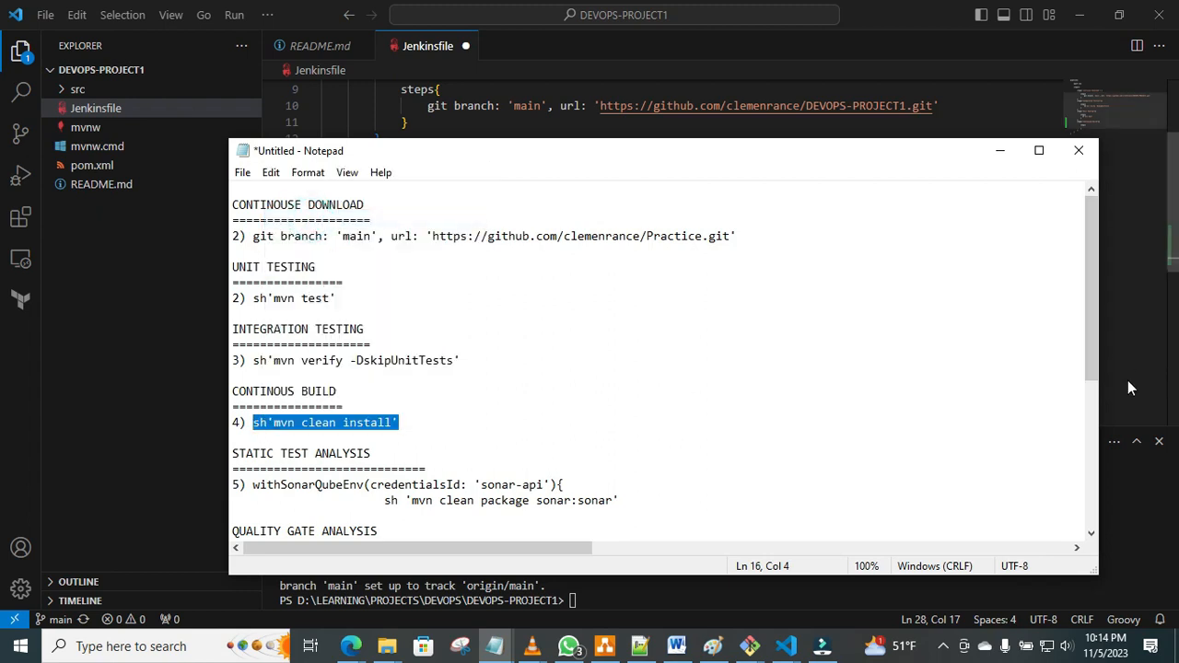
# Return to VS Code, paste sh'mvn clean install' inside the "Continouse Build" steps block and save the Jenkinsfile.
pyautogui.hotkey('alt', 'Tab')
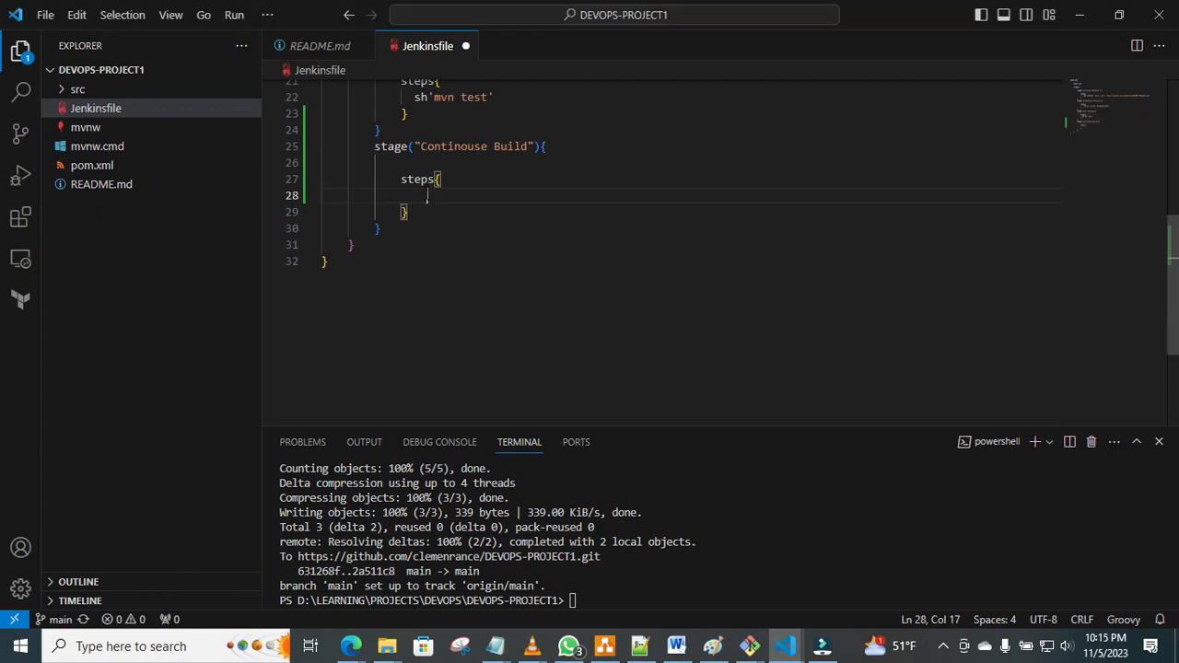
pyautogui.rightClick(427, 197)
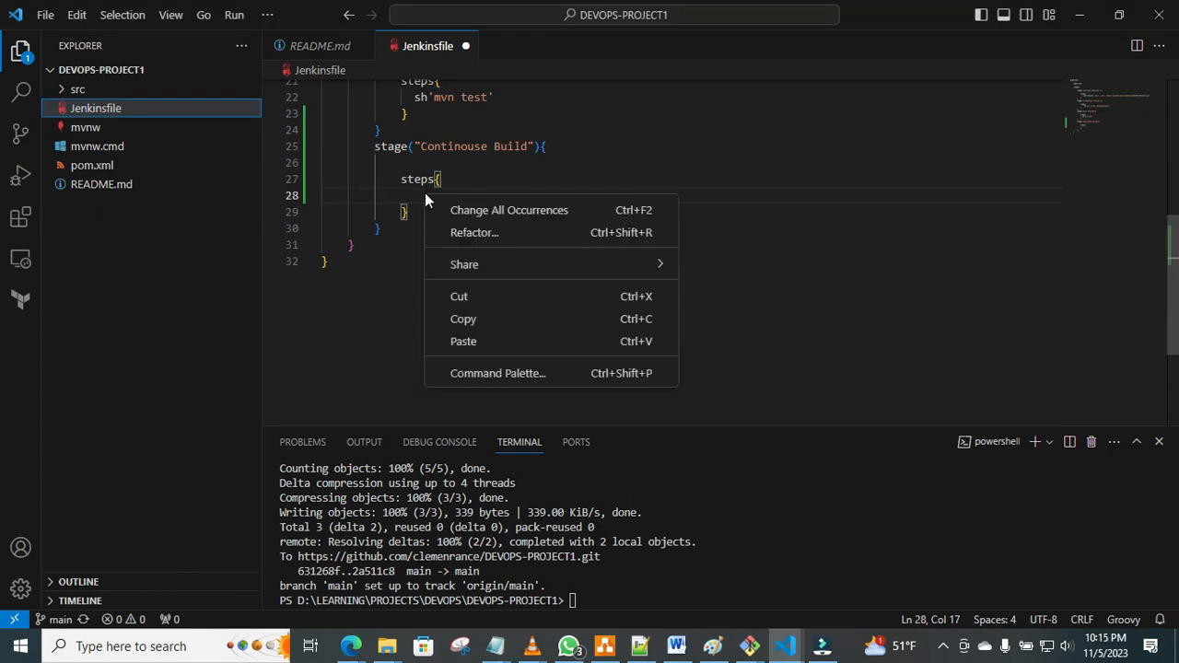
pyautogui.click(464, 340)
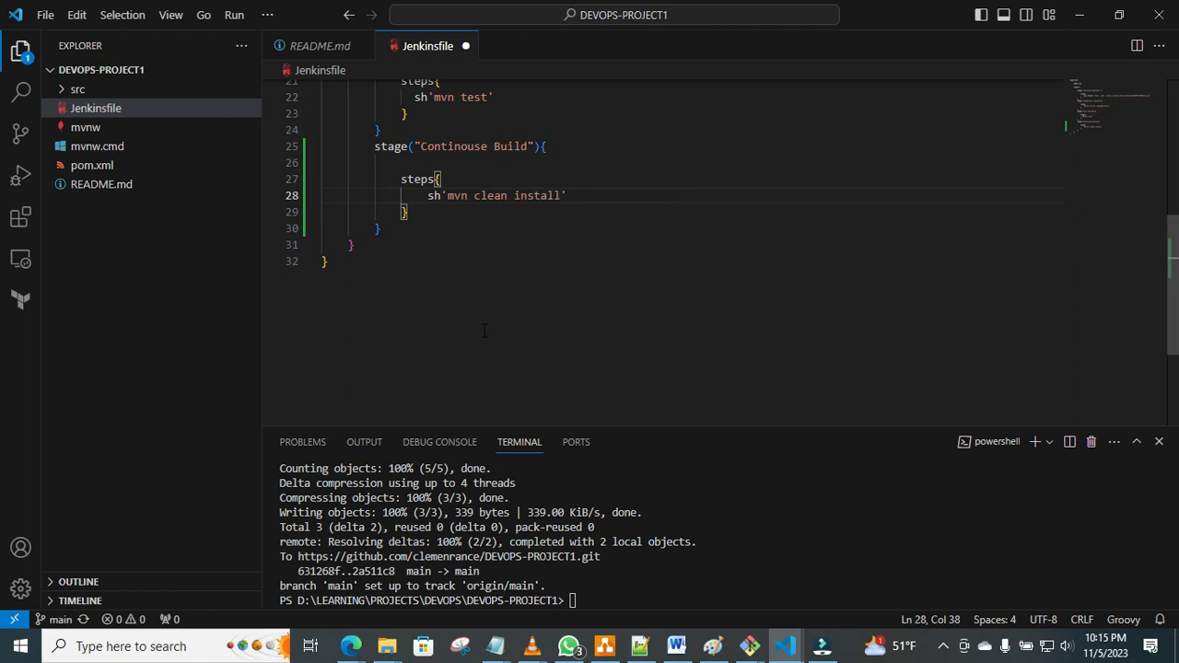
pyautogui.hotkey('ctrl', 's')
# Stage all changes in the project's terminal with git add.
pyautogui.click(584, 600)
pyautogui.write('git add')
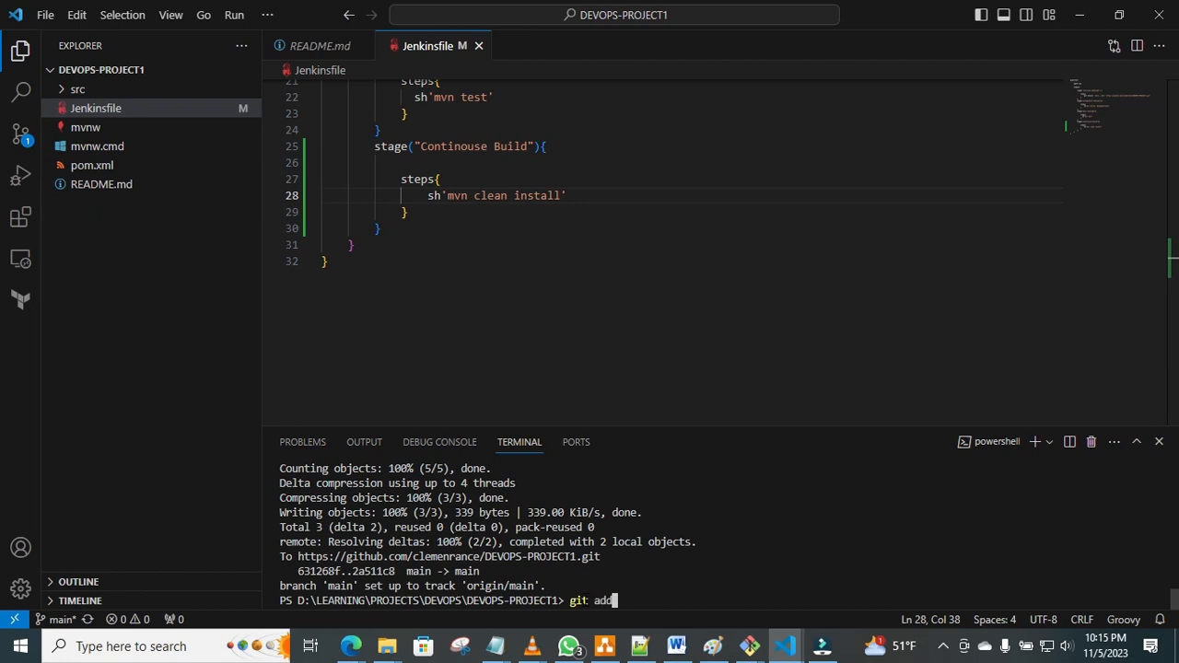
pyautogui.write(' .')
pyautogui.press('Return')
# Commit the staged Jenkinsfile change with the message "Build".
pyautogui.write('git ')
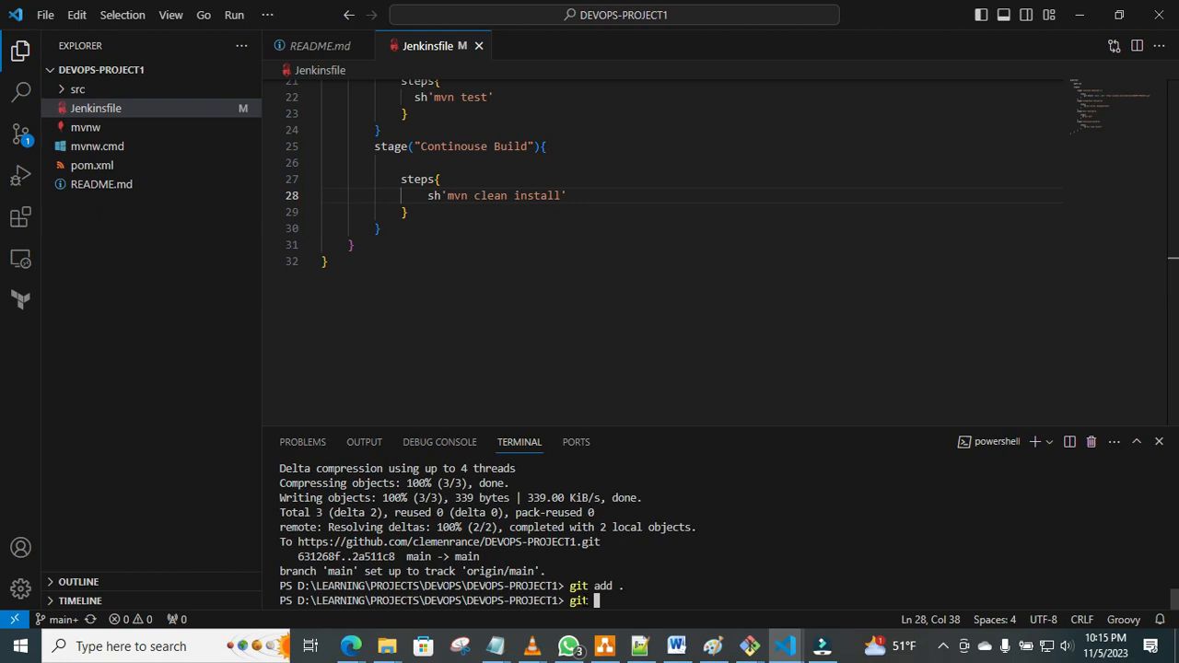
pyautogui.write('commit -')
pyautogui.write('u')
pyautogui.press('BackSpace')
pyautogui.press('BackSpace')
pyautogui.write('m "Build"')
pyautogui.press('Return')
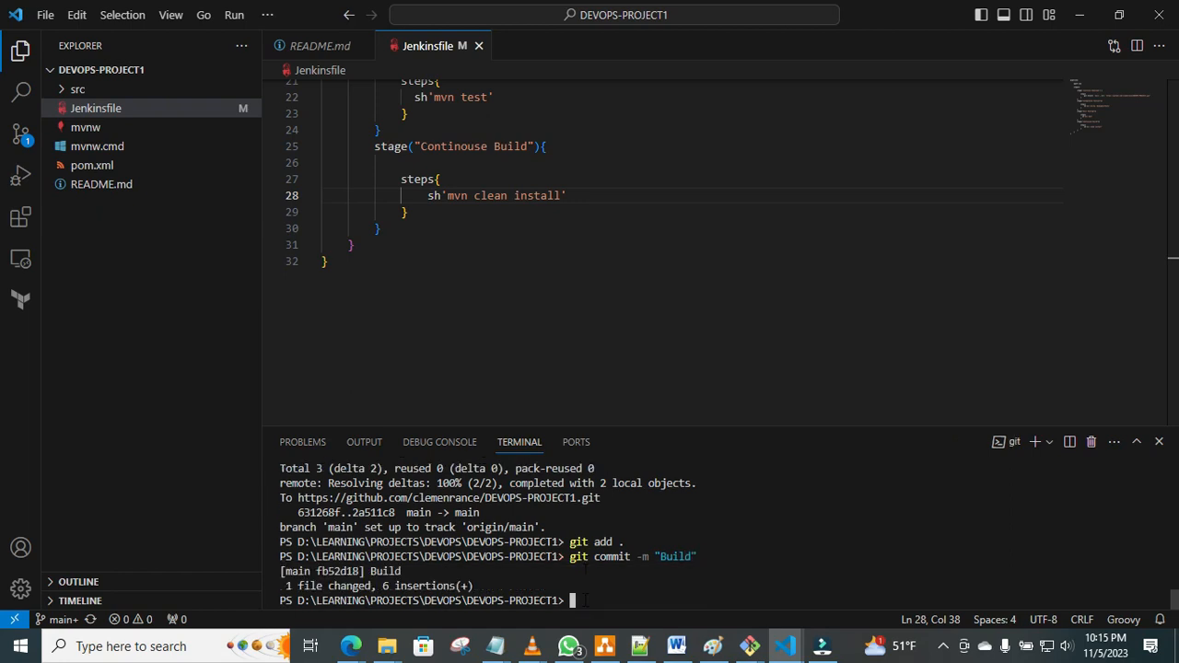
# Push the "Build" commit to GitHub with git push -u origin main.
pyautogui.write('git pushh o')
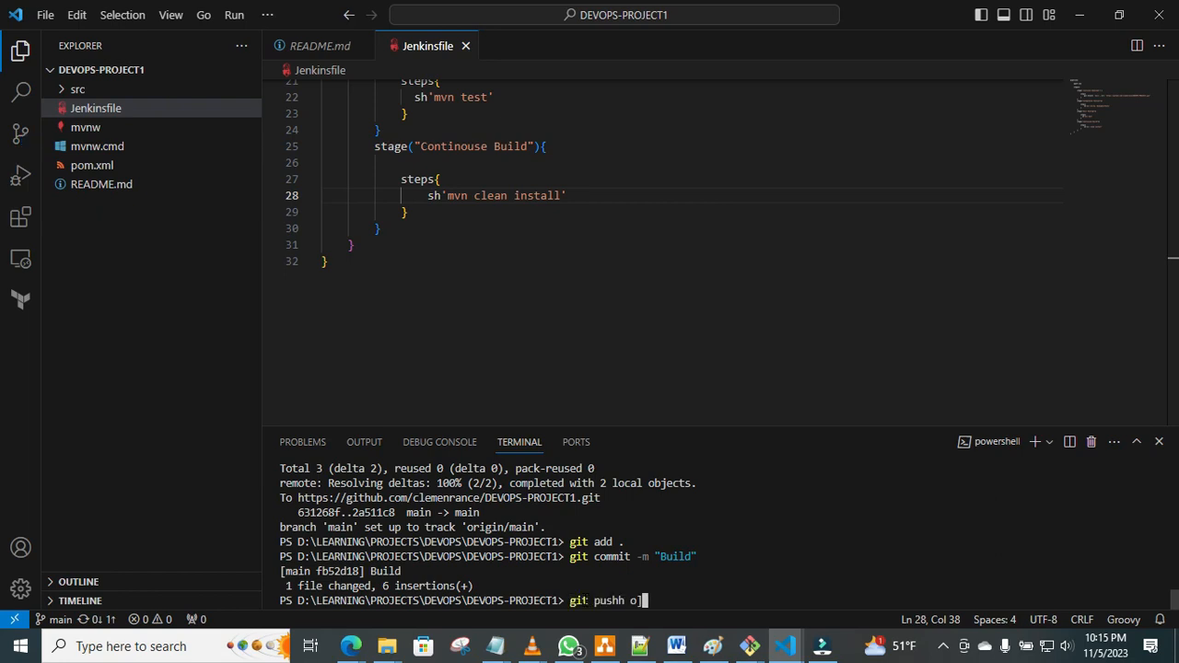
pyautogui.press('BackSpace')
pyautogui.press('BackSpace')
pyautogui.write('-u origin main')
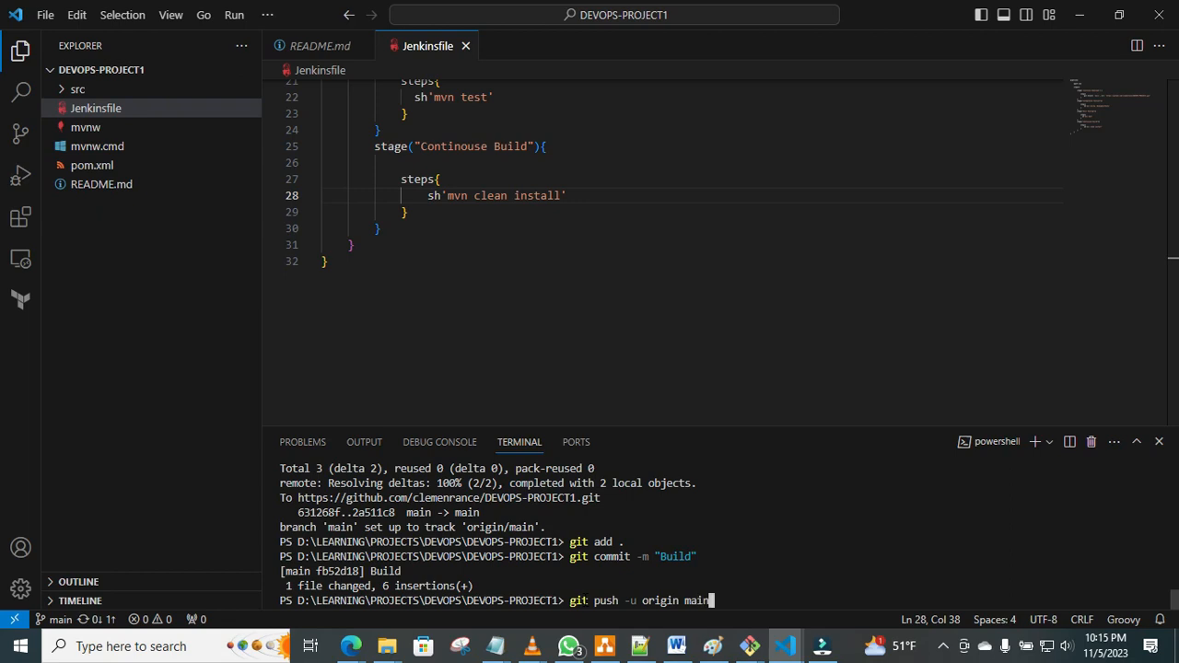
pyautogui.press('Return')
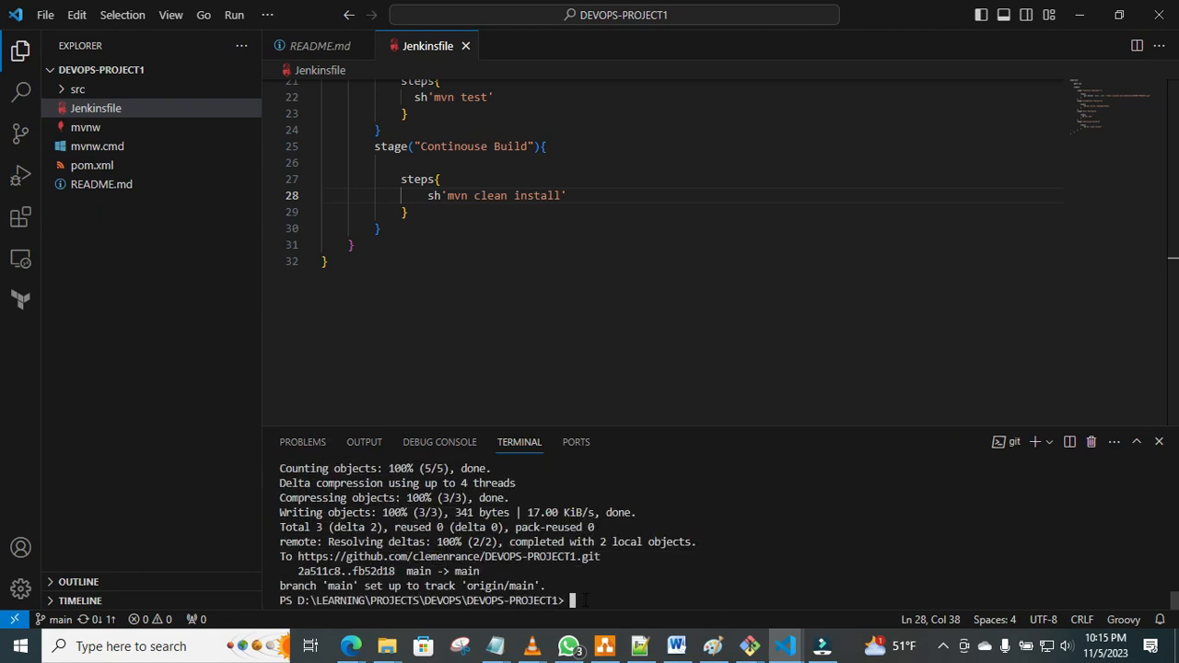
# Switch to the DEVOPS-100 Jenkins job in Edge and start a build that includes the "Continouse Build" stage.
pyautogui.moveTo(350, 645)
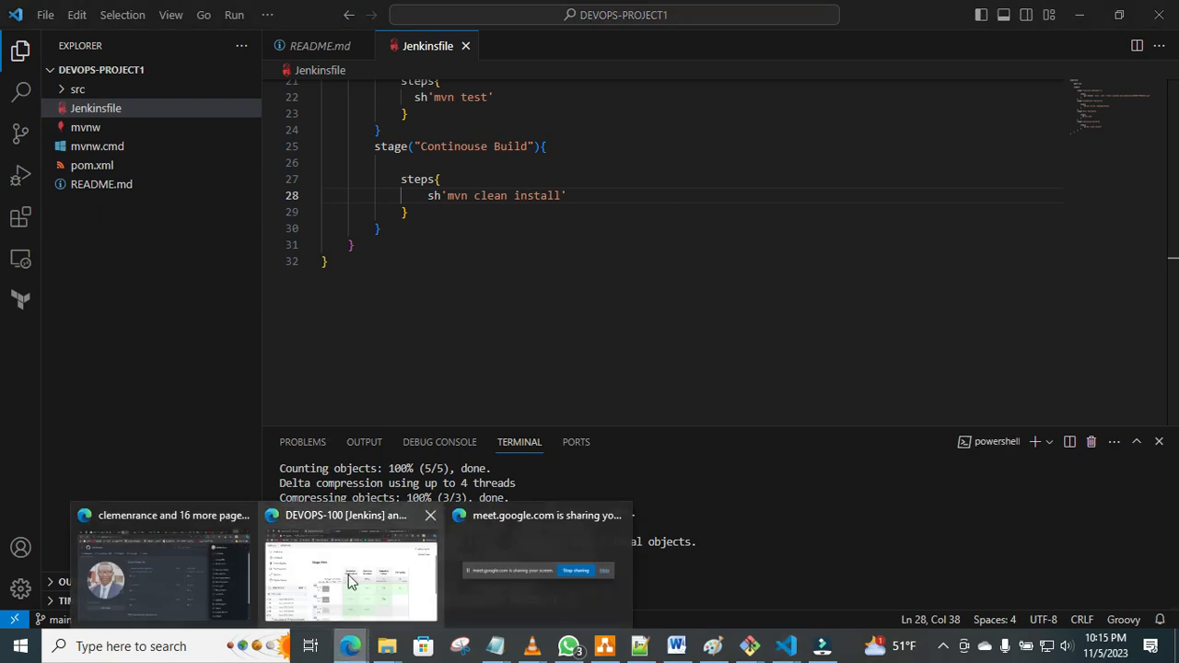
pyautogui.click(348, 574)
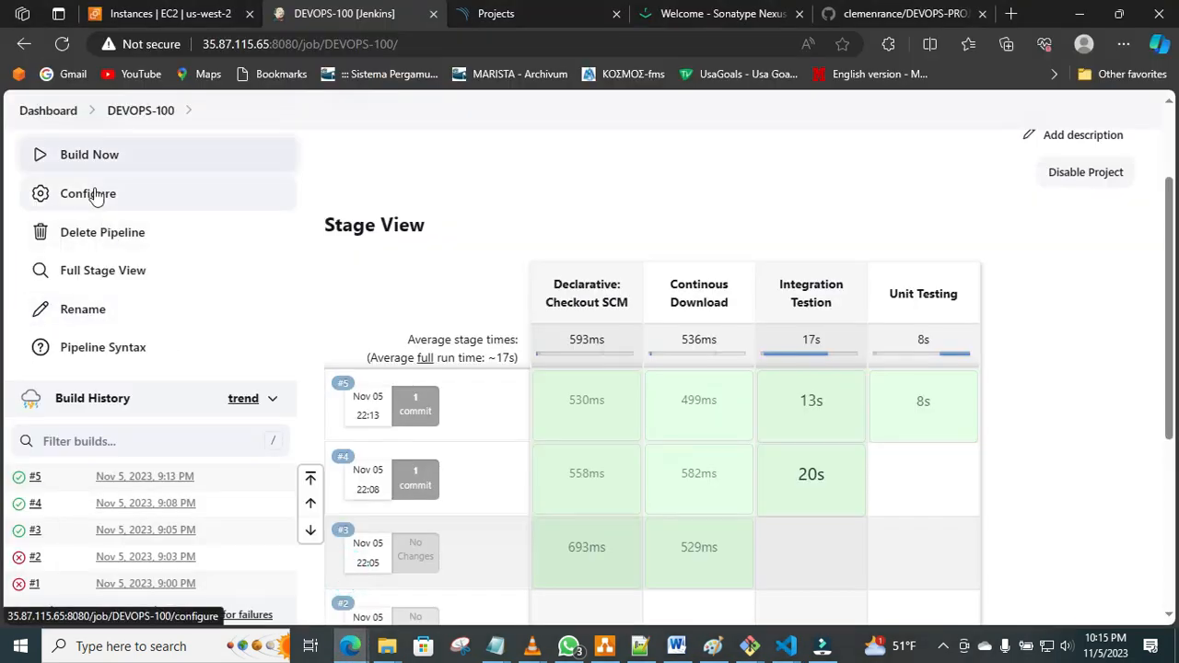
pyautogui.click(82, 158)
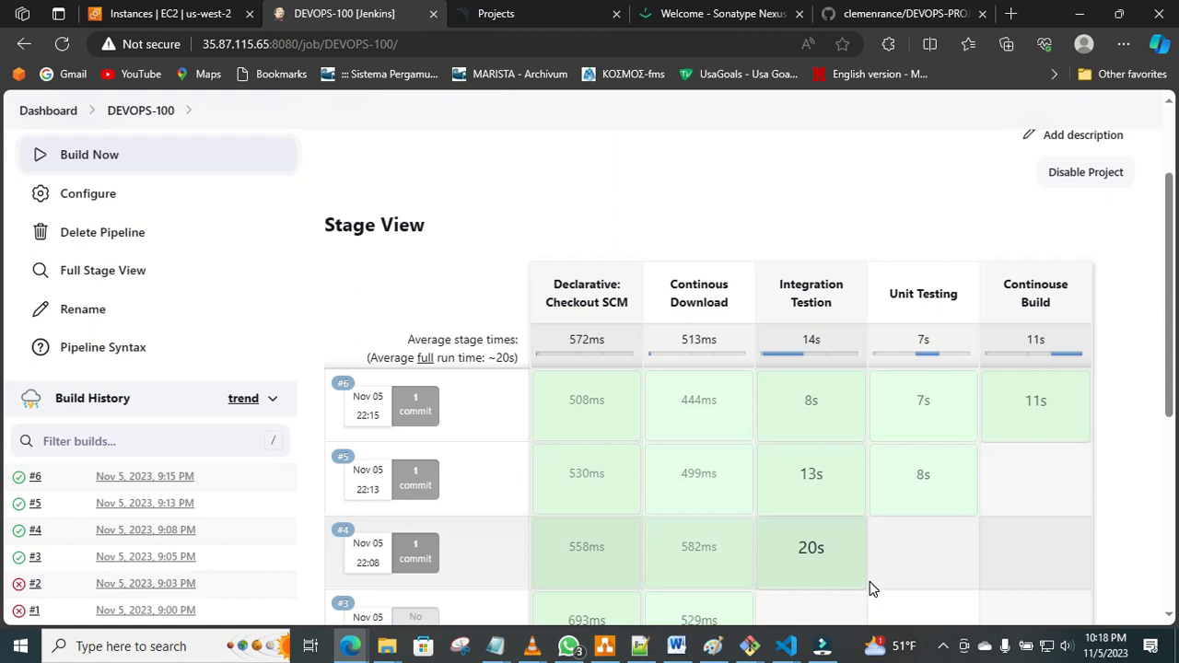
pyautogui.moveTo(862, 588)
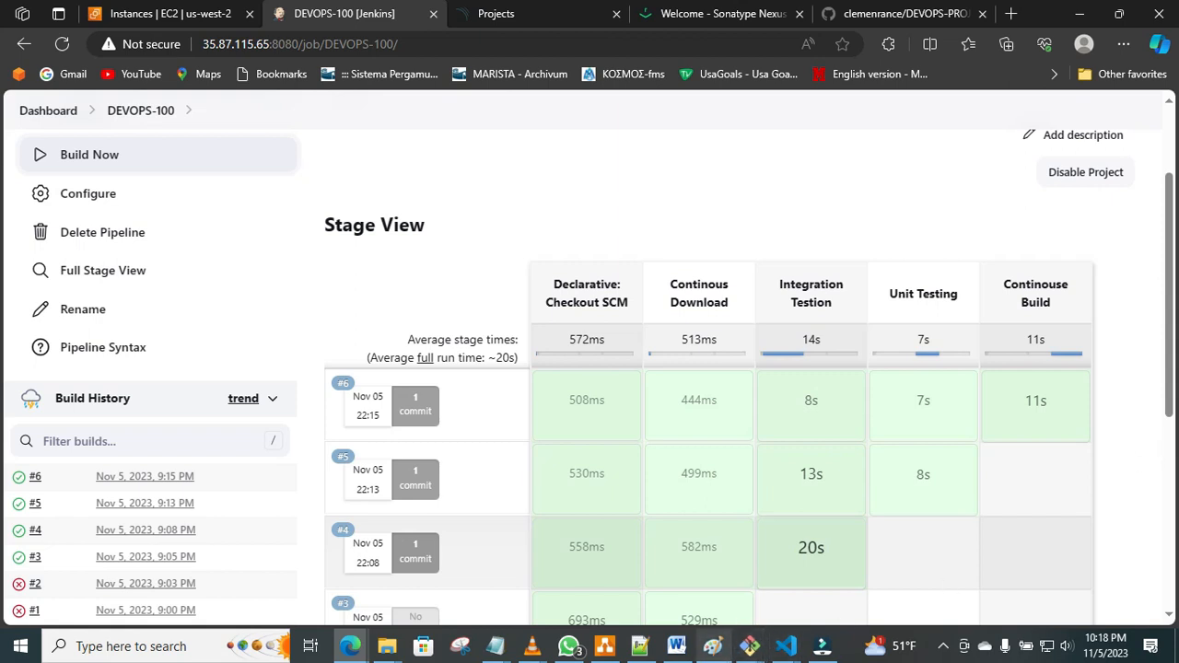
pyautogui.click(820, 649)
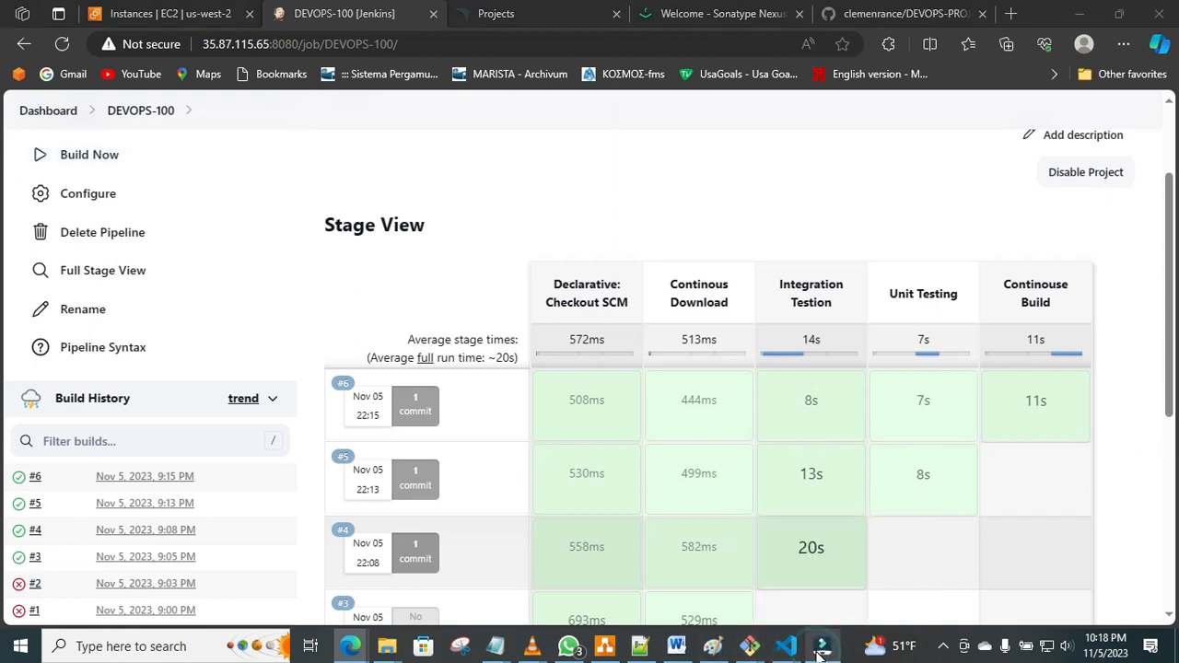